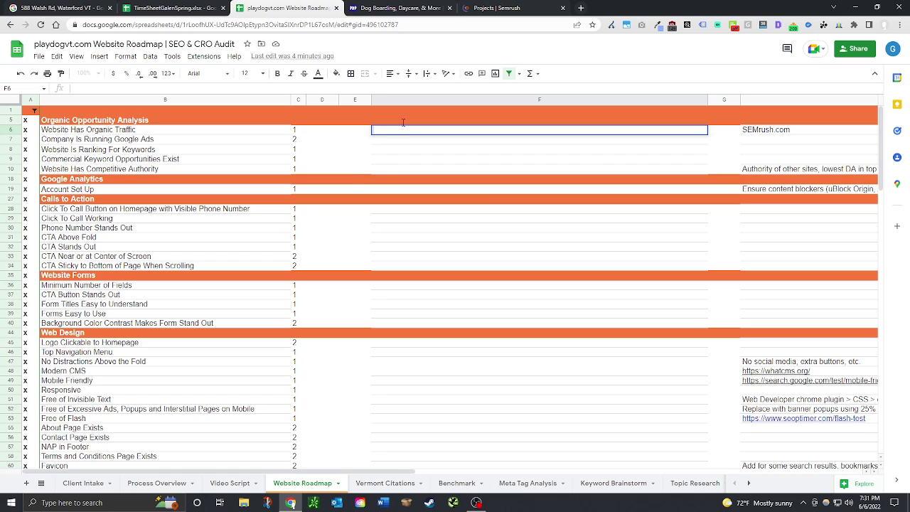
pyautogui.click(399, 8)
pyautogui.click(165, 25)
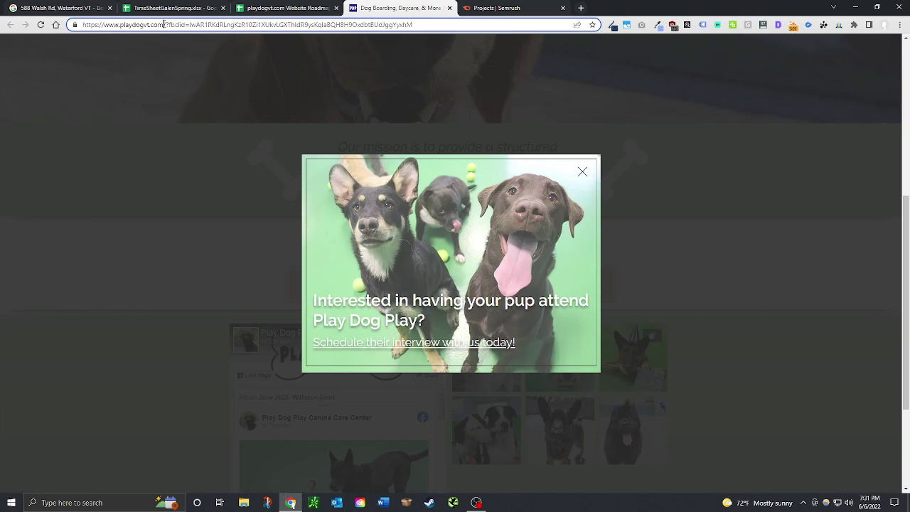
pyautogui.click(487, 8)
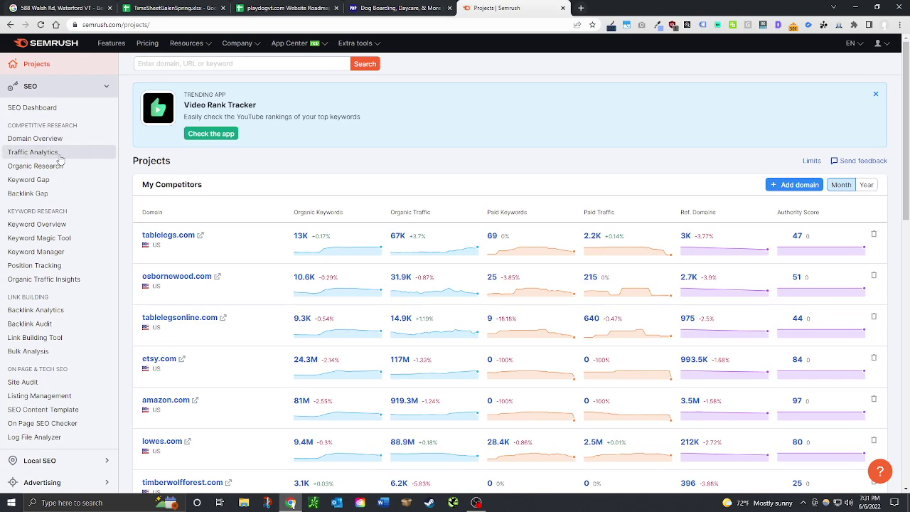
pyautogui.click(36, 138)
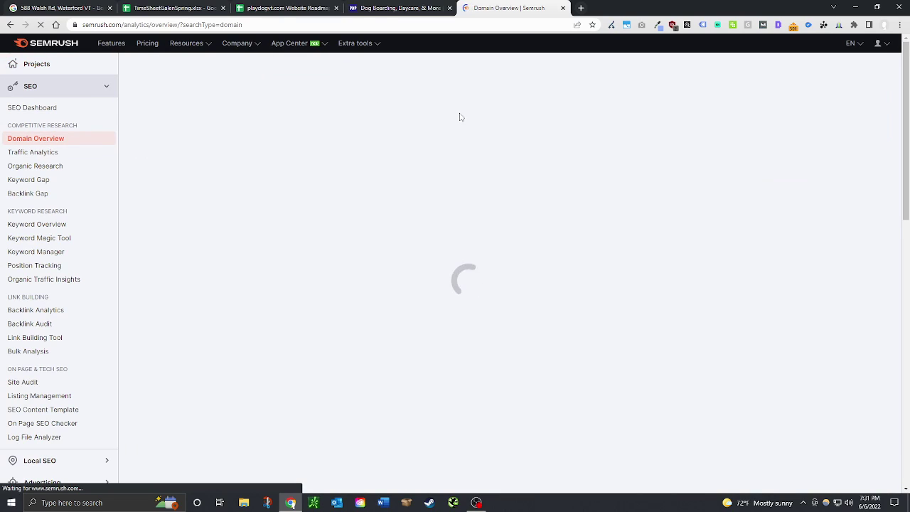
pyautogui.write('https://www.playdogvt.com/')
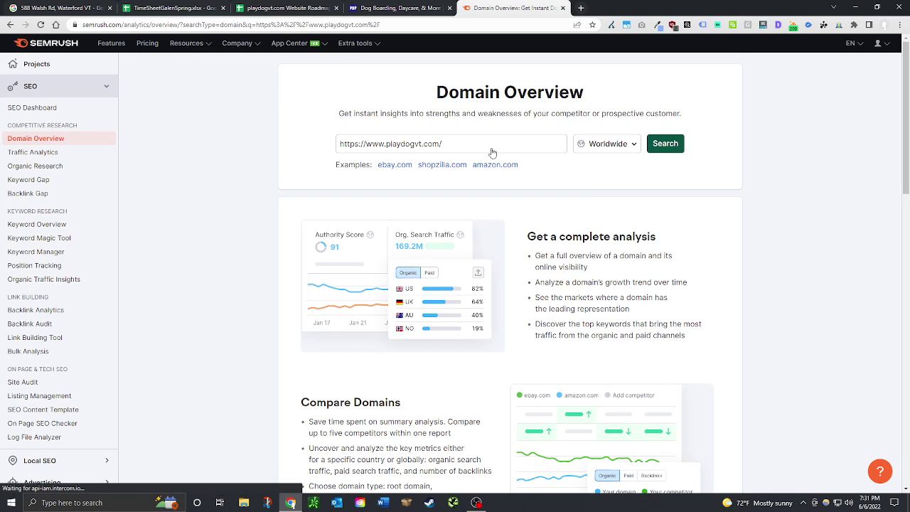
pyautogui.press('Return')
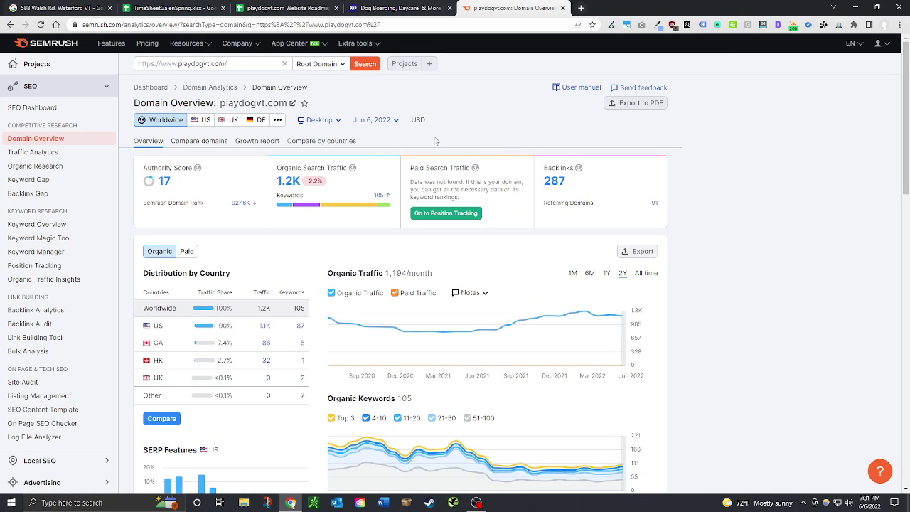
pyautogui.moveTo(380, 208)
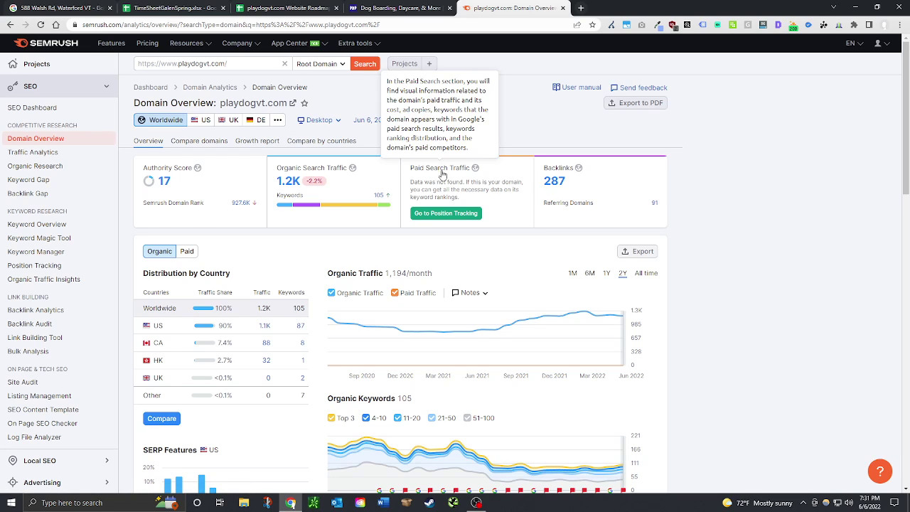
pyautogui.moveTo(452, 176)
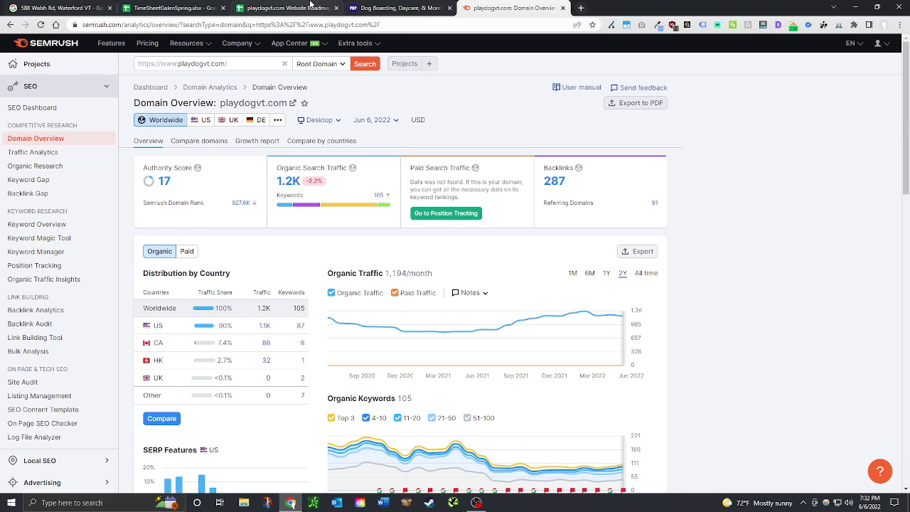
# Step: In column D of the Website Roadmap sheet, mark Website Has Organic Traffic and Website Is Ranking For Keywords with x, and Company Is Running Google Ads with z
pyautogui.click(281, 7)
pyautogui.click(324, 138)
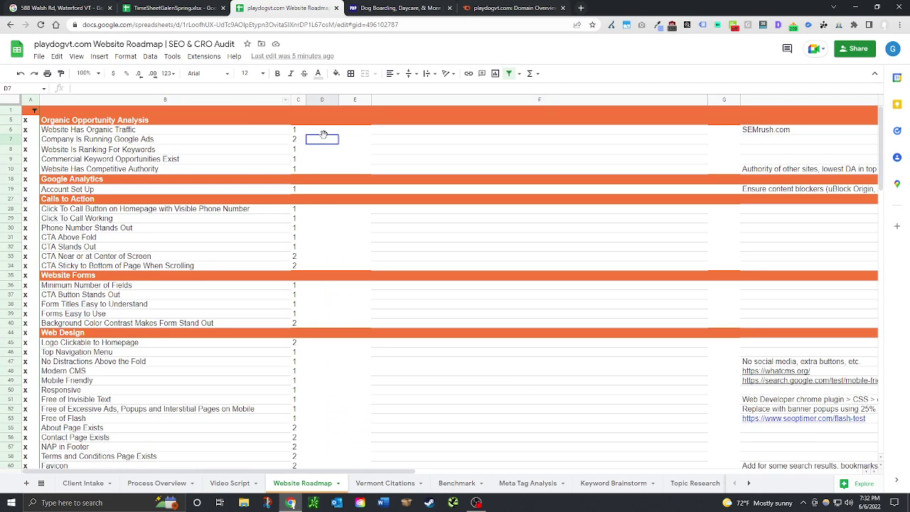
pyautogui.click(326, 132)
pyautogui.write('x')
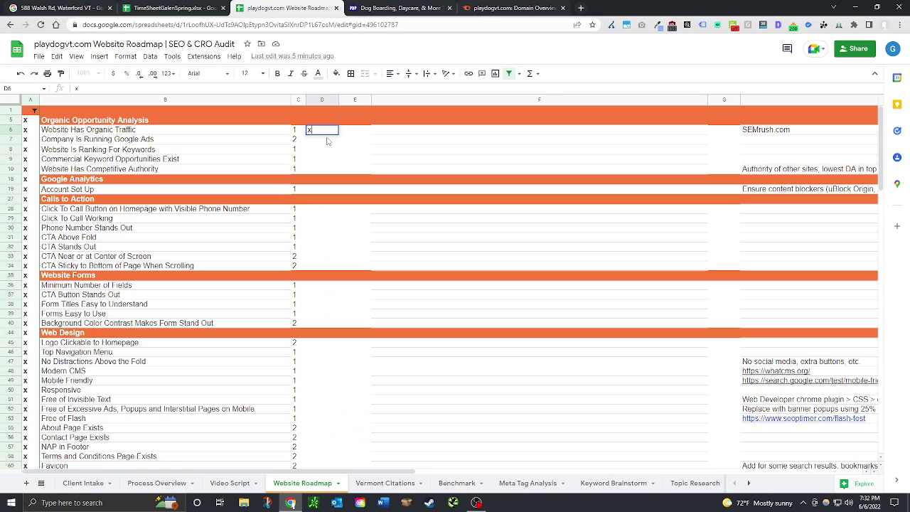
pyautogui.press('Return')
pyautogui.write('x')
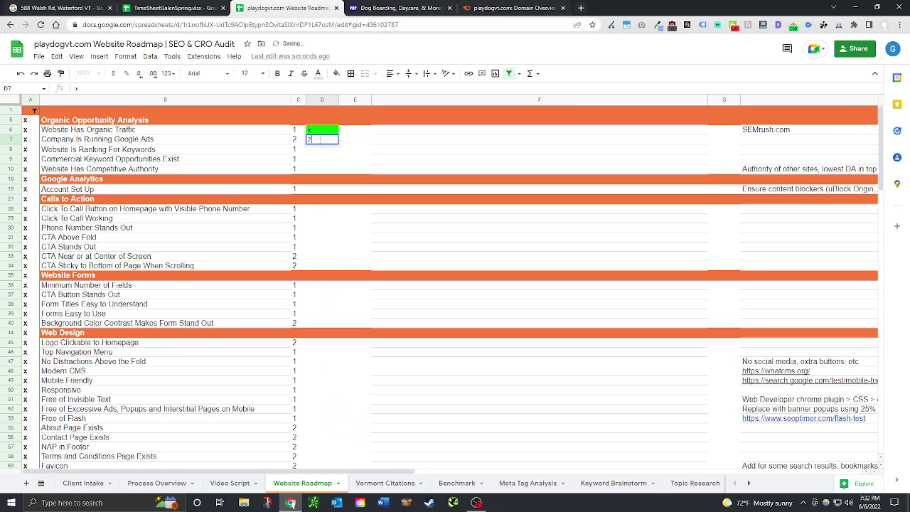
pyautogui.click(325, 150)
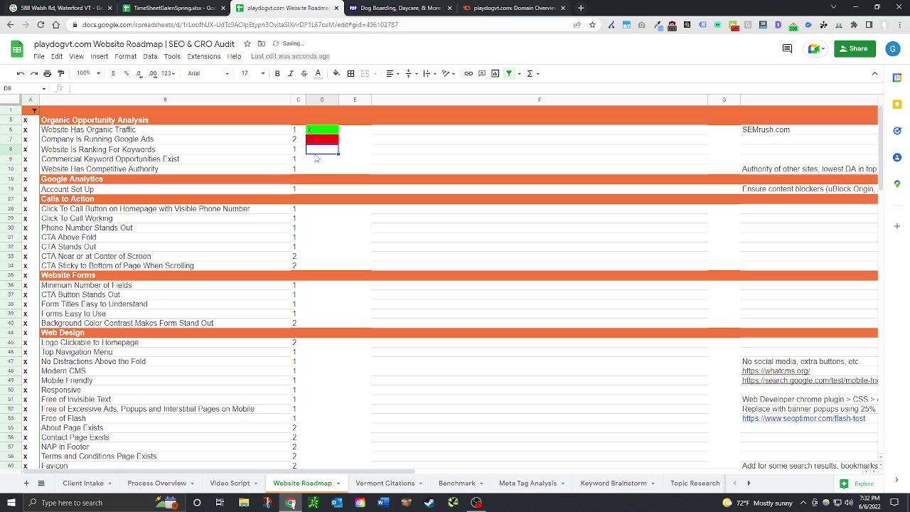
pyautogui.write('x')
pyautogui.click(325, 162)
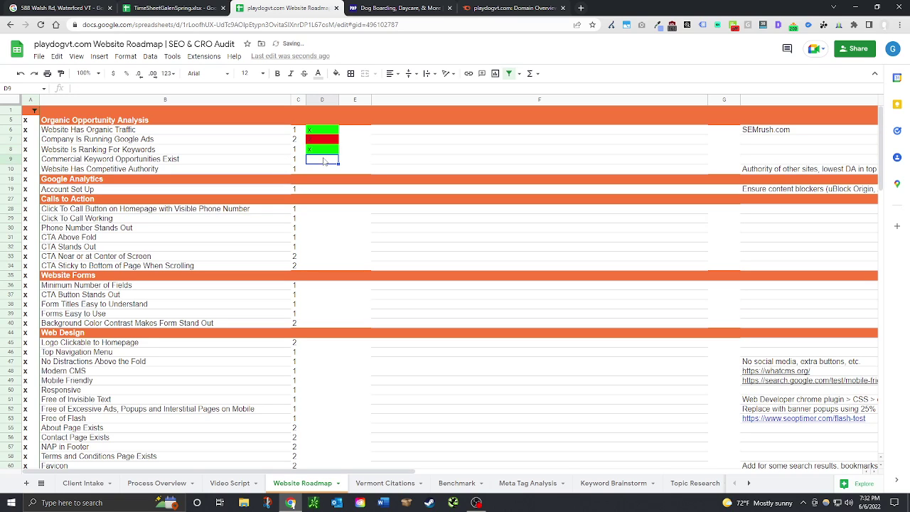
# Step: Review playdogvt.com's US organic keyword positions in Semrush and mark Commercial Keyword Opportunities Exist with x in the roadmap sheet
pyautogui.click(513, 8)
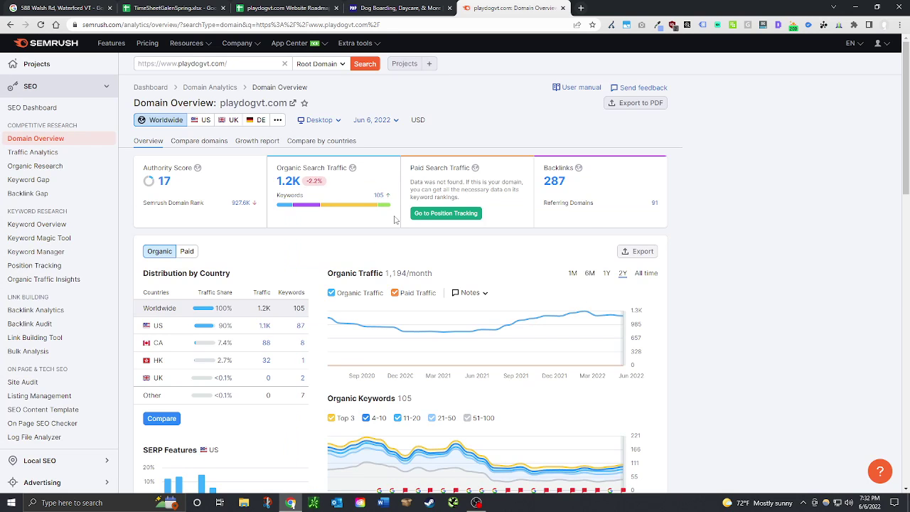
pyautogui.click(377, 197)
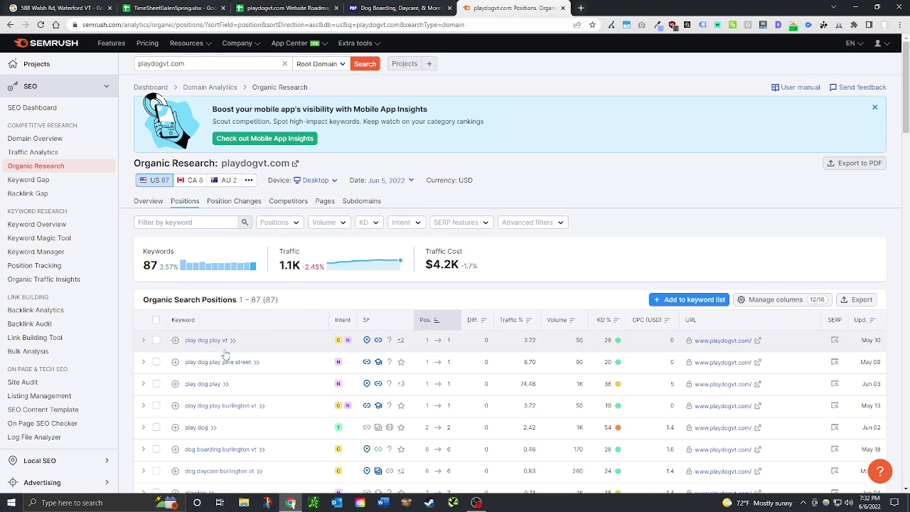
pyautogui.scroll(-1, 214, 370)
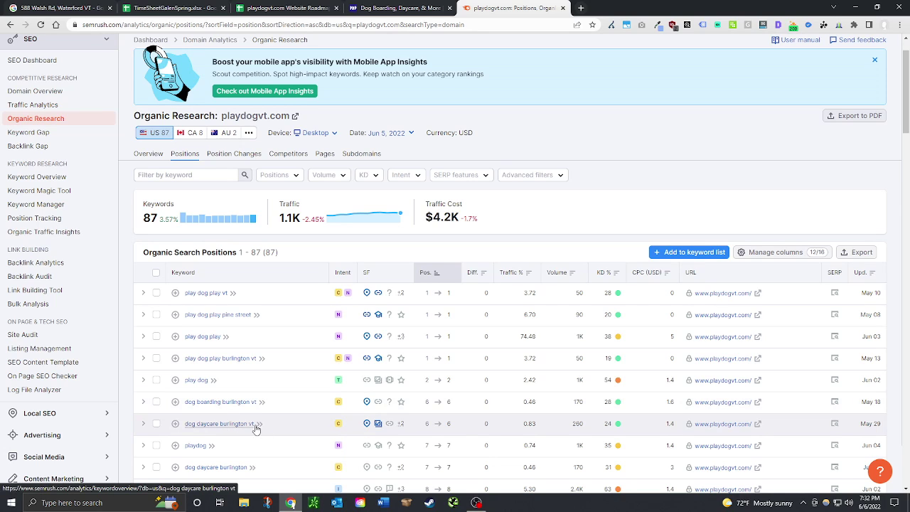
pyautogui.scroll(-1, 298, 440)
pyautogui.scroll(-2, 384, 405)
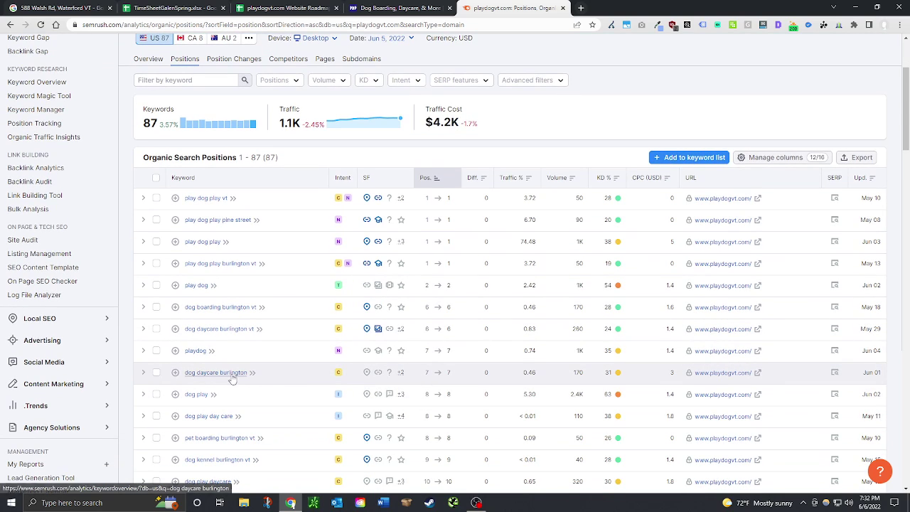
pyautogui.scroll(-1, 442, 381)
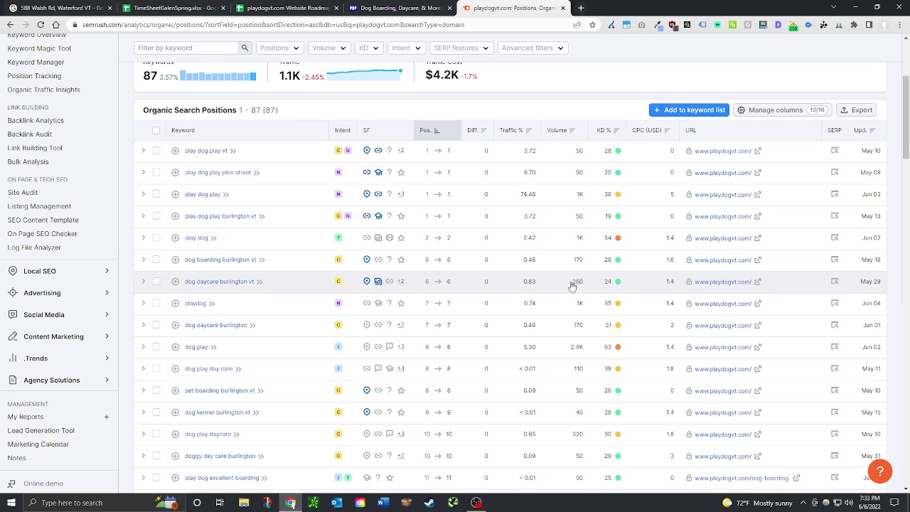
pyautogui.moveTo(337, 283)
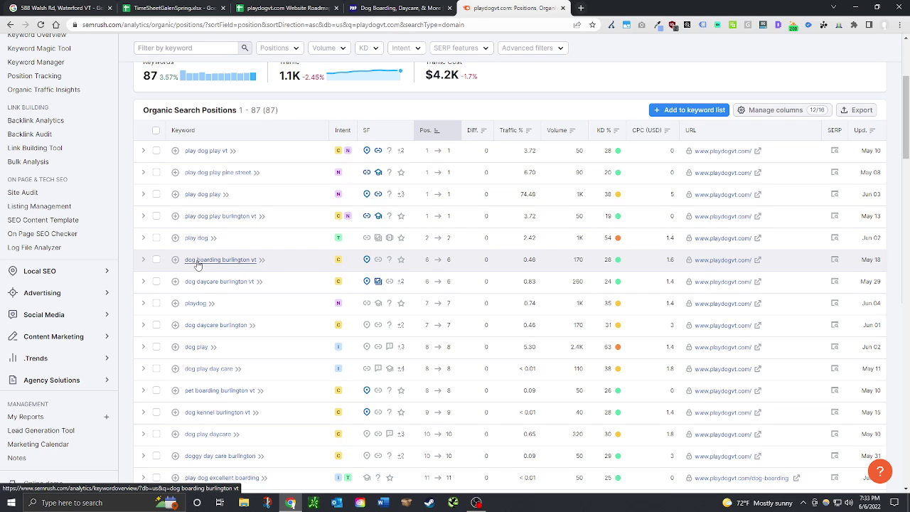
pyautogui.moveTo(337, 262)
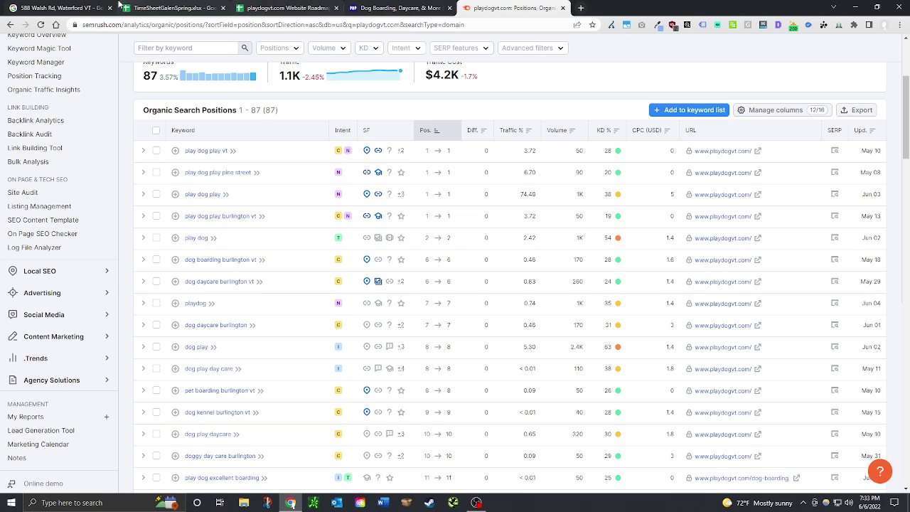
pyautogui.click(288, 8)
pyautogui.click(323, 175)
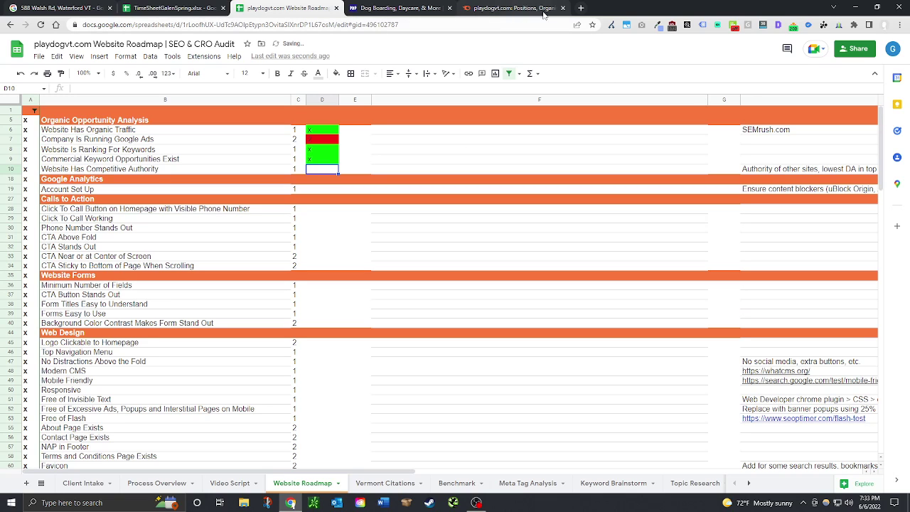
# Step: Check the playdogvt.com page's authority with MozBar and mark Website Has Competitive Authority with x in the roadmap sheet
pyautogui.click(395, 8)
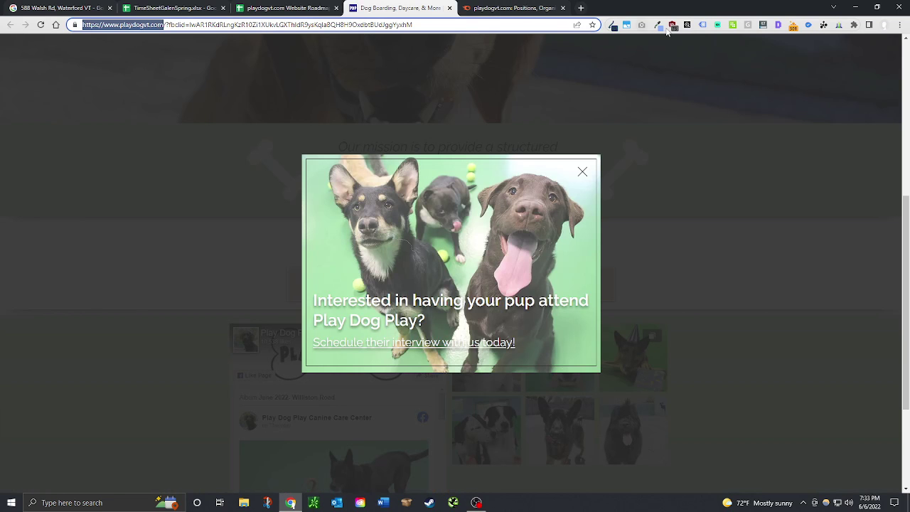
pyautogui.click(763, 27)
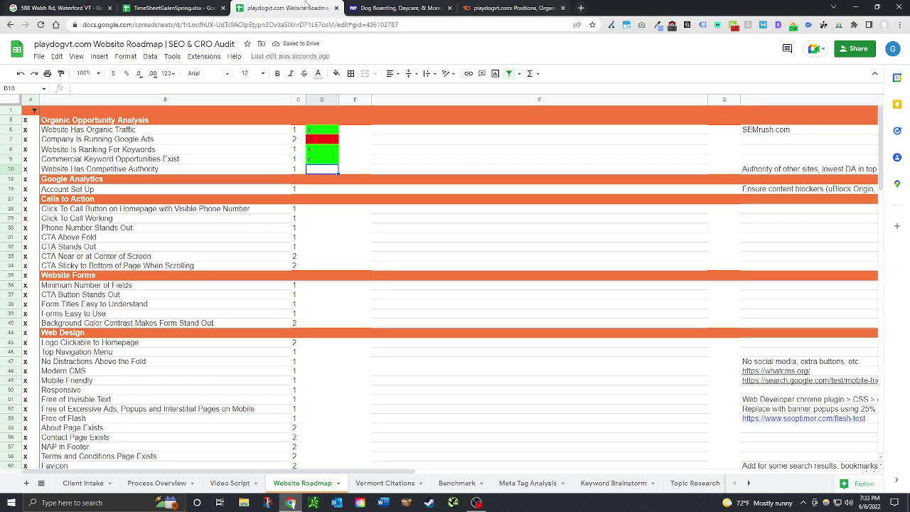
pyautogui.click(310, 7)
pyautogui.write('x')
pyautogui.press('Return')
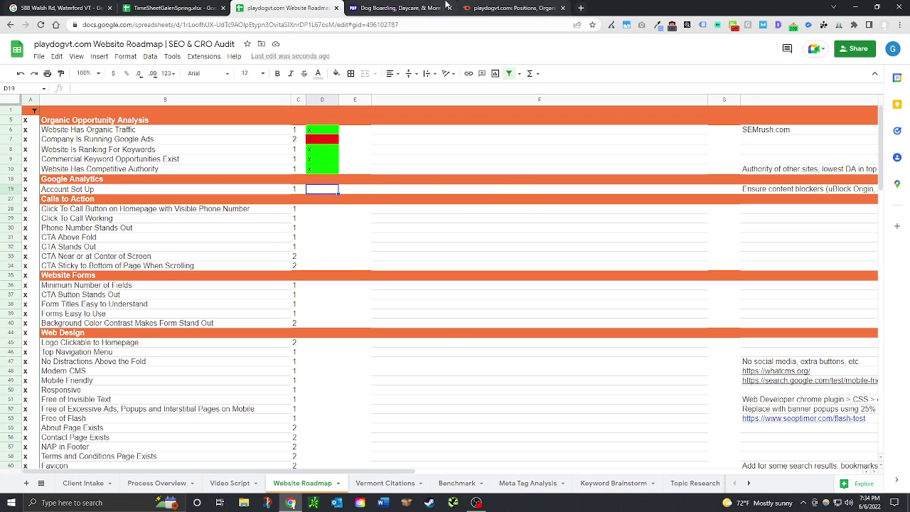
# Step: Turn off MozBar on the playdogvt.com page and close the interview pop-up
pyautogui.click(435, 8)
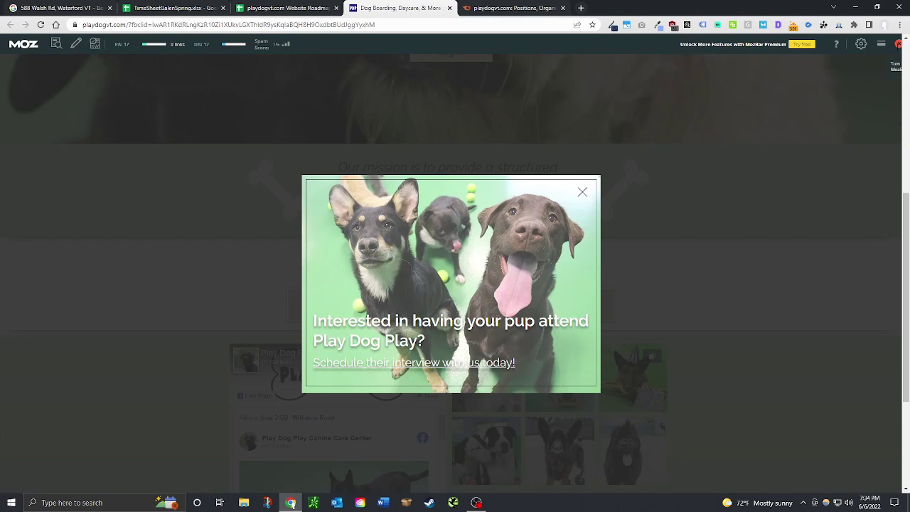
pyautogui.click(899, 44)
pyautogui.click(582, 172)
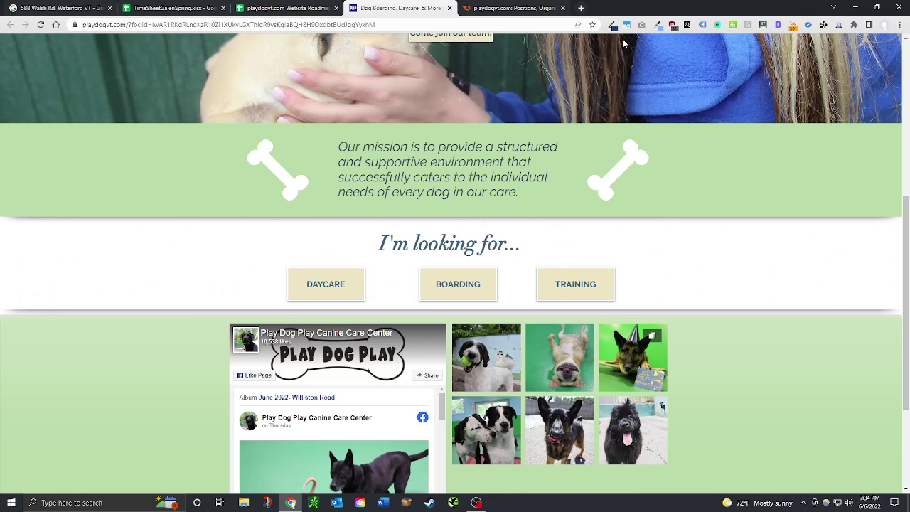
# Step: Enable Tag Assistant Legacy on the playdogvt.com page, reload the page and view its tag analysis
pyautogui.click(703, 25)
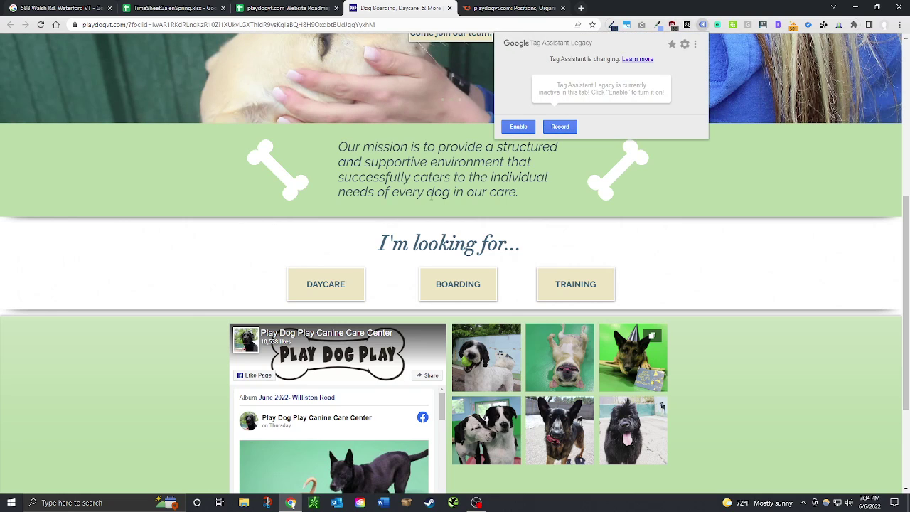
pyautogui.click(519, 126)
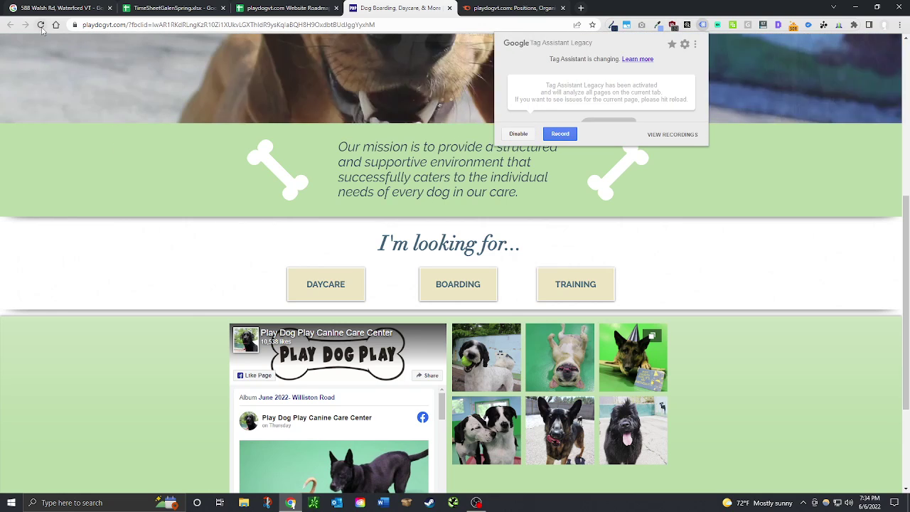
pyautogui.click(496, 142)
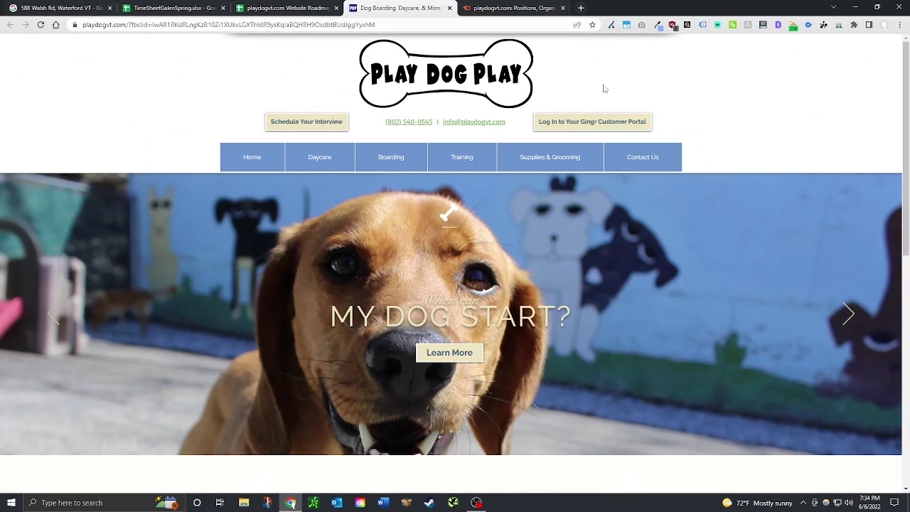
pyautogui.click(703, 25)
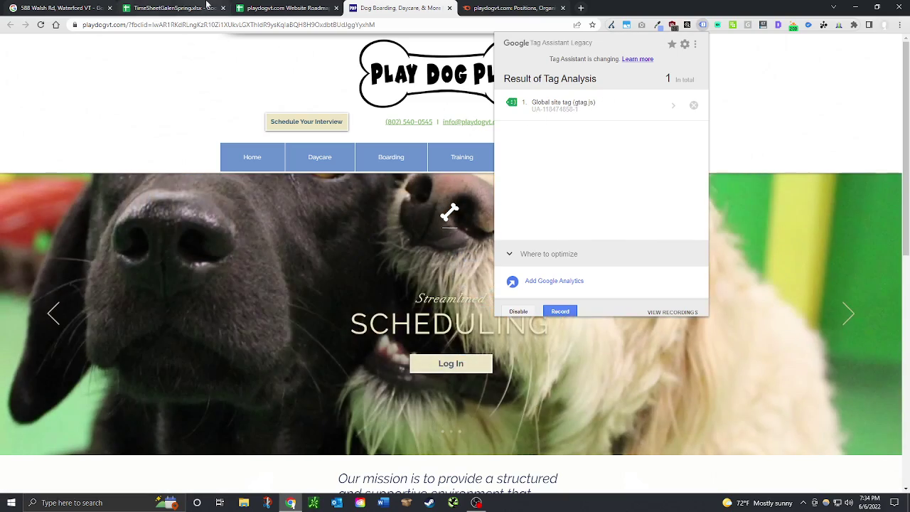
# Step: Mark the Google Analytics row Account Set Up with x in column D of the roadmap sheet
pyautogui.click(207, 7)
pyautogui.click(384, 7)
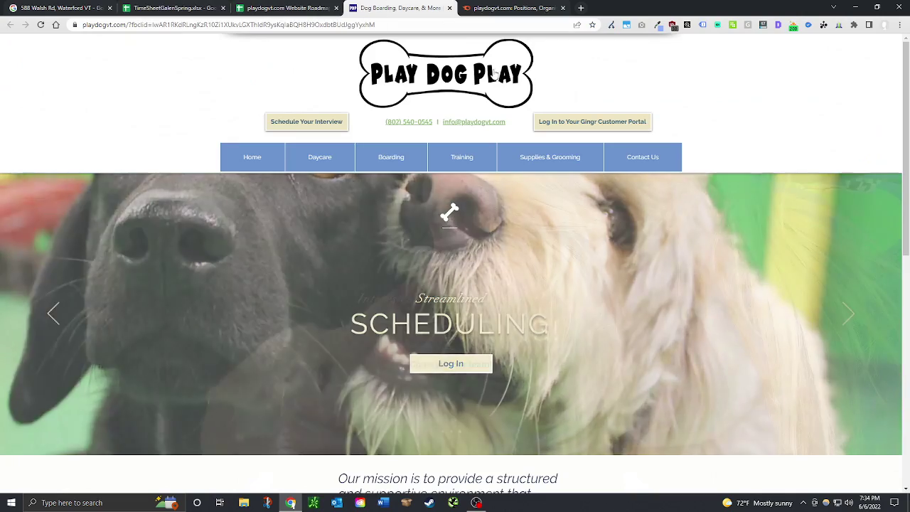
pyautogui.click(207, 7)
pyautogui.click(285, 7)
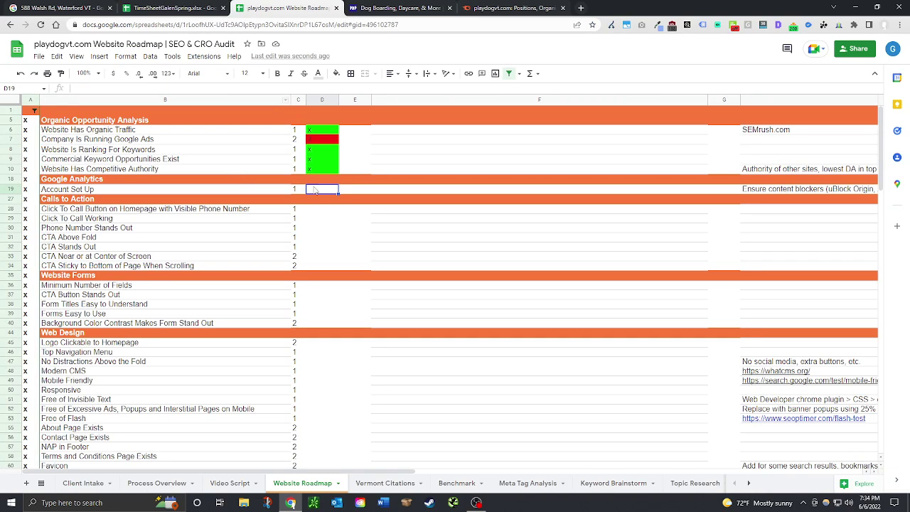
pyautogui.write('x')
pyautogui.click(318, 210)
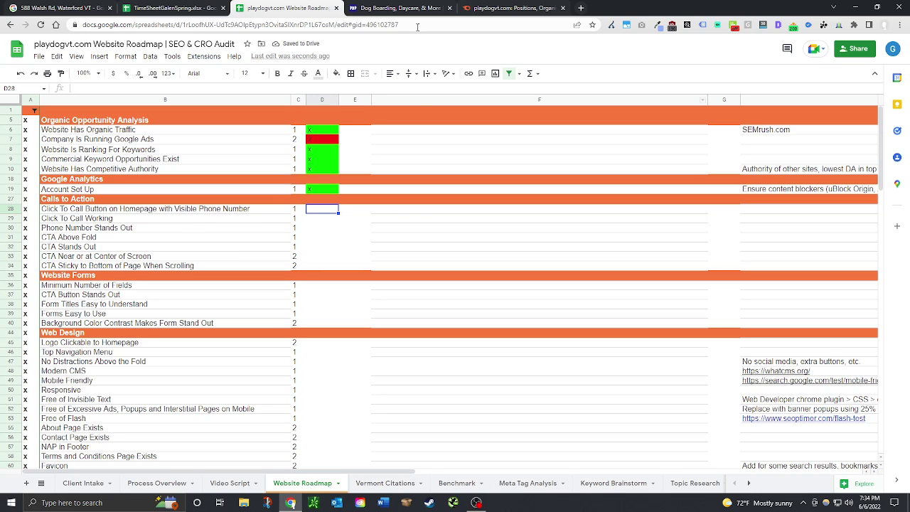
# Step: Open the playdogvt.com homepage, close the interview pop-up and look through the page from the header to the social feed
pyautogui.click(402, 8)
pyautogui.click(242, 9)
pyautogui.click(367, 8)
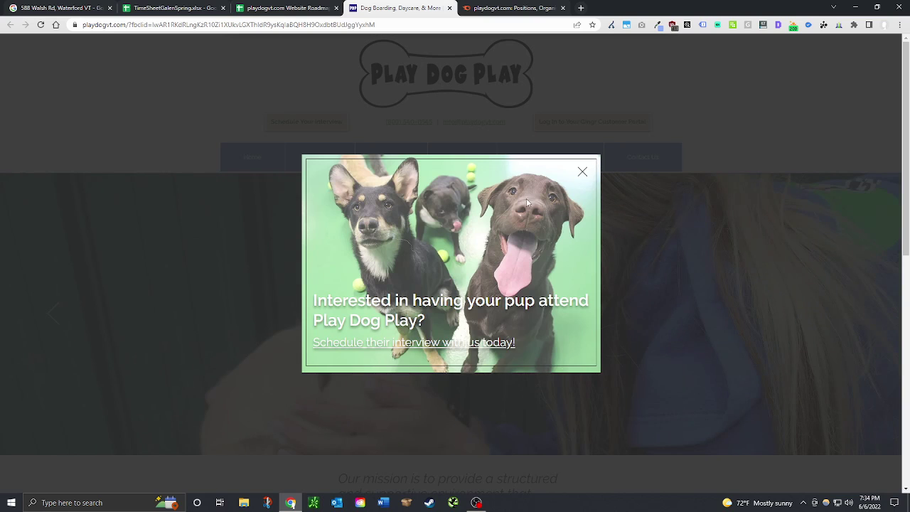
pyautogui.click(581, 175)
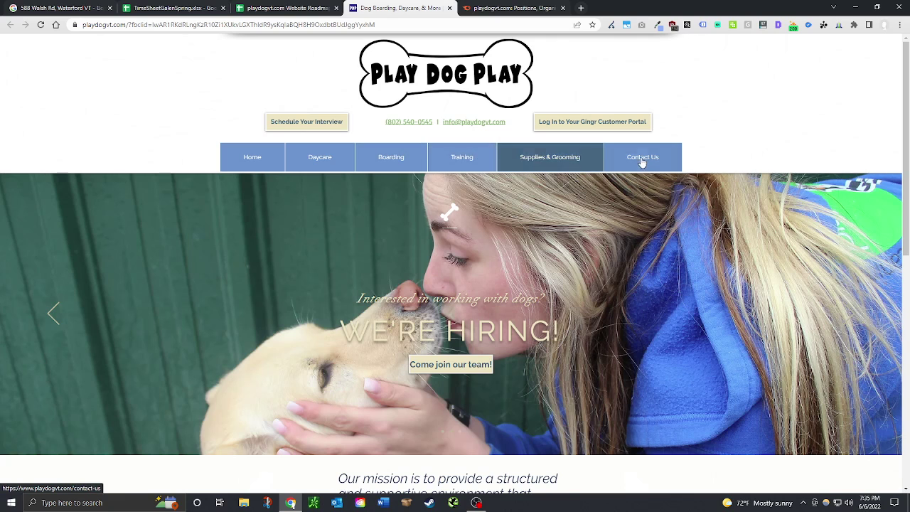
pyautogui.moveTo(642, 161)
pyautogui.scroll(-3, 522, 289)
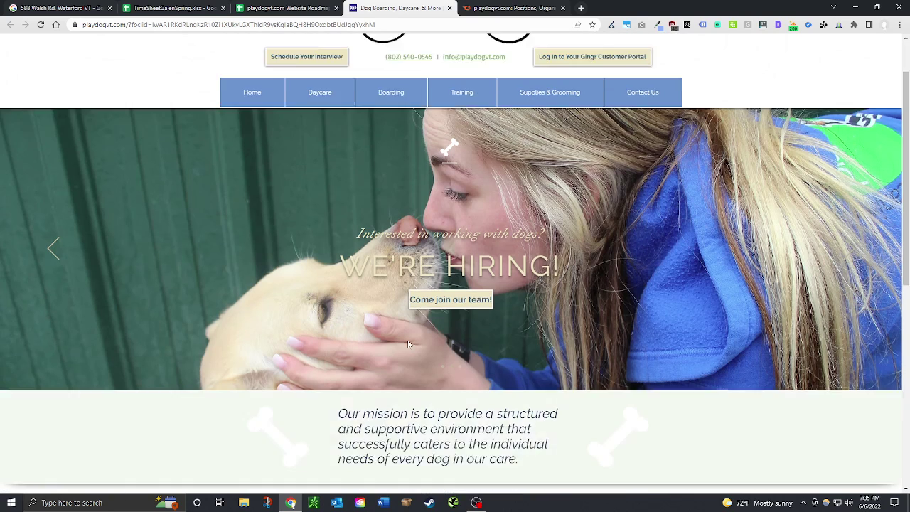
pyautogui.scroll(-3, 473, 357)
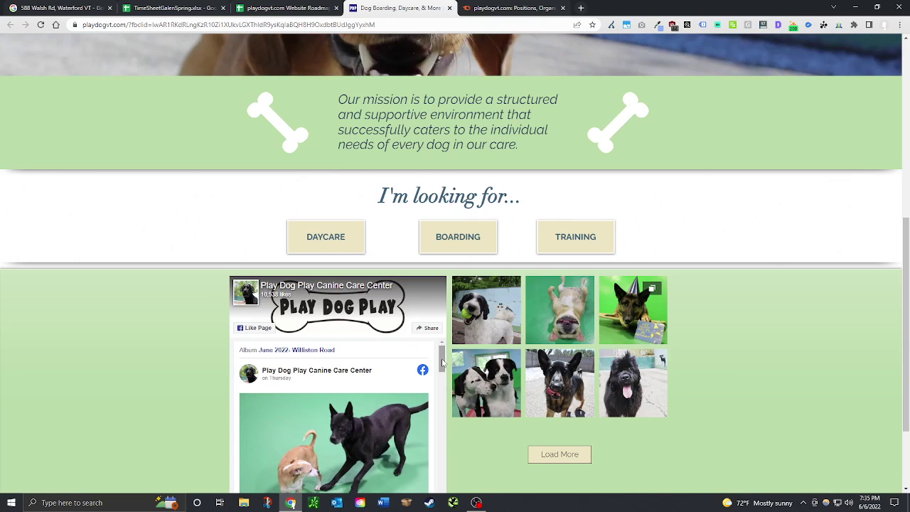
pyautogui.scroll(5, 472, 297)
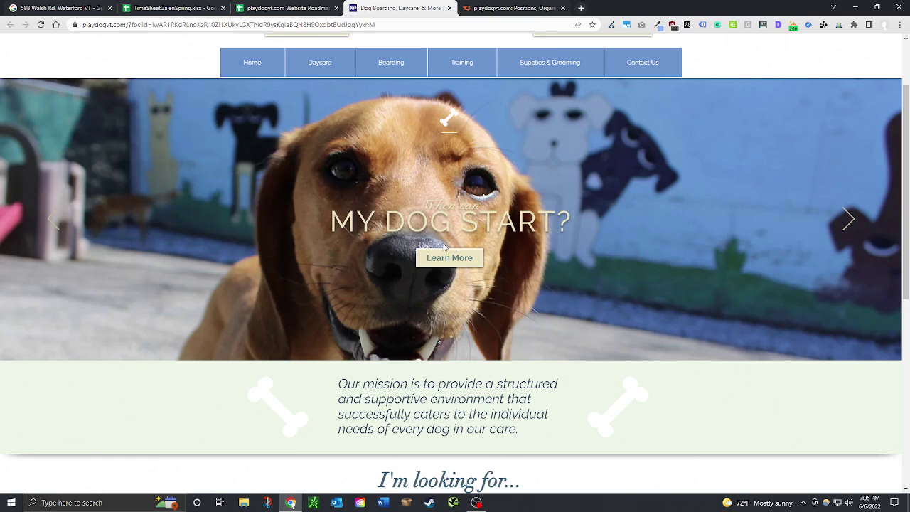
# Step: Examine every slide of the homepage's hero slider and its call-to-action button, along with the mission and service sections below
pyautogui.click(846, 219)
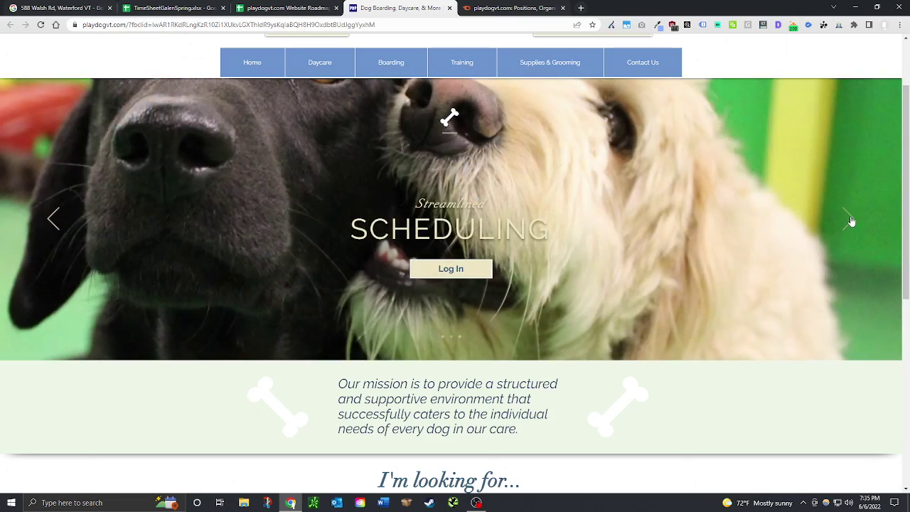
pyautogui.click(850, 220)
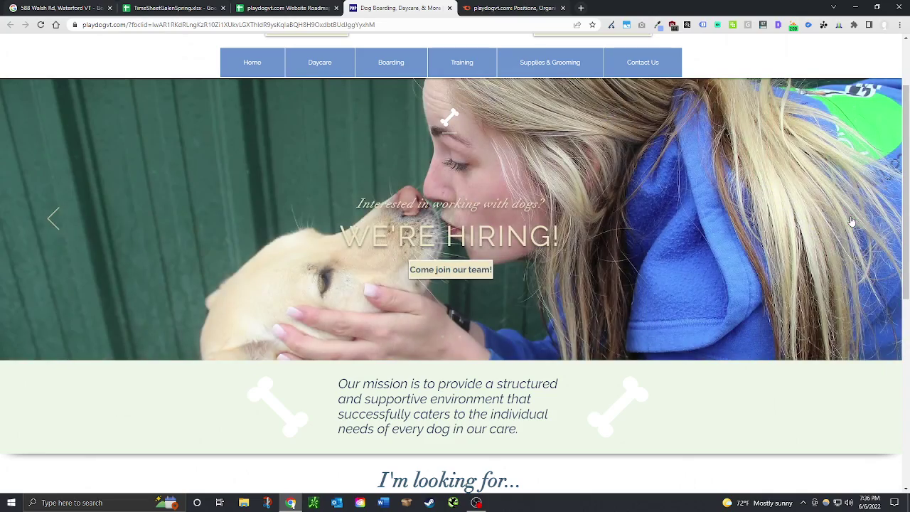
pyautogui.click(53, 216)
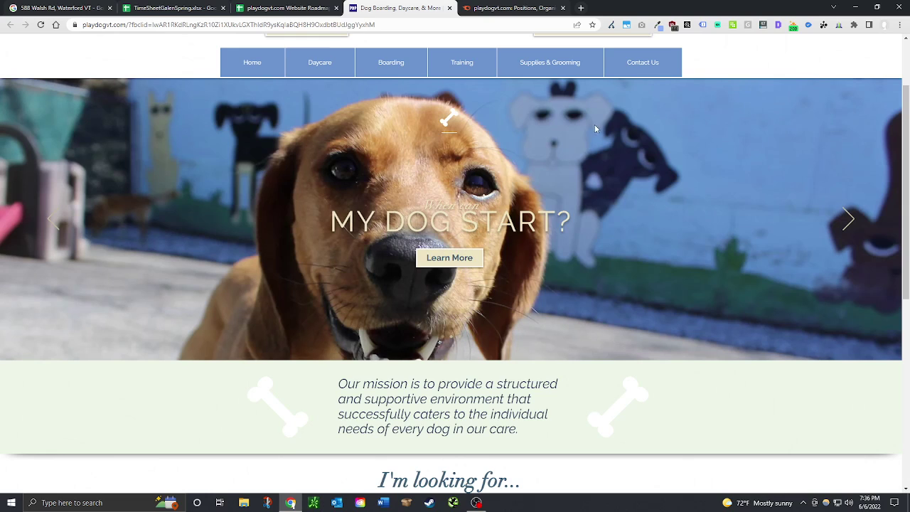
pyautogui.click(850, 218)
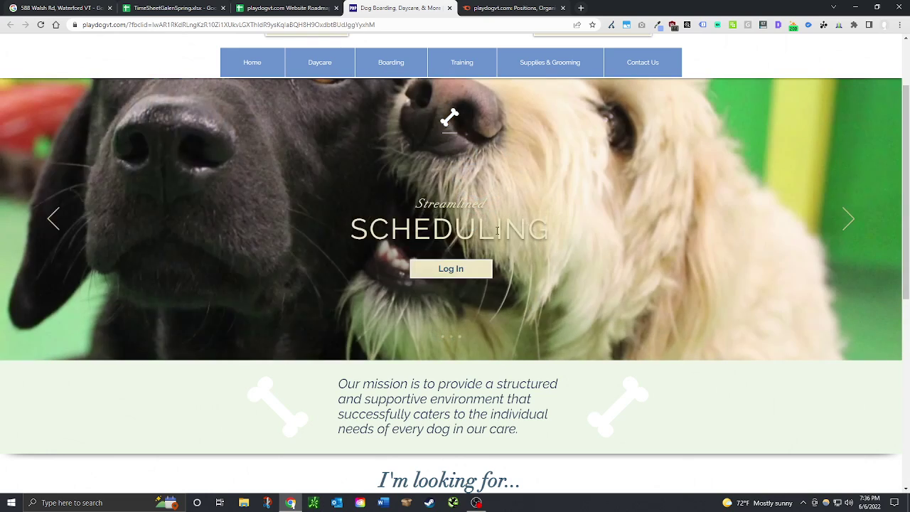
pyautogui.click(848, 220)
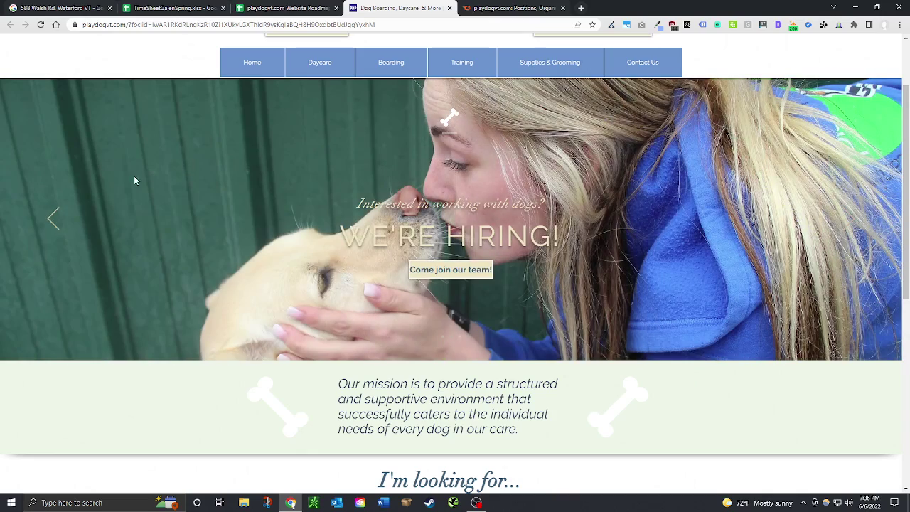
pyautogui.click(52, 219)
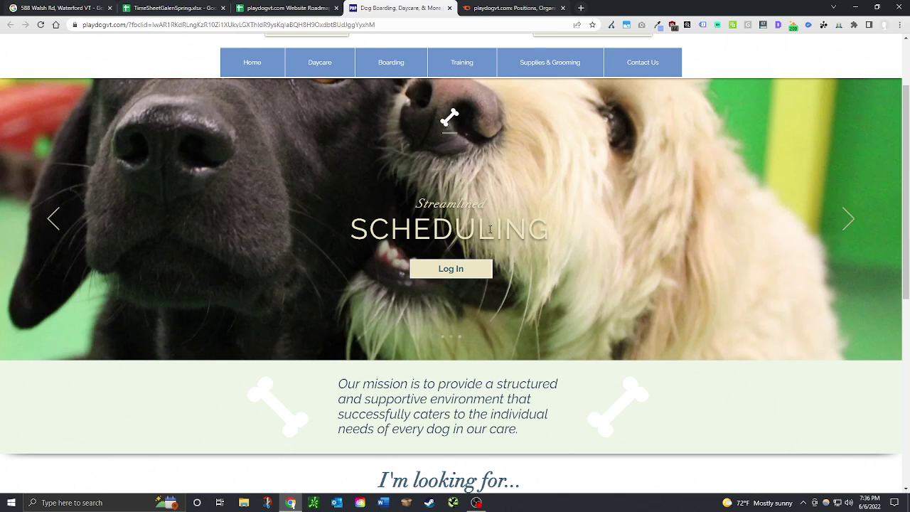
pyautogui.scroll(2, 491, 229)
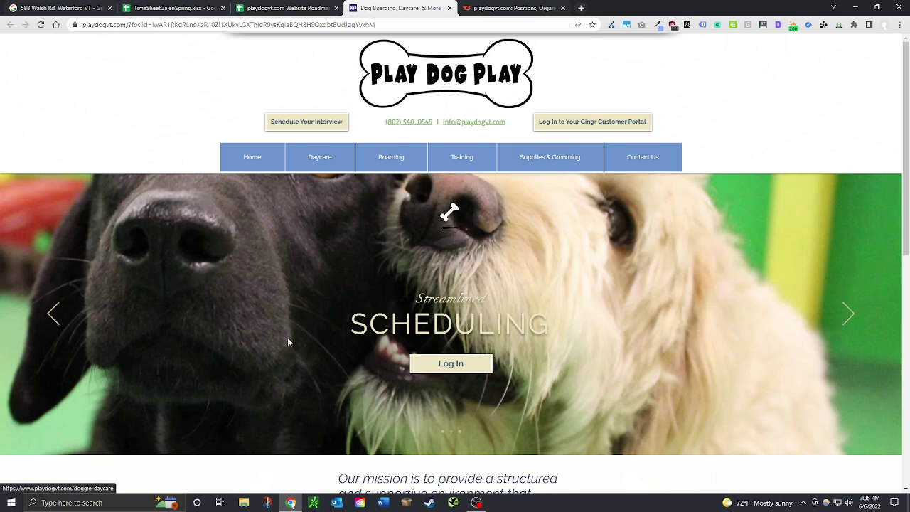
pyautogui.scroll(-5, 676, 311)
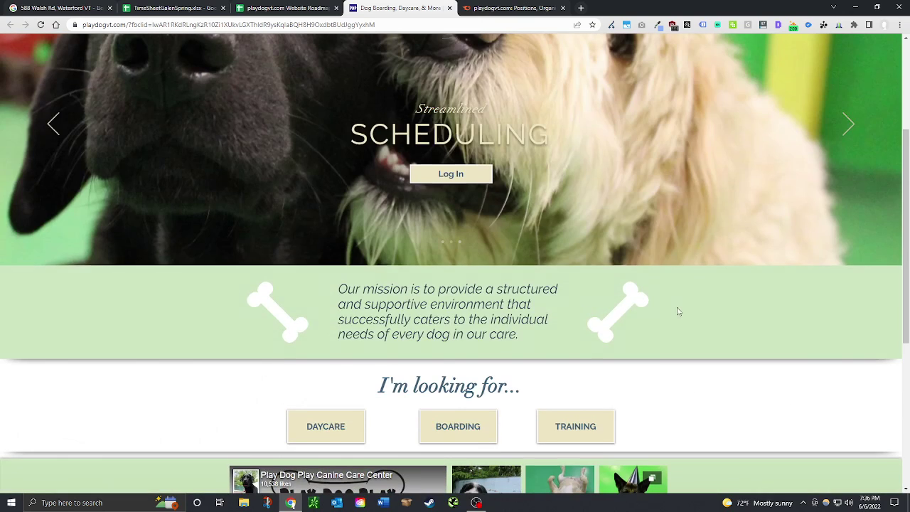
pyautogui.scroll(3, 584, 299)
pyautogui.scroll(2, 584, 299)
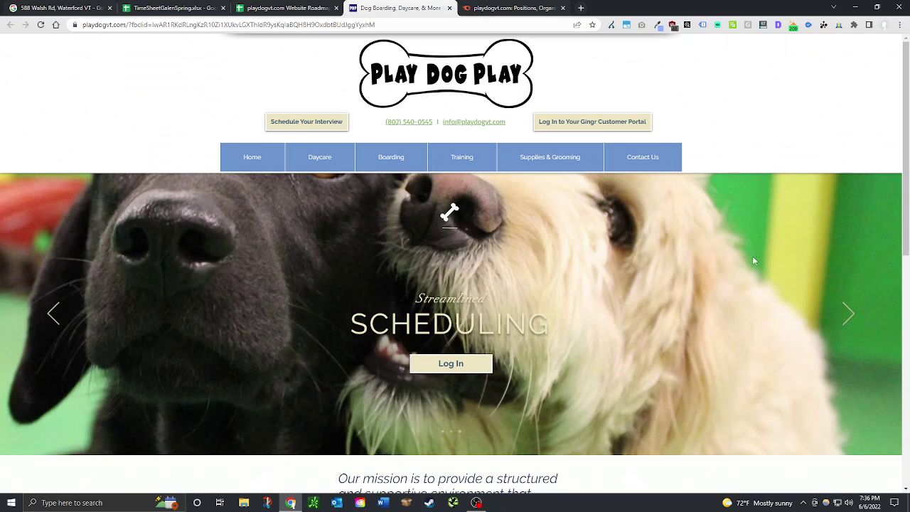
pyautogui.click(849, 312)
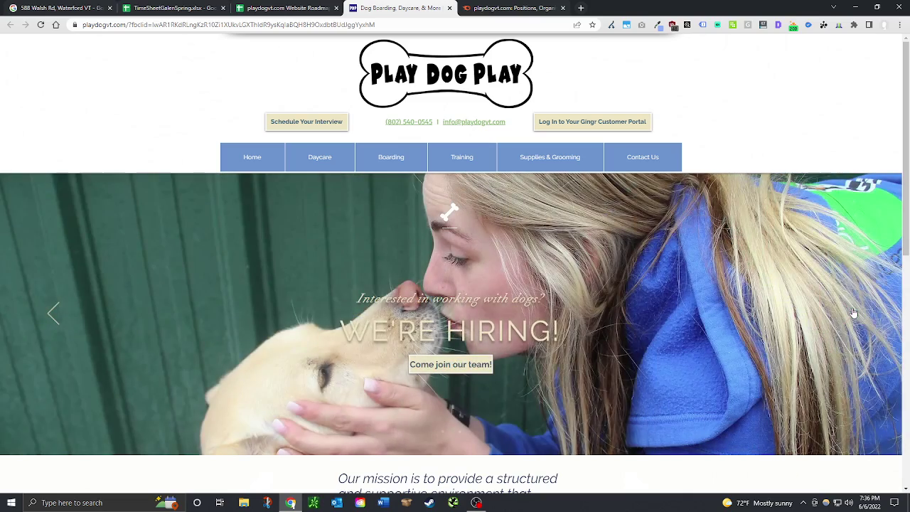
pyautogui.click(848, 314)
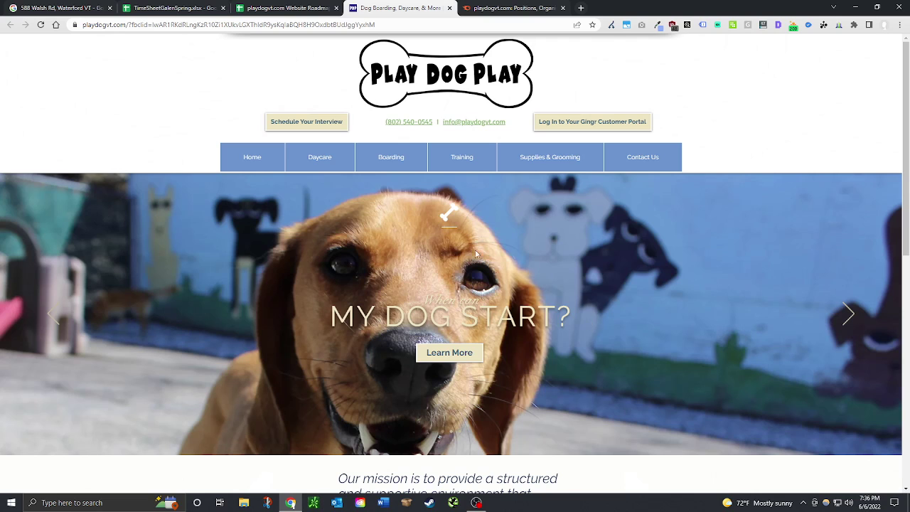
# Step: Check the roadmap's Calls to Action criteria against the homepage's phone number, e-mail, customer portal button, navigation menu and slides
pyautogui.click(299, 8)
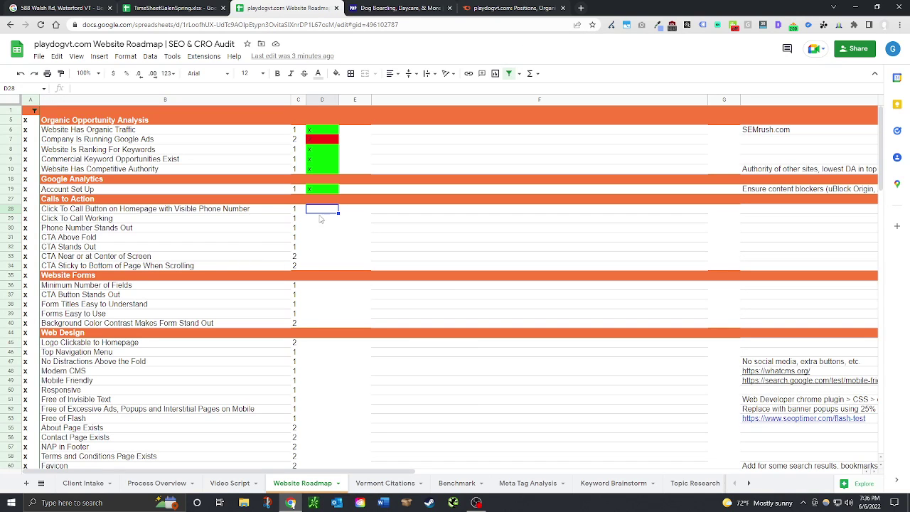
pyautogui.click(435, 8)
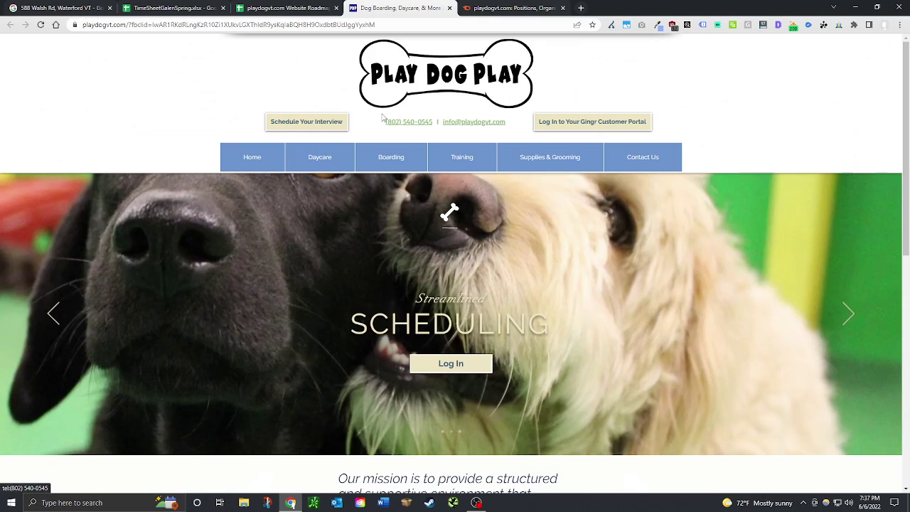
pyautogui.moveTo(382, 117); pyautogui.dragTo(431, 126)
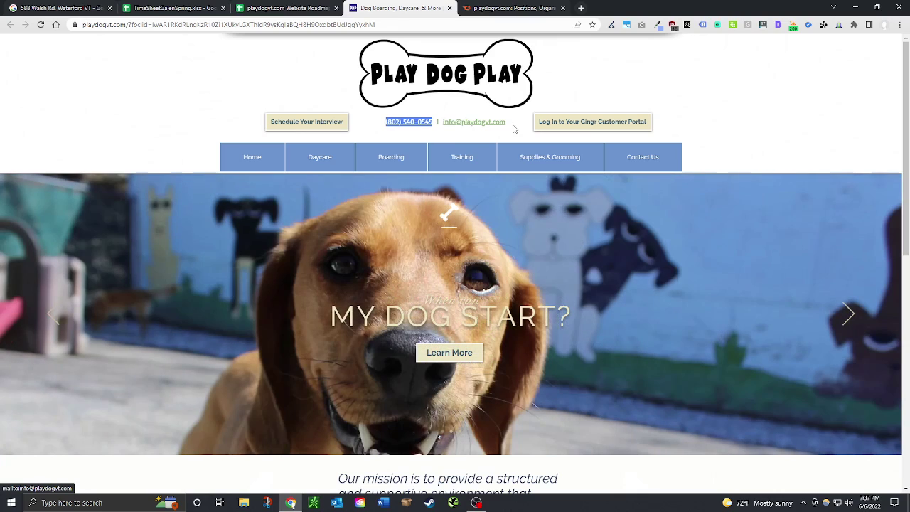
pyautogui.moveTo(507, 123); pyautogui.dragTo(443, 123)
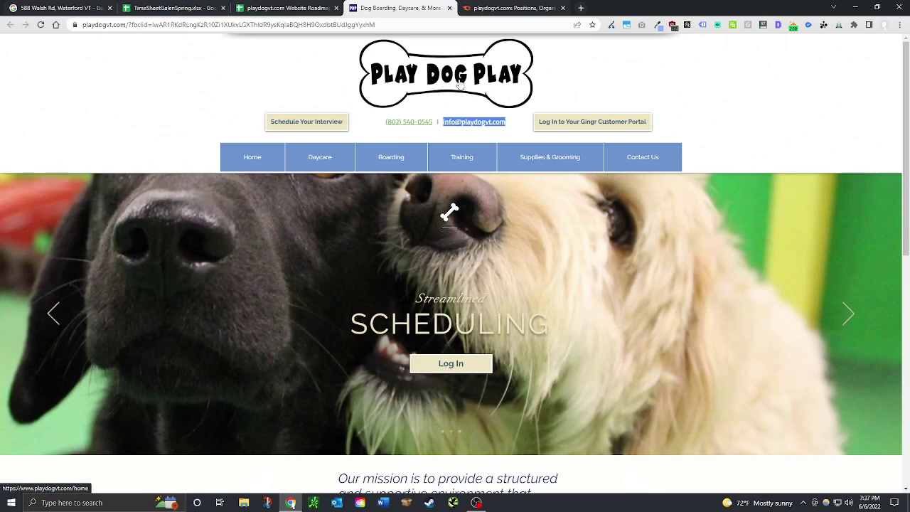
pyautogui.moveTo(348, 130); pyautogui.dragTo(506, 124)
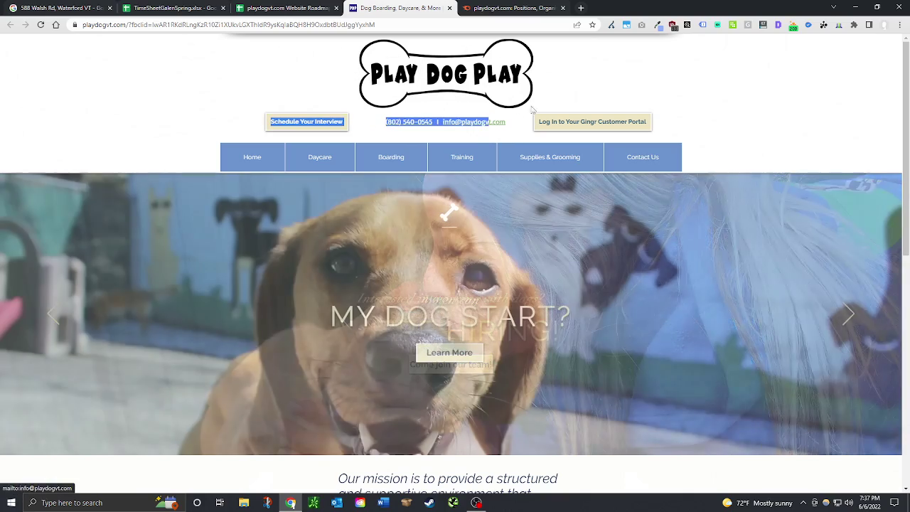
pyautogui.tripleClick(592, 122)
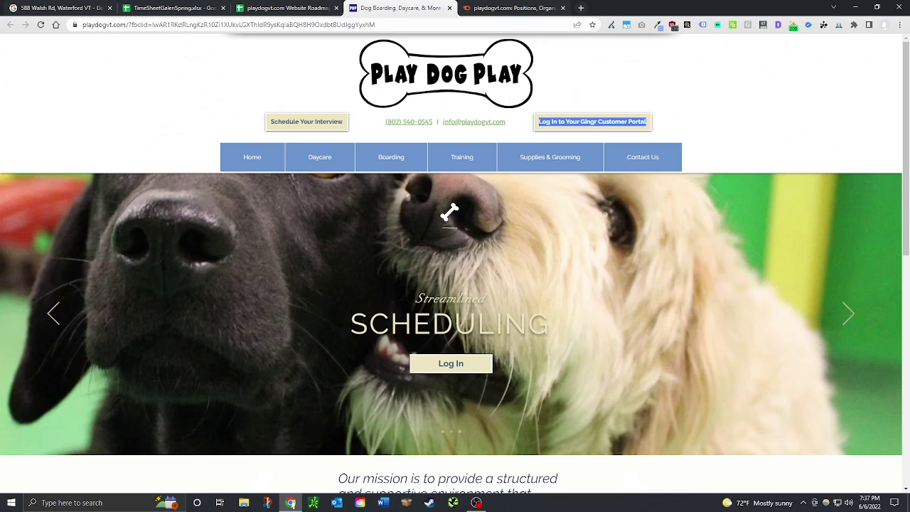
pyautogui.moveTo(463, 157)
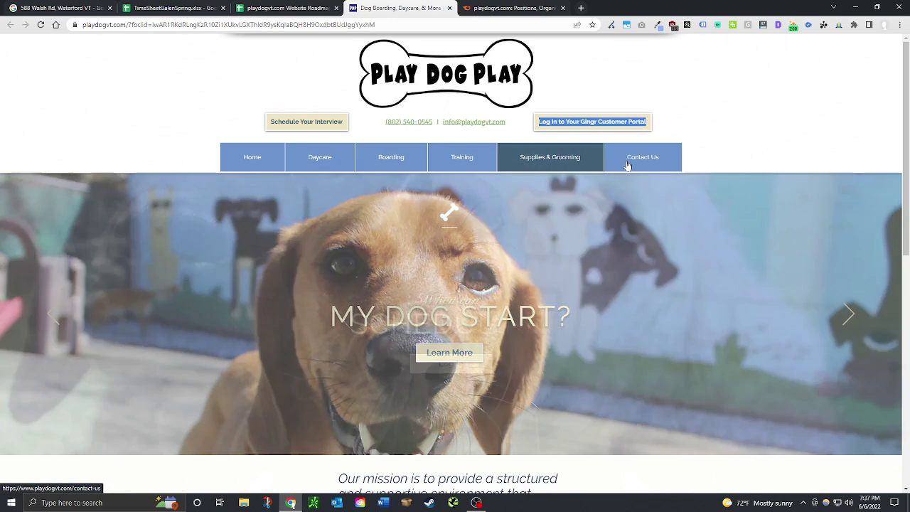
pyautogui.moveTo(648, 167)
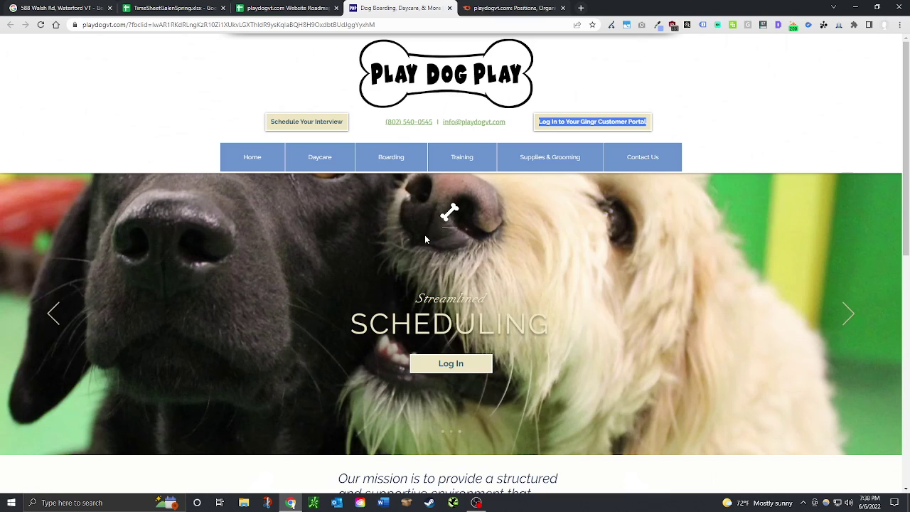
pyautogui.click(54, 314)
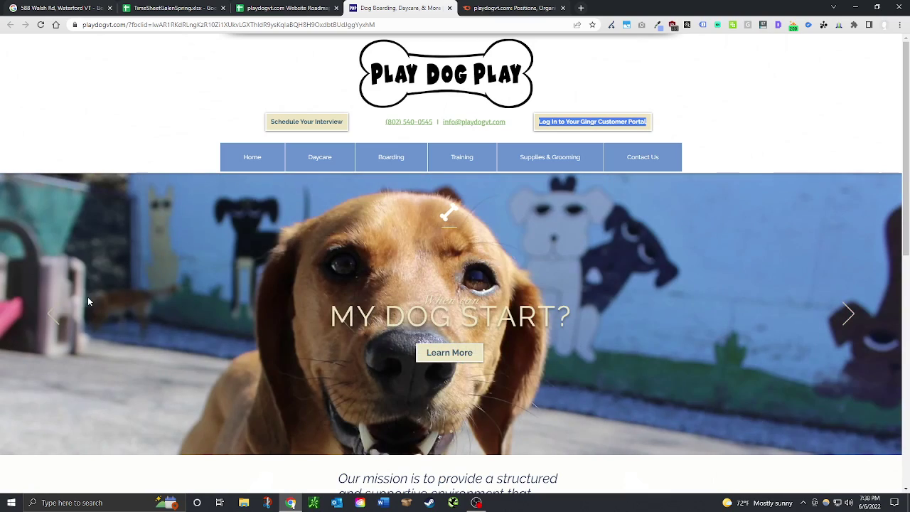
pyautogui.click(57, 313)
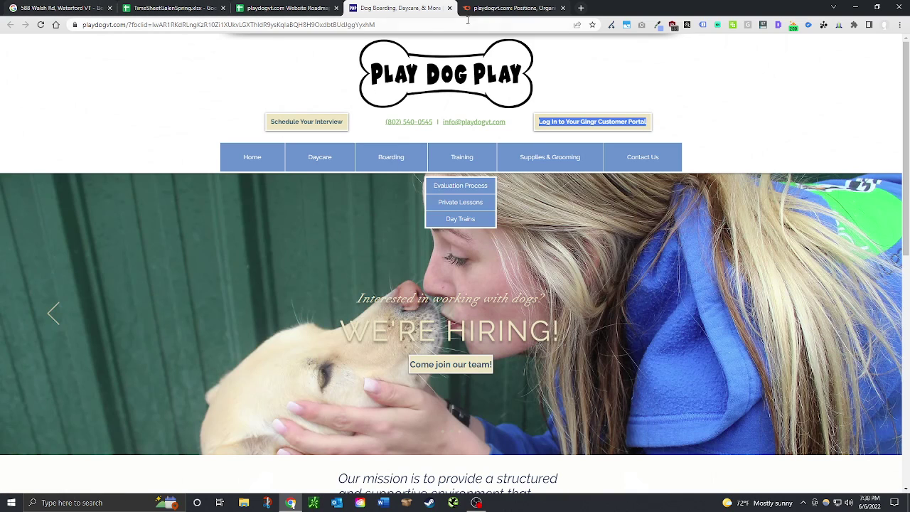
# Step: In the roadmap's column D, mark Click To Call Button on Homepage with o, Click To Call Working with x and Phone Number Stands Out with o
pyautogui.click(158, 9)
pyautogui.click(284, 8)
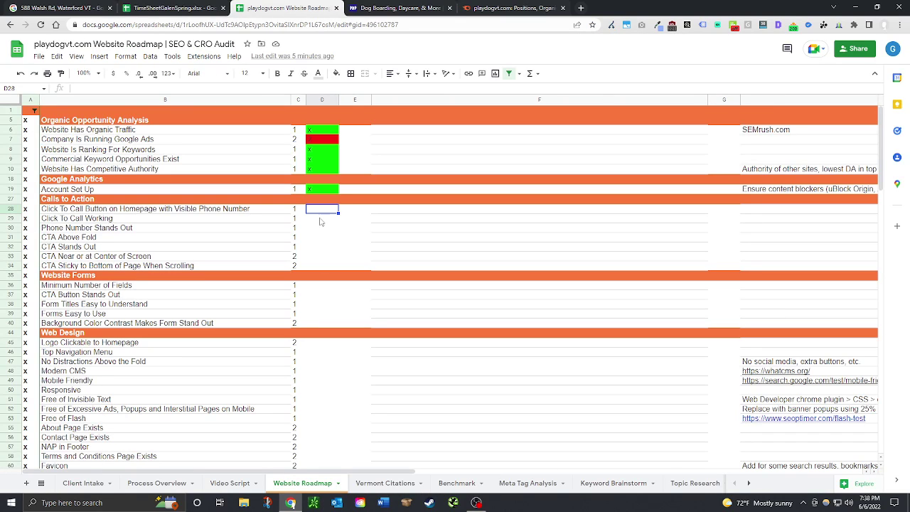
pyautogui.click(322, 217)
pyautogui.write('x')
pyautogui.click(322, 210)
pyautogui.write('o')
pyautogui.press('Return')
pyautogui.press('Down')
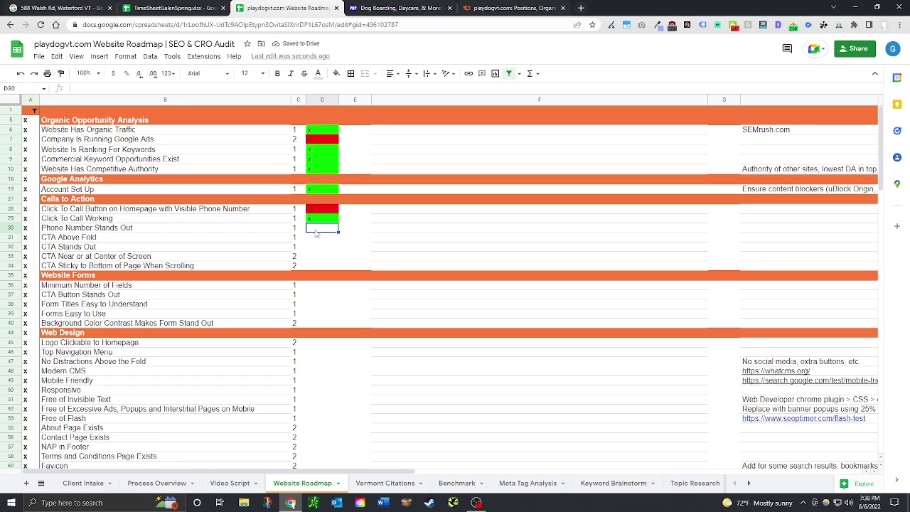
pyautogui.write('o')
pyautogui.press('Return')
# Step: Check the homepage's calls to action, then mark CTA Above Fold with x and CTA Stands Out as failed in the roadmap sheet
pyautogui.click(400, 6)
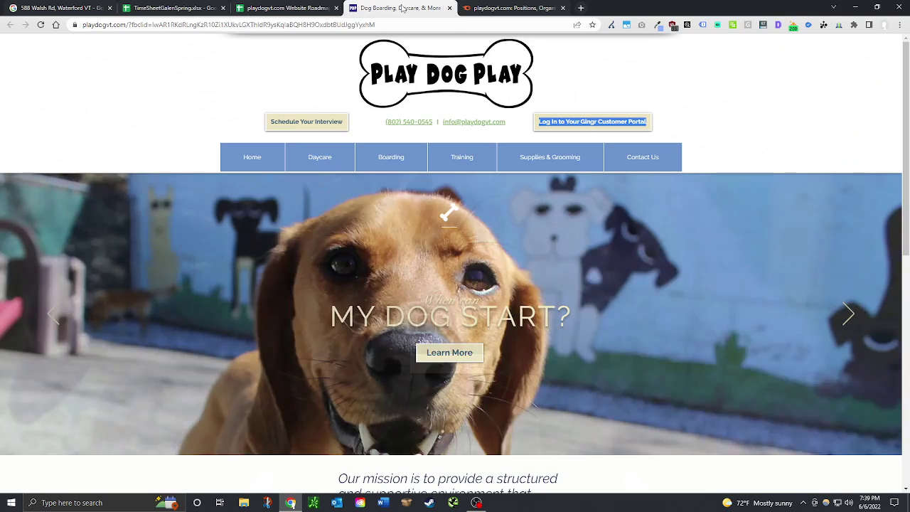
pyautogui.hotkey('ctrl', 'shift', 'Tab')
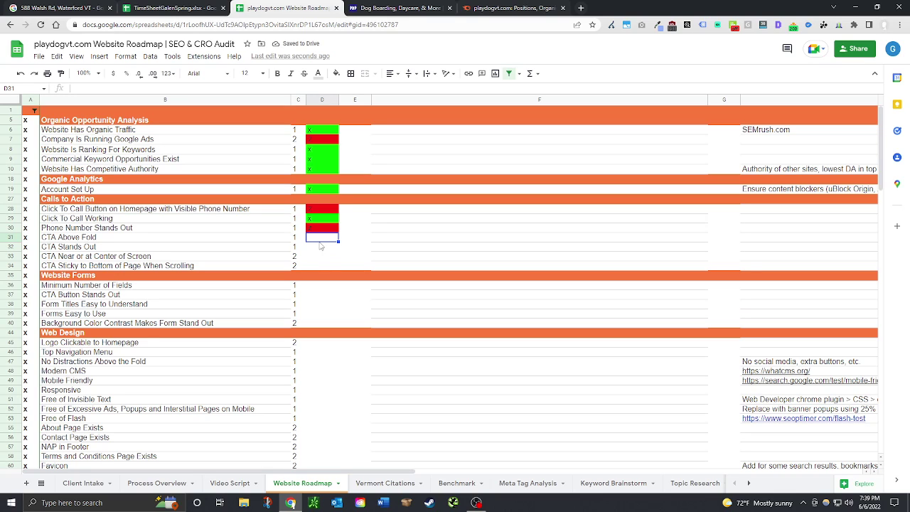
pyautogui.write('x')
pyautogui.press('Return')
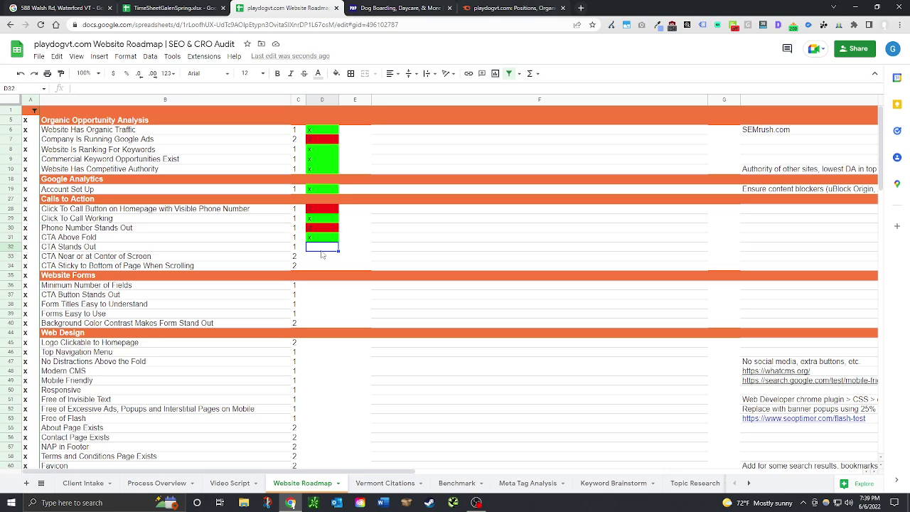
pyautogui.write('2')
pyautogui.press('Return')
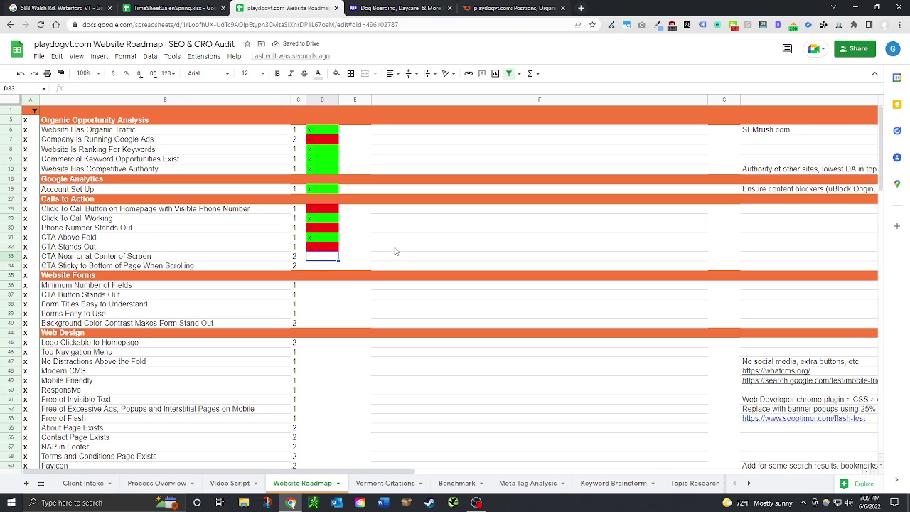
# Step: Add the note "Add phone number to button" in column F for the Click To Call Button on Homepage row
pyautogui.click(430, 243)
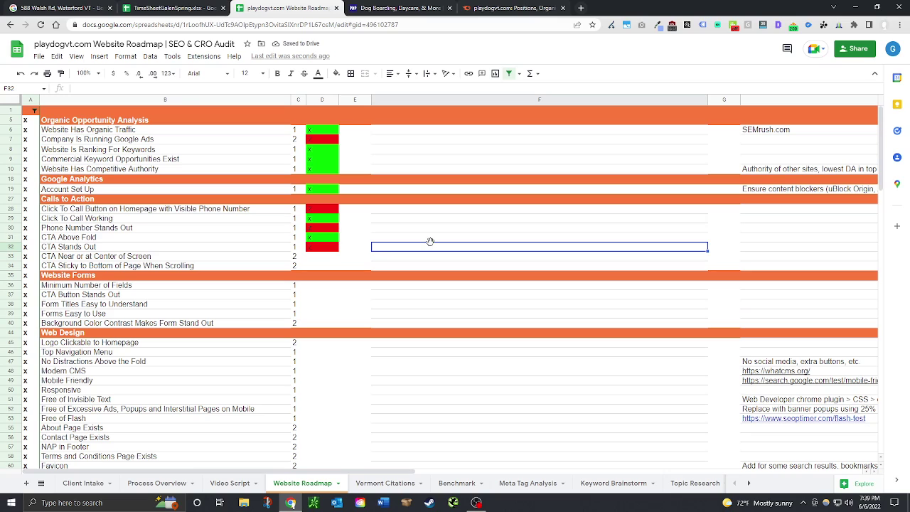
pyautogui.press('Up')
pyautogui.press('Up')
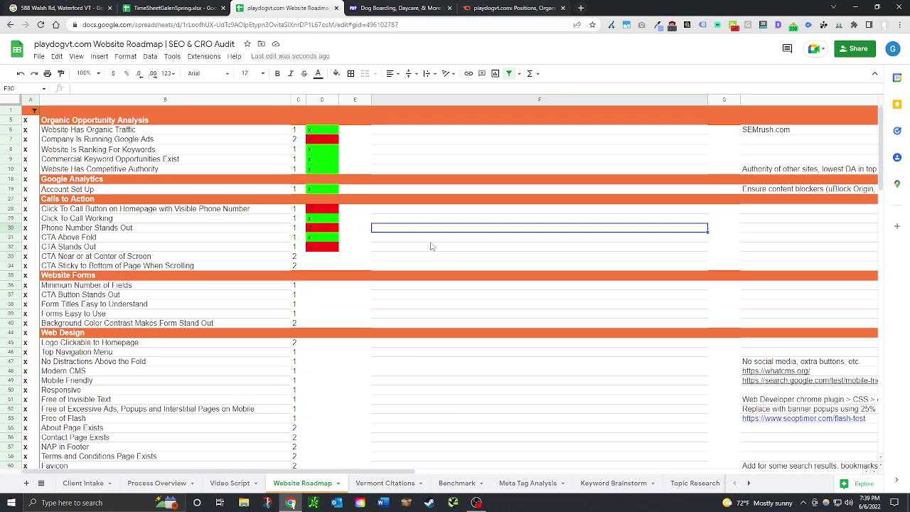
pyautogui.press('Up')
pyautogui.press('Up')
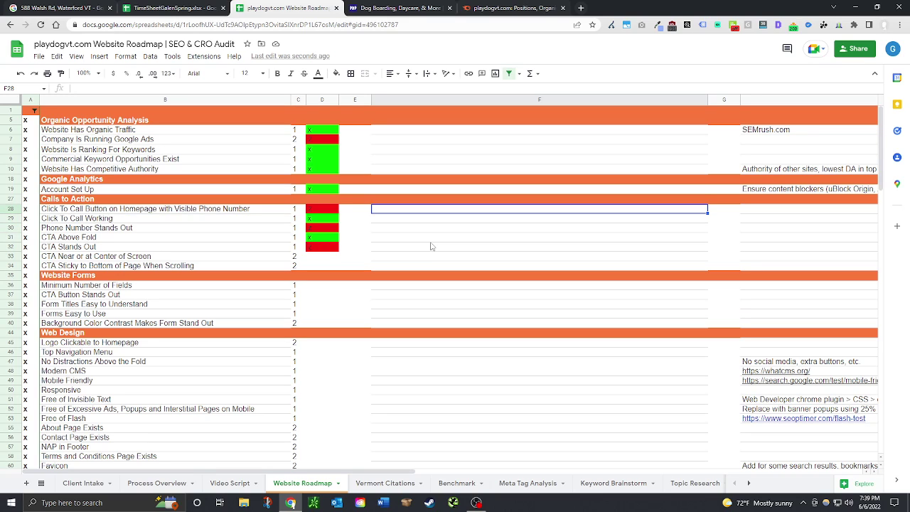
pyautogui.write('Add phone number to ')
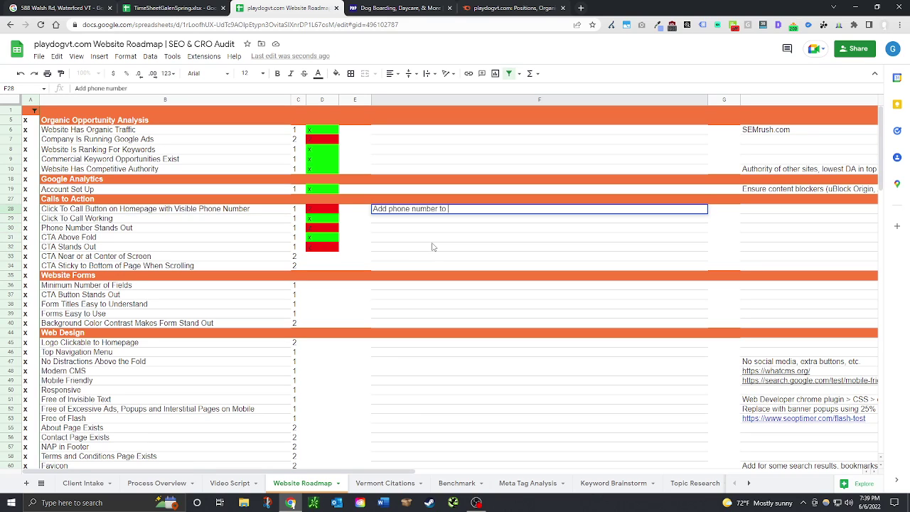
pyautogui.write('button')
pyautogui.press('Return')
pyautogui.press('Return')
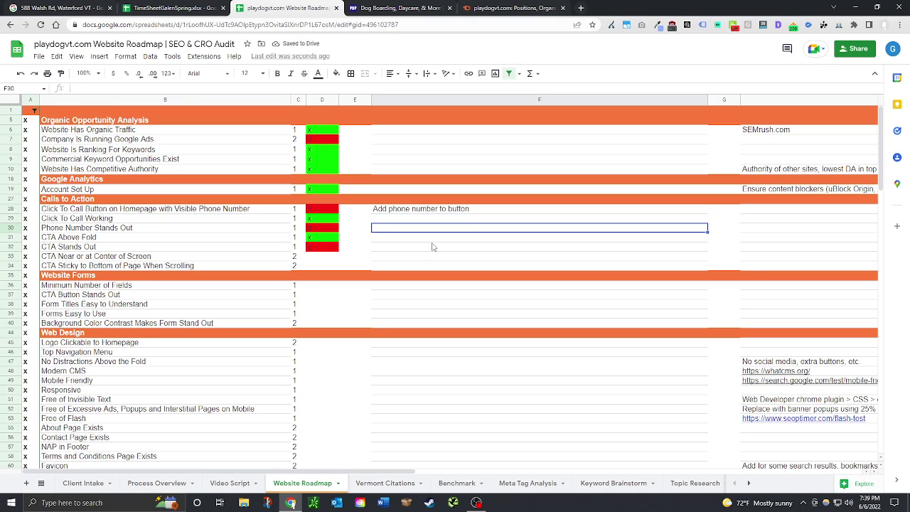
# Step: Enter the note "Make the button a bright color, bigger" in column F for the CTA Stands Out row
pyautogui.write('Make')
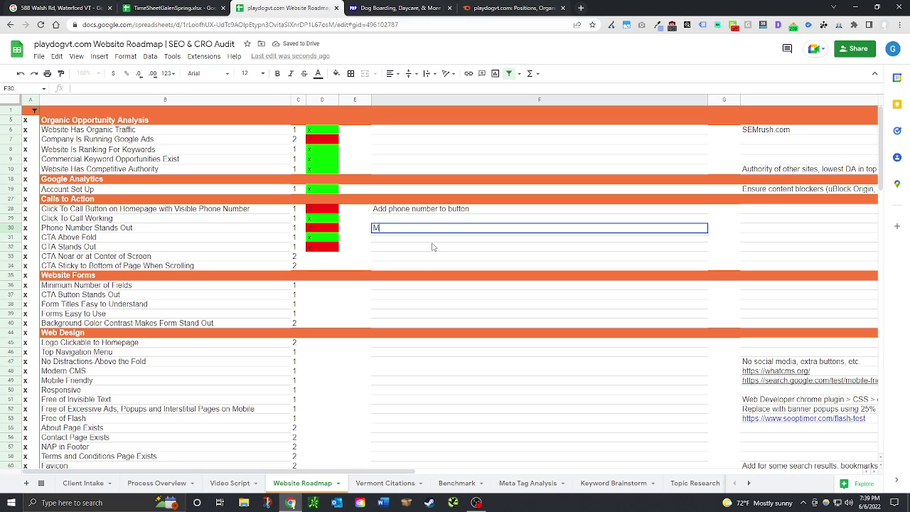
pyautogui.press('BackSpace')
pyautogui.press('BackSpace')
pyautogui.click(424, 209)
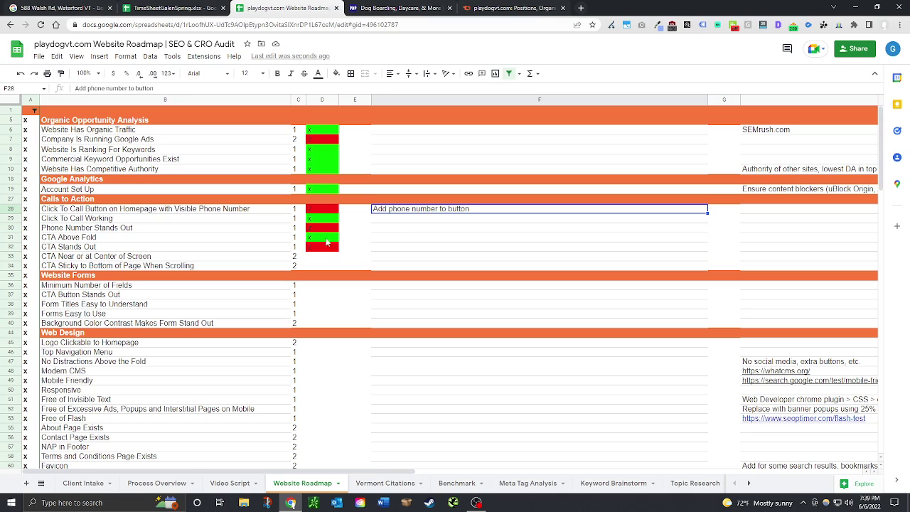
pyautogui.click(381, 250)
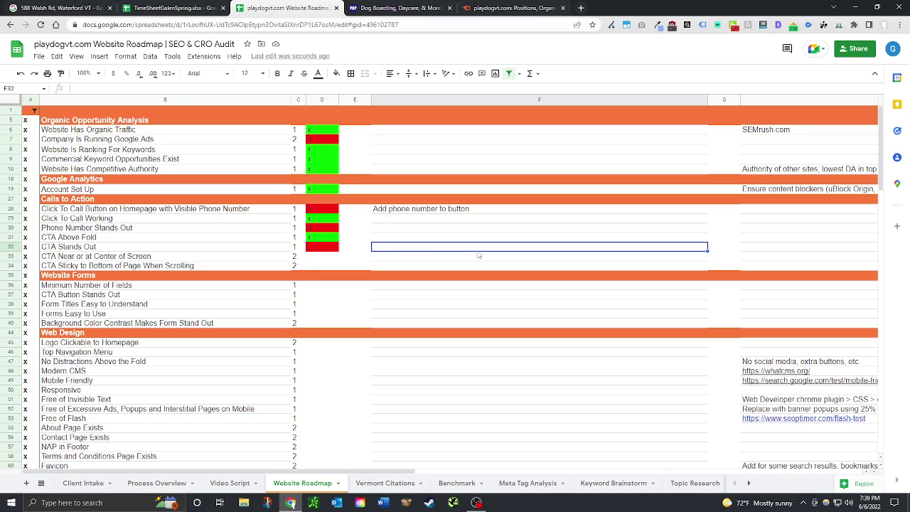
pyautogui.write('Make the button a bri')
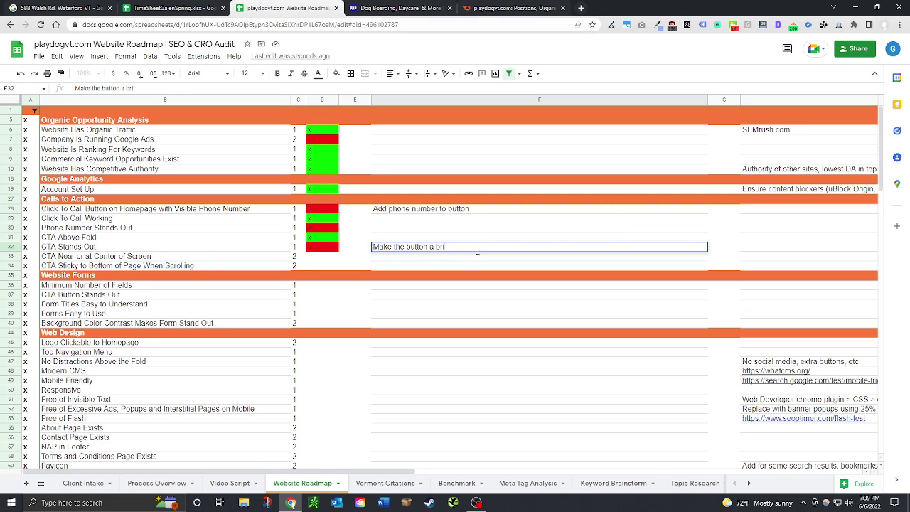
pyautogui.write('ght color, bigger')
# Step: Mark CTA Near or at Center of Screen with x in column D
pyautogui.click(322, 259)
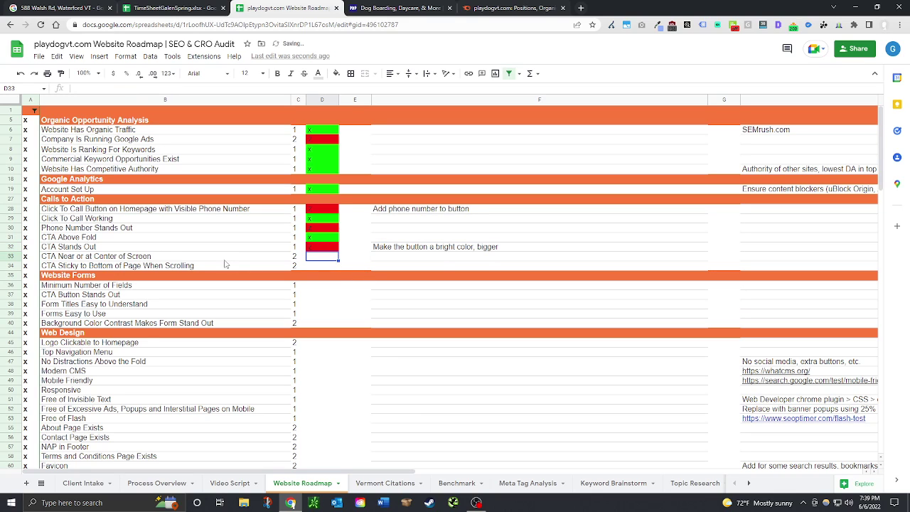
pyautogui.write('x')
pyautogui.press('Return')
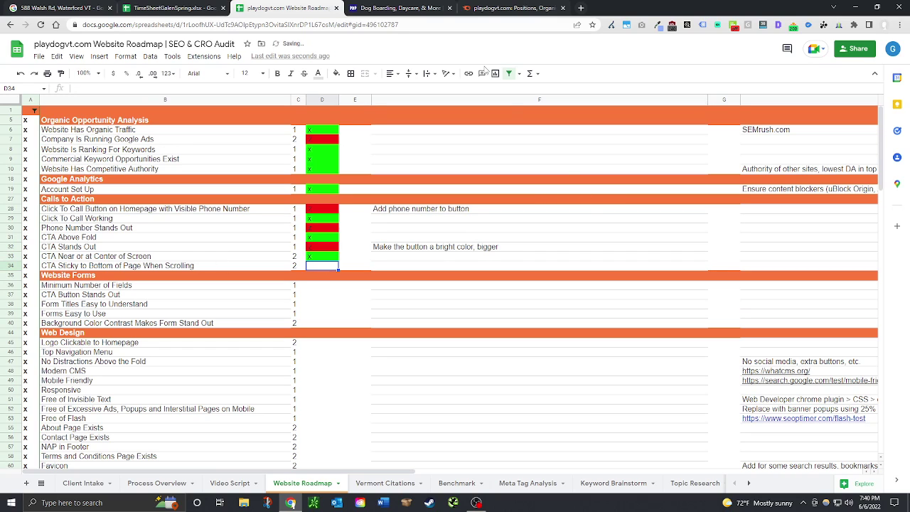
# Step: Examine the playdogvt.com homepage from header to footer for a call to action that stays on screen while scrolling
pyautogui.click(398, 8)
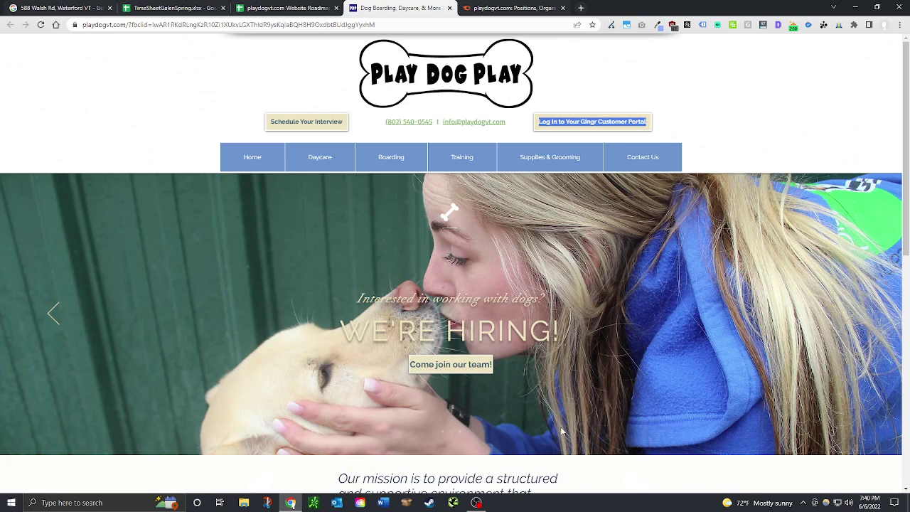
pyautogui.scroll(-2, 562, 227)
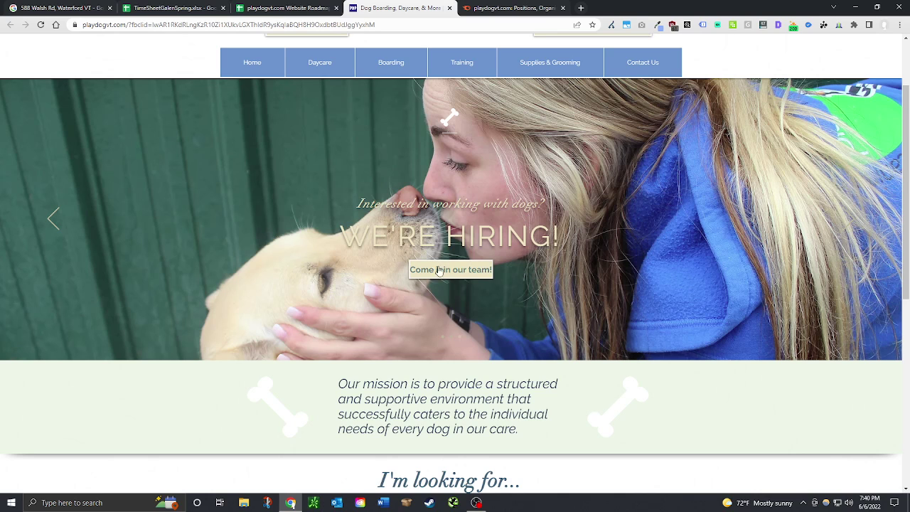
pyautogui.scroll(-2, 602, 351)
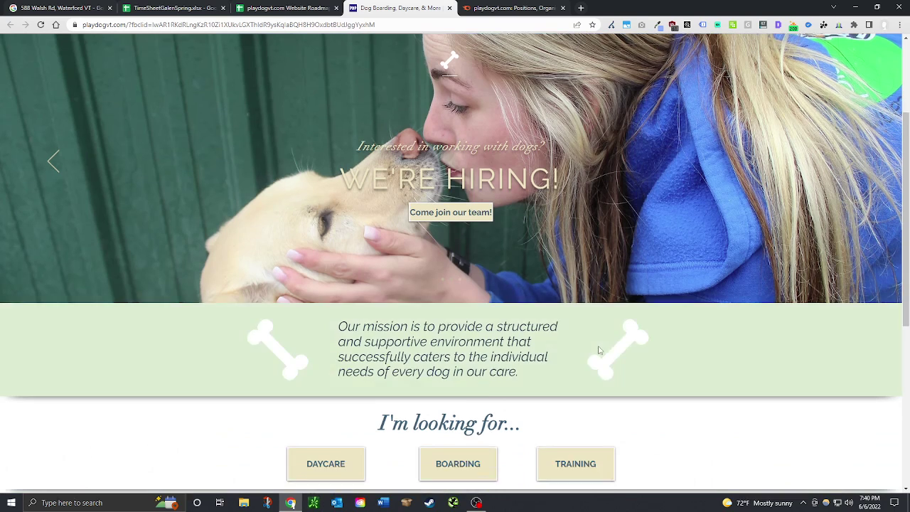
pyautogui.scroll(-2, 743, 341)
pyautogui.scroll(1, 746, 402)
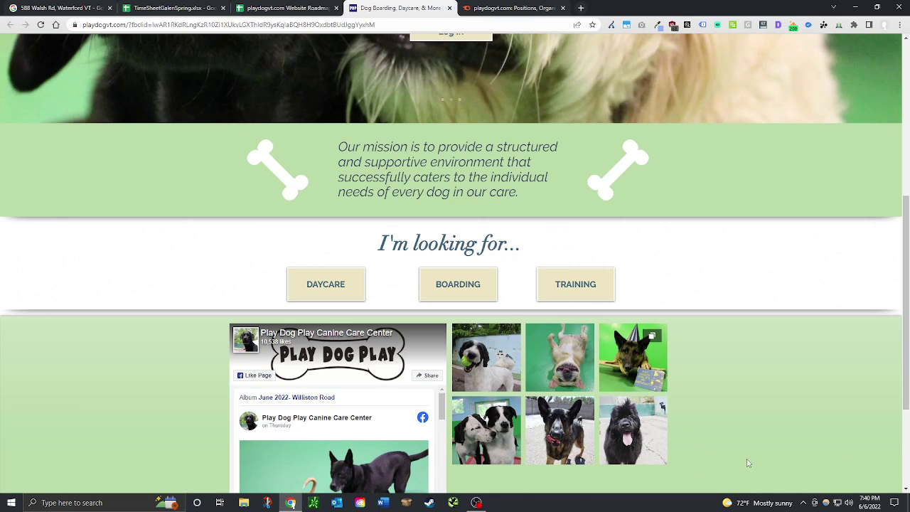
pyautogui.scroll(-2, 740, 425)
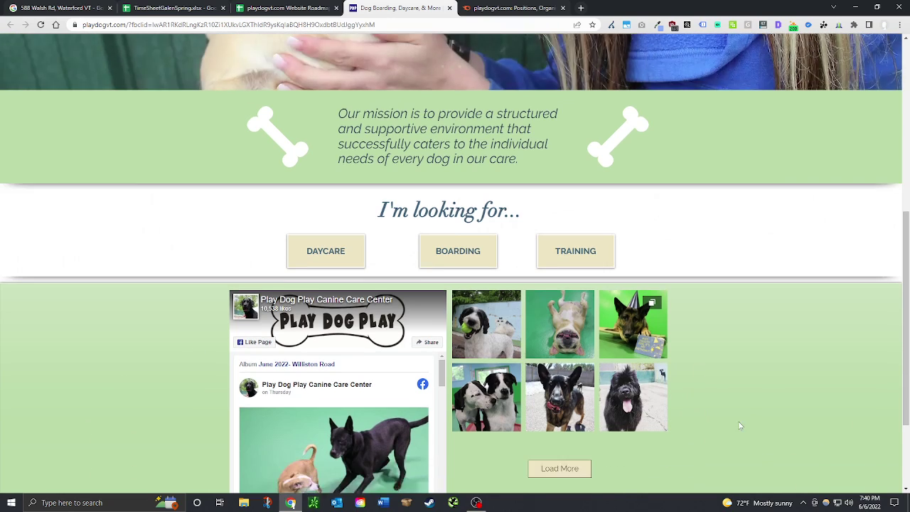
pyautogui.scroll(-1, 779, 387)
pyautogui.scroll(7, 755, 402)
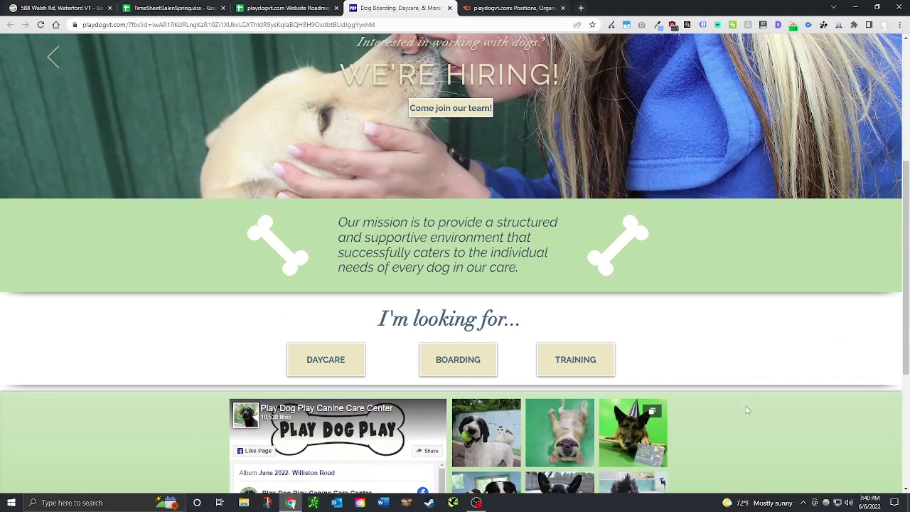
pyautogui.scroll(-3, 754, 408)
pyautogui.scroll(-4, 754, 408)
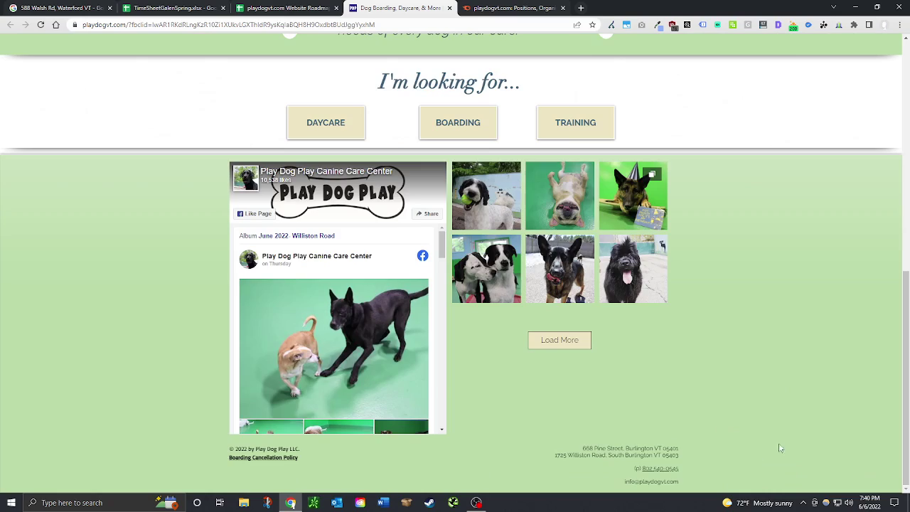
pyautogui.scroll(8, 722, 457)
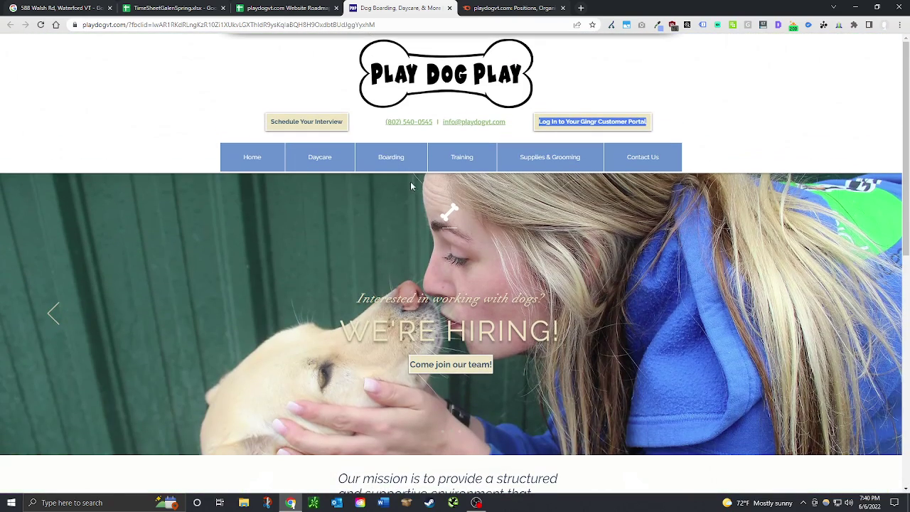
# Step: Open the site's Training page and look over its content down to the footer
pyautogui.click(462, 157)
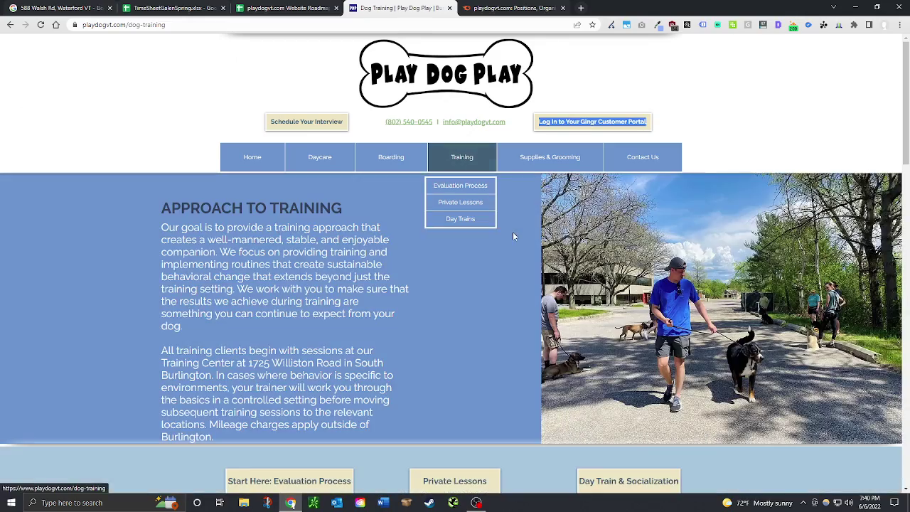
pyautogui.scroll(-15, 460, 341)
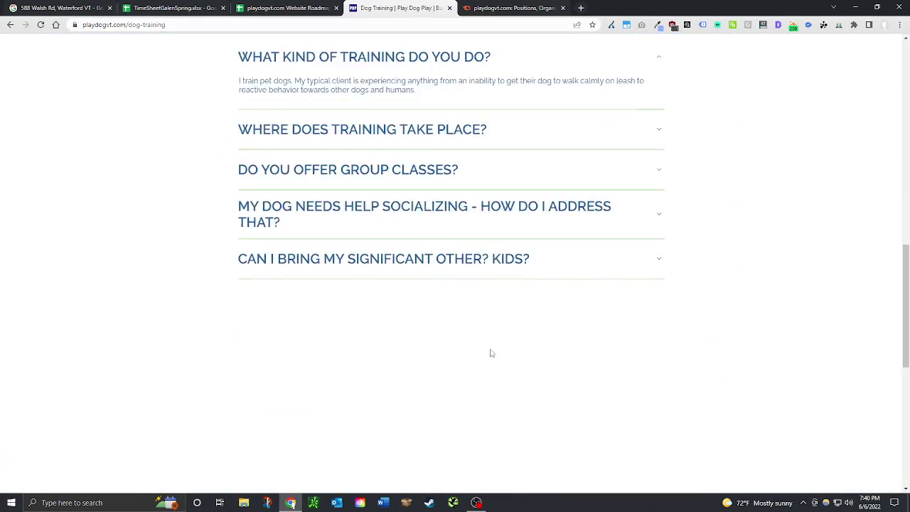
pyautogui.scroll(-7, 491, 353)
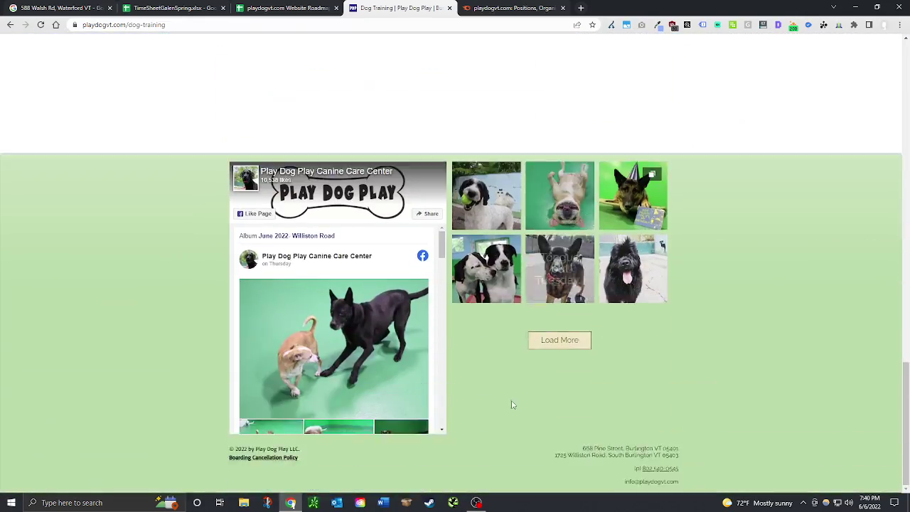
pyautogui.scroll(10, 512, 405)
pyautogui.scroll(-3, 545, 308)
# Step: Expand the Training page's FAQ answers on training location, group classes, socializing, and bringing a significant other or kids
pyautogui.click(545, 309)
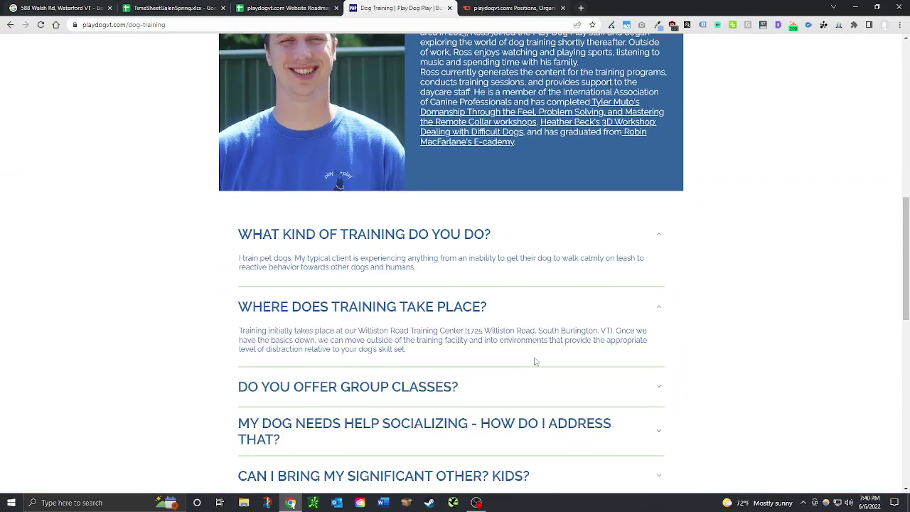
pyautogui.scroll(-3, 536, 362)
pyautogui.click(531, 202)
pyautogui.click(555, 304)
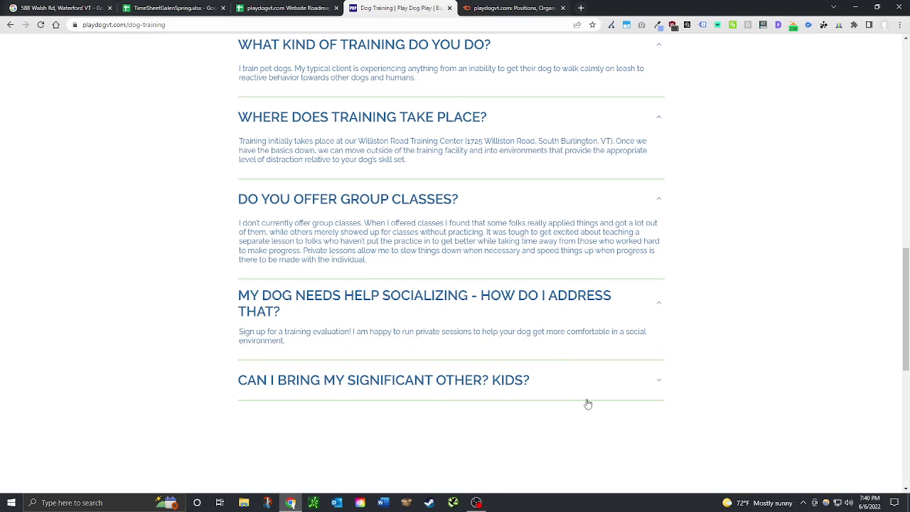
pyautogui.click(594, 392)
# Step: Review the Training page's FAQ, trainer bio and service buttons for a call to action that stays on screen
pyautogui.scroll(-3, 659, 327)
pyautogui.scroll(3, 508, 246)
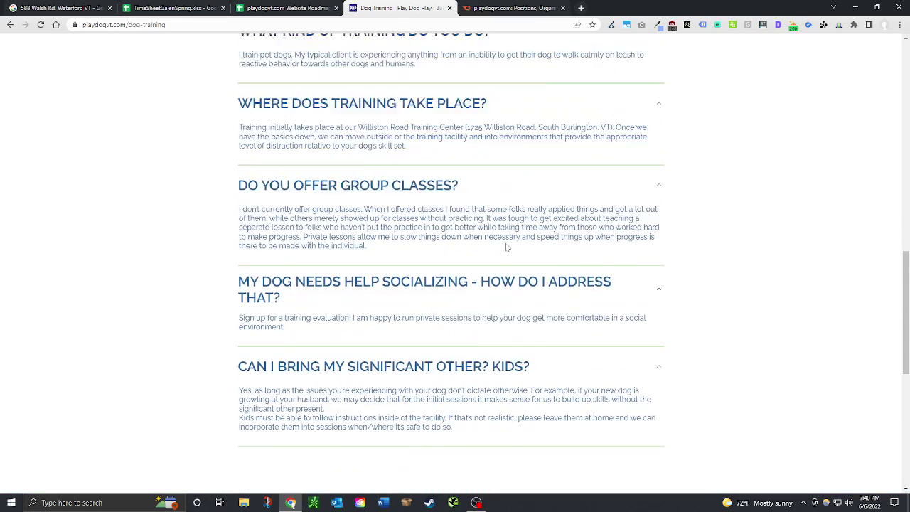
pyautogui.scroll(2, 508, 247)
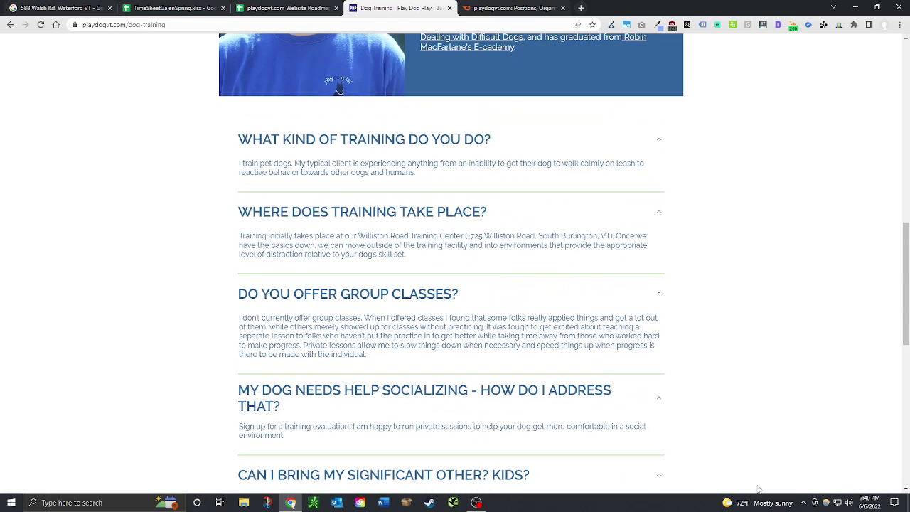
pyautogui.scroll(8, 683, 264)
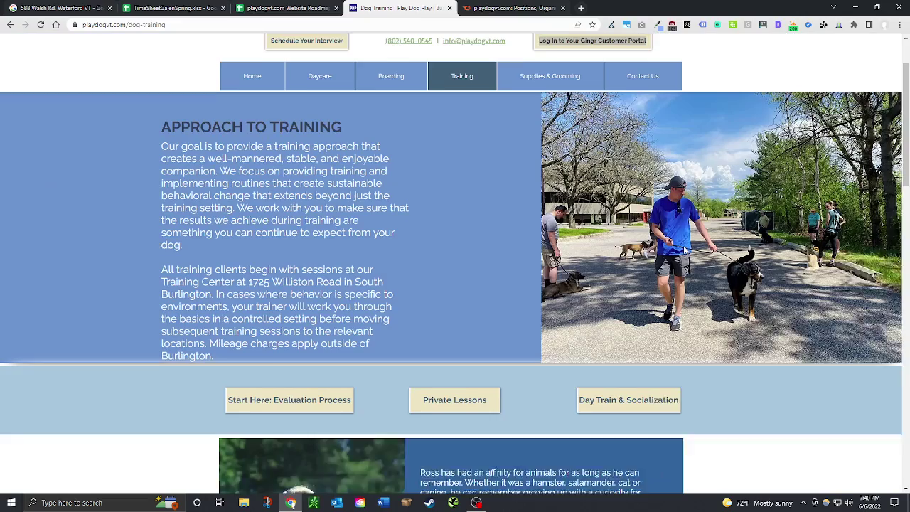
pyautogui.scroll(-1, 723, 312)
pyautogui.scroll(-5, 723, 312)
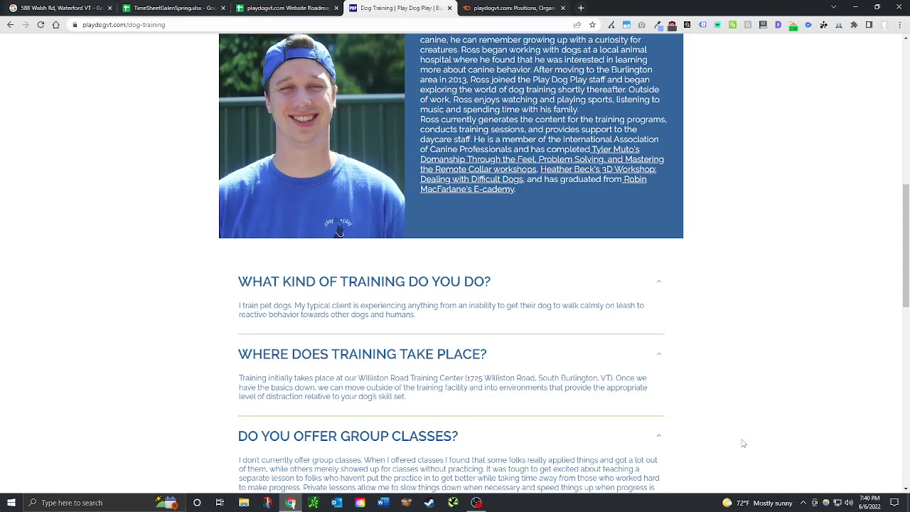
pyautogui.scroll(10, 703, 423)
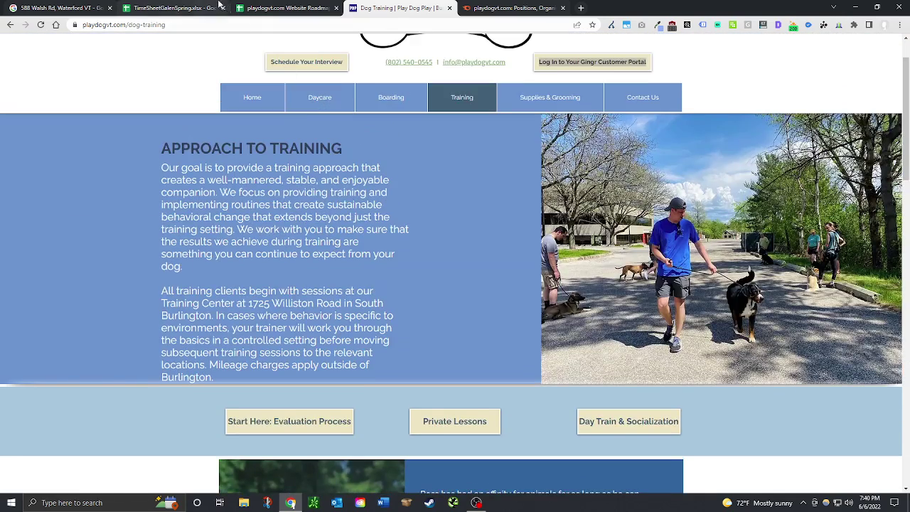
# Step: In the roadmap sheet, mark CTA Sticky to Bottom of Page When Scrolling as failed and add the note "Add sticky button"
pyautogui.click(242, 8)
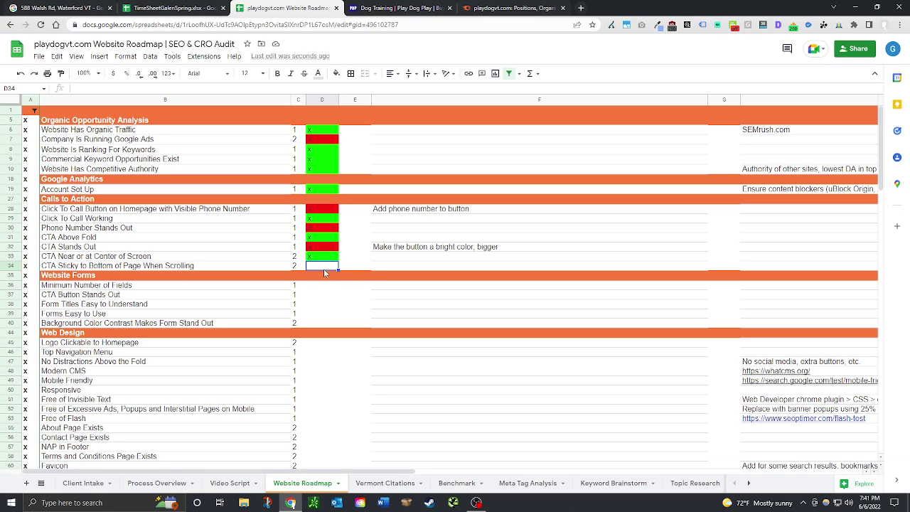
pyautogui.write('xz')
pyautogui.click(324, 285)
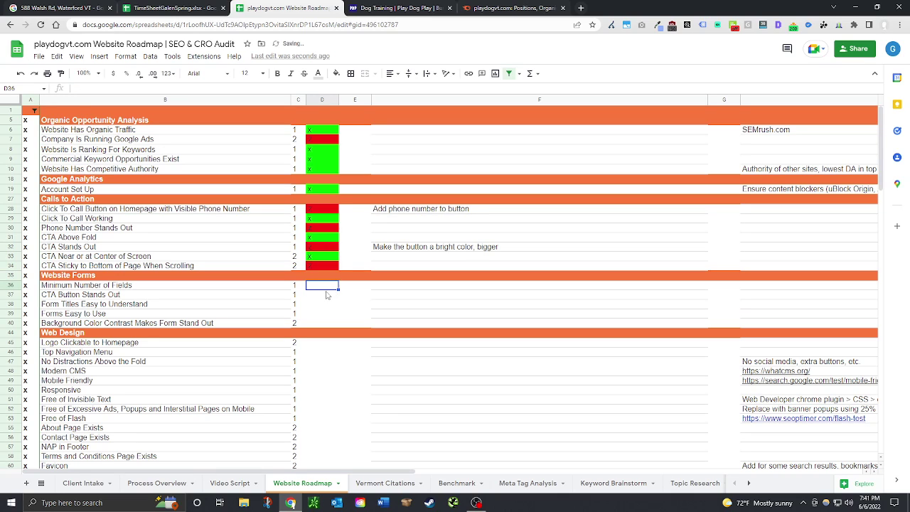
pyautogui.click(391, 267)
pyautogui.write('Add s')
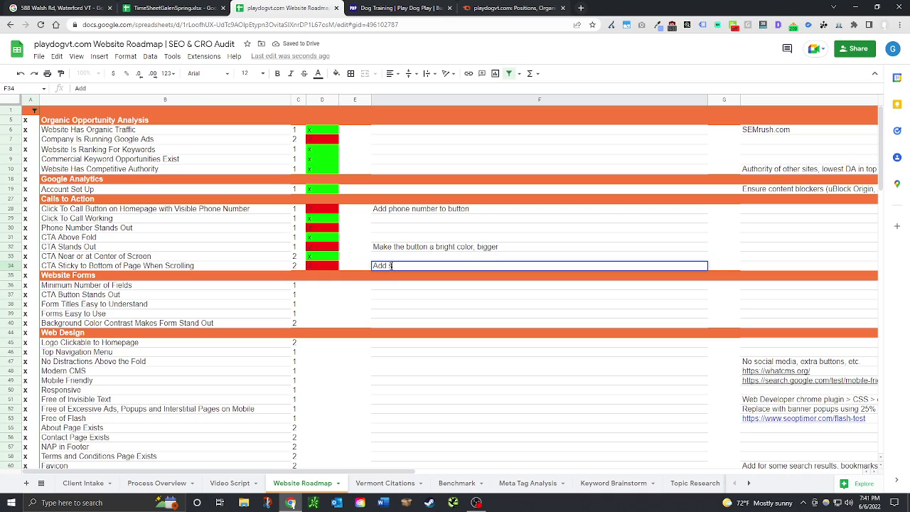
pyautogui.write('ticky button')
pyautogui.press('Return')
# Step: Back on playdogvt.com, look over the Training page again and open the Contact Us page
pyautogui.hotkey('ctrl', 'Tab')
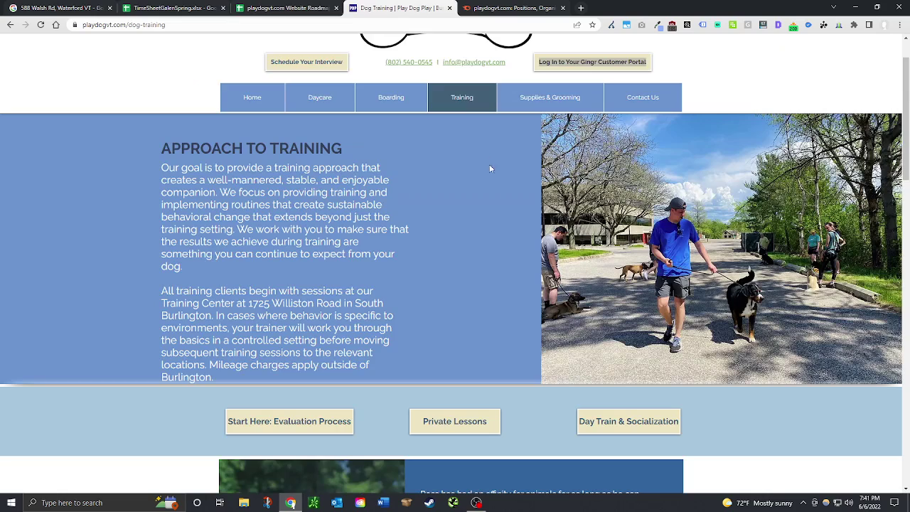
pyautogui.scroll(-3, 444, 271)
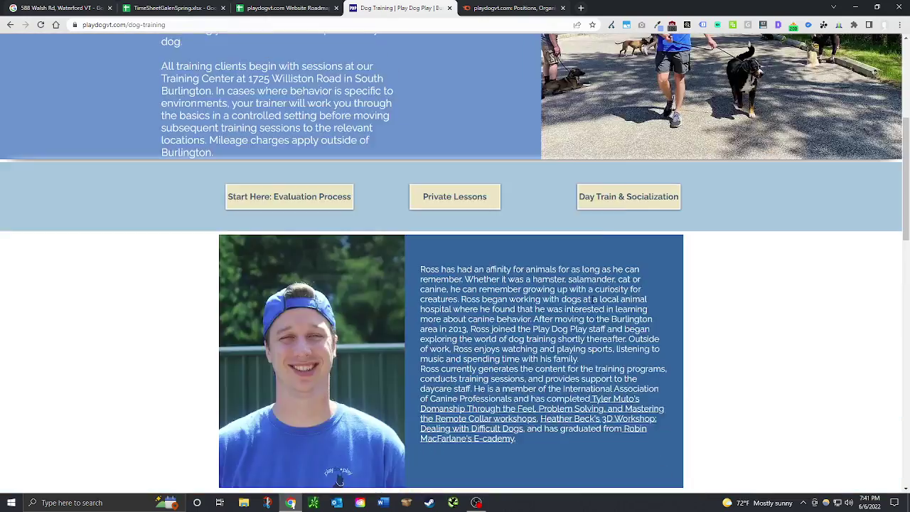
pyautogui.scroll(4, 476, 394)
pyautogui.click(645, 165)
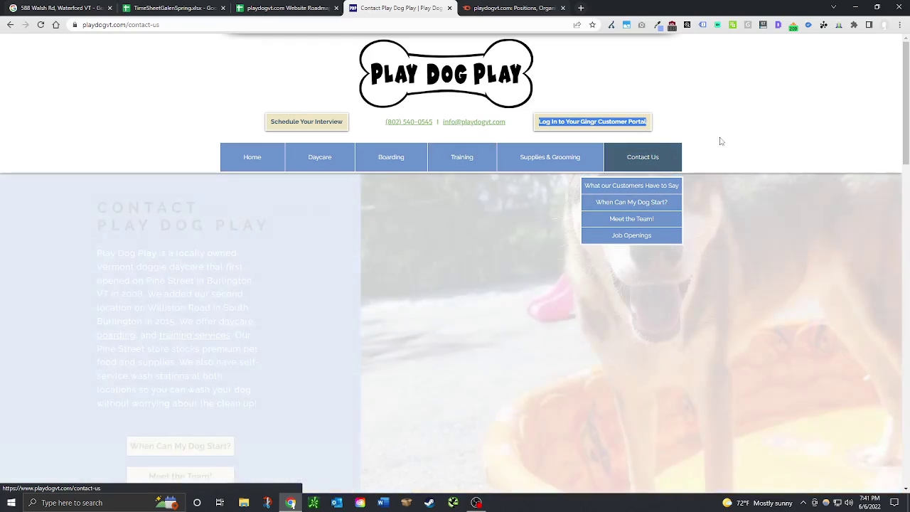
# Step: Open the When Can My Dog Start? page, look it over for an interview form, and return to the Contact Us page
pyautogui.click(632, 202)
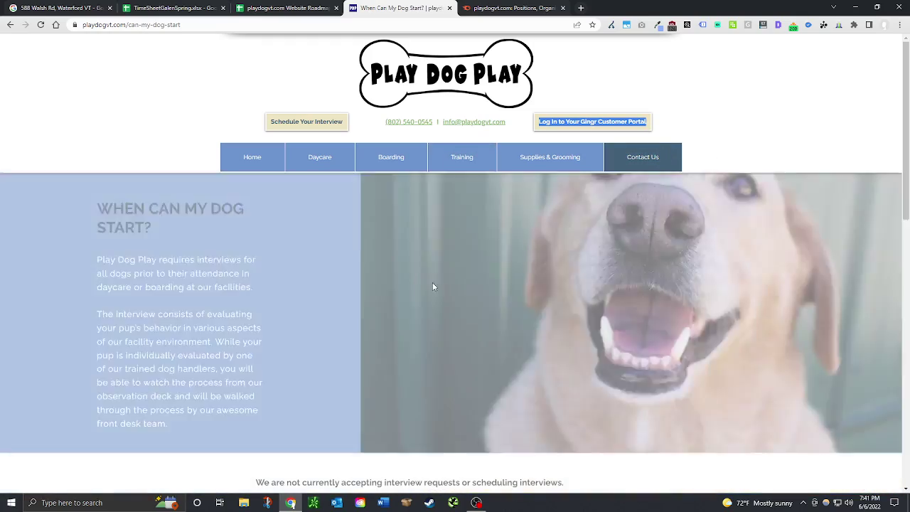
pyautogui.scroll(-5, 433, 287)
pyautogui.scroll(3, 721, 257)
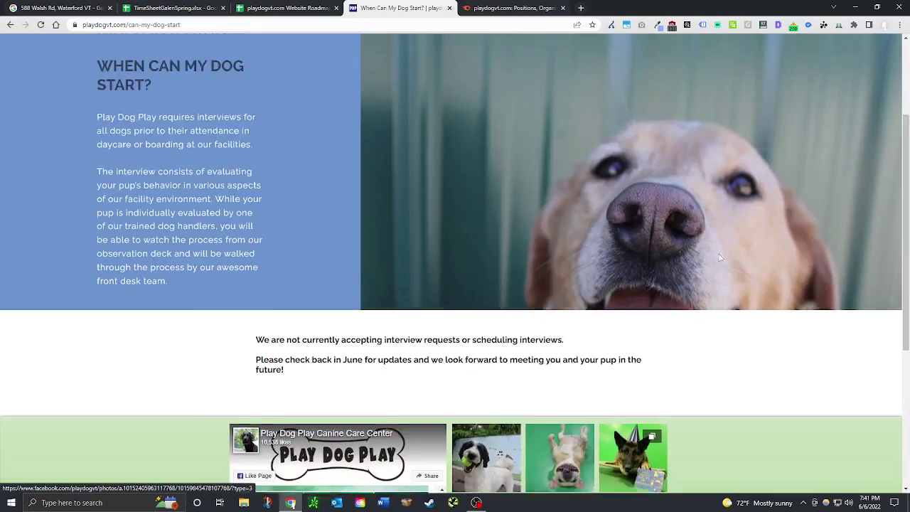
pyautogui.scroll(3, 721, 257)
pyautogui.click(643, 156)
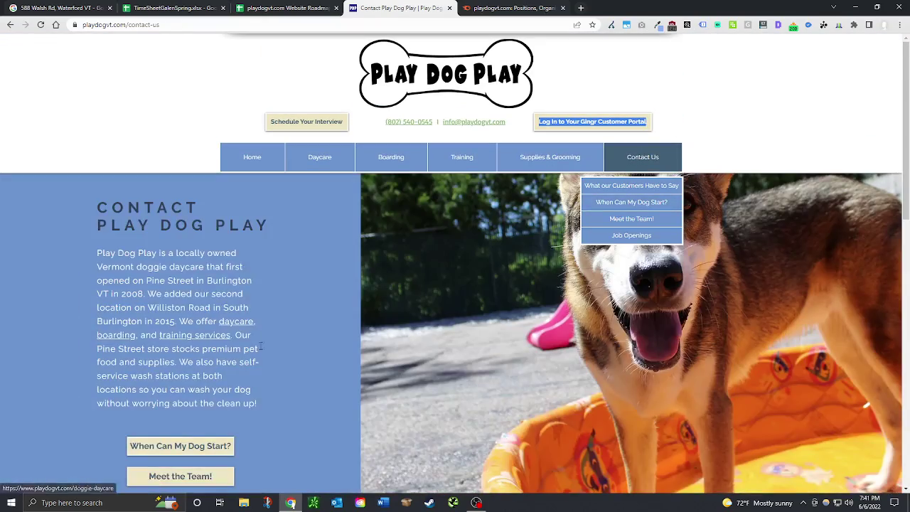
# Step: Look through the whole Contact Us page for a contact form
pyautogui.scroll(-15, 325, 378)
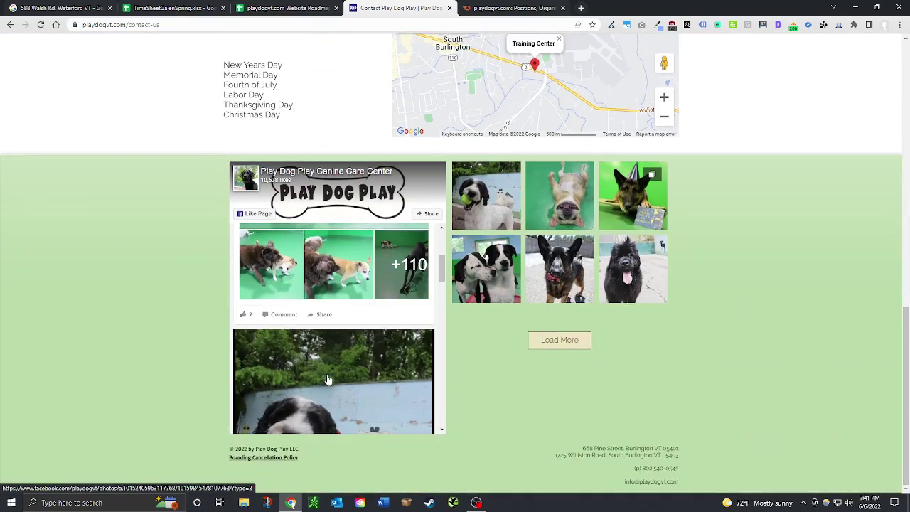
pyautogui.scroll(15, 328, 381)
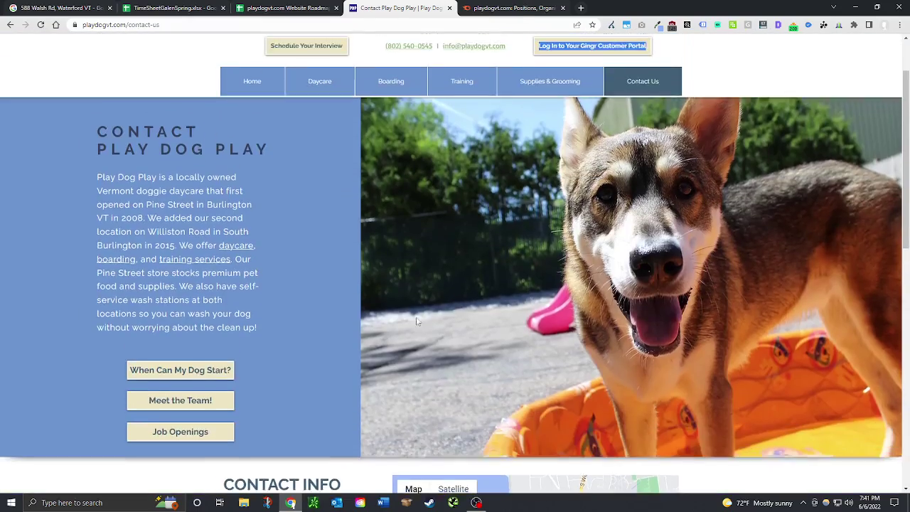
pyautogui.scroll(1, 418, 322)
pyautogui.scroll(-2, 164, 313)
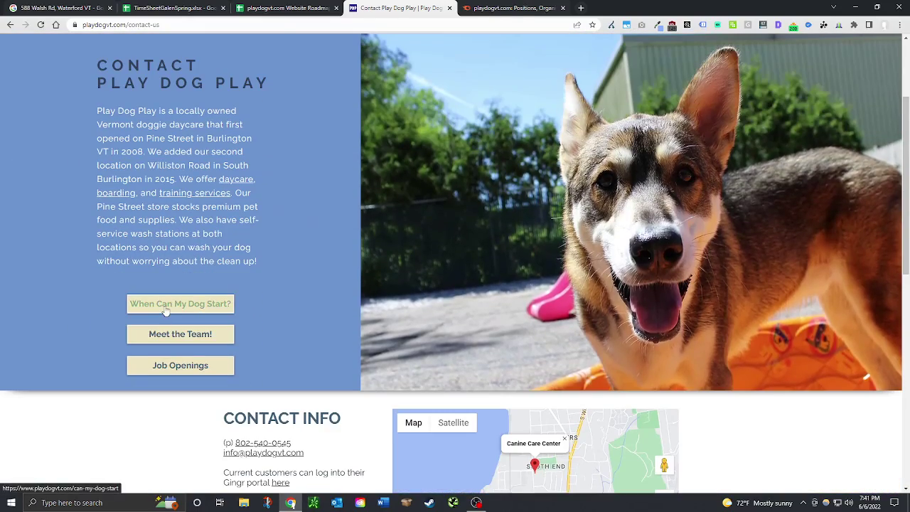
# Step: Follow the When Can My Dog Start? link on the Contact Us page, review that page, and test the Schedule Your Interview button
pyautogui.click(165, 311)
pyautogui.scroll(-6, 298, 328)
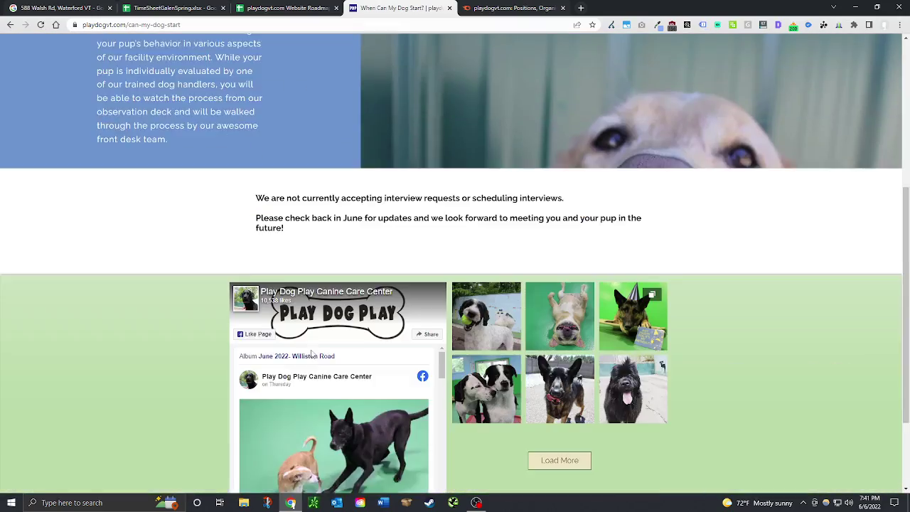
pyautogui.scroll(-3, 311, 365)
pyautogui.scroll(1, 530, 338)
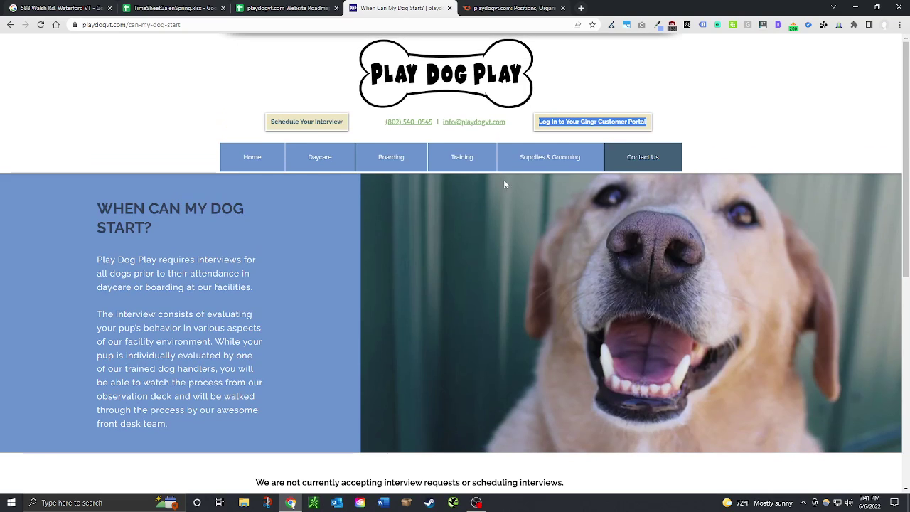
pyautogui.click(316, 126)
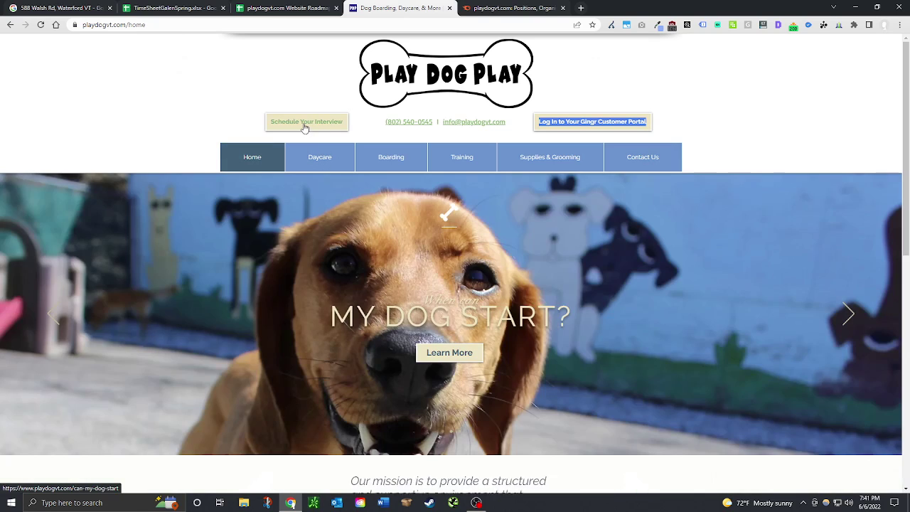
# Step: In the roadmap sheet, append a dash to the "Add phone number to button" note, and open the Gingr customer portal from the playdogvt.com homepage
pyautogui.click(316, 8)
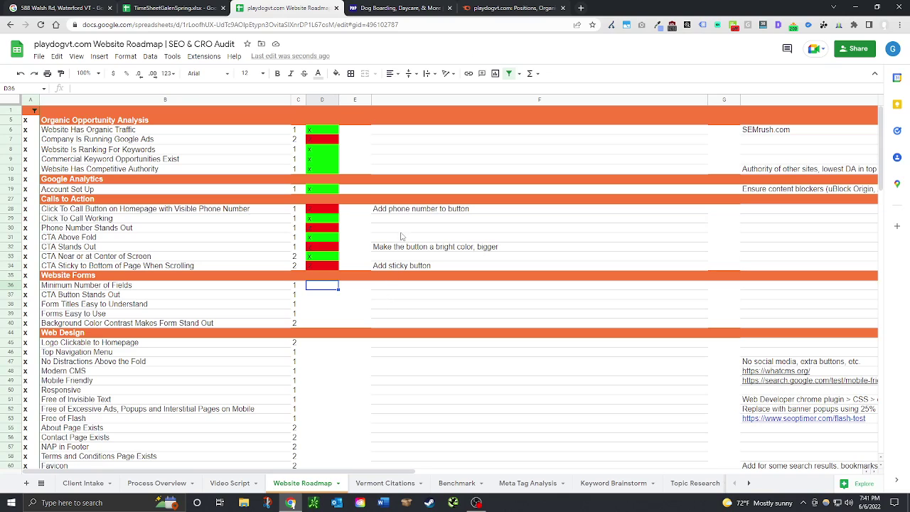
pyautogui.doubleClick(489, 210)
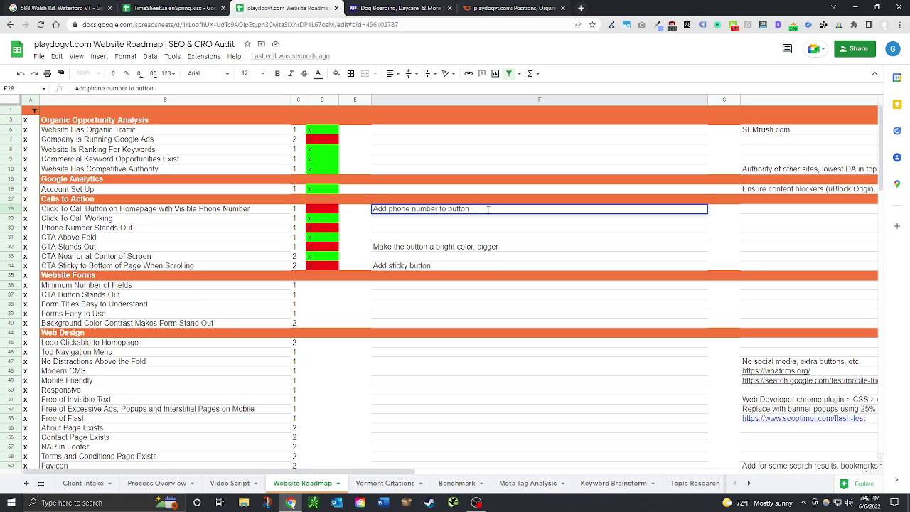
pyautogui.click(398, 8)
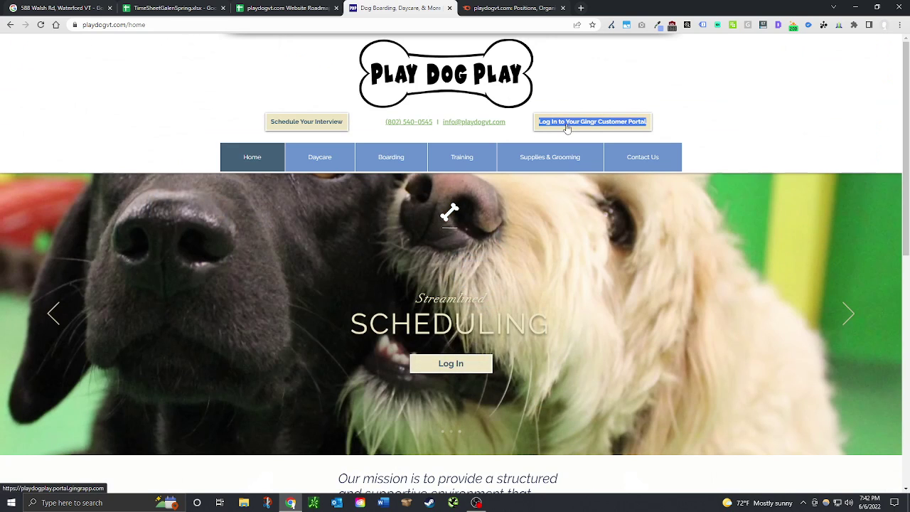
pyautogui.click(568, 125)
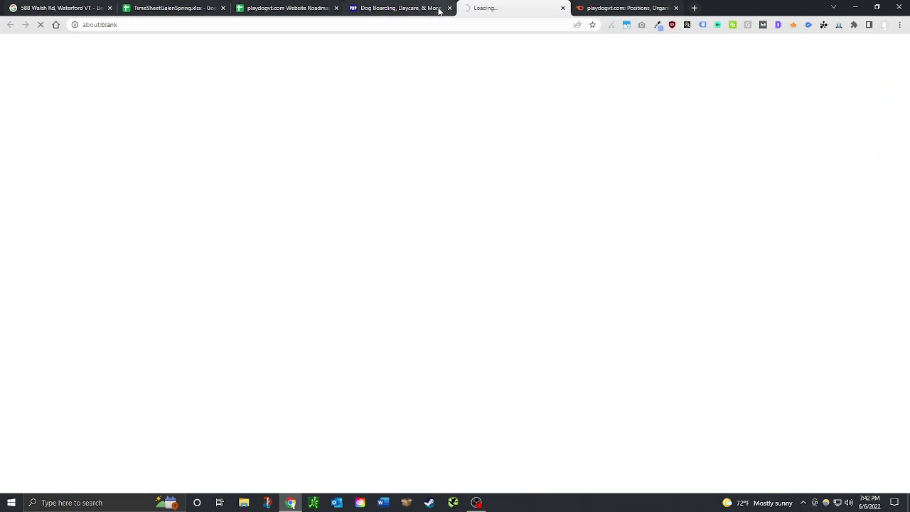
pyautogui.click(416, 8)
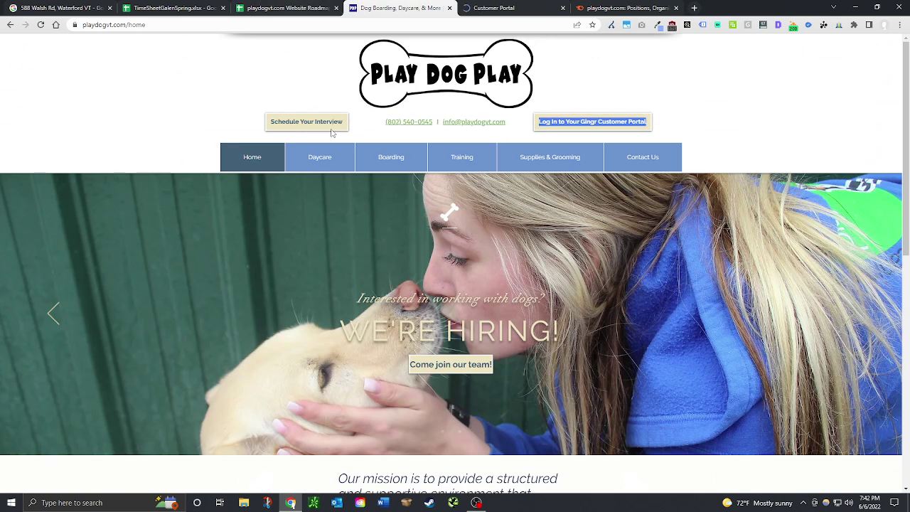
# Step: Copy the "Schedule Your Interview" label from the homepage and complete the note as "Add phone number to button - Schedule Your Interview button broken"
pyautogui.click(285, 122)
pyautogui.hotkey('ctrl', 'c')
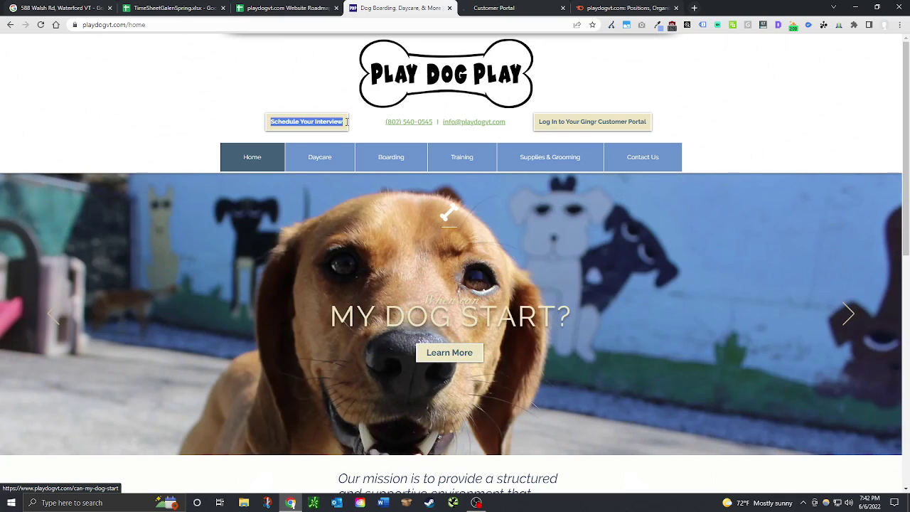
pyautogui.click(317, 8)
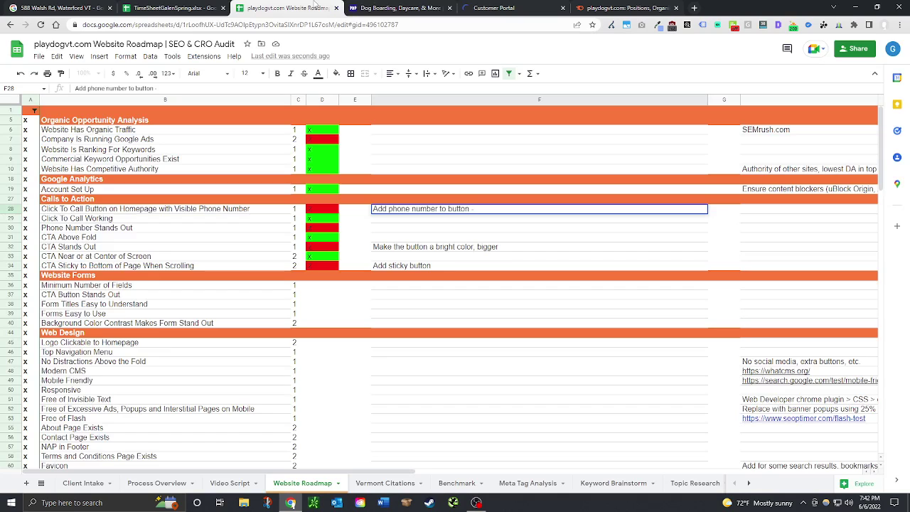
pyautogui.rightClick(486, 207)
pyautogui.click(552, 288)
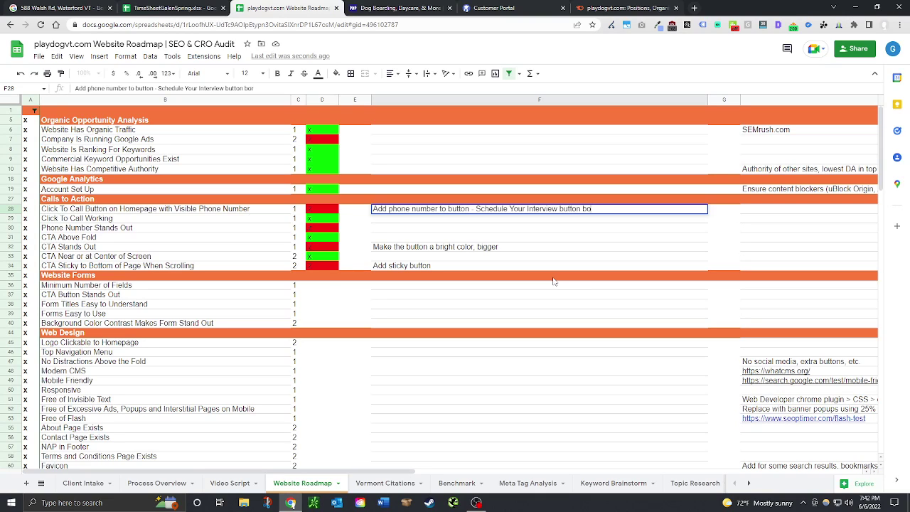
pyautogui.write('button broken')
pyautogui.press('Return')
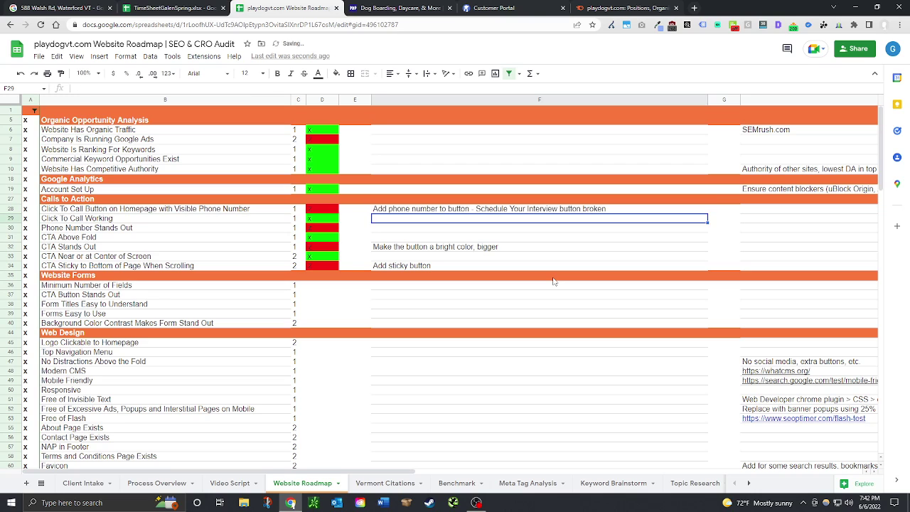
# Step: Check the login form on the Gingr customer portal and close that page
pyautogui.click(626, 8)
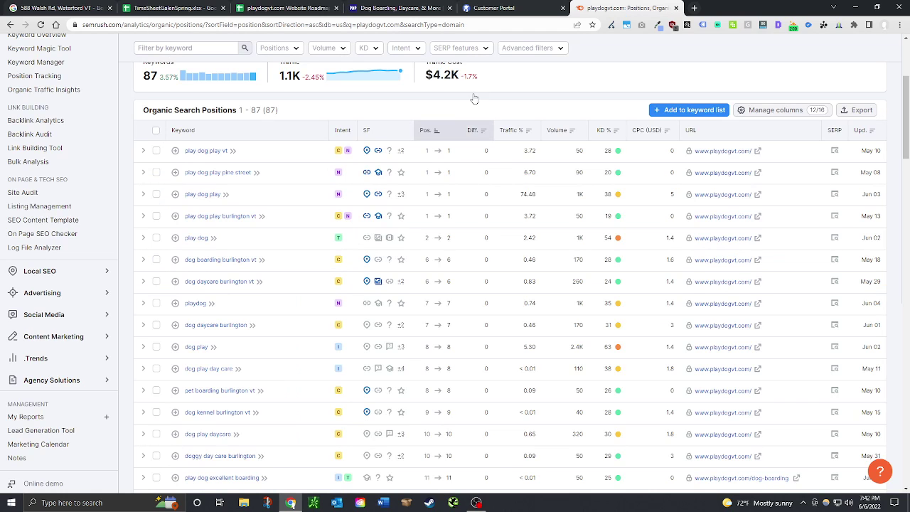
pyautogui.click(539, 5)
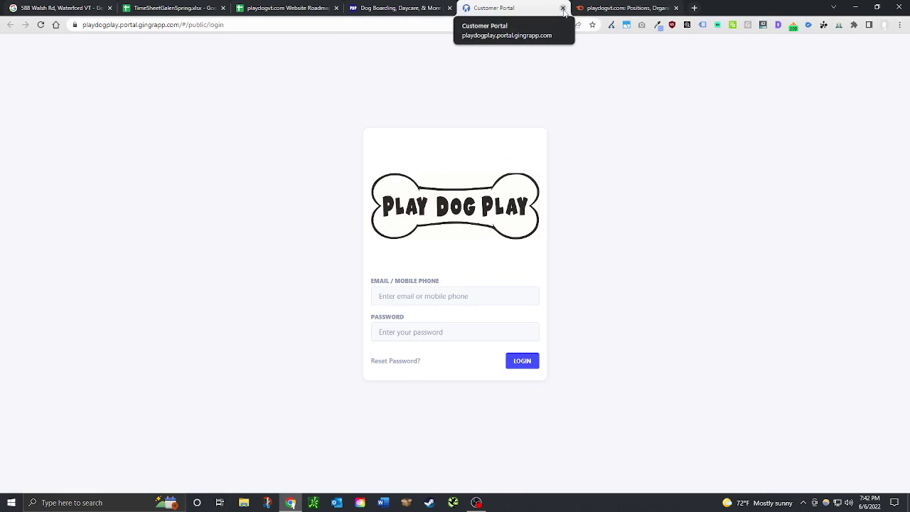
pyautogui.click(564, 9)
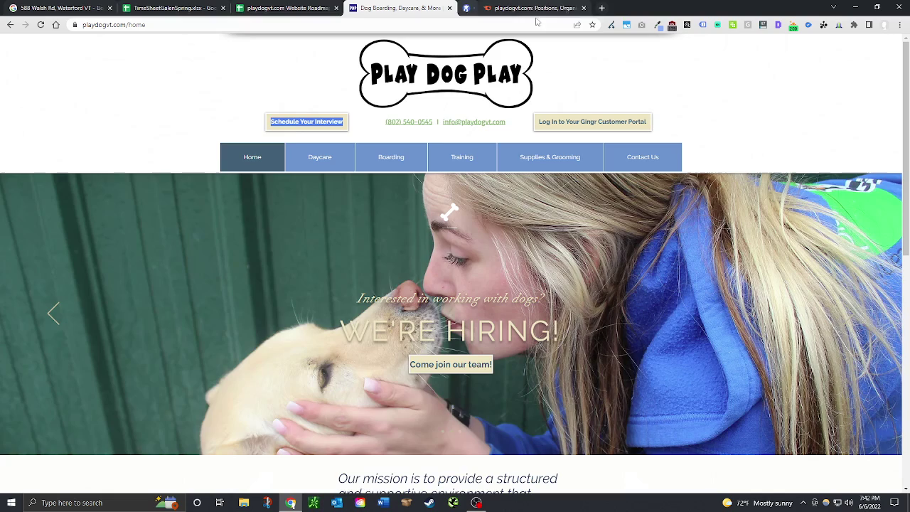
# Step: In the roadmap sheet, mark all Website Forms criteria, from Minimum Number of Fields to Background Color Contrast Makes Form Stand Out, as failed with z
pyautogui.click(288, 7)
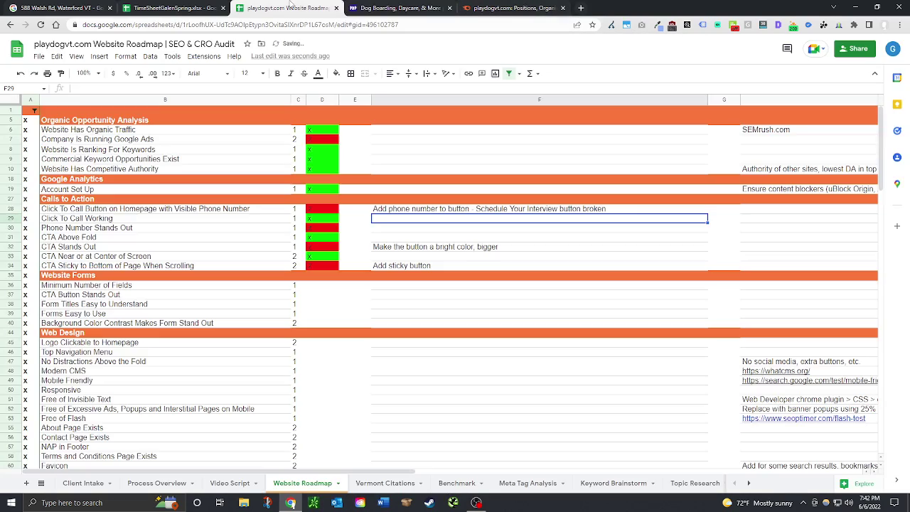
pyautogui.click(409, 7)
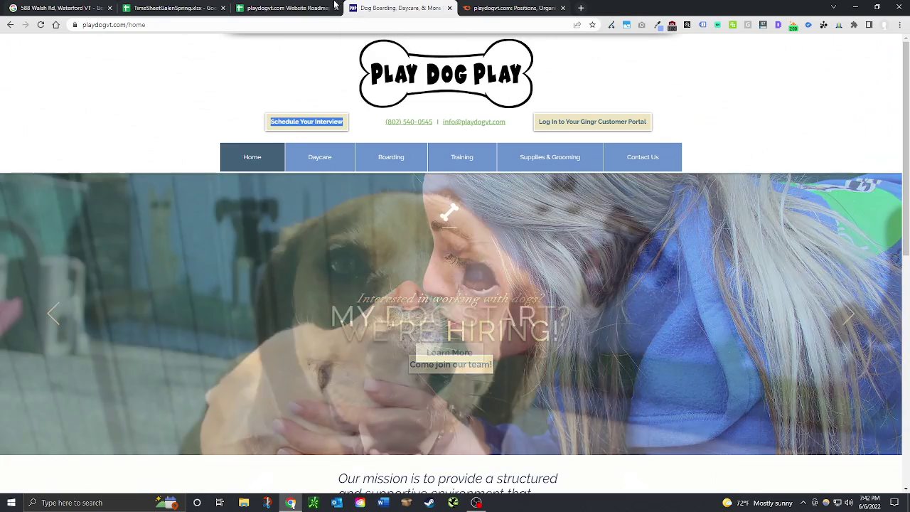
pyautogui.click(288, 7)
pyautogui.click(342, 286)
pyautogui.click(330, 288)
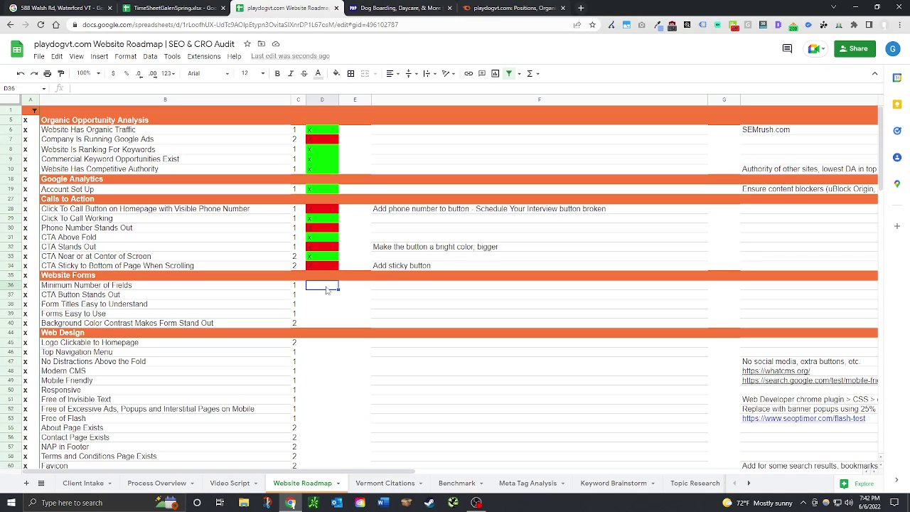
pyautogui.hotkey('ctrl', 'v')
pyautogui.moveTo(338, 288); pyautogui.dragTo(335, 323)
# Step: Back on playdogvt.com, examine the Contact Us page's contact info, maps, holiday closures and social feeds for a contact form
pyautogui.click(402, 7)
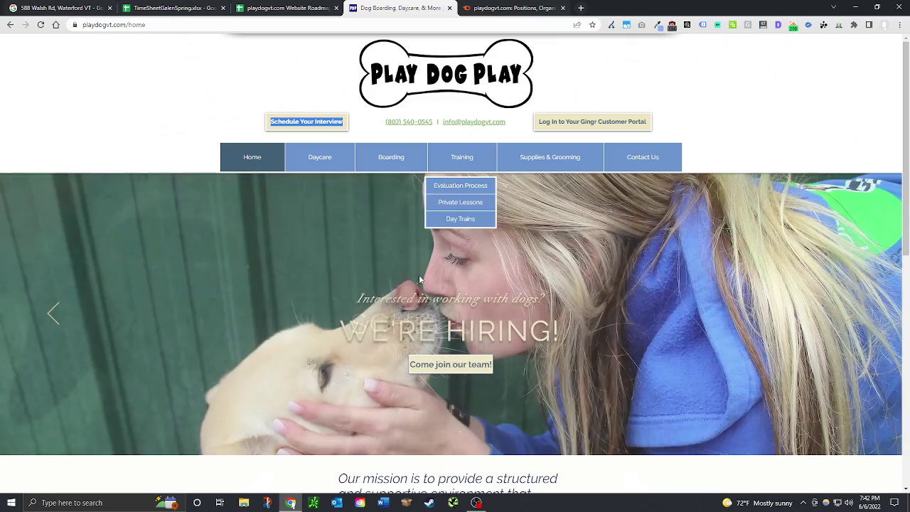
pyautogui.click(643, 157)
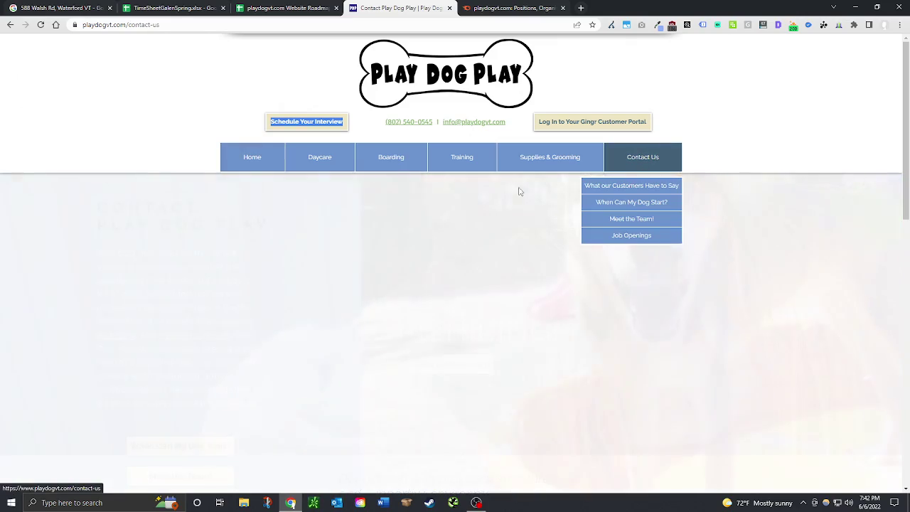
pyautogui.scroll(-4, 301, 297)
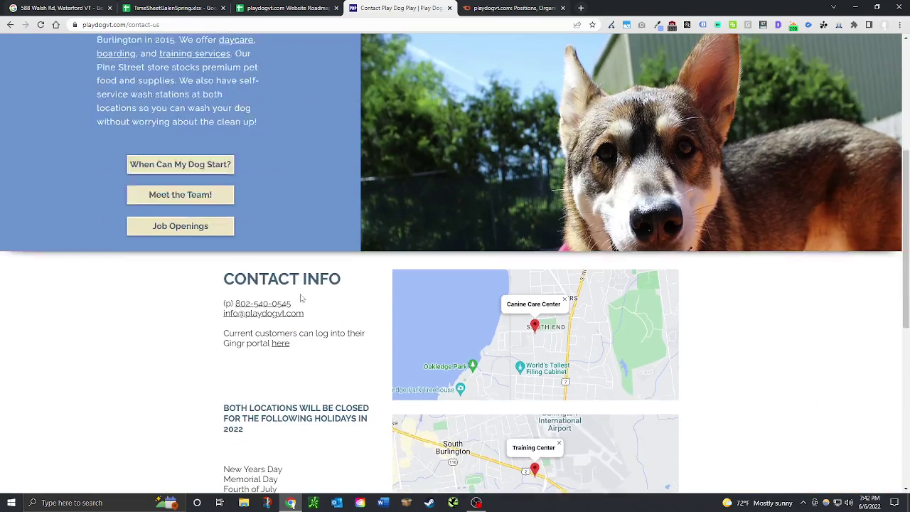
pyautogui.scroll(-1, 300, 299)
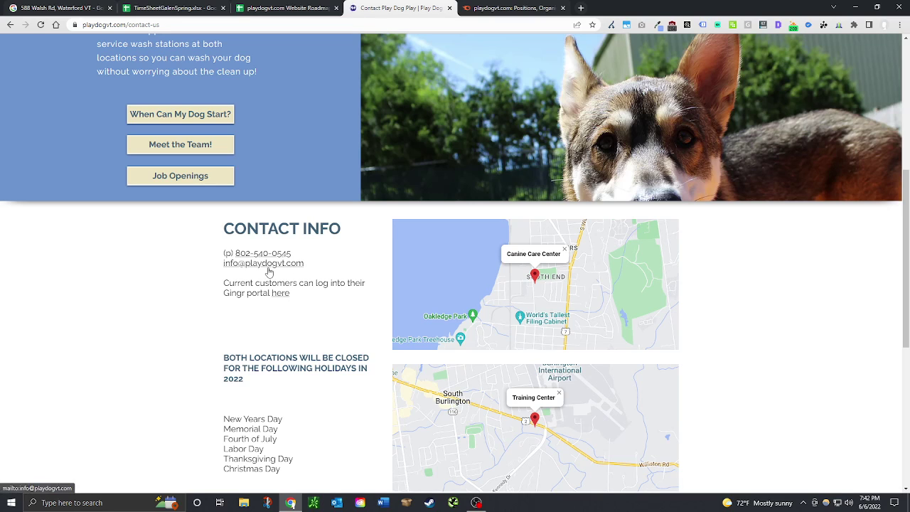
pyautogui.scroll(-2, 313, 353)
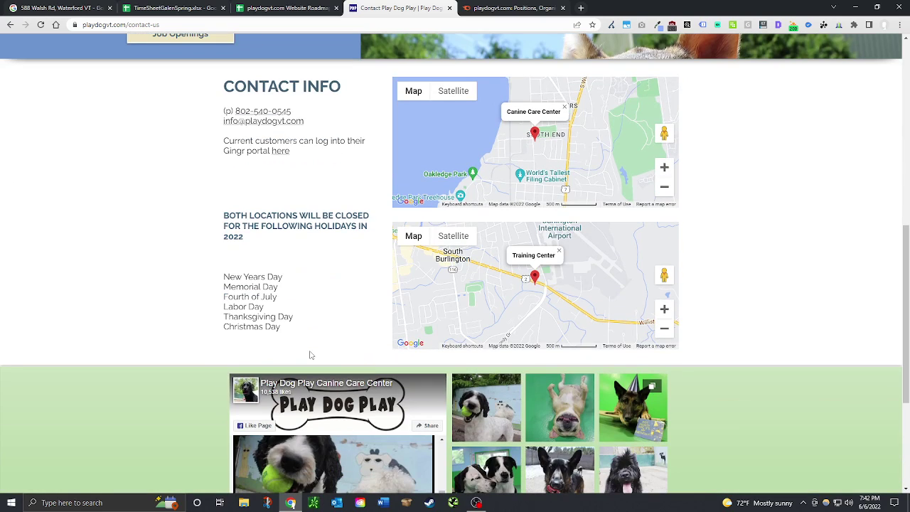
pyautogui.scroll(-2, 391, 316)
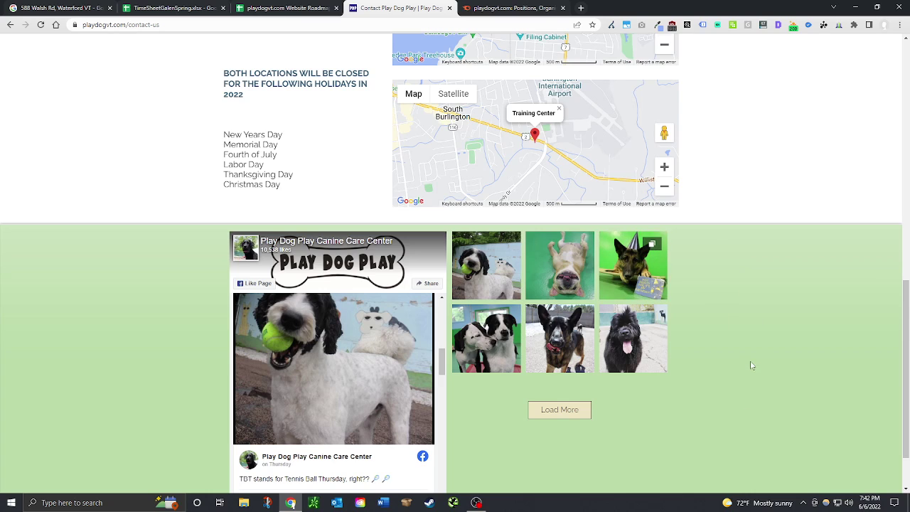
pyautogui.scroll(-1, 747, 377)
pyautogui.scroll(15, 733, 369)
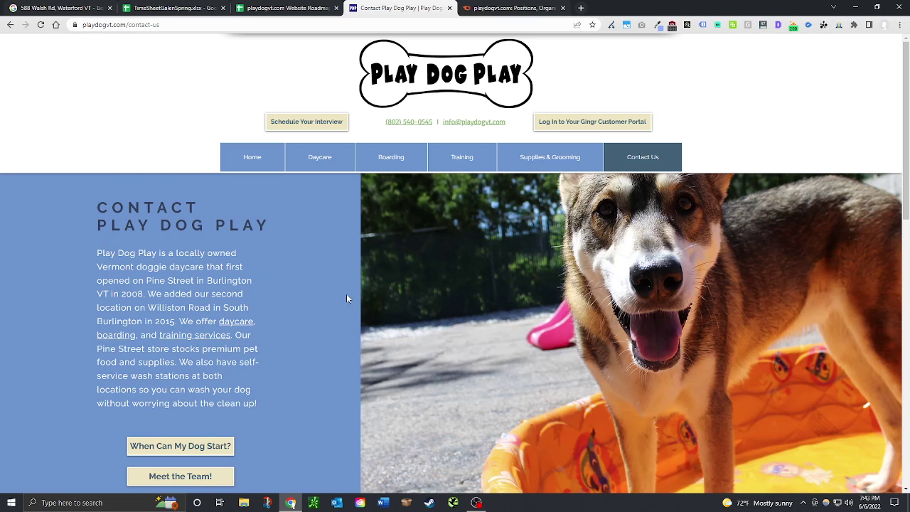
# Step: Check the Contact Us subpages and link buttons once more, and return to the Website Roadmap sheet
pyautogui.moveTo(643, 160)
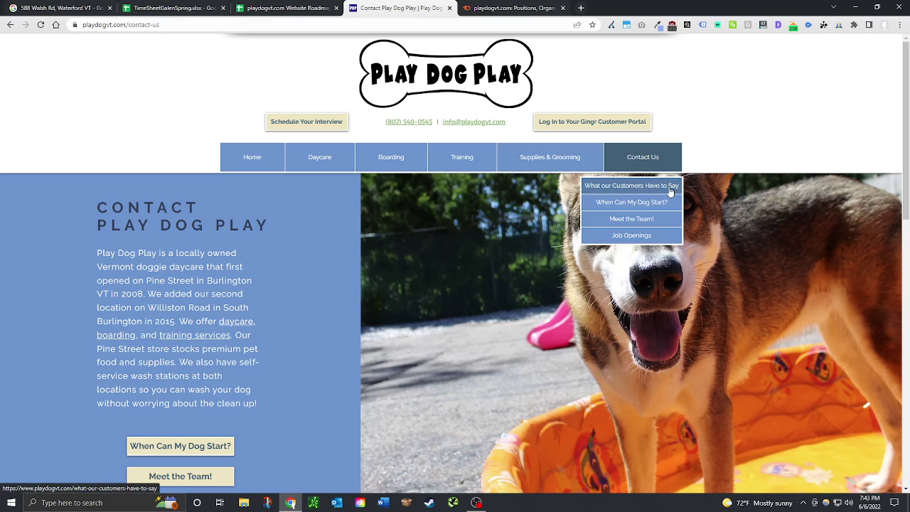
pyautogui.scroll(-3, 354, 305)
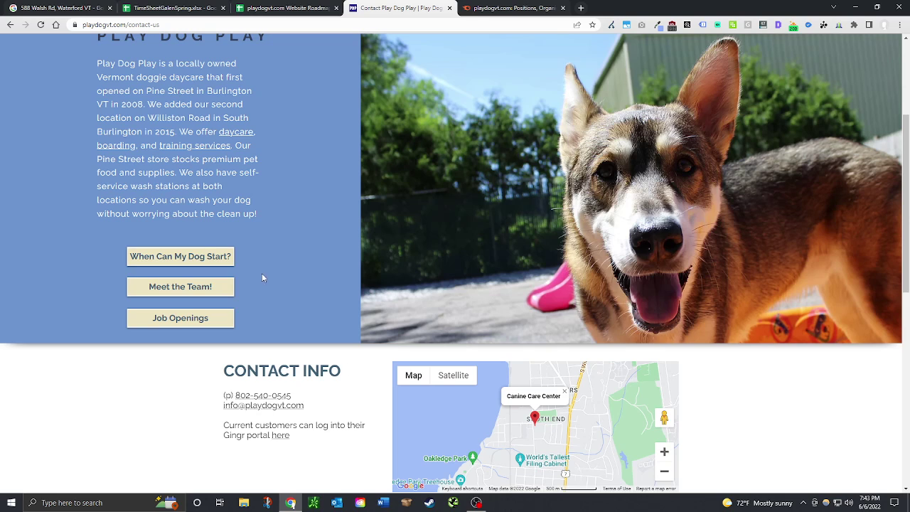
pyautogui.scroll(2, 262, 277)
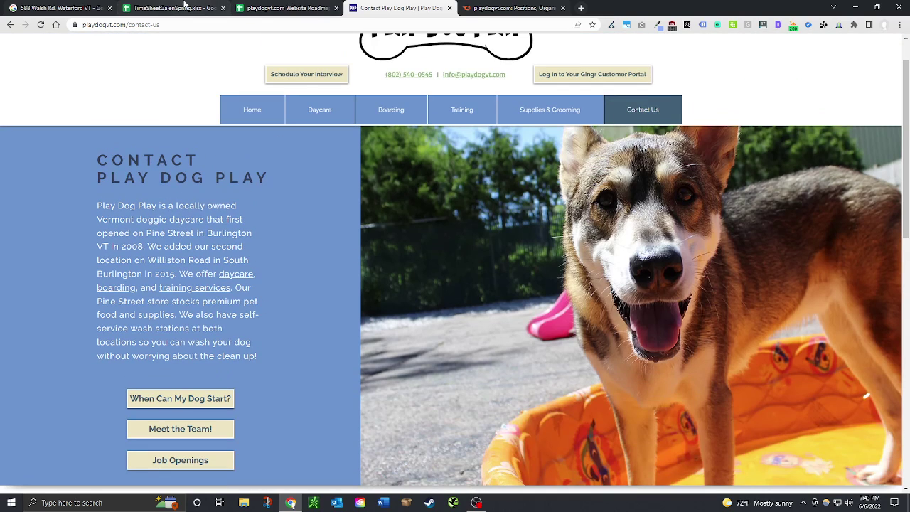
pyautogui.click(207, 8)
pyautogui.hotkey('ctrl', 'Tab')
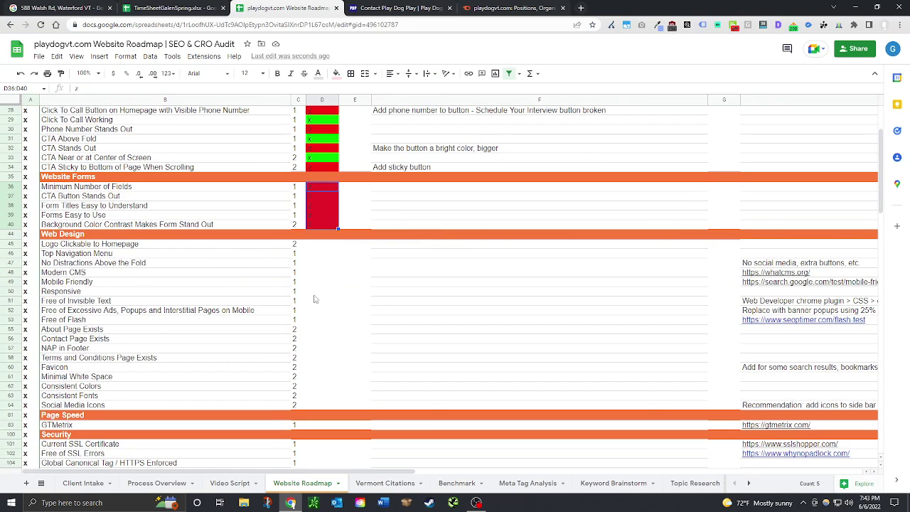
# Step: On playdogvt.com, use the header logo to return to the homepage and examine the logo's placement and size
pyautogui.click(509, 7)
pyautogui.click(399, 7)
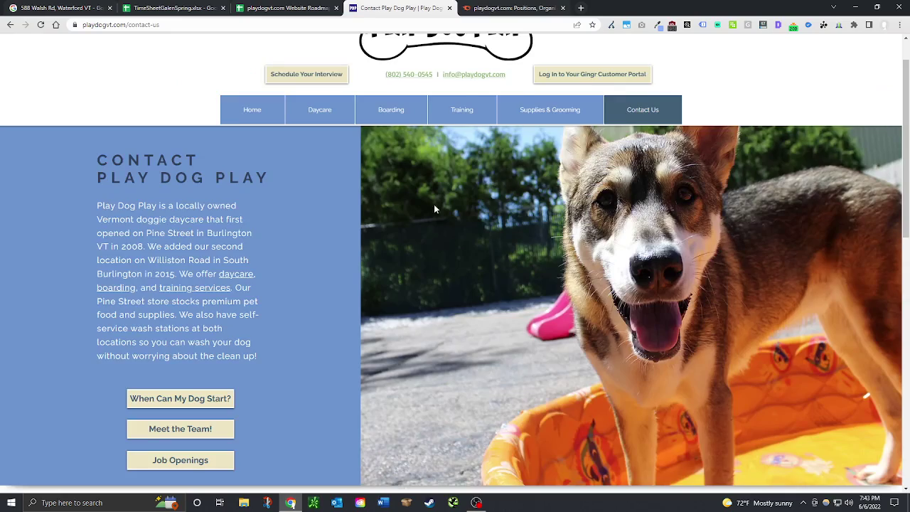
pyautogui.click(453, 47)
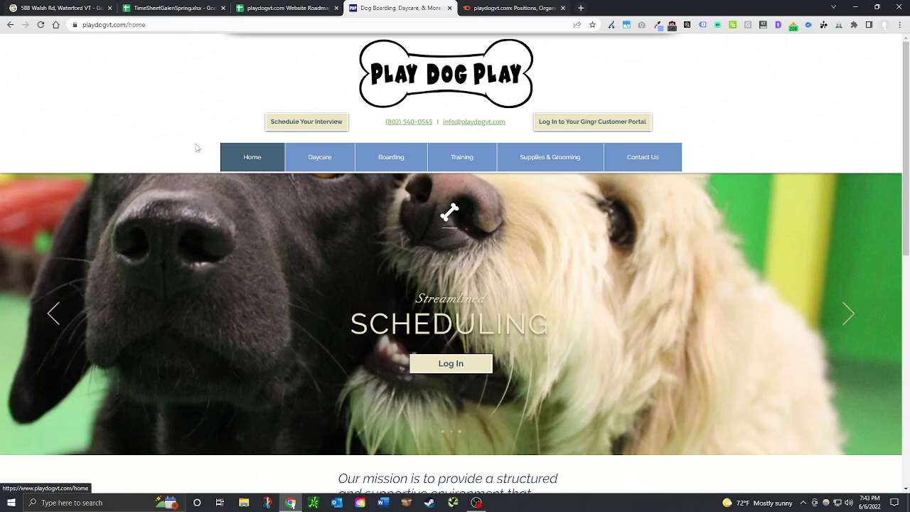
pyautogui.scroll(-1, 197, 148)
pyautogui.scroll(1, 242, 117)
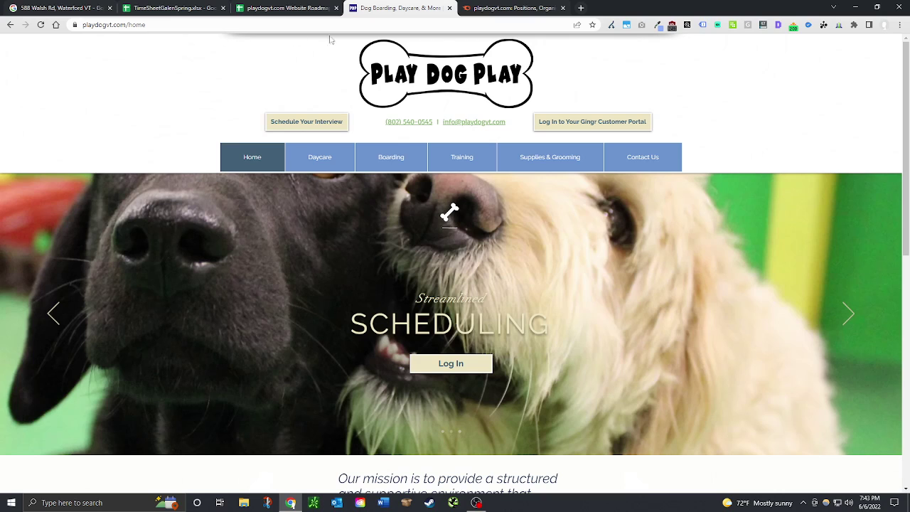
pyautogui.moveTo(330, 39); pyautogui.dragTo(663, 47)
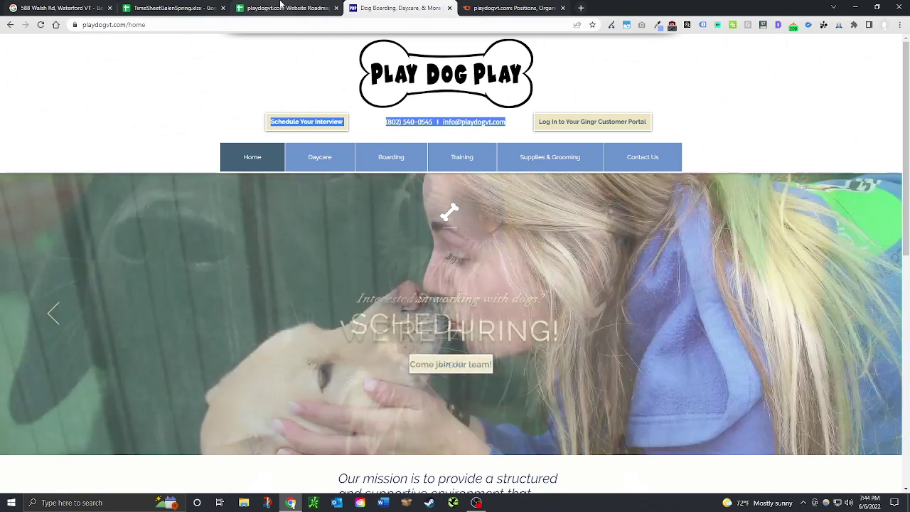
# Step: Compare the Web Design criteria in the roadmap sheet with the homepage's top navigation menu and its submenus
pyautogui.click(281, 7)
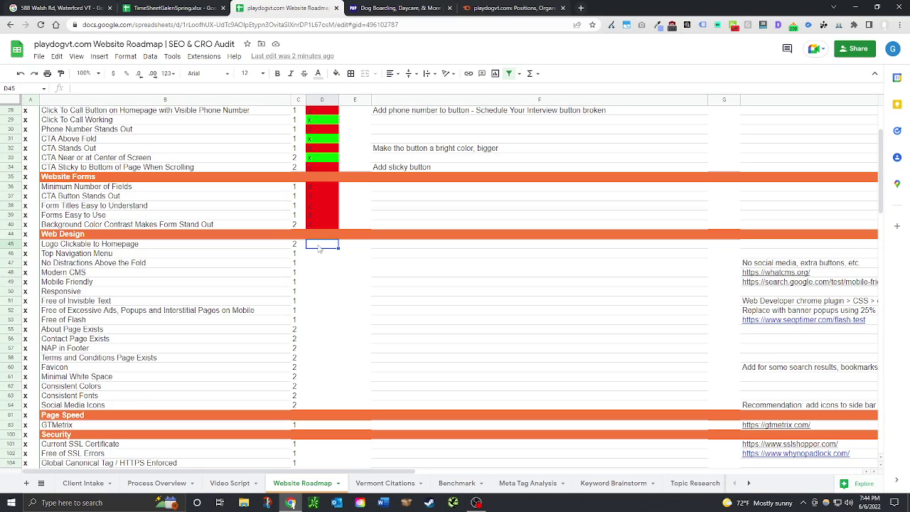
pyautogui.click(399, 8)
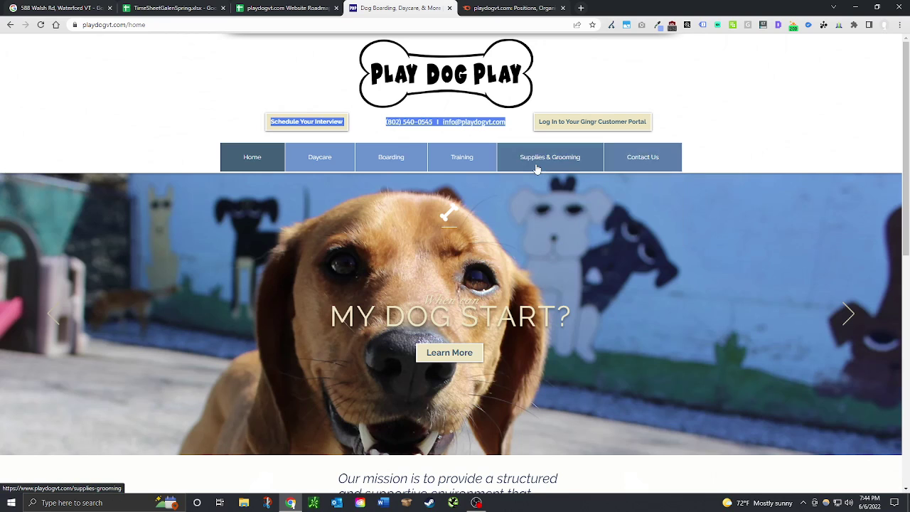
pyautogui.moveTo(446, 164)
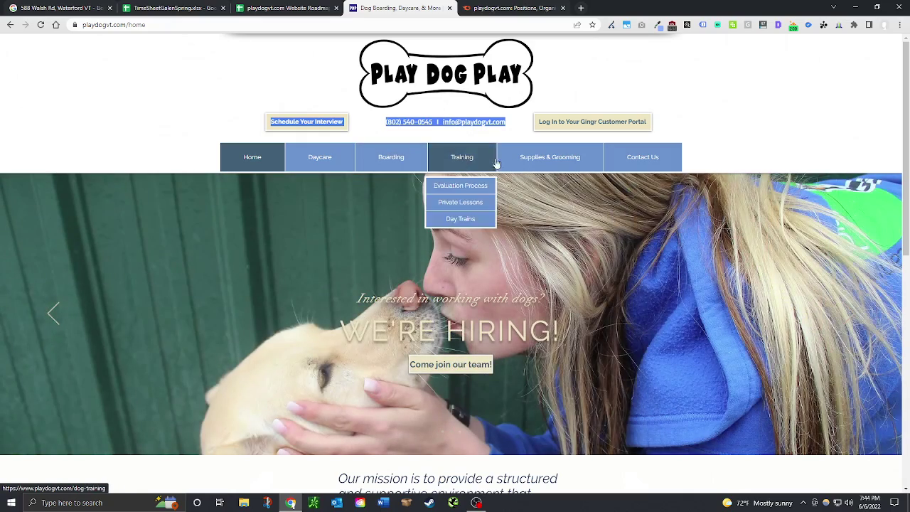
pyautogui.moveTo(623, 161)
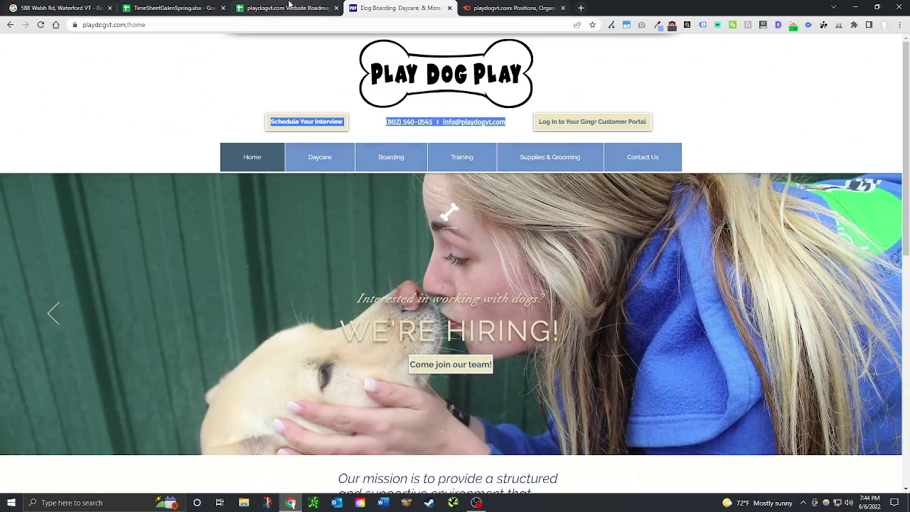
# Step: In the roadmap sheet, mark Logo Clickable to Homepage with x and add the note "move logo to top left, make smaller"
pyautogui.click(289, 7)
pyautogui.click(325, 255)
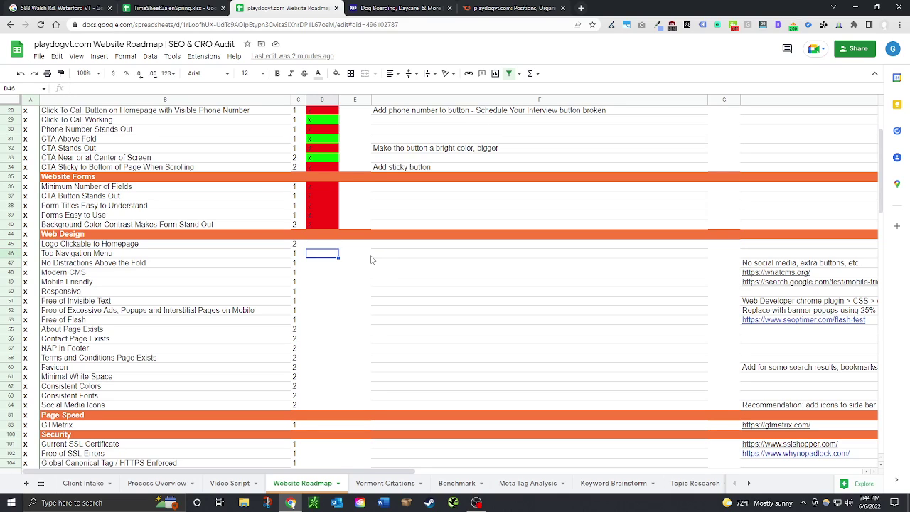
pyautogui.click(319, 245)
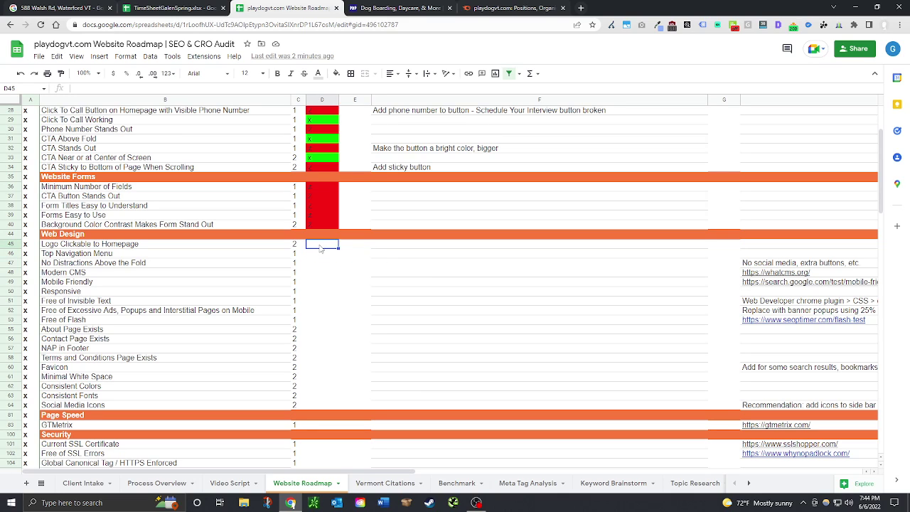
pyautogui.write('x')
pyautogui.click(403, 245)
pyautogui.write('move ')
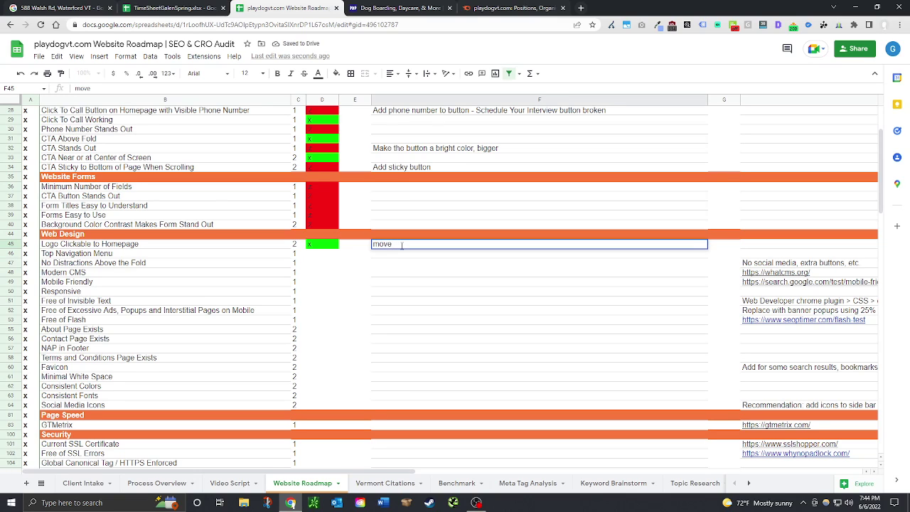
pyautogui.write('logo to top left')
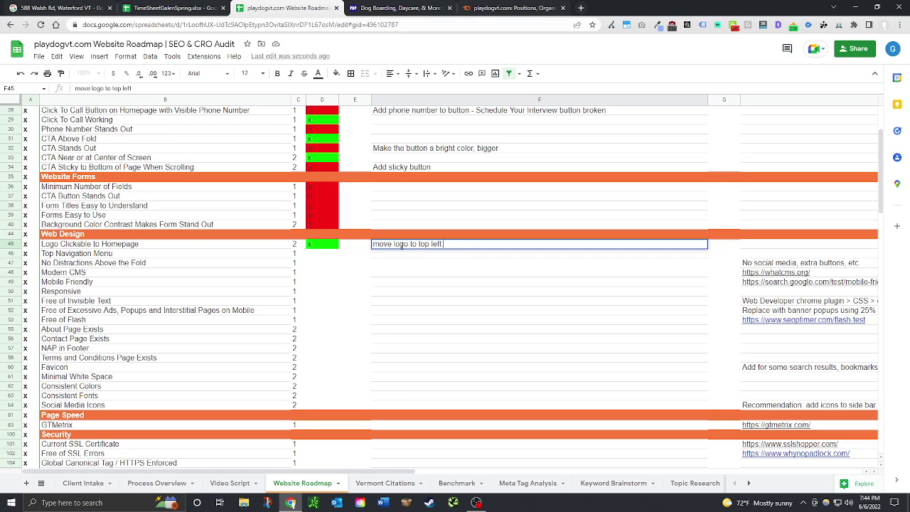
pyautogui.write(', make smaller')
pyautogui.press('Return')
# Step: Mark Top Navigation Menu with x and add the note "make font larger"
pyautogui.press('Left')
pyautogui.press('Left')
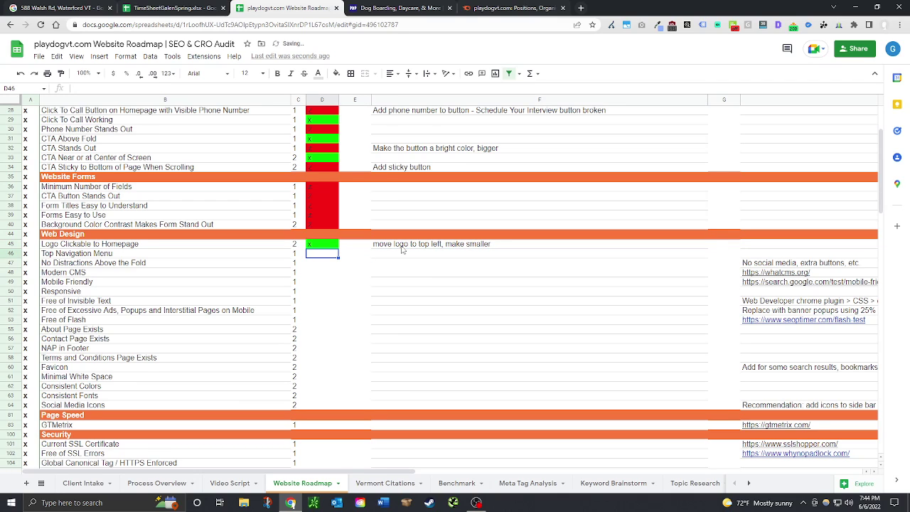
pyautogui.write('x')
pyautogui.press('Right')
pyautogui.press('Right')
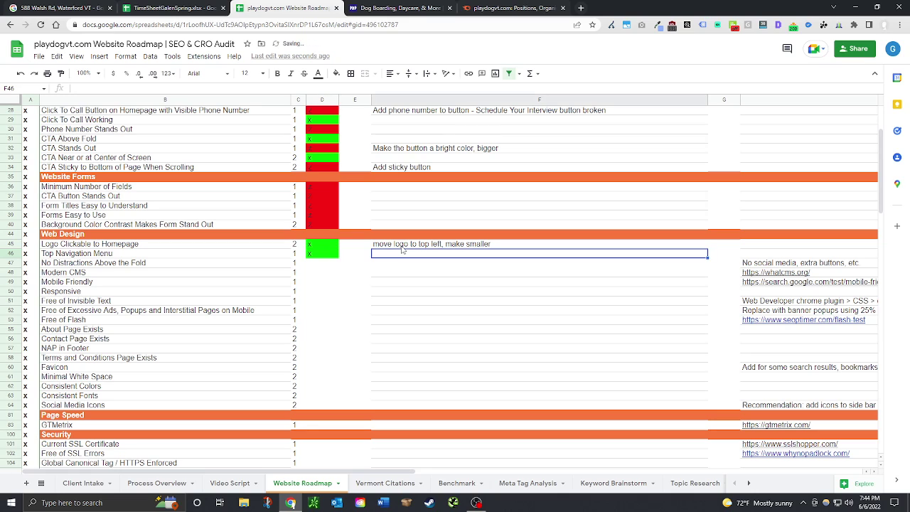
pyautogui.write('make font larger')
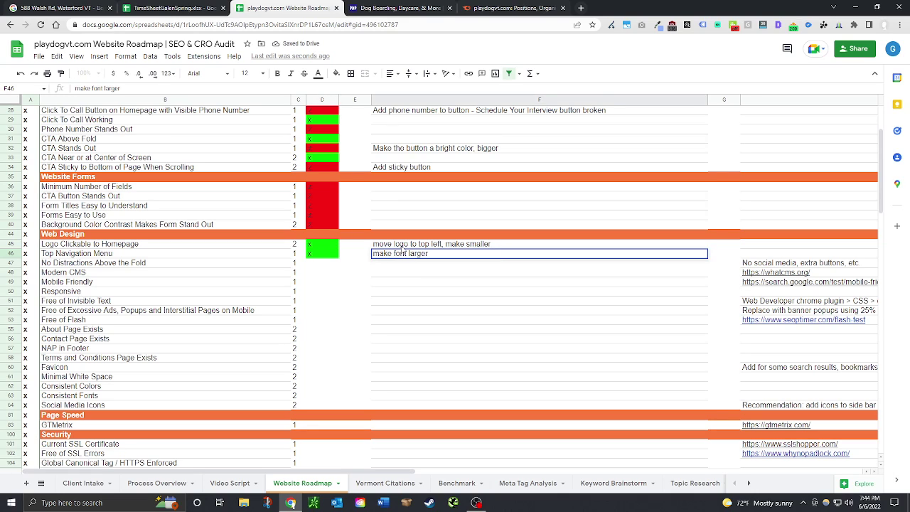
pyautogui.press('Return')
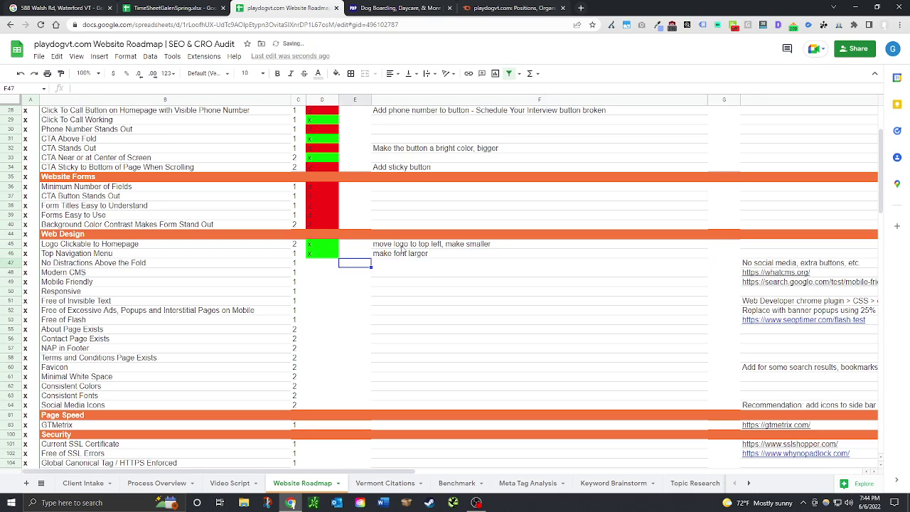
# Step: Mark No Distractions Above the Fold as failed and start its note with "choose"
pyautogui.press('Left')
pyautogui.press('Left')
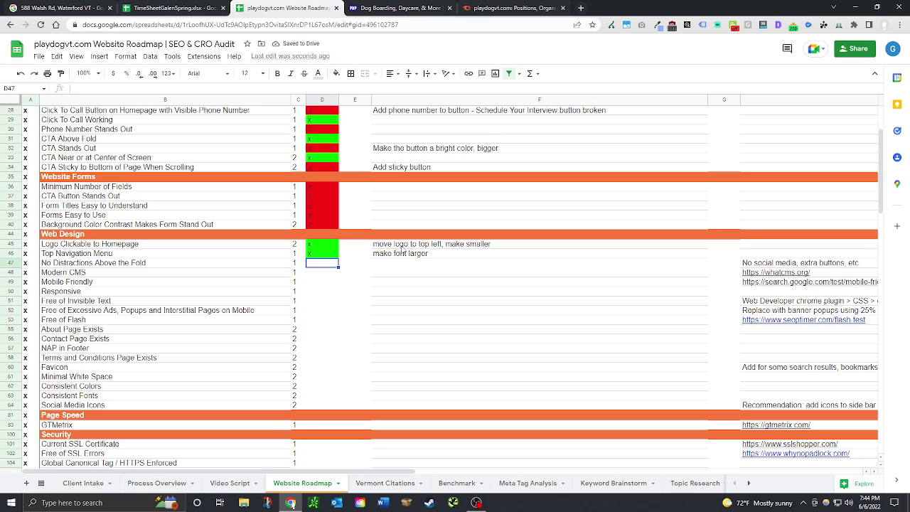
pyautogui.write('x')
pyautogui.press('Tab')
pyautogui.press('Tab')
pyautogui.write('choose')
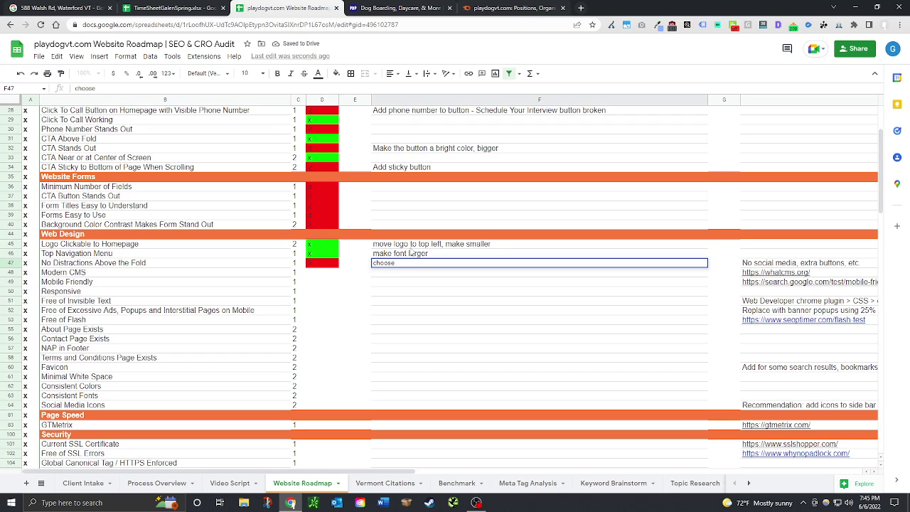
# Step: Copy only the formatting of the Top Navigation Menu note to the note below and complete its text as "choose one CTA button"
pyautogui.click(412, 254)
pyautogui.rightClick(415, 264)
pyautogui.moveTo(524, 274)
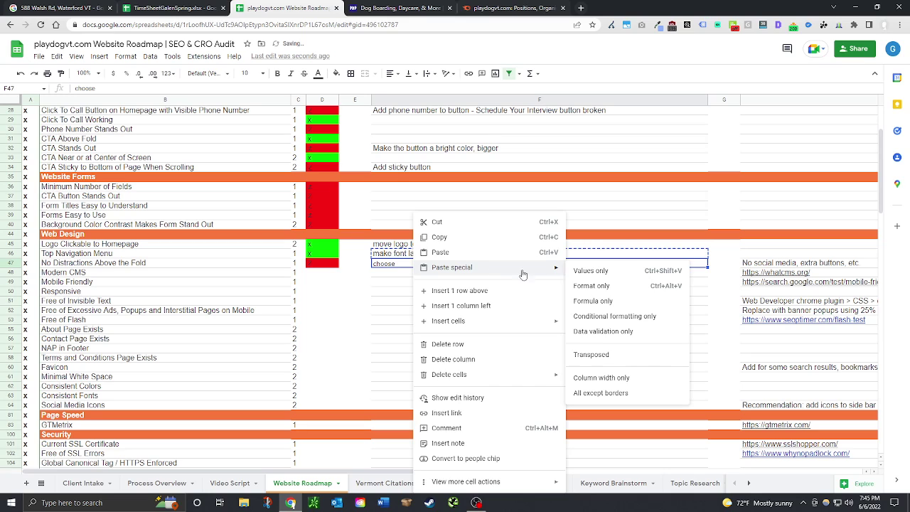
pyautogui.click(602, 289)
pyautogui.doubleClick(444, 263)
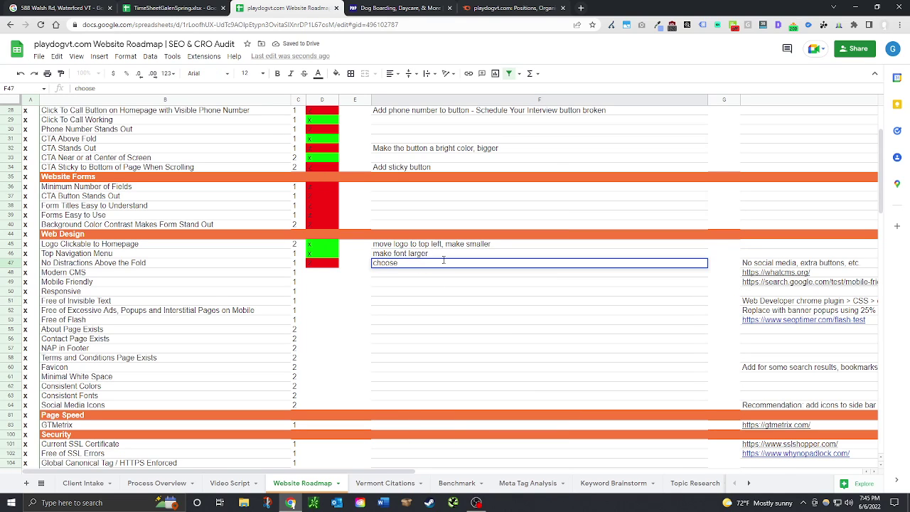
pyautogui.write('one CTA button')
pyautogui.press('Return')
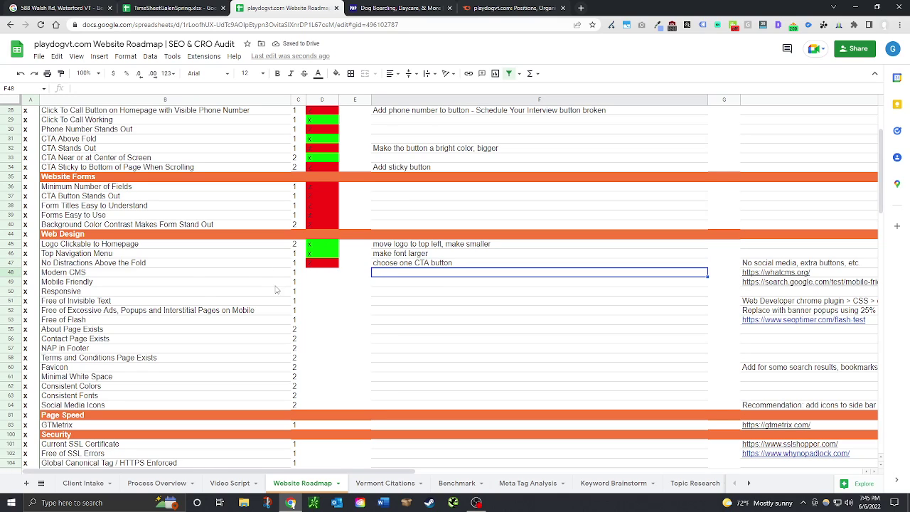
# Step: Open whatcms.org in a new browser tab for the Modern CMS check
pyautogui.click(323, 276)
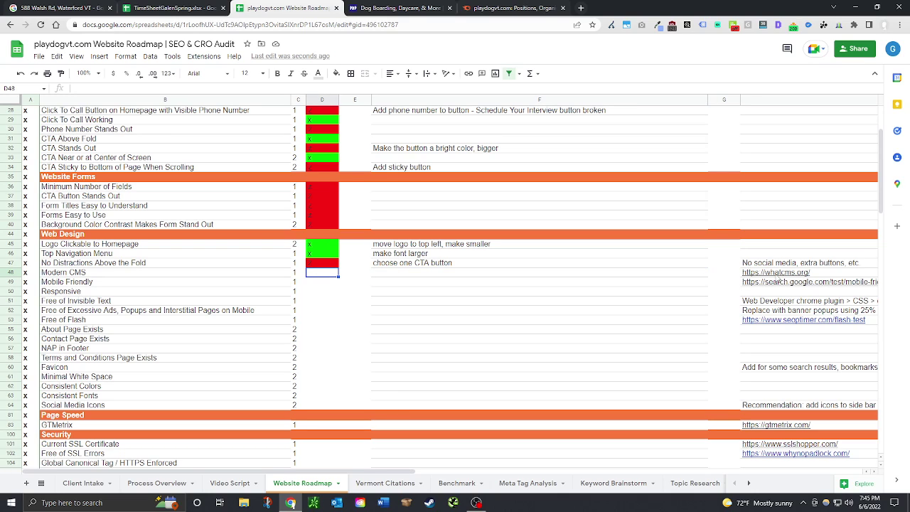
pyautogui.click(581, 8)
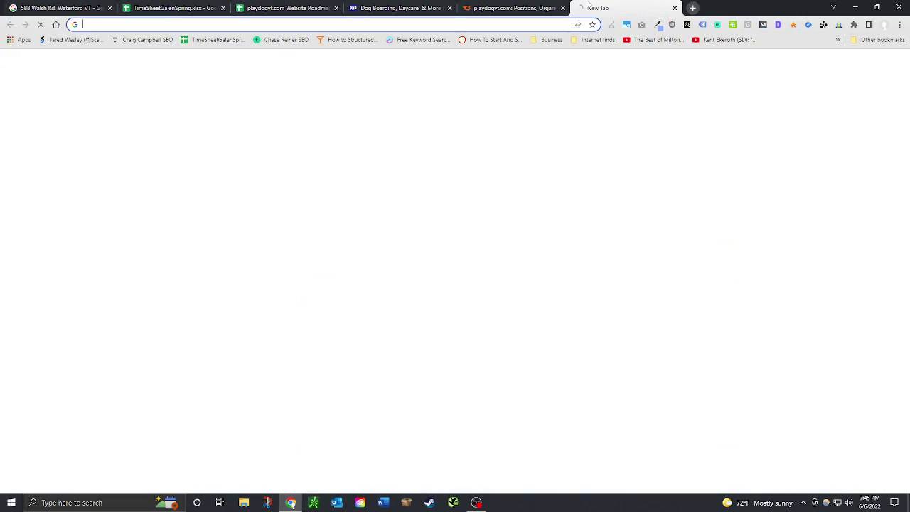
pyautogui.write('whatcms.org')
pyautogui.press('Return')
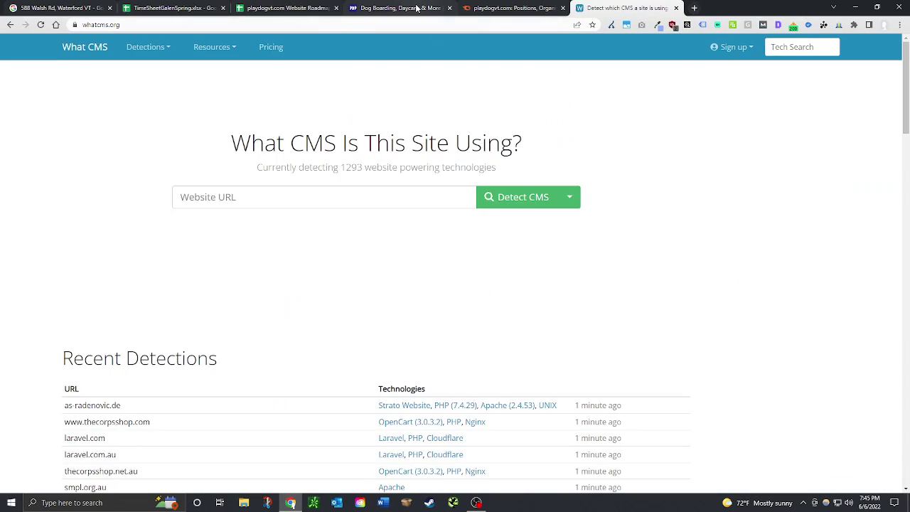
# Step: Copy the playdogvt.com homepage URL and run What CMS detection on it
pyautogui.click(418, 8)
pyautogui.click(419, 24)
pyautogui.write('https://whatcms.org/')
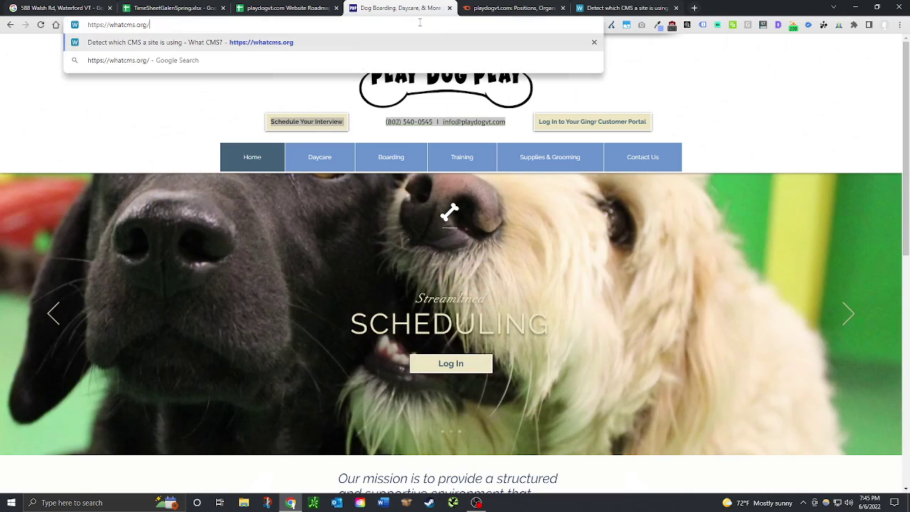
pyautogui.hotkey('ctrl', 'z')
pyautogui.hotkey('ctrl', 'c')
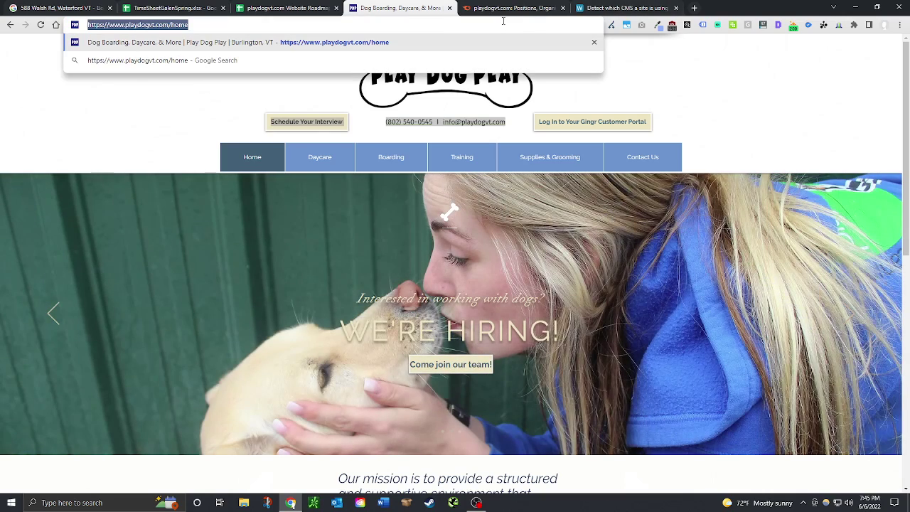
pyautogui.click(628, 8)
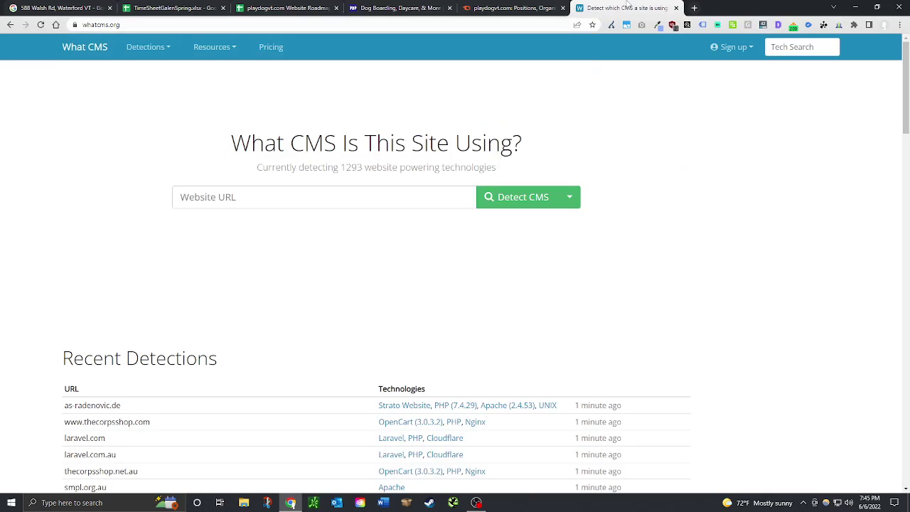
pyautogui.click(406, 200)
pyautogui.hotkey('ctrl', 'v')
pyautogui.press('Return')
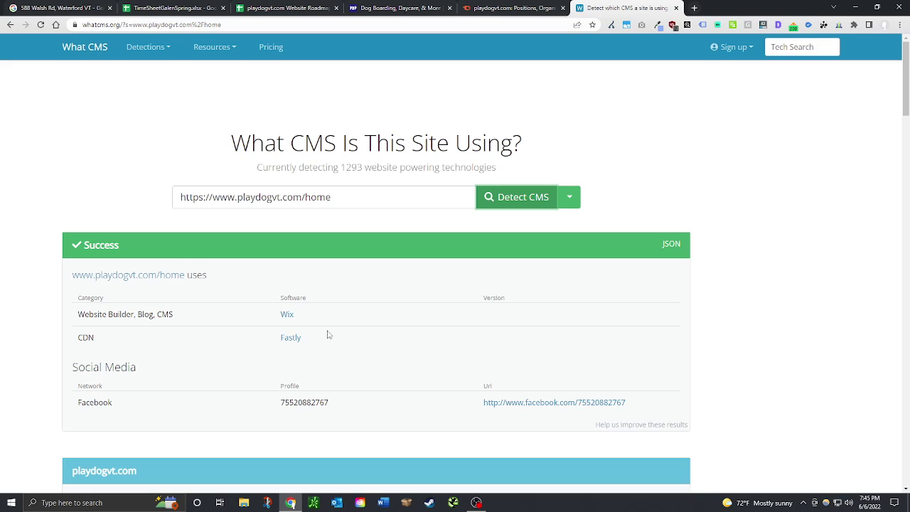
# Step: Back in the roadmap sheet, mark Modern CMS with x and add the note "recommend upgrading to better CMS"
pyautogui.click(382, 7)
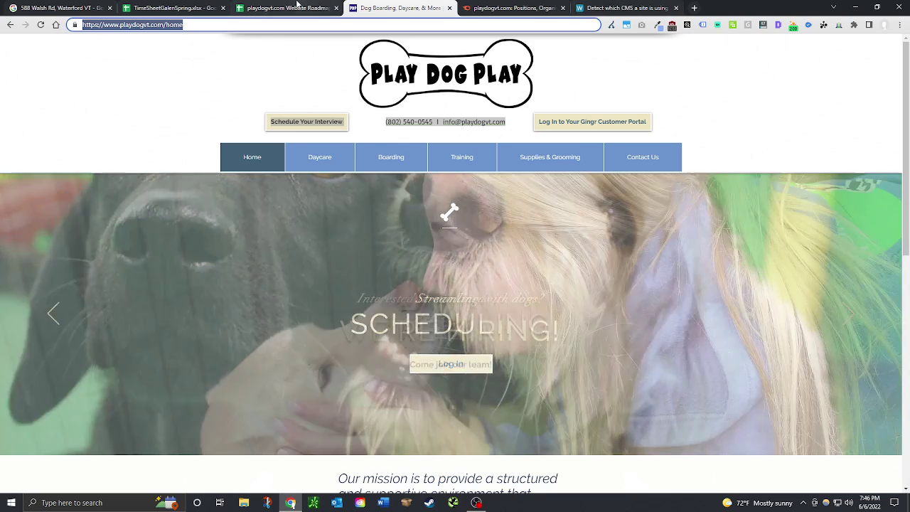
pyautogui.click(295, 8)
pyautogui.click(322, 272)
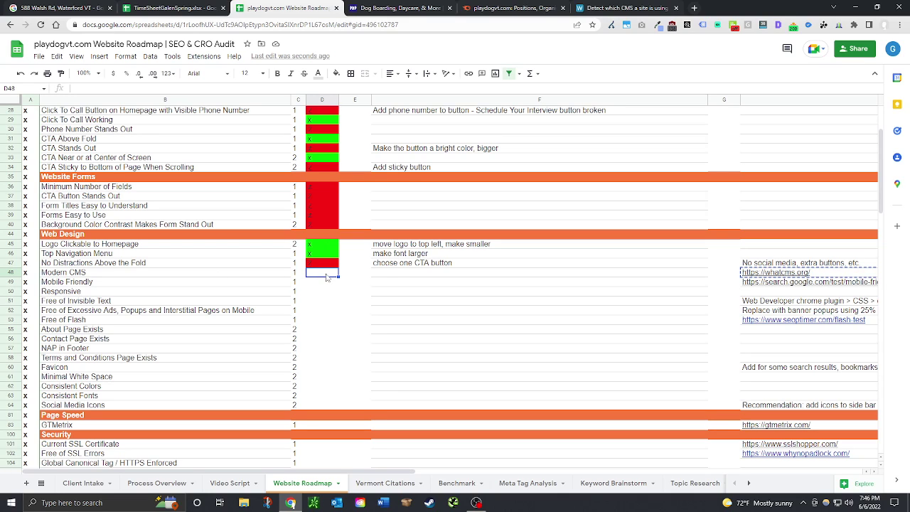
pyautogui.write('x')
pyautogui.click(401, 278)
pyautogui.write('recommend u')
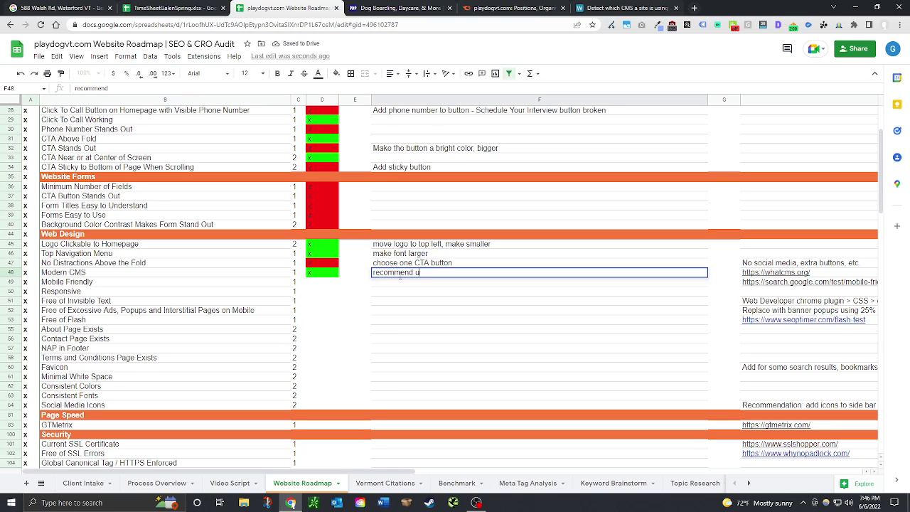
pyautogui.write('pgrading to bett')
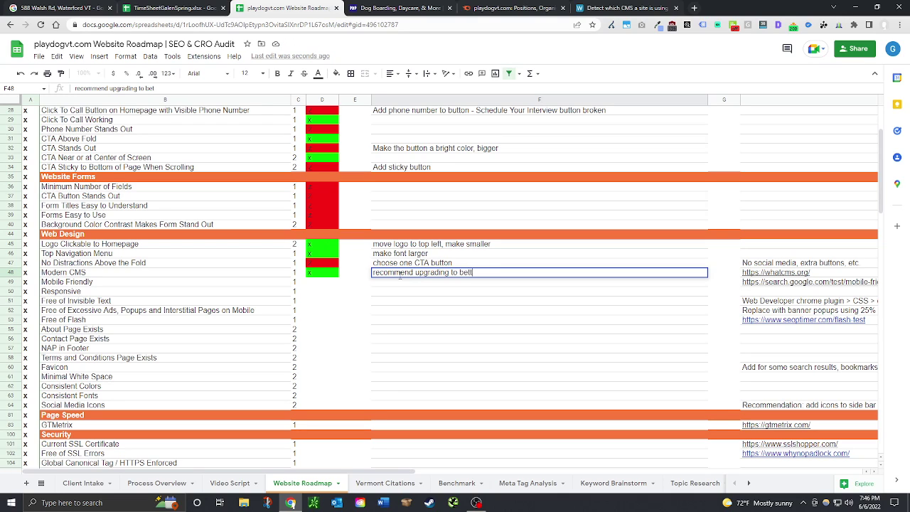
pyautogui.write('er CMS')
pyautogui.click(240, 294)
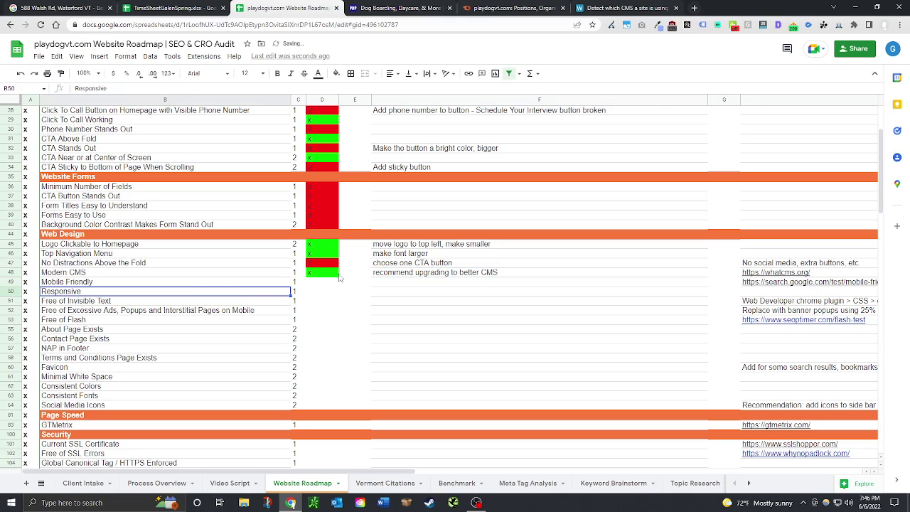
# Step: Mark the Mobile Friendly and Responsive criteria as passed with x
pyautogui.click(479, 283)
pyautogui.click(315, 284)
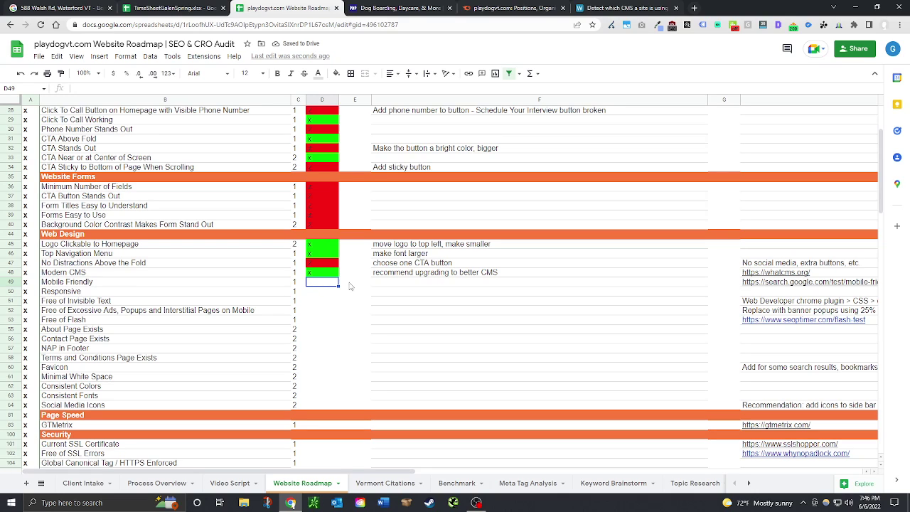
pyautogui.write('x')
pyautogui.press('Return')
pyautogui.write('x')
pyautogui.press('Return')
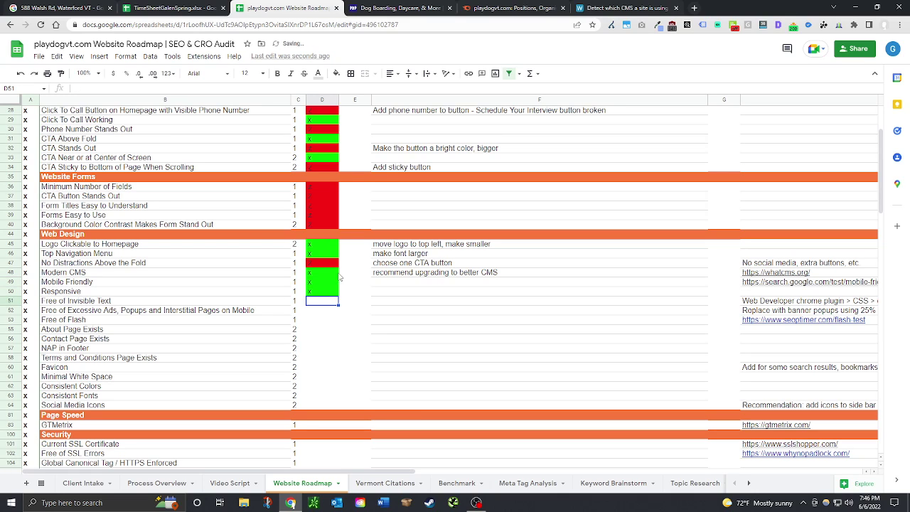
# Step: Check the playdogvt.com homepage's responsiveness in a separate, resized half-screen window, and return it to the main browser window
pyautogui.click(513, 8)
pyautogui.click(413, 8)
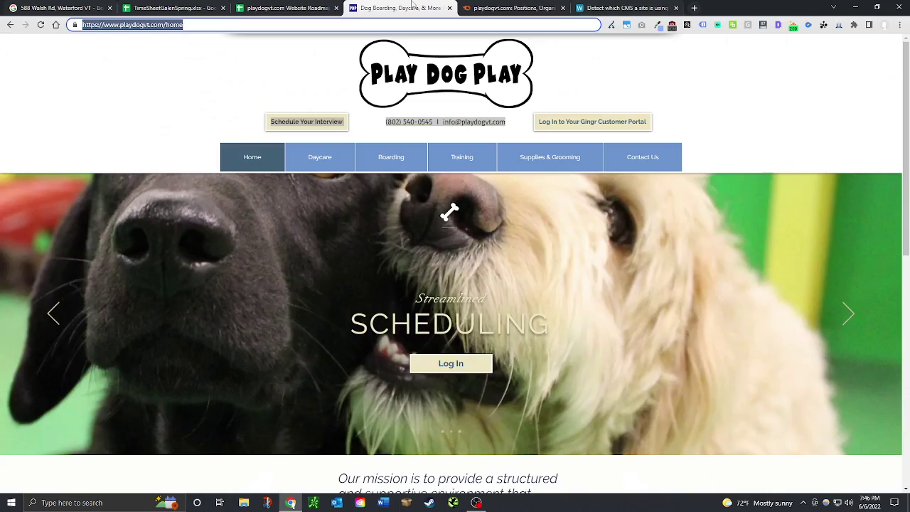
pyautogui.moveTo(413, 6); pyautogui.dragTo(334, 155)
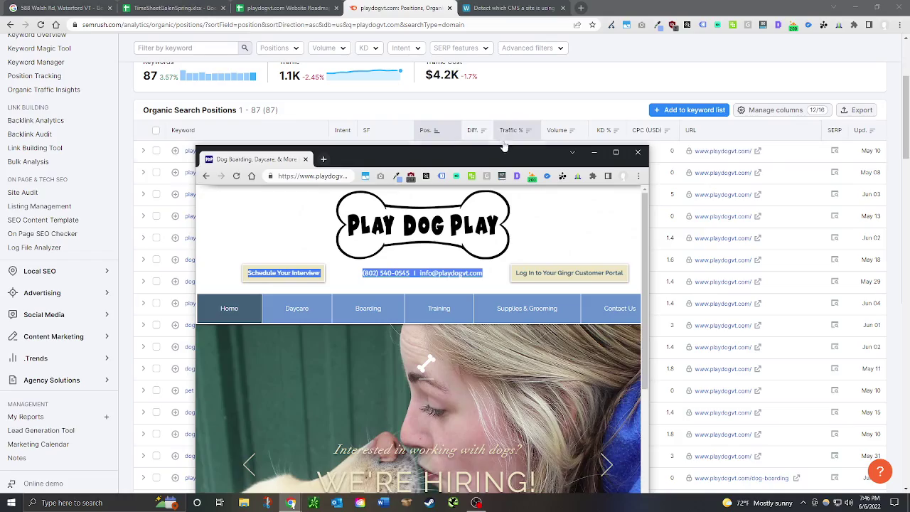
pyautogui.moveTo(509, 153); pyautogui.dragTo(1, 166)
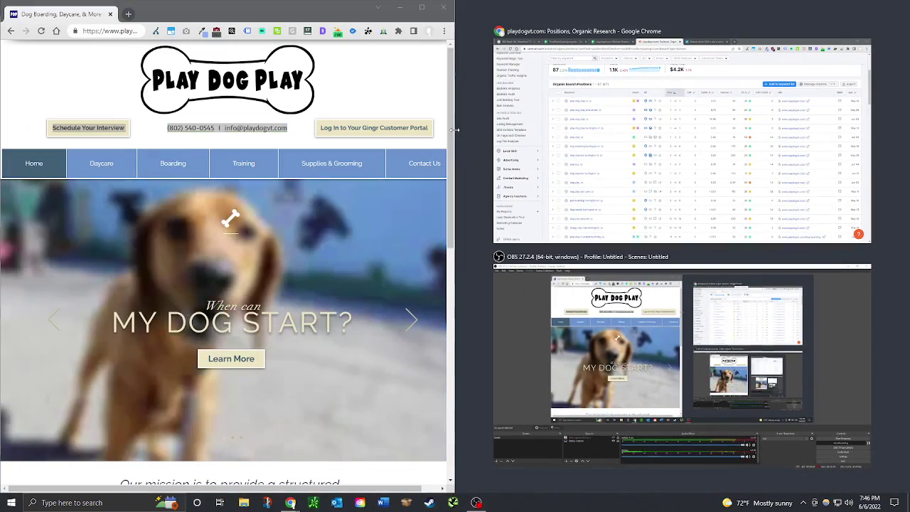
pyautogui.moveTo(453, 133); pyautogui.dragTo(513, 133)
pyautogui.doubleClick(91, 18)
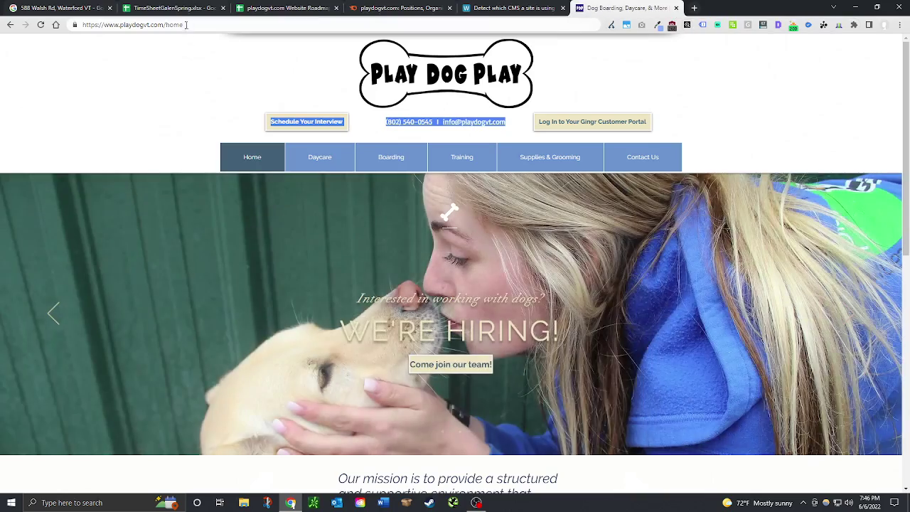
# Step: Select all content on the playdogvt.com homepage and examine the full page for invisible text
pyautogui.click(270, 8)
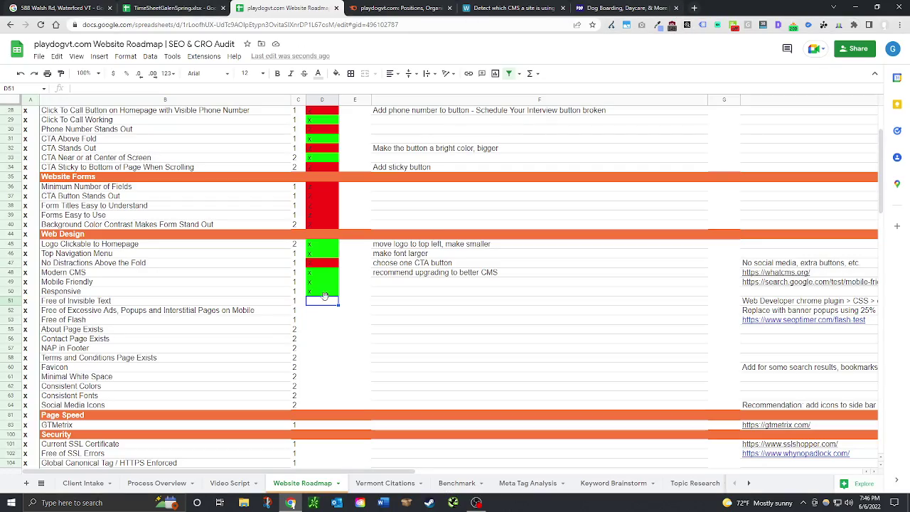
pyautogui.click(605, 8)
pyautogui.hotkey('ctrl', 'a')
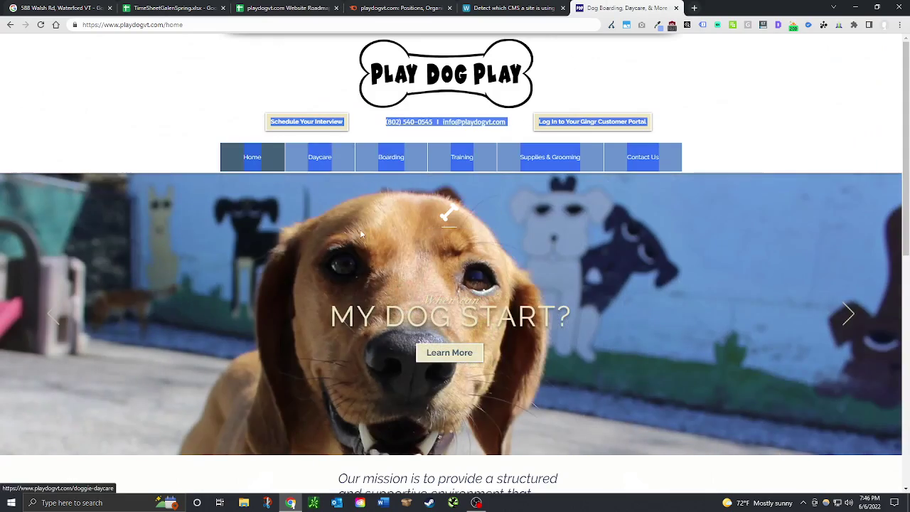
pyautogui.scroll(-6, 463, 315)
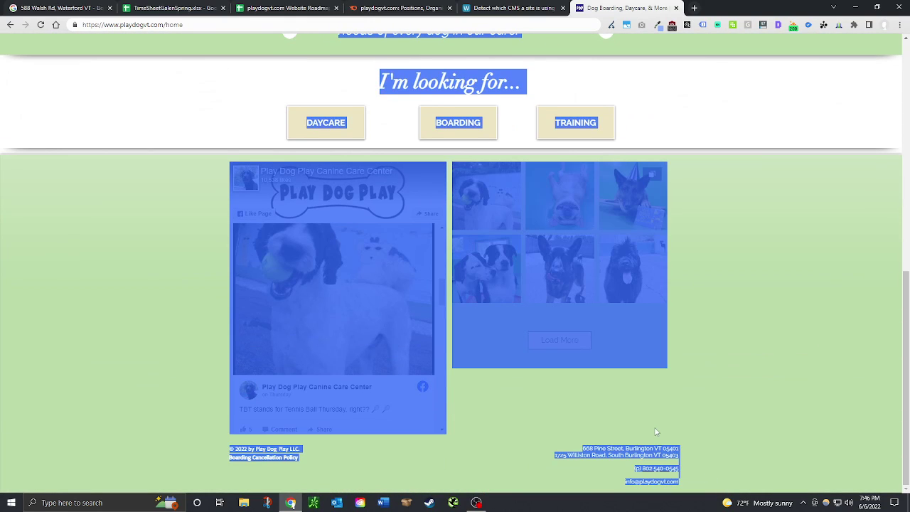
pyautogui.scroll(6, 648, 429)
pyautogui.scroll(2, 647, 429)
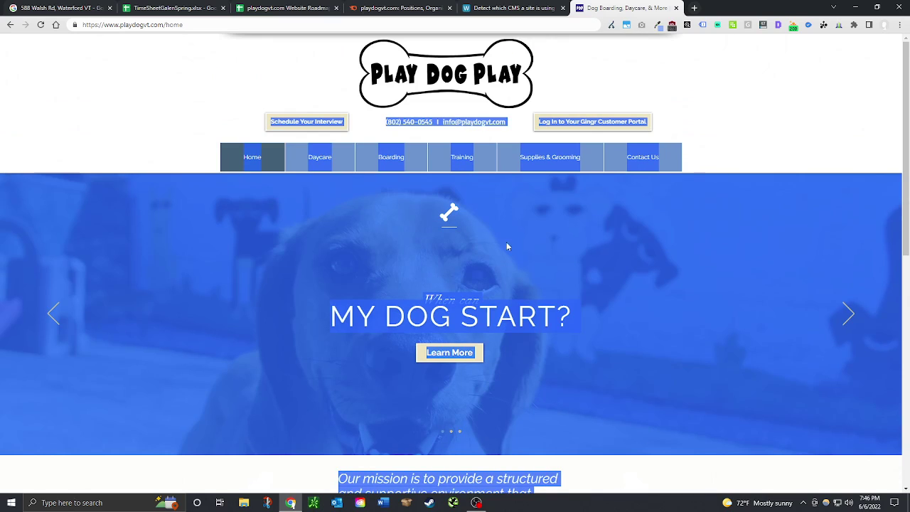
# Step: Mark the Free of Invisible Text criterion with x in the roadmap sheet
pyautogui.click(267, 6)
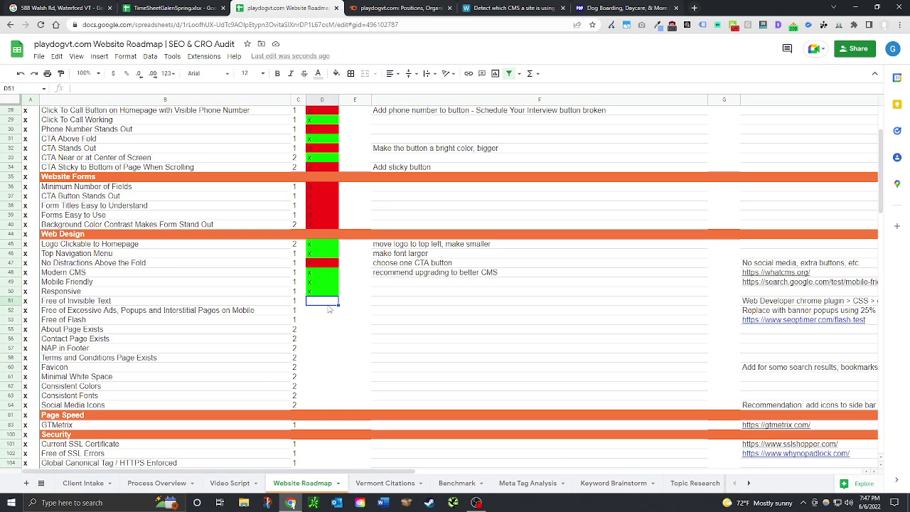
pyautogui.write('x')
pyautogui.press('Return')
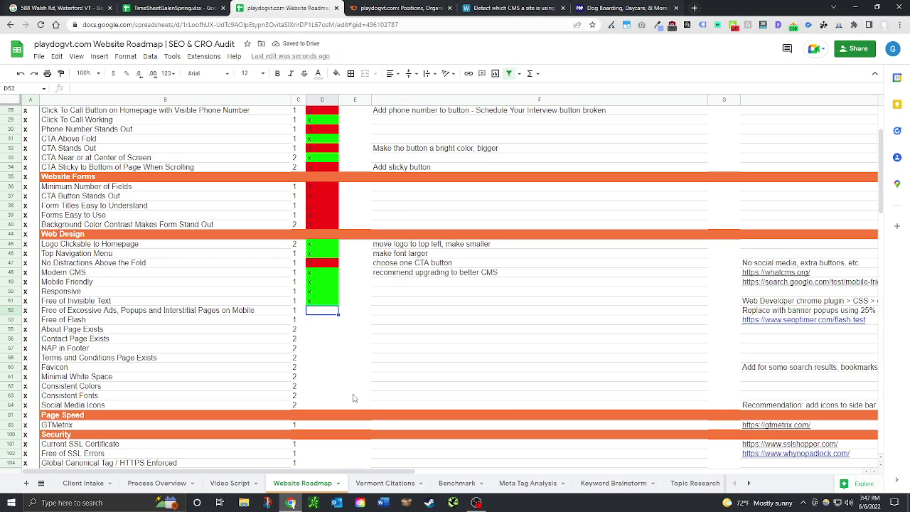
# Step: Inspect the playdogvt.com homepage in the developer tools' mobile device view and reload it
pyautogui.click(581, 13)
pyautogui.rightClick(620, 64)
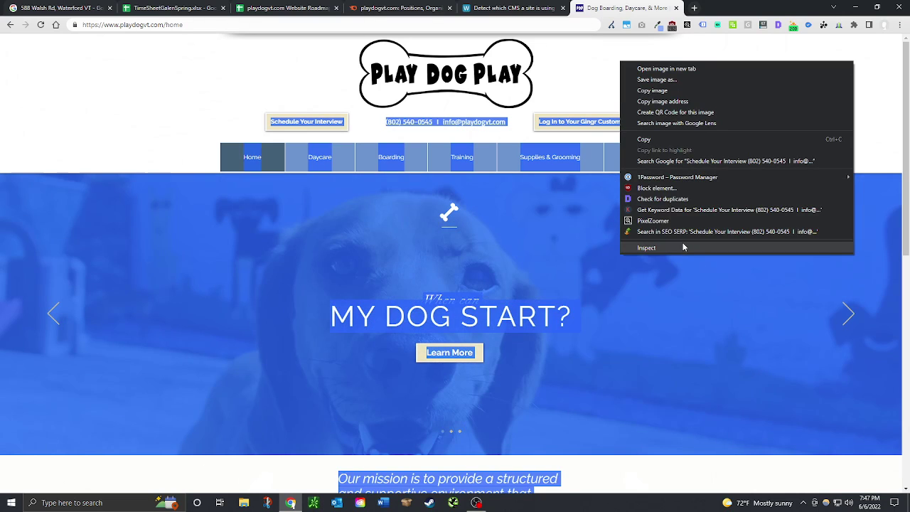
pyautogui.click(683, 246)
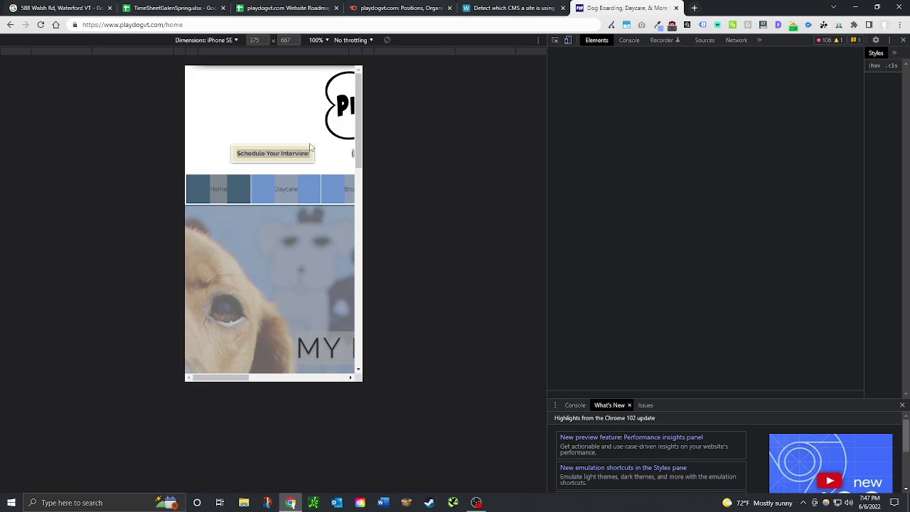
pyautogui.click(40, 24)
# Step: Copy the playdogvt.com homepage URL and load it in a new Incognito window
pyautogui.click(289, 27)
pyautogui.hotkey('ctrl', 'c')
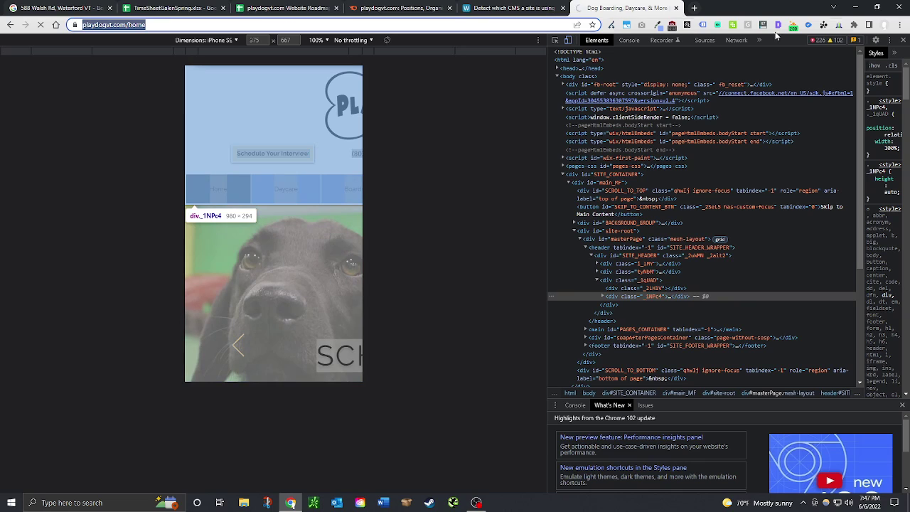
pyautogui.click(901, 24)
pyautogui.click(825, 63)
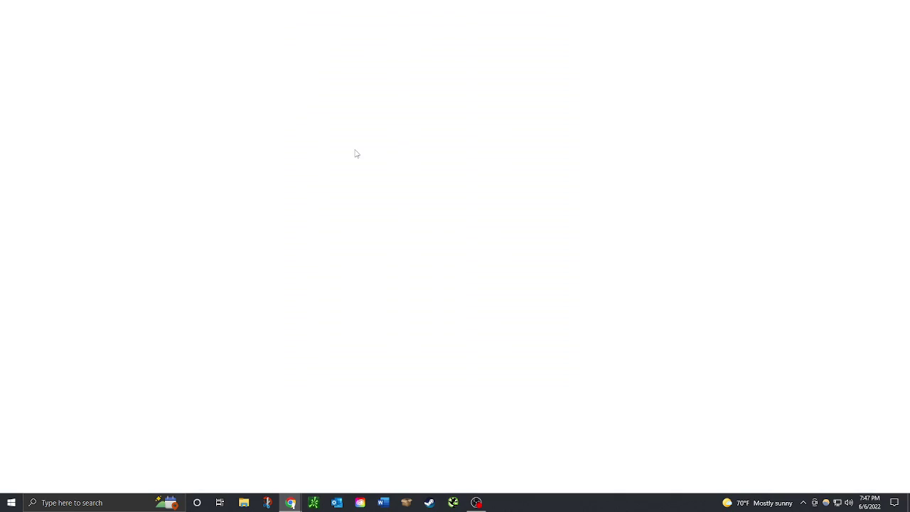
pyautogui.hotkey('ctrl', 'v')
pyautogui.press('Return')
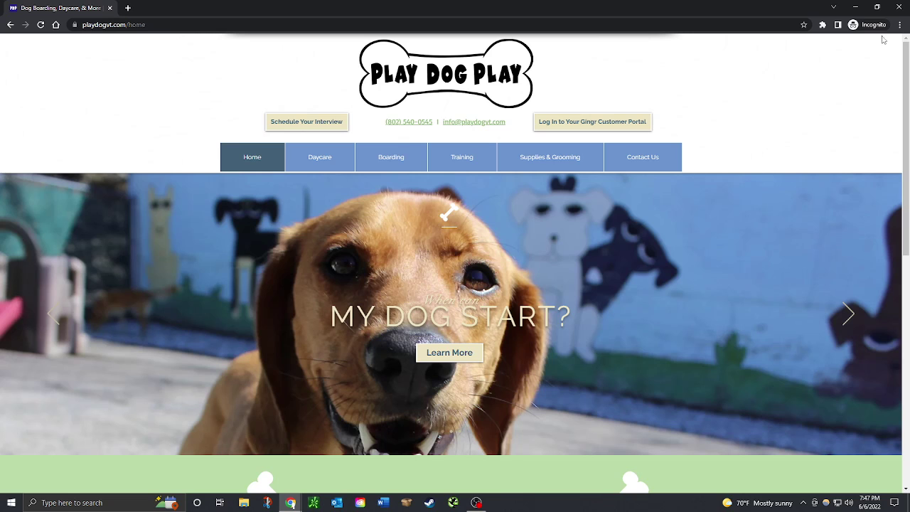
# Step: Inspect the Incognito homepage with the emulated device set to iPhone 12 Pro, and reload the page
pyautogui.rightClick(610, 56)
pyautogui.click(626, 132)
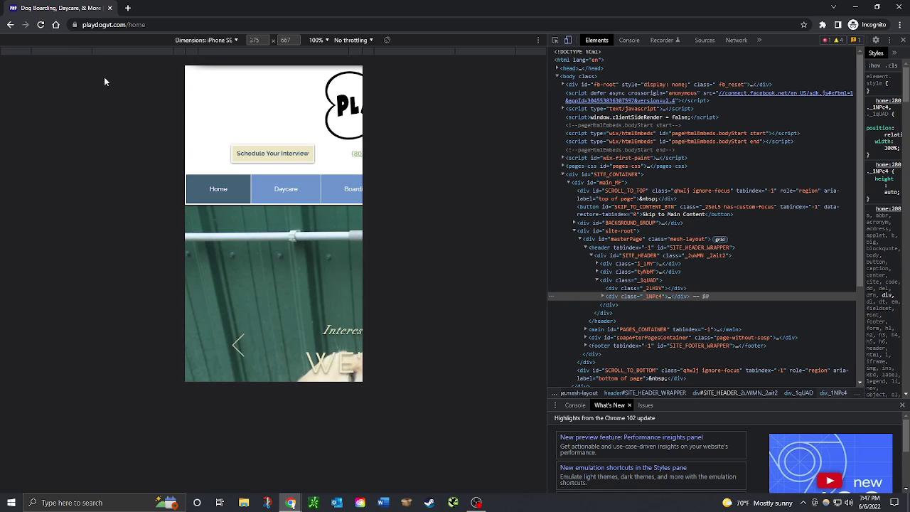
pyautogui.click(224, 40)
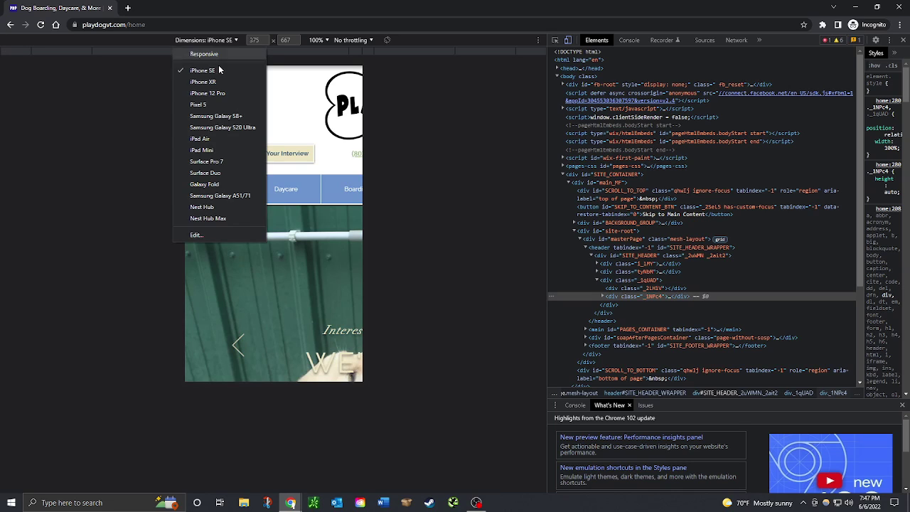
pyautogui.click(224, 93)
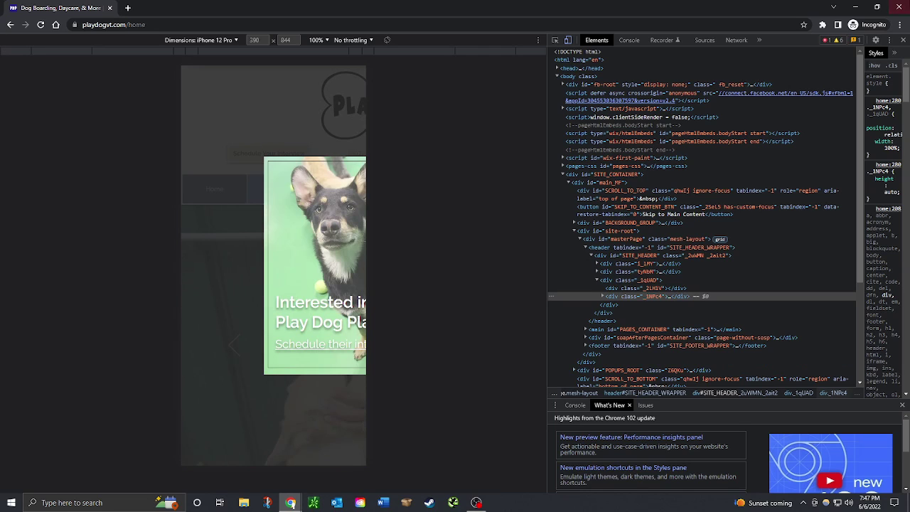
pyautogui.press('F5')
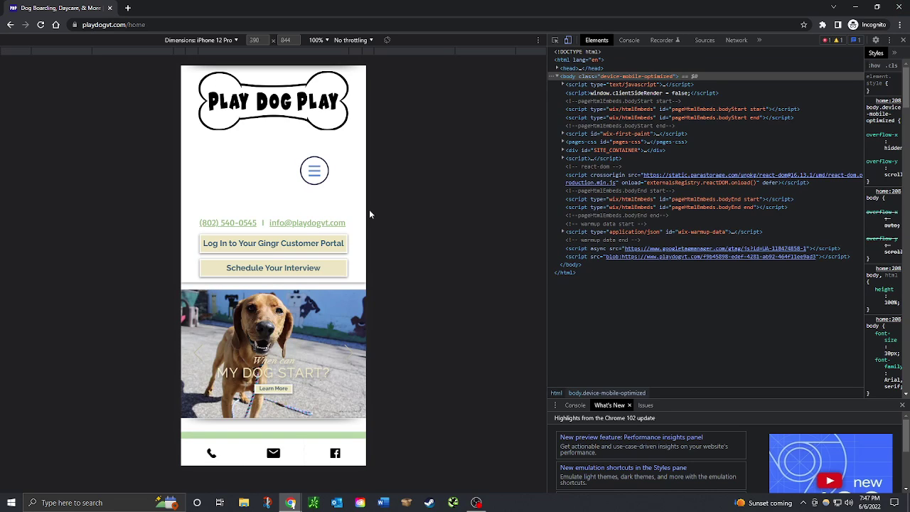
# Step: Examine the full mobile homepage for excessive ads, popups and interstitials
pyautogui.scroll(-5, 317, 228)
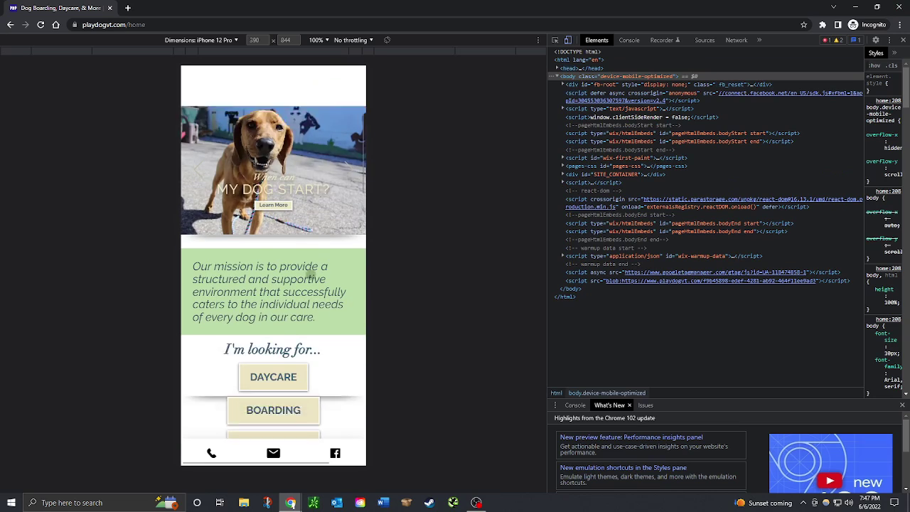
pyautogui.scroll(-2, 310, 275)
pyautogui.scroll(4, 310, 275)
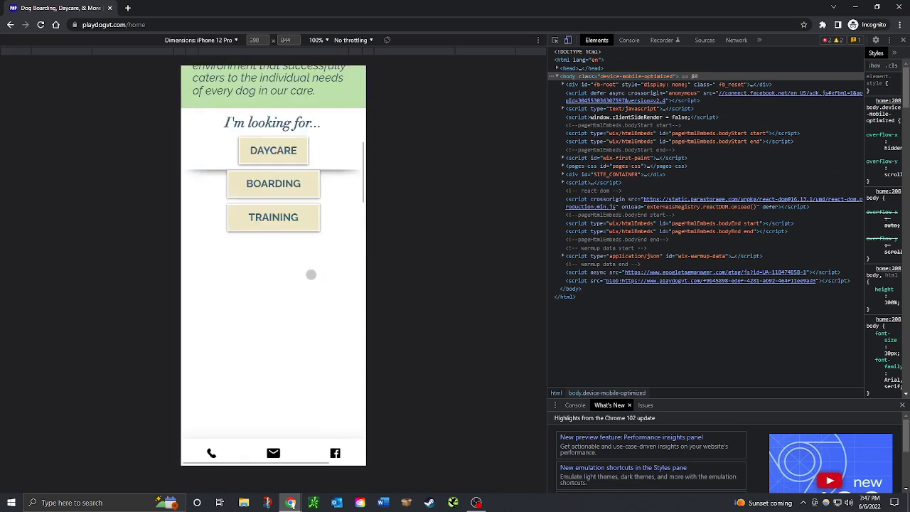
pyautogui.scroll(3, 312, 274)
pyautogui.scroll(1, 311, 270)
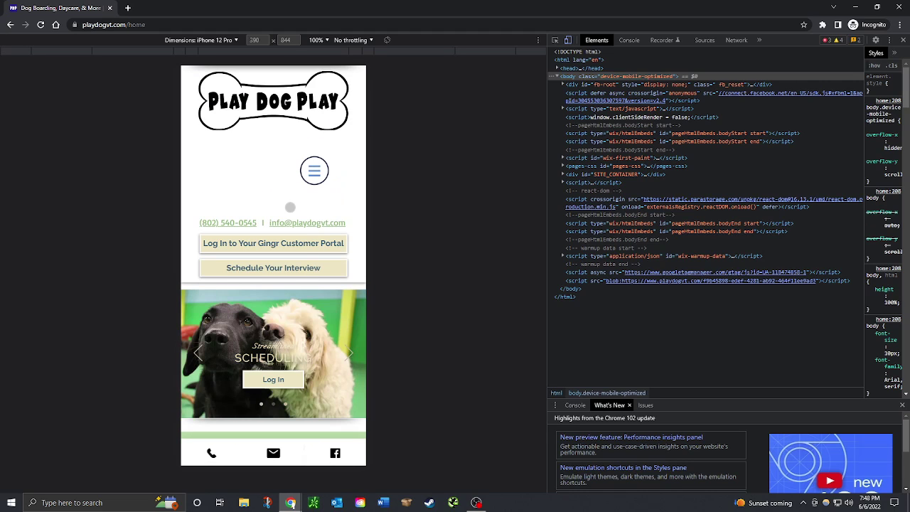
pyautogui.scroll(-10, 290, 207)
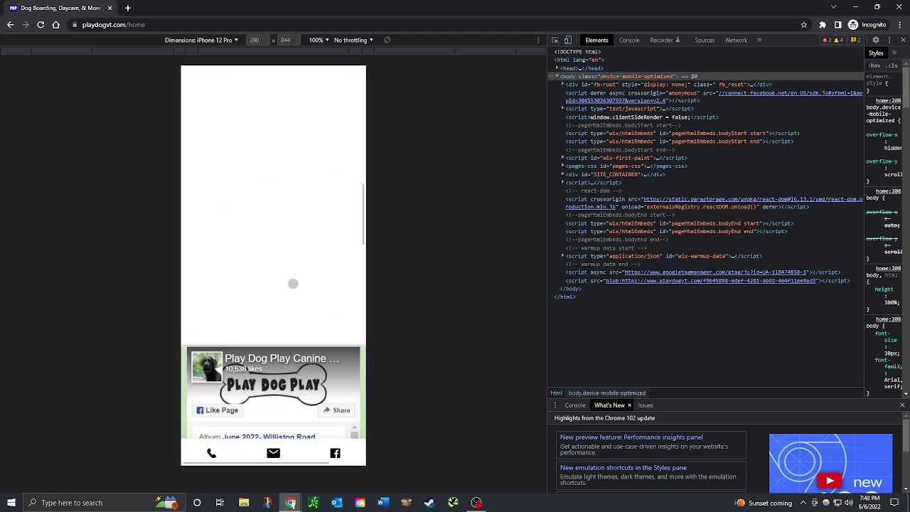
pyautogui.scroll(-5, 293, 283)
pyautogui.scroll(7, 293, 283)
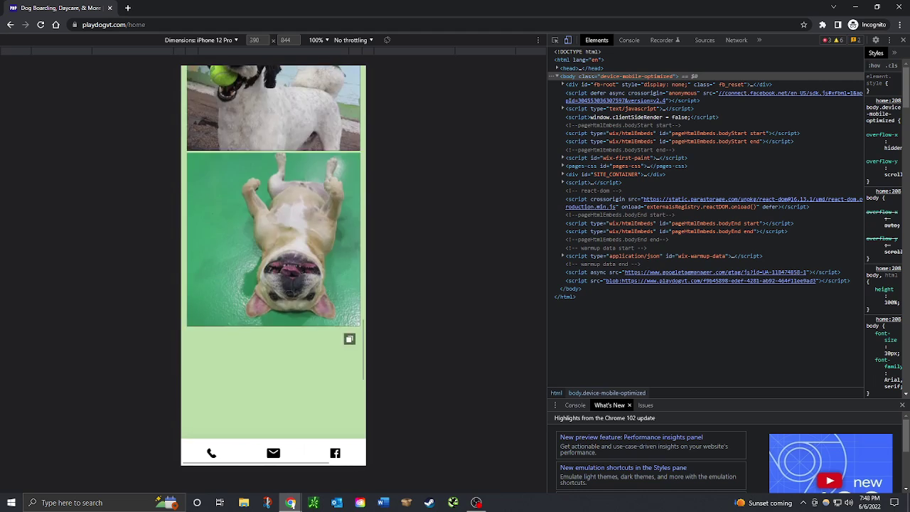
pyautogui.scroll(10, 248, 323)
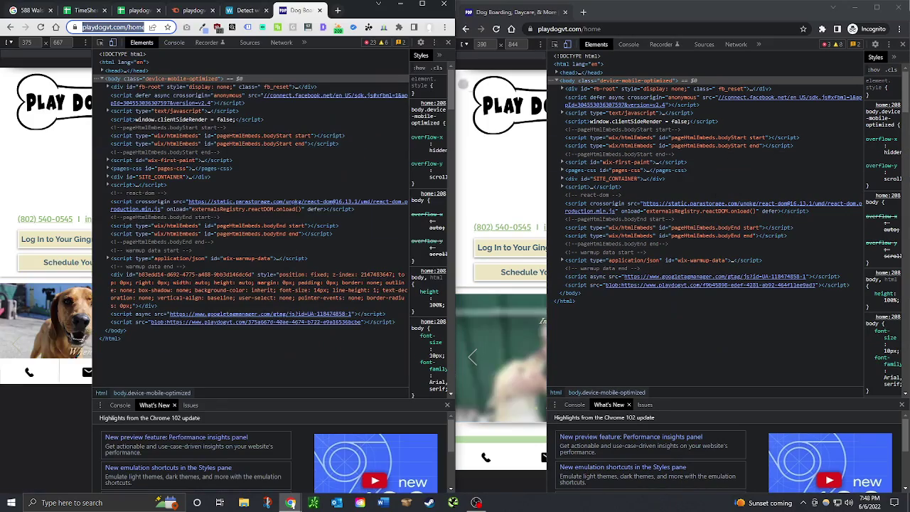
# Step: Close the developer tools in the regular browser window, maximize that window, and close the What CMS page
pyautogui.click(448, 42)
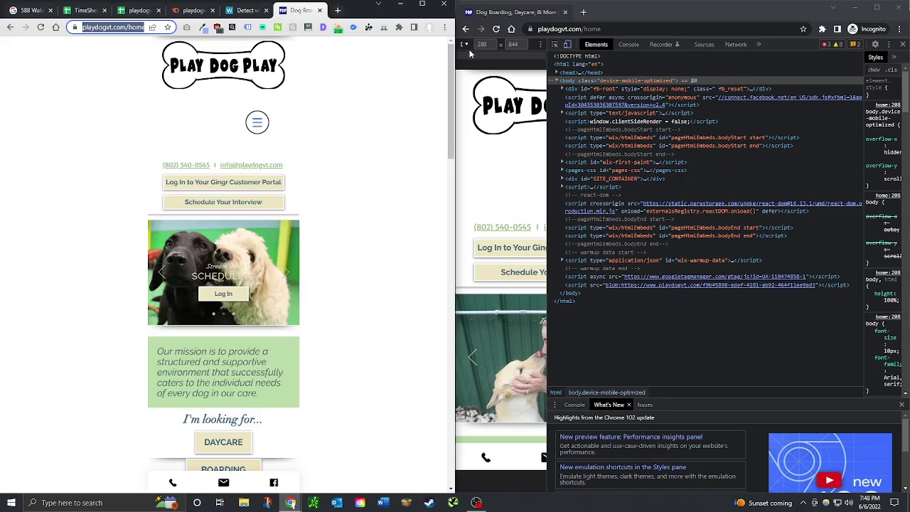
pyautogui.doubleClick(348, 11)
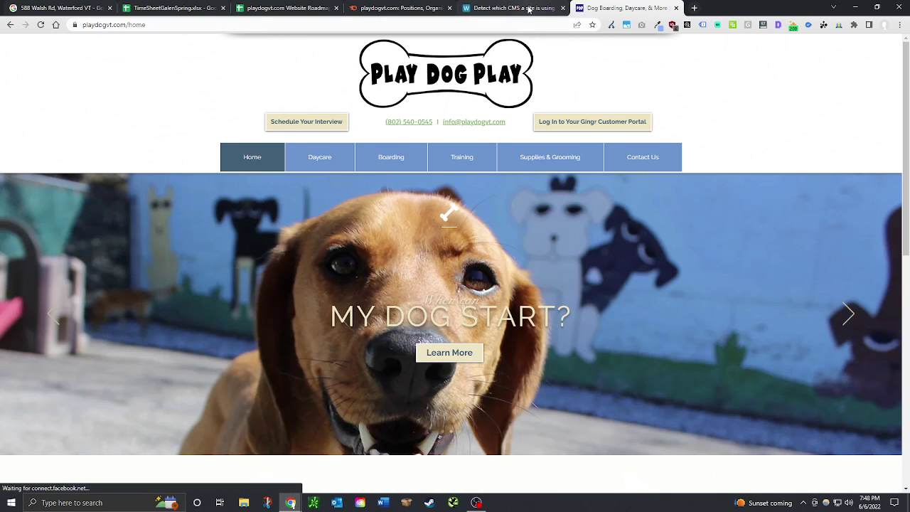
pyautogui.click(514, 8)
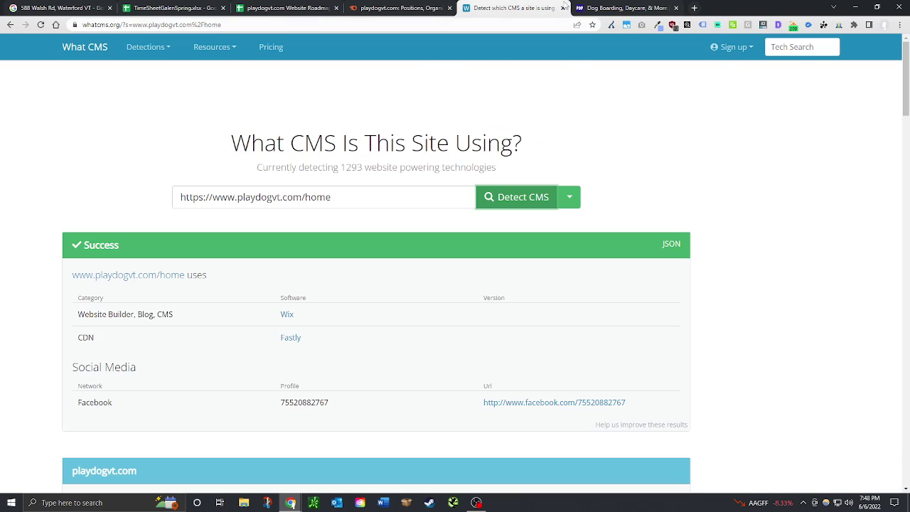
pyautogui.hotkey('ctrl', 'w')
pyautogui.click(225, 6)
pyautogui.click(245, 8)
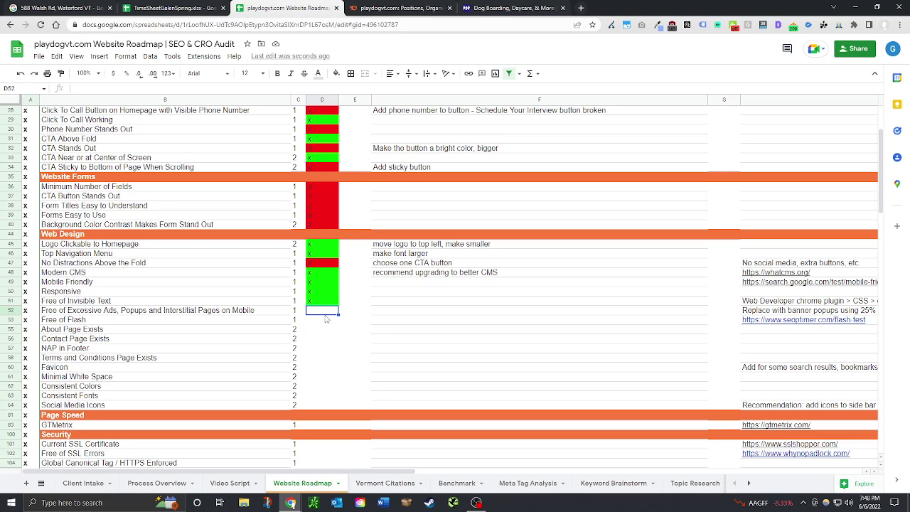
pyautogui.click(325, 321)
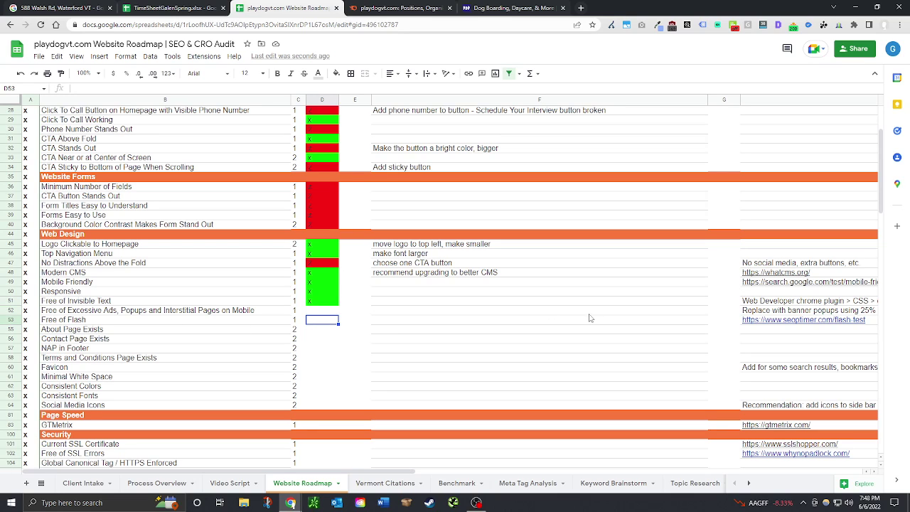
pyautogui.click(769, 322)
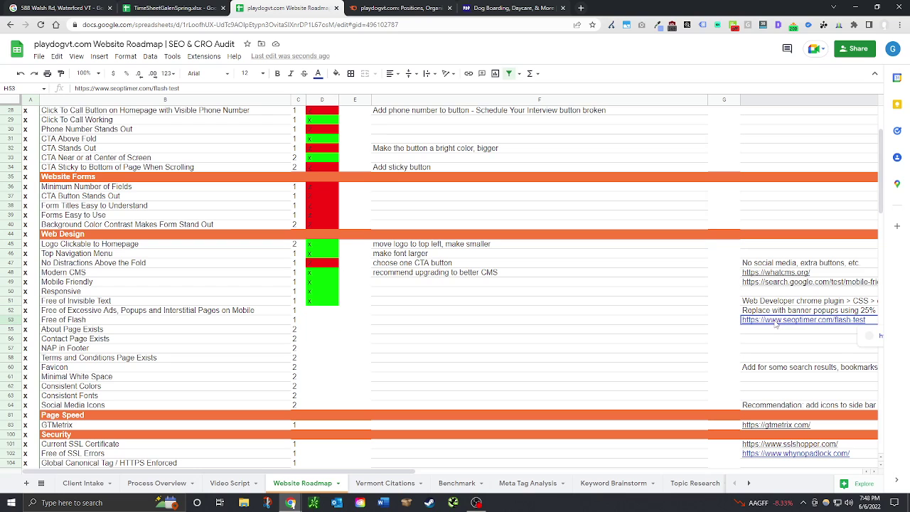
pyautogui.click(581, 7)
pyautogui.write('https://www.seoptimer.com/flash-test')
pyautogui.press('Return')
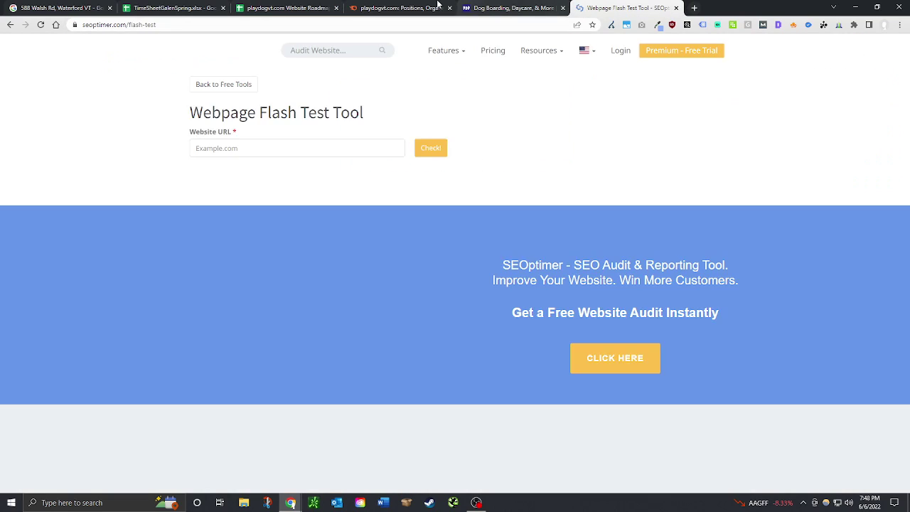
pyautogui.click(398, 8)
pyautogui.click(527, 8)
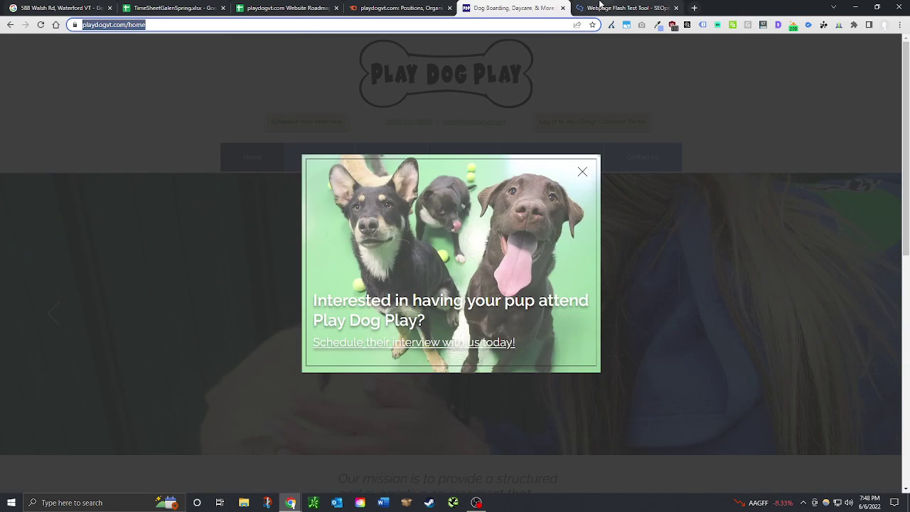
pyautogui.click(604, 8)
pyautogui.click(345, 148)
pyautogui.click(285, 189)
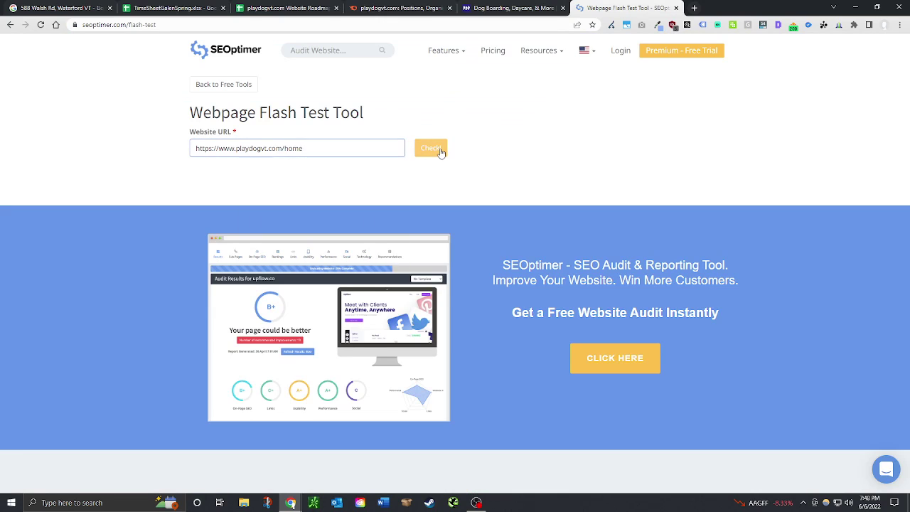
pyautogui.click(431, 148)
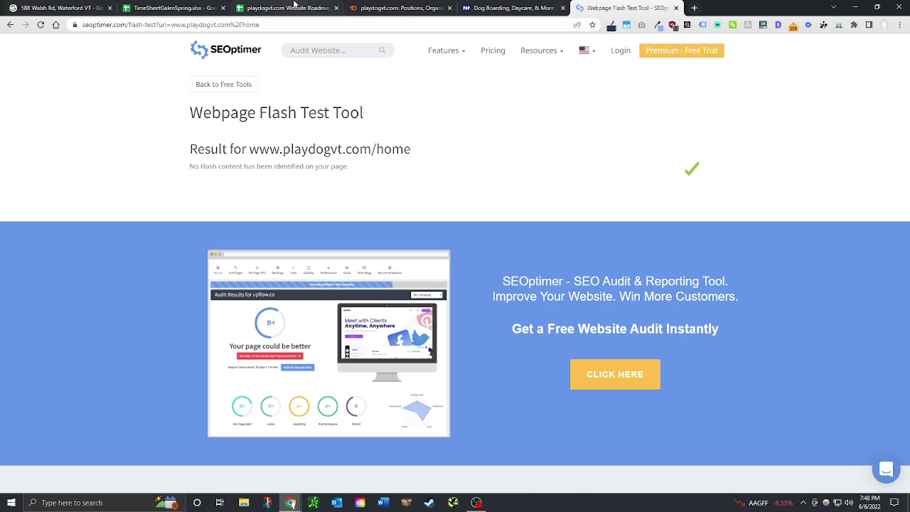
# Step: Dismiss the homepage popup on playdogvt.com and open the Meet the Team! page
pyautogui.click(285, 5)
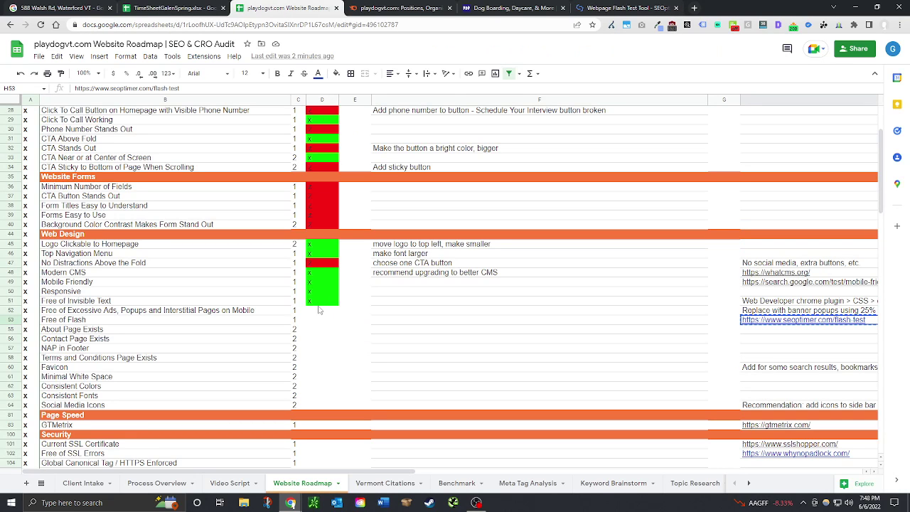
pyautogui.click(551, 8)
pyautogui.click(584, 170)
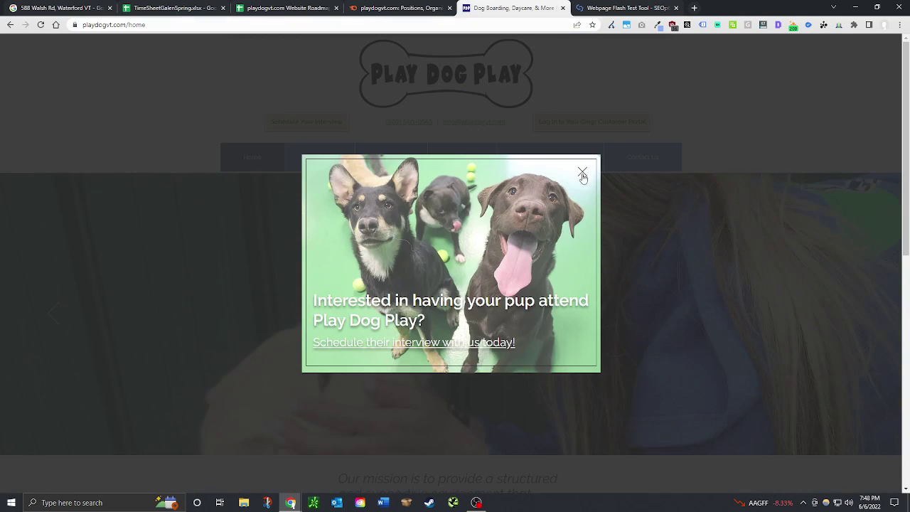
pyautogui.moveTo(623, 160)
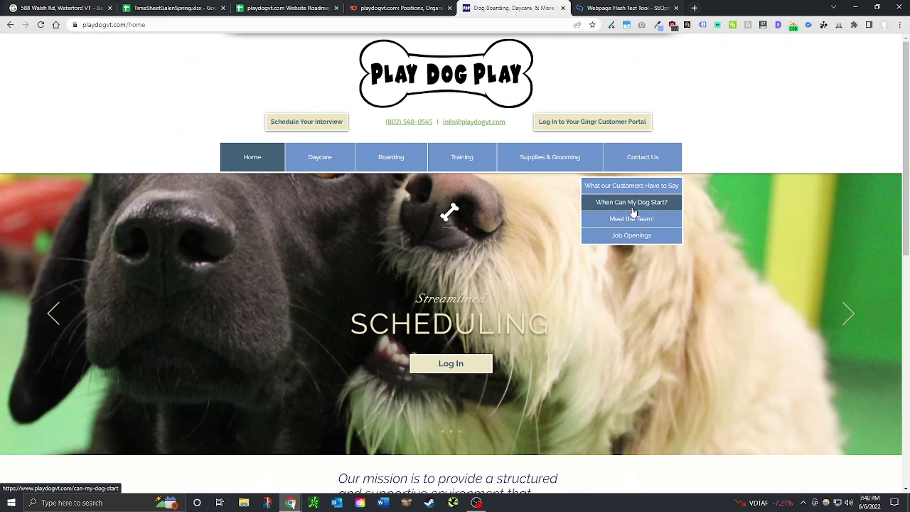
pyautogui.click(633, 218)
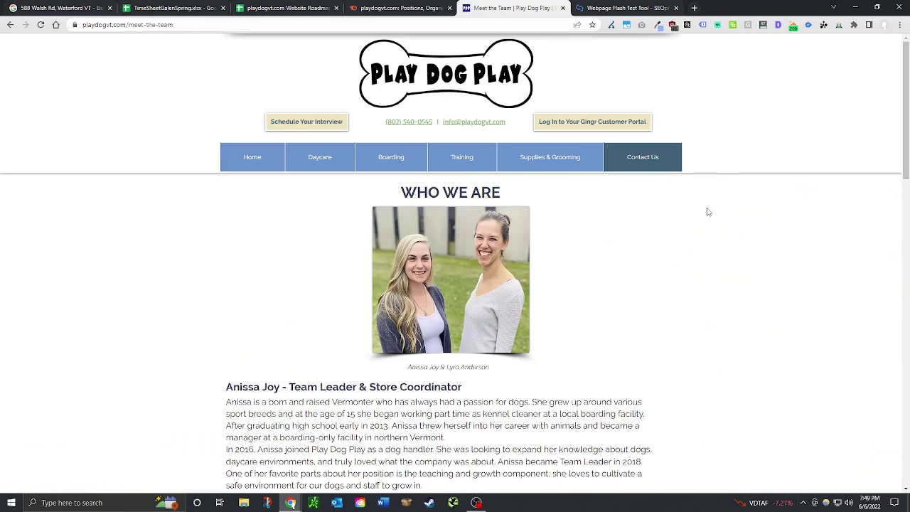
# Step: Examine the Meet the Team page from header to footer for About-page content and company information
pyautogui.scroll(-3, 580, 282)
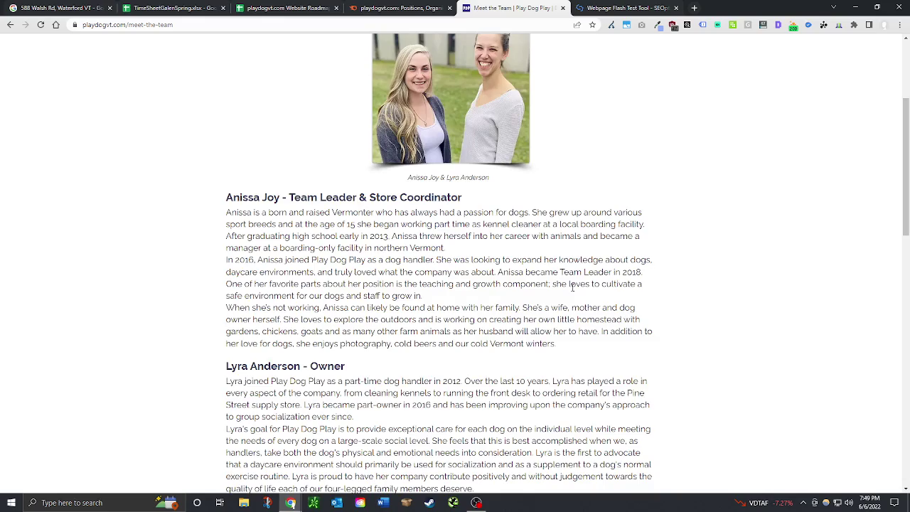
pyautogui.scroll(-6, 573, 286)
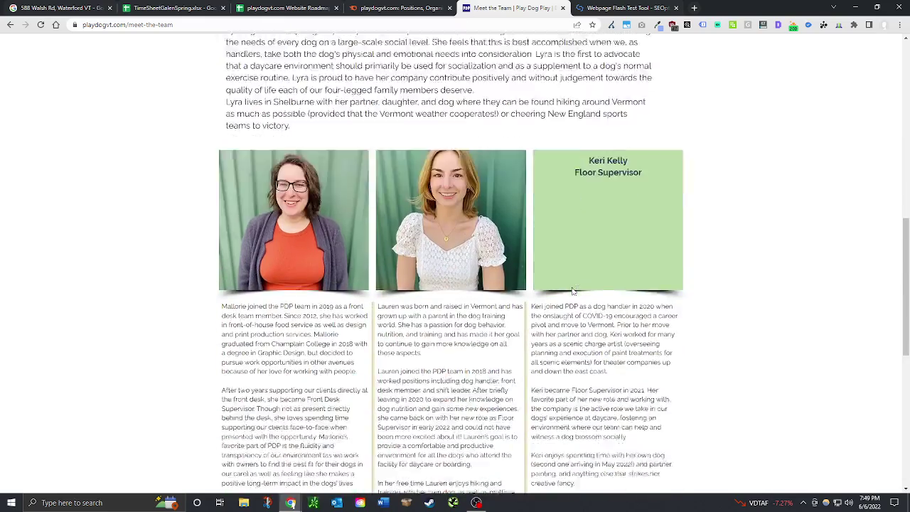
pyautogui.scroll(-7, 573, 291)
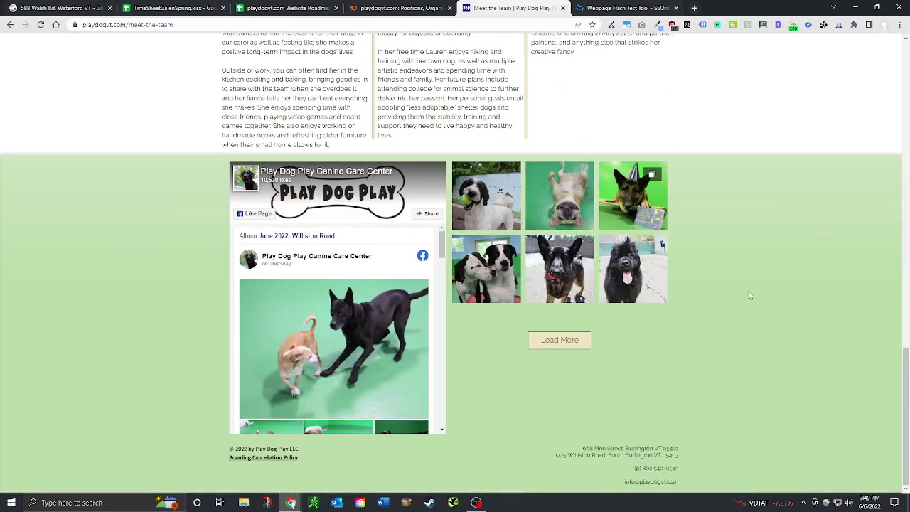
pyautogui.scroll(14, 751, 295)
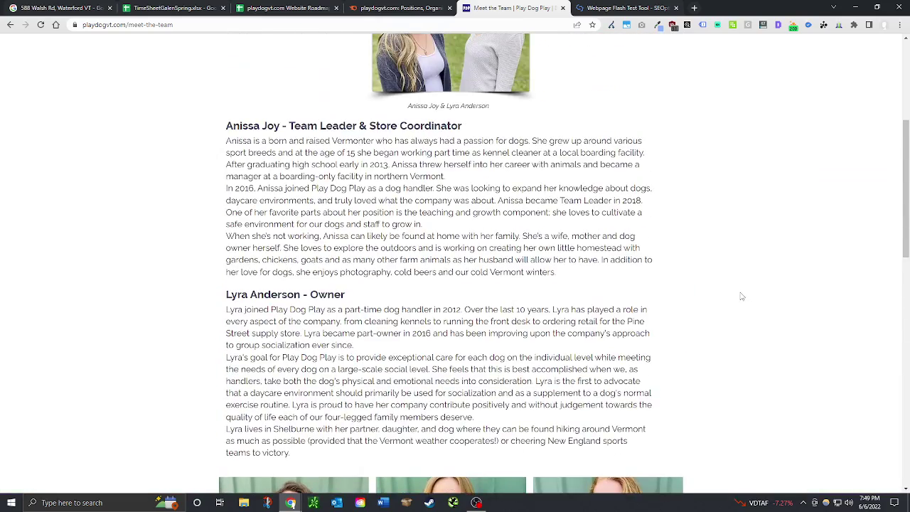
pyautogui.scroll(1, 742, 296)
pyautogui.scroll(-4, 439, 330)
pyautogui.scroll(-5, 440, 330)
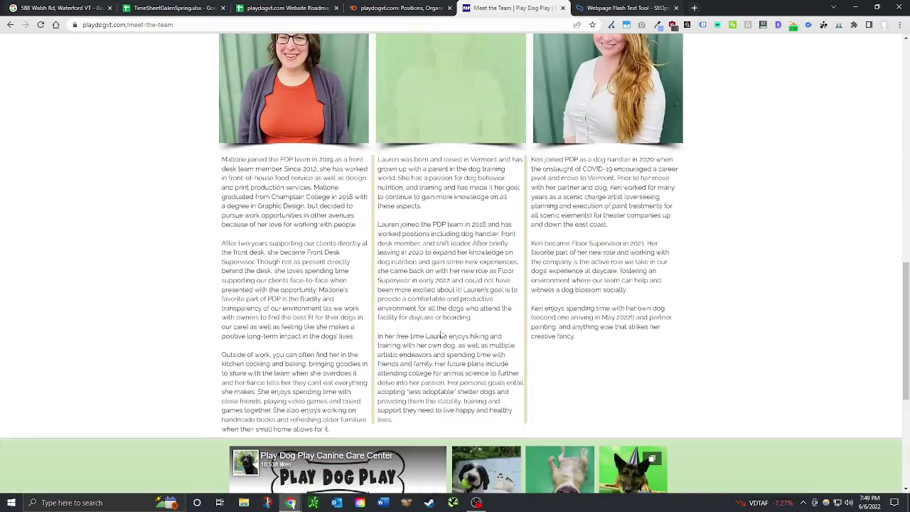
pyautogui.scroll(10, 475, 338)
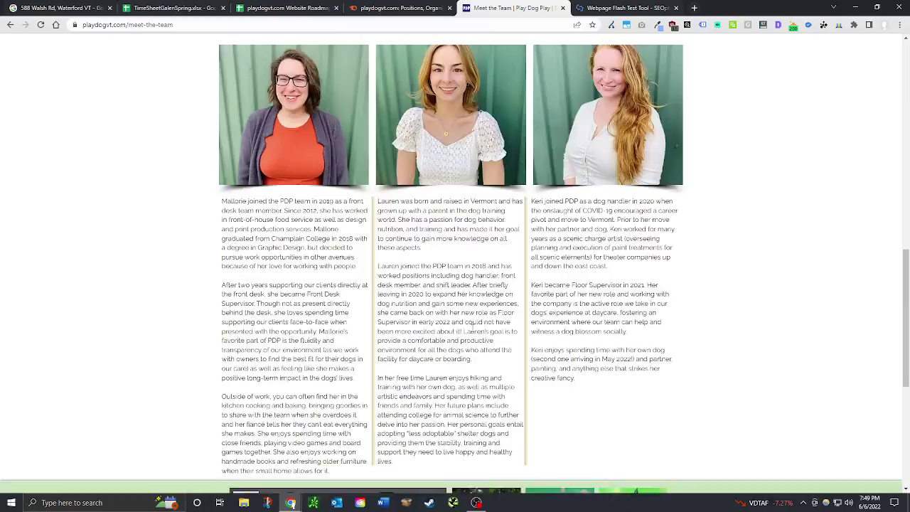
pyautogui.moveTo(648, 165)
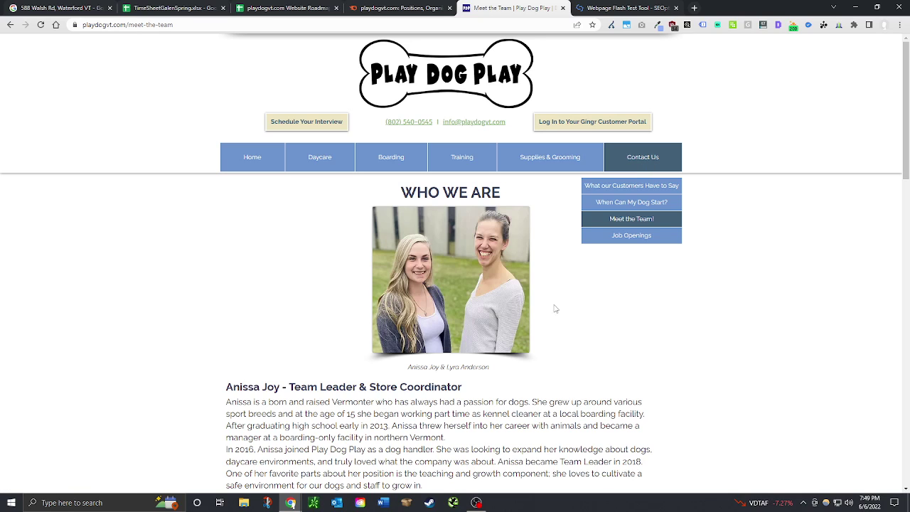
pyautogui.scroll(-1, 577, 298)
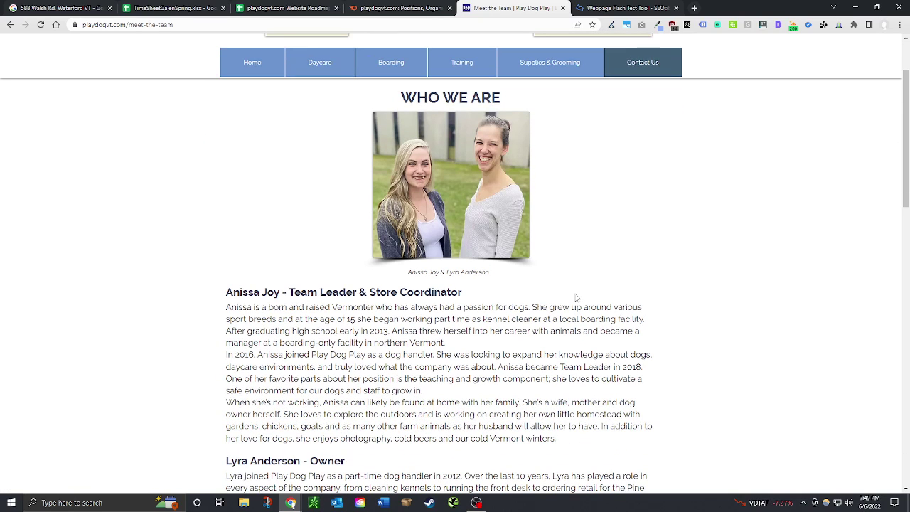
pyautogui.scroll(-5, 577, 298)
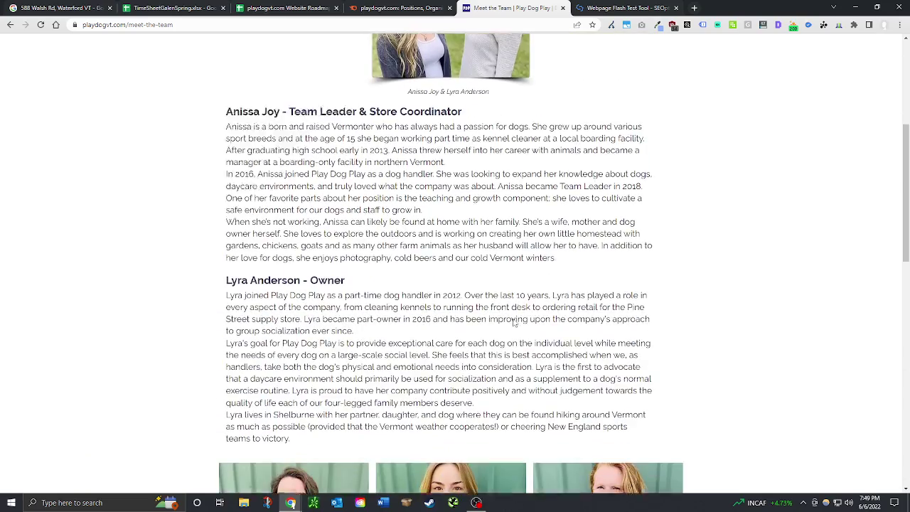
pyautogui.scroll(-3, 513, 318)
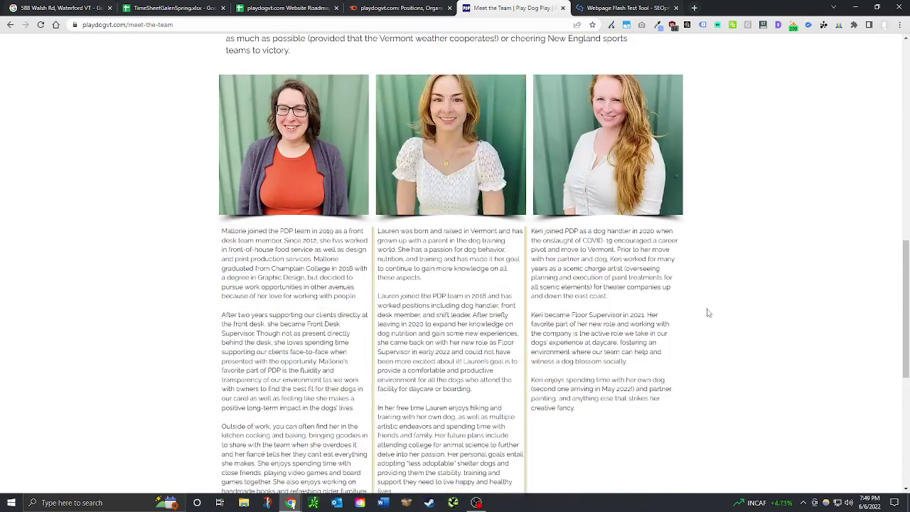
pyautogui.scroll(-5, 707, 313)
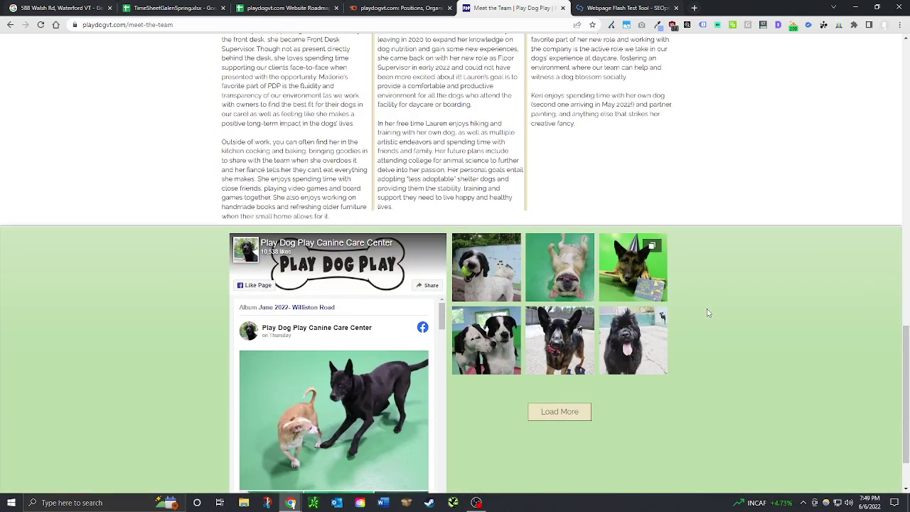
pyautogui.scroll(8, 708, 313)
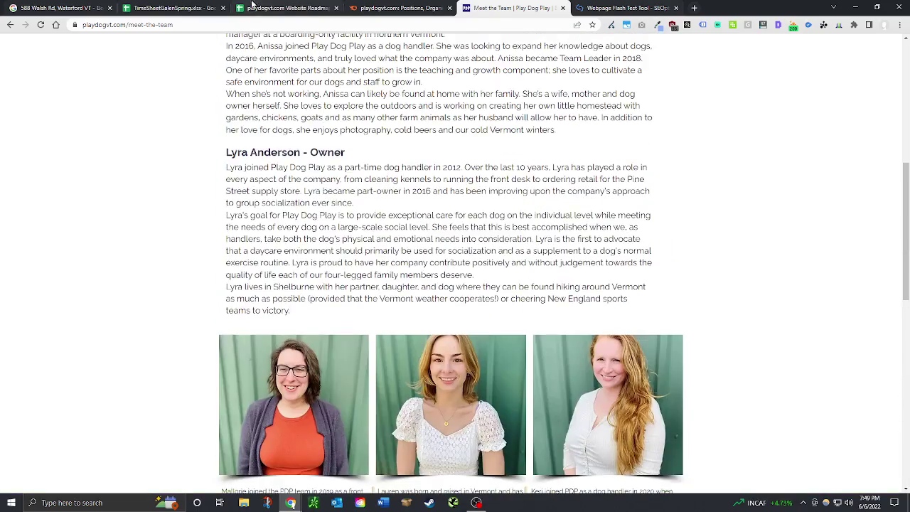
# Step: Mark the Contact Page Exists and About Page Exists rows with x in the Website Roadmap sheet
pyautogui.click(194, 4)
pyautogui.click(283, 8)
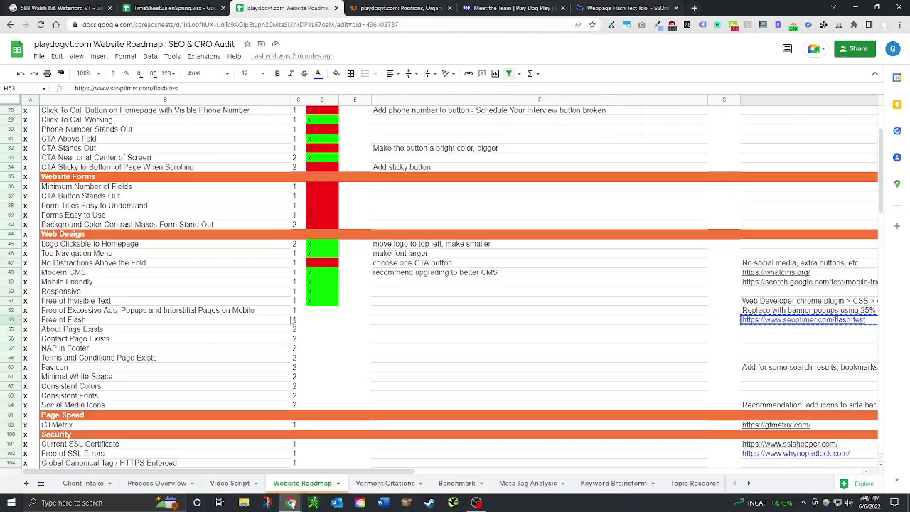
pyautogui.click(324, 342)
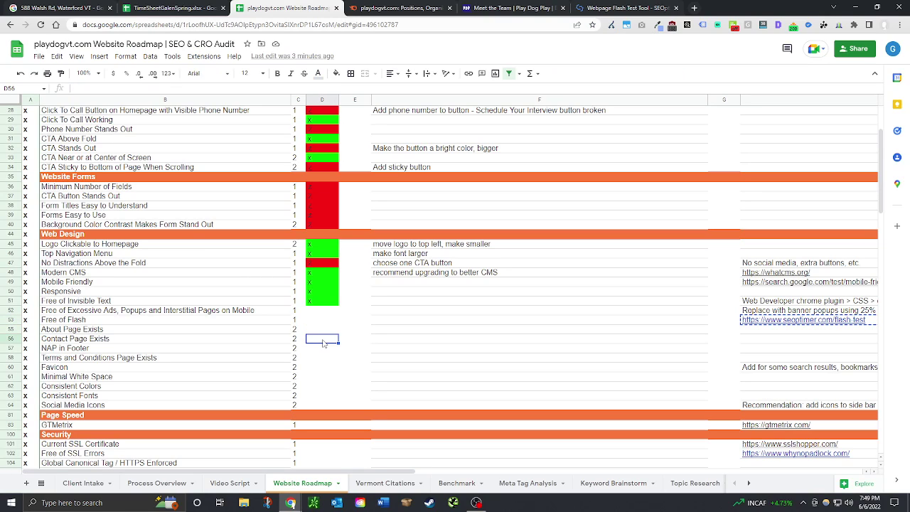
pyautogui.write('x')
pyautogui.press('Return')
pyautogui.click(395, 333)
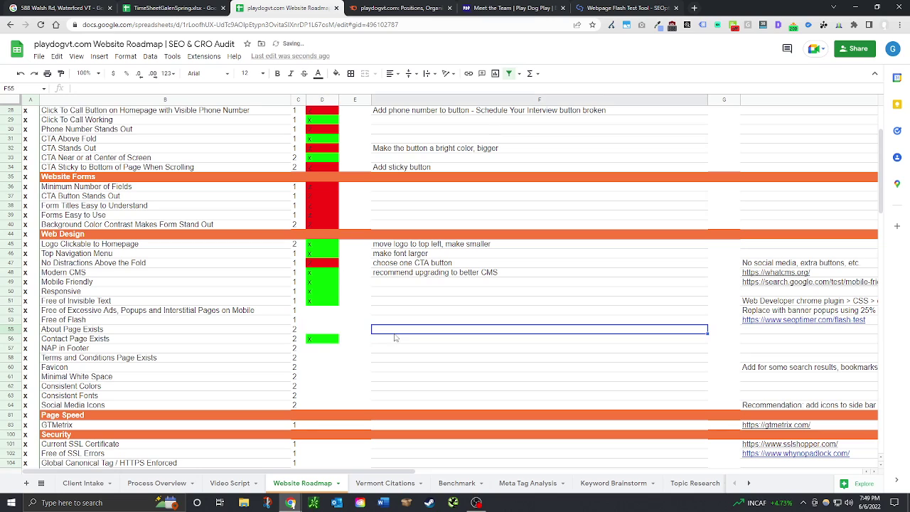
pyautogui.click(322, 332)
pyautogui.write('x')
pyautogui.press('Return')
# Step: Note "Add company info to "meet the team" or create a separate "about us" page" for About Page Exists, and mark Free of Flash with x
pyautogui.click(396, 334)
pyautogui.write('Add')
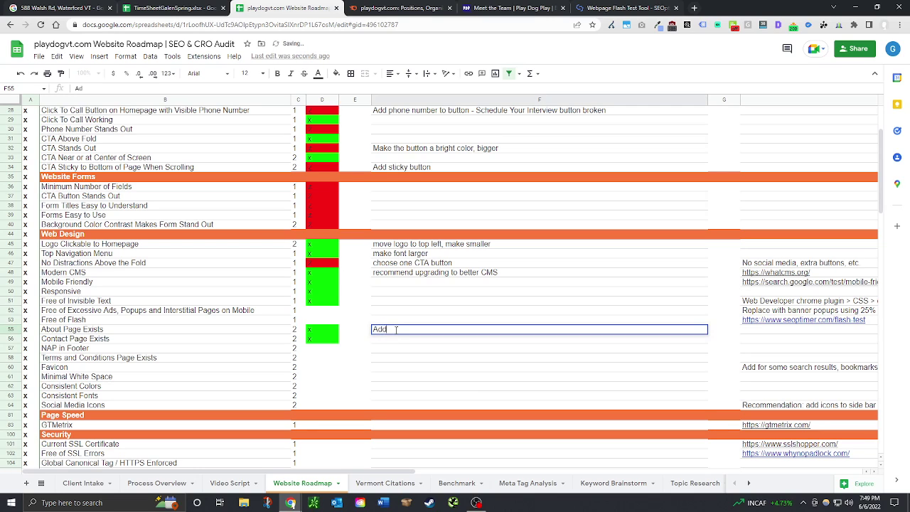
pyautogui.write(' company info to "mee')
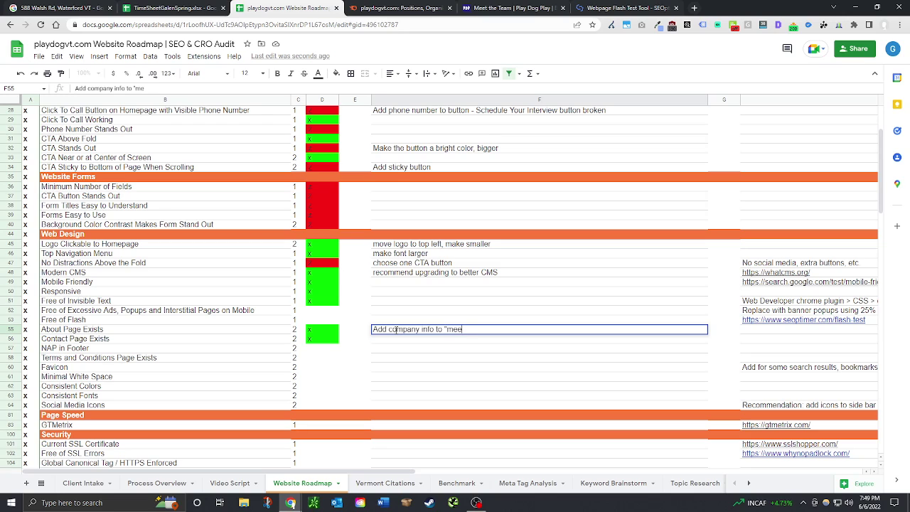
pyautogui.write('t the team" or create')
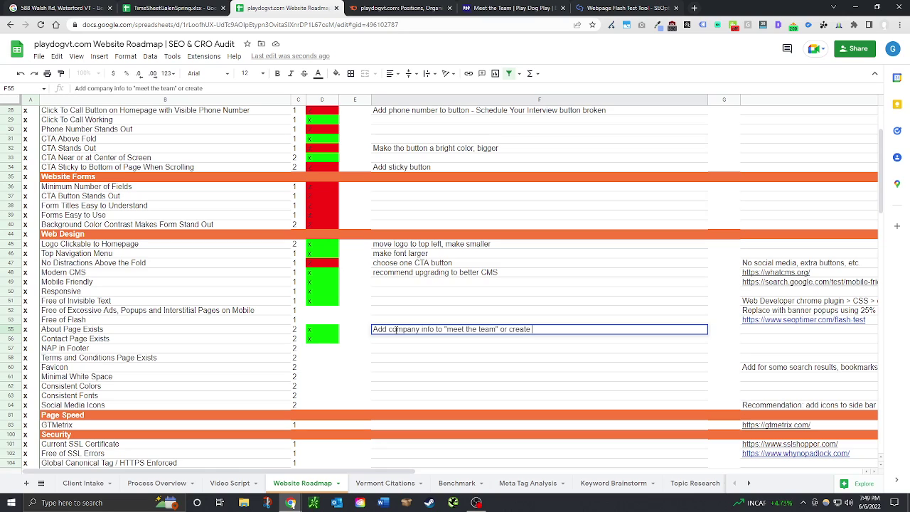
pyautogui.write('a separate "about us" page')
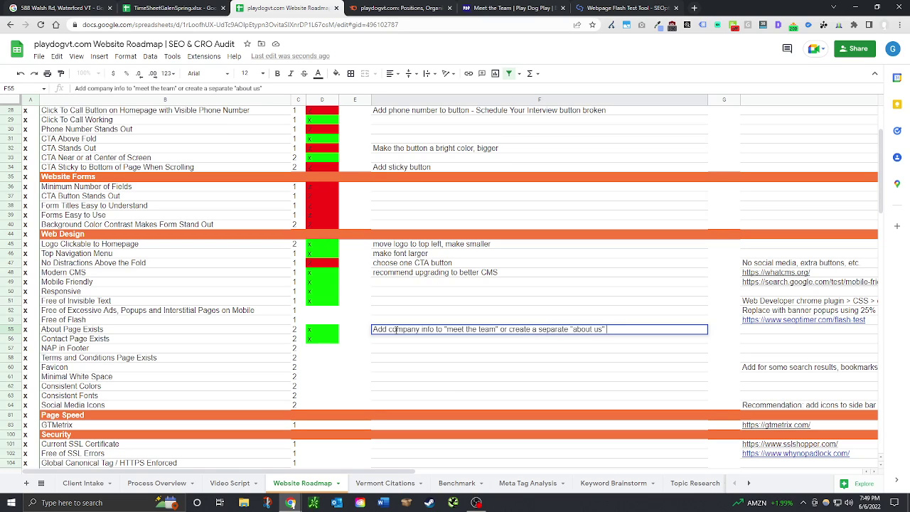
pyautogui.click(322, 320)
pyautogui.write('x')
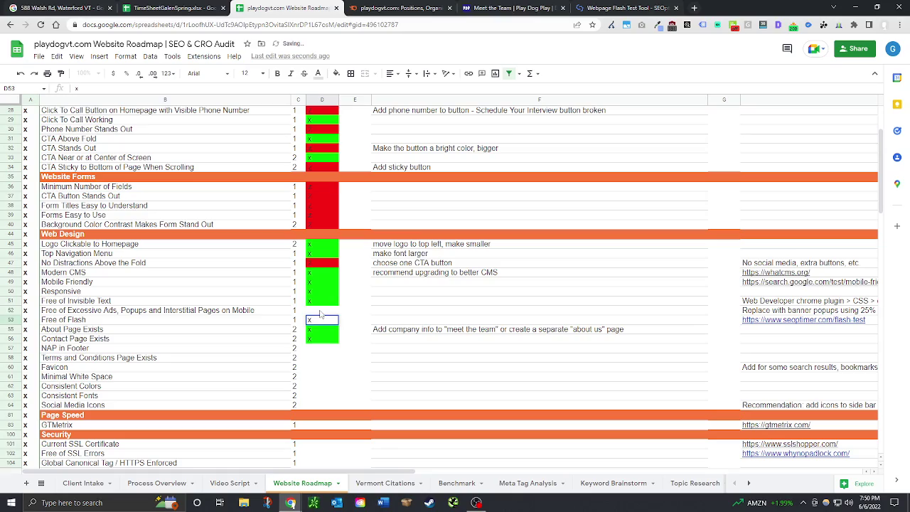
# Step: Recheck the mobile homepage in the incognito window for excessive ads, popups and interstitials
pyautogui.click(878, 7)
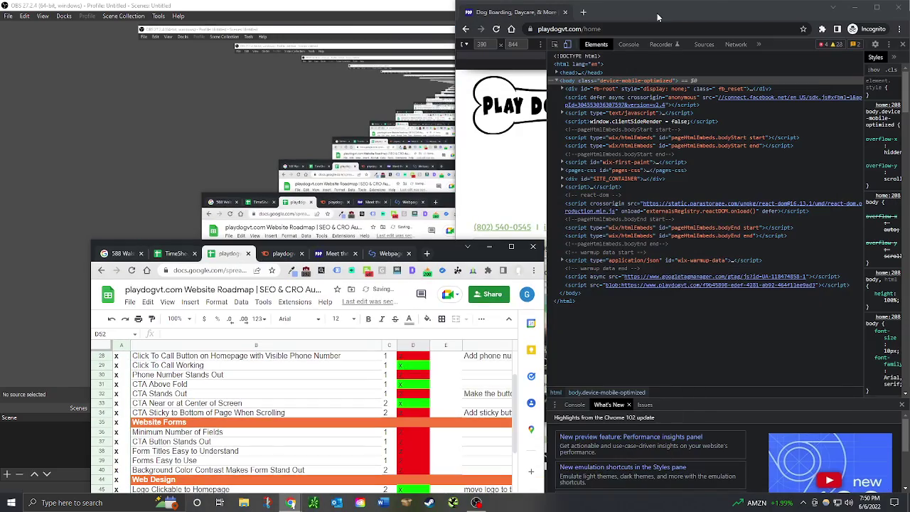
pyautogui.doubleClick(657, 12)
pyautogui.scroll(-4, 285, 214)
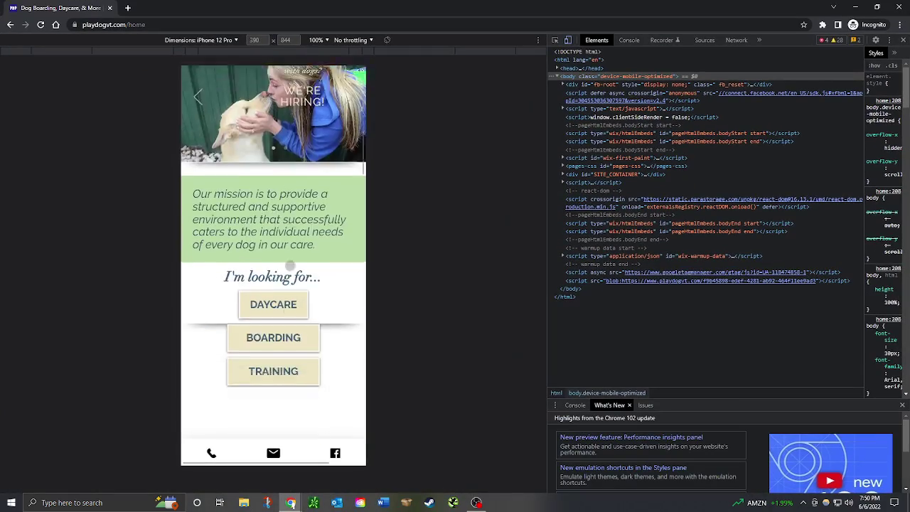
pyautogui.scroll(-5, 288, 305)
pyautogui.scroll(10, 341, 257)
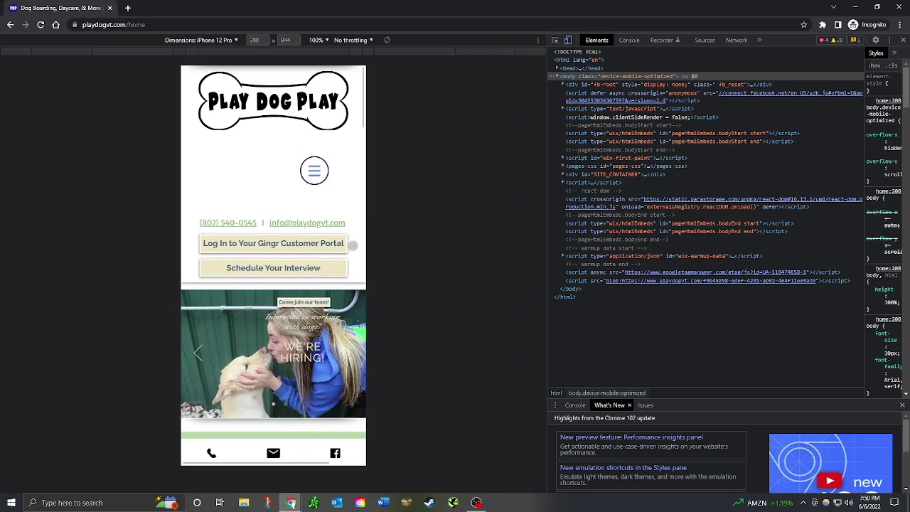
pyautogui.doubleClick(572, 6)
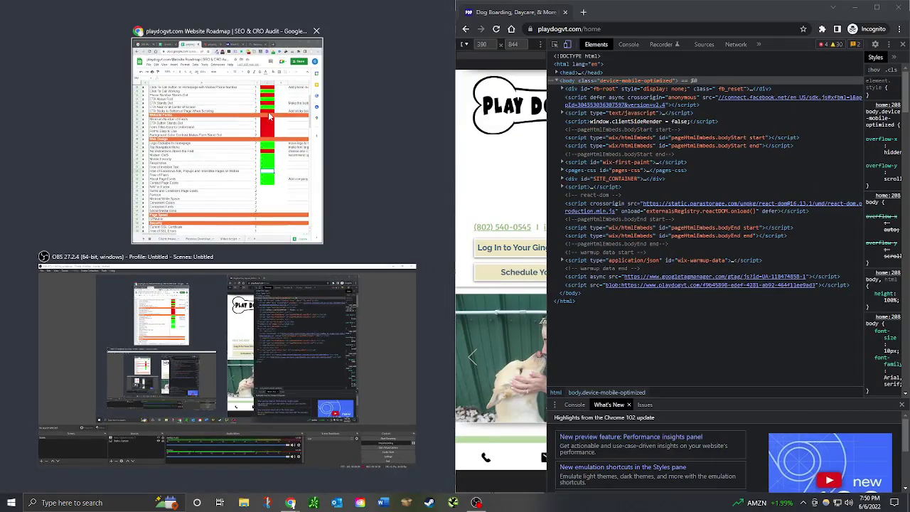
# Step: Mark Free of Excessive Ads, Popups and Interstitial Pages on Mobile with x, close the incognito window, and maximize the roadmap window
pyautogui.click(269, 116)
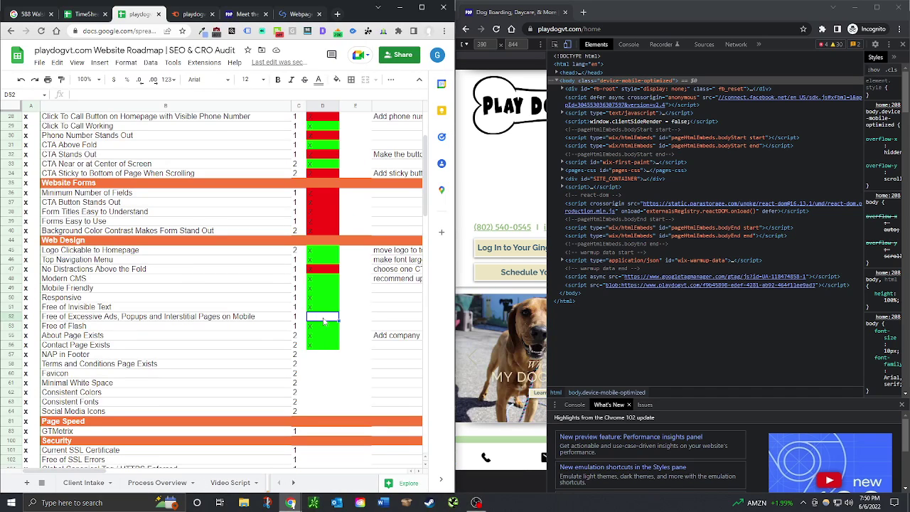
pyautogui.write('x')
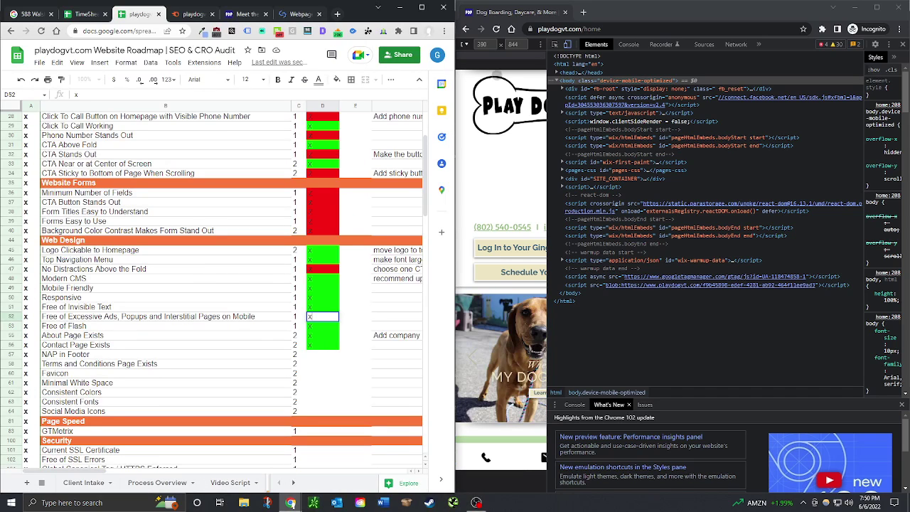
pyautogui.click(904, 14)
pyautogui.click(421, 7)
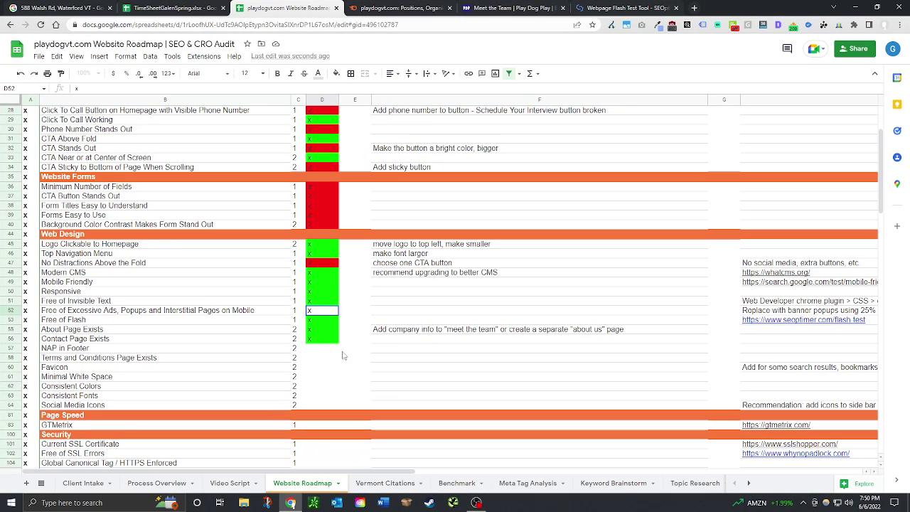
# Step: For the NAP in Footer row, check the Meet the Team page's footer by highlighting its business addresses and phone number
pyautogui.click(318, 351)
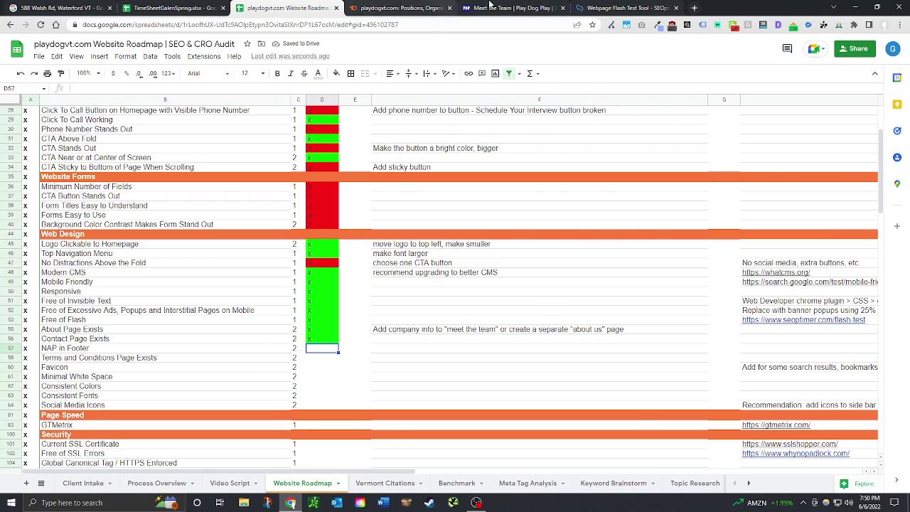
pyautogui.click(512, 8)
pyautogui.scroll(-5, 825, 403)
pyautogui.scroll(-2, 747, 398)
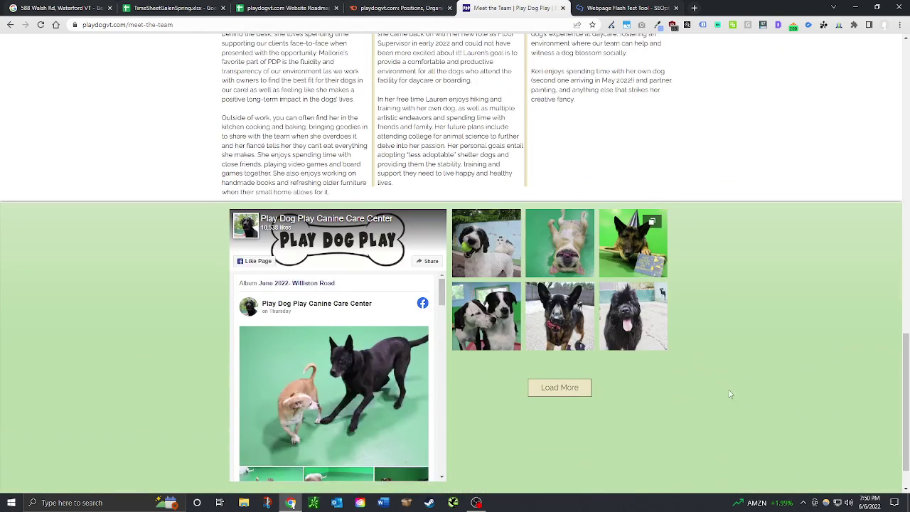
pyautogui.scroll(-1, 676, 395)
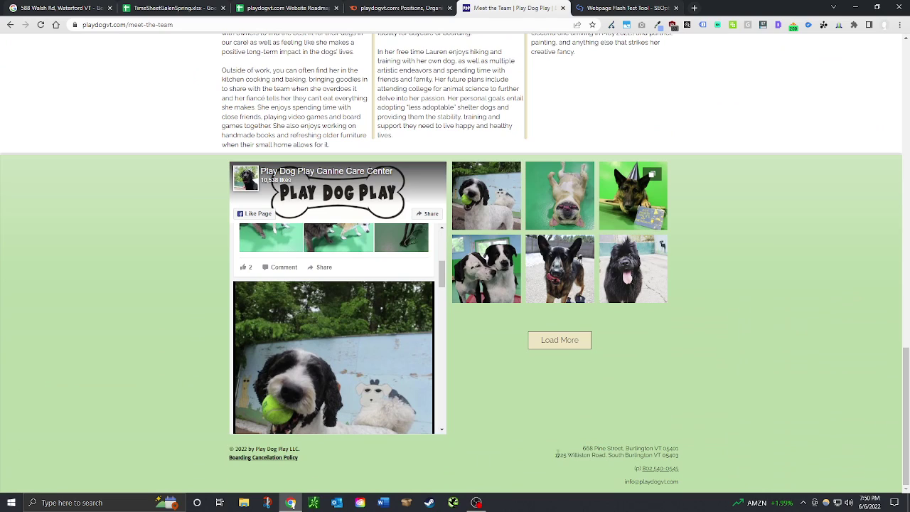
pyautogui.moveTo(580, 449); pyautogui.dragTo(690, 471)
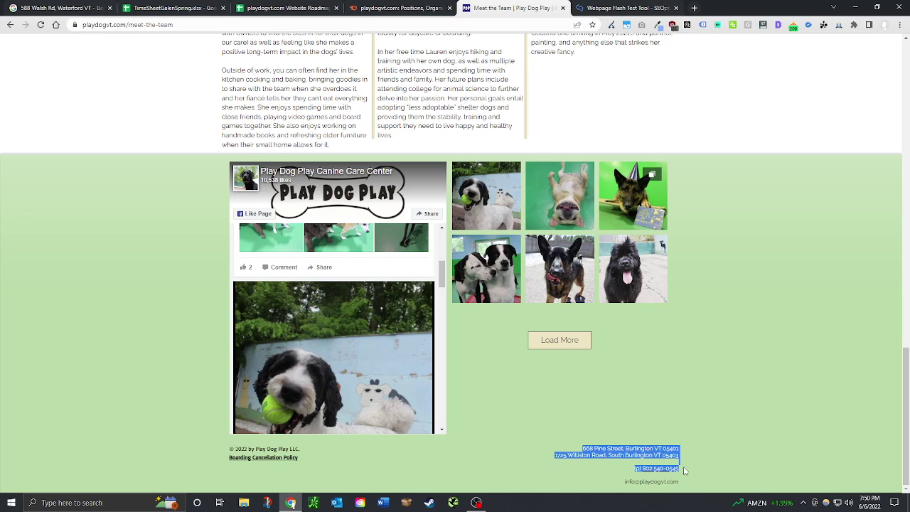
# Step: Check the Meet the Team page's footer for the business name by highlighting the copyright line's company name and the first street address
pyautogui.click(572, 451)
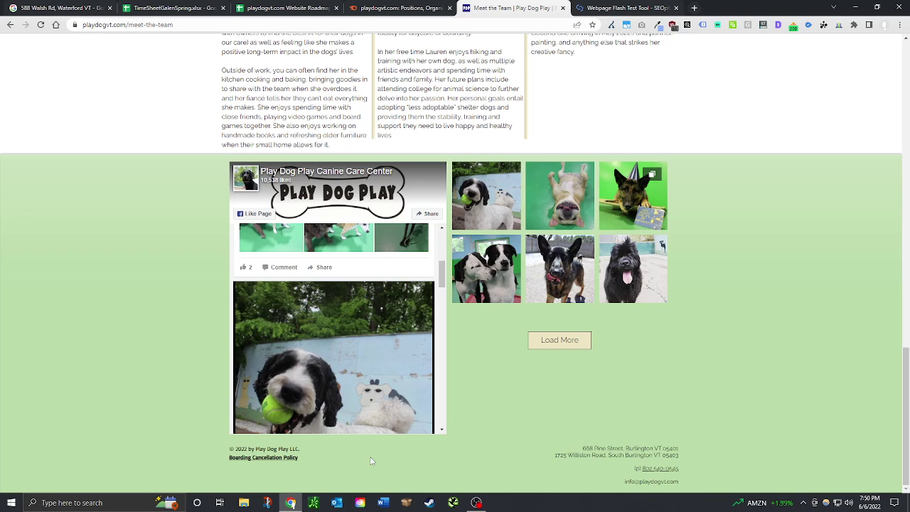
pyautogui.moveTo(255, 448); pyautogui.dragTo(294, 450)
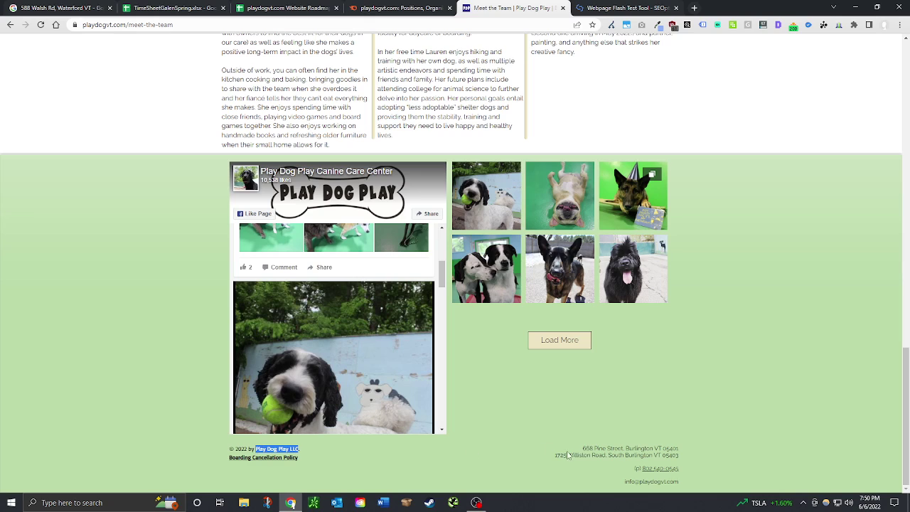
pyautogui.moveTo(583, 449); pyautogui.dragTo(704, 445)
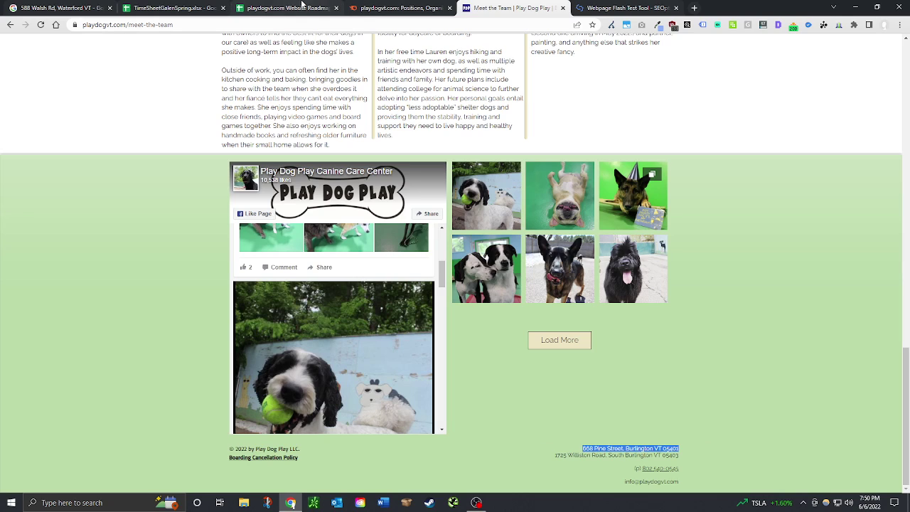
# Step: In the roadmap sheet, mark NAP in Footer as failed and note "Add name to footer above address" for it
pyautogui.click(198, 8)
pyautogui.click(298, 6)
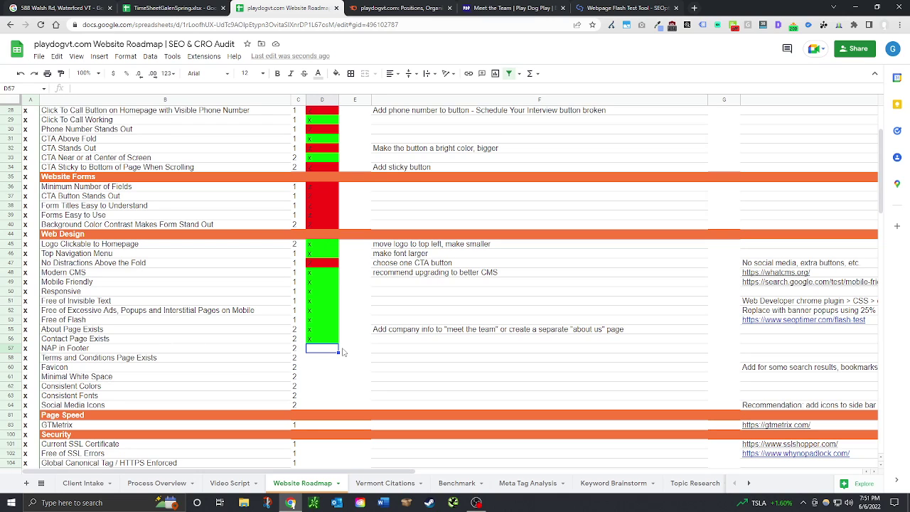
pyautogui.write('x')
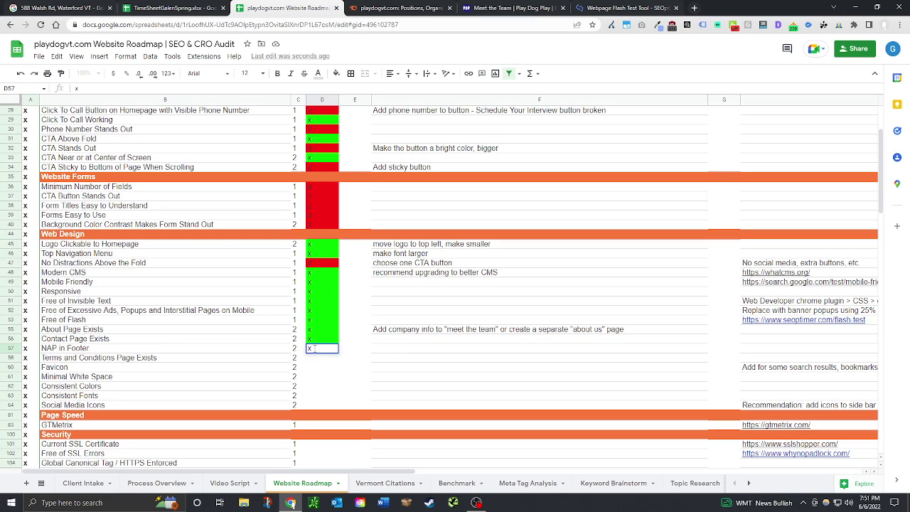
pyautogui.click(389, 352)
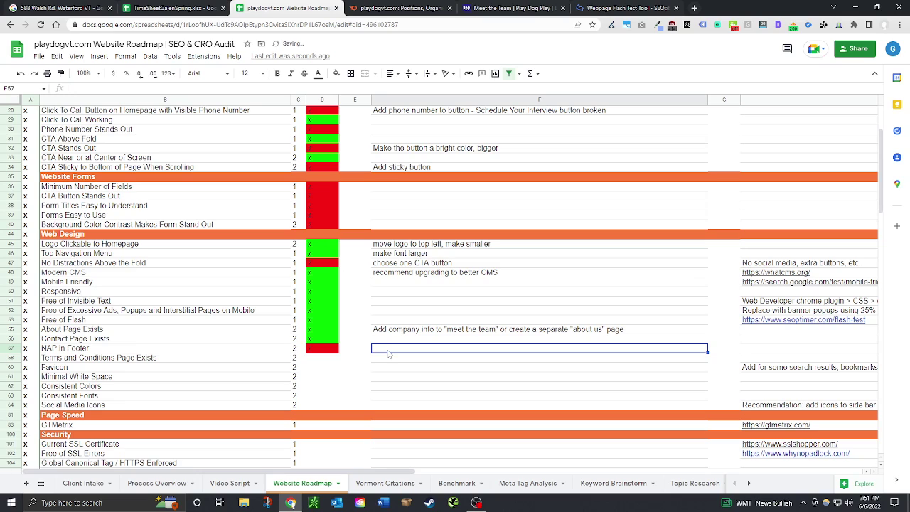
pyautogui.write('Add na')
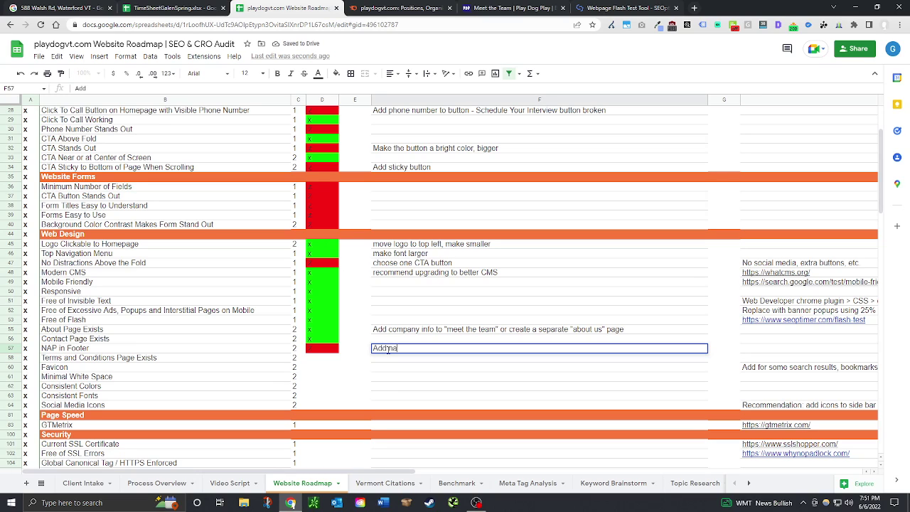
pyautogui.write('me to footer above address')
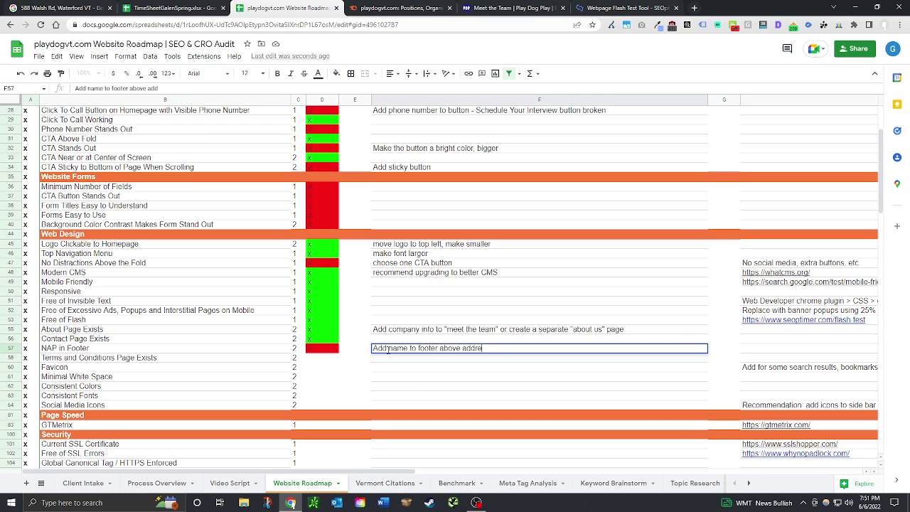
pyautogui.press('Return')
pyautogui.press('Left')
pyautogui.press('Left')
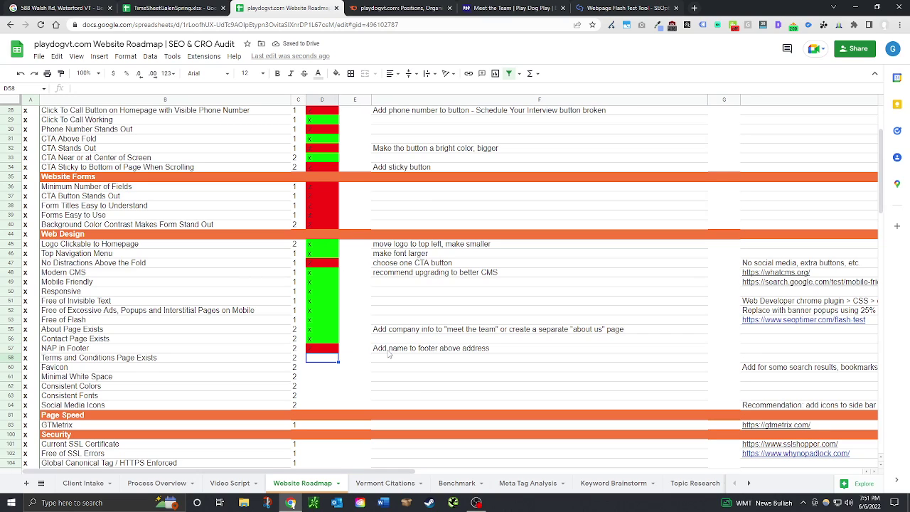
# Step: Open the Gingr customer portal login from the Meet the Team page and search Google for "gingrapp"
pyautogui.click(521, 19)
pyautogui.scroll(15, 668, 203)
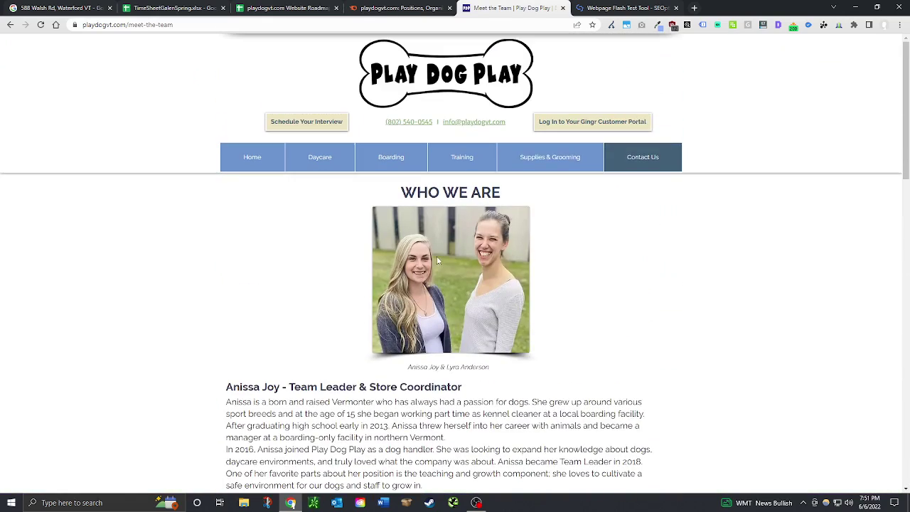
pyautogui.moveTo(628, 160)
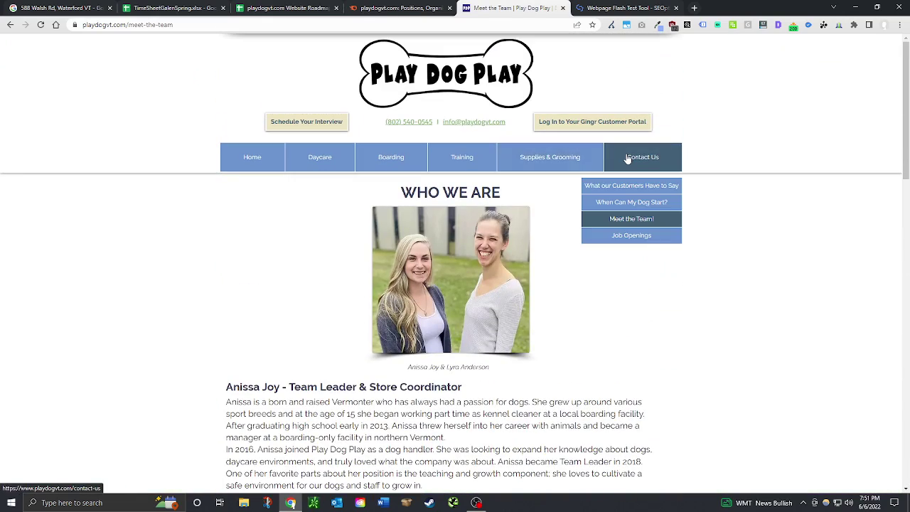
pyautogui.click(611, 123)
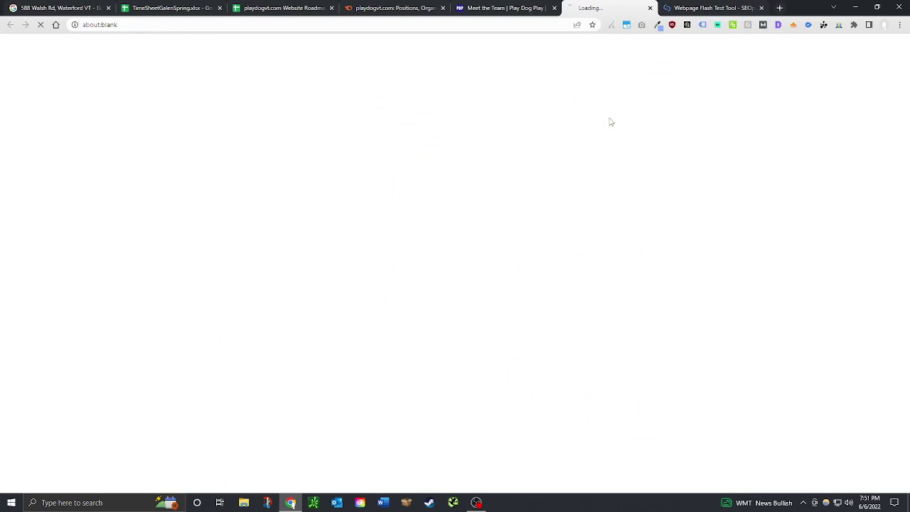
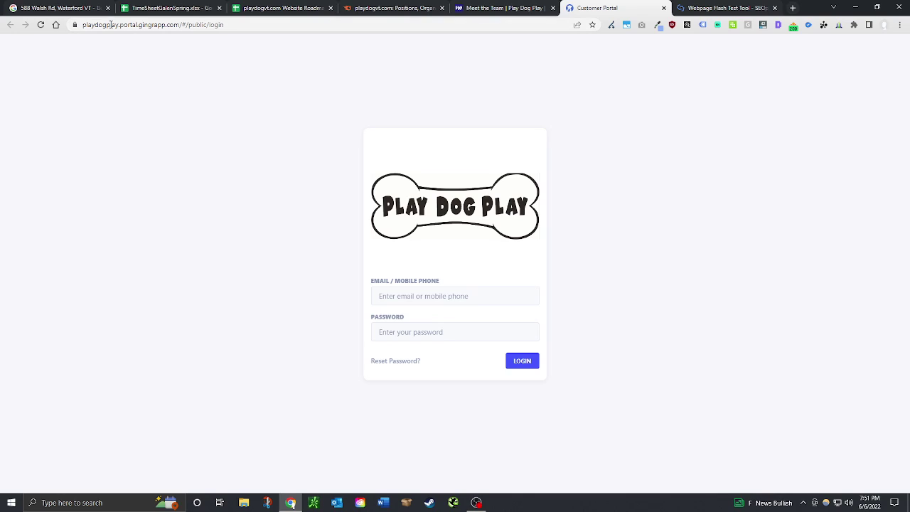
pyautogui.moveTo(138, 25); pyautogui.dragTo(787, 6)
pyautogui.click(175, 30)
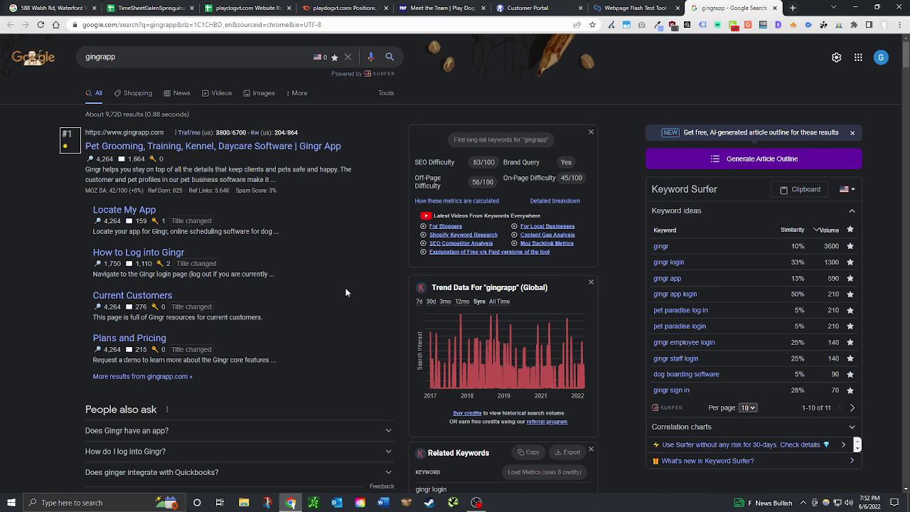
# Step: Return to the roadmap sheet and mark Terms and Conditions Page Exists with x
pyautogui.click(560, 5)
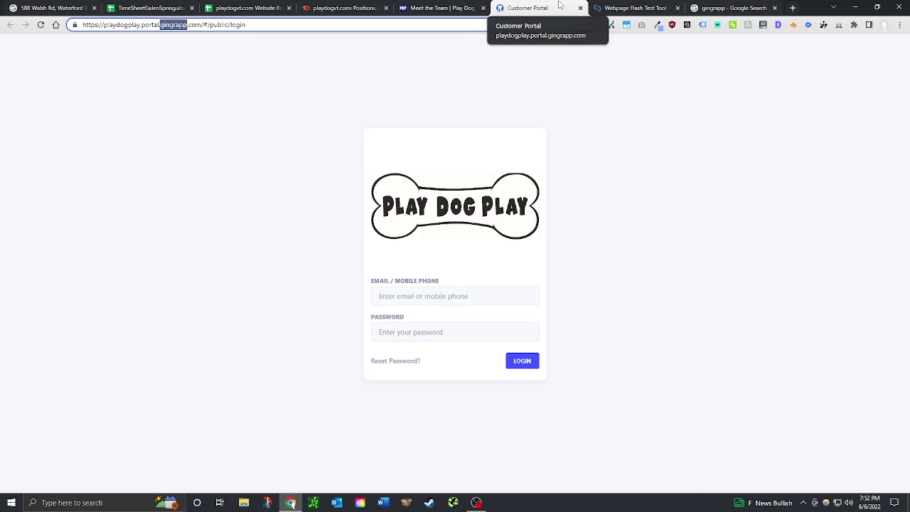
pyautogui.click(448, 7)
pyautogui.click(345, 8)
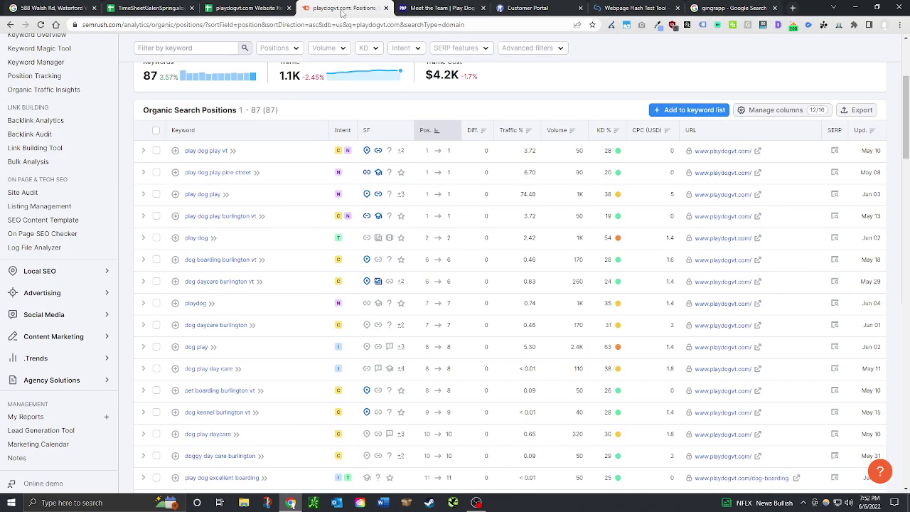
pyautogui.click(254, 8)
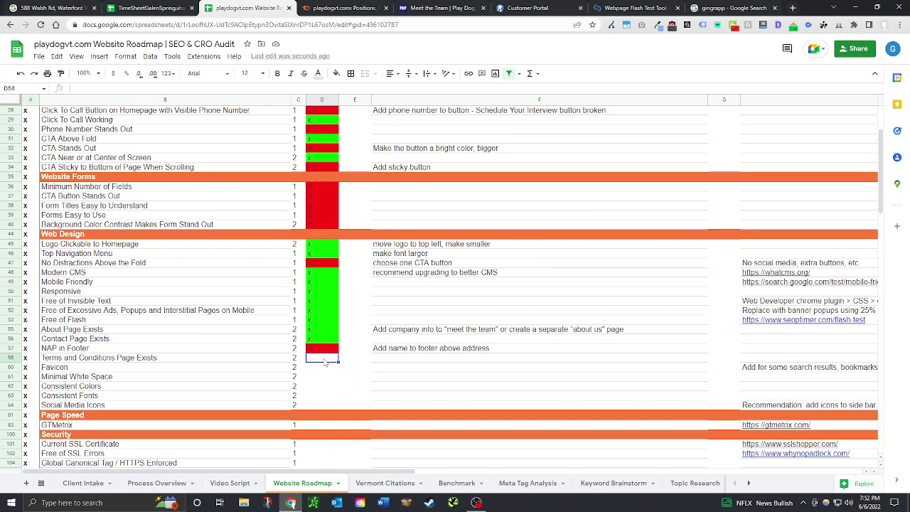
pyautogui.write('x')
pyautogui.press('Return')
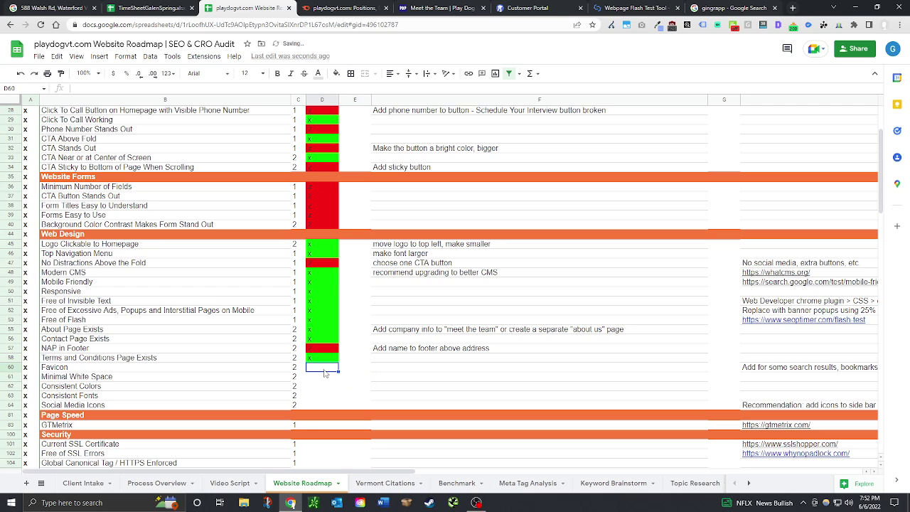
# Step: Check the site's favicon on the Meet the Team page and mark Favicon with x in the roadmap sheet
pyautogui.click(423, 8)
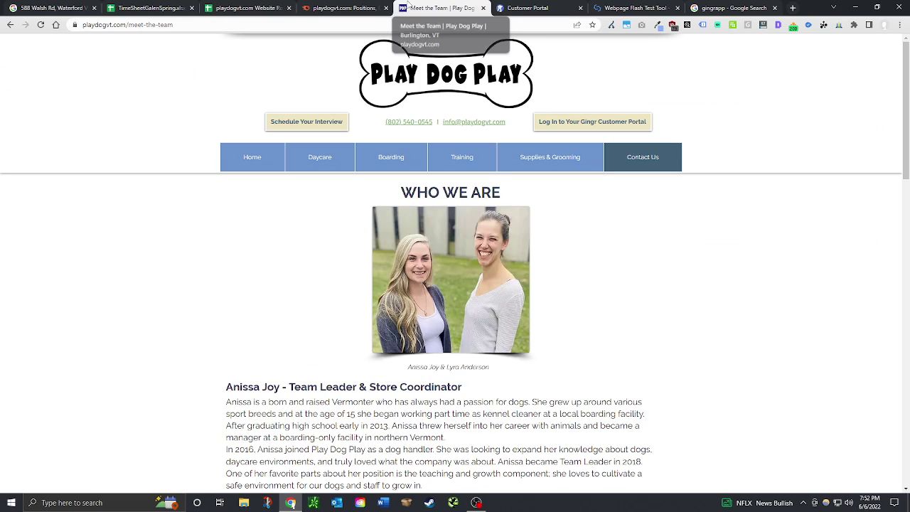
pyautogui.click(224, 7)
pyautogui.write('x')
pyautogui.press('Return')
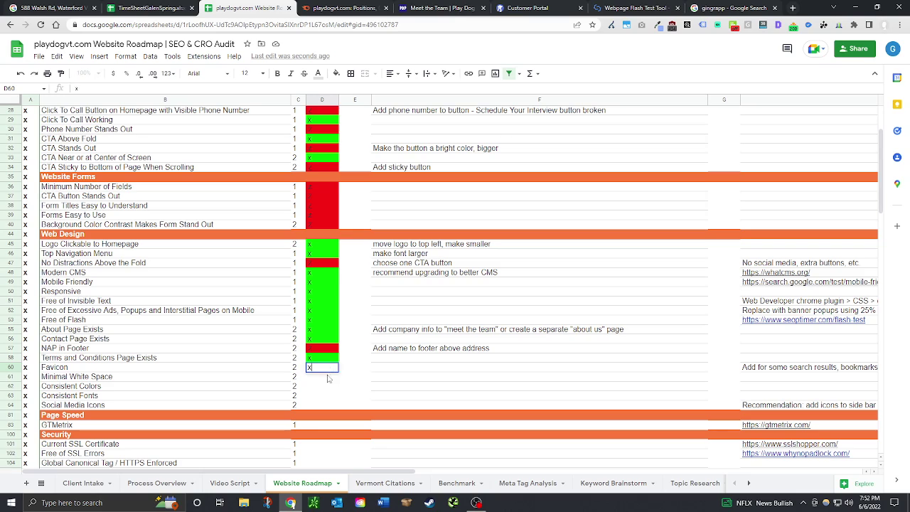
# Step: Open the playdogvt.com homepage and examine it from header to footer for excessive white space
pyautogui.click(461, 6)
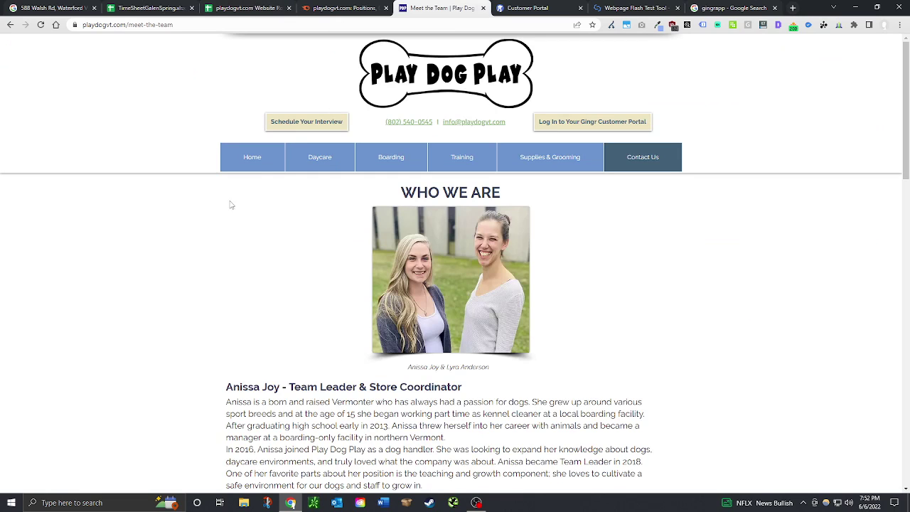
pyautogui.click(258, 158)
pyautogui.scroll(-7, 580, 249)
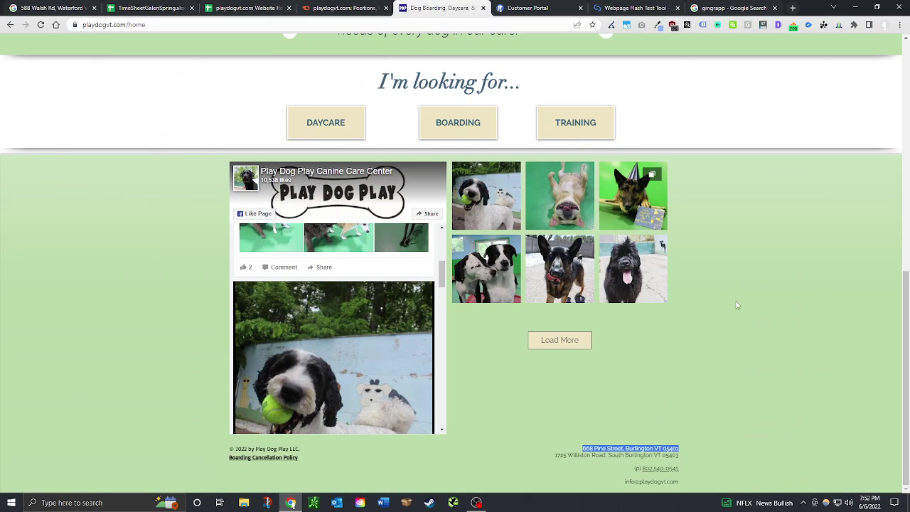
pyautogui.scroll(10, 733, 325)
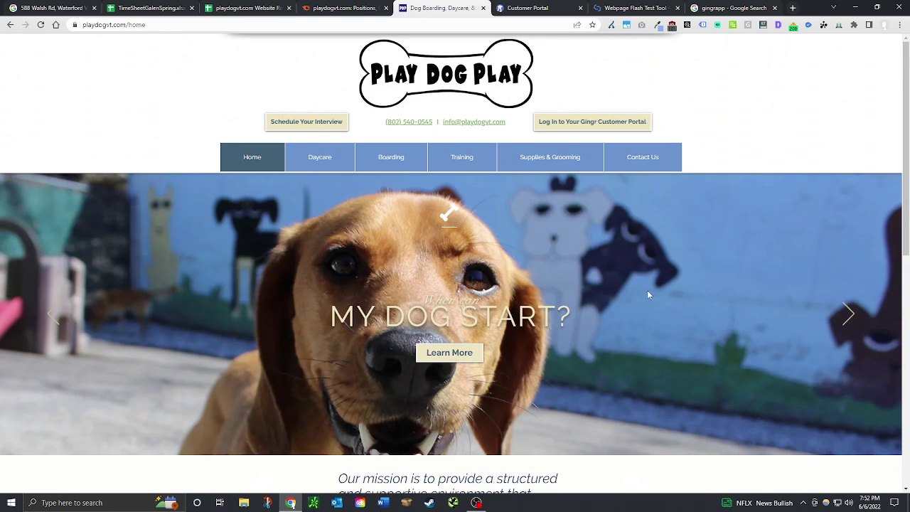
pyautogui.scroll(-6, 697, 248)
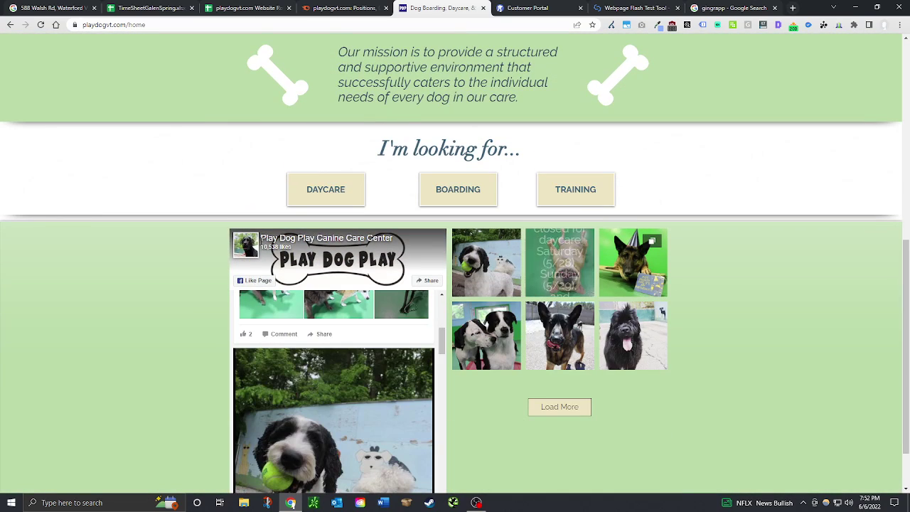
pyautogui.scroll(-2, 690, 309)
pyautogui.scroll(1, 640, 334)
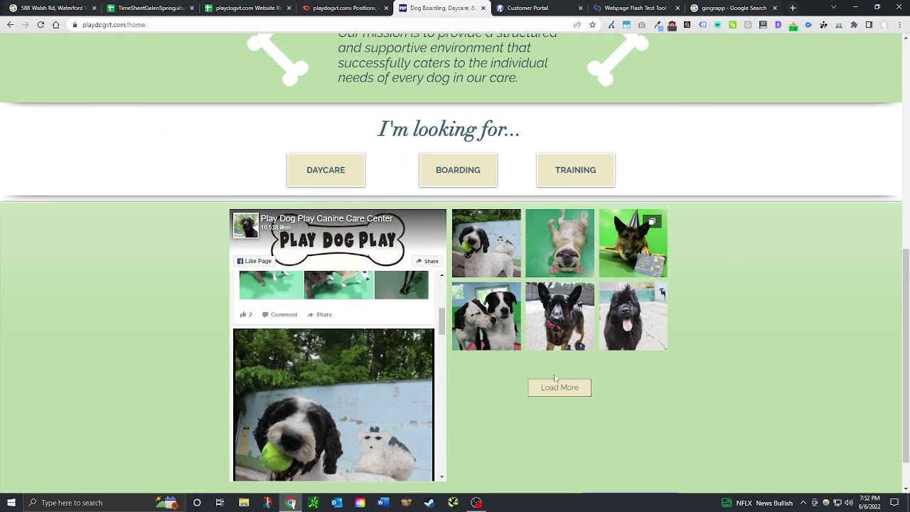
pyautogui.scroll(-1, 560, 387)
pyautogui.scroll(6, 539, 412)
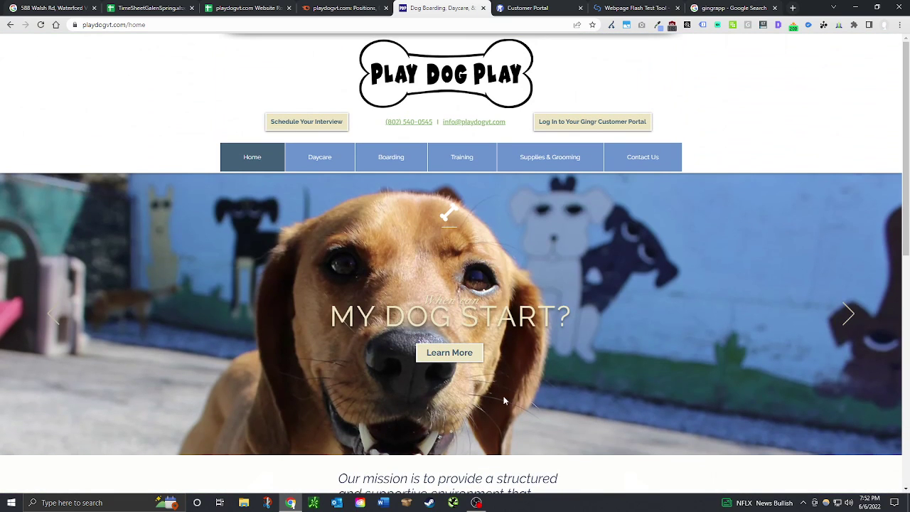
# Step: Mark Minimal White Space with o in the roadmap sheet and note "Top menu has excessive white space"
pyautogui.click(263, 8)
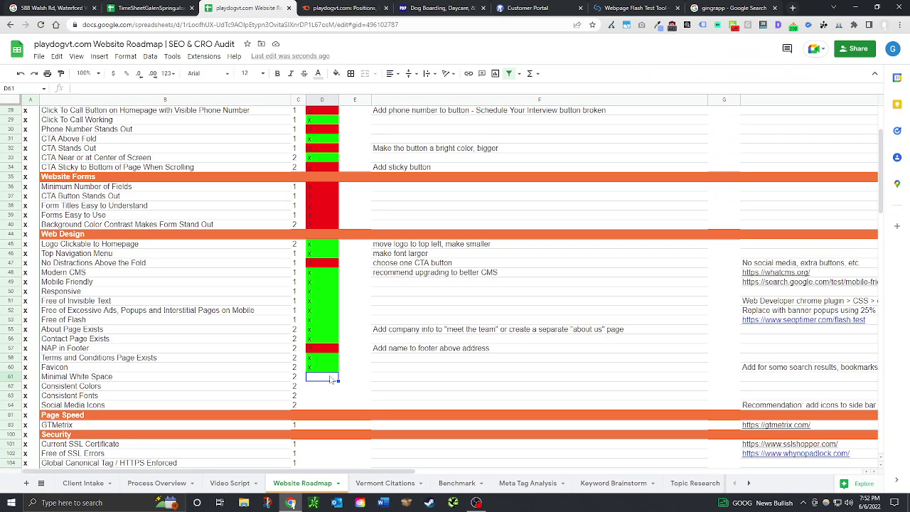
pyautogui.write('o')
pyautogui.press('Tab')
pyautogui.press('Tab')
pyautogui.write('Top menu ')
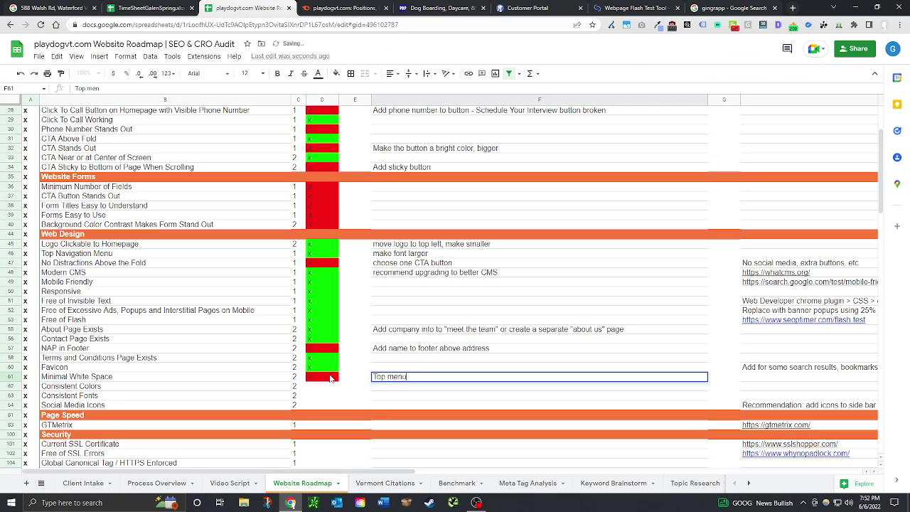
pyautogui.write('has excessive')
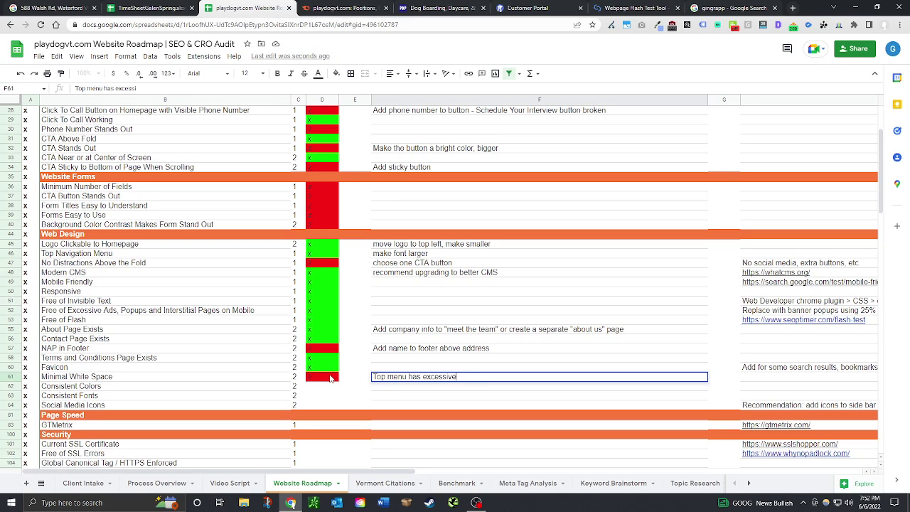
pyautogui.write(' white space')
pyautogui.press('Return')
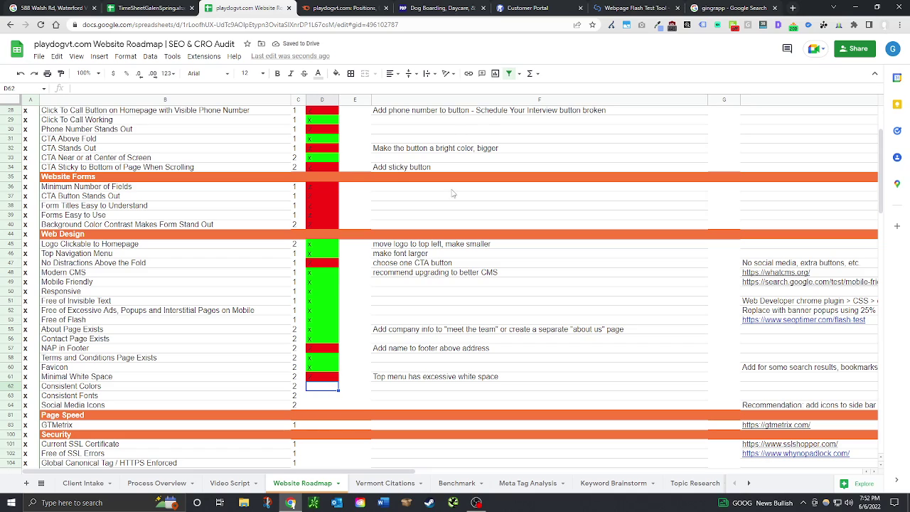
# Step: Open the playdogvt.com homepage and examine it from header to footer for consistent colors and fonts
pyautogui.click(345, 7)
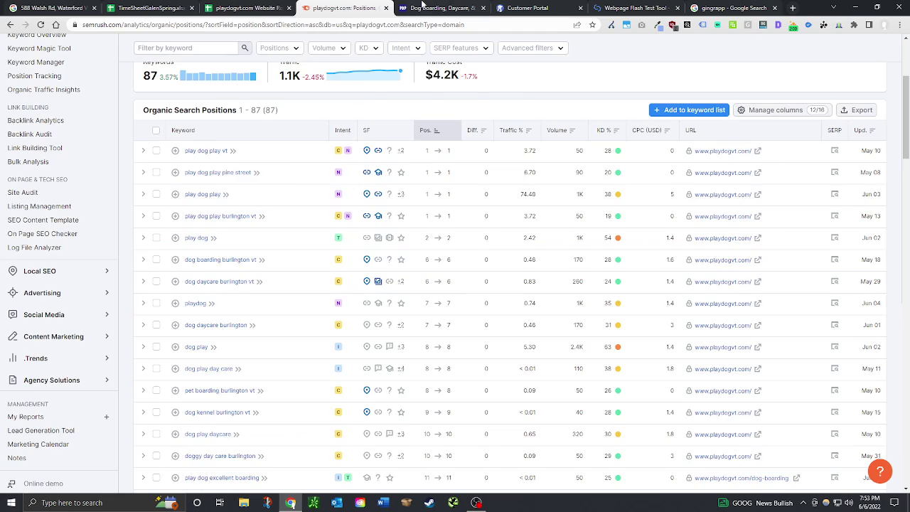
pyautogui.click(442, 8)
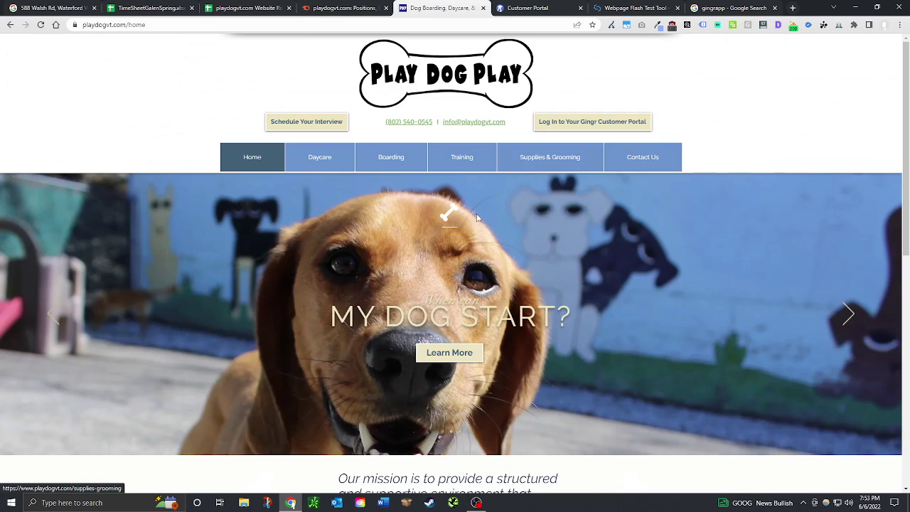
pyautogui.scroll(-8, 477, 284)
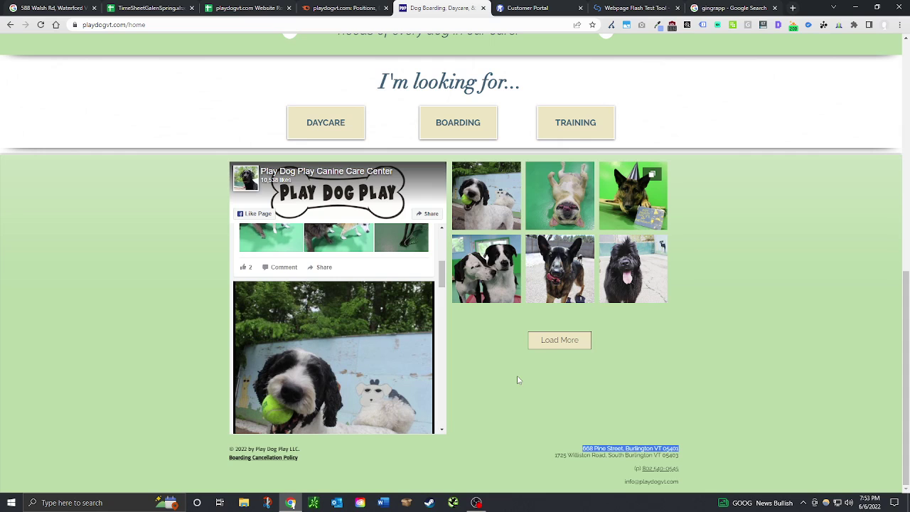
pyautogui.scroll(10, 511, 382)
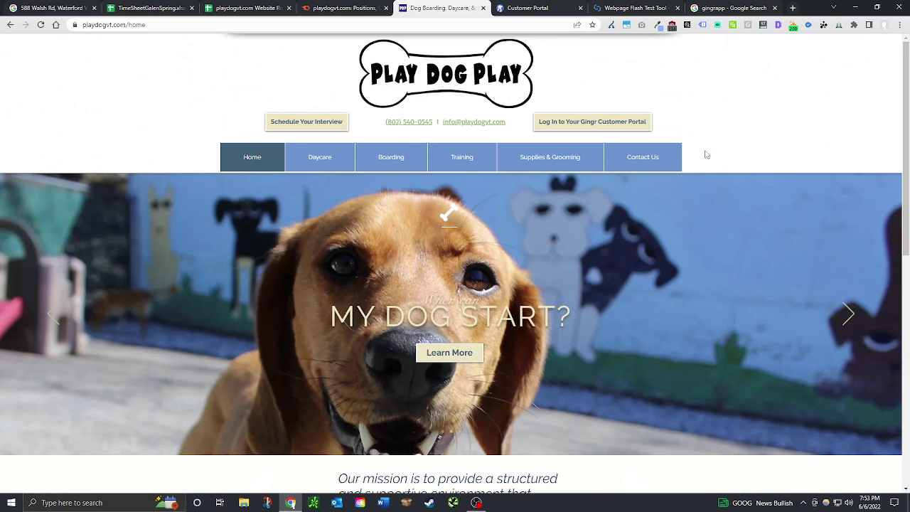
pyautogui.moveTo(642, 156)
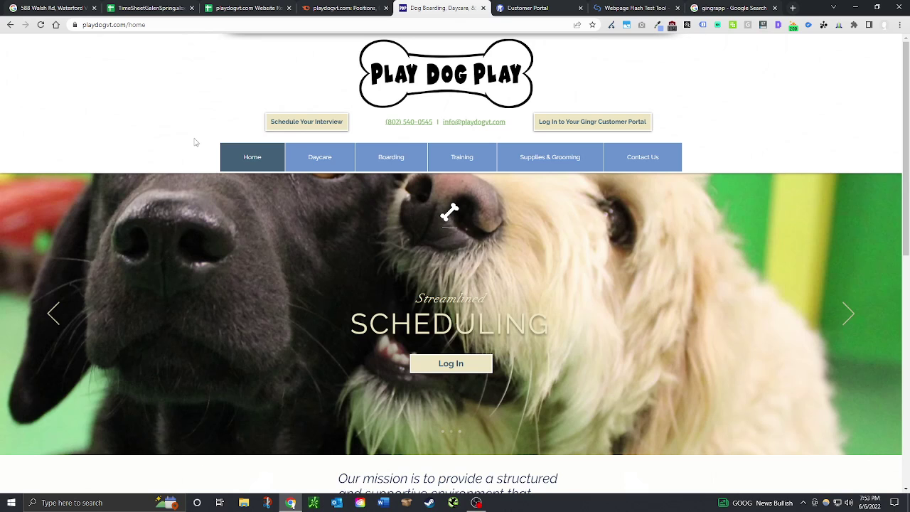
pyautogui.scroll(-7, 702, 159)
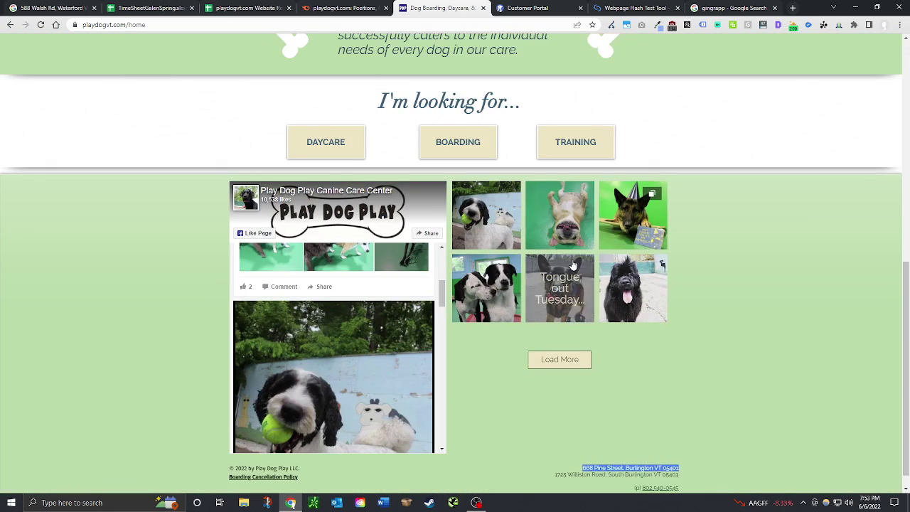
pyautogui.scroll(2, 706, 228)
pyautogui.scroll(5, 706, 229)
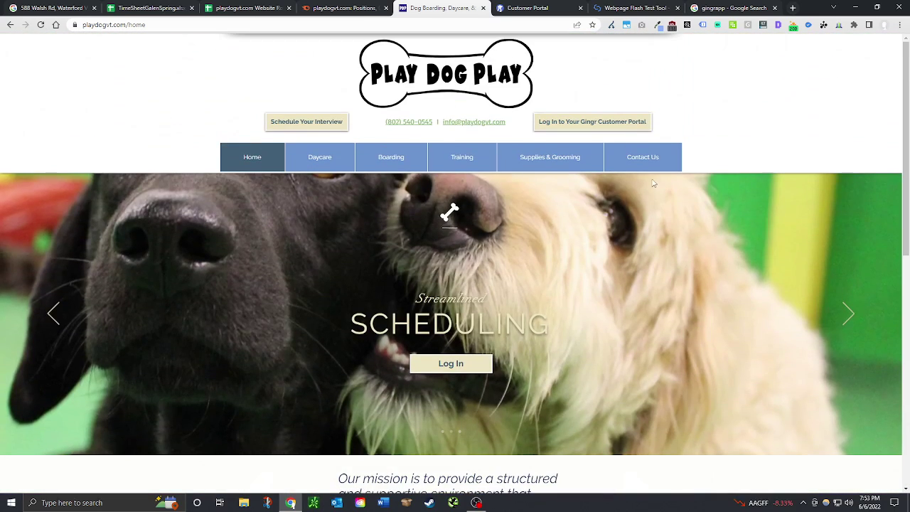
pyautogui.scroll(-8, 705, 215)
pyautogui.scroll(-1, 704, 215)
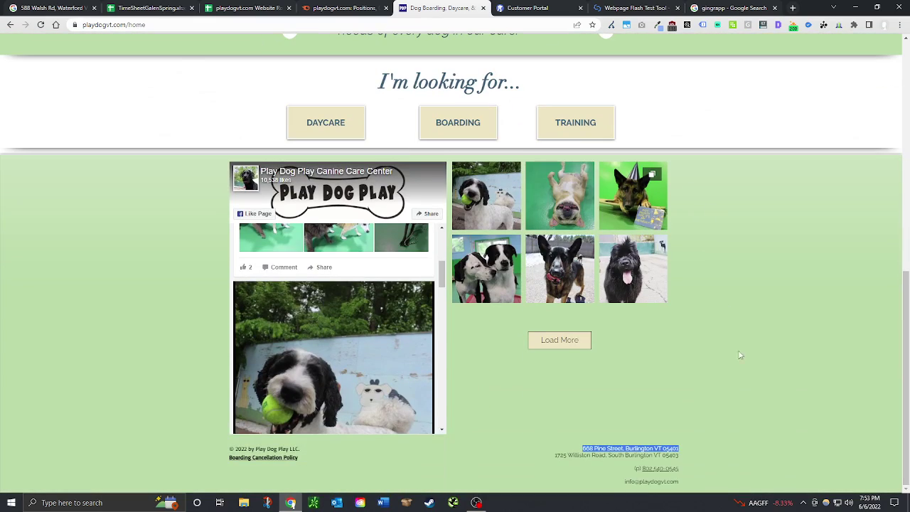
pyautogui.scroll(10, 712, 384)
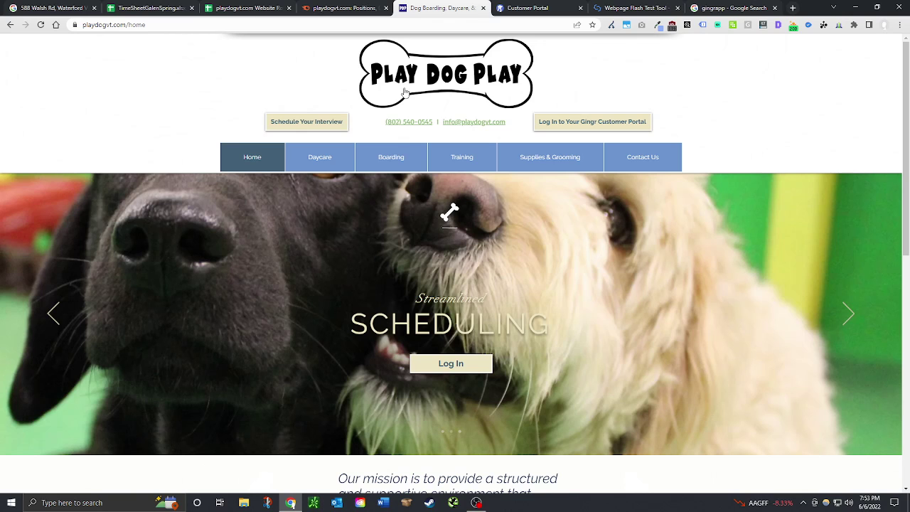
pyautogui.scroll(-5, 595, 287)
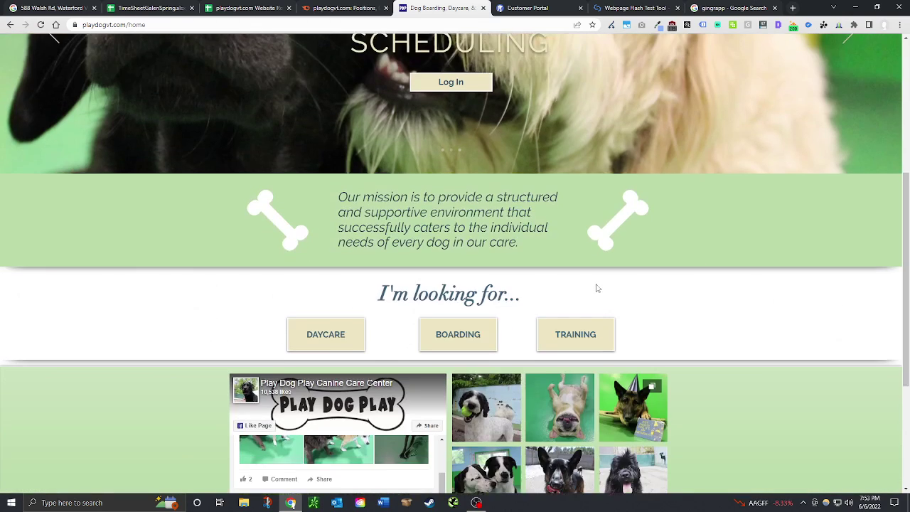
pyautogui.scroll(3, 529, 276)
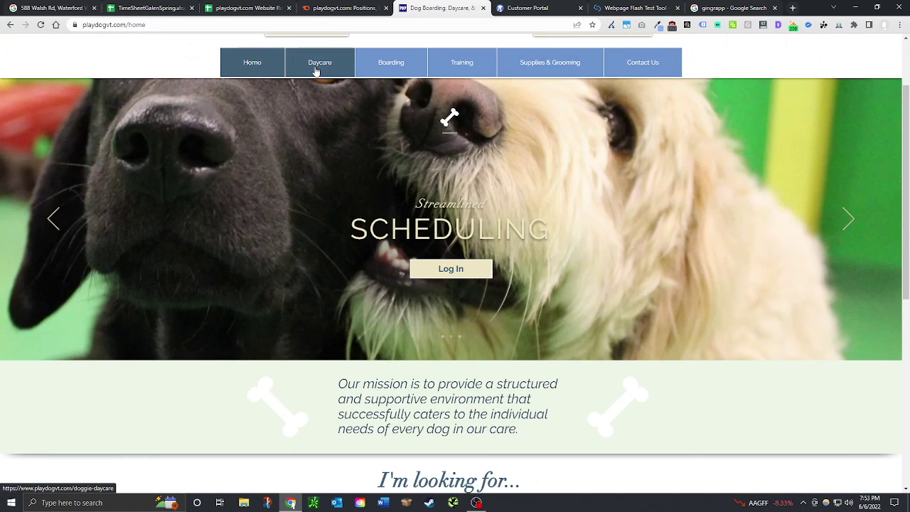
pyautogui.scroll(-3, 530, 334)
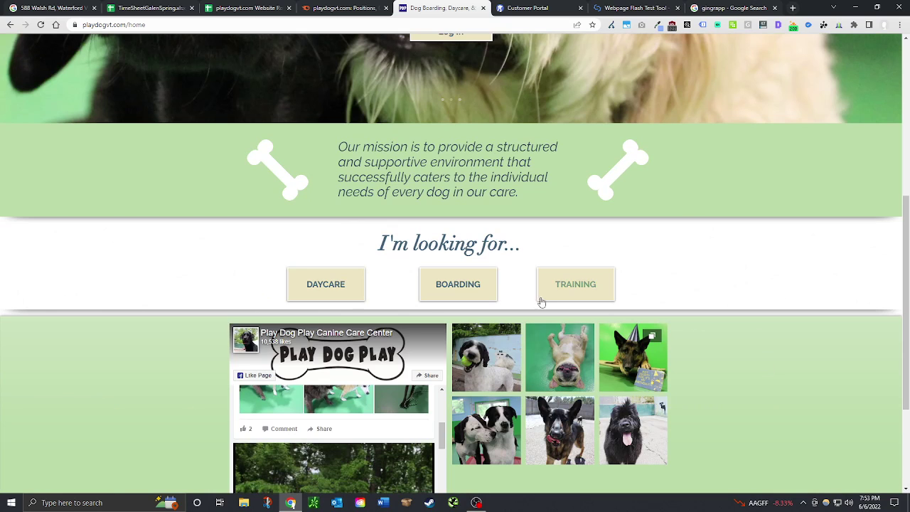
pyautogui.scroll(4, 469, 280)
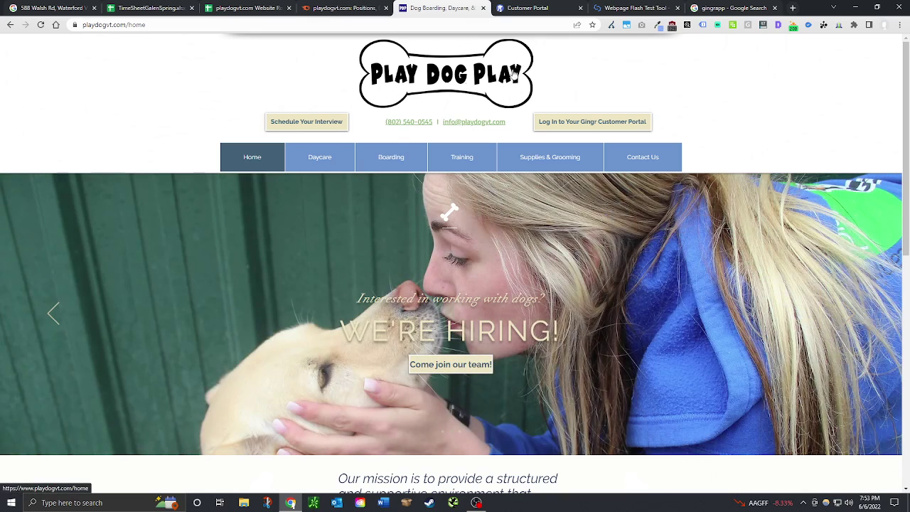
# Step: Return to the roadmap sheet and mark both Consistent Colors and Consistent Fonts with x
pyautogui.click(236, 7)
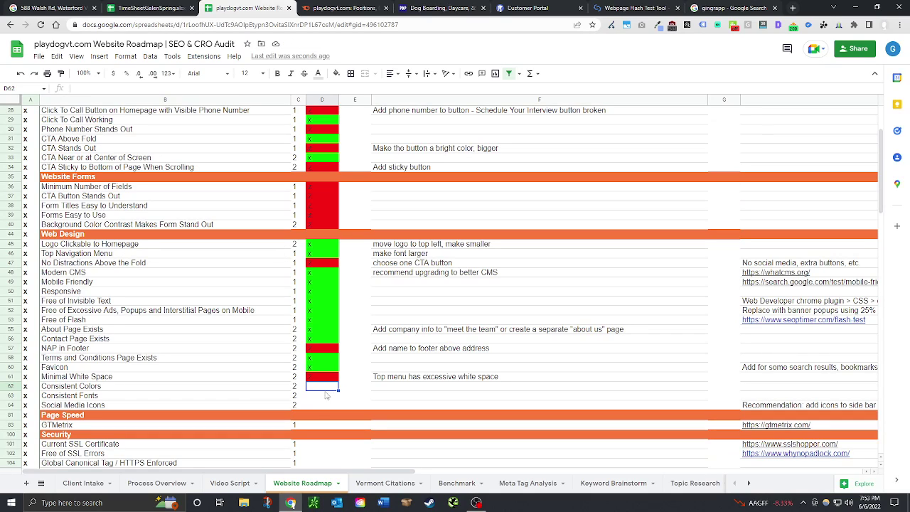
pyautogui.write('x')
pyautogui.press('Return')
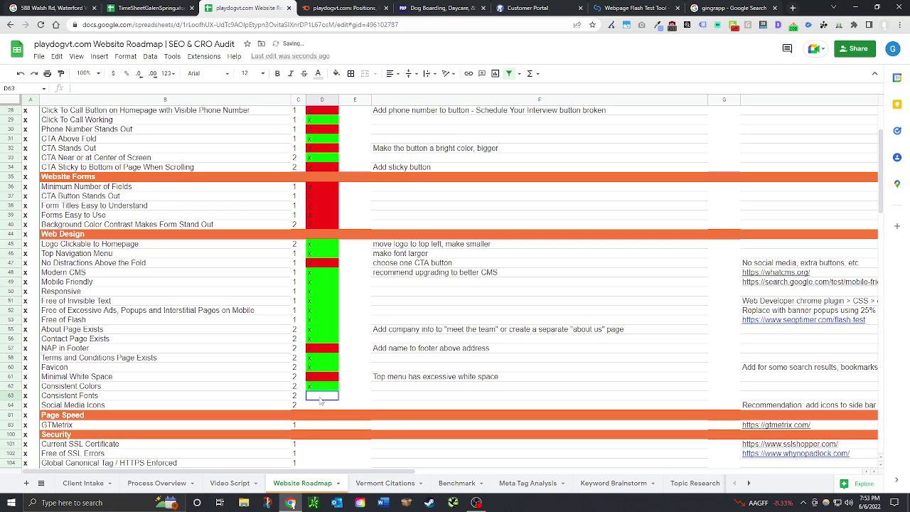
pyautogui.write('x')
# Step: Check the lower part of the homepage for social media icons, browsing the Facebook feed and loading more gallery photos
pyautogui.click(441, 8)
pyautogui.scroll(-15, 541, 328)
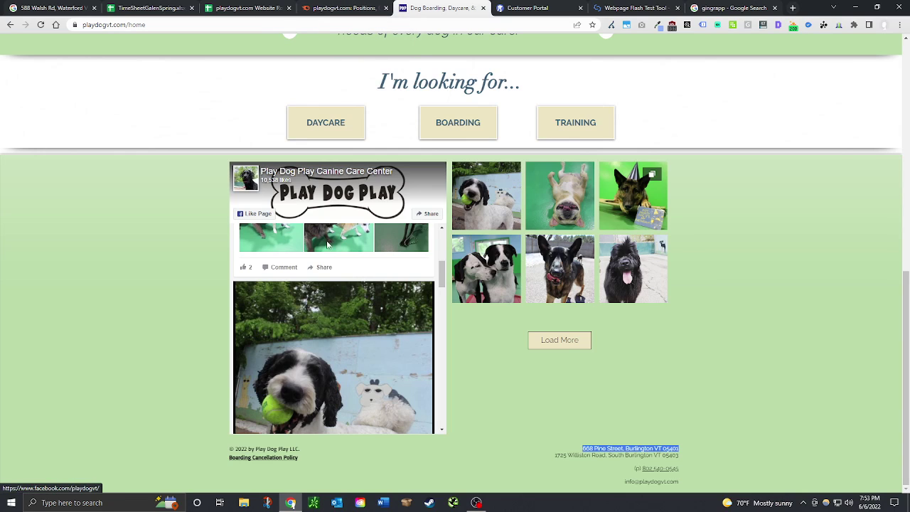
pyautogui.scroll(-2, 391, 359)
pyautogui.scroll(-4, 380, 304)
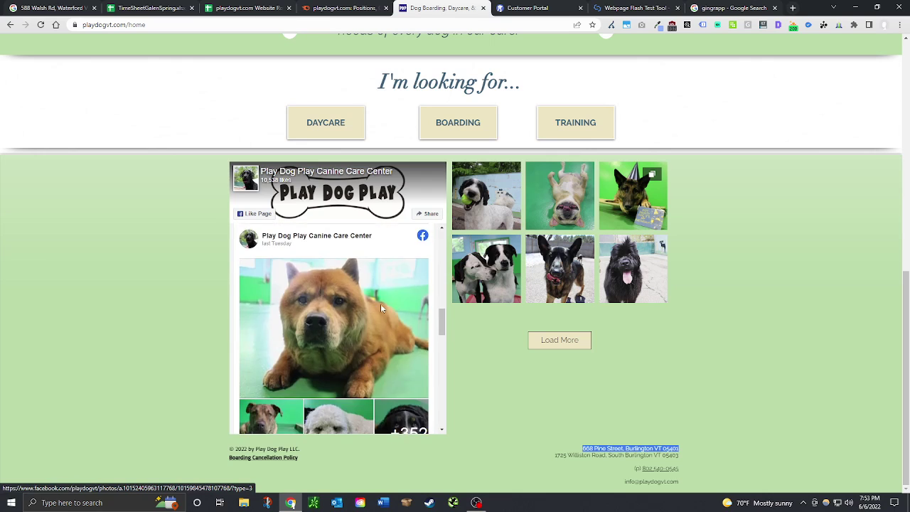
pyautogui.scroll(-2, 444, 324)
pyautogui.moveTo(445, 325); pyautogui.dragTo(442, 238)
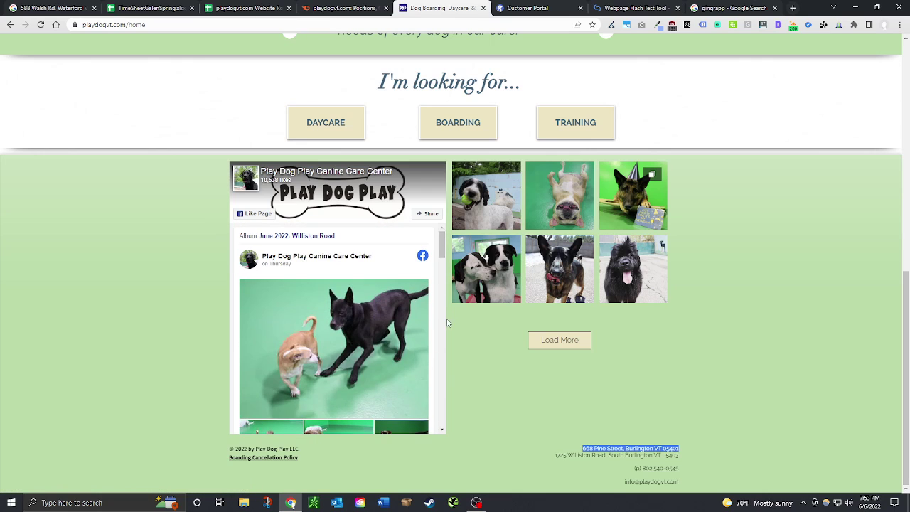
pyautogui.click(546, 341)
pyautogui.scroll(-1, 512, 404)
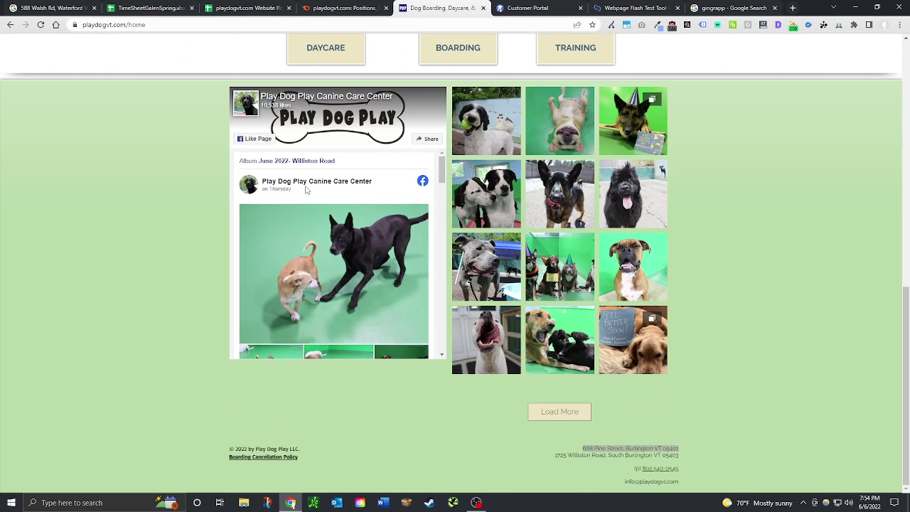
pyautogui.scroll(1, 306, 190)
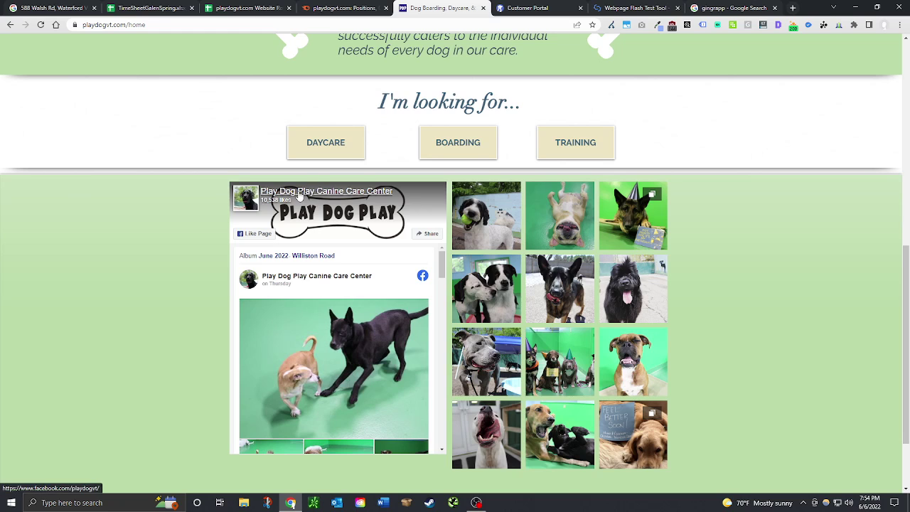
# Step: Mark Social Media Icons as failed in the roadmap sheet and note "Add social media links to footer or side bar"
pyautogui.click(331, 6)
pyautogui.click(242, 8)
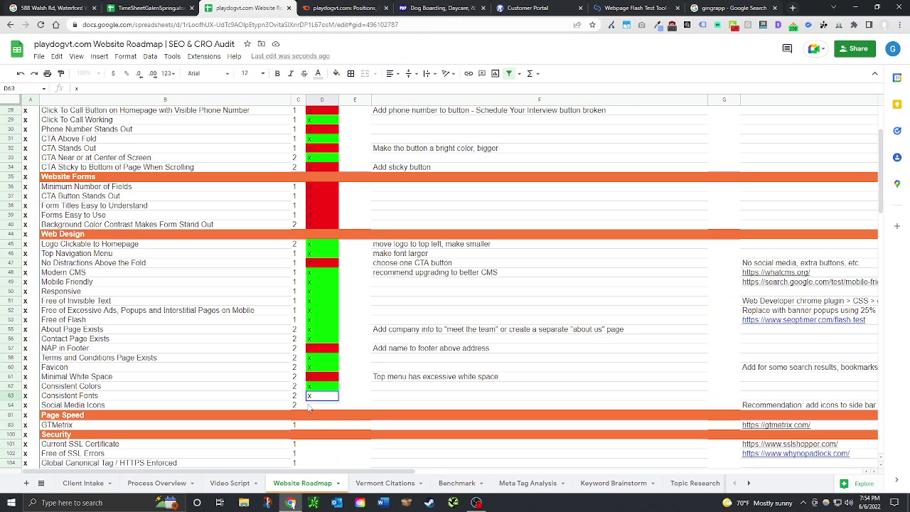
pyautogui.write('x')
pyautogui.click(309, 407)
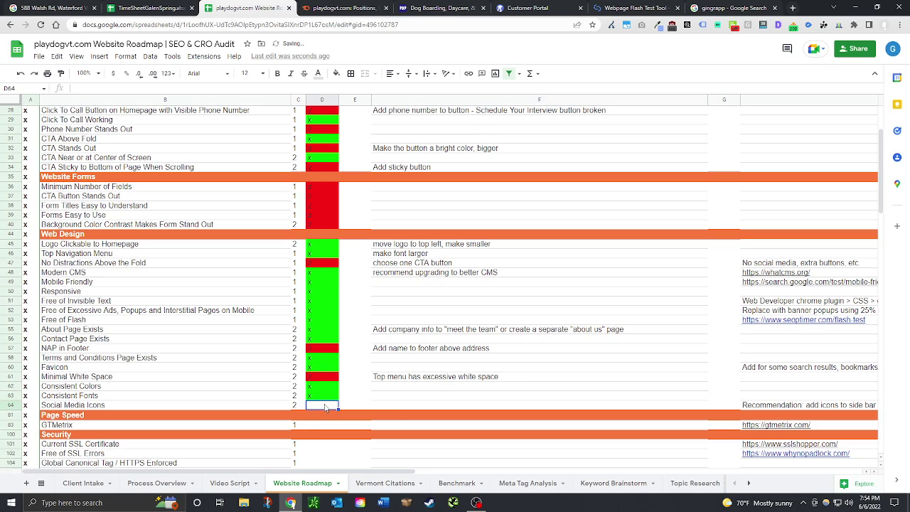
pyautogui.click(396, 407)
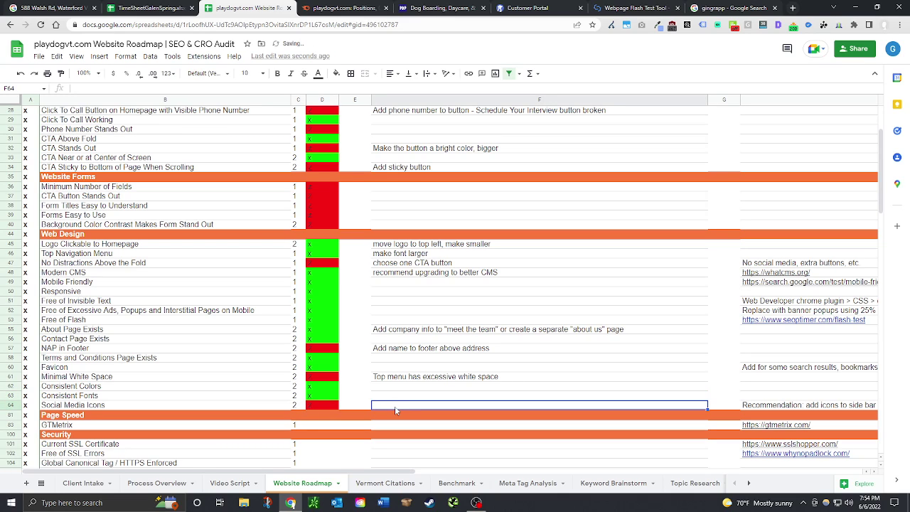
pyautogui.write('Add social medi')
pyautogui.press('BackSpace')
pyautogui.write('edi')
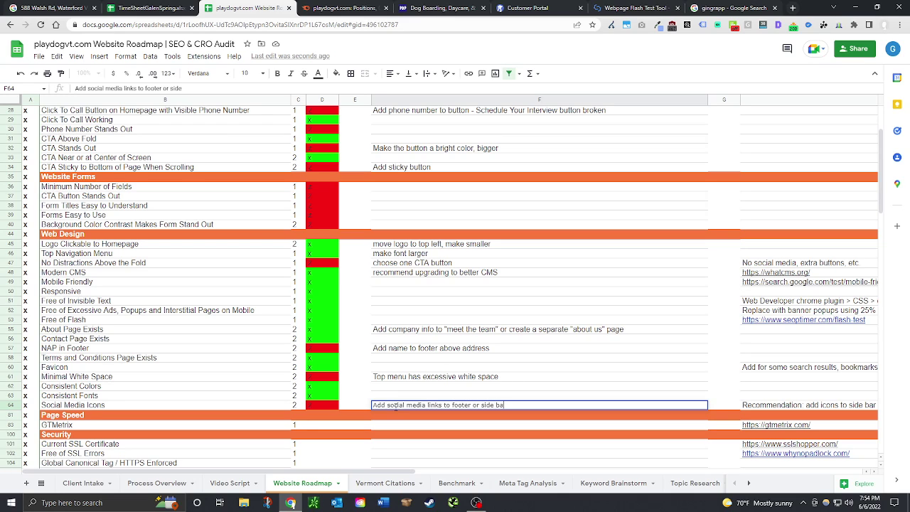
pyautogui.write('r')
pyautogui.press('Return')
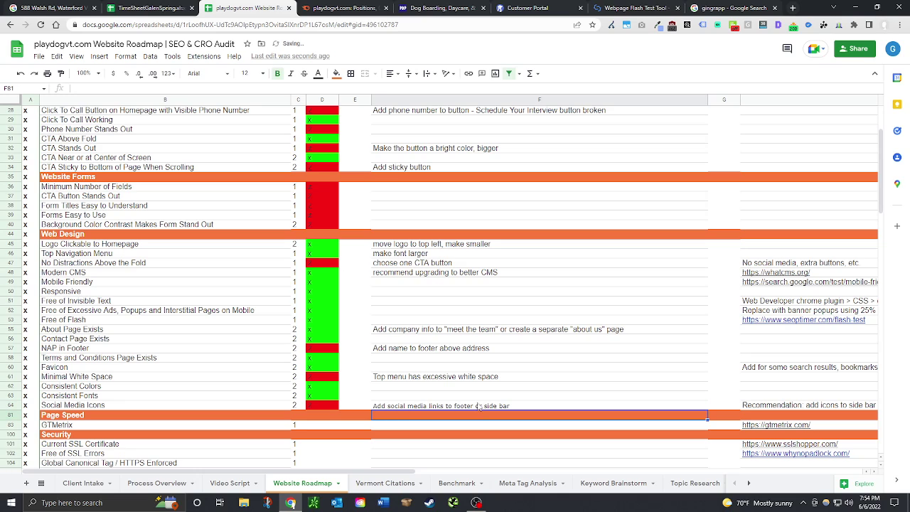
# Step: Replace "links" with "icons" in the Social Media Icons note
pyautogui.doubleClick(435, 405)
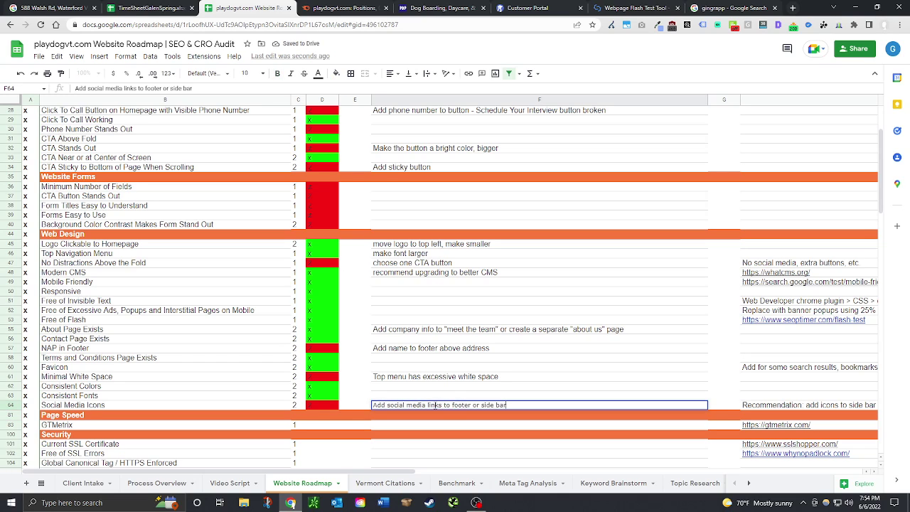
pyautogui.moveTo(428, 405); pyautogui.dragTo(442, 405)
pyautogui.write('icons')
pyautogui.press('Return')
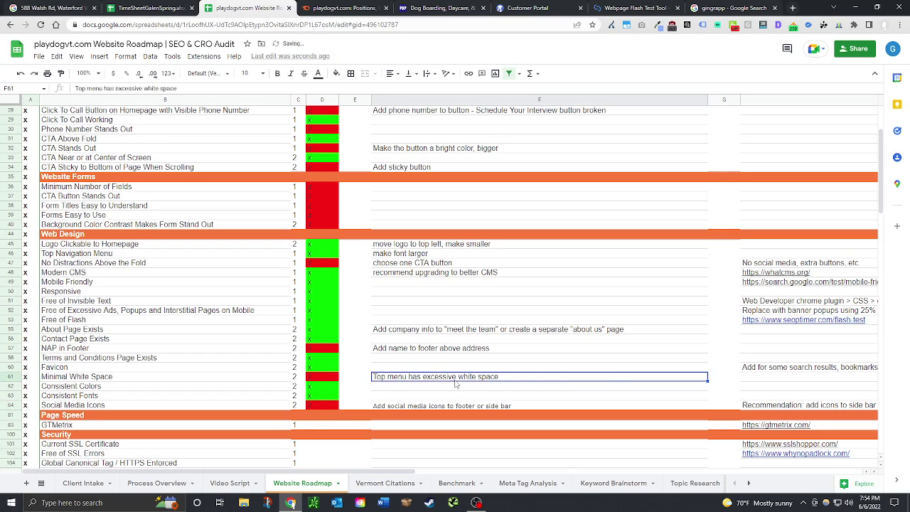
# Step: Apply only the formatting of the Minimal White Space note to the Social Media Icons note
pyautogui.rightClick(444, 404)
pyautogui.moveTo(544, 177)
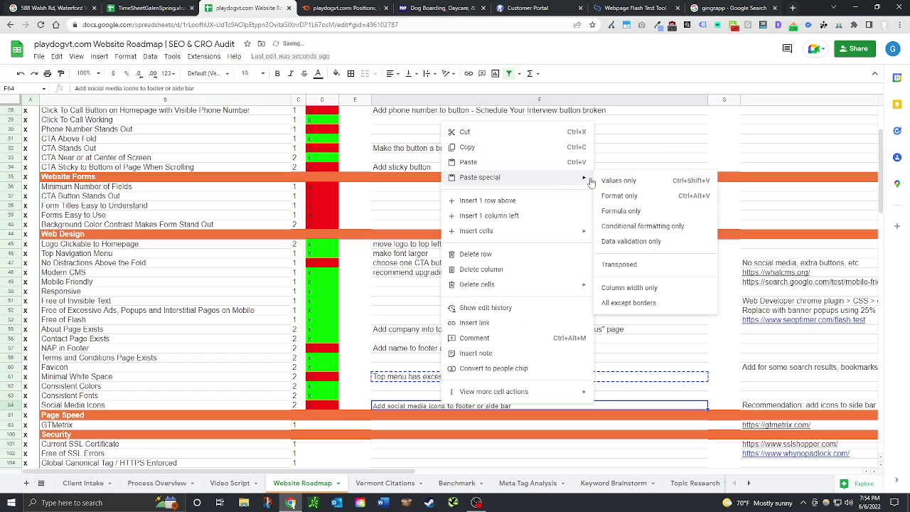
pyautogui.click(619, 196)
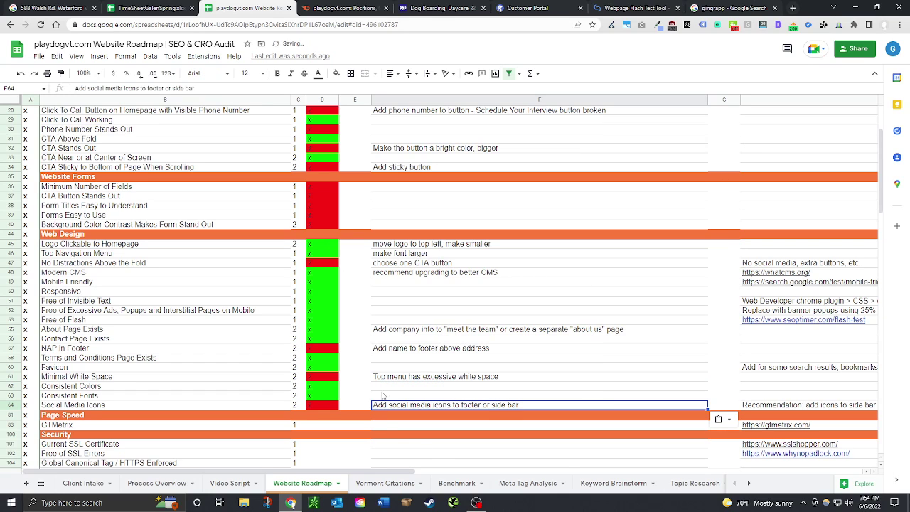
# Step: Review the remaining roadmap criteria, then re-examine the playdogvt.com homepage's overall design from header to footer
pyautogui.scroll(-2, 478, 333)
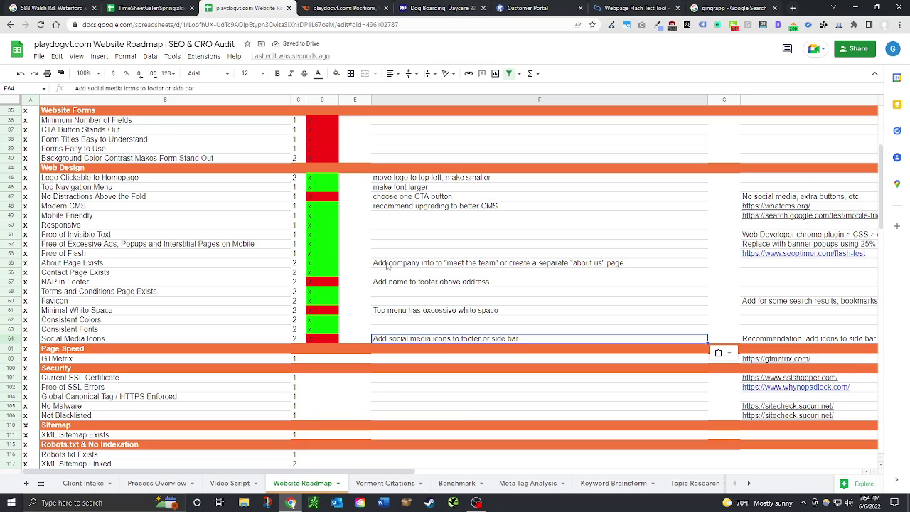
pyautogui.scroll(-1, 398, 259)
pyautogui.scroll(-1, 431, 237)
pyautogui.click(449, 7)
pyautogui.scroll(3, 411, 226)
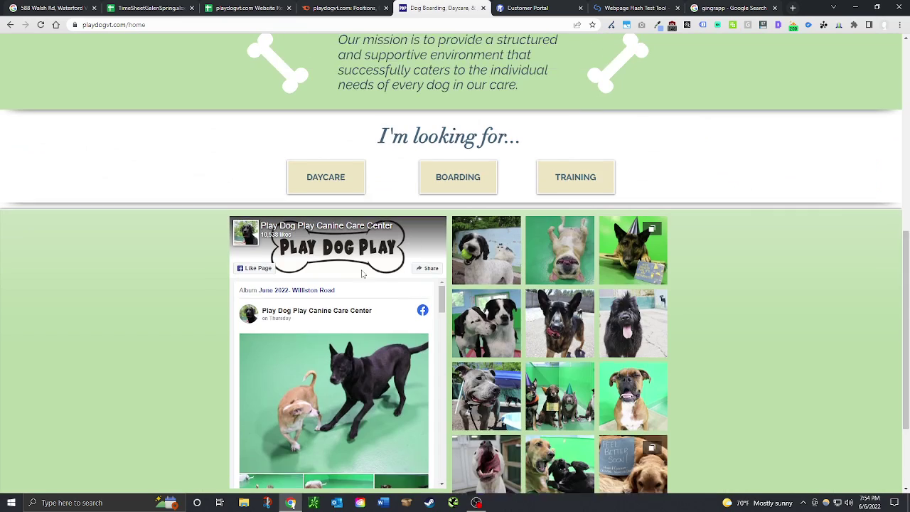
pyautogui.scroll(4, 474, 212)
pyautogui.scroll(-7, 439, 225)
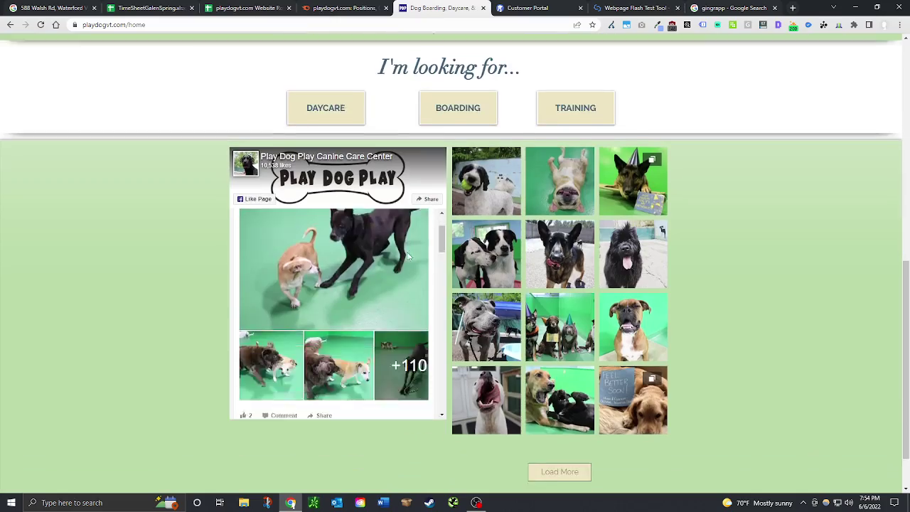
pyautogui.scroll(-1, 693, 274)
pyautogui.scroll(10, 649, 263)
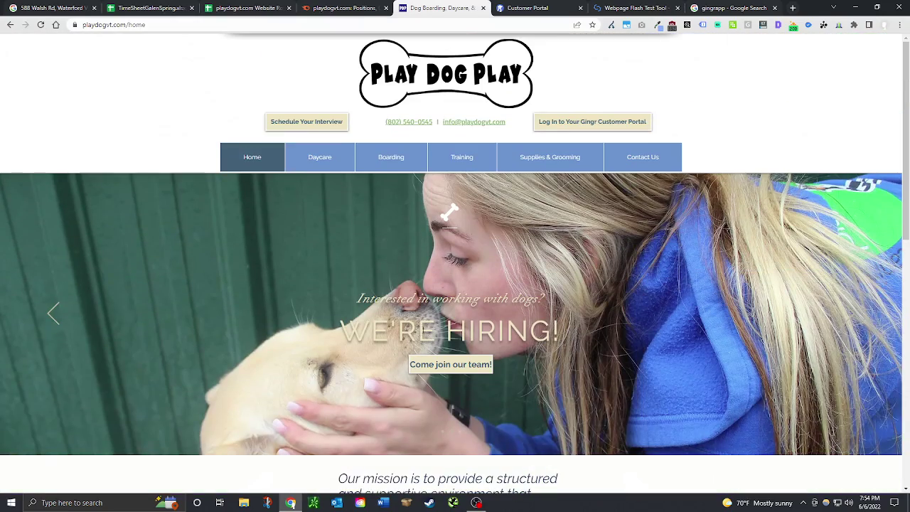
# Step: Examine the content and layout of the site's Training, Boarding, and Supplies & Grooming pages
pyautogui.click(454, 159)
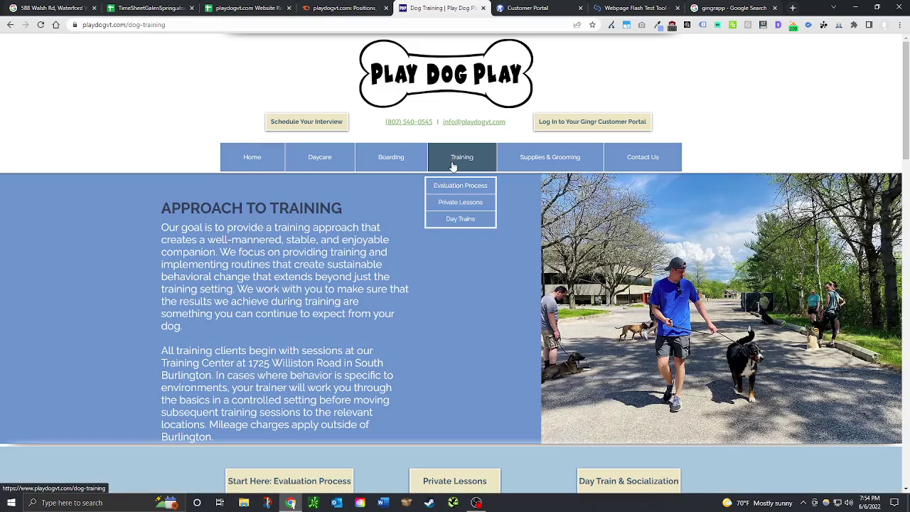
pyautogui.scroll(-10, 398, 306)
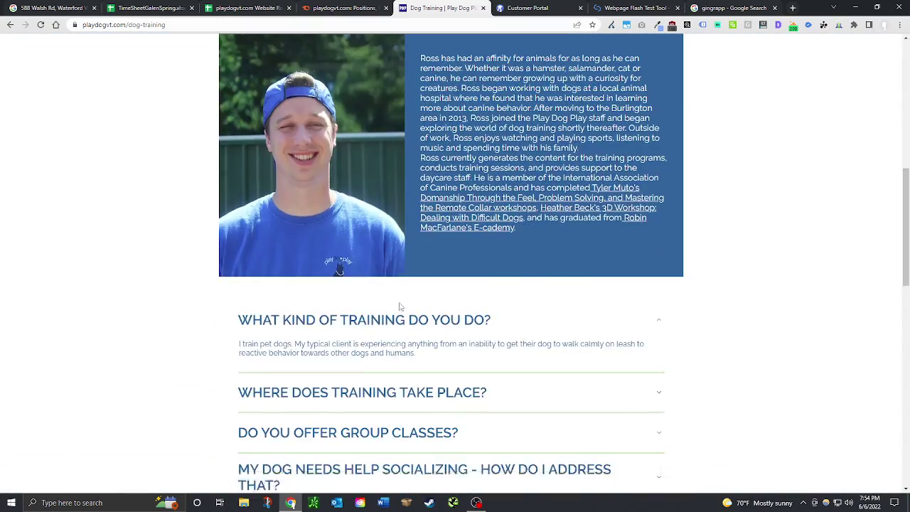
pyautogui.scroll(10, 401, 307)
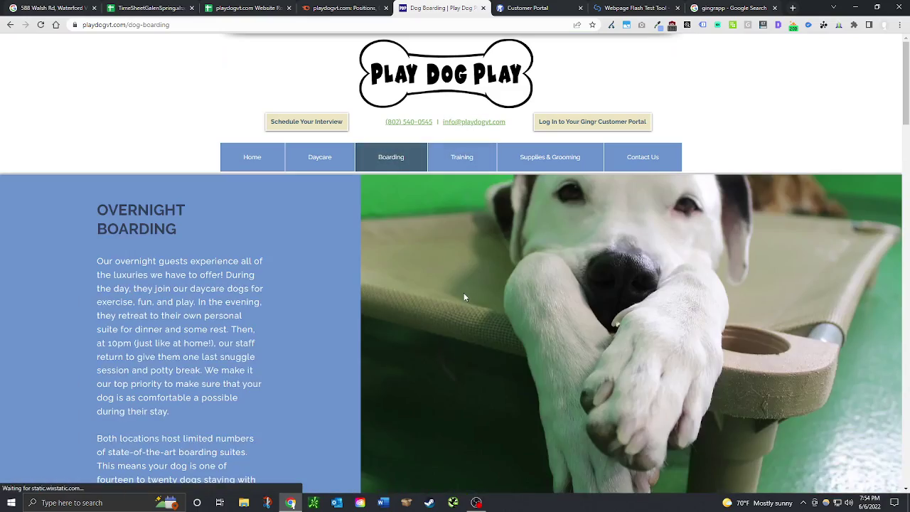
pyautogui.scroll(-5, 464, 298)
pyautogui.scroll(5, 470, 263)
pyautogui.click(538, 163)
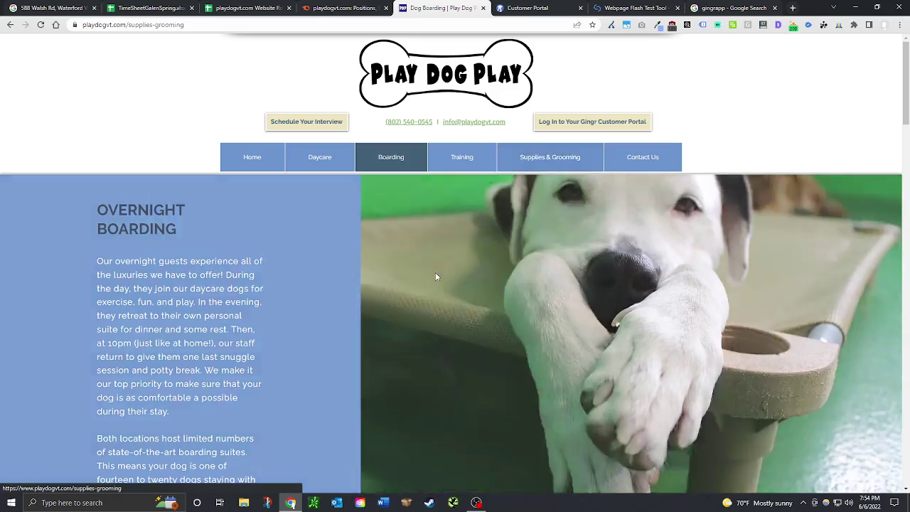
pyautogui.scroll(-4, 435, 281)
pyautogui.scroll(4, 438, 294)
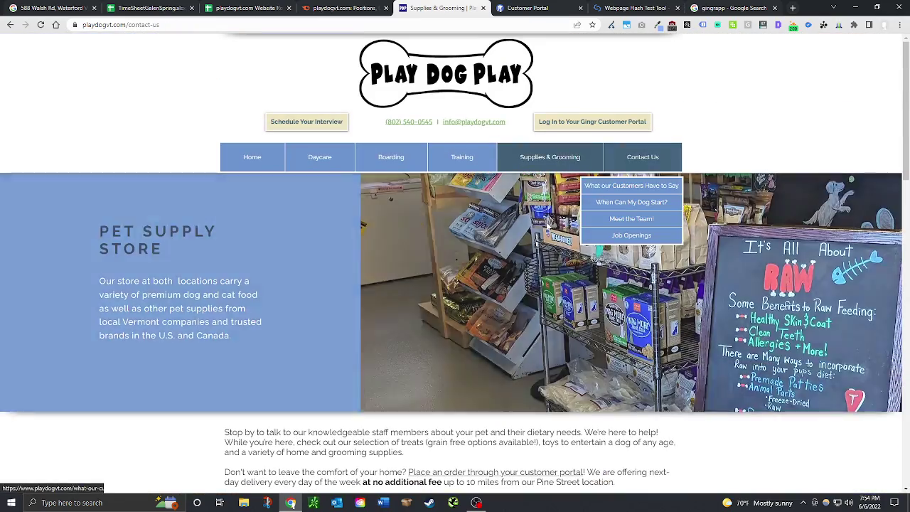
# Step: Open the Contact Us page of the Play Dog Play site and look over its content
pyautogui.click(643, 157)
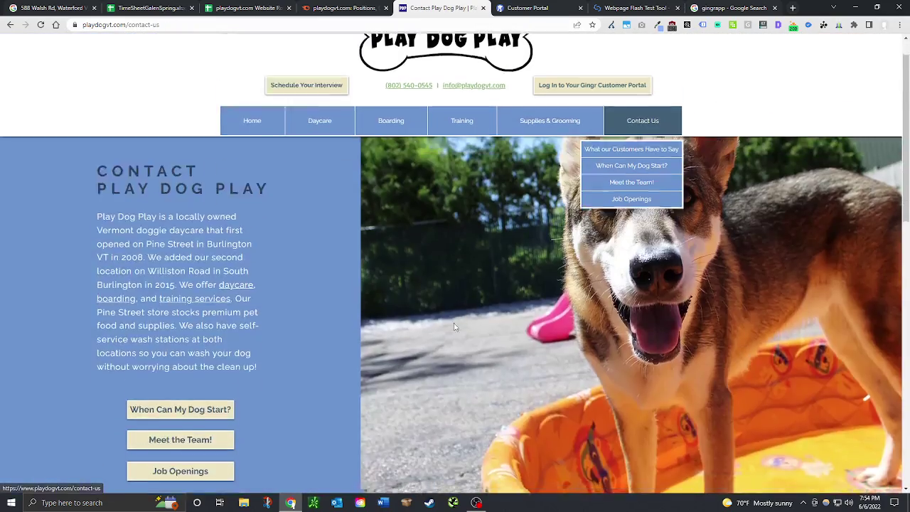
pyautogui.scroll(-3, 455, 323)
pyautogui.scroll(-3, 297, 376)
pyautogui.scroll(6, 298, 376)
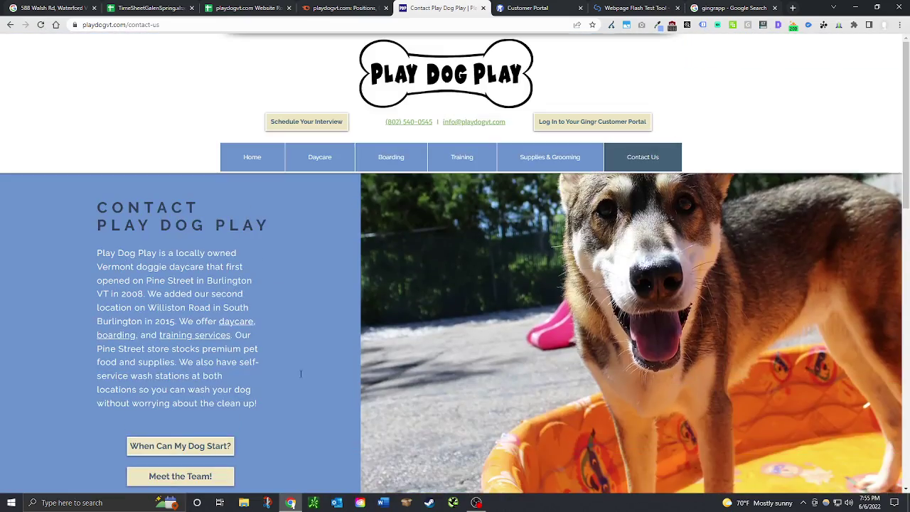
pyautogui.click(242, 8)
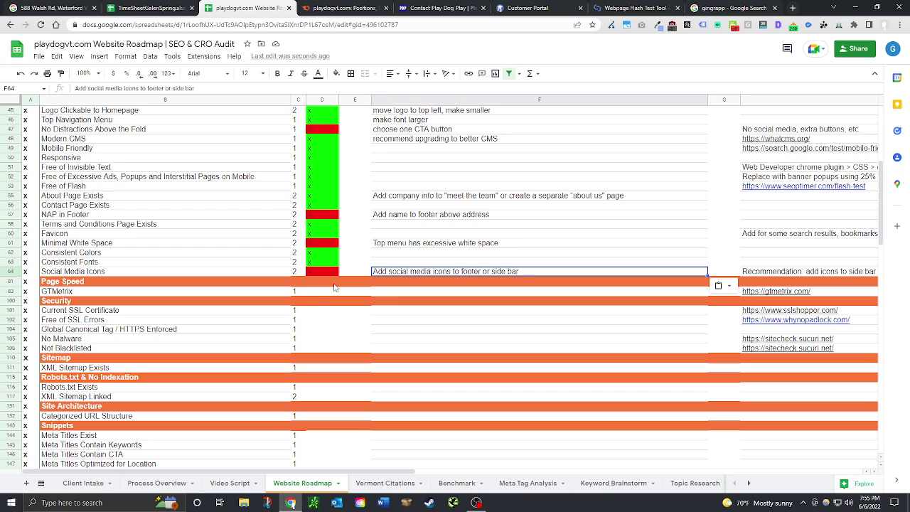
pyautogui.click(762, 294)
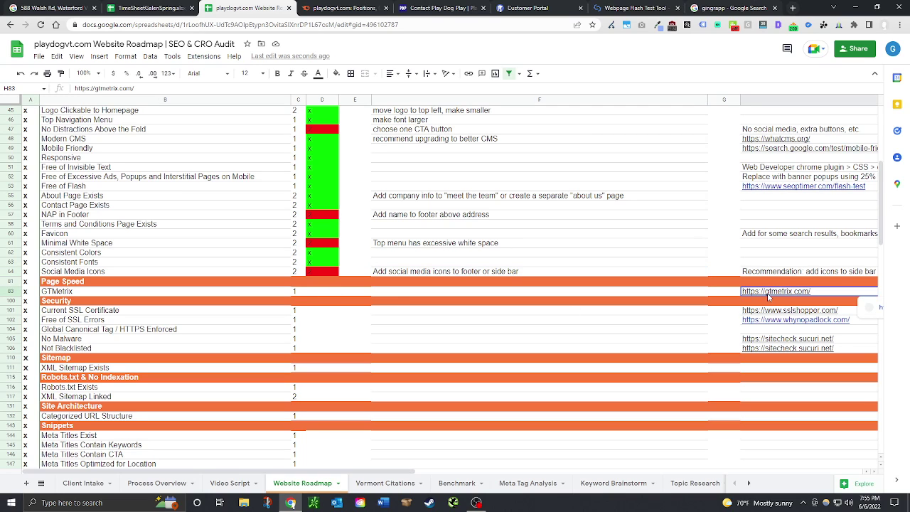
pyautogui.hotkey('ctrl', 'c')
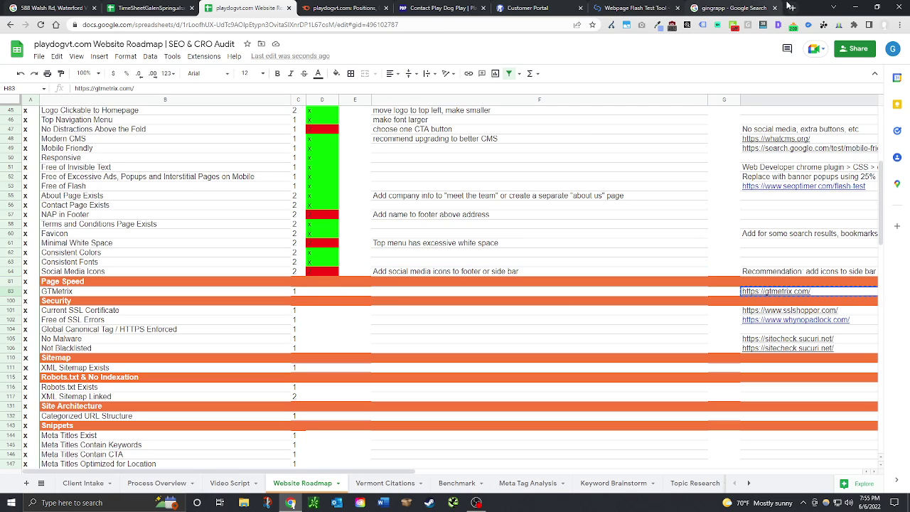
pyautogui.click(729, 8)
pyautogui.click(272, 25)
pyautogui.hotkey('ctrl', 'v')
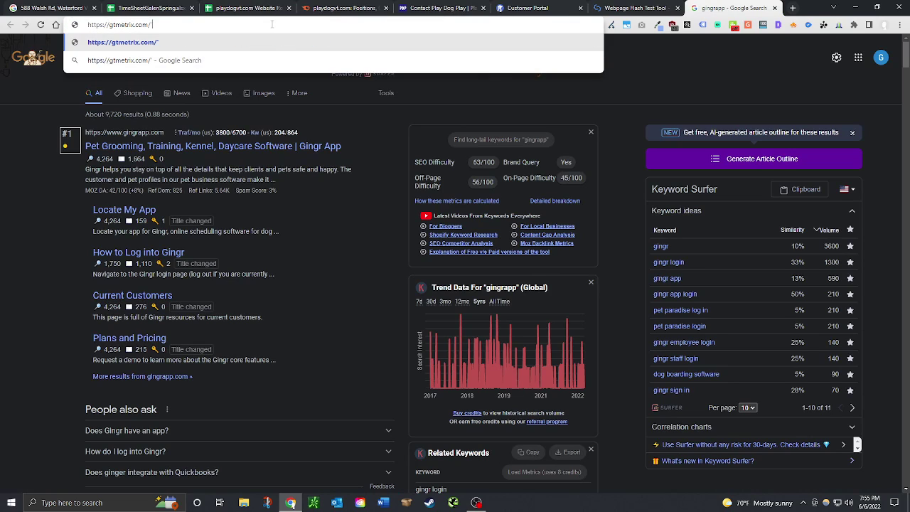
pyautogui.press('Return')
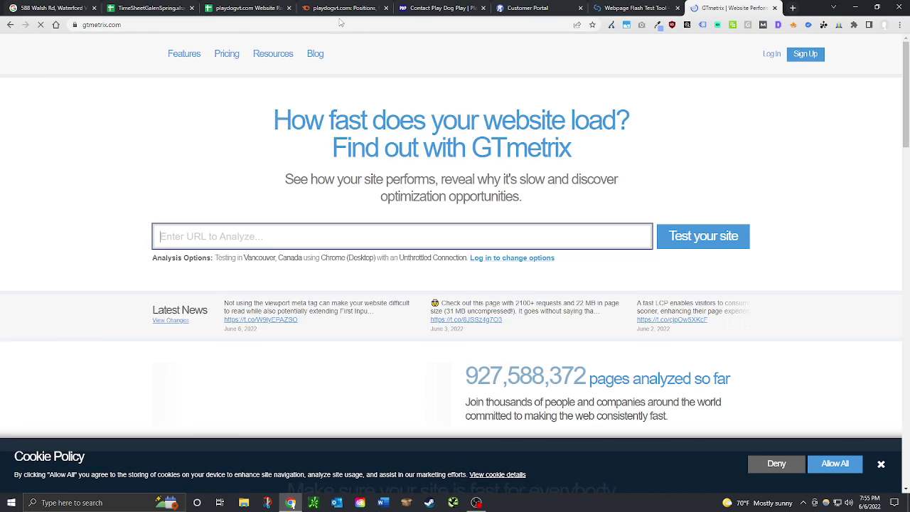
pyautogui.click(445, 7)
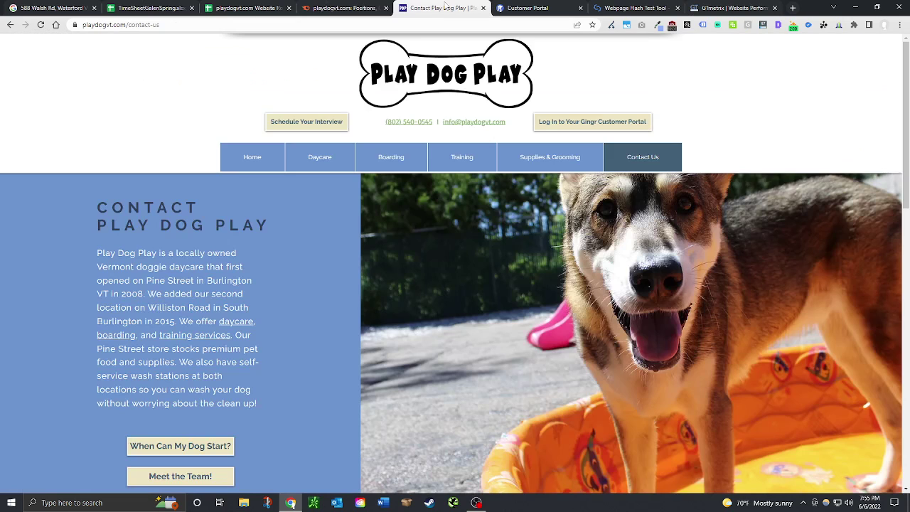
pyautogui.click(118, 25)
pyautogui.click(132, 25)
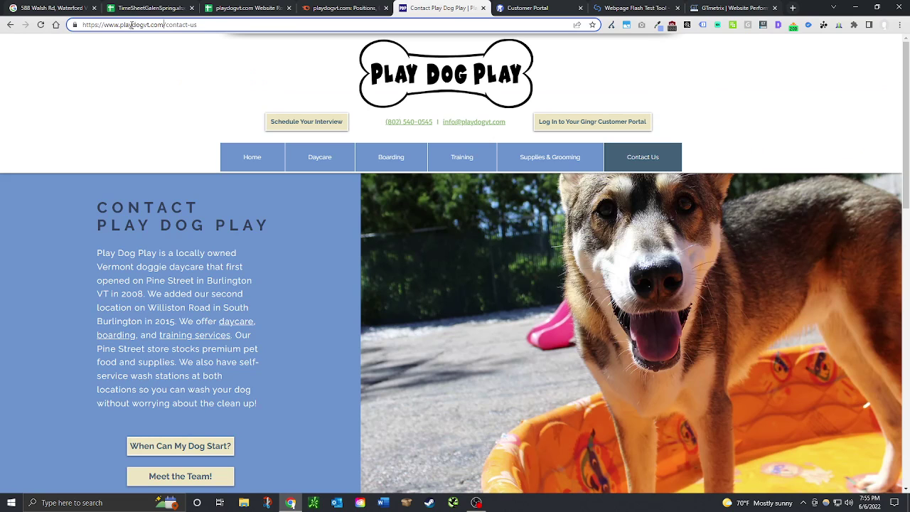
pyautogui.moveTo(165, 25); pyautogui.dragTo(83, 24)
pyautogui.hotkey('ctrl', 'c')
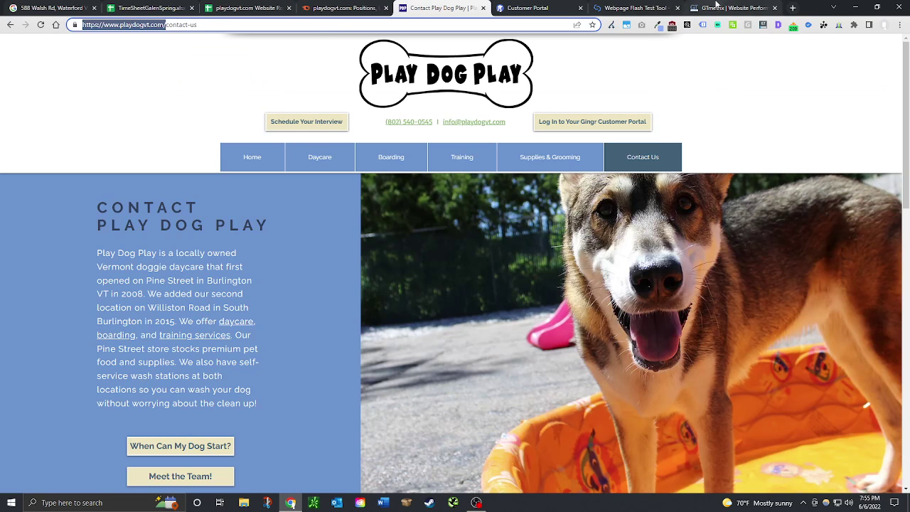
pyautogui.click(732, 8)
pyautogui.click(498, 237)
pyautogui.hotkey('ctrl', 'v')
pyautogui.click(686, 235)
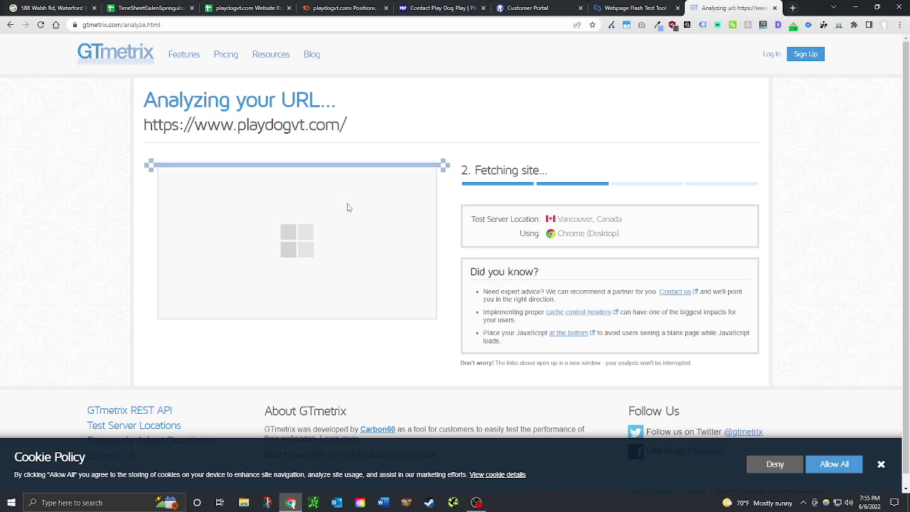
# Step: Check the Play Dog Play site's connection security information and mark Current SSL Certificate with an x in the roadmap sheet
pyautogui.click(235, 8)
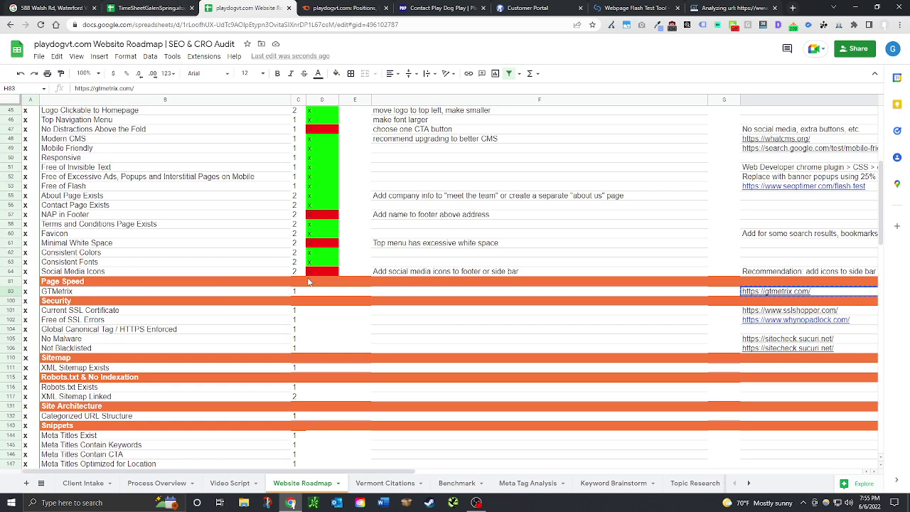
pyautogui.click(441, 8)
pyautogui.click(73, 25)
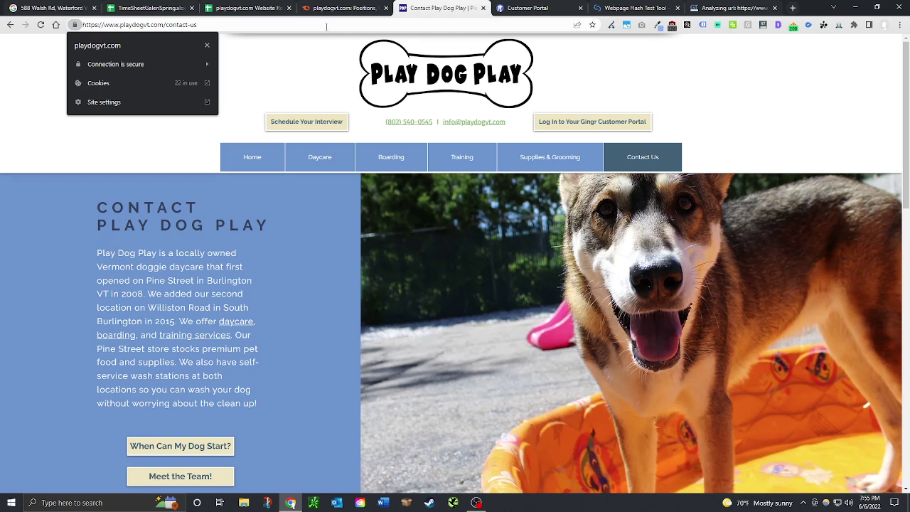
pyautogui.click(246, 7)
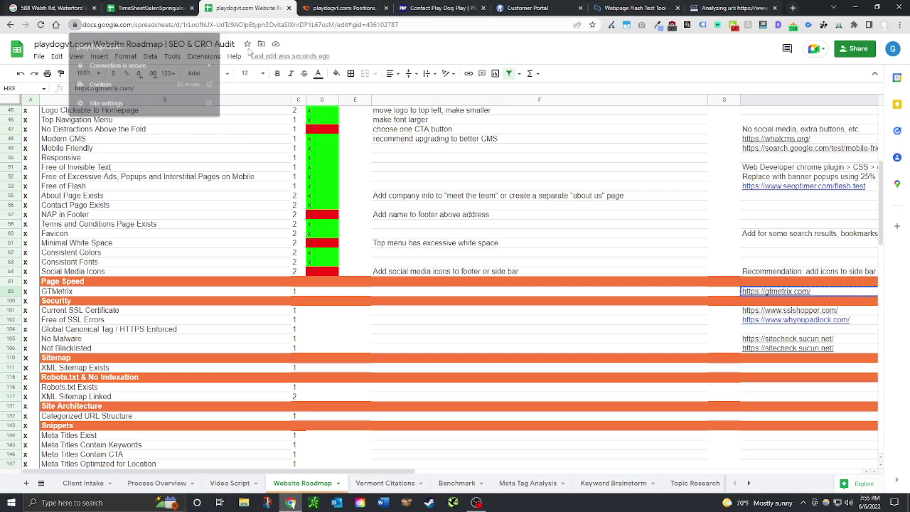
pyautogui.click(321, 310)
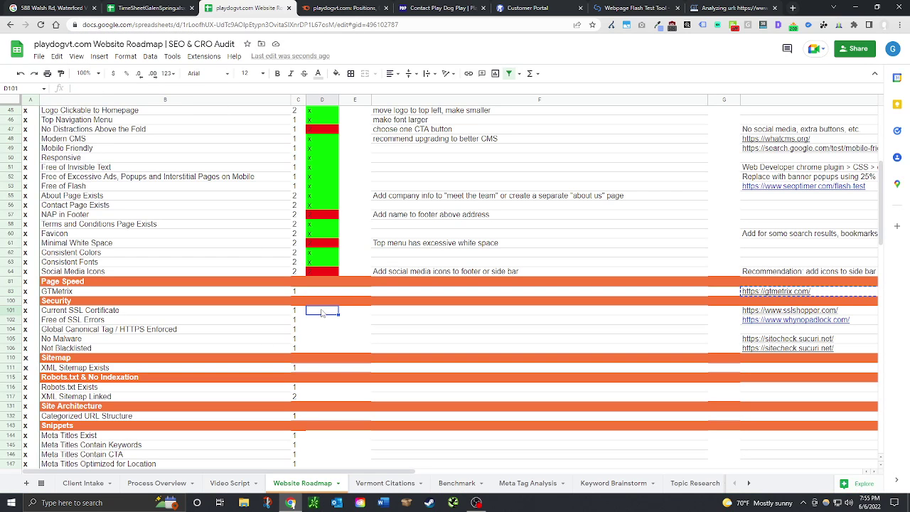
pyautogui.write('x')
pyautogui.press('Return')
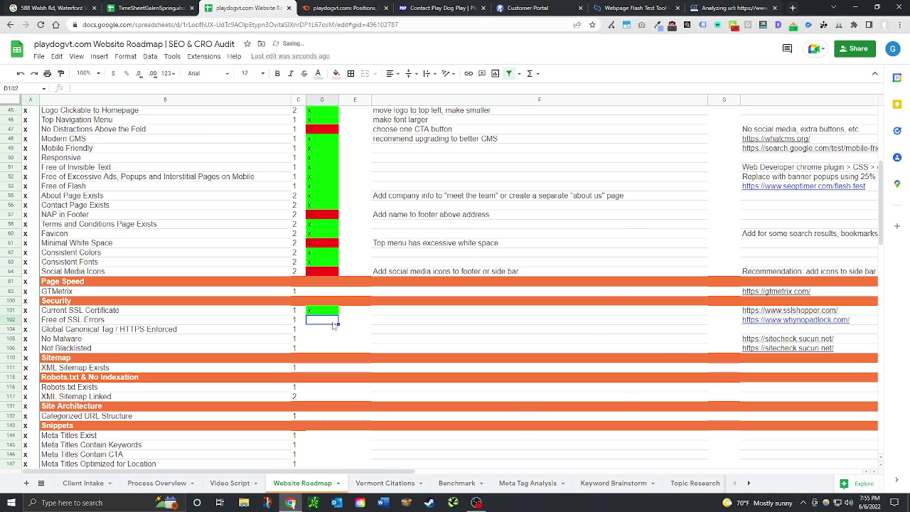
# Step: Inspect the site's full HTTPS address and mark Free of SSL Errors and Global Canonical Tag / HTTPS Enforced with an x in the roadmap
pyautogui.click(437, 7)
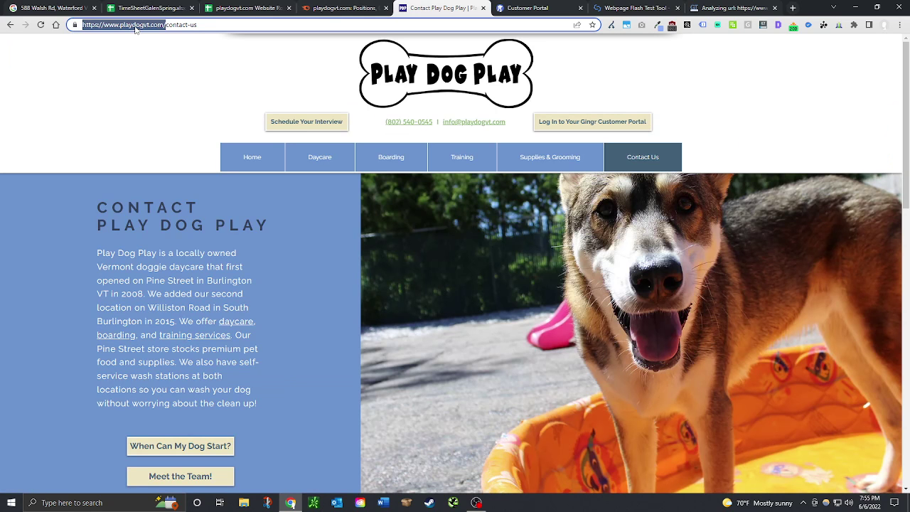
pyautogui.click(99, 25)
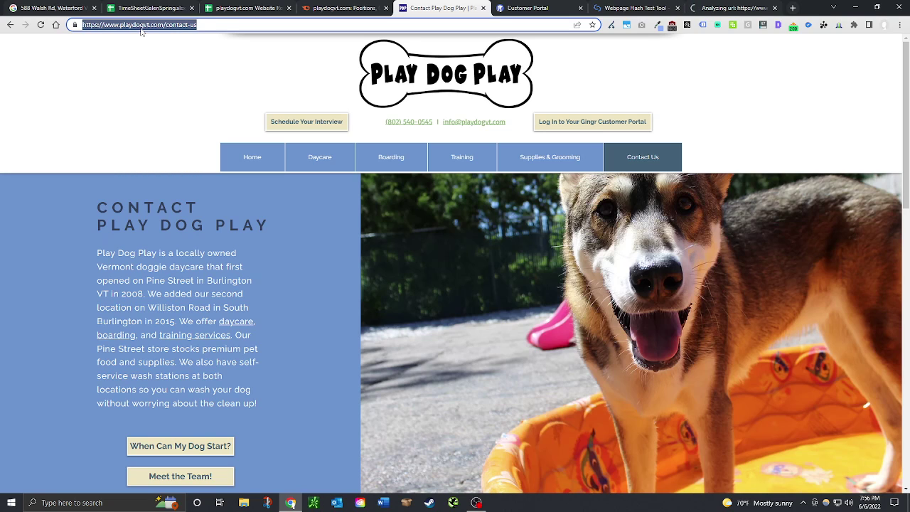
pyautogui.click(141, 28)
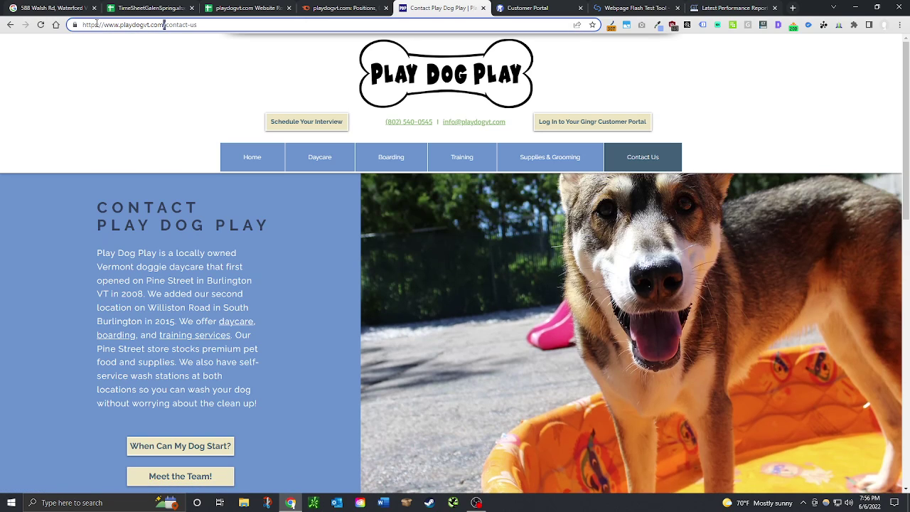
pyautogui.click(245, 7)
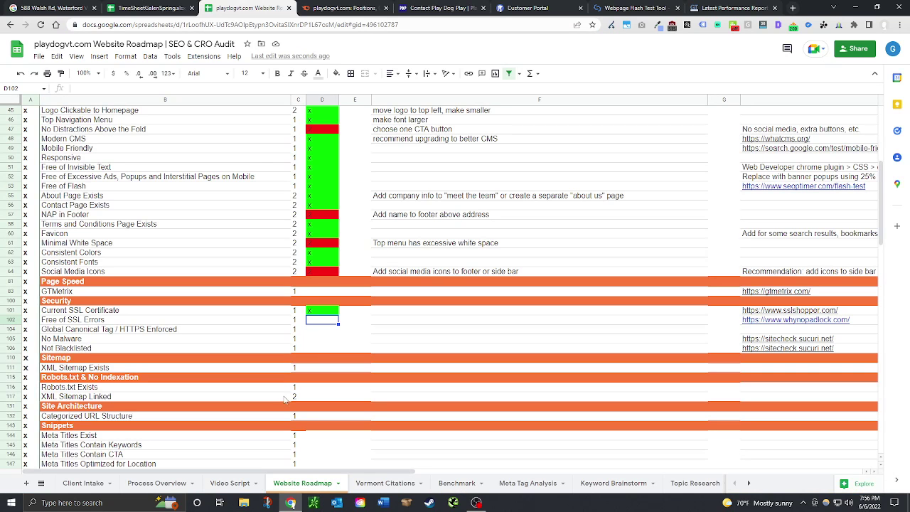
pyautogui.write('x')
pyautogui.press('Return')
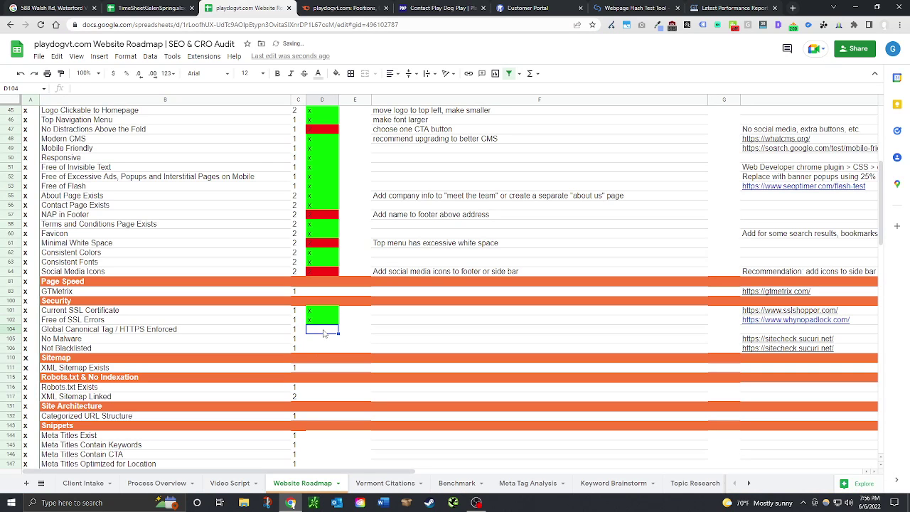
pyautogui.write('x')
pyautogui.press('Return')
pyautogui.click(800, 339)
pyautogui.hotkey('ctrl', 'c')
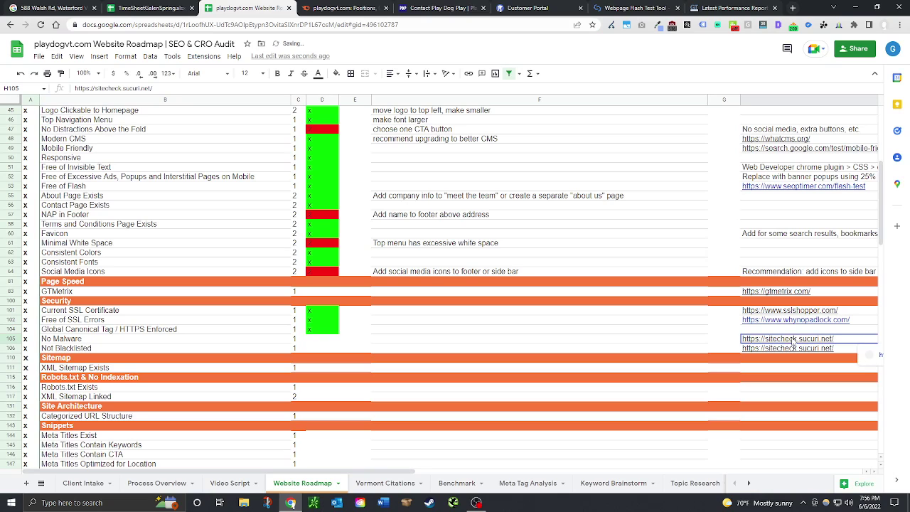
pyautogui.click(793, 8)
pyautogui.hotkey('ctrl', 'v')
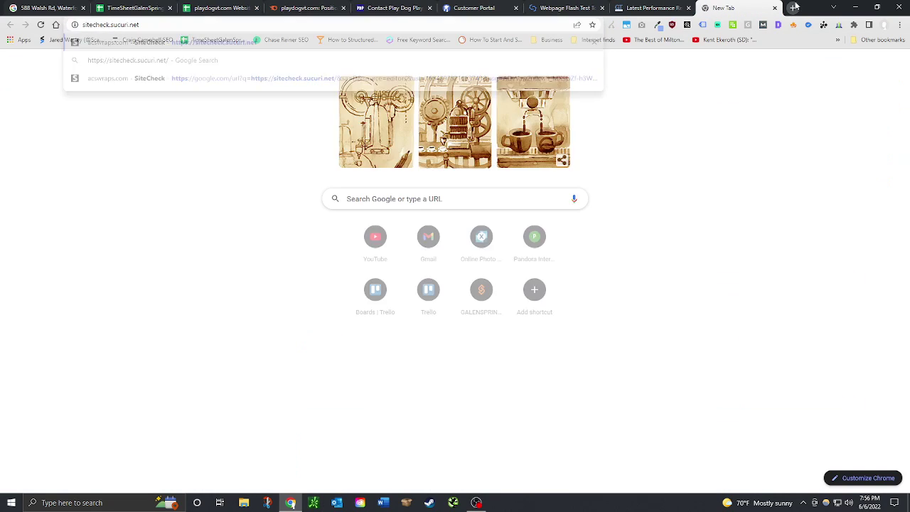
pyautogui.press('Return')
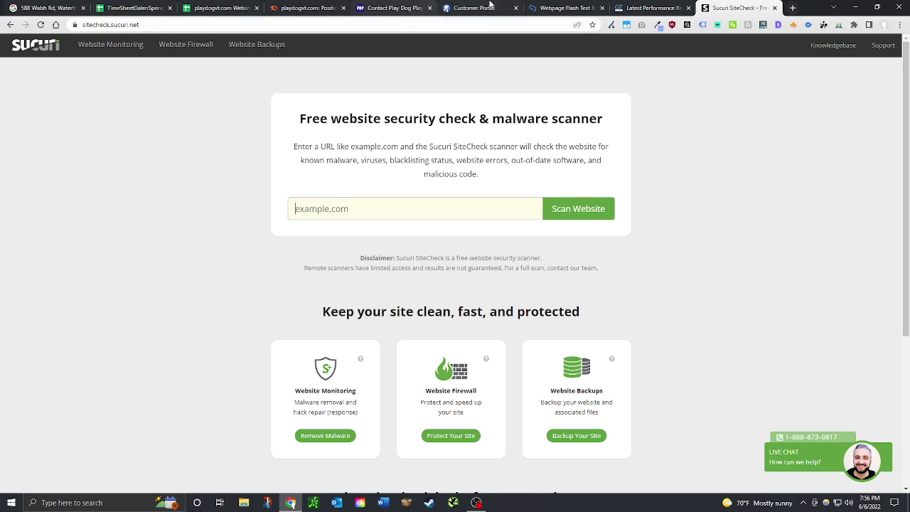
pyautogui.click(414, 10)
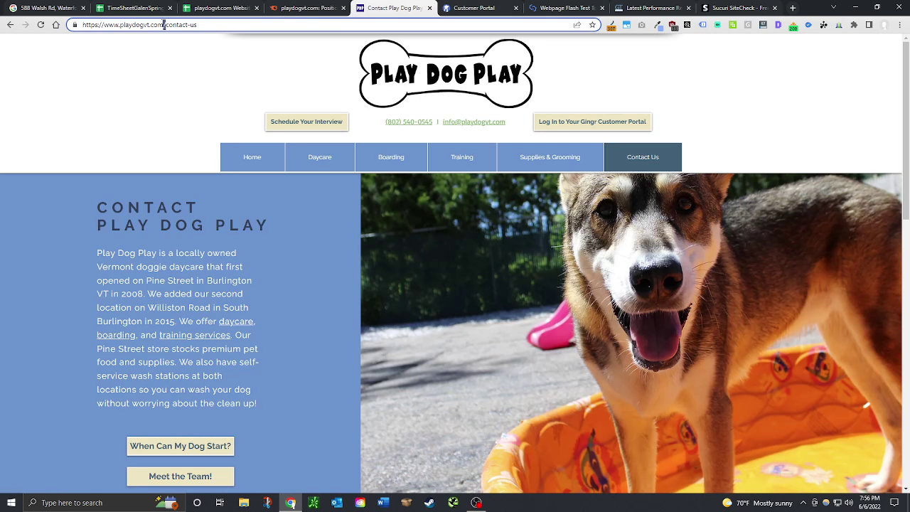
pyautogui.click(159, 57)
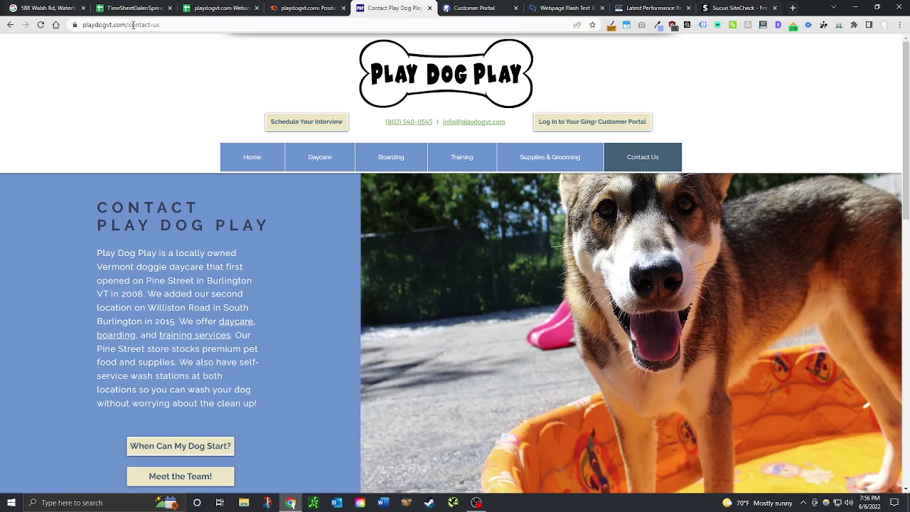
pyautogui.moveTo(133, 25); pyautogui.dragTo(82, 25)
pyautogui.click(744, 7)
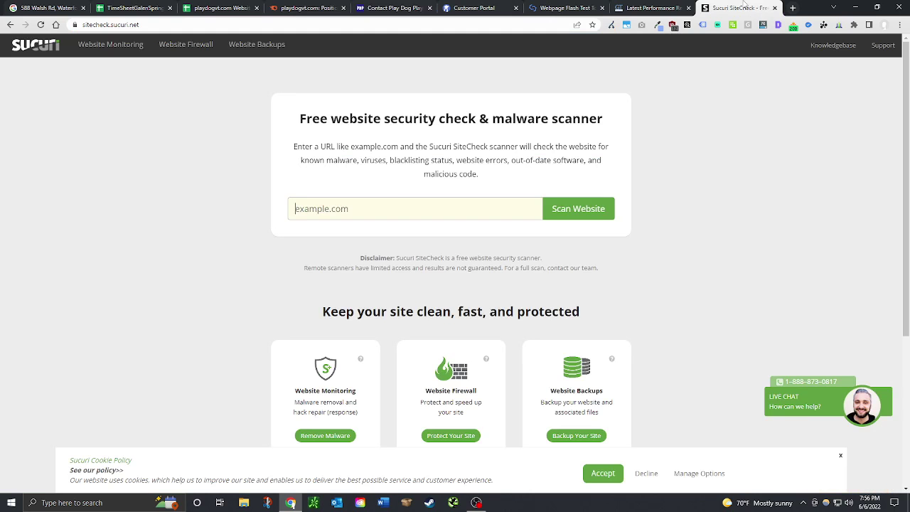
pyautogui.click(396, 202)
pyautogui.hotkey('ctrl', 'v')
pyautogui.click(612, 209)
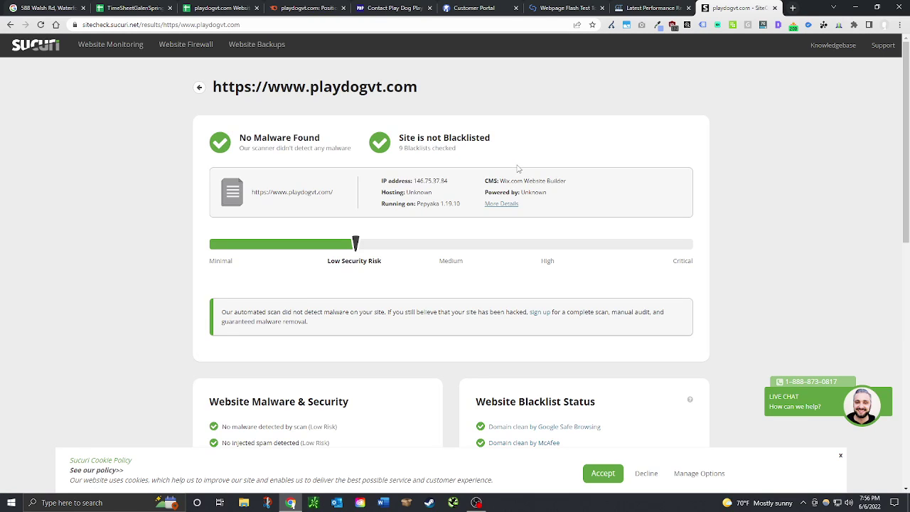
# Step: Examine the GTmetrix report's speed visualization, the details of its enormous network payloads issue and the page details, and return to the Play Dog Play site
pyautogui.click(638, 5)
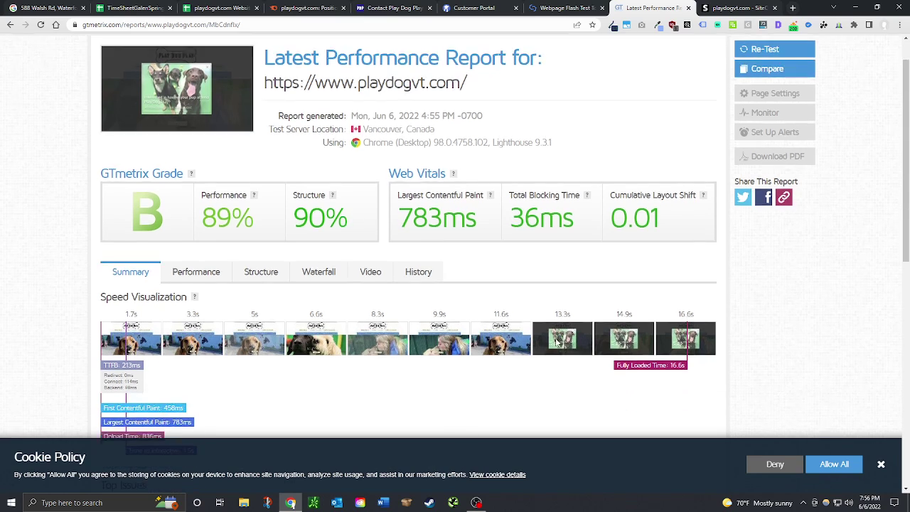
pyautogui.scroll(-3, 557, 340)
pyautogui.scroll(-1, 557, 343)
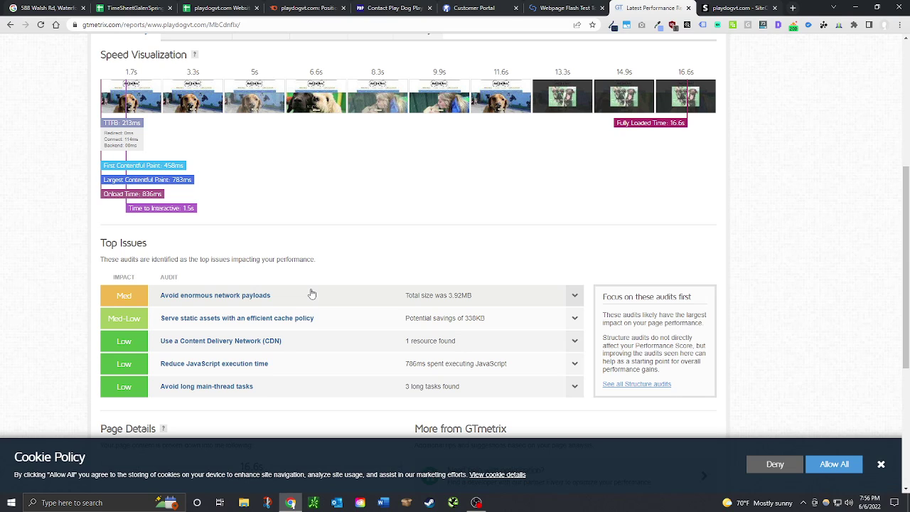
pyautogui.scroll(-2, 321, 326)
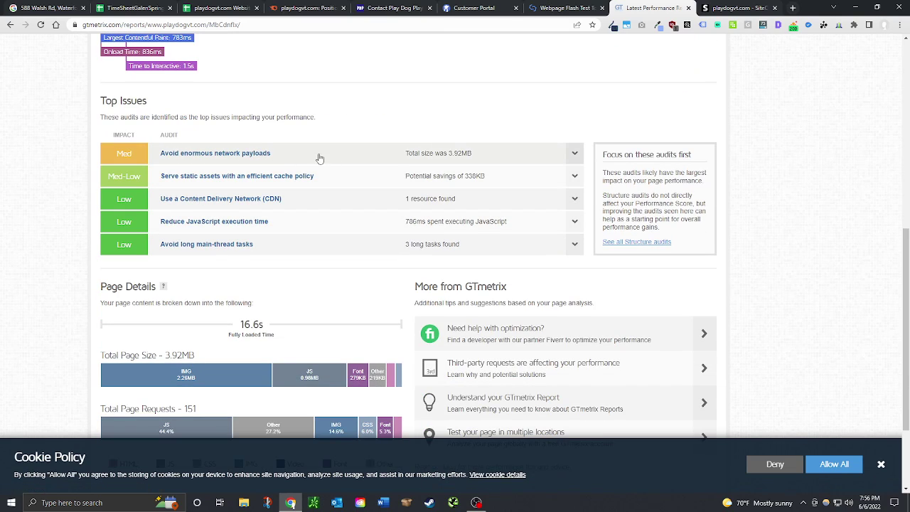
pyautogui.click(454, 159)
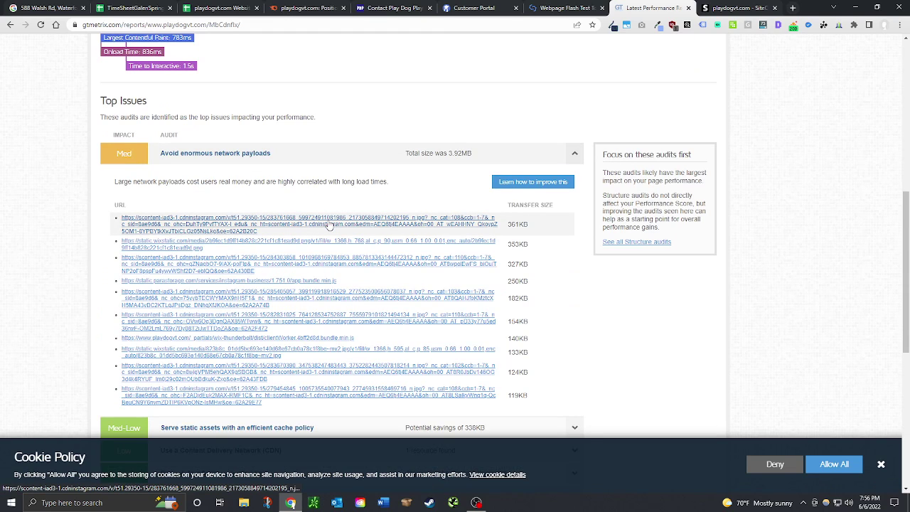
pyautogui.scroll(-3, 329, 319)
pyautogui.scroll(-1, 330, 318)
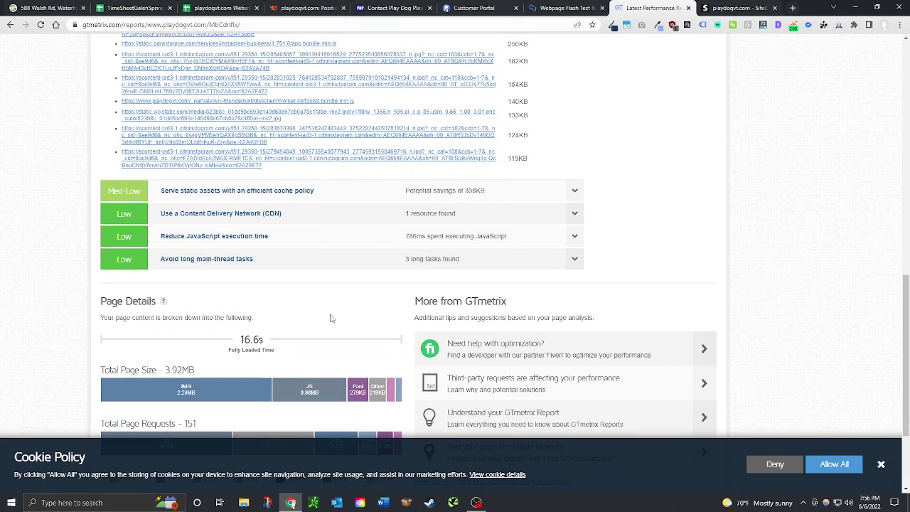
pyautogui.scroll(-2, 330, 318)
pyautogui.moveTo(237, 265)
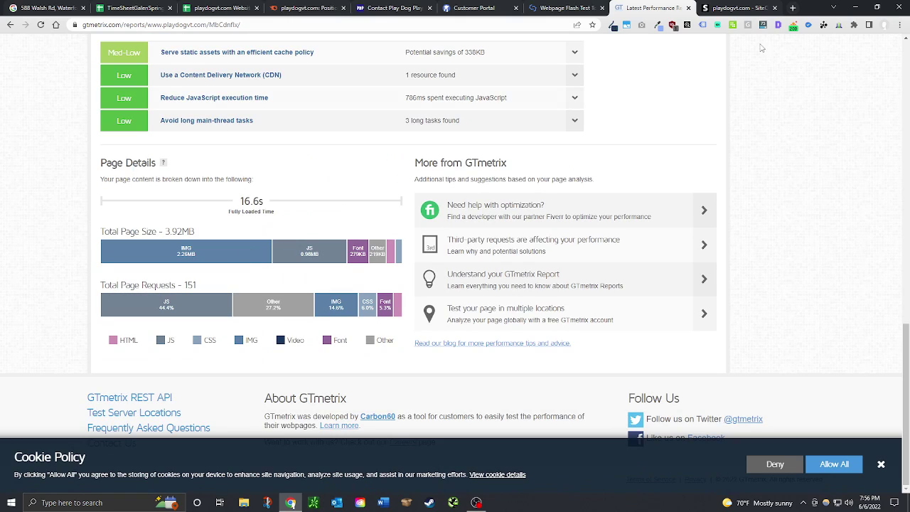
pyautogui.click(387, 7)
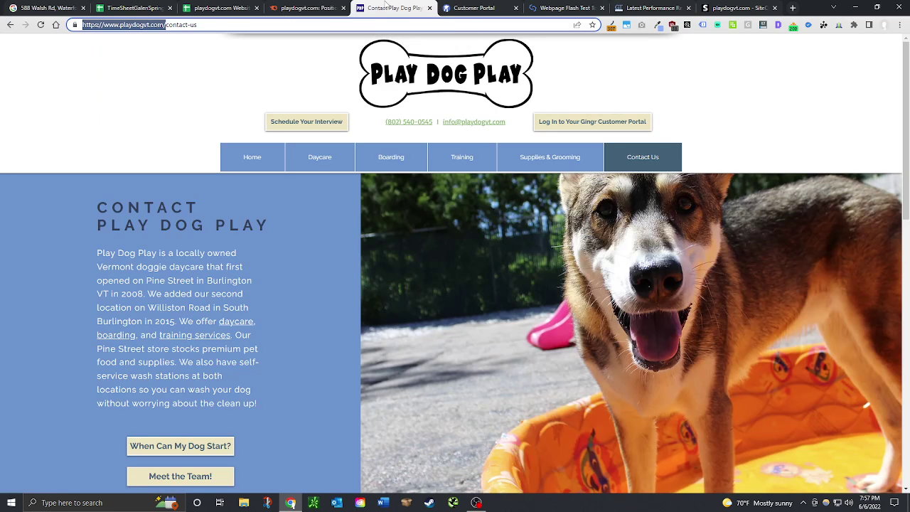
# Step: Open the Play Dog Play home page, dismiss the interview popup and examine the hero slideshow and the sections below it
pyautogui.click(264, 157)
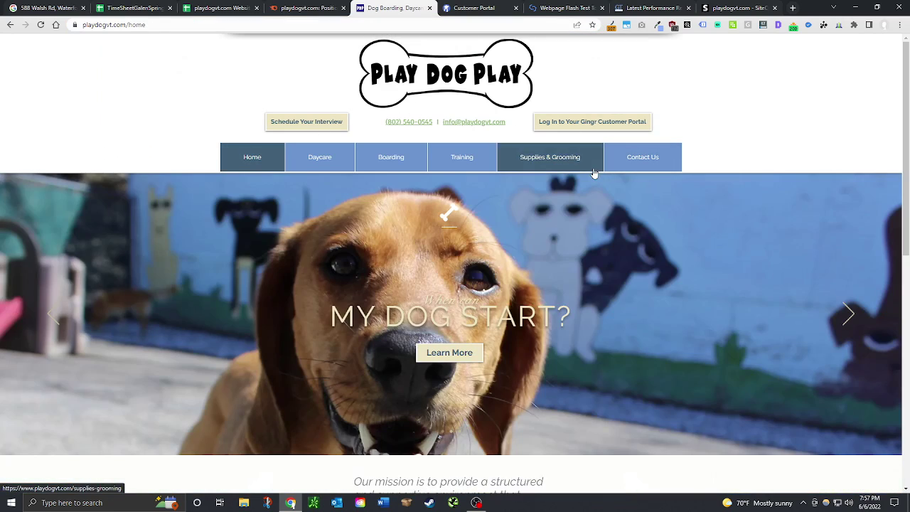
pyautogui.click(848, 315)
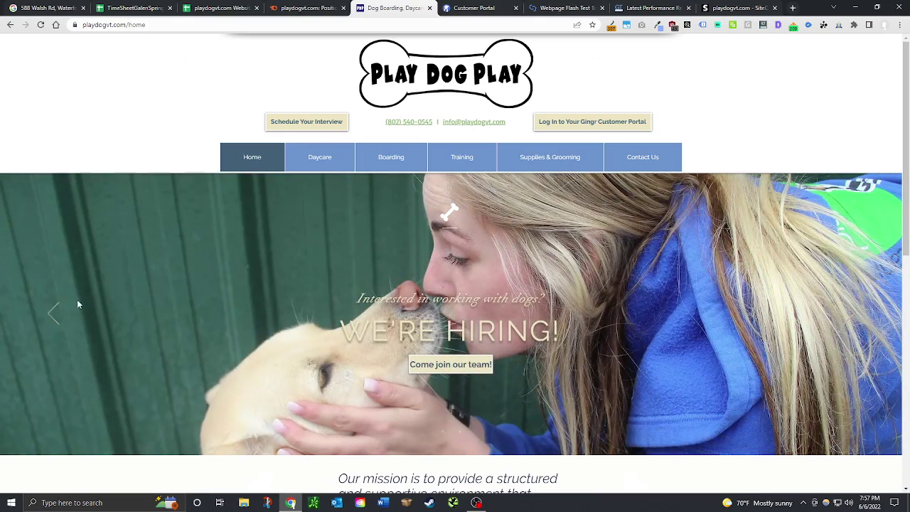
pyautogui.click(54, 314)
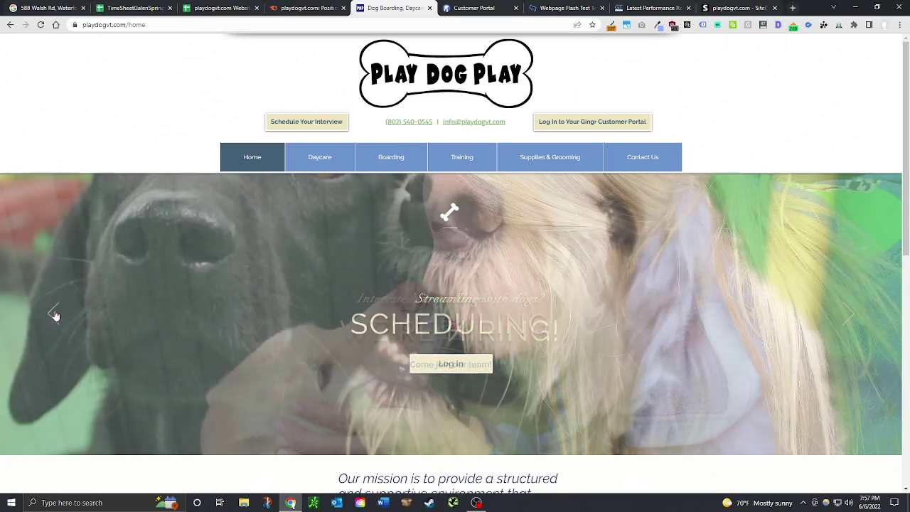
pyautogui.click(52, 314)
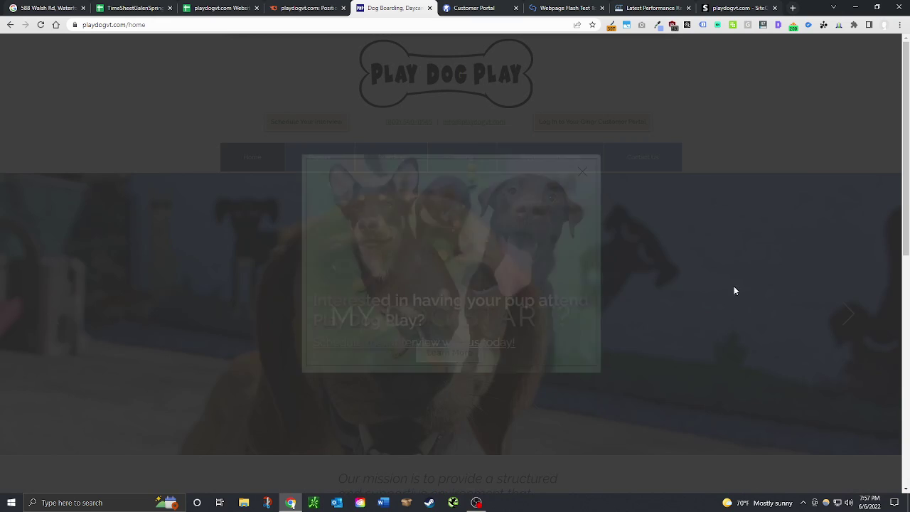
pyautogui.click(583, 173)
pyautogui.scroll(-2, 533, 389)
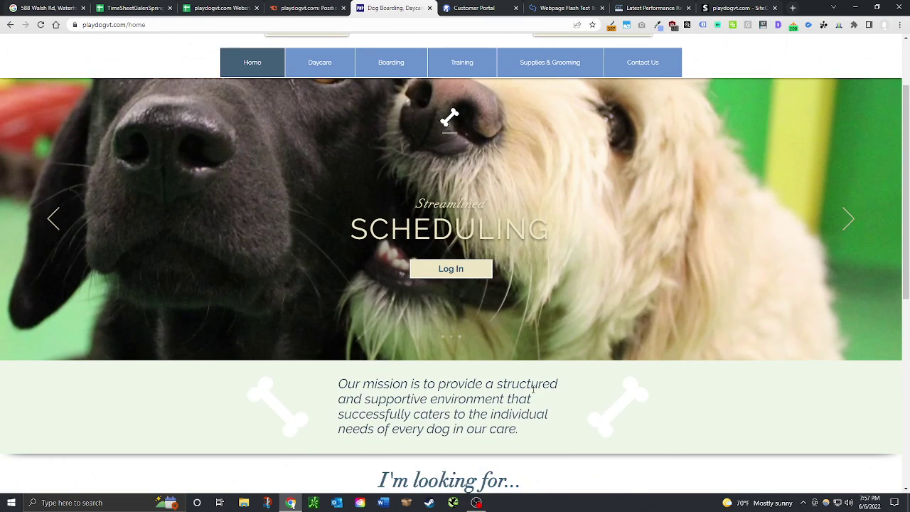
pyautogui.scroll(-2, 594, 359)
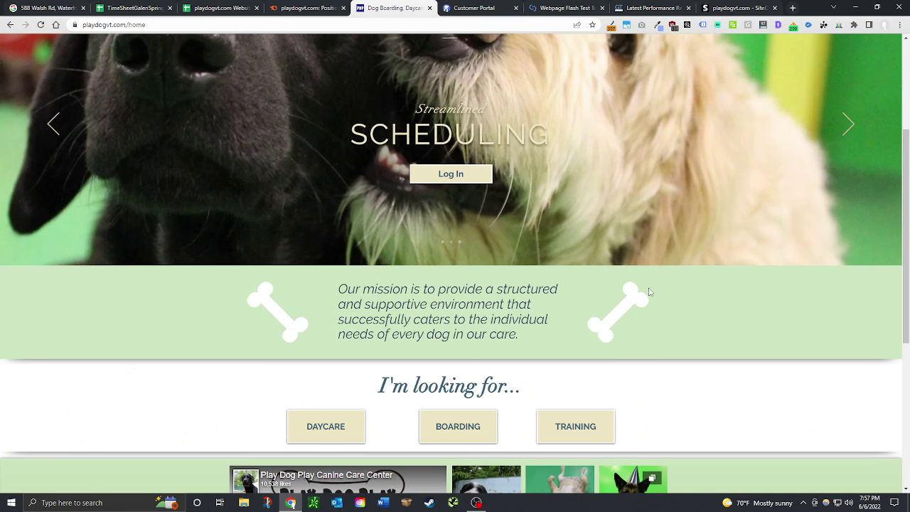
pyautogui.scroll(3, 648, 292)
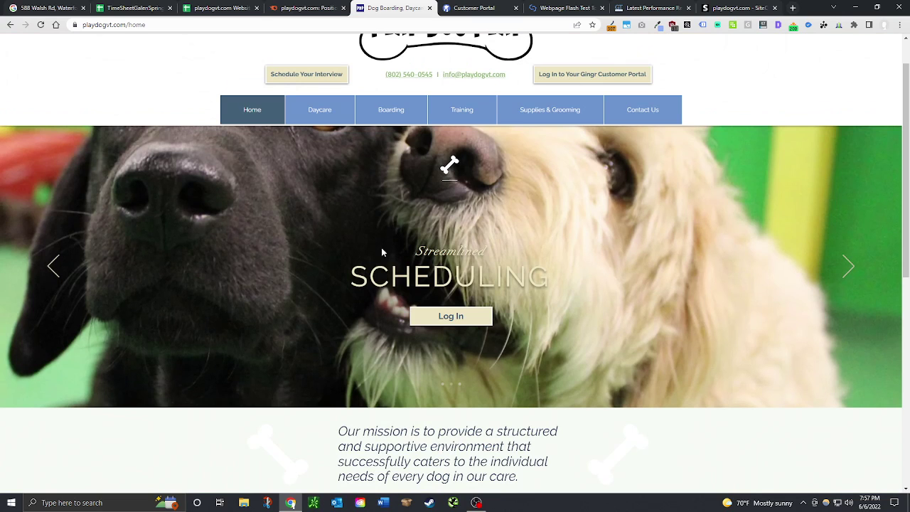
pyautogui.click(50, 280)
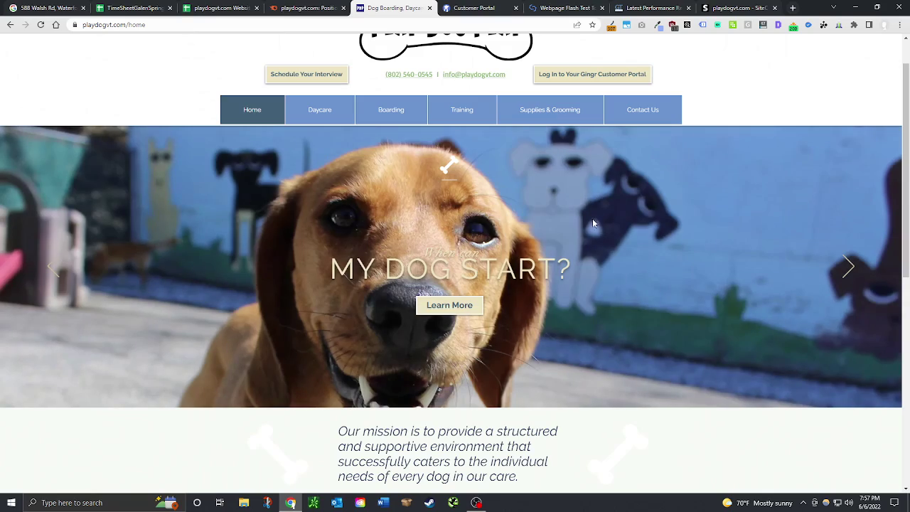
pyautogui.click(850, 267)
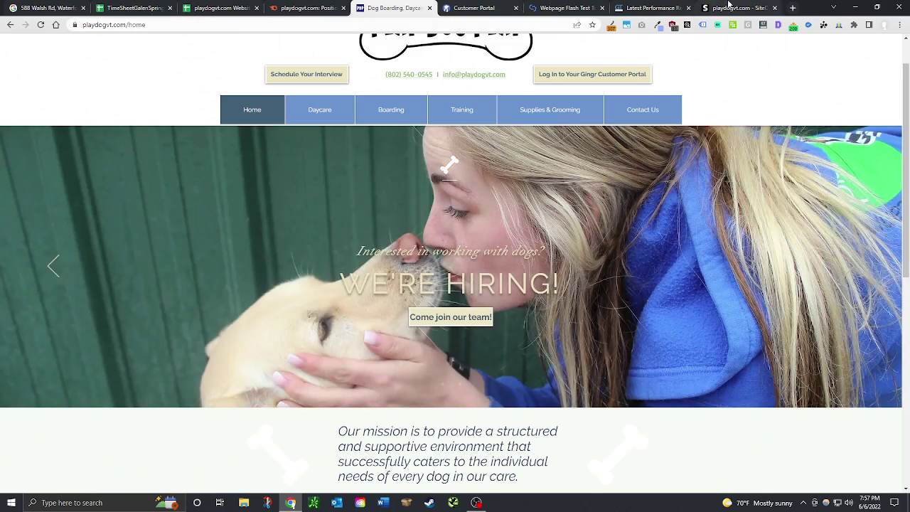
# Step: Review the GTmetrix report's grade and speed visualization against the home page's slideshow images and photo feeds
pyautogui.click(644, 8)
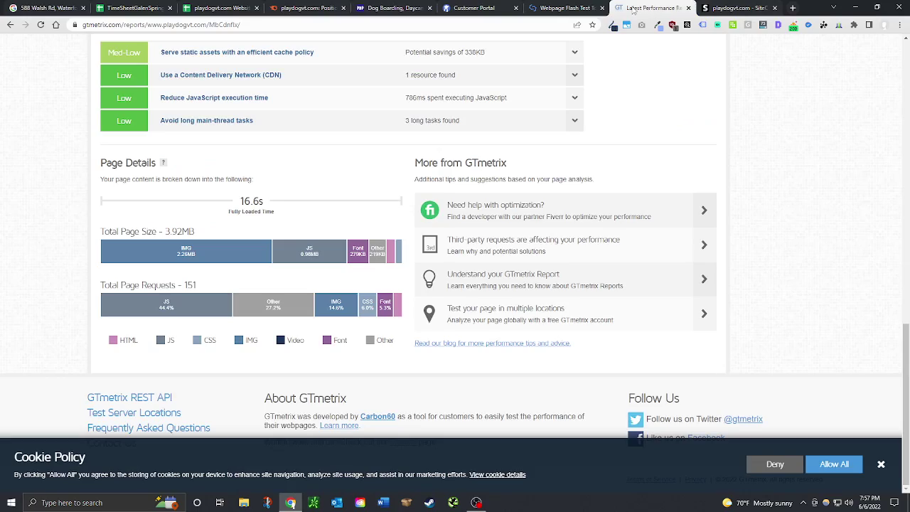
pyautogui.scroll(20, 365, 284)
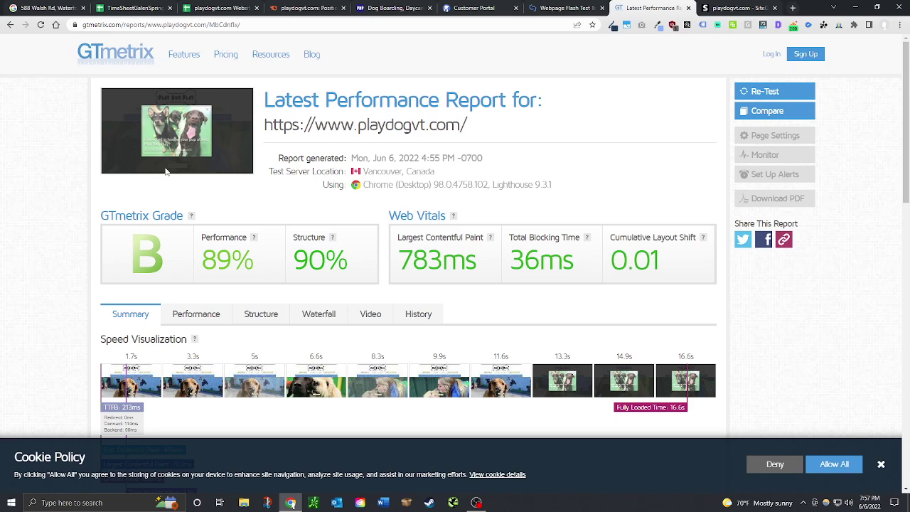
pyautogui.click(416, 8)
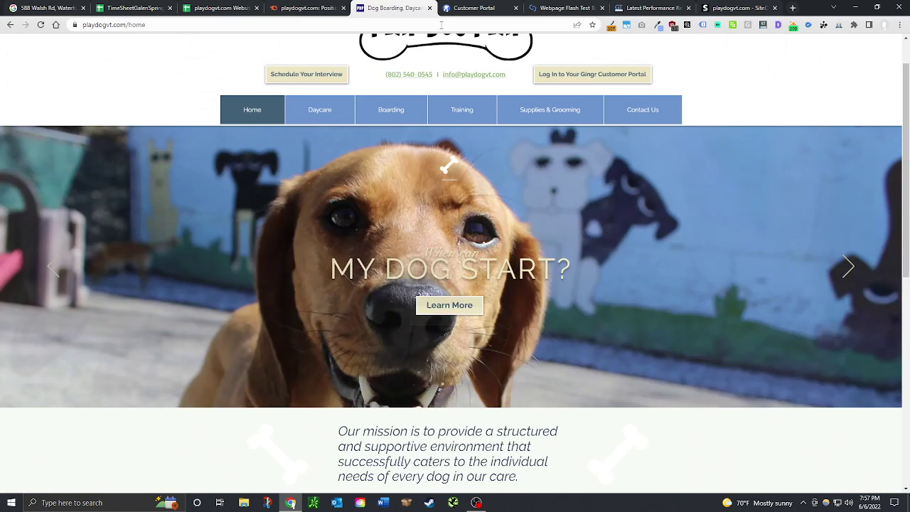
pyautogui.scroll(-5, 430, 310)
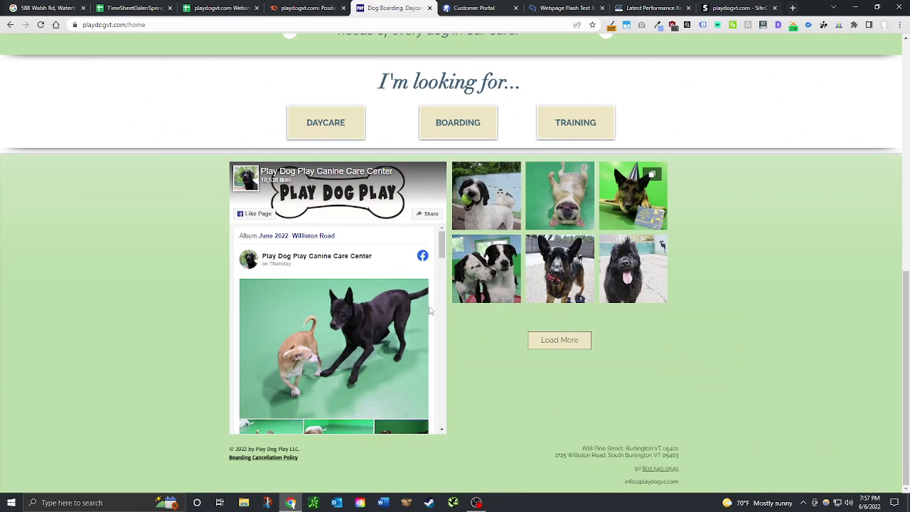
pyautogui.scroll(5, 640, 328)
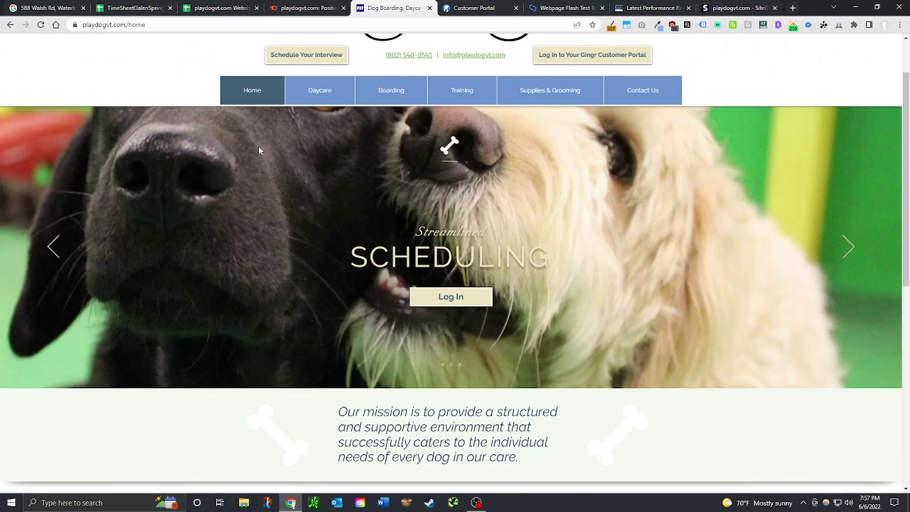
pyautogui.click(847, 244)
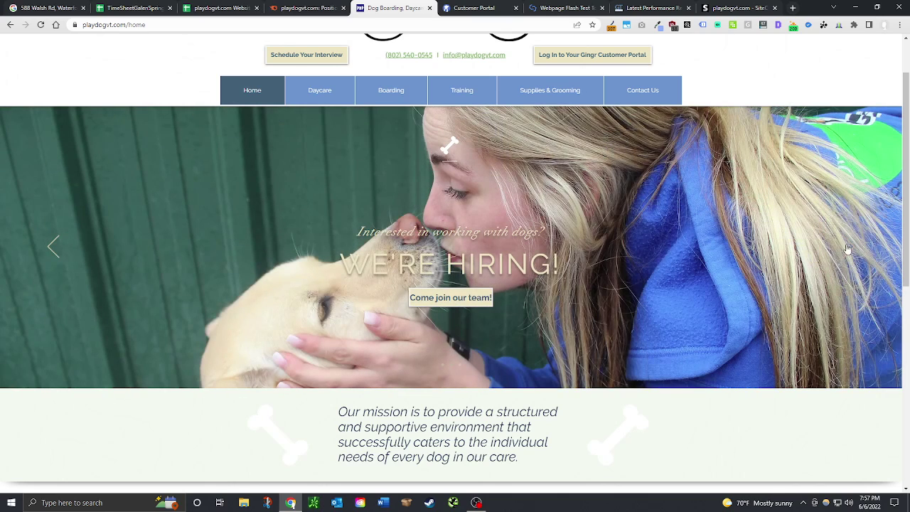
pyautogui.click(55, 249)
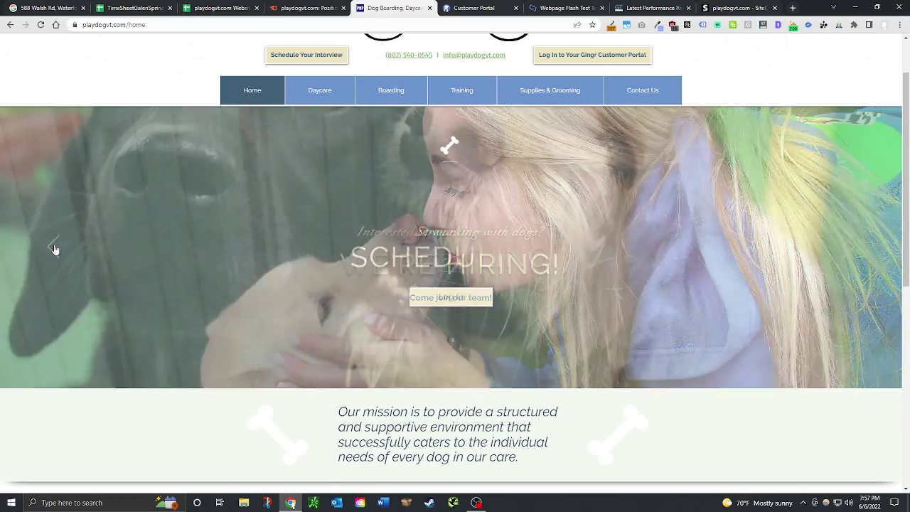
pyautogui.click(55, 249)
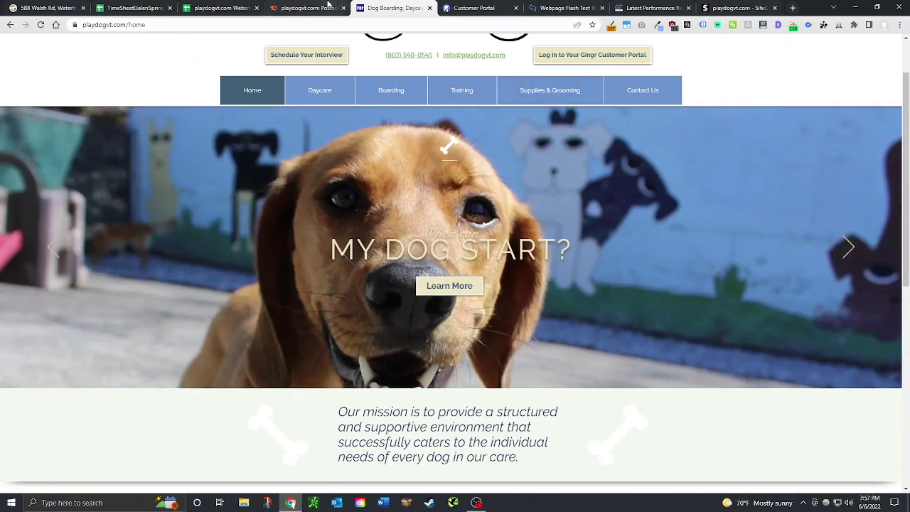
# Step: Flag GTMetrix red in the Website Roadmap and add the note "Remove 2 homepage images, optimize image file size"
pyautogui.click(313, 7)
pyautogui.click(179, 7)
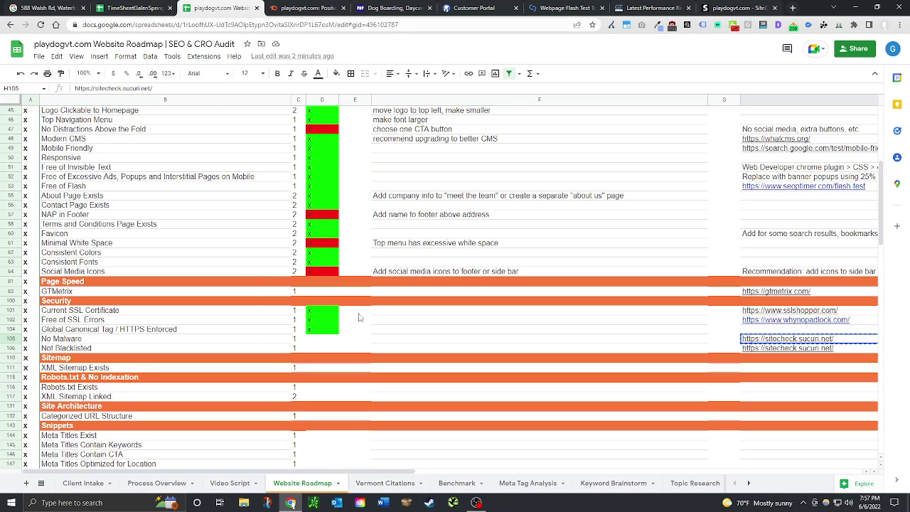
pyautogui.click(325, 294)
pyautogui.write('x')
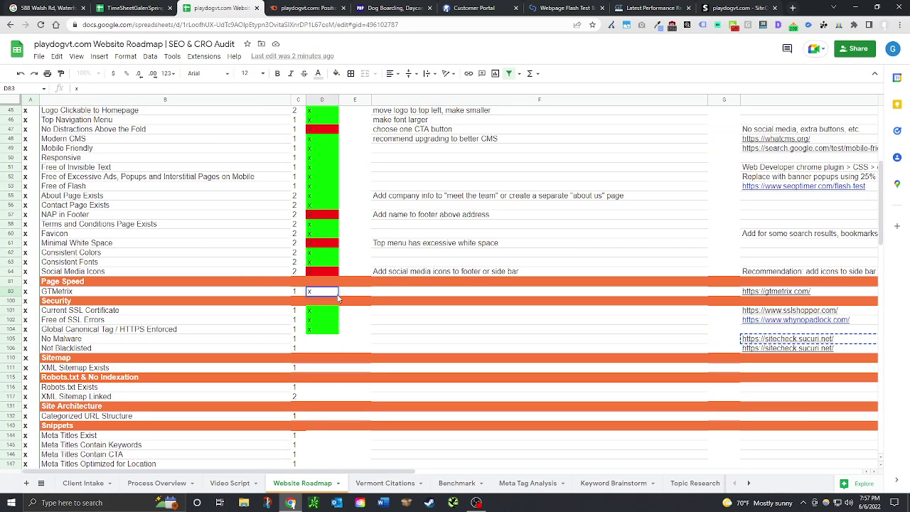
pyautogui.click(399, 294)
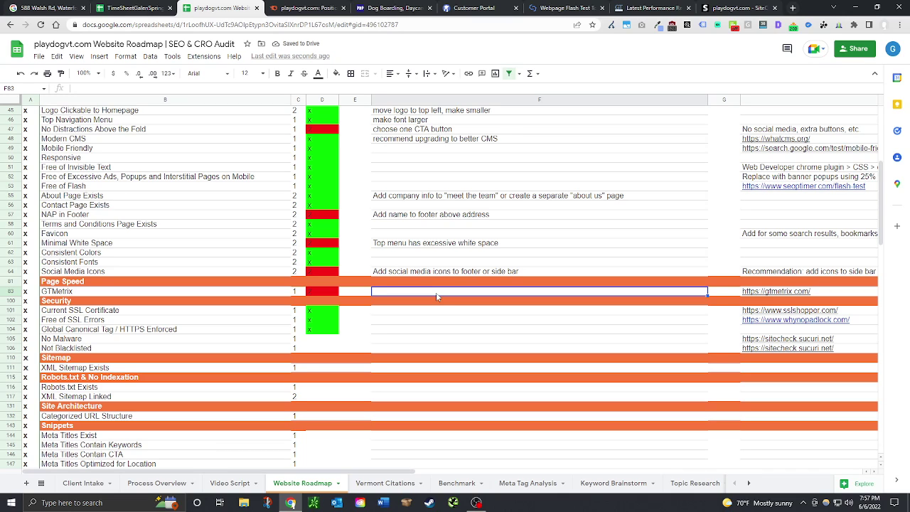
pyautogui.write('A')
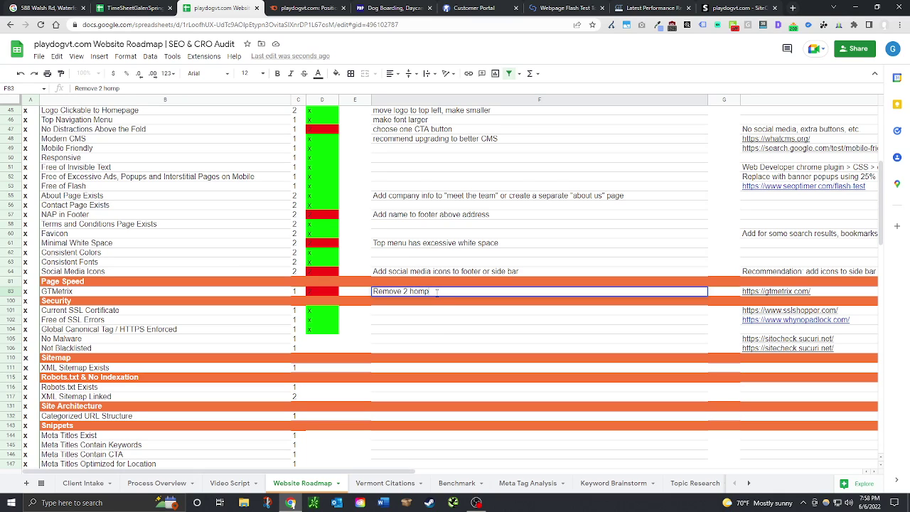
pyautogui.press('BackSpace')
pyautogui.write('page images, optimize image file size')
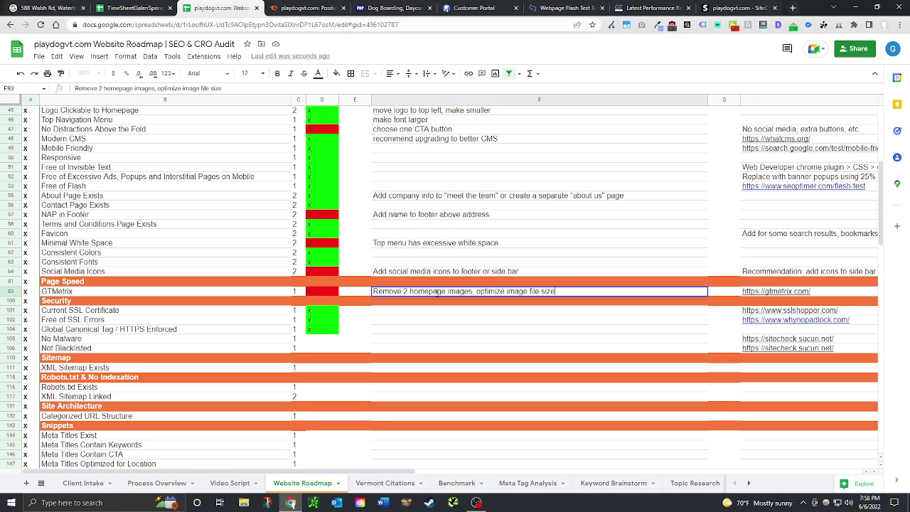
pyautogui.press('Return')
pyautogui.press('Down')
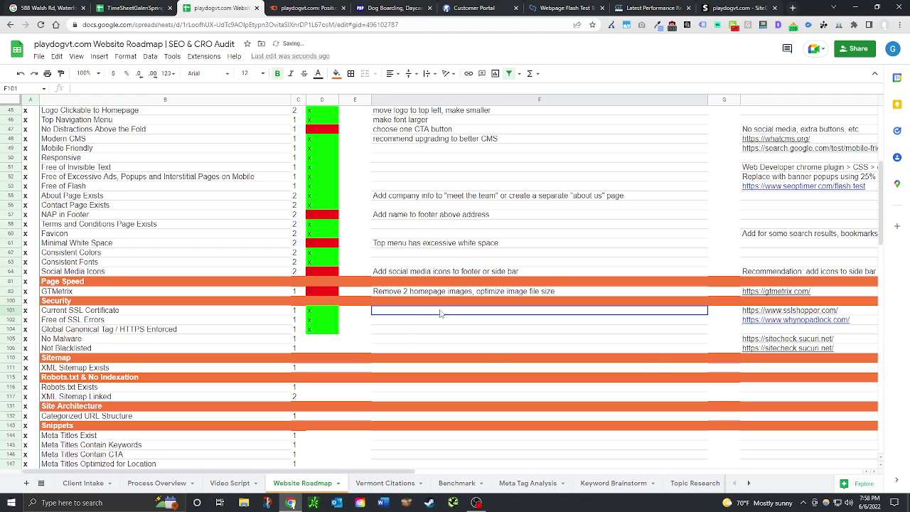
# Step: Mark No Malware and Not Blacklisted with an x in the roadmap's Security section
pyautogui.scroll(-1, 384, 349)
pyautogui.click(324, 320)
pyautogui.write('x')
pyautogui.click(327, 329)
pyautogui.write('x')
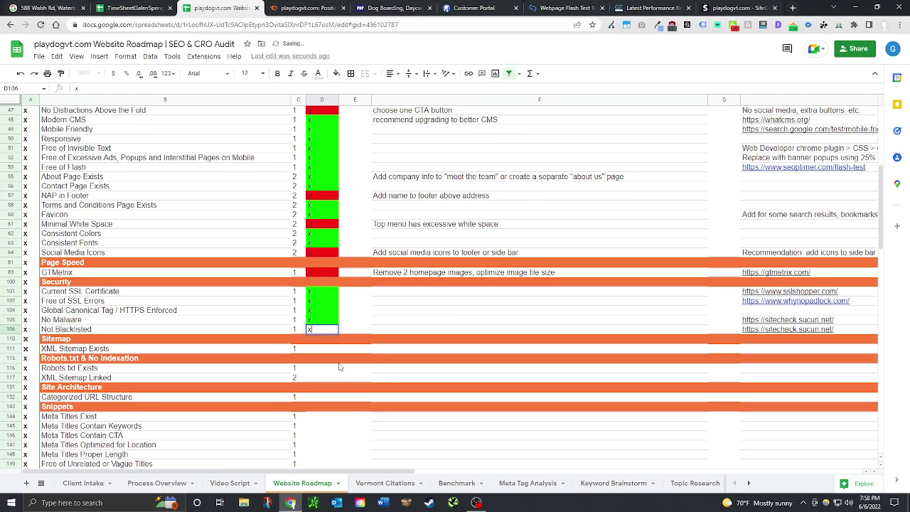
pyautogui.click(326, 350)
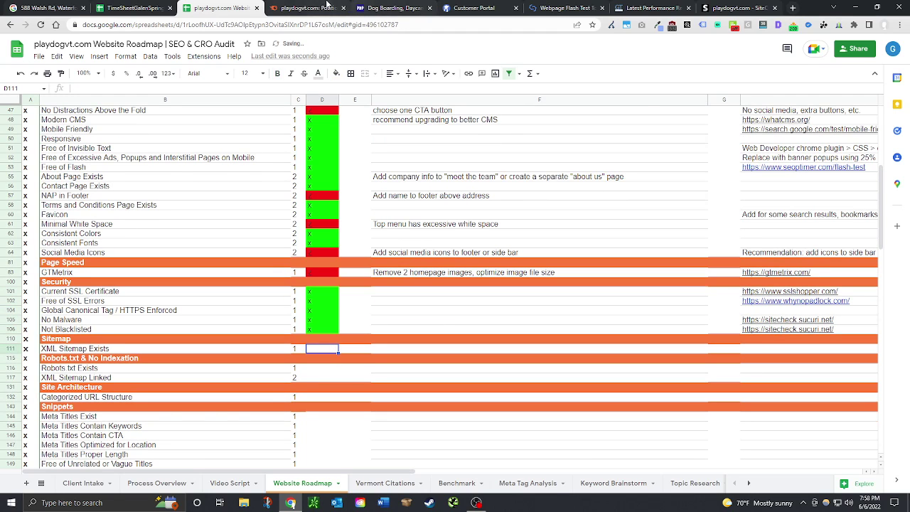
pyautogui.click(384, 8)
pyautogui.click(135, 25)
pyautogui.click(134, 24)
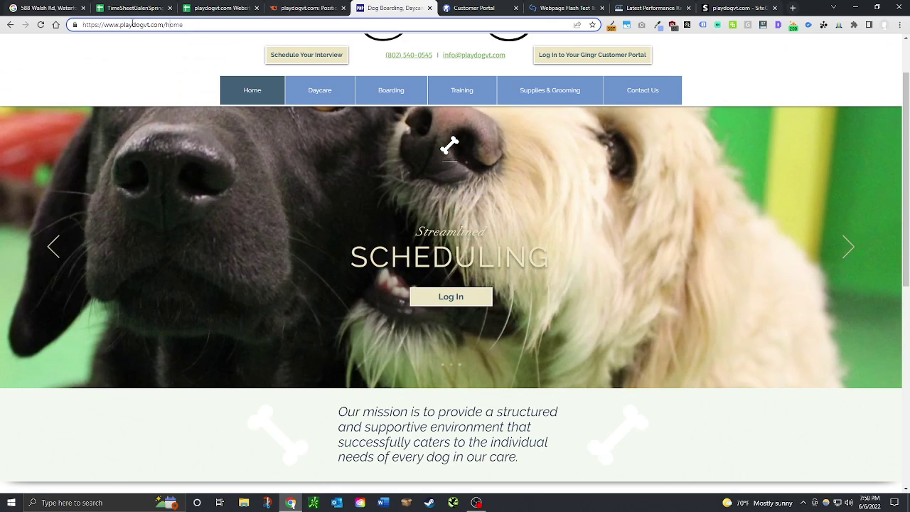
pyautogui.doubleClick(168, 25)
pyautogui.press('BackSpace')
pyautogui.write('rob')
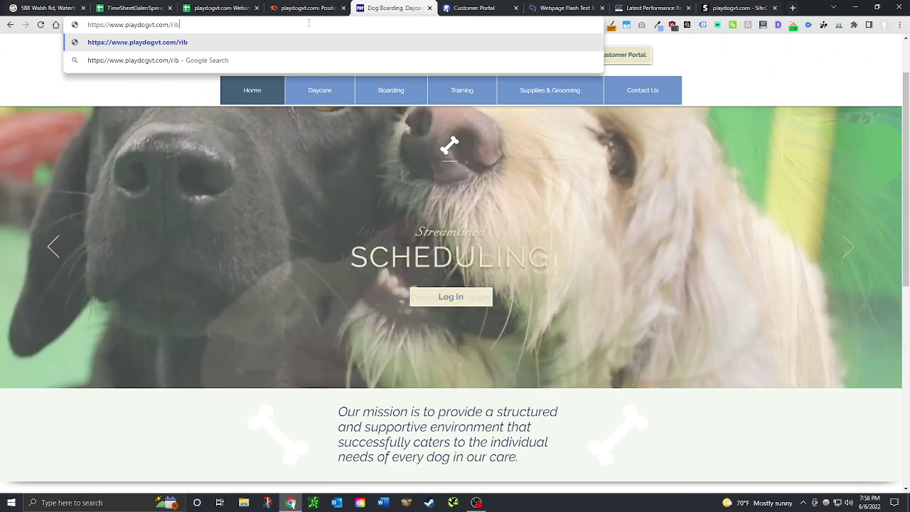
pyautogui.write('ots.e')
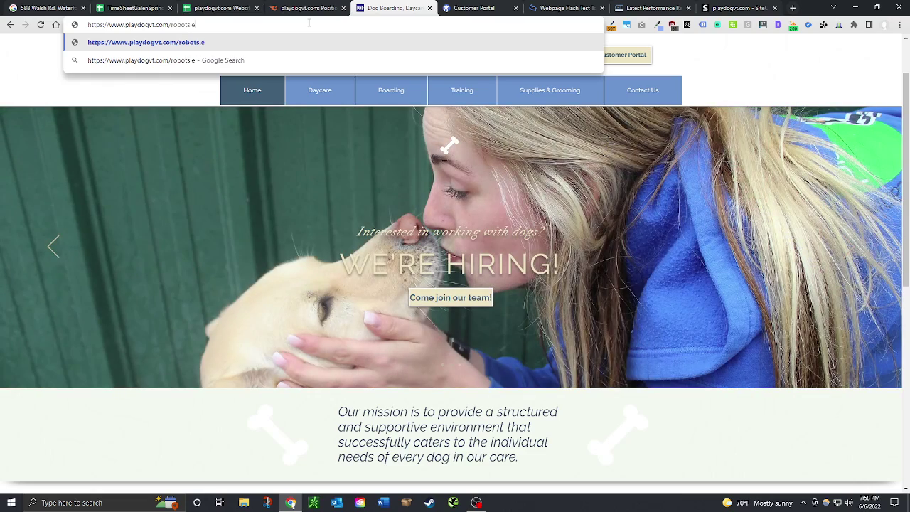
pyautogui.press('BackSpace')
pyautogui.write('txt')
pyautogui.press('Return')
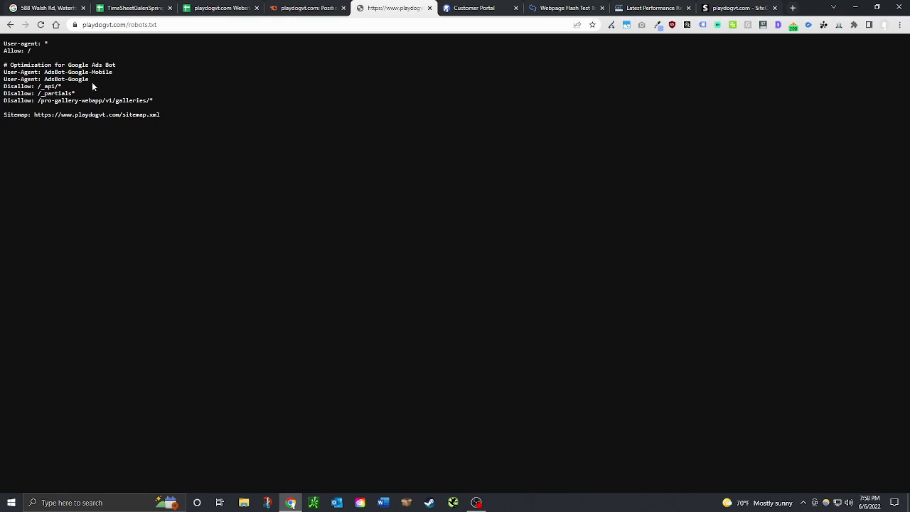
pyautogui.click(301, 7)
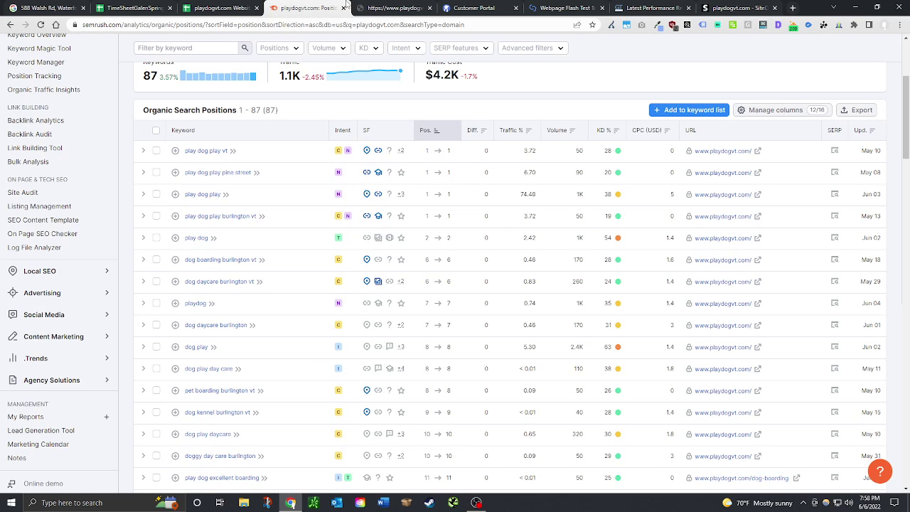
pyautogui.click(221, 7)
pyautogui.click(472, 7)
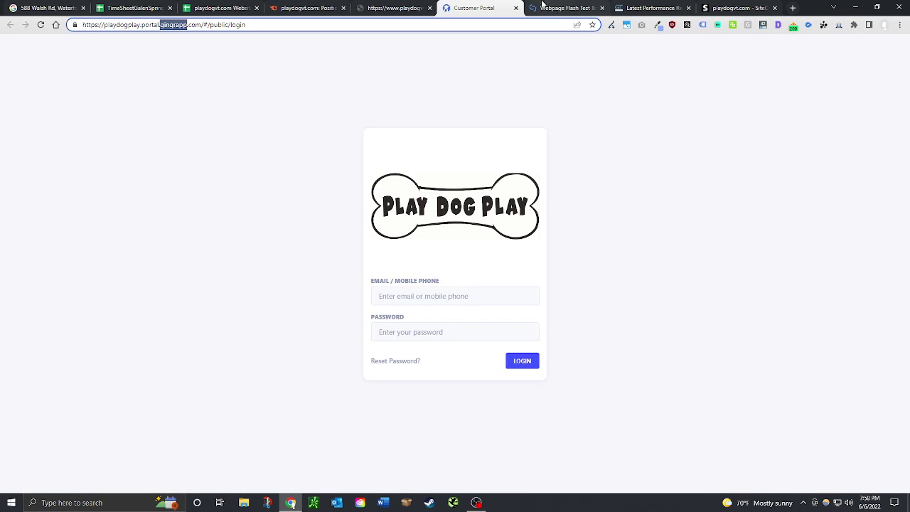
pyautogui.click(395, 7)
pyautogui.click(10, 24)
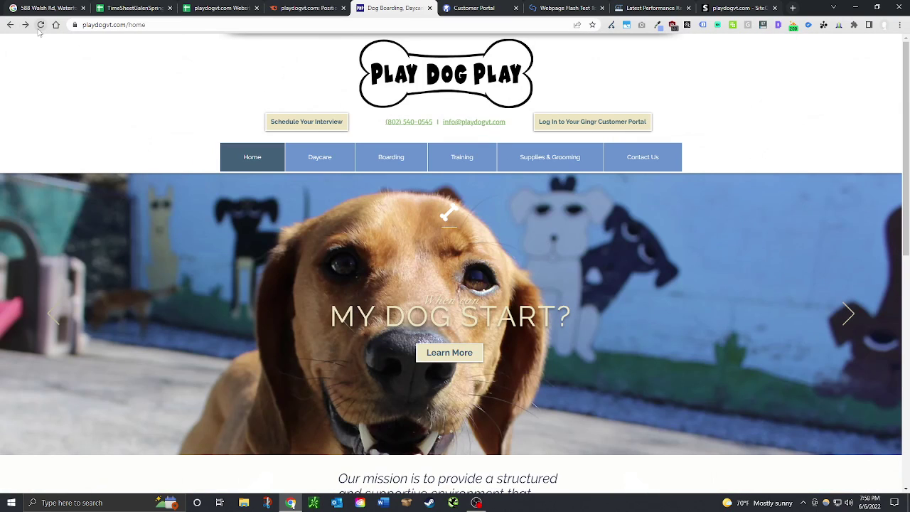
pyautogui.click(25, 24)
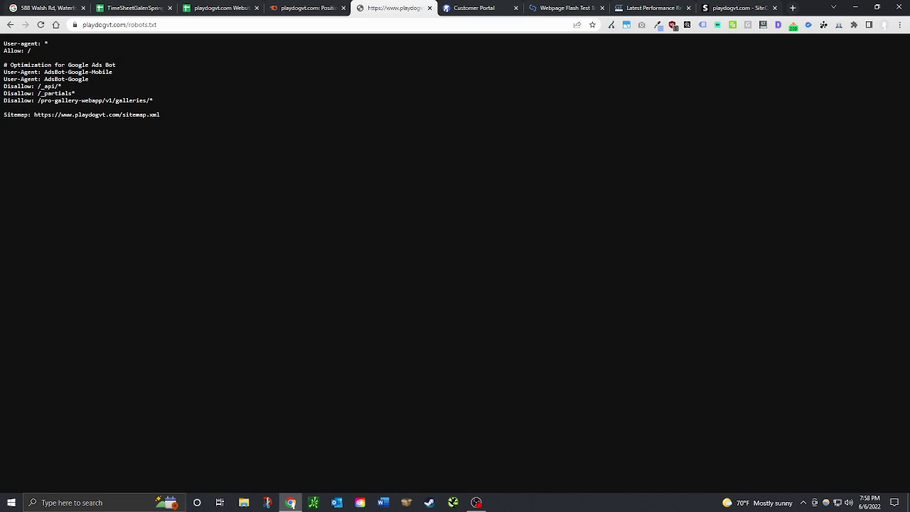
pyautogui.moveTo(31, 115); pyautogui.dragTo(160, 115)
pyautogui.hotkey('ctrl', 'c')
pyautogui.click(148, 24)
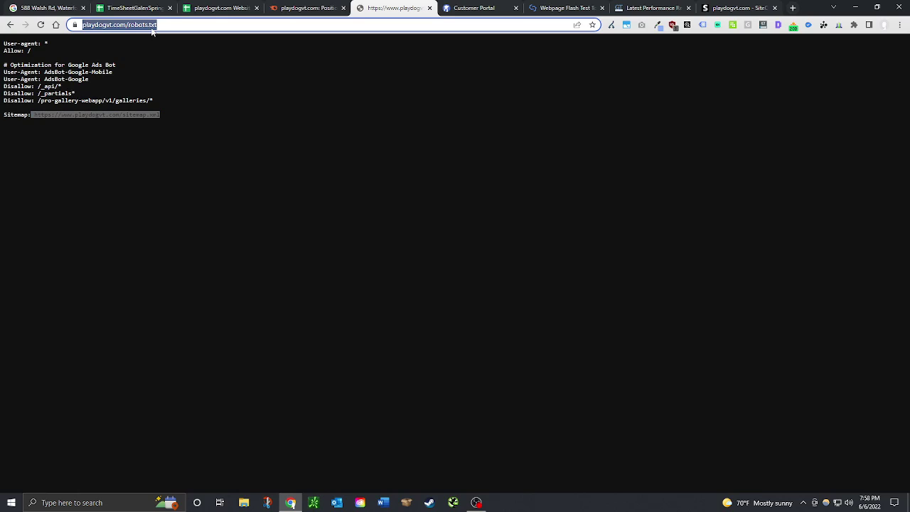
pyautogui.hotkey('ctrl', 'v')
pyautogui.press('Return')
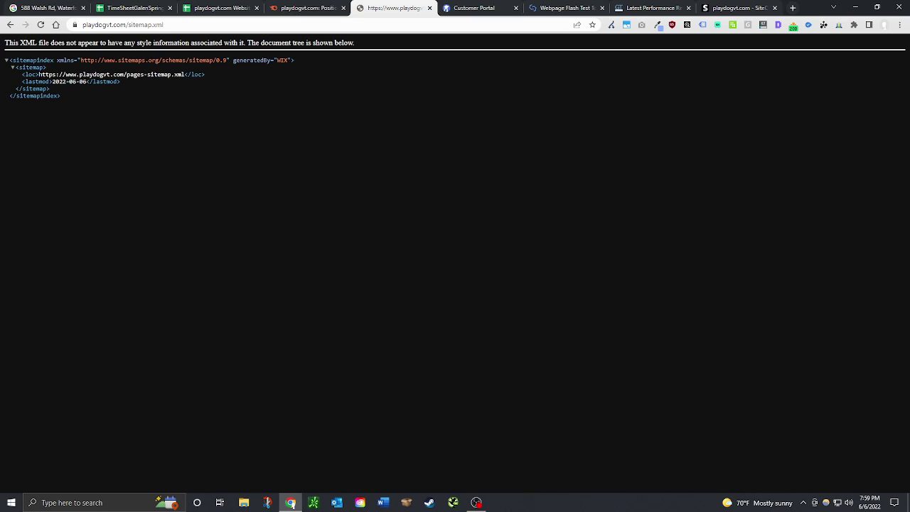
pyautogui.moveTo(39, 74); pyautogui.dragTo(225, 25)
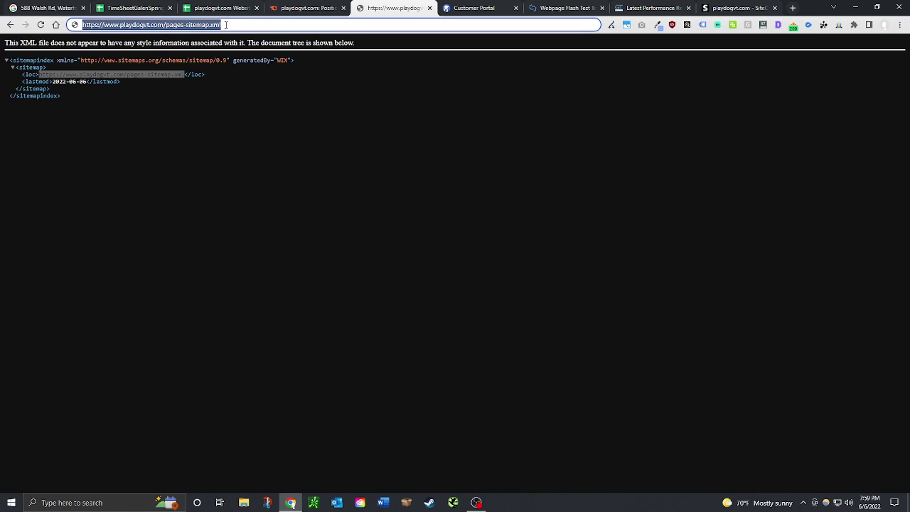
pyautogui.press('Return')
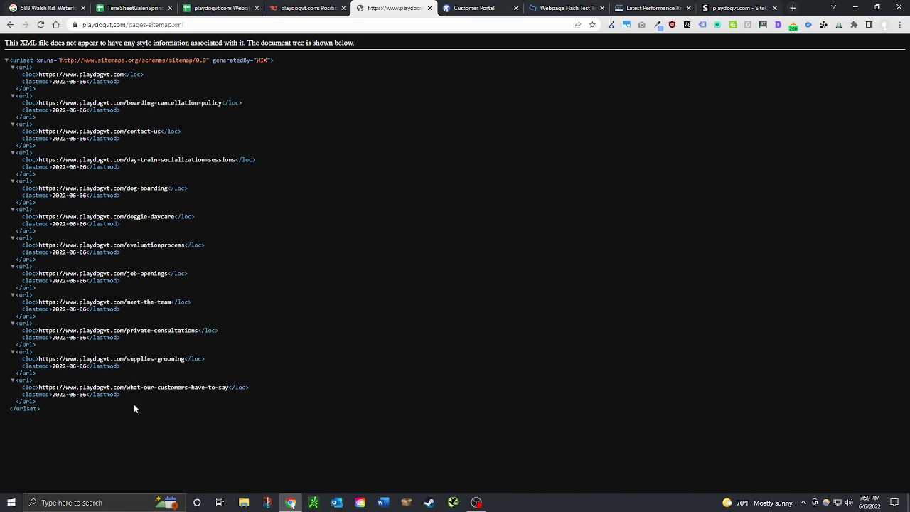
# Step: Mark XML Sitemap Exists, Robots.txt Exists, XML Sitemap Linked and Categorized URL Structure with an x in the Website Roadmap
pyautogui.click(323, 7)
pyautogui.click(206, 8)
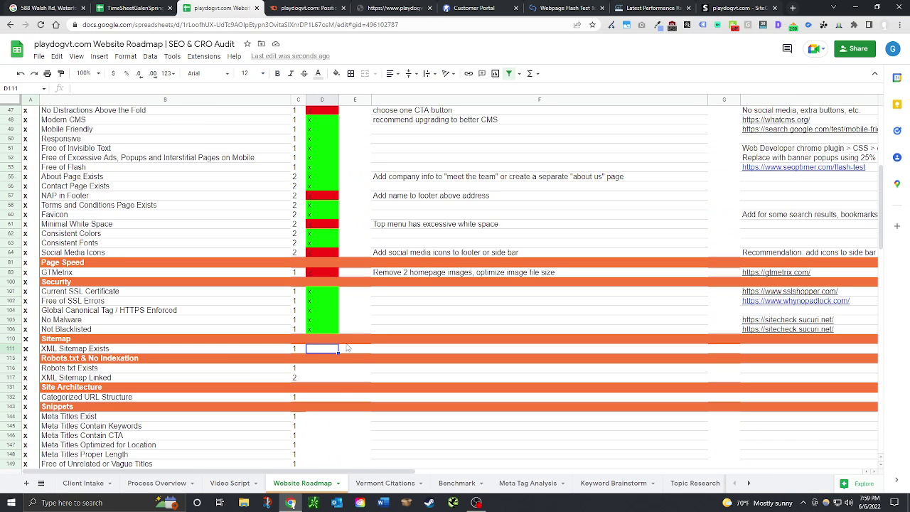
pyautogui.write('x')
pyautogui.click(324, 368)
pyautogui.write('x')
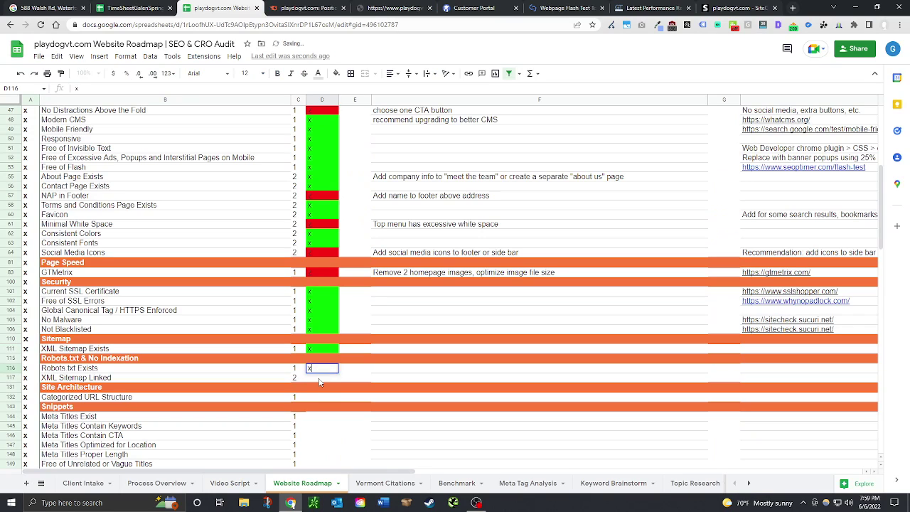
pyautogui.press('Return')
pyautogui.write('x')
pyautogui.click(318, 398)
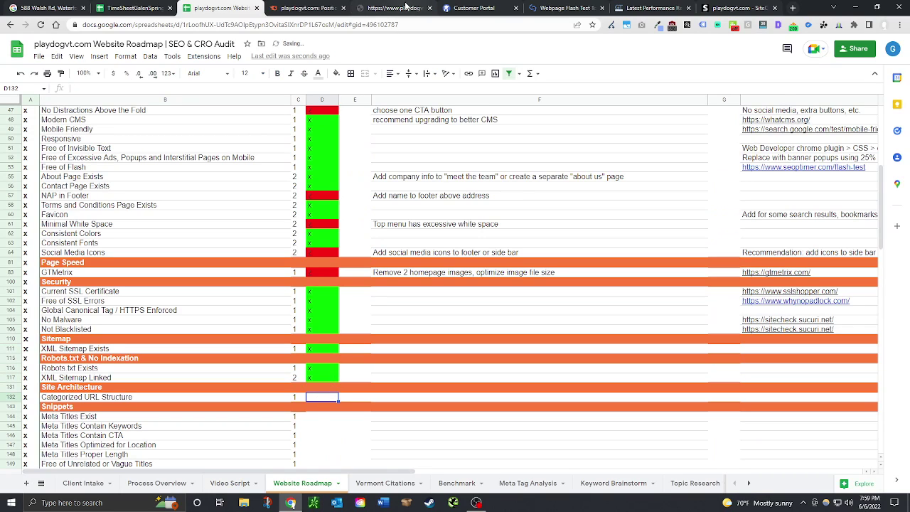
pyautogui.scroll(-2, 455, 299)
pyautogui.write('x')
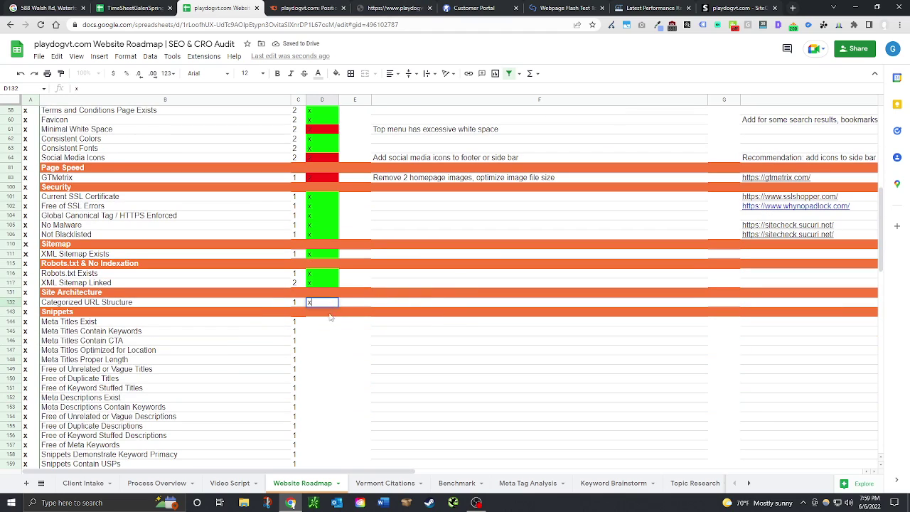
pyautogui.press('Return')
# Step: Review the Play Dog Play site's Evaluation Process, Private Lessons, Day Trains and customer testimonials pages and their URLs
pyautogui.click(324, 322)
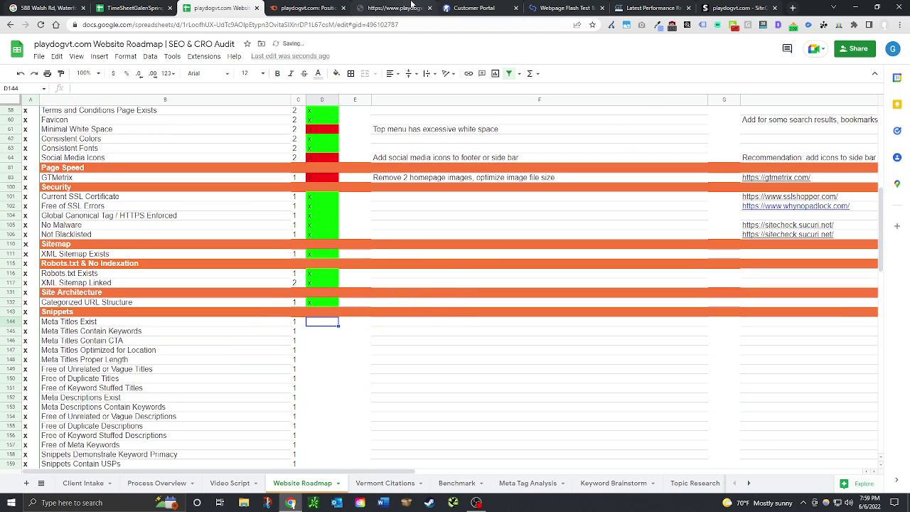
pyautogui.click(422, 7)
pyautogui.click(9, 25)
pyautogui.click(9, 25)
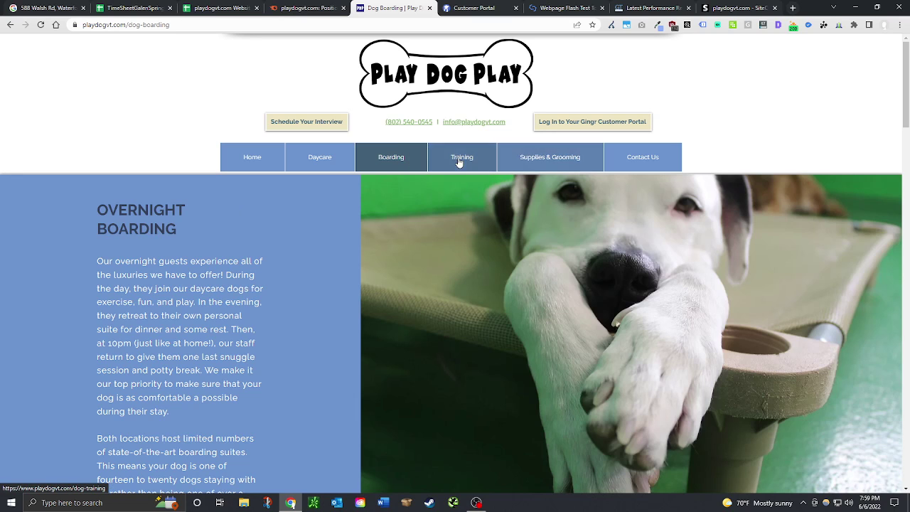
pyautogui.moveTo(460, 169)
pyautogui.click(460, 186)
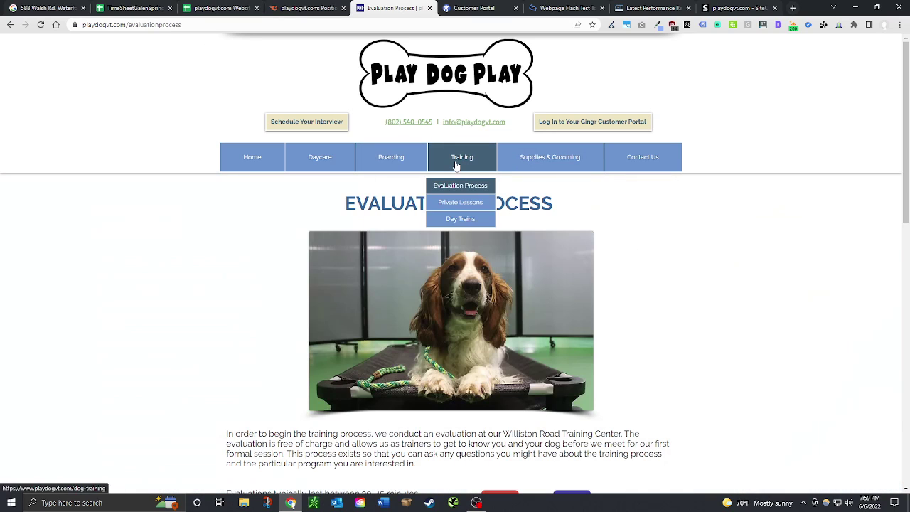
pyautogui.click(459, 202)
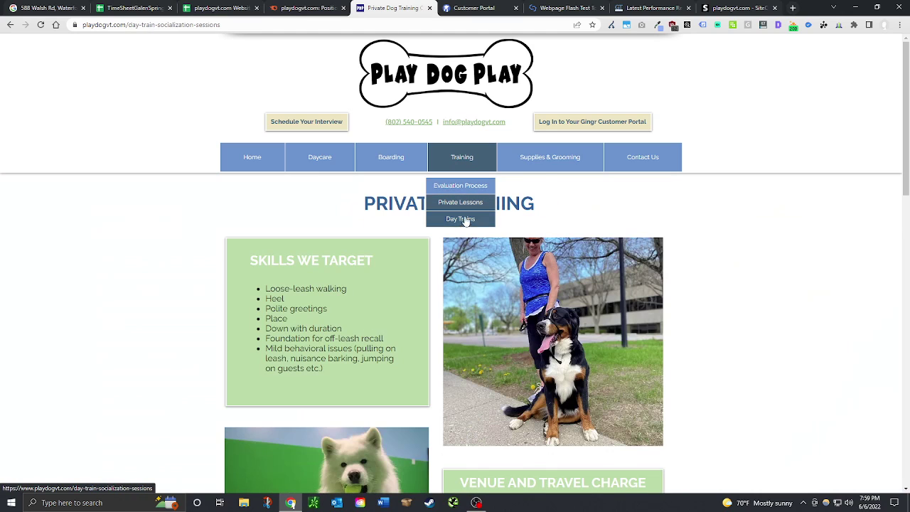
pyautogui.click(464, 219)
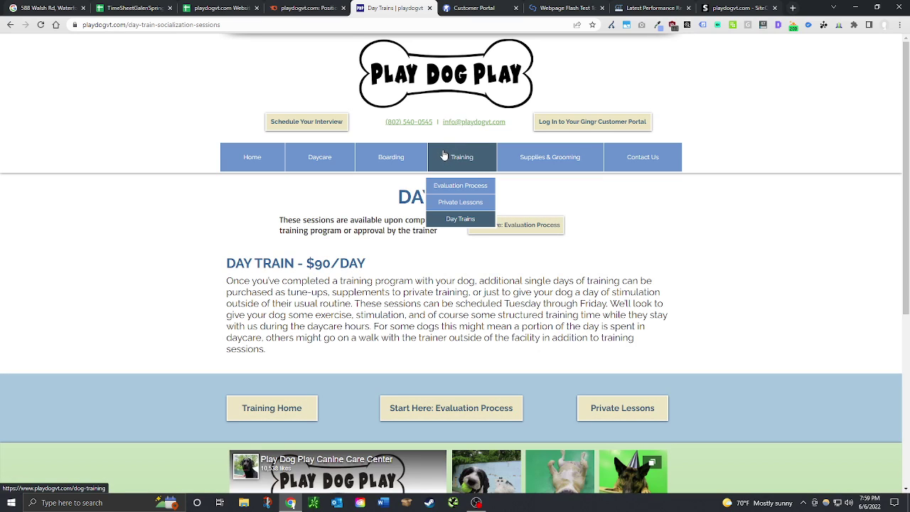
pyautogui.moveTo(640, 158)
pyautogui.click(619, 188)
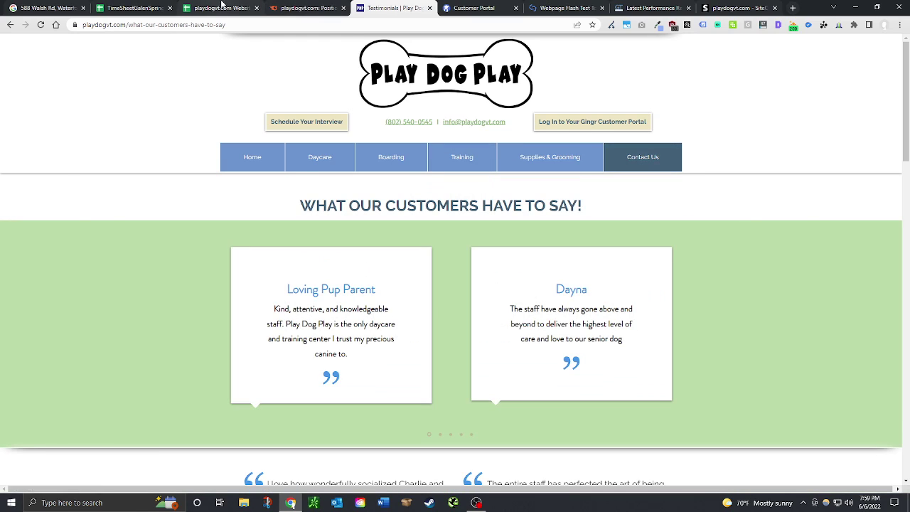
# Step: Return to the Website Roadmap and launch Screaming Frog SEO Spider, going back to the Play Dog Play site while it loads
pyautogui.click(235, 8)
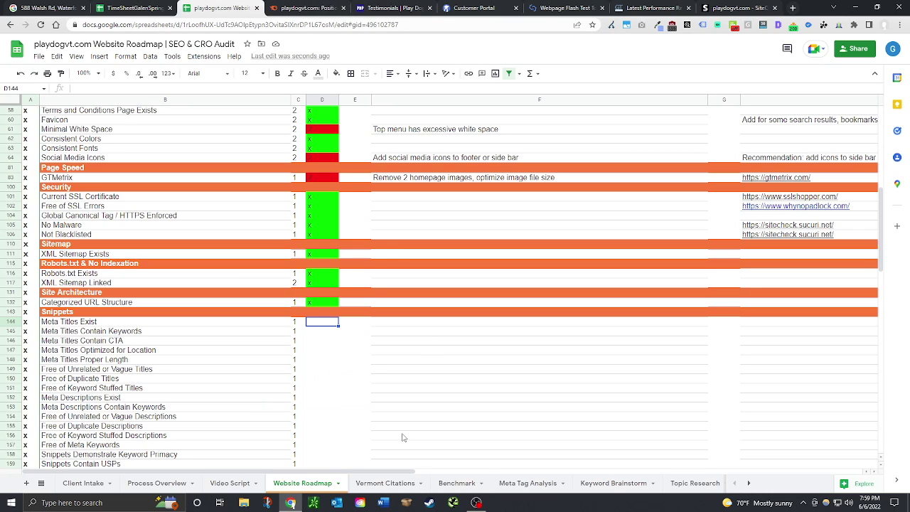
pyautogui.click(457, 505)
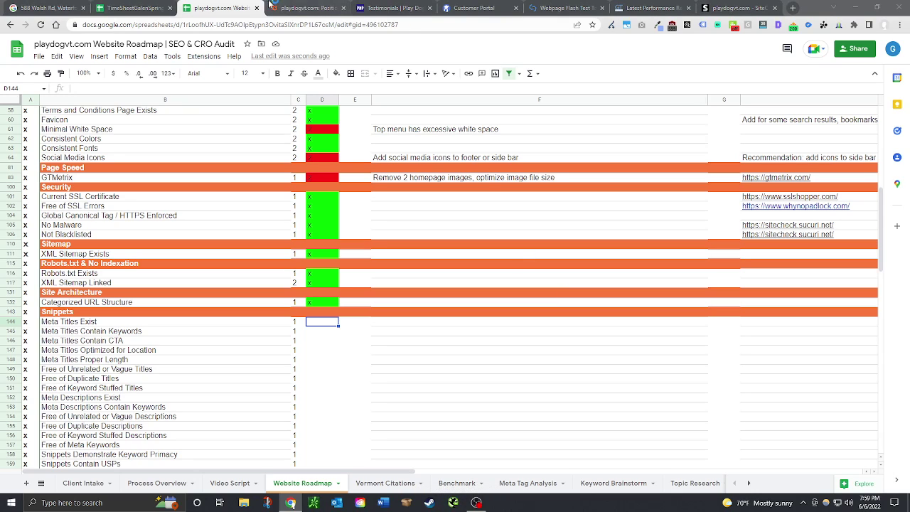
pyautogui.click(417, 7)
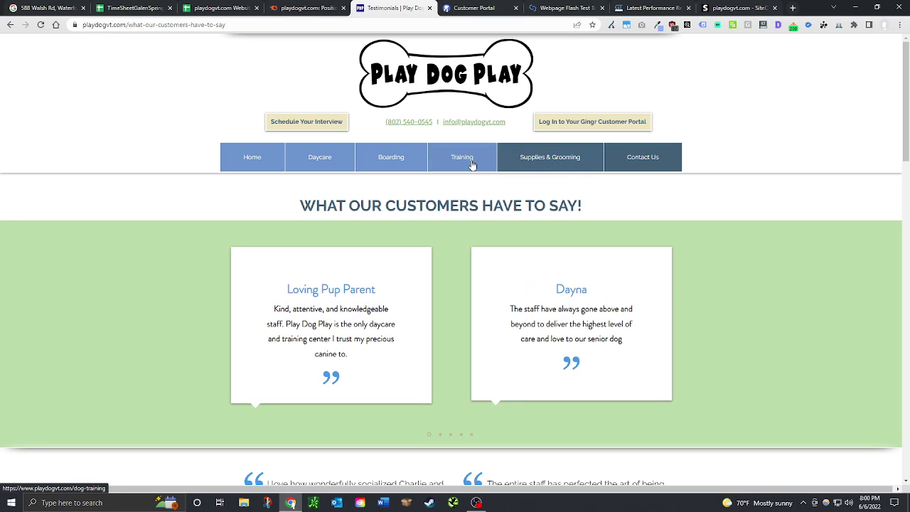
pyautogui.moveTo(472, 164)
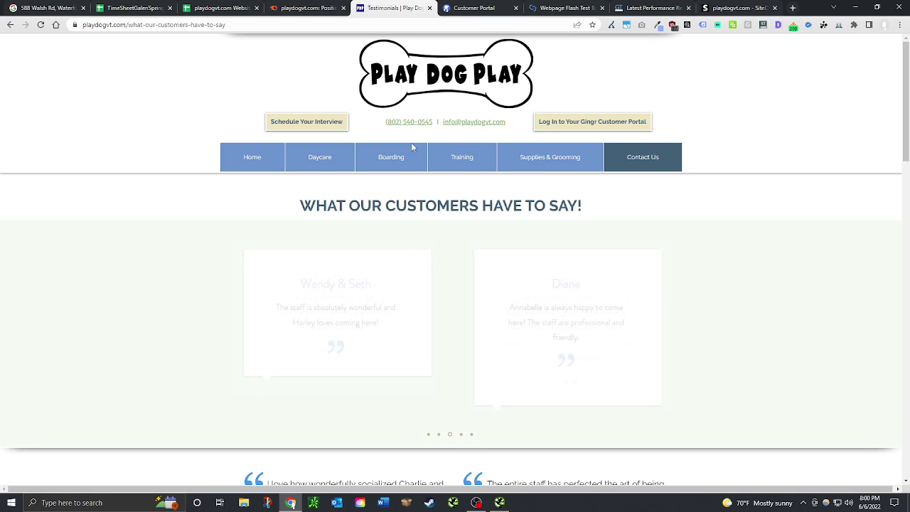
pyautogui.moveTo(443, 164)
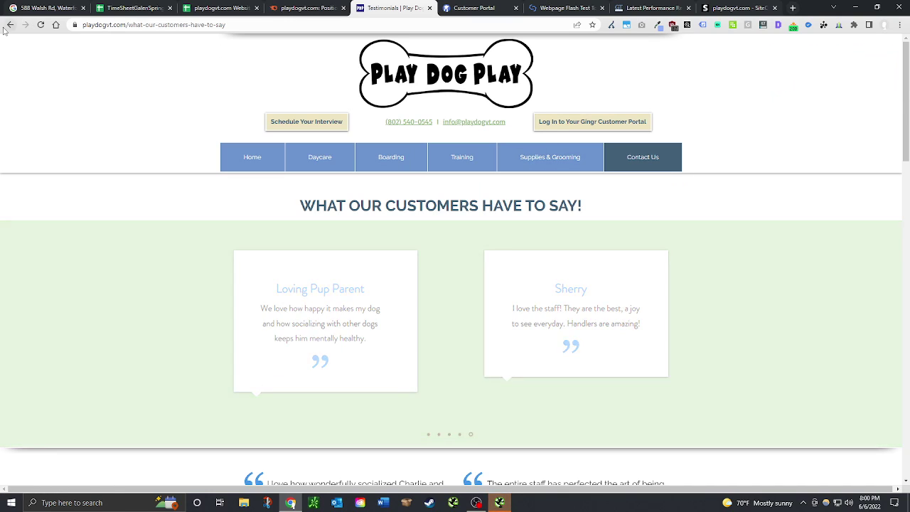
pyautogui.click(10, 24)
pyautogui.moveTo(163, 25); pyautogui.dragTo(324, 26)
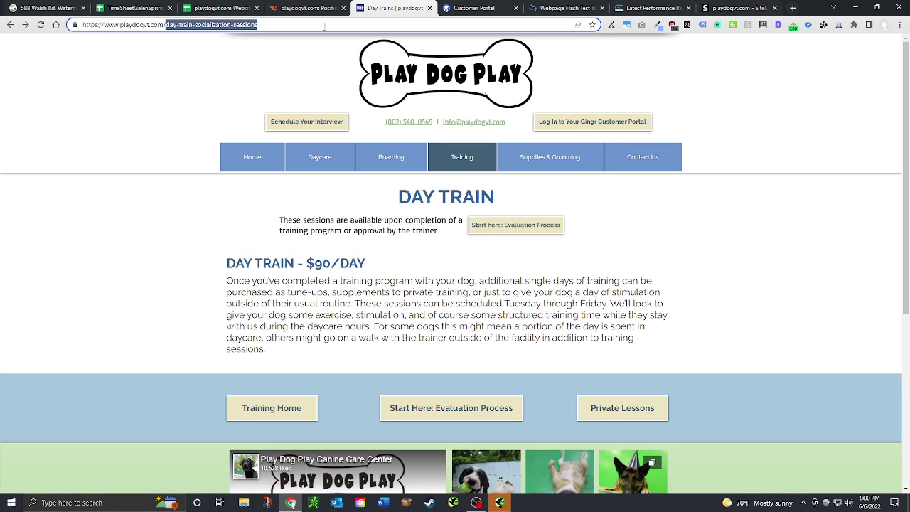
pyautogui.write('sitemap.xml')
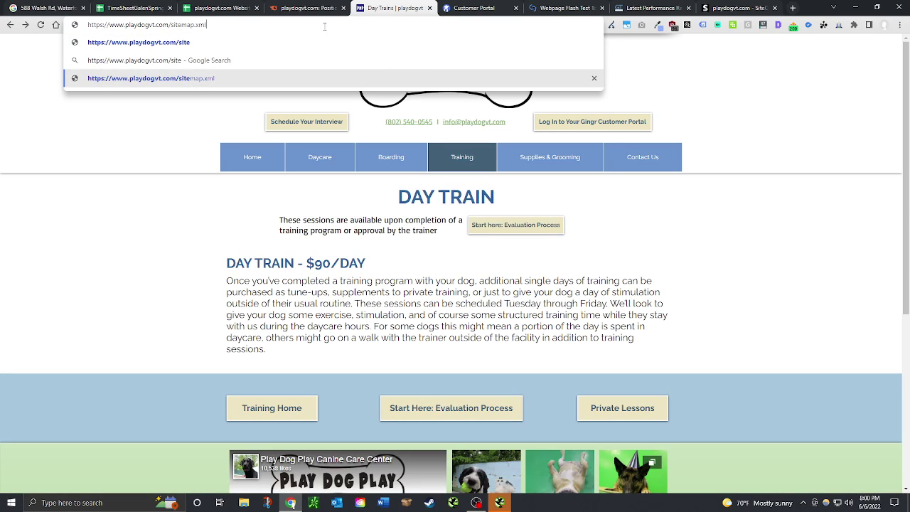
pyautogui.press('Return')
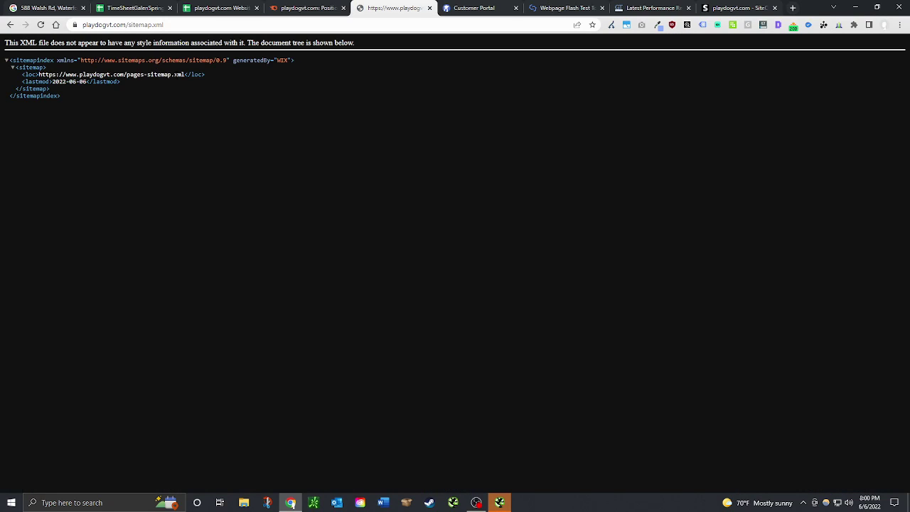
pyautogui.moveTo(185, 74); pyautogui.dragTo(39, 74)
pyautogui.hotkey('ctrl', 'c')
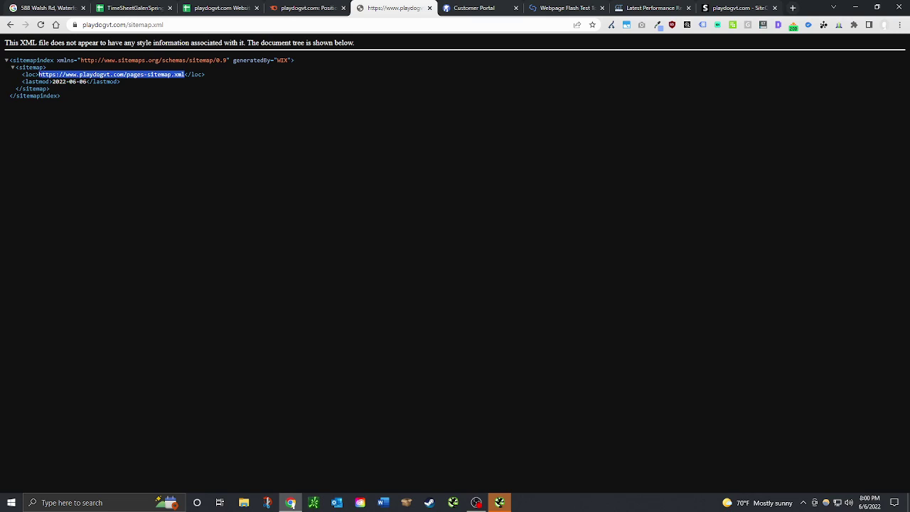
pyautogui.click(135, 26)
pyautogui.hotkey('ctrl', 'v')
pyautogui.press('Return')
pyautogui.click(500, 502)
pyautogui.click(346, 34)
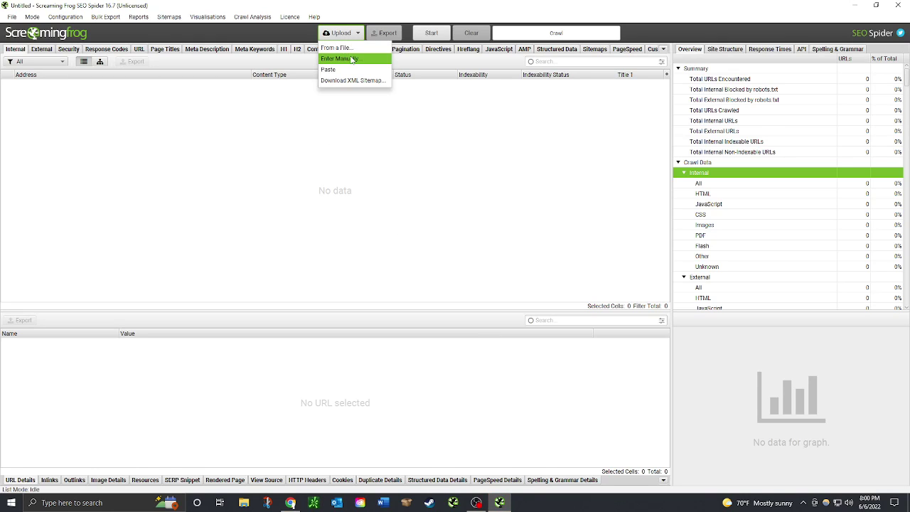
pyautogui.click(357, 81)
pyautogui.hotkey('ctrl', 'v')
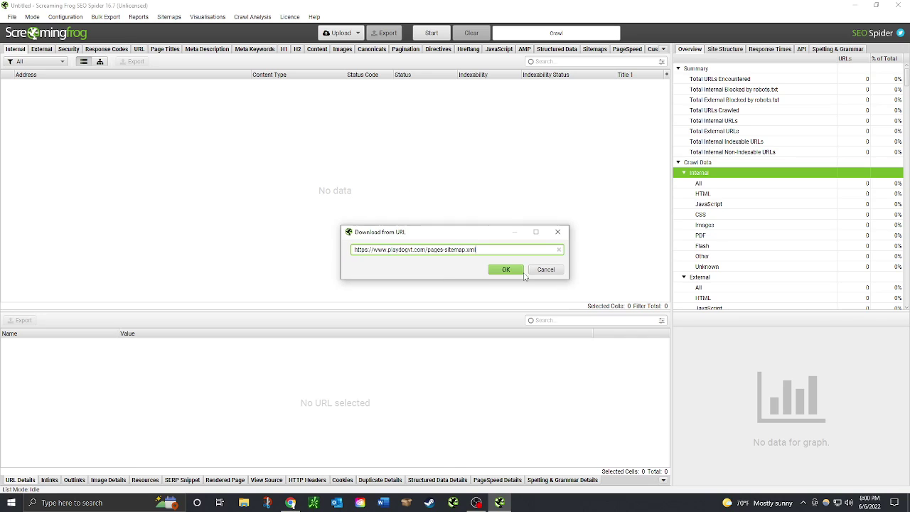
pyautogui.click(505, 270)
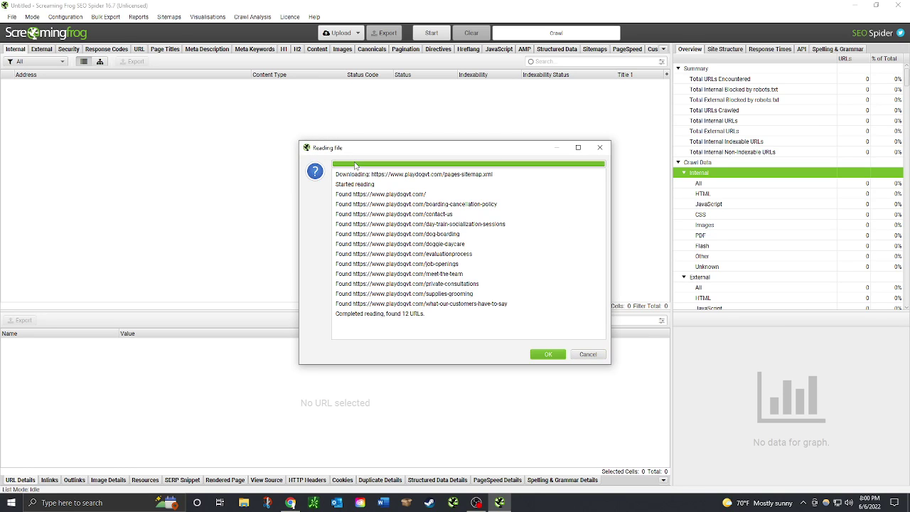
pyautogui.click(544, 355)
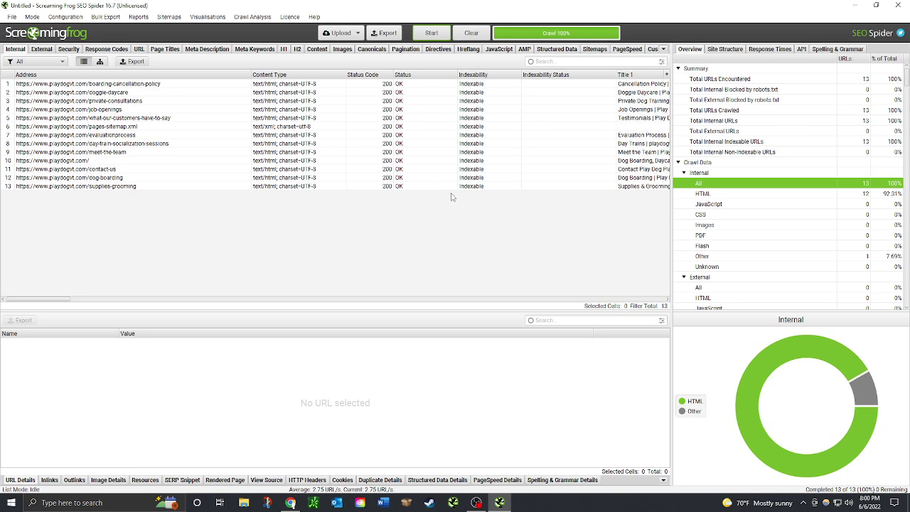
# Step: Examine the page titles and title lengths in the crawl results, including the Doggie Daycare page's title
pyautogui.moveTo(43, 301); pyautogui.dragTo(77, 301)
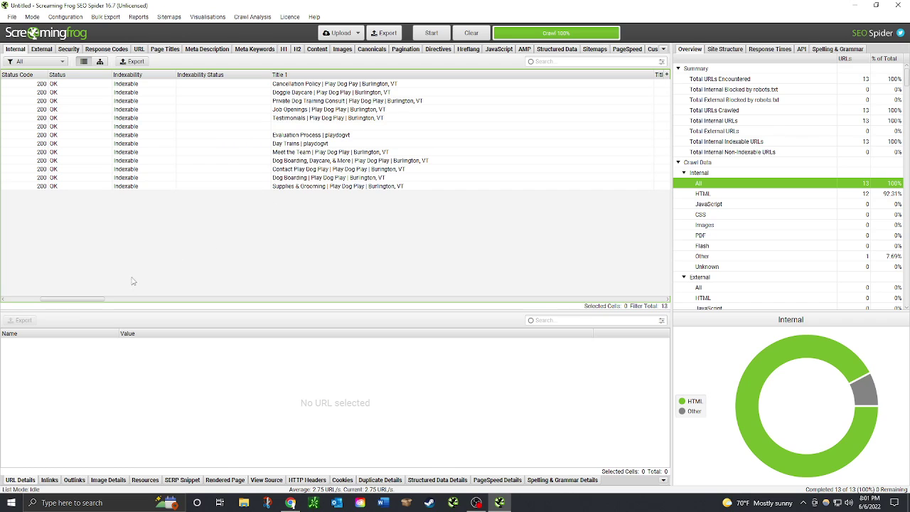
pyautogui.moveTo(87, 301); pyautogui.dragTo(98, 300)
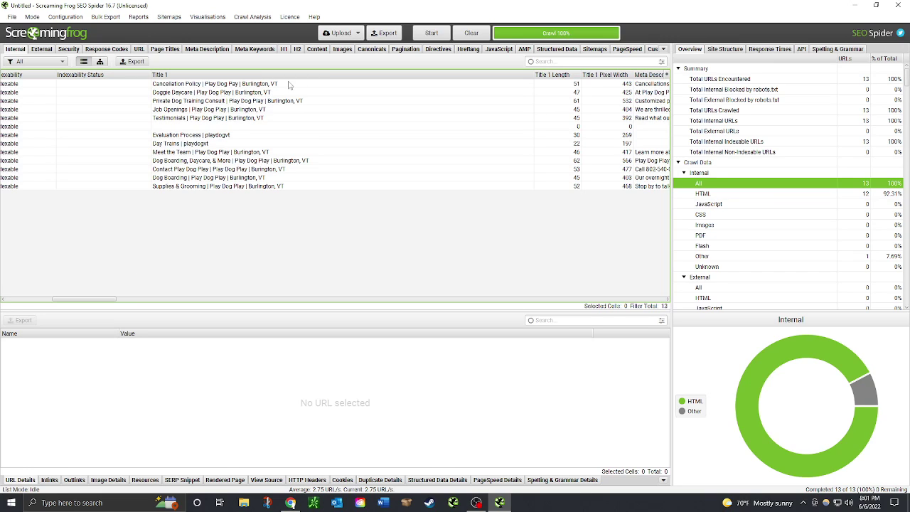
pyautogui.click(187, 94)
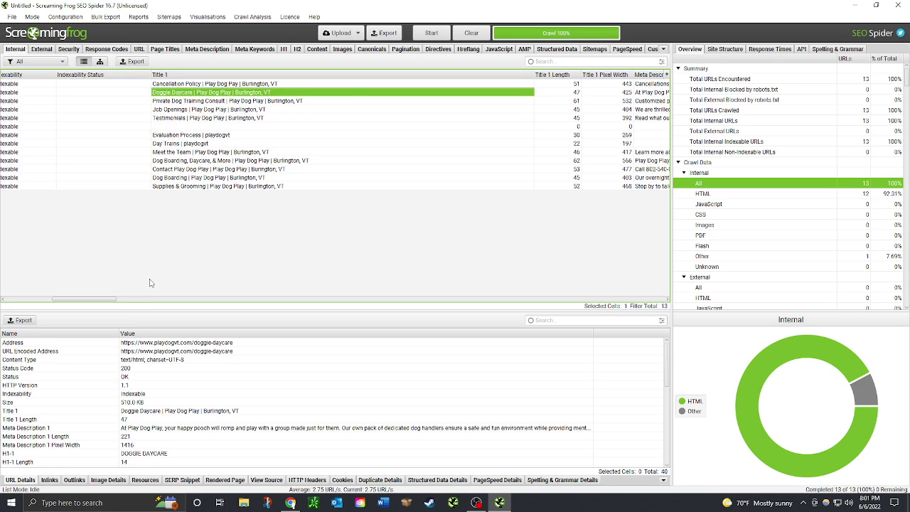
pyautogui.moveTo(111, 299); pyautogui.dragTo(155, 302)
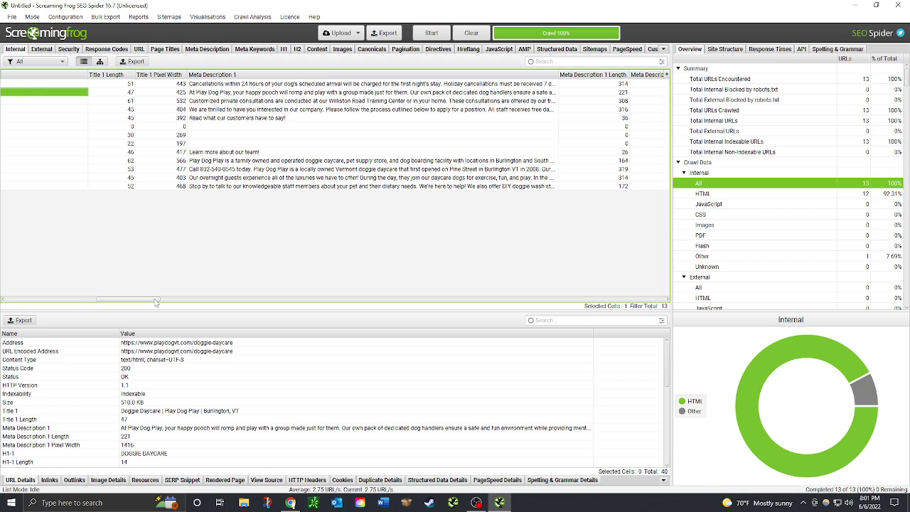
pyautogui.moveTo(155, 299); pyautogui.dragTo(125, 306)
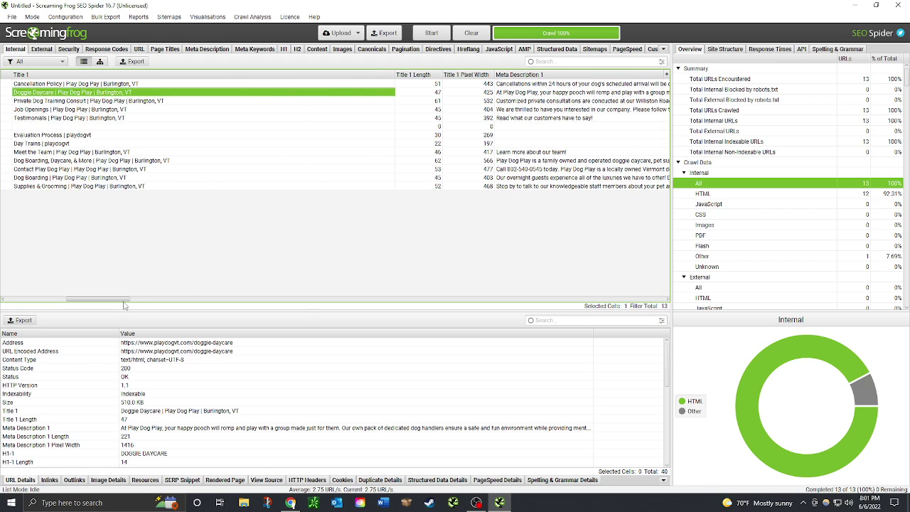
# Step: Check the meta descriptions of the crawled pages, focusing on the Evaluation Process, Day Trains and contact-us pages
pyautogui.moveTo(502, 135); pyautogui.dragTo(507, 145)
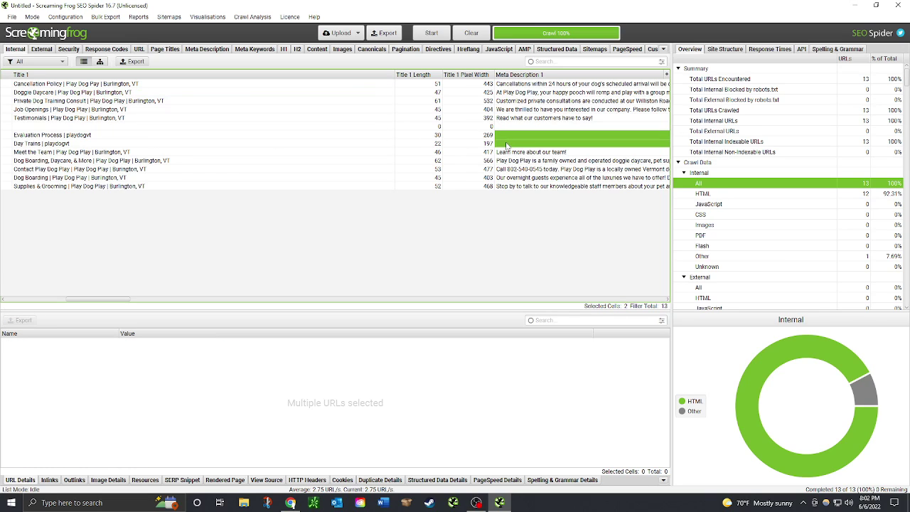
pyautogui.click(70, 146)
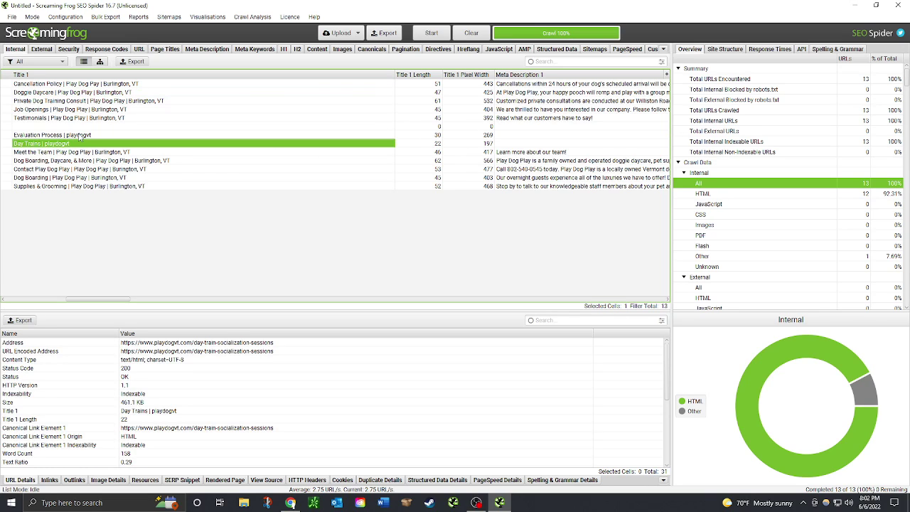
pyautogui.click(79, 136)
pyautogui.click(76, 145)
pyautogui.moveTo(105, 300); pyautogui.dragTo(128, 308)
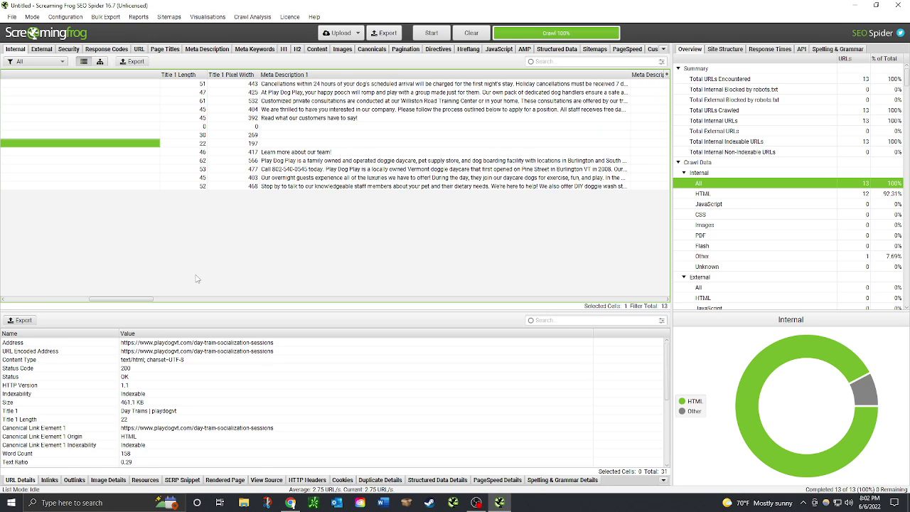
pyautogui.moveTo(147, 300)
pyautogui.mouseDown()
pyautogui.moveTo(124, 300)
pyautogui.moveTo(140, 300)
pyautogui.mouseUp()
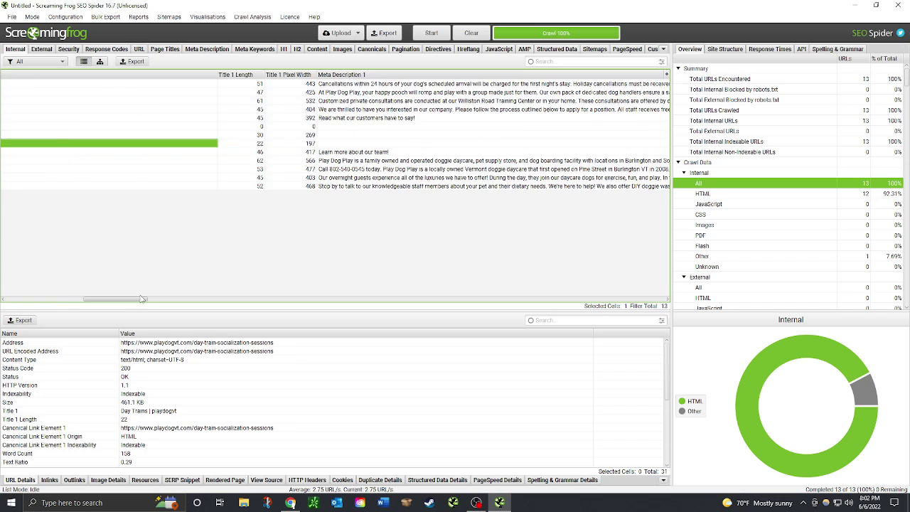
pyautogui.click(347, 170)
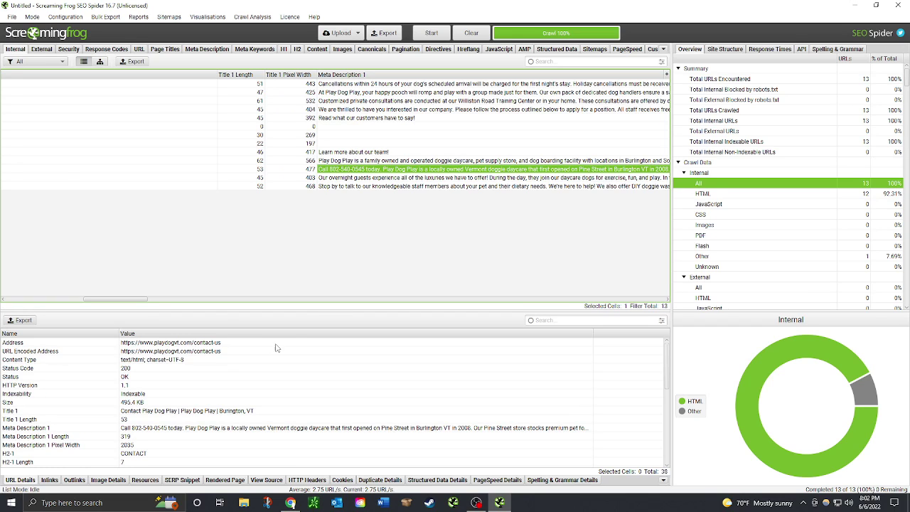
# Step: Widen the Meta Description 1 column and read the full meta descriptions of the crawled pages alongside their lengths
pyautogui.moveTo(143, 299); pyautogui.dragTo(163, 303)
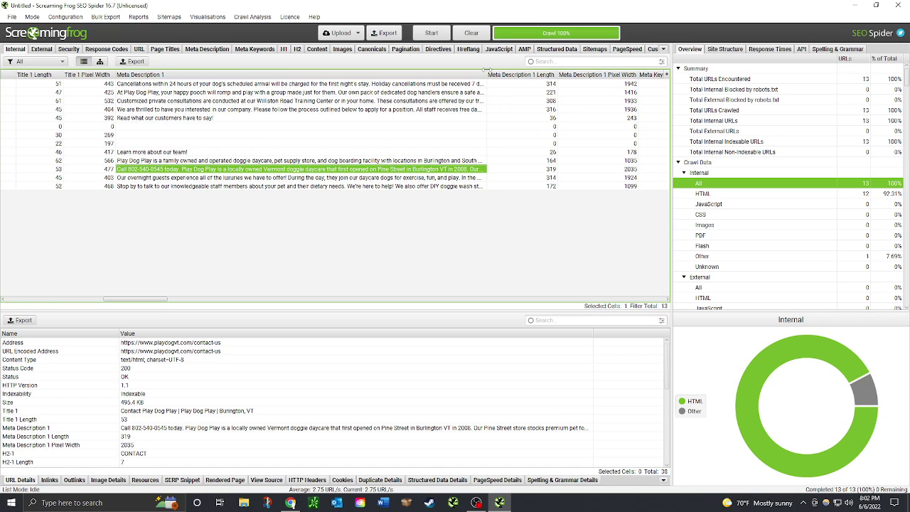
pyautogui.moveTo(484, 69); pyautogui.dragTo(660, 88)
pyautogui.moveTo(137, 302); pyautogui.dragTo(144, 301)
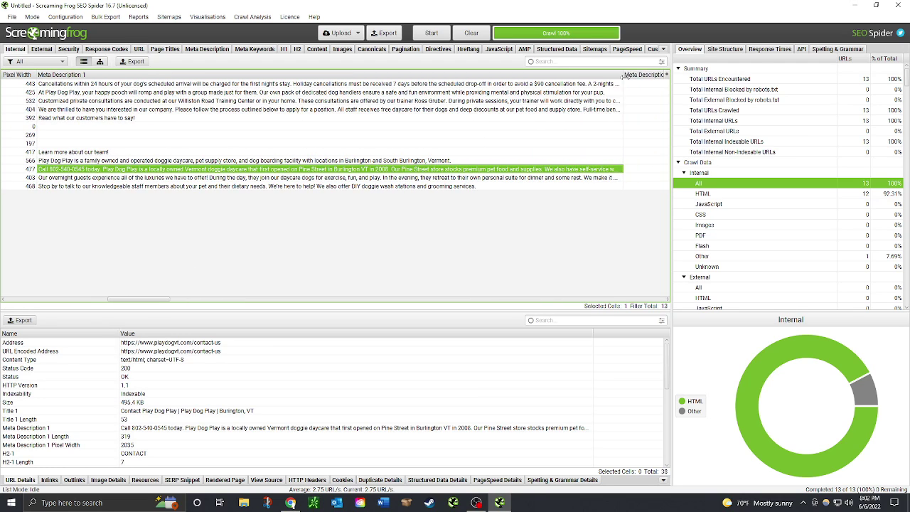
pyautogui.moveTo(626, 75); pyautogui.dragTo(664, 84)
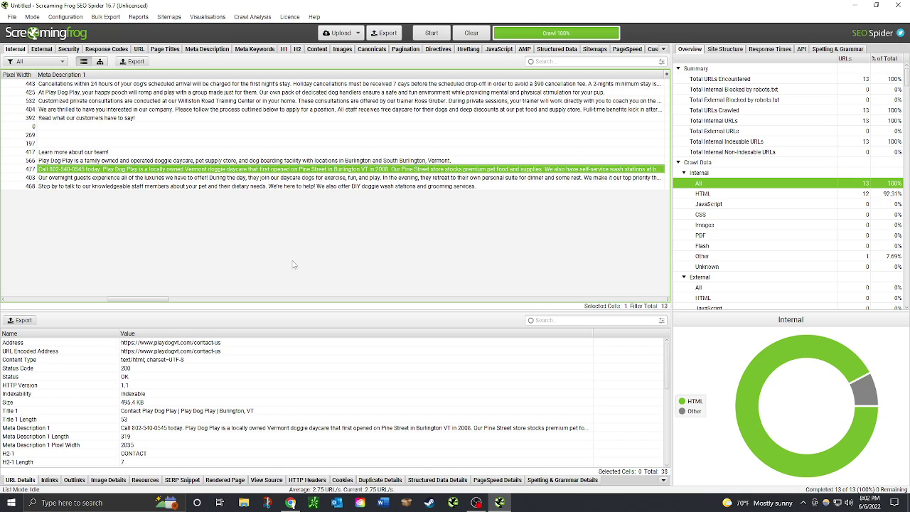
pyautogui.moveTo(132, 302)
pyautogui.mouseDown()
pyautogui.moveTo(149, 303)
pyautogui.moveTo(133, 303)
pyautogui.mouseUp()
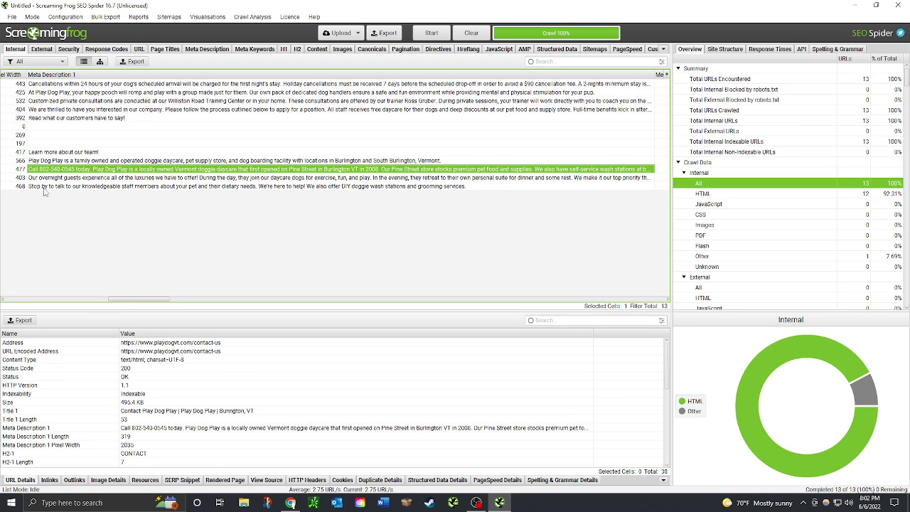
pyautogui.moveTo(117, 299); pyautogui.dragTo(103, 298)
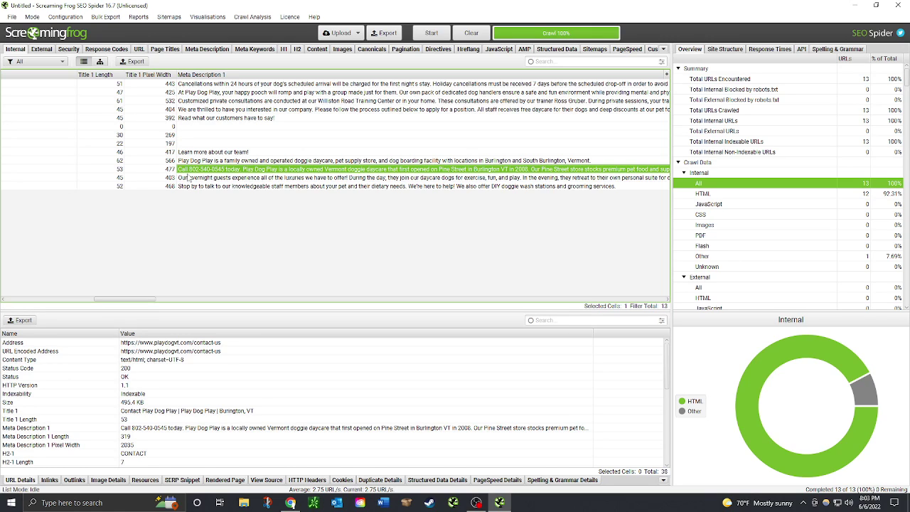
pyautogui.moveTo(121, 299)
pyautogui.mouseDown()
pyautogui.moveTo(141, 302)
pyautogui.moveTo(131, 302)
pyautogui.mouseUp()
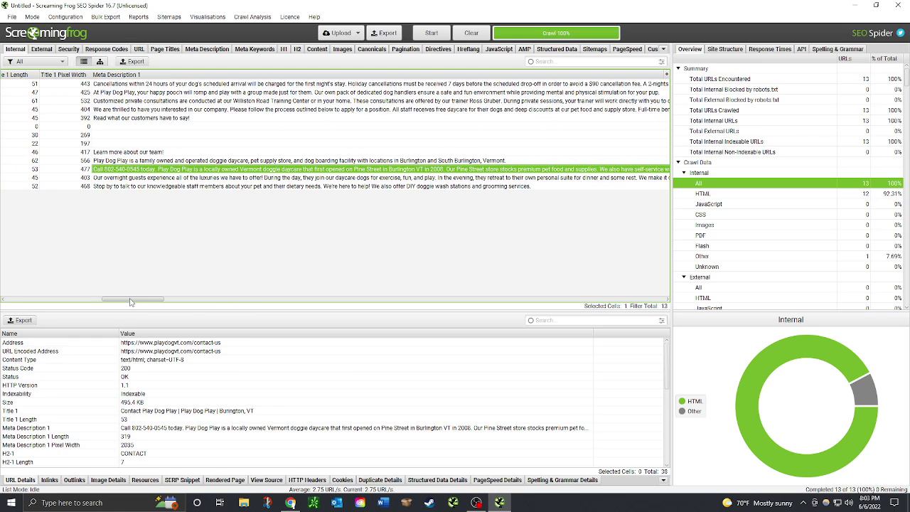
pyautogui.moveTo(130, 303); pyautogui.dragTo(120, 303)
# Step: Switch to the Website Roadmap sheet in Chrome and mark Meta Titles Exist and Meta Titles Contain Keywords with x
pyautogui.click(293, 504)
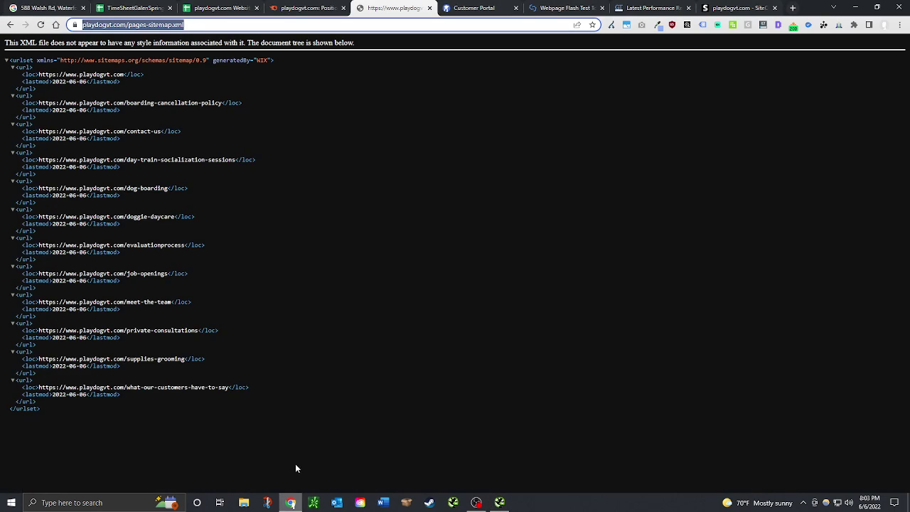
pyautogui.click(222, 8)
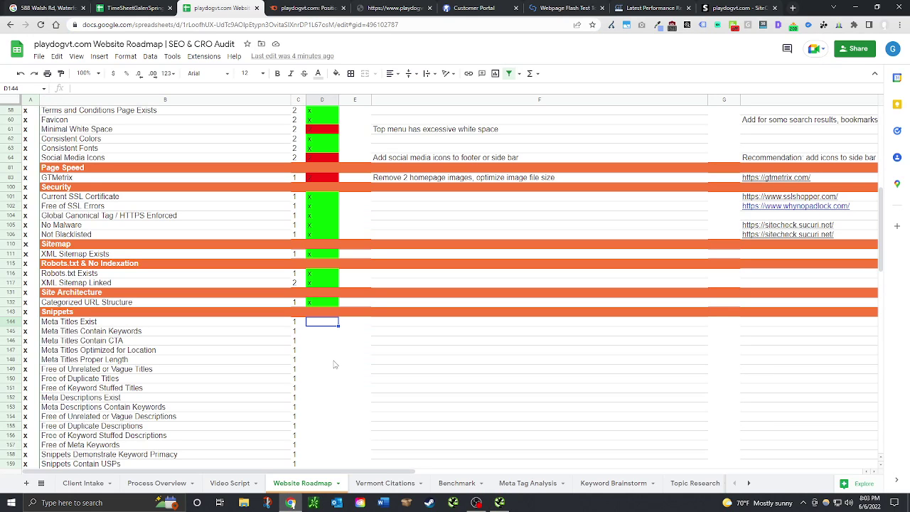
pyautogui.scroll(-2, 329, 292)
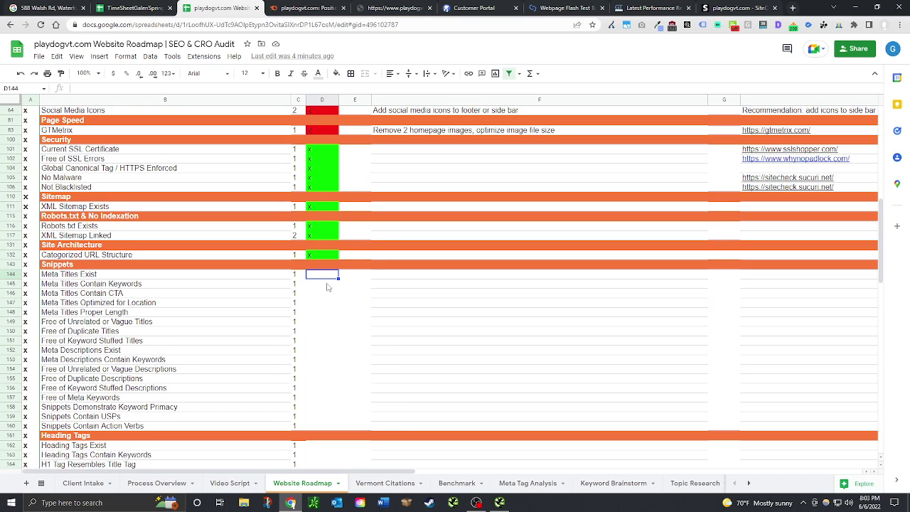
pyautogui.write('x')
pyautogui.press('Return')
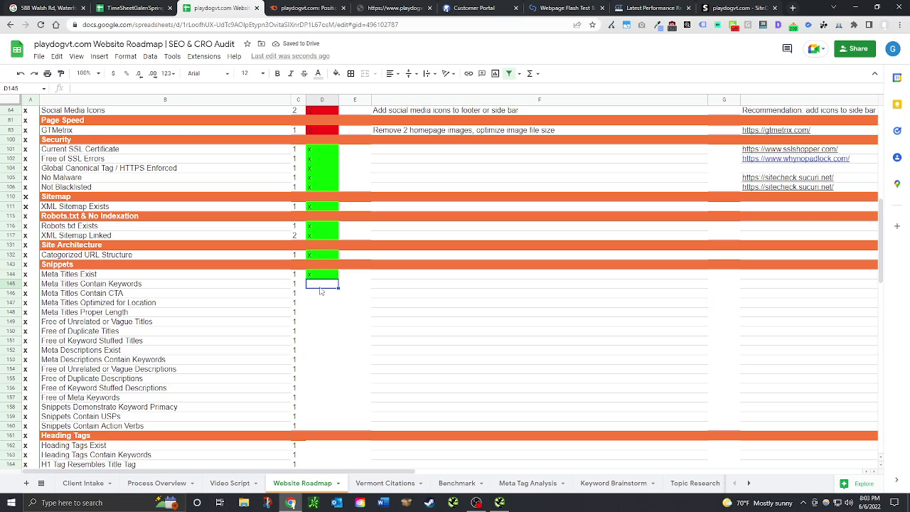
pyautogui.write('x')
pyautogui.press('Return')
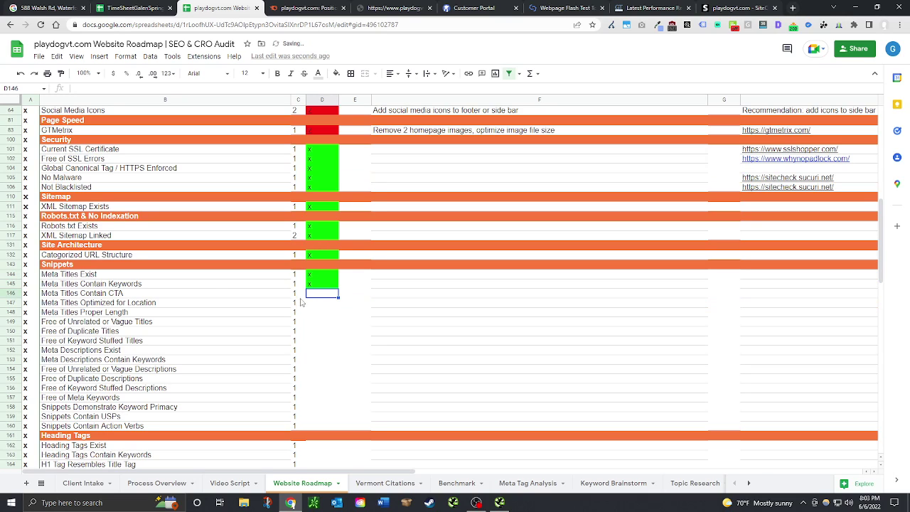
# Step: Mark Meta Titles Contain CTA as failed and enter the note "Add CTAs" in column F of that row
pyautogui.write('x')
pyautogui.press('Return')
pyautogui.press('Up')
pyautogui.click(323, 306)
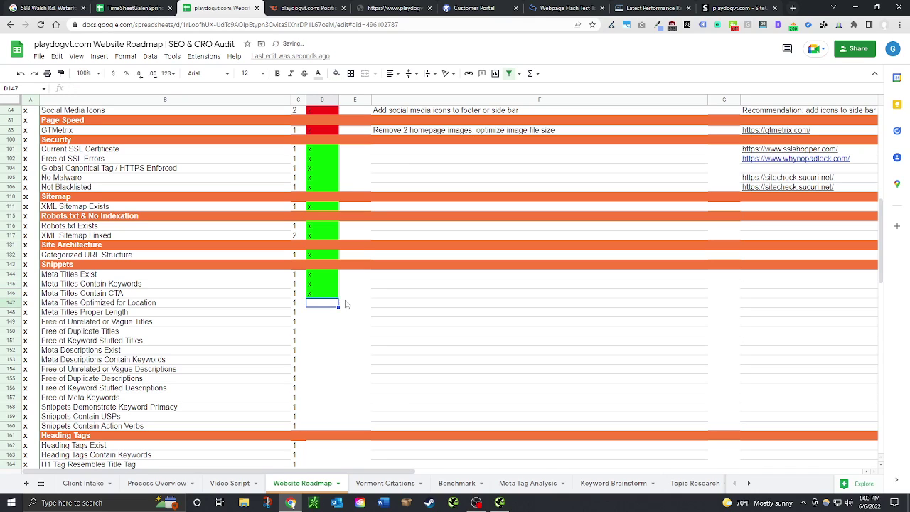
pyautogui.click(330, 294)
pyautogui.click(403, 298)
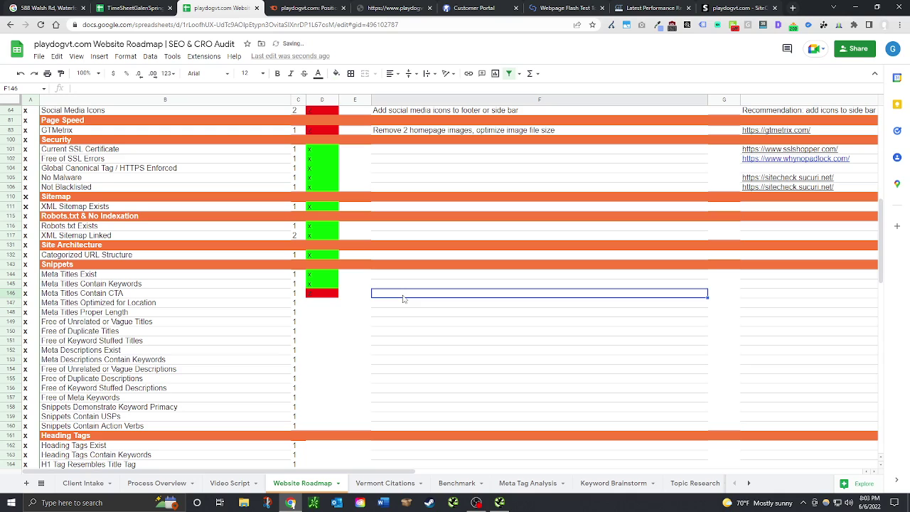
pyautogui.write('Add')
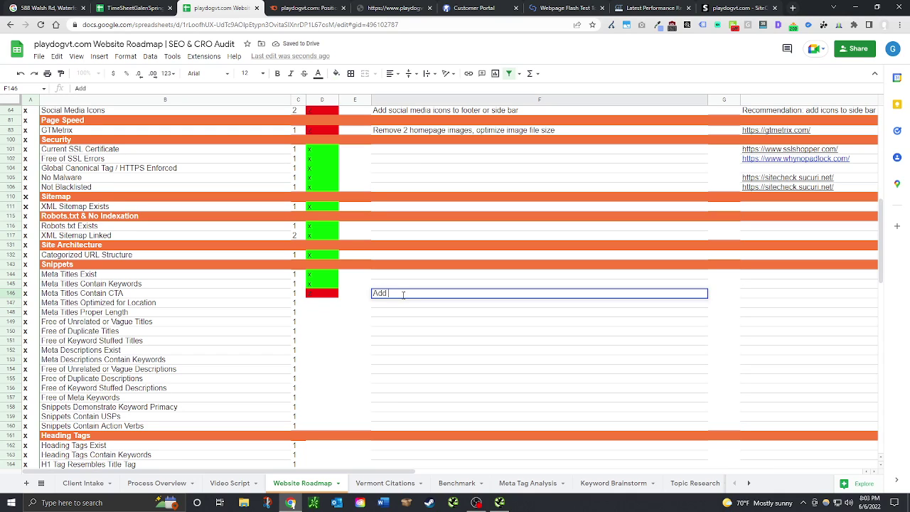
pyautogui.write(' CTAs')
# Step: Mark the remaining meta title checks with x, from Meta Titles Optimized for Location through Free of Keyword Stuffed Titles
pyautogui.click(320, 304)
pyautogui.write('x')
pyautogui.press('Return')
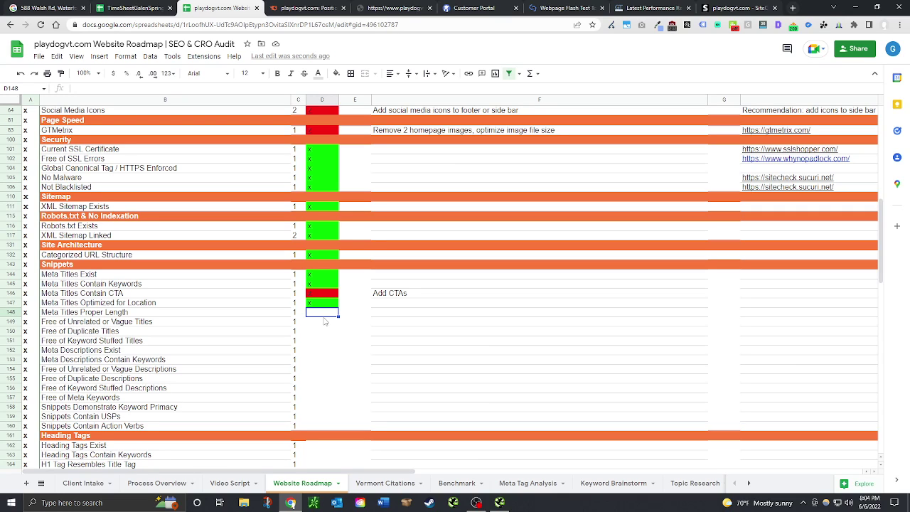
pyautogui.write('x')
pyautogui.press('Return')
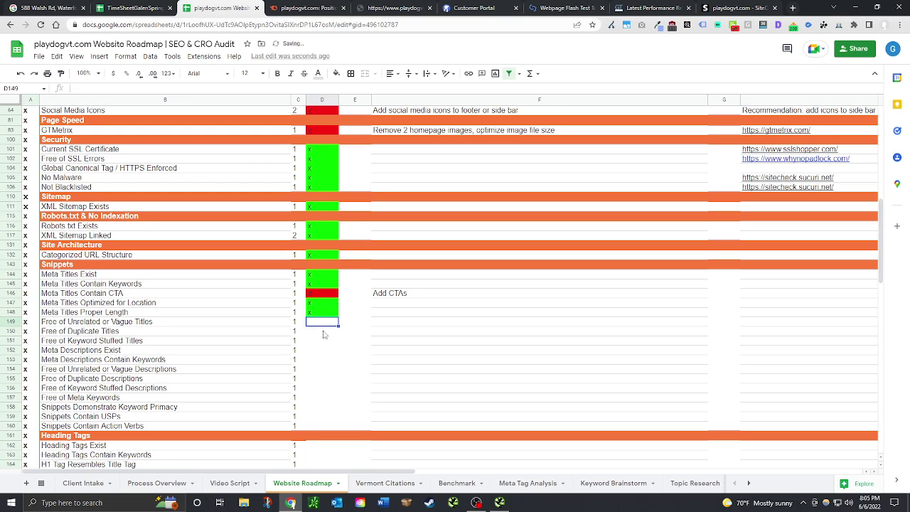
pyautogui.write('x')
pyautogui.press('Return')
pyautogui.write('x')
pyautogui.press('Return')
pyautogui.write('x')
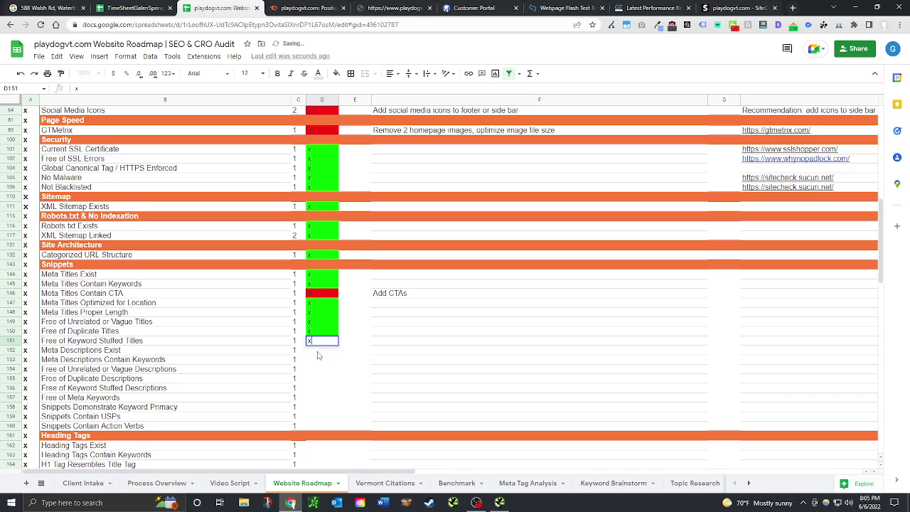
pyautogui.press('Return')
# Step: Mark the checks from Meta Descriptions Exist through Free of Meta Keywords with x
pyautogui.write('x')
pyautogui.press('Return')
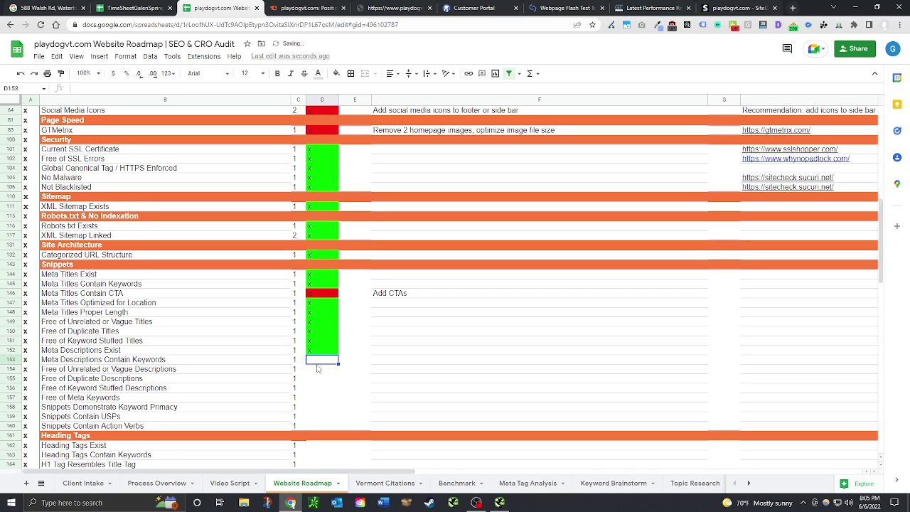
pyautogui.write('x')
pyautogui.press('Return')
pyautogui.write('x')
pyautogui.press('Return')
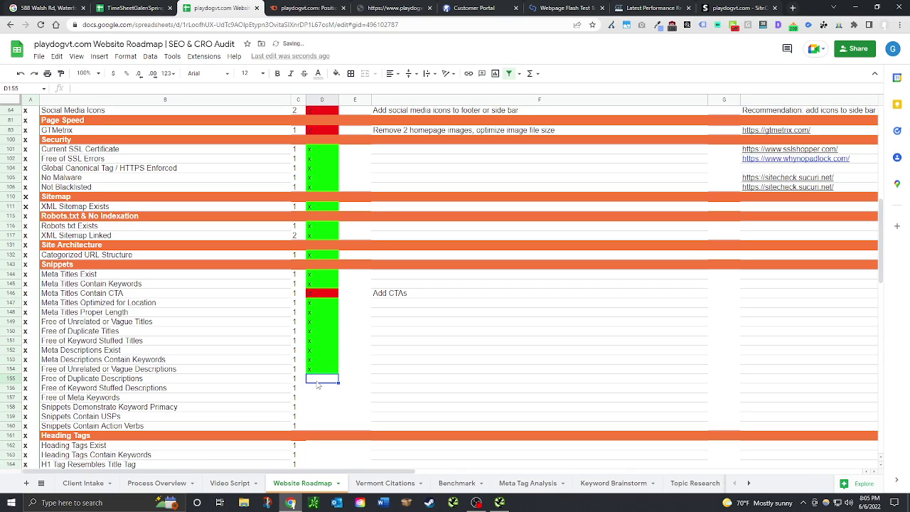
pyautogui.write('x')
pyautogui.press('Return')
pyautogui.write('x')
pyautogui.press('Return')
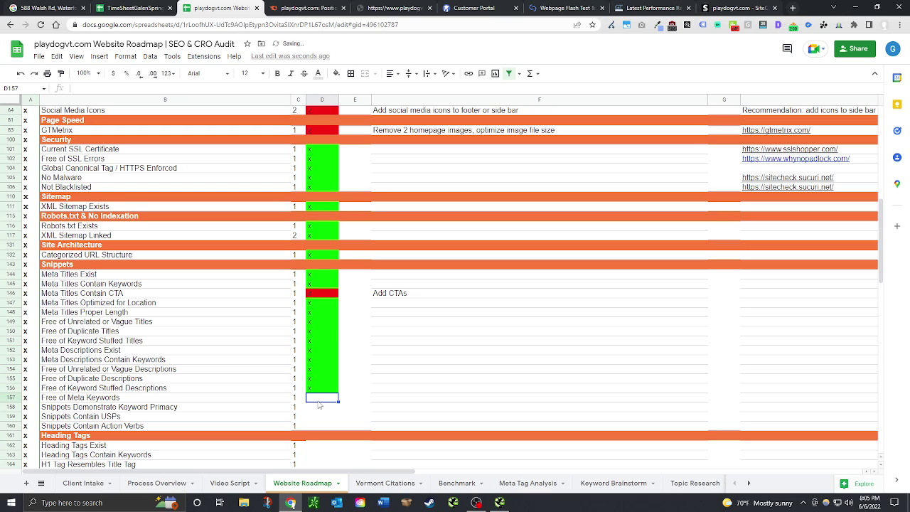
pyautogui.write('x')
pyautogui.press('Return')
# Step: Mark Snippets Demonstrate Keyword Primacy as failed and add the note "Keywords towards beginning" in column F
pyautogui.write('x')
pyautogui.press('Return')
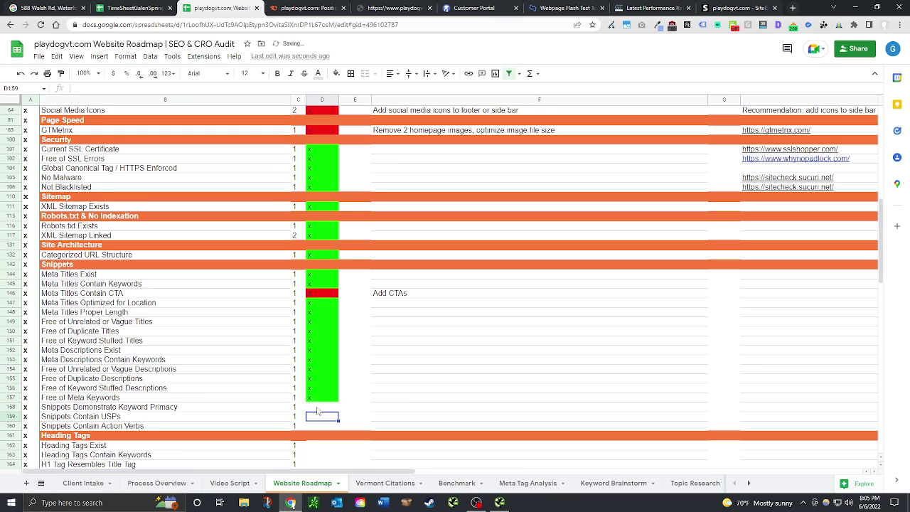
pyautogui.click(318, 410)
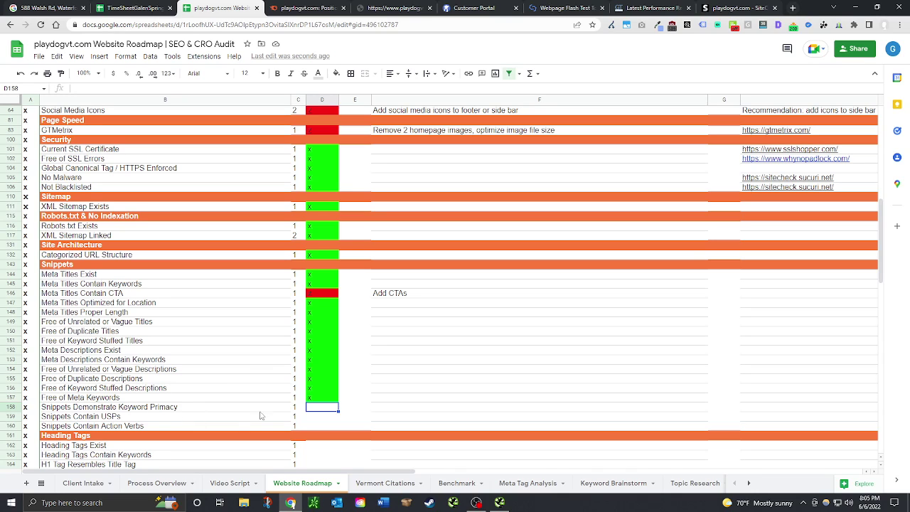
pyautogui.write('z')
pyautogui.click(396, 411)
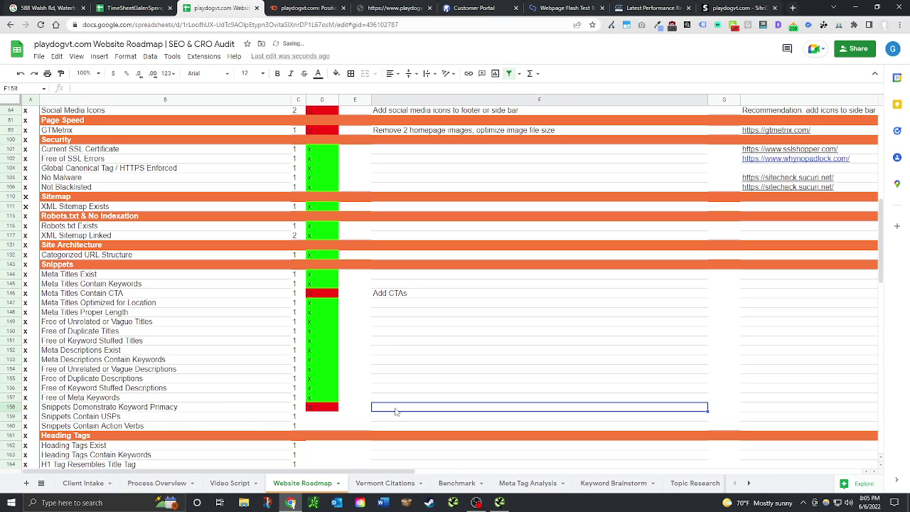
pyautogui.write('Keywrods')
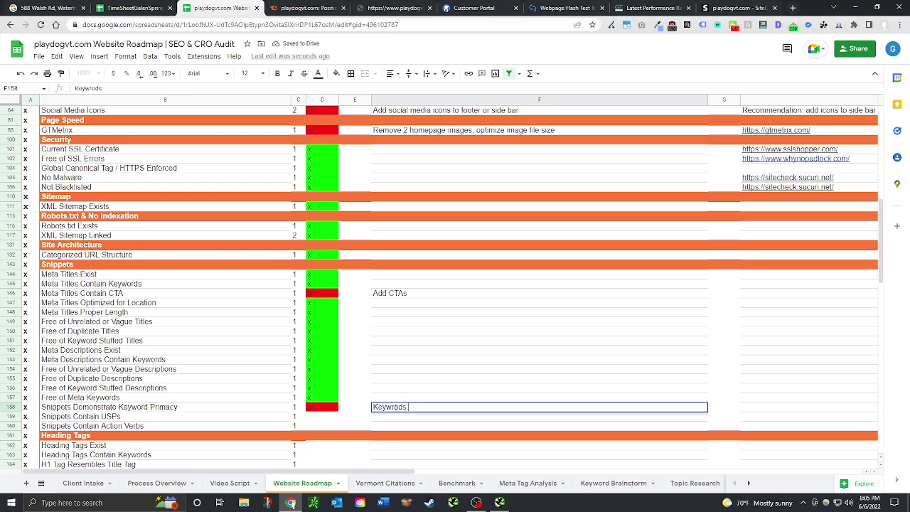
pyautogui.press('BackSpace')
pyautogui.press('BackSpace')
pyautogui.press('BackSpace')
pyautogui.write('ords')
pyautogui.write('towards beginning')
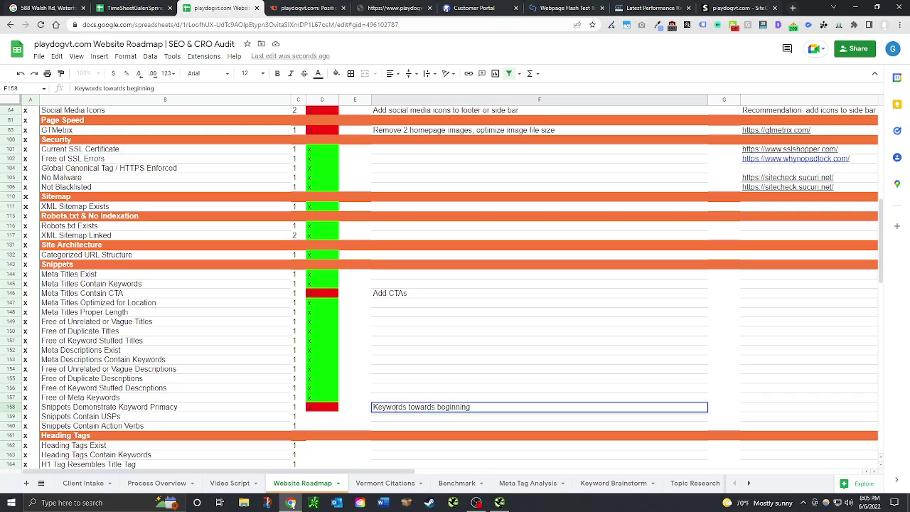
pyautogui.press('Return')
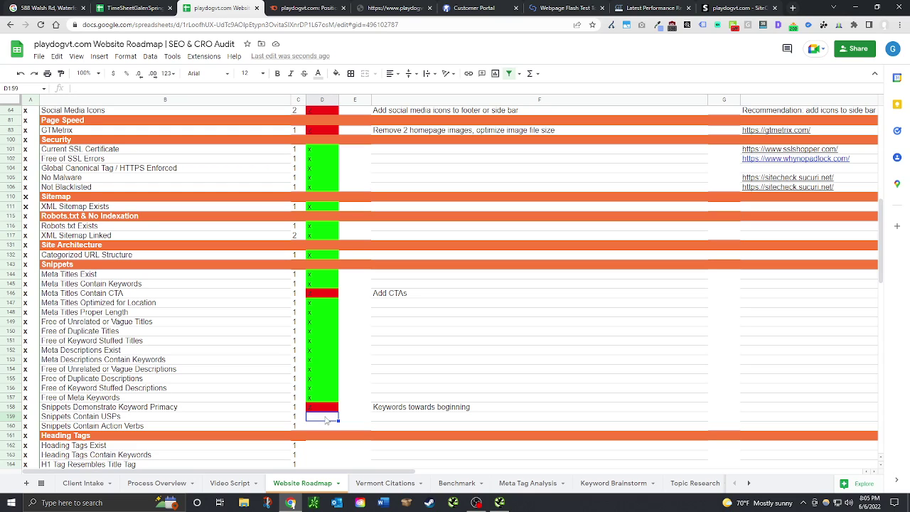
# Step: Mark Snippets Contain USPs with x, and fail Snippets Contain Action Verbs with the note "Add more"
pyautogui.write('x')
pyautogui.press('Return')
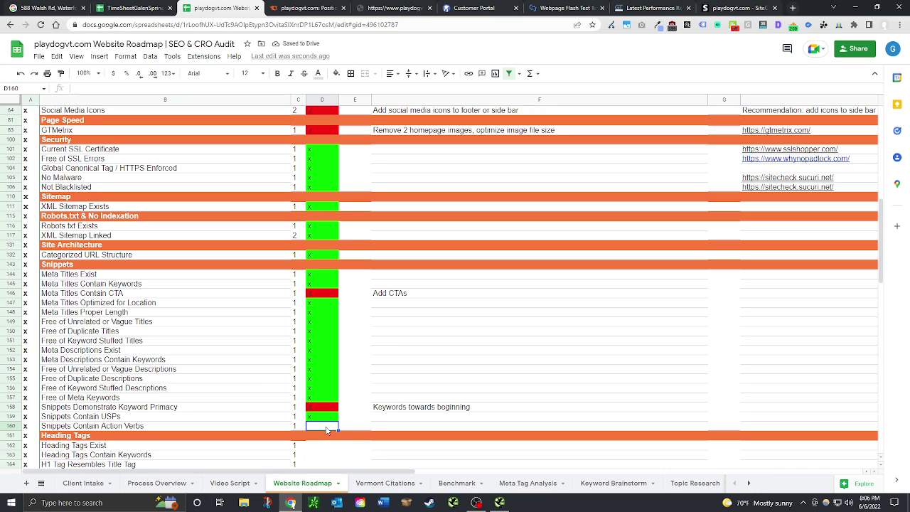
pyautogui.write('o')
pyautogui.click(389, 426)
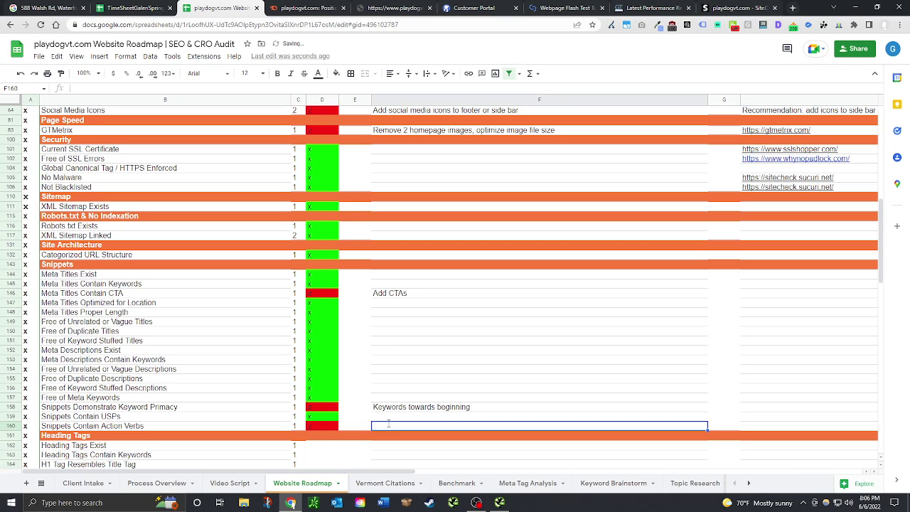
pyautogui.write('Add more')
pyautogui.press('Return')
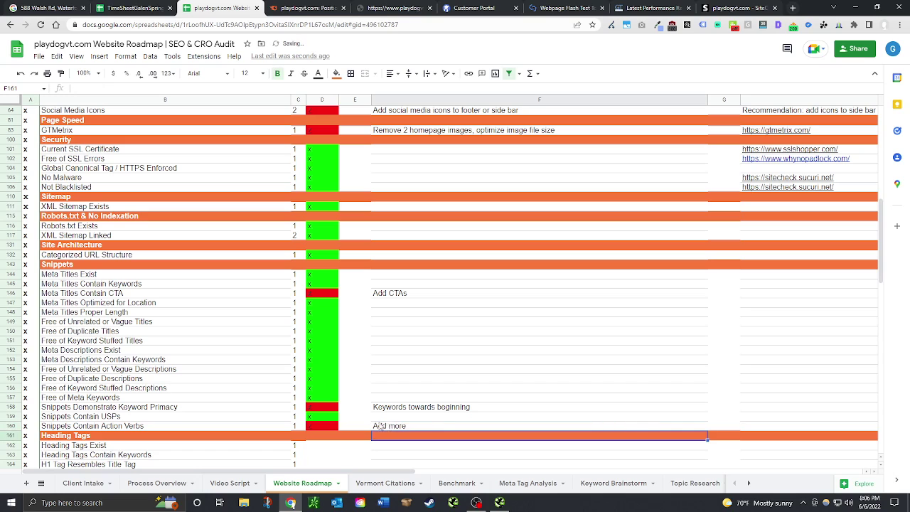
# Step: For the Heading Tags Exist check, return to Screaming Frog and examine the H1-1 entries of all crawled pages
pyautogui.scroll(-3, 380, 427)
pyautogui.click(322, 349)
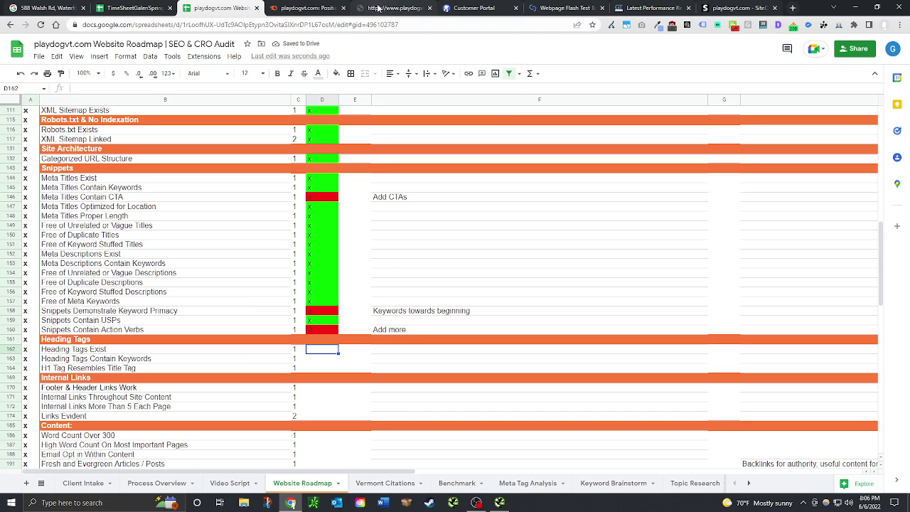
pyautogui.click(500, 503)
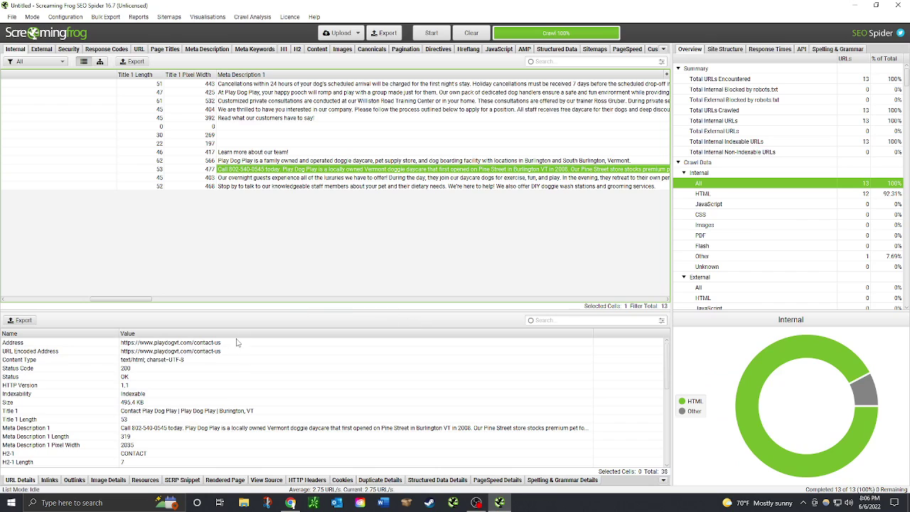
pyautogui.moveTo(135, 299); pyautogui.dragTo(237, 300)
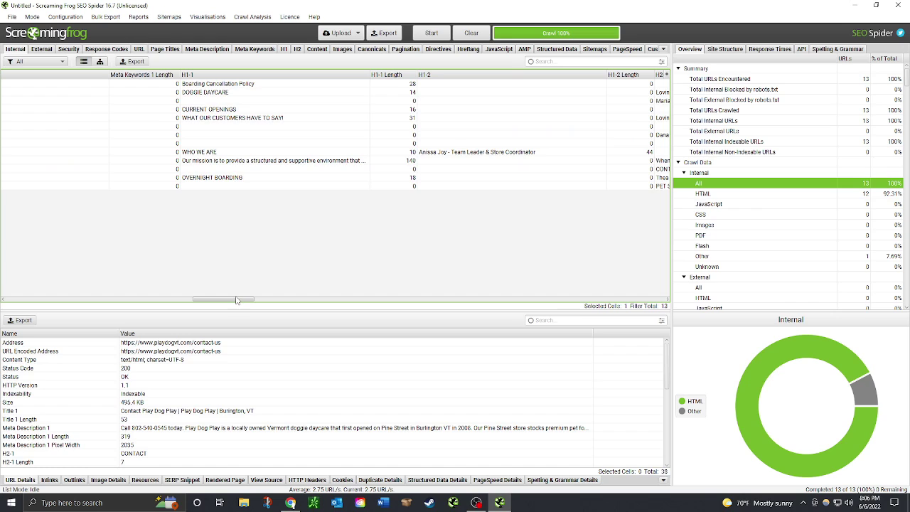
pyautogui.moveTo(237, 300)
pyautogui.mouseDown()
pyautogui.moveTo(257, 299)
pyautogui.moveTo(246, 298)
pyautogui.mouseUp()
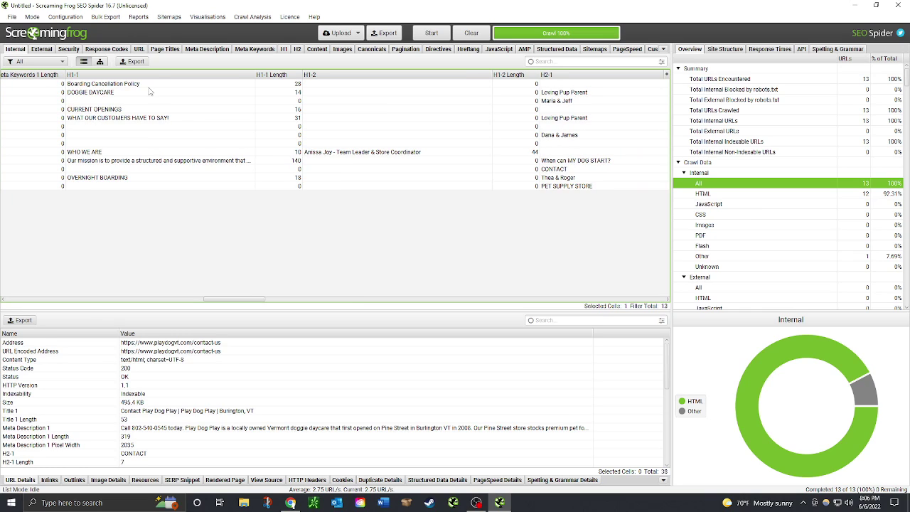
pyautogui.moveTo(154, 83); pyautogui.dragTo(159, 186)
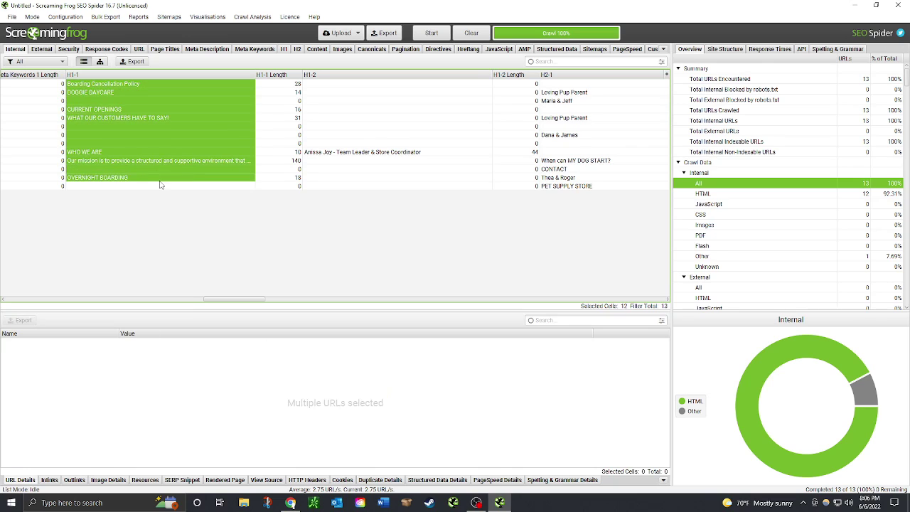
pyautogui.click(160, 187)
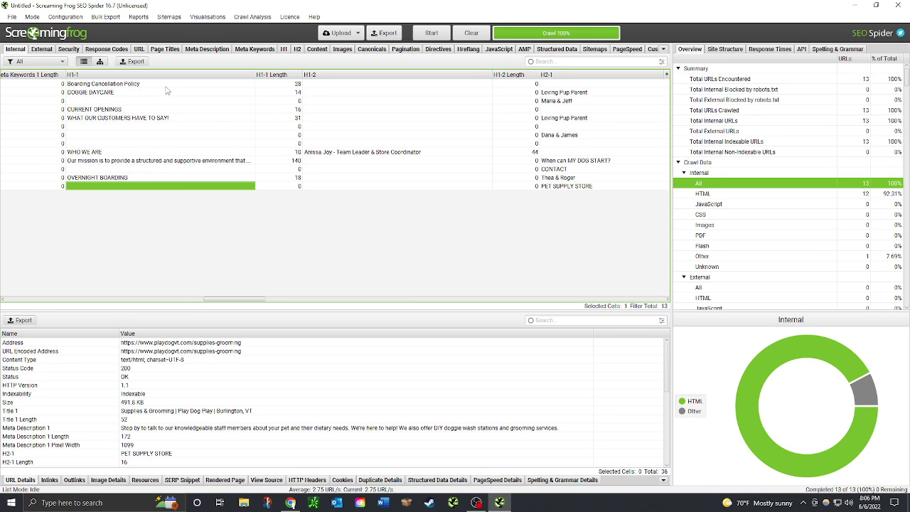
# Step: Compare the crawled pages' Title 1 entries with their H1-1 entries, including the Doggie Daycare page
pyautogui.moveTo(168, 85)
pyautogui.mouseDown()
pyautogui.moveTo(168, 184)
pyautogui.moveTo(172, 89)
pyautogui.mouseUp()
pyautogui.moveTo(232, 299); pyautogui.dragTo(89, 306)
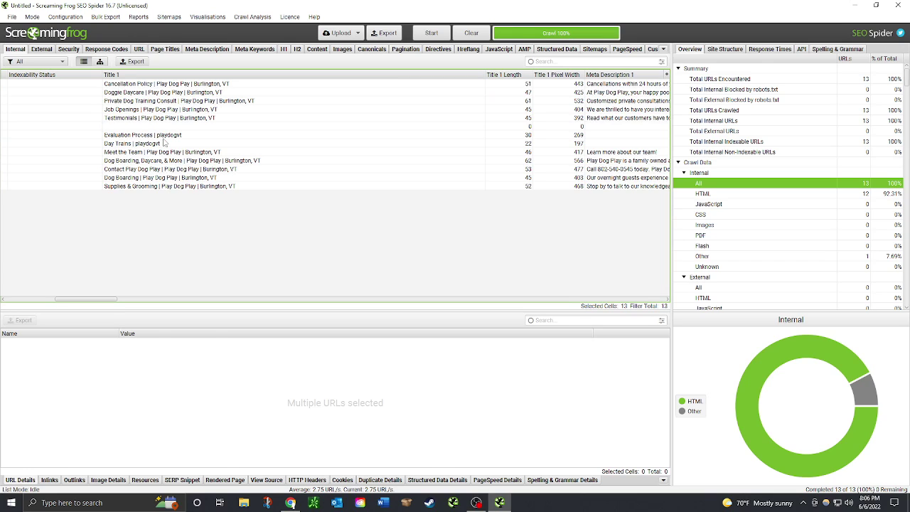
pyautogui.click(158, 94)
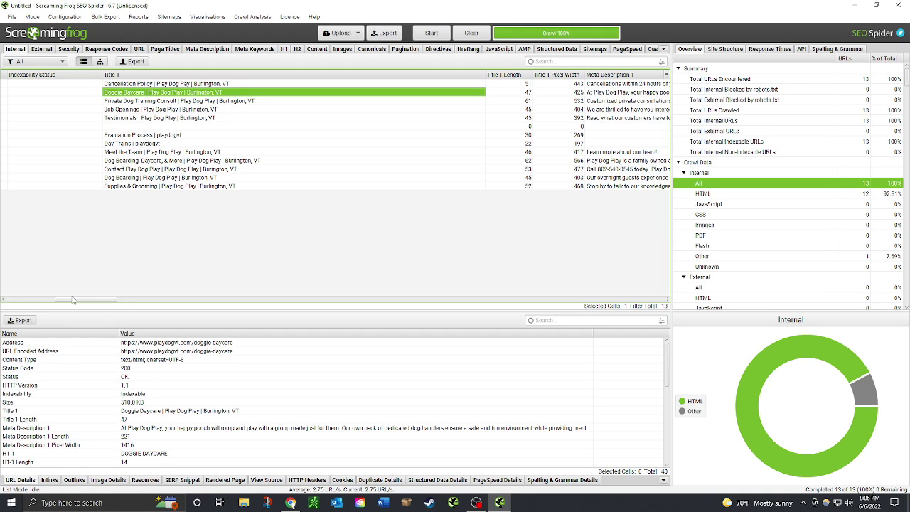
pyautogui.moveTo(83, 299); pyautogui.dragTo(217, 288)
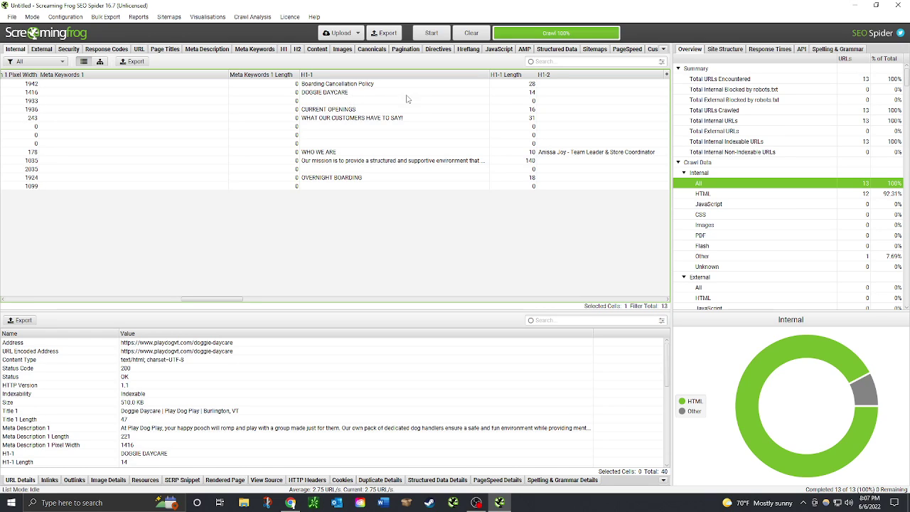
pyautogui.click(364, 96)
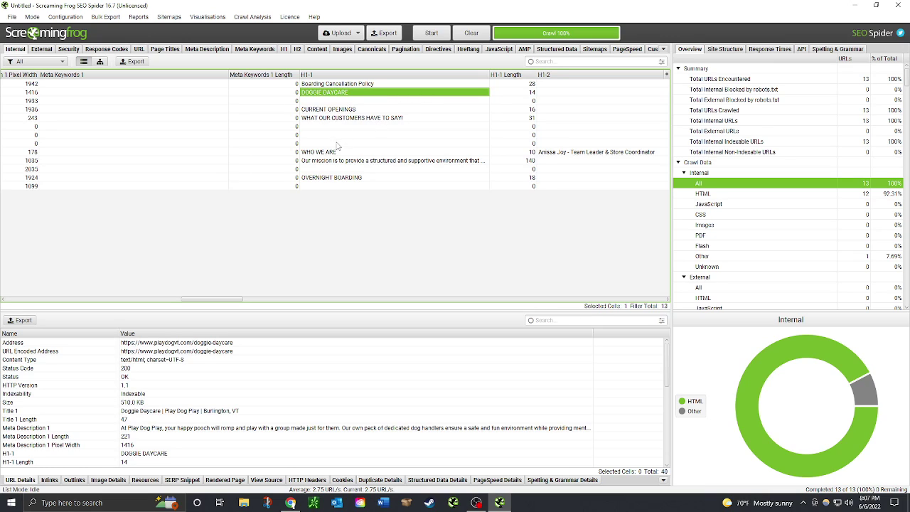
# Step: In the Website Roadmap sheet, mark Heading Tags Exist with x, and fail Heading Tags Contain Keywords and H1 Tag Resembles Title Tag
pyautogui.moveTo(288, 506)
pyautogui.click(277, 488)
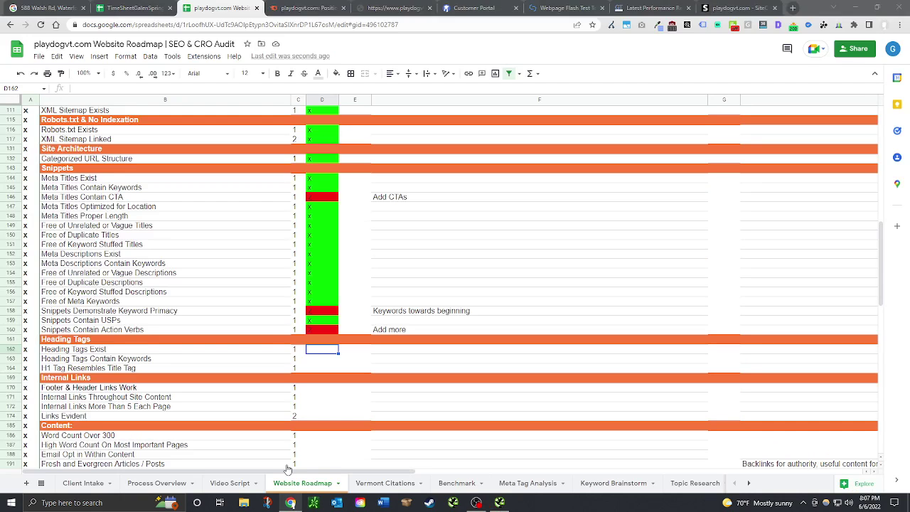
pyautogui.write('x')
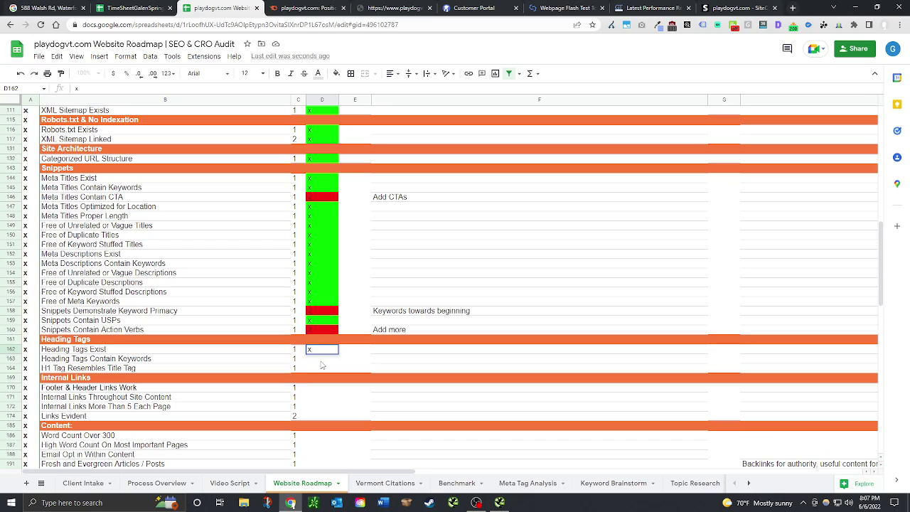
pyautogui.press('Return')
pyautogui.write('x')
pyautogui.press('Return')
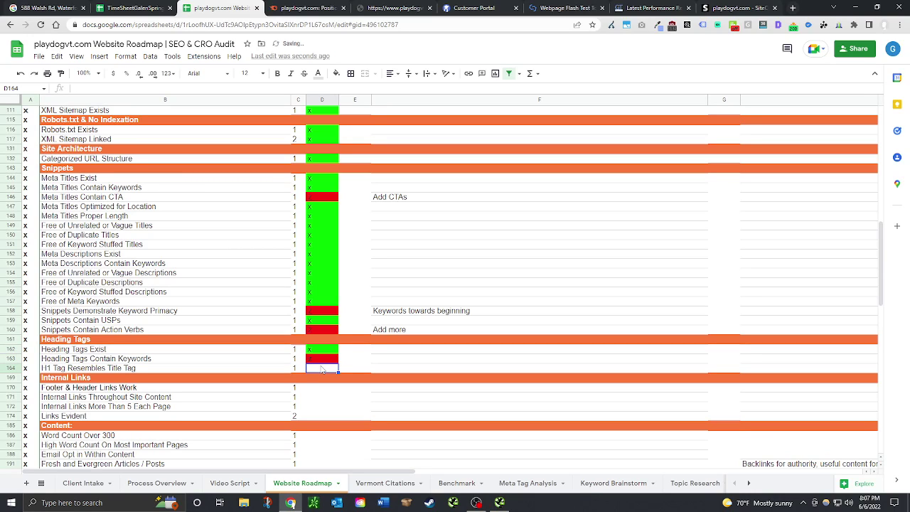
pyautogui.write('x')
pyautogui.press('Return')
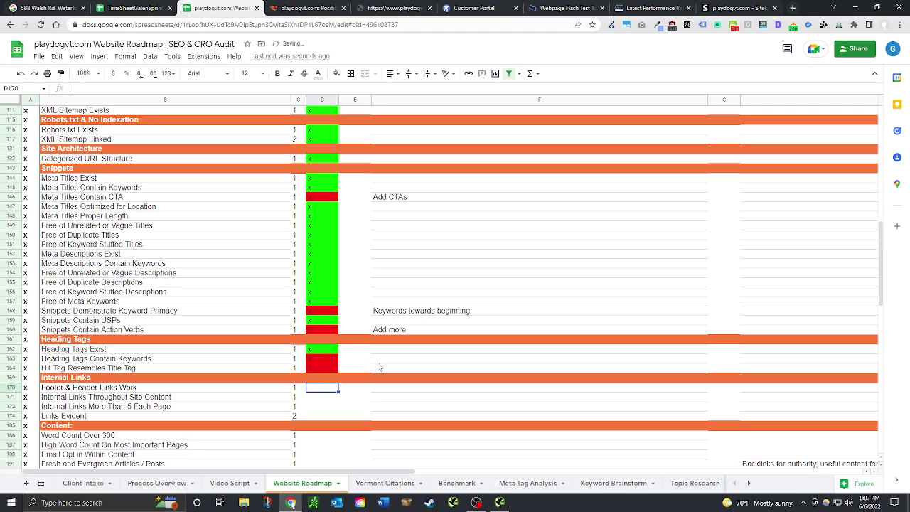
# Step: For the Footer & Header Links Work check, open the playdogvt.com homepage in place of its XML sitemap
pyautogui.scroll(-1, 366, 380)
pyautogui.scroll(-2, 366, 381)
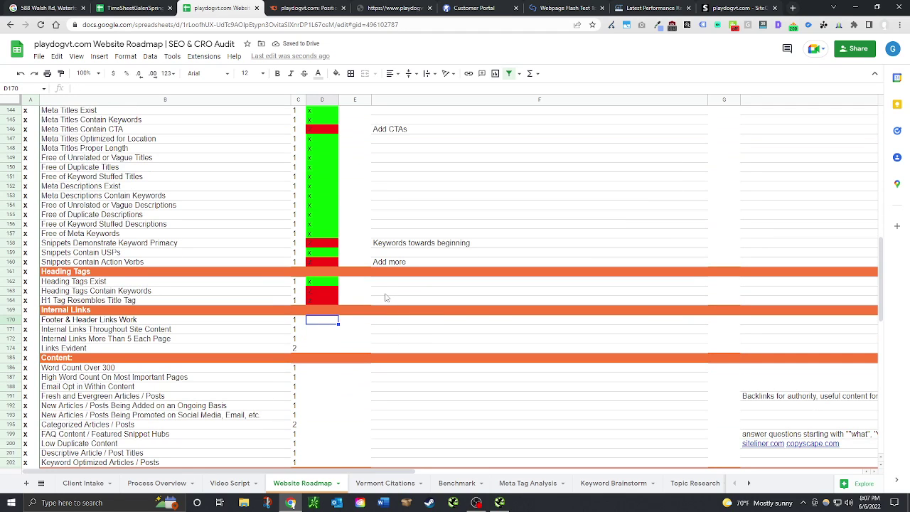
pyautogui.scroll(1, 415, 326)
pyautogui.scroll(-3, 332, 320)
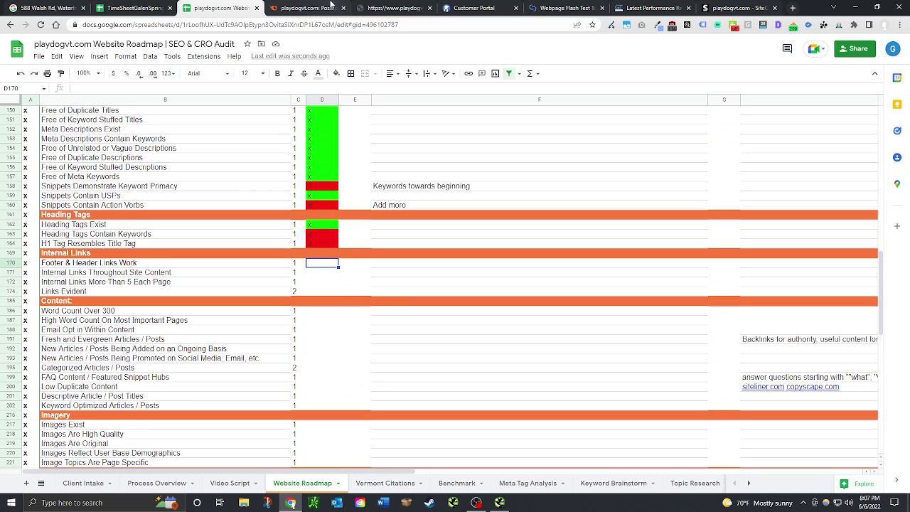
pyautogui.click(395, 8)
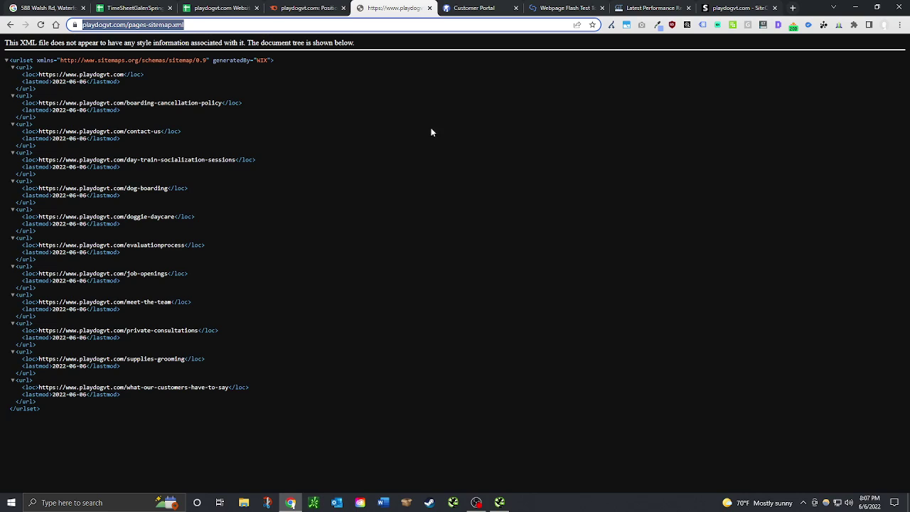
pyautogui.click(5, 25)
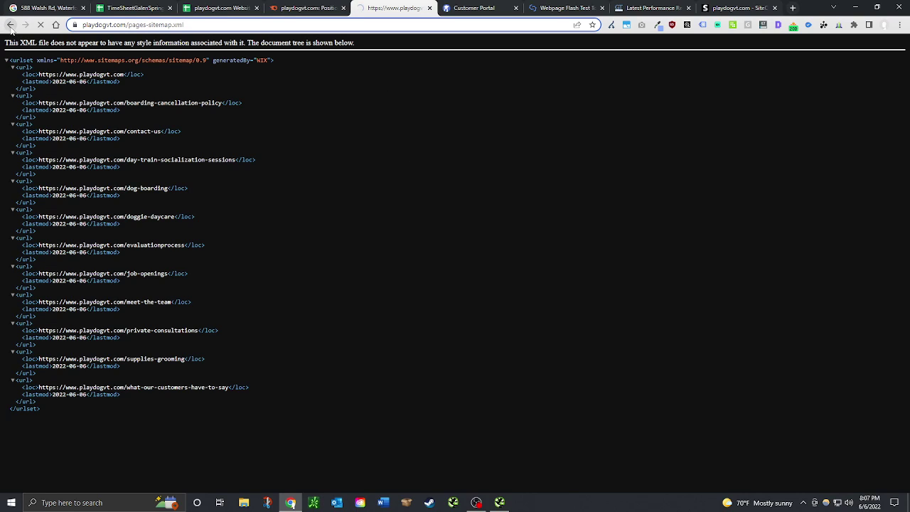
pyautogui.moveTo(129, 25); pyautogui.dragTo(382, 29)
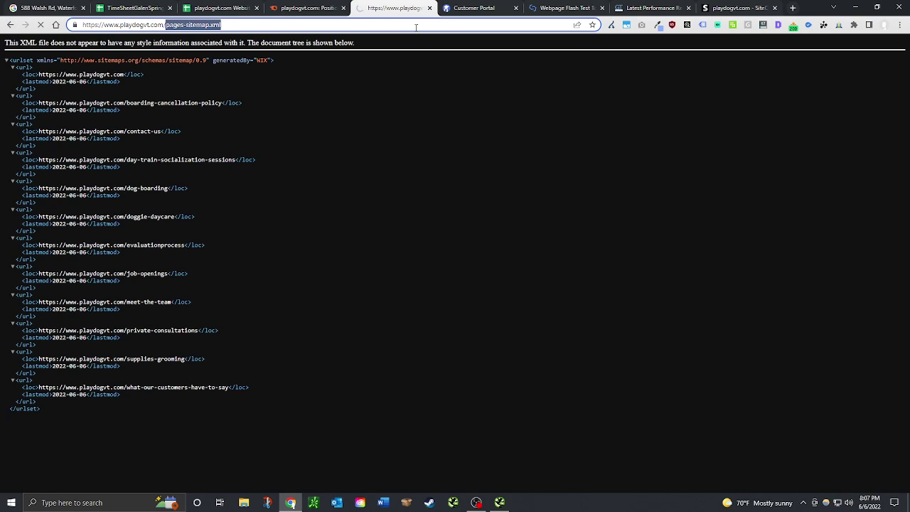
pyautogui.press('BackSpace')
pyautogui.press('Return')
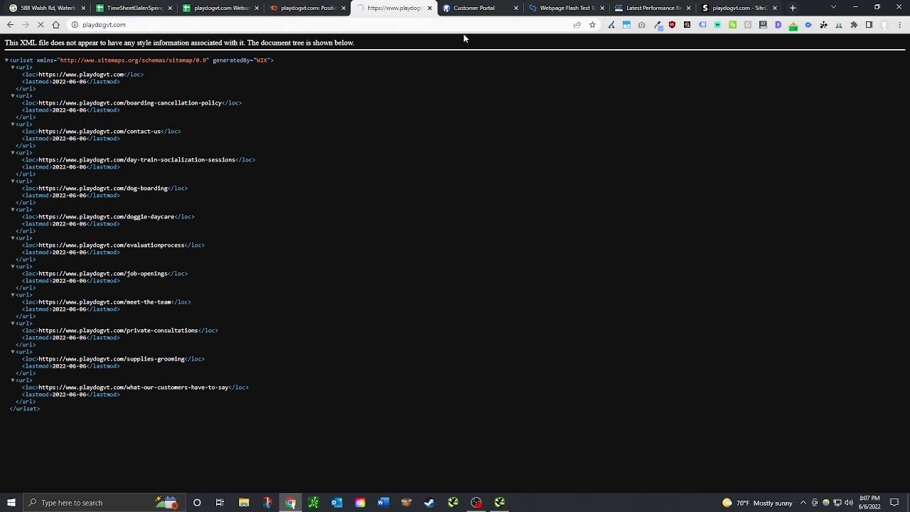
# Step: Close the leftover browser pages for the customer portal, flash test, performance report and Sucuri SiteCheck
pyautogui.click(516, 8)
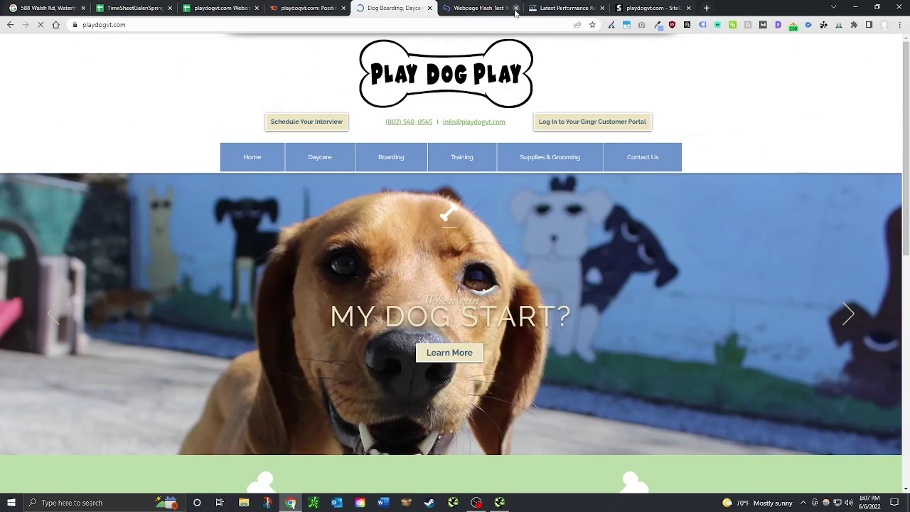
pyautogui.click(516, 8)
pyautogui.click(516, 8)
pyautogui.click(514, 8)
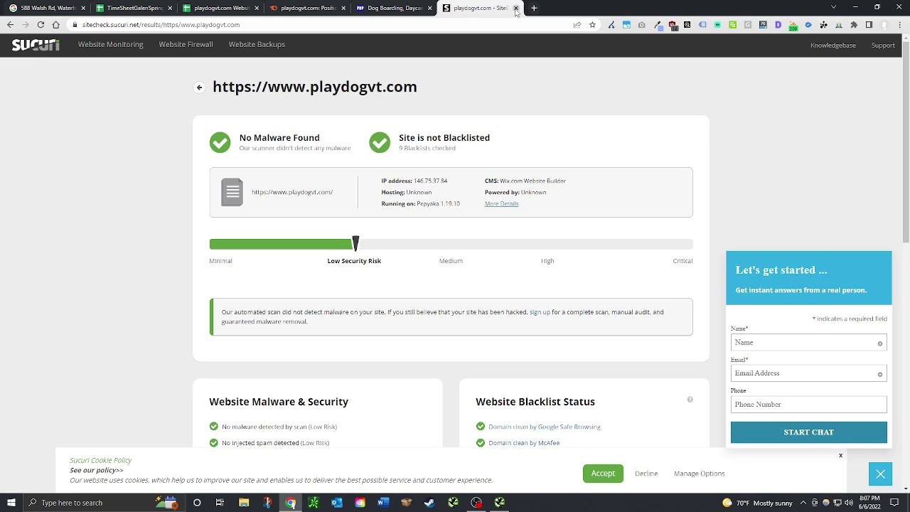
pyautogui.click(516, 8)
# Step: Test the homepage footer's Boarding Cancellation Policy link, return to the homepage and dismiss the interview pop-up
pyautogui.scroll(-7, 624, 344)
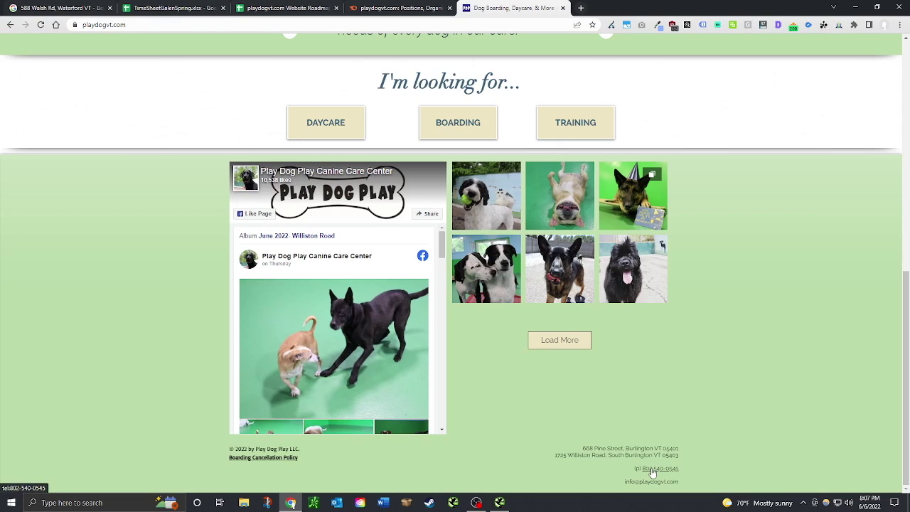
pyautogui.click(257, 458)
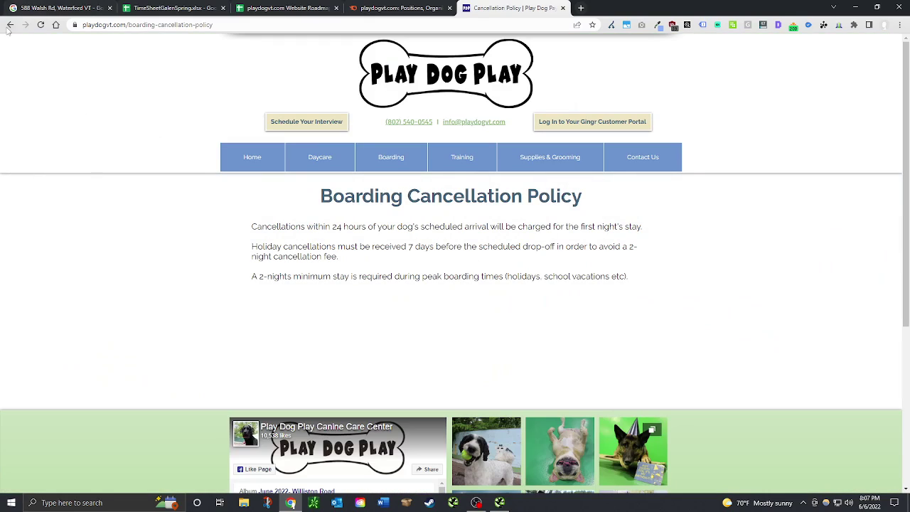
pyautogui.click(8, 26)
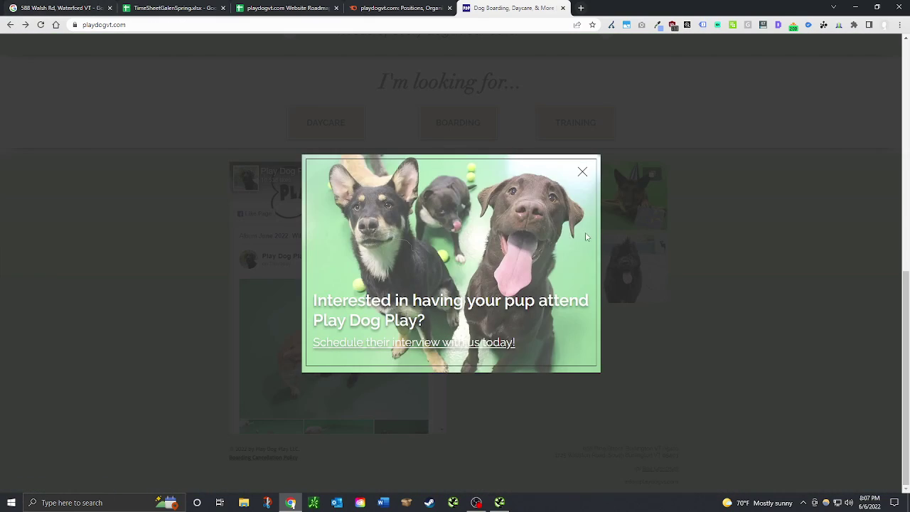
pyautogui.click(582, 171)
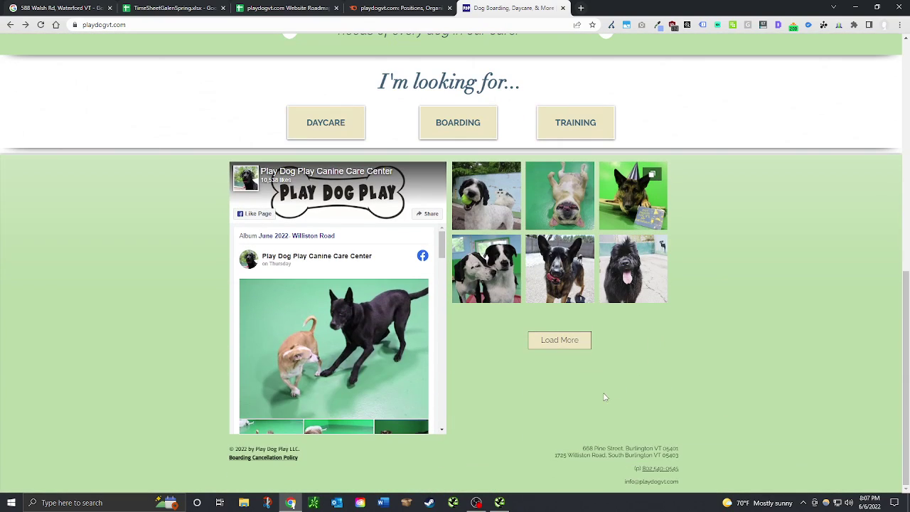
# Step: Test the footer's phone link, dismiss the call prompt, and check the homepage's header navigation links
pyautogui.click(660, 472)
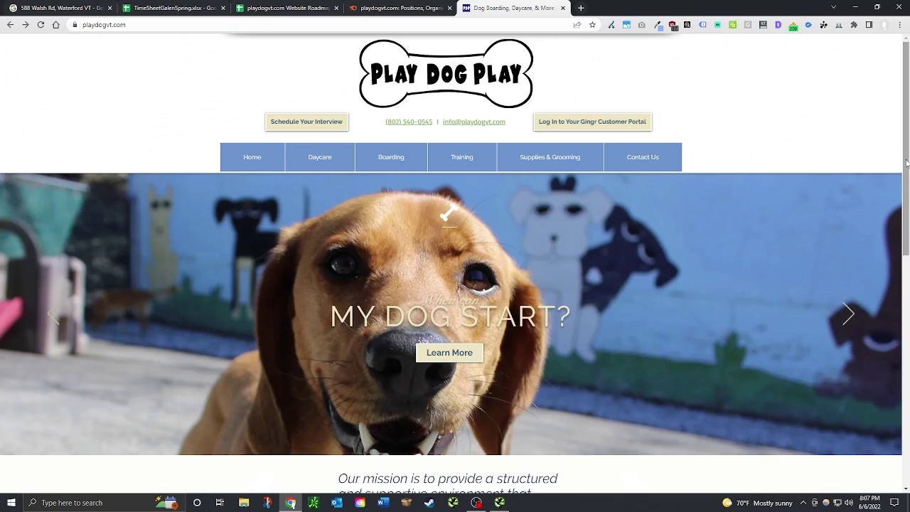
pyautogui.scroll(-10, 657, 459)
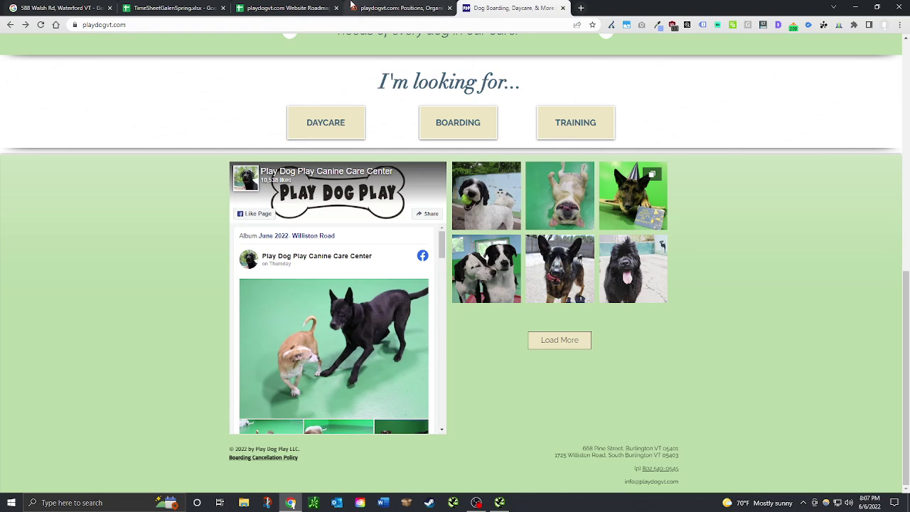
pyautogui.click(653, 470)
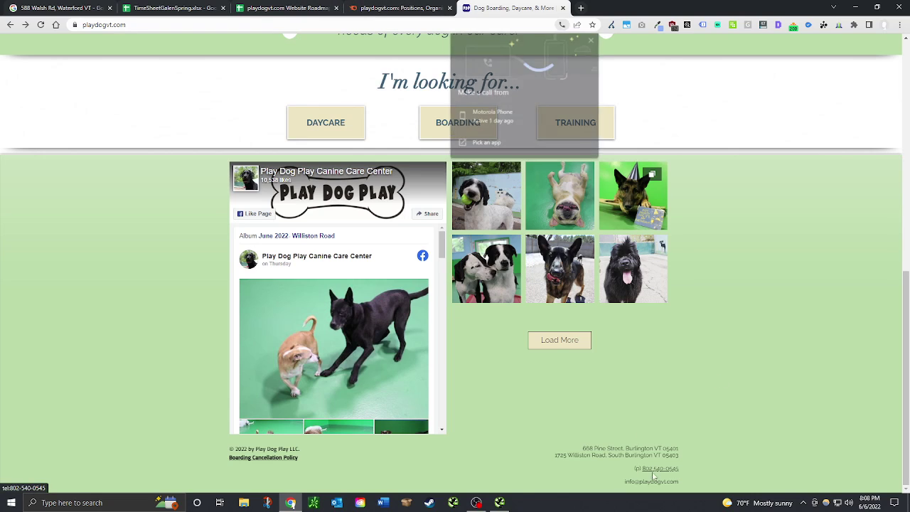
pyautogui.click(593, 41)
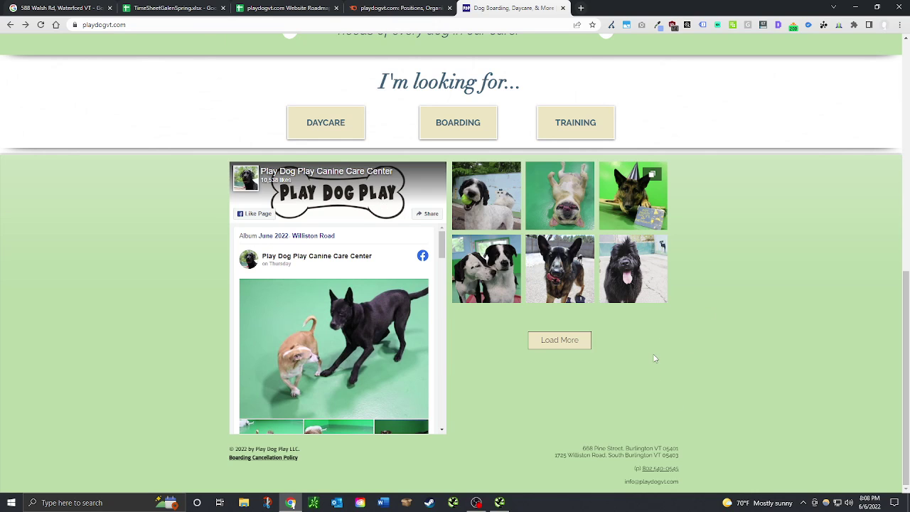
pyautogui.scroll(12, 655, 377)
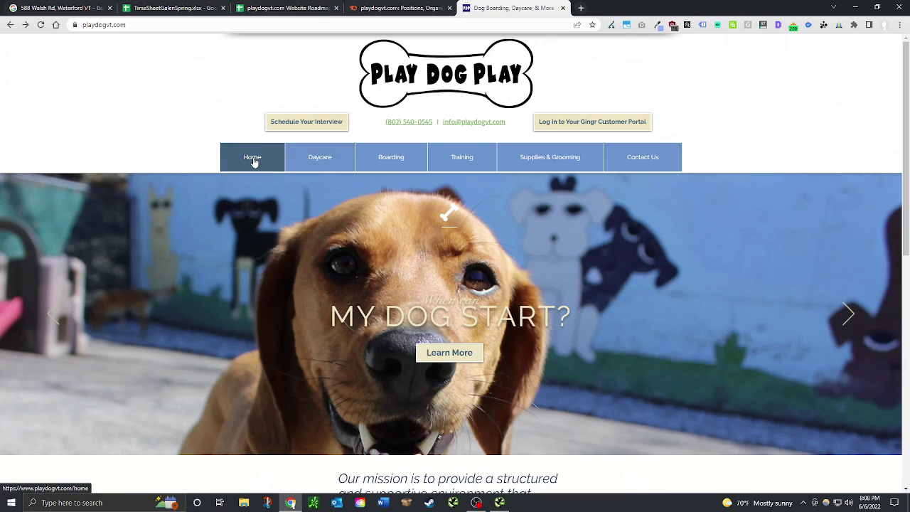
pyautogui.moveTo(646, 158)
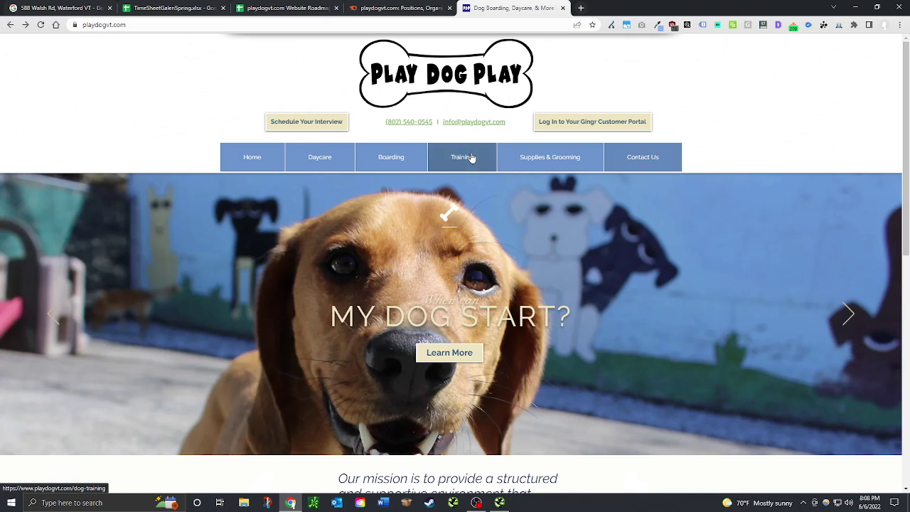
pyautogui.scroll(-10, 621, 363)
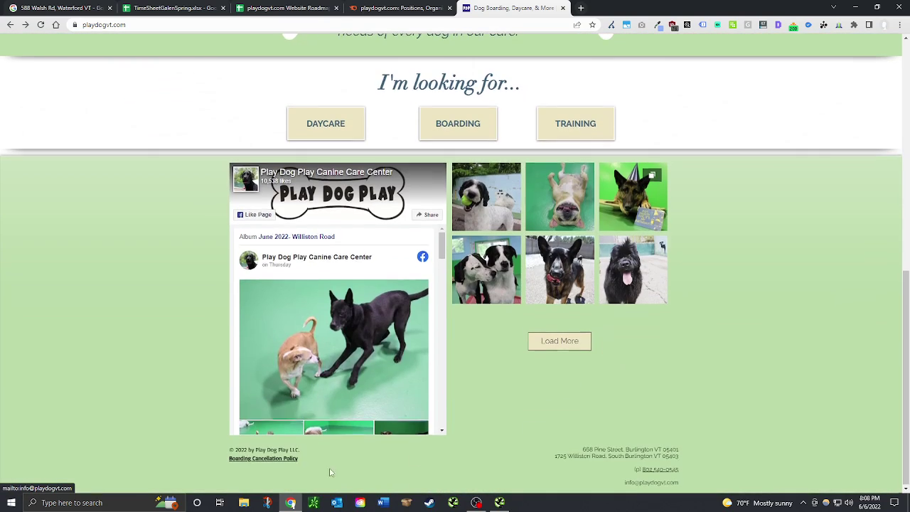
pyautogui.scroll(1, 730, 311)
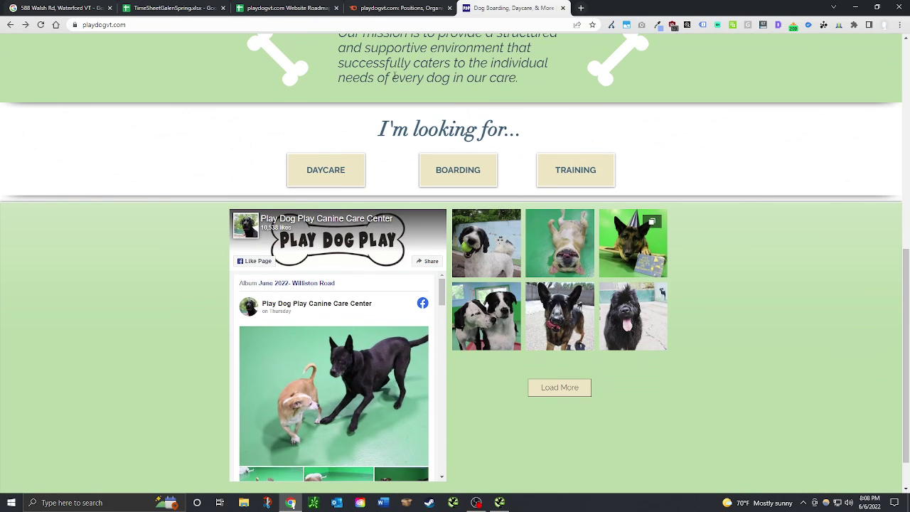
# Step: Mark Footer & Header Links Work with x in the Website Roadmap sheet
pyautogui.click(318, 8)
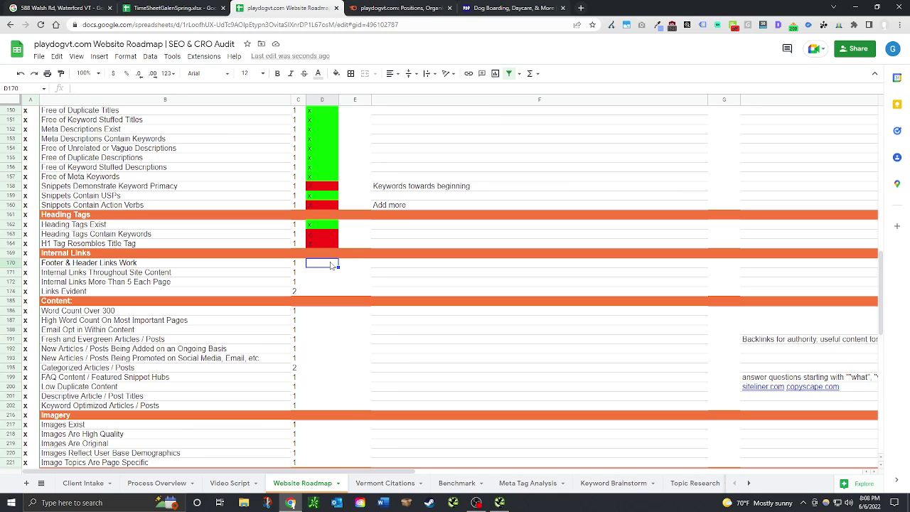
pyautogui.write('x')
pyautogui.press('Return')
pyautogui.click(387, 266)
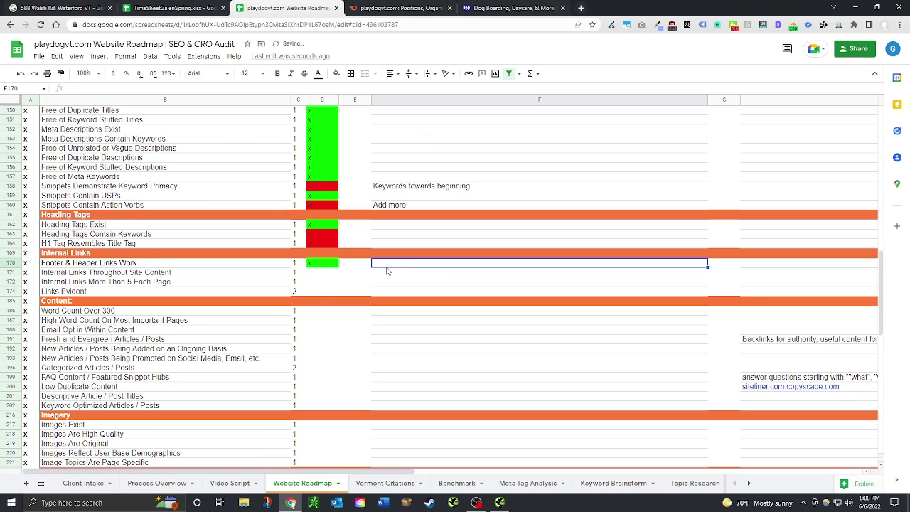
# Step: Open the website's Daycare page and examine its whole content for internal links
pyautogui.click(323, 276)
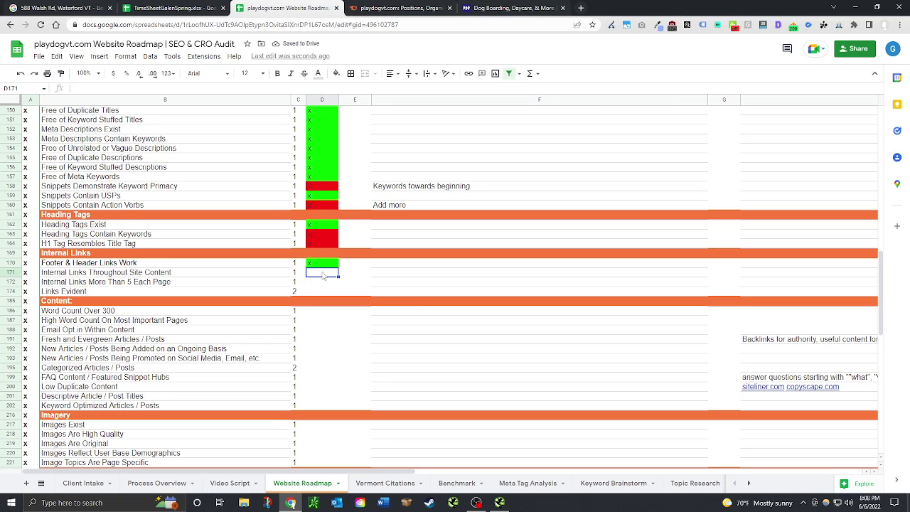
pyautogui.click(510, 8)
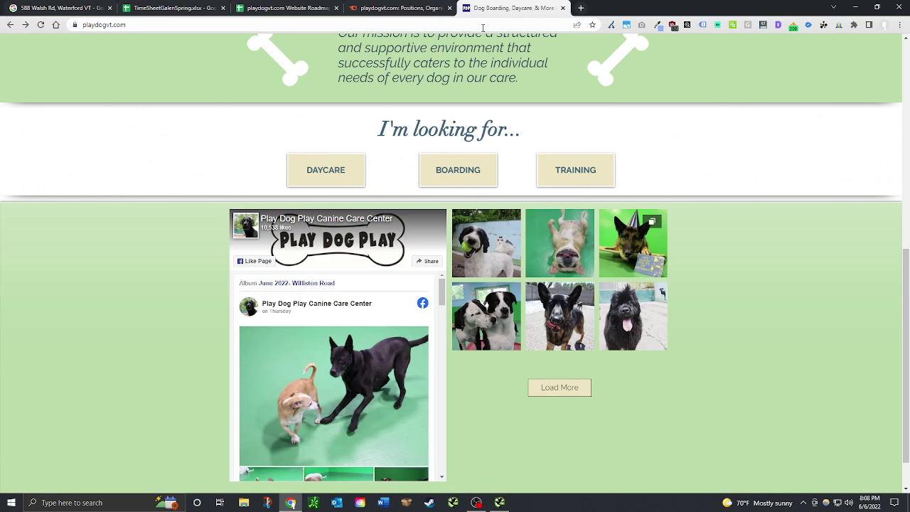
pyautogui.scroll(5, 411, 186)
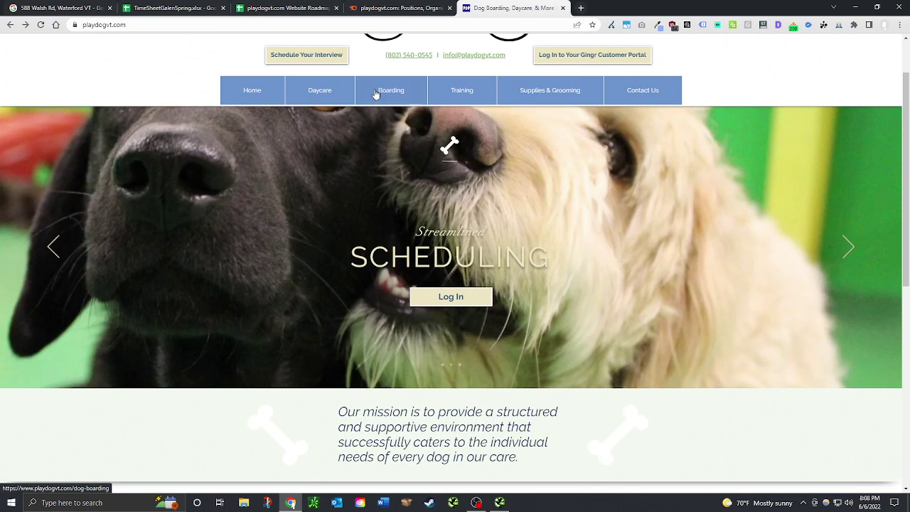
pyautogui.click(320, 91)
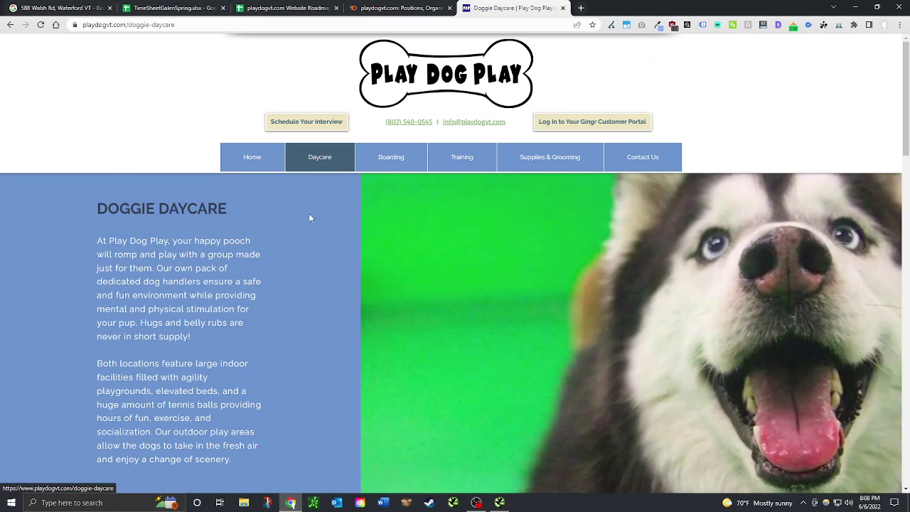
pyautogui.scroll(-3, 249, 239)
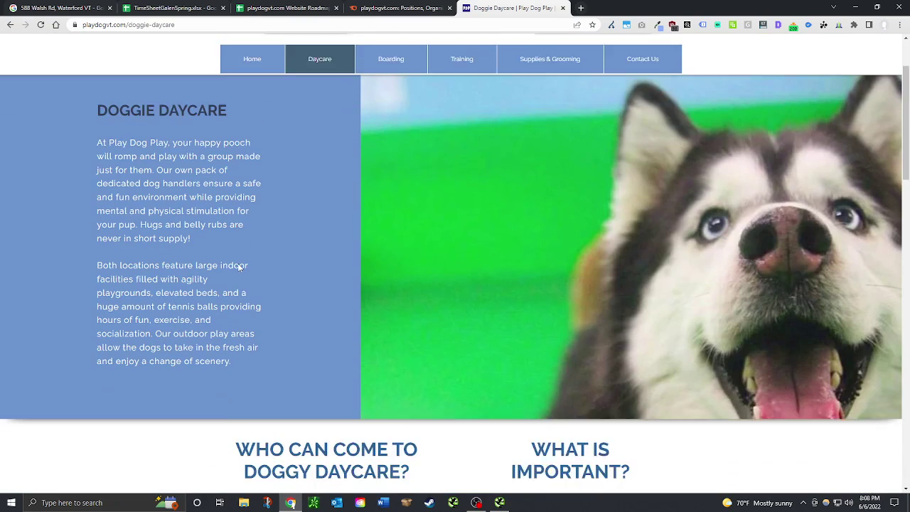
pyautogui.scroll(-8, 263, 295)
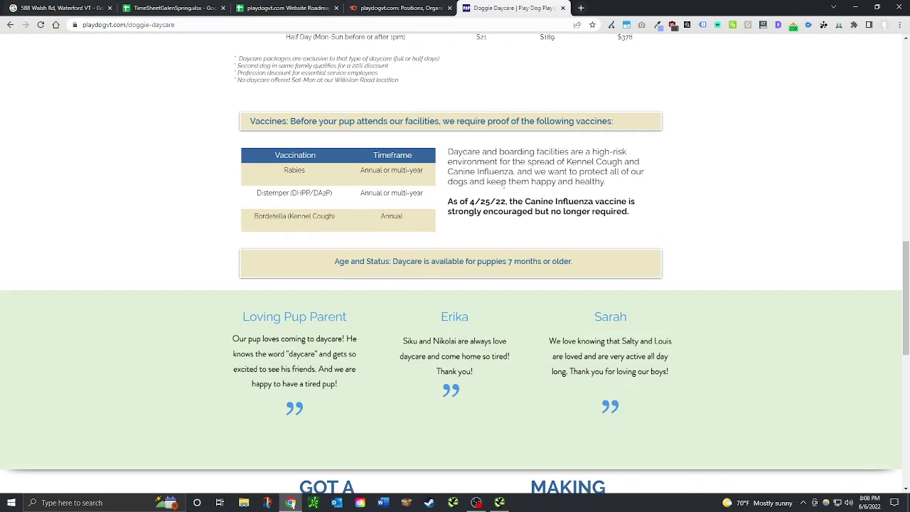
pyautogui.scroll(-7, 432, 285)
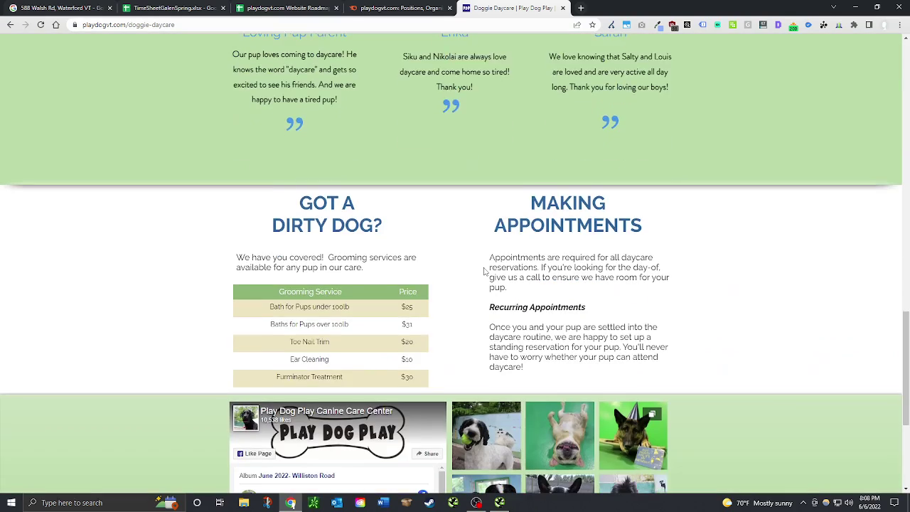
pyautogui.scroll(-1, 491, 281)
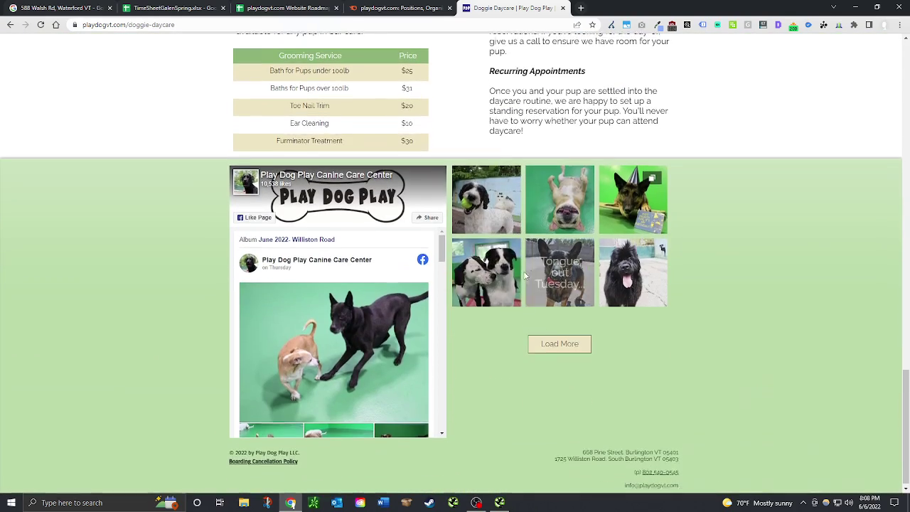
pyautogui.scroll(2, 504, 300)
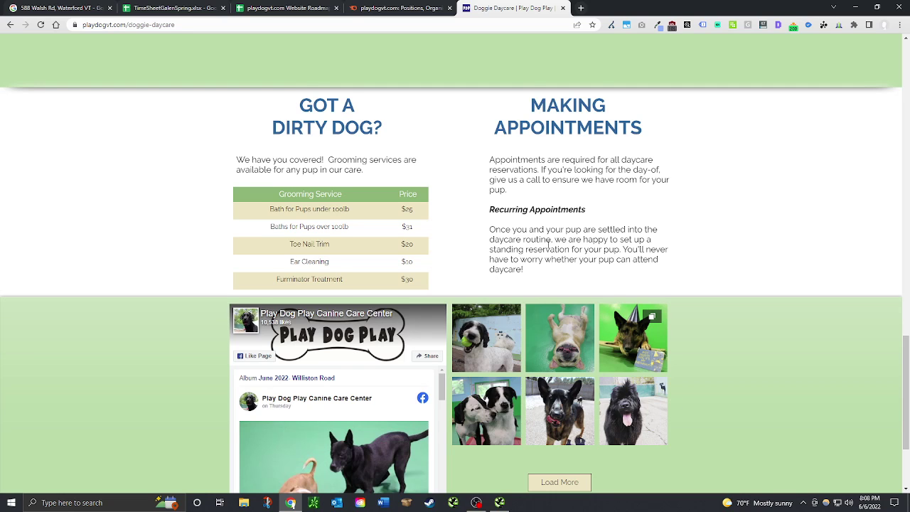
pyautogui.scroll(-2, 548, 246)
pyautogui.scroll(1, 563, 157)
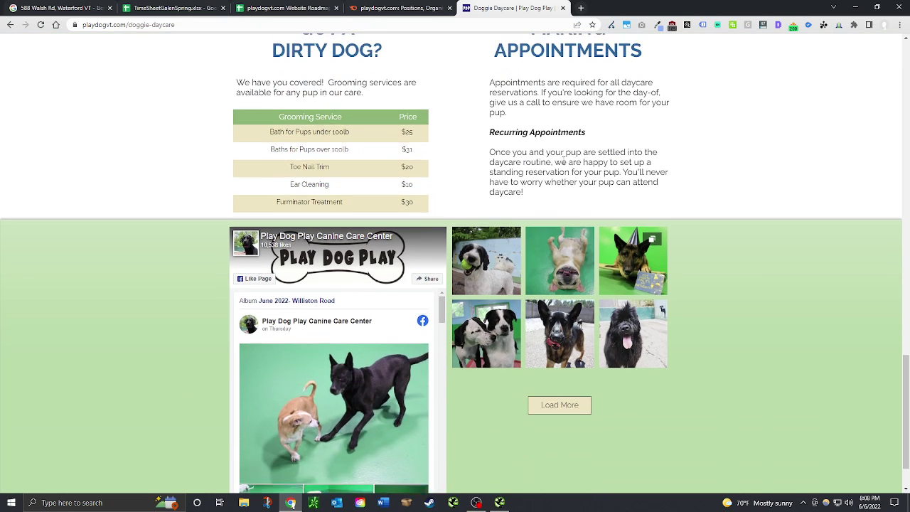
pyautogui.scroll(2, 563, 152)
pyautogui.scroll(-3, 543, 244)
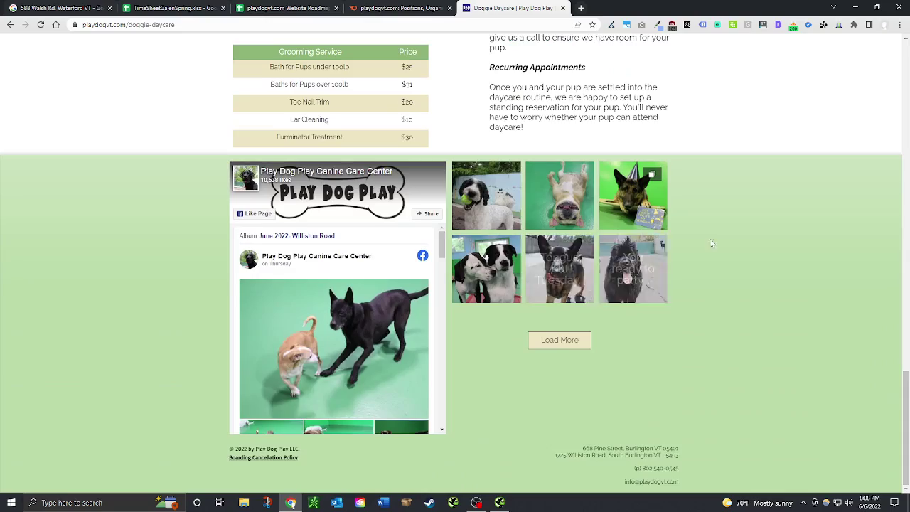
pyautogui.scroll(6, 515, 298)
pyautogui.scroll(15, 514, 298)
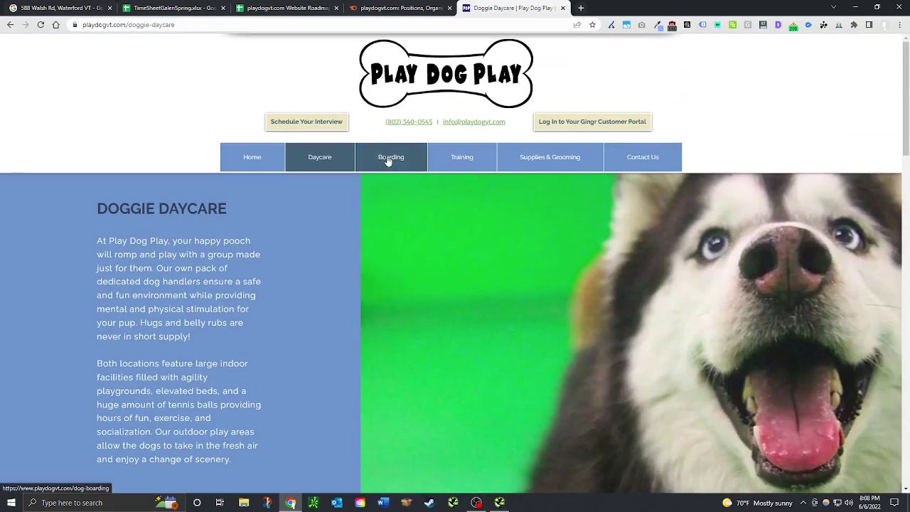
# Step: Open the website's Boarding page and examine its content for internal links
pyautogui.click(388, 160)
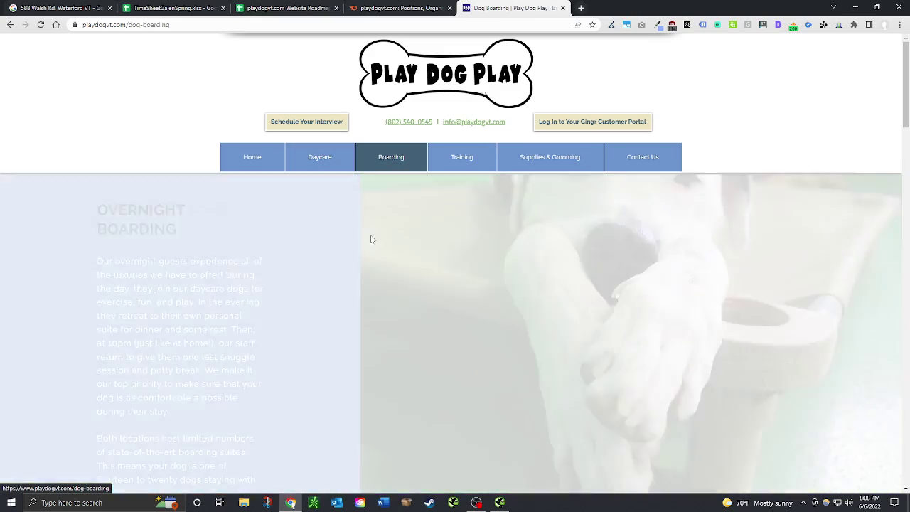
pyautogui.scroll(-9, 281, 296)
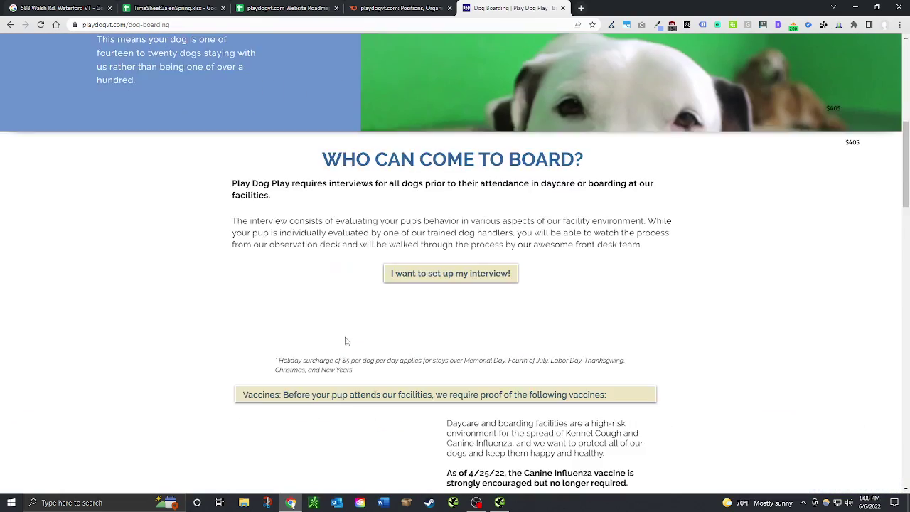
pyautogui.scroll(1, 481, 234)
pyautogui.scroll(-3, 482, 233)
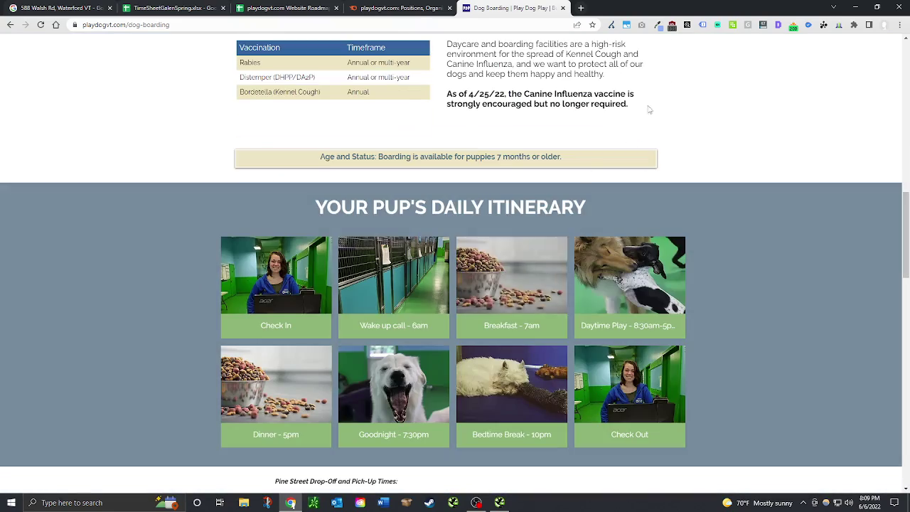
pyautogui.scroll(3, 477, 217)
pyautogui.scroll(8, 477, 217)
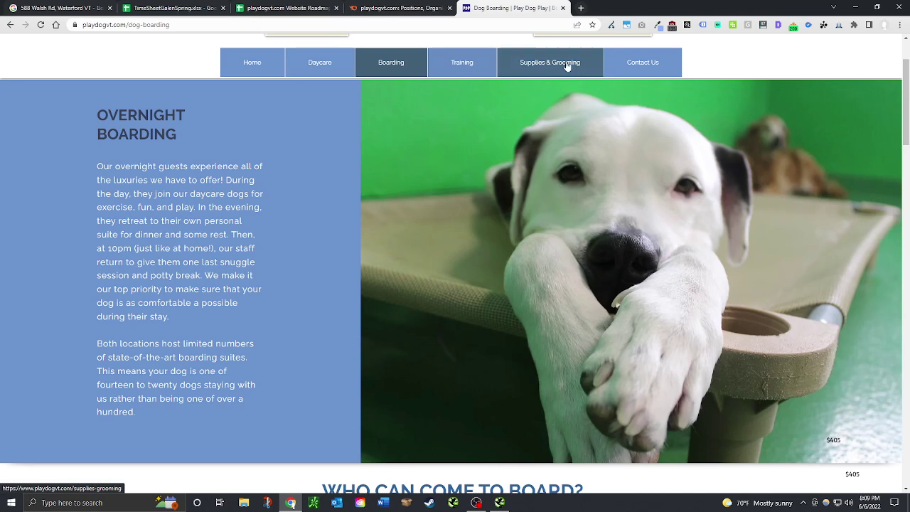
# Step: In the Website Roadmap sheet, mark Internal Links Throughout Site Content with z and add the note "Add internal links"
pyautogui.click(277, 6)
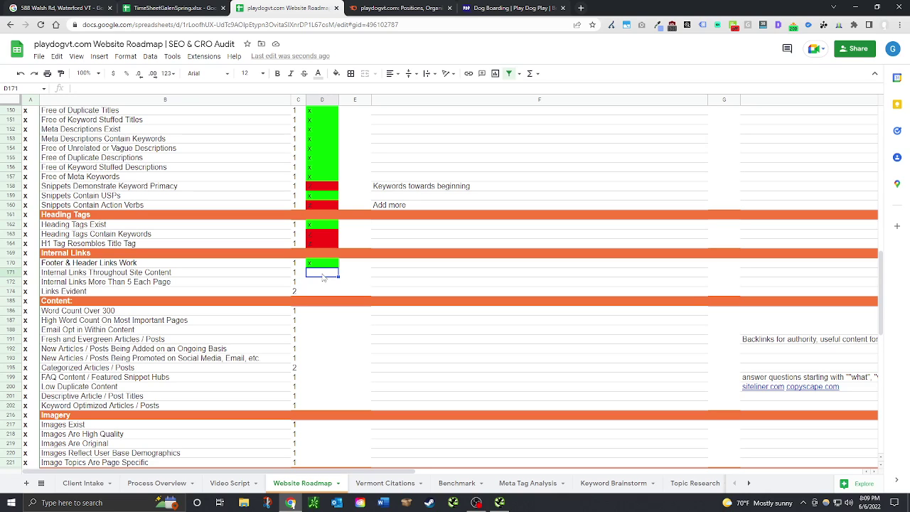
pyautogui.write('z')
pyautogui.press('Return')
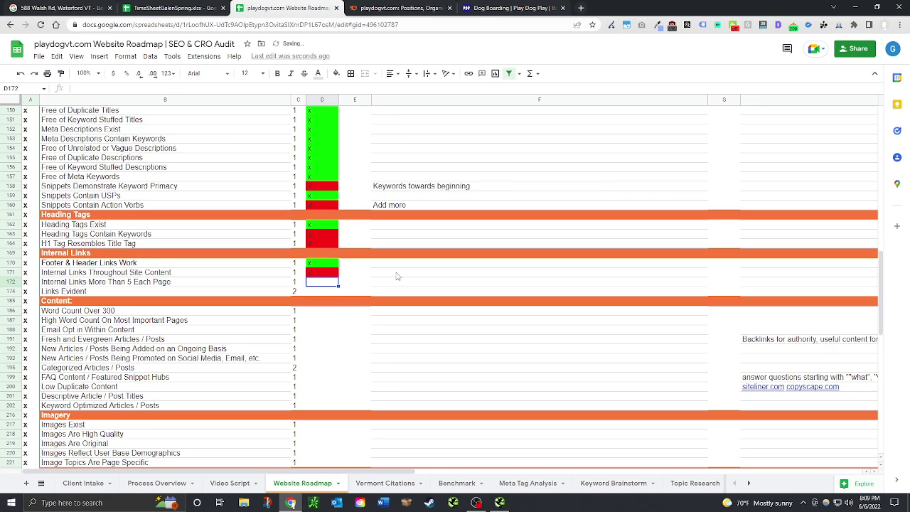
pyautogui.click(398, 275)
pyautogui.write('Add ubte')
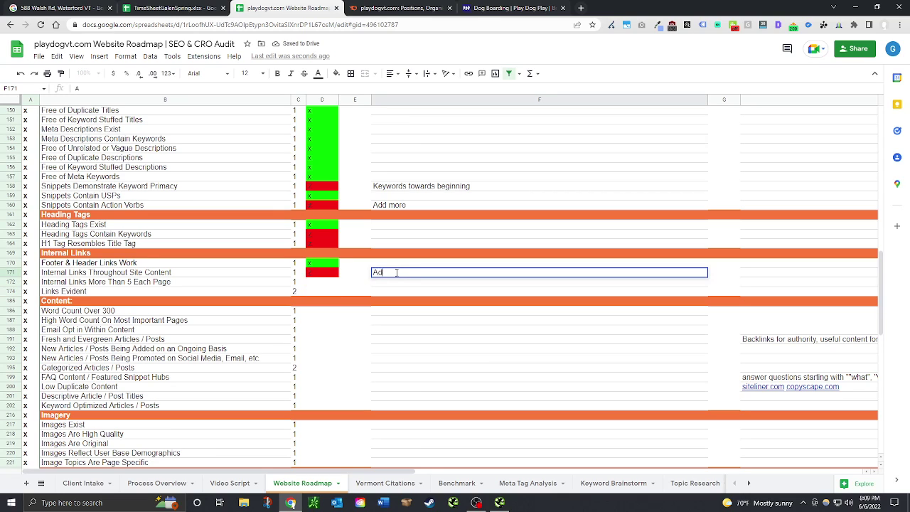
pyautogui.press('BackSpace')
pyautogui.press('BackSpace')
pyautogui.press('BackSpace')
pyautogui.press('BackSpace')
pyautogui.write('internal links')
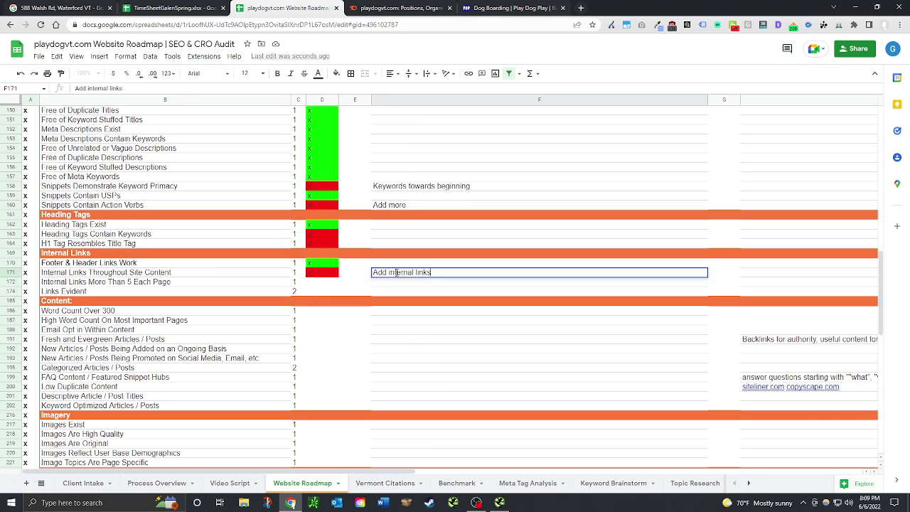
pyautogui.press('Return')
# Step: Mark Internal Links More Than 5 Each Page and Links Evident as failed with z
pyautogui.press('Left')
pyautogui.press('Left')
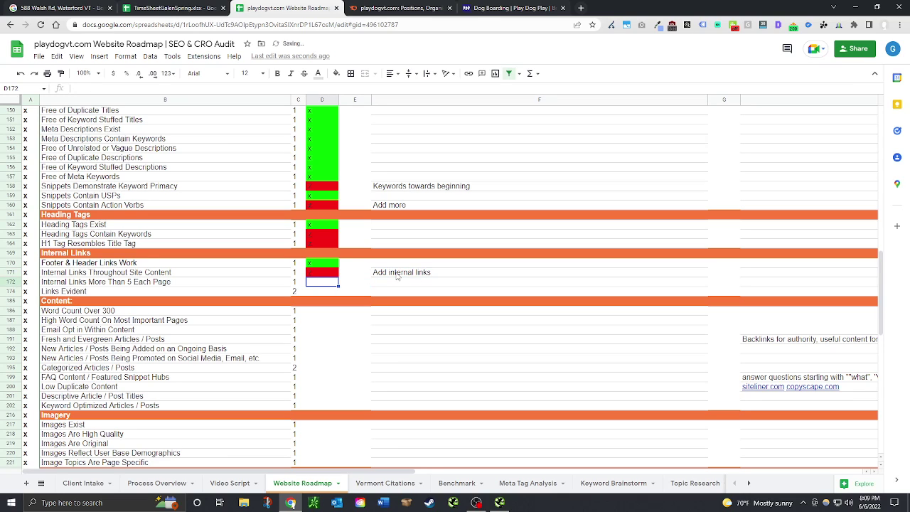
pyautogui.hotkey('ctrl', 'v')
pyautogui.press('Down')
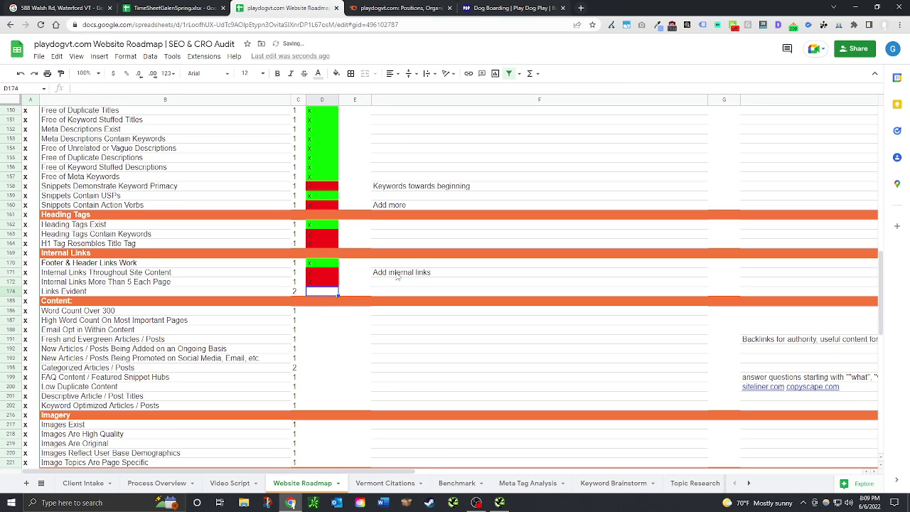
pyautogui.write('z')
pyautogui.press('Return')
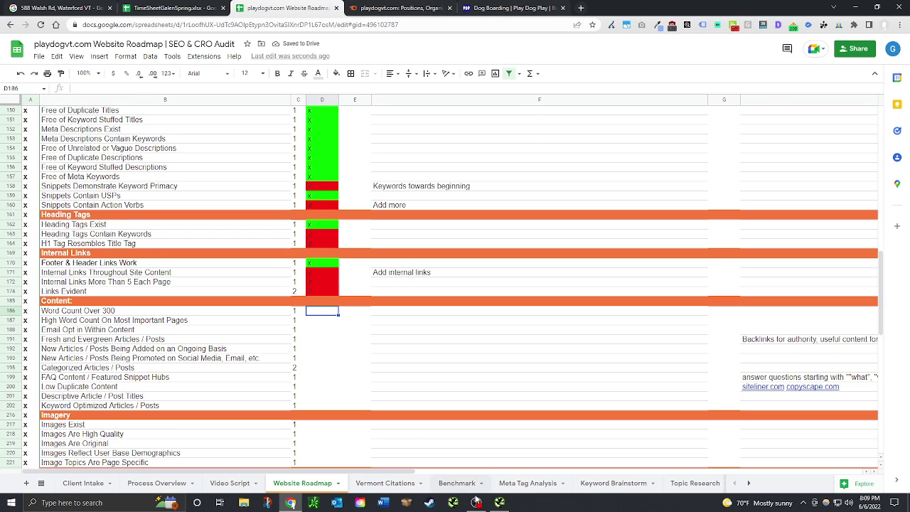
# Step: Switch to Screaming Frog, review the crawled pages' word counts and identify the address of the page with 275 words
pyautogui.click(500, 503)
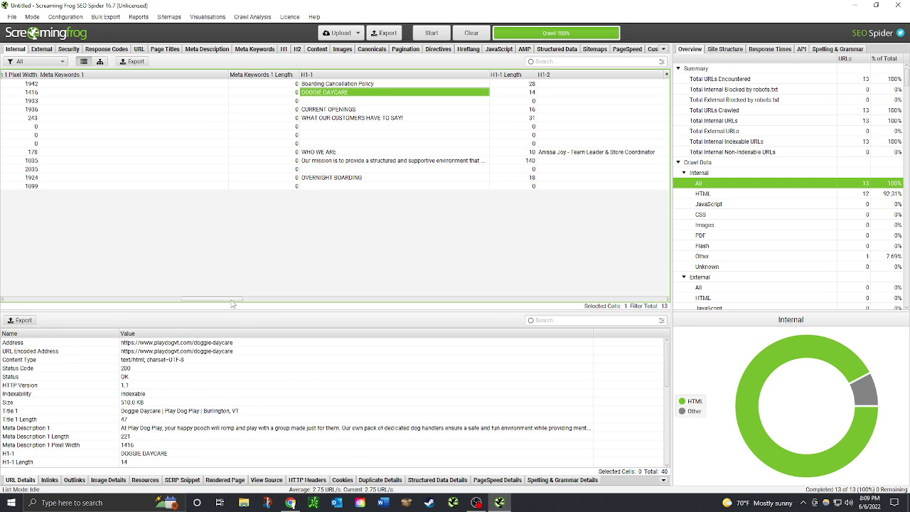
pyautogui.moveTo(237, 300); pyautogui.dragTo(514, 318)
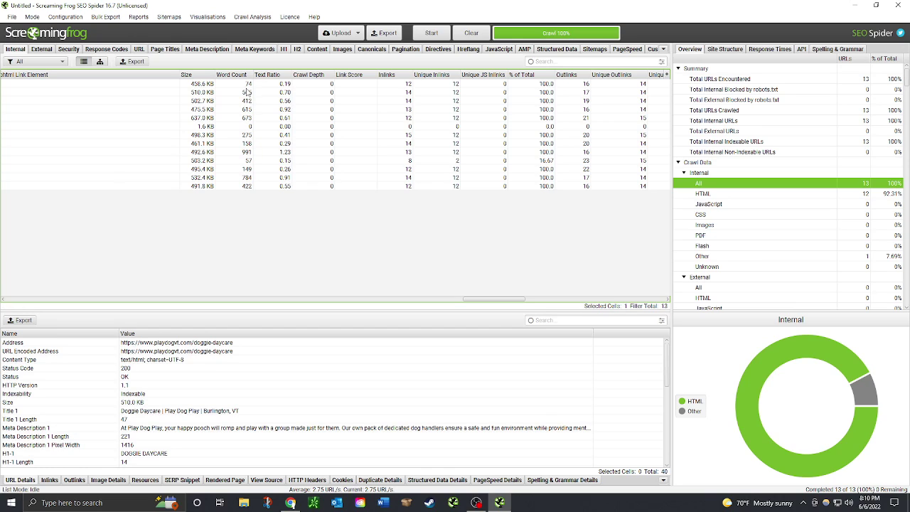
pyautogui.click(244, 136)
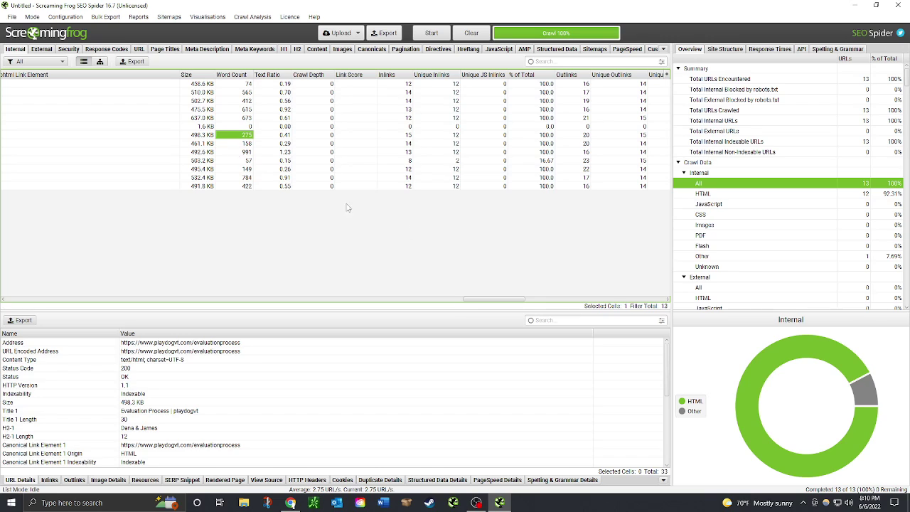
pyautogui.click(125, 140)
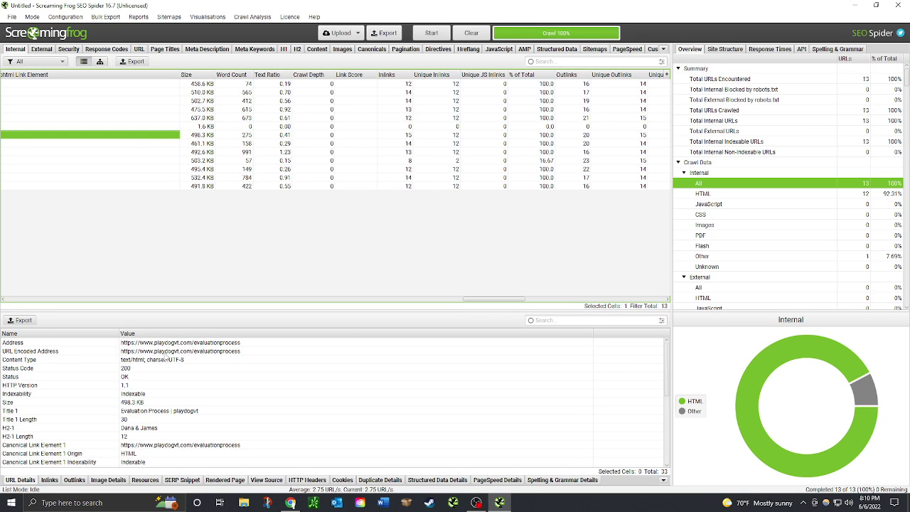
pyautogui.click(243, 345)
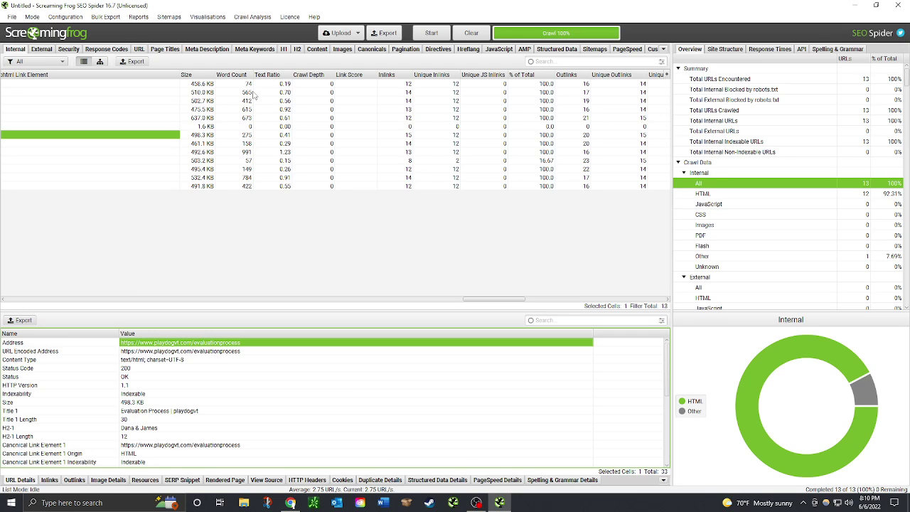
# Step: Back in the Website Roadmap, mark Word Count Over 300 and High Word Count On Most Important Pages with x, and Email Opt in Within Content as failed
pyautogui.click(290, 503)
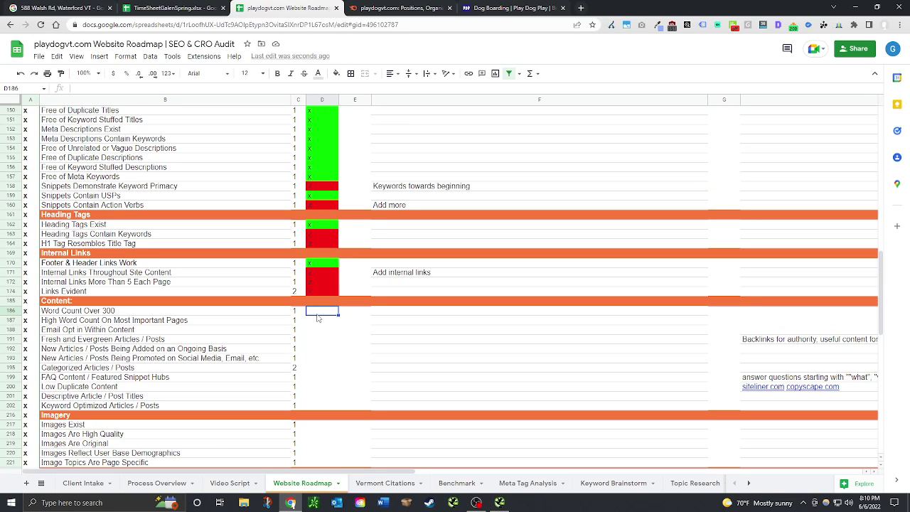
pyautogui.write('x')
pyautogui.press('Return')
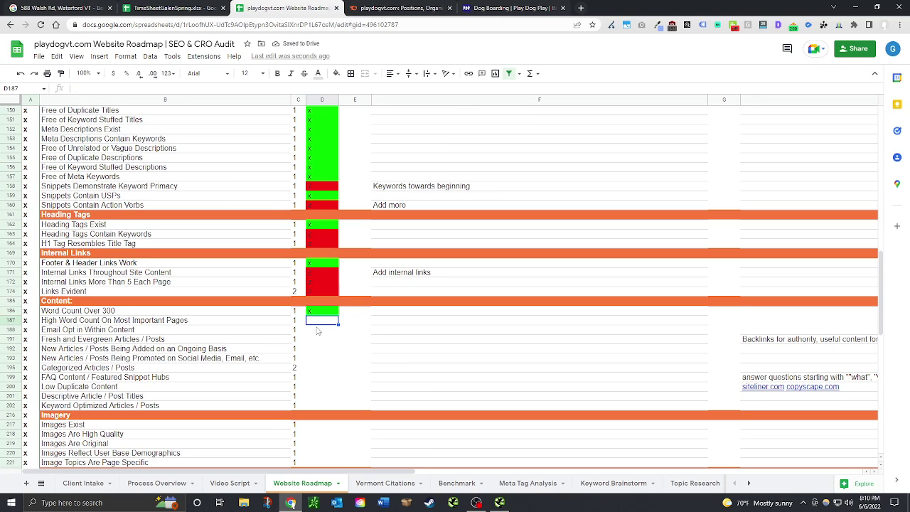
pyautogui.write('x')
pyautogui.press('Return')
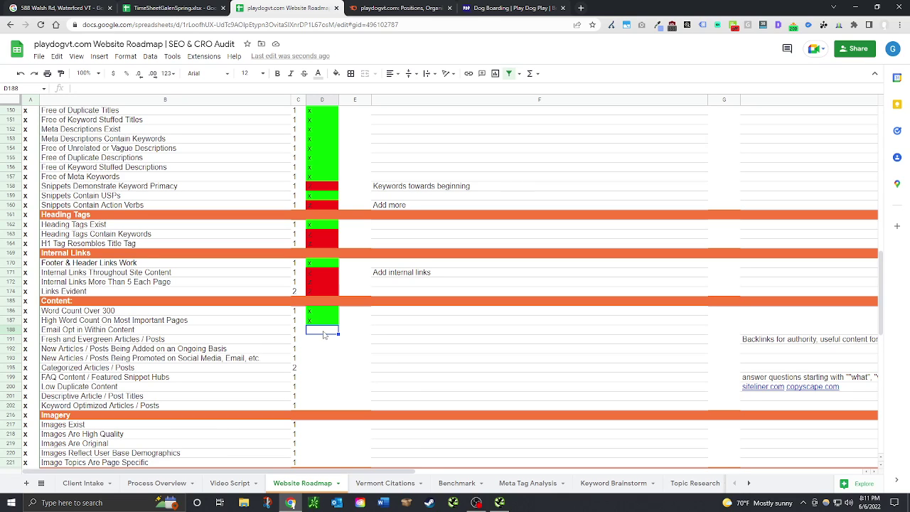
pyautogui.write('x')
pyautogui.press('Return')
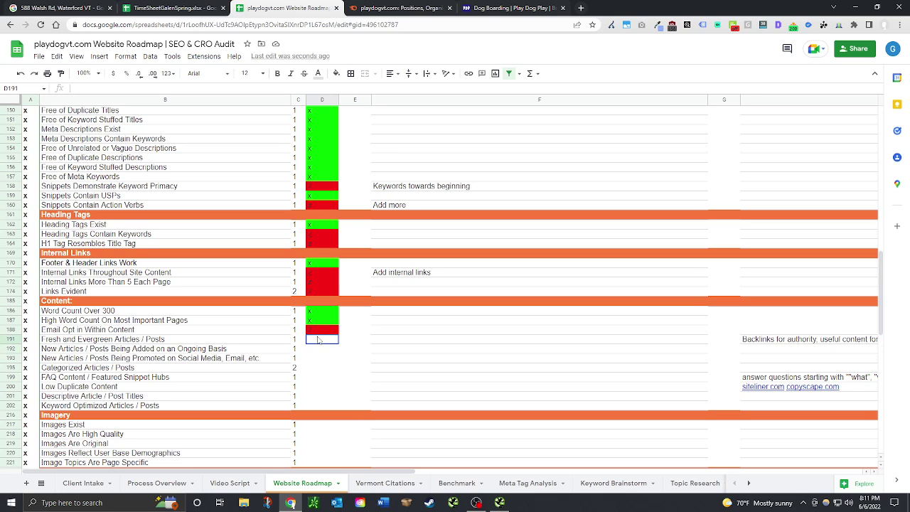
# Step: Check the dog boarding page's navigation for articles or posts and return to the Website Roadmap sheet
pyautogui.click(528, 8)
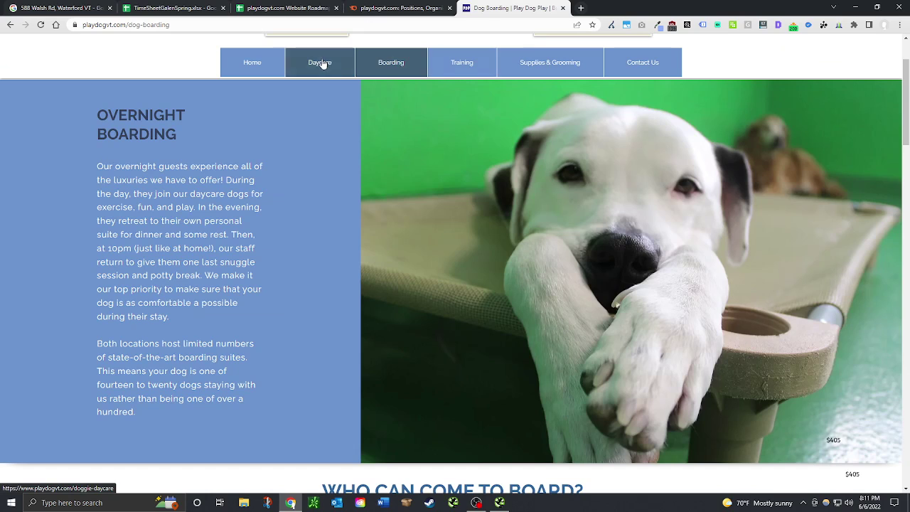
pyautogui.moveTo(469, 72)
pyautogui.hotkey('ctrl', 'shift', 'Tab')
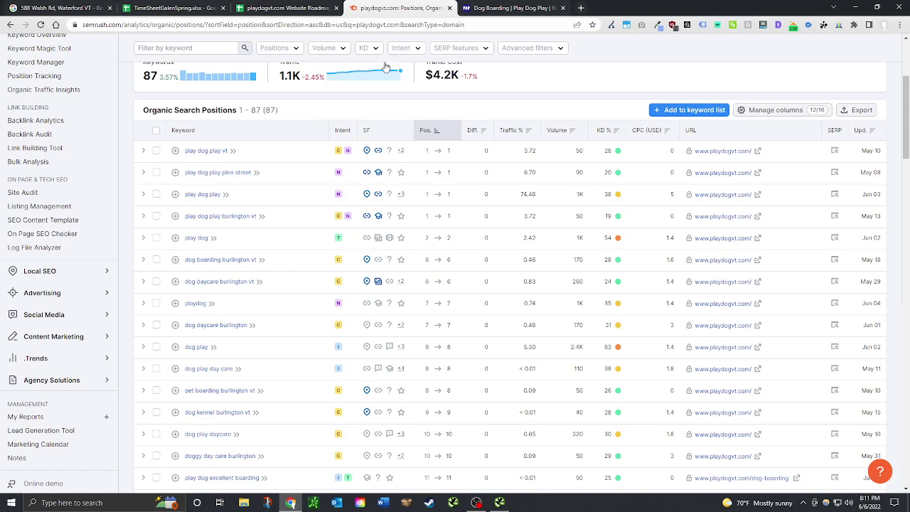
pyautogui.click(260, 5)
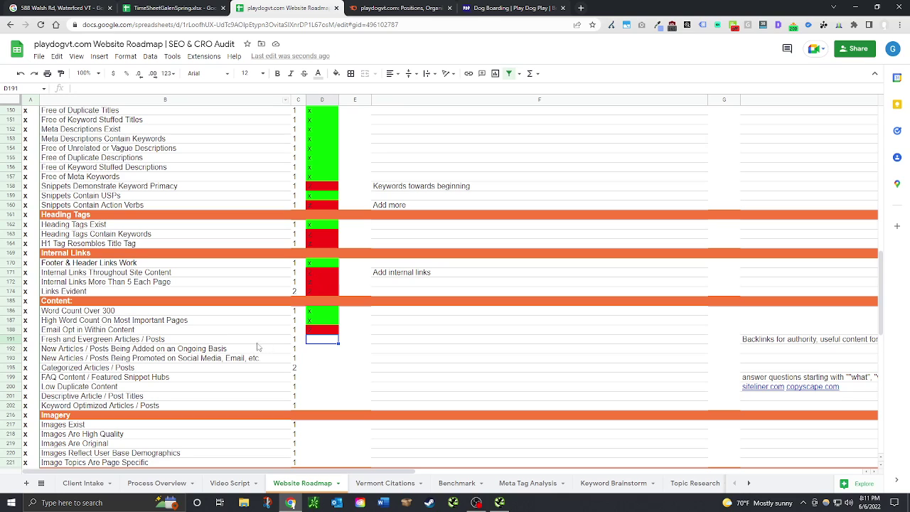
# Step: Mark the four article rows, from Fresh and Evergreen Articles / Posts through Categorized Articles / Posts, as failed
pyautogui.press('Left')
pyautogui.press('Left')
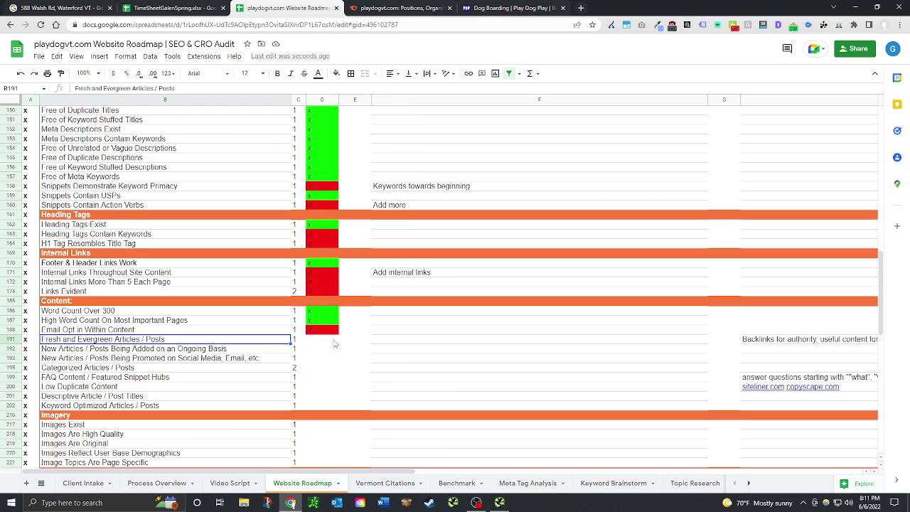
pyautogui.press('Right')
pyautogui.press('Right')
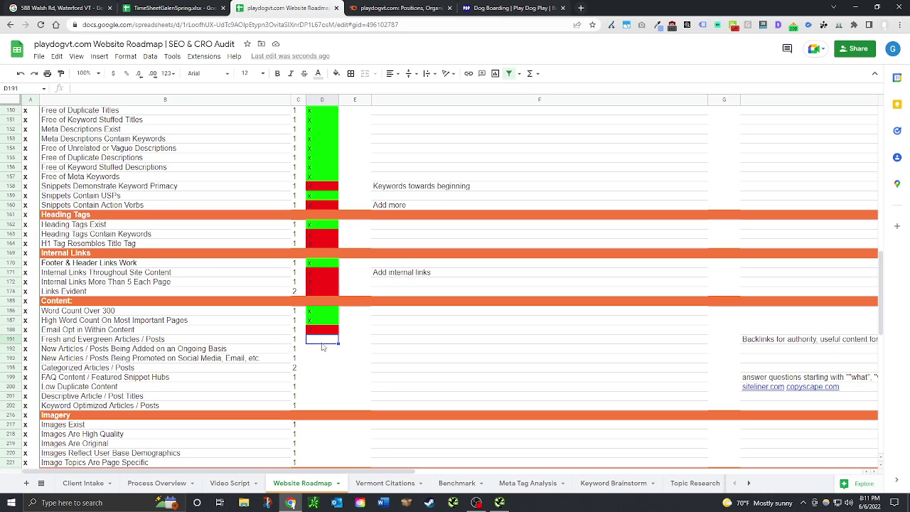
pyautogui.write('x')
pyautogui.press('Return')
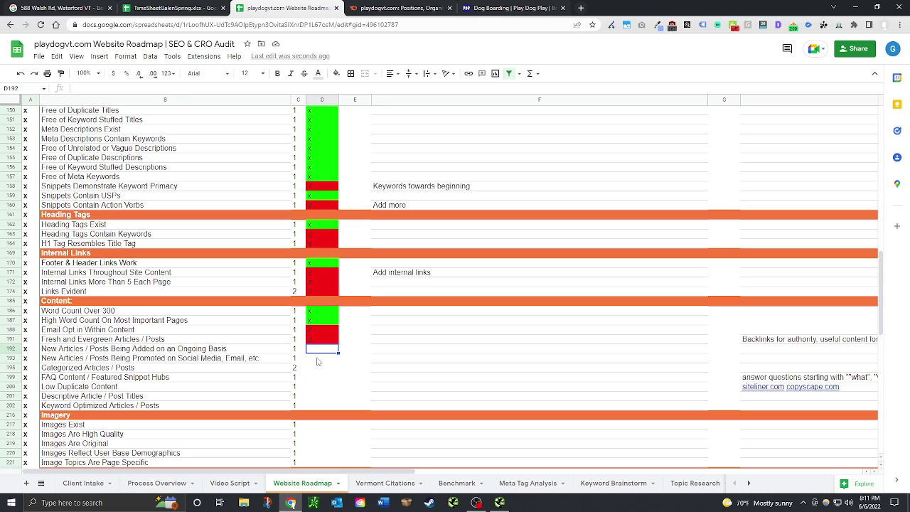
pyautogui.write('o')
pyautogui.press('Return')
pyautogui.write('o')
pyautogui.press('Return')
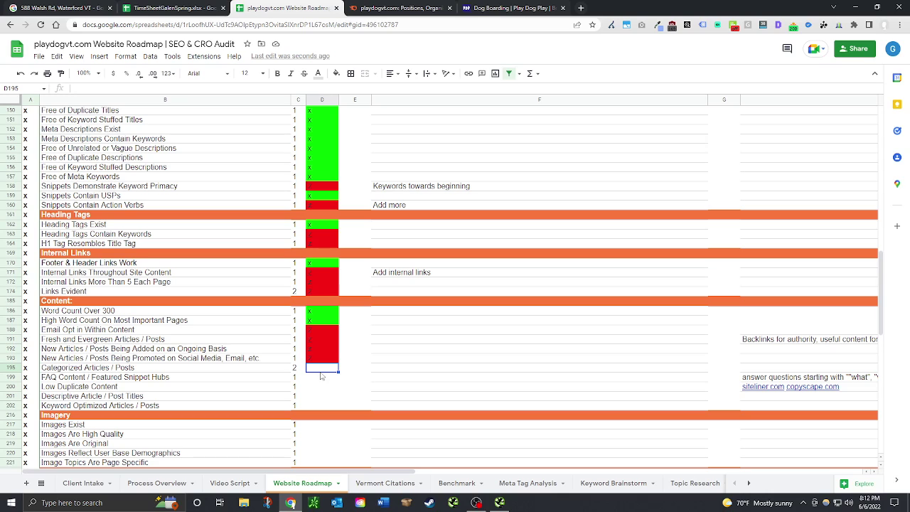
pyautogui.write('o')
pyautogui.press('Return')
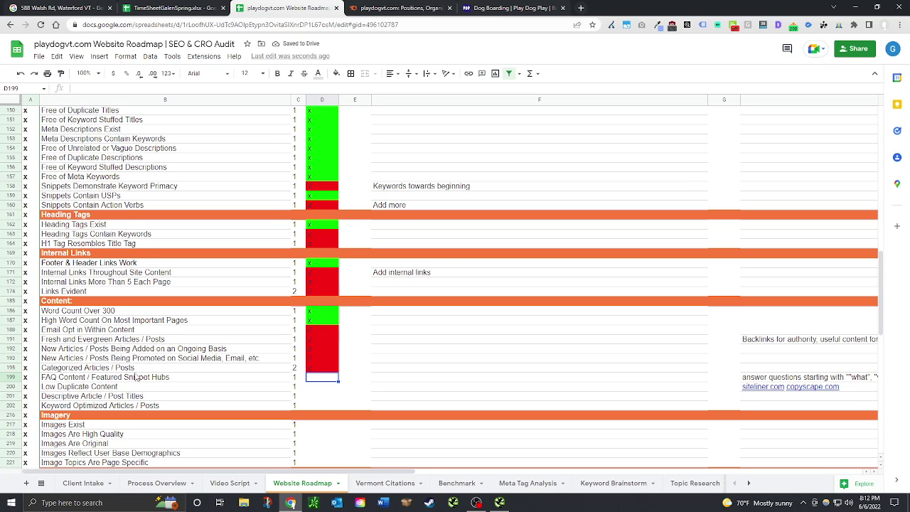
# Step: Switch to the Play Dog Play site, open its dog training page and look through it for FAQ content
pyautogui.click(242, 374)
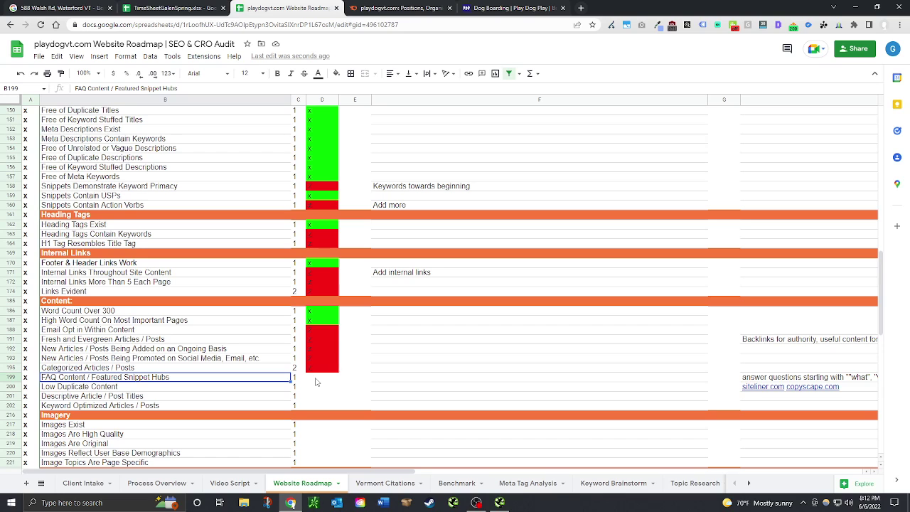
pyautogui.click(510, 8)
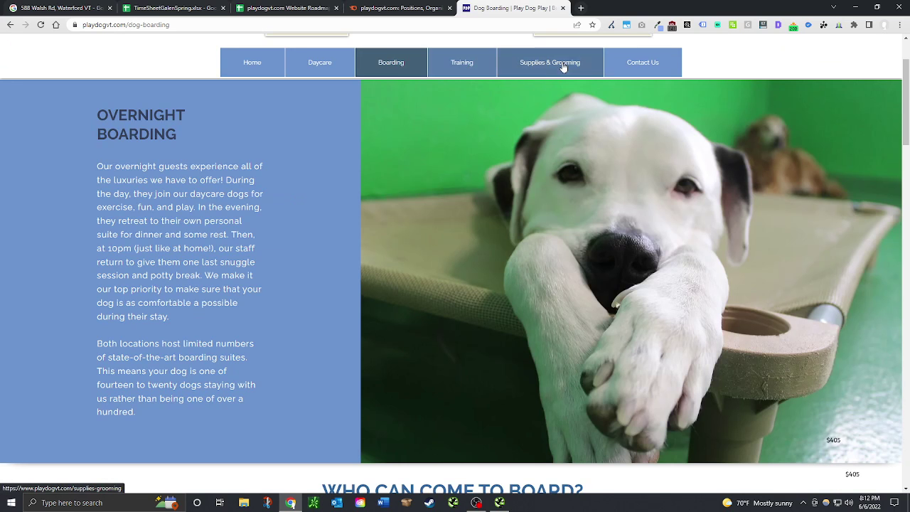
pyautogui.click(473, 64)
pyautogui.scroll(-10, 360, 256)
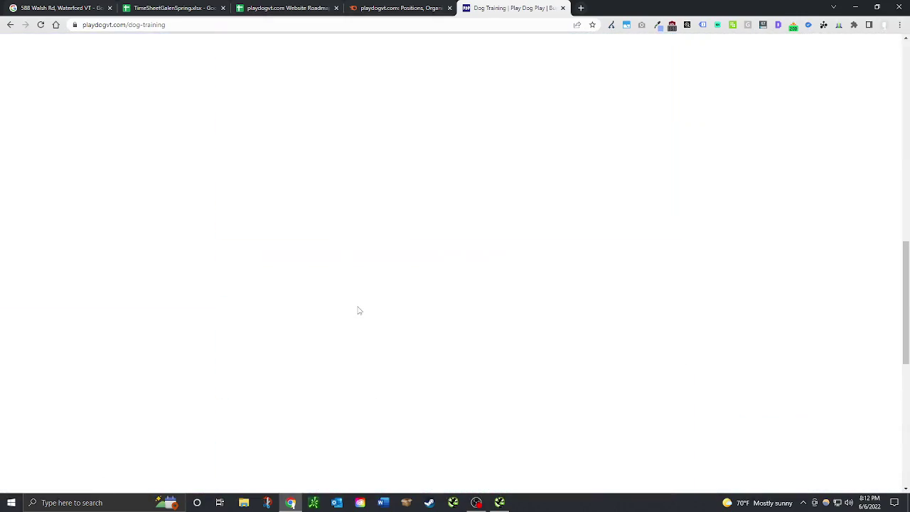
pyautogui.scroll(-5, 358, 310)
pyautogui.scroll(10, 359, 311)
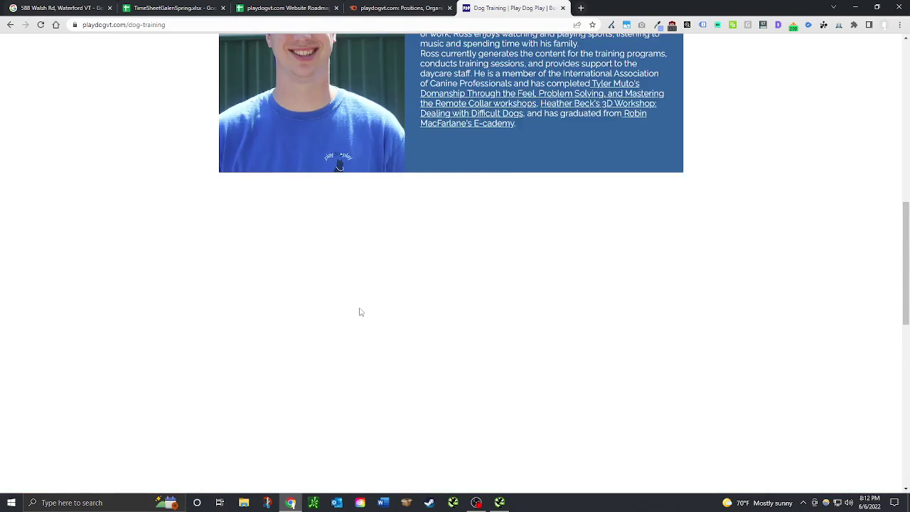
pyautogui.scroll(-3, 360, 312)
pyautogui.scroll(8, 360, 313)
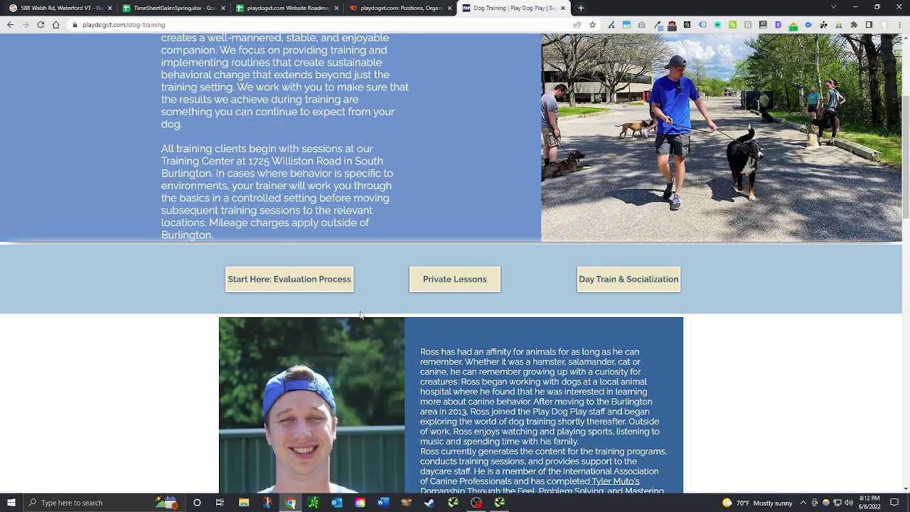
pyautogui.scroll(-3, 360, 316)
pyautogui.scroll(-6, 360, 320)
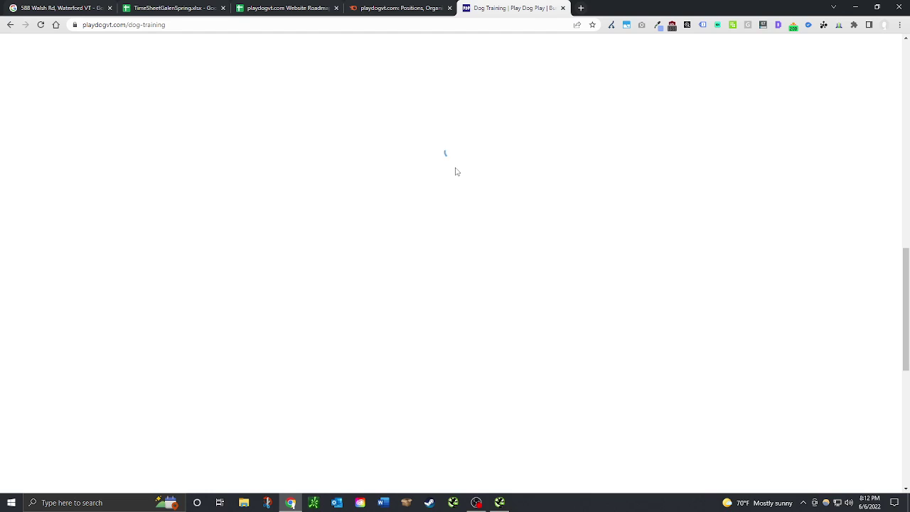
pyautogui.scroll(3, 463, 171)
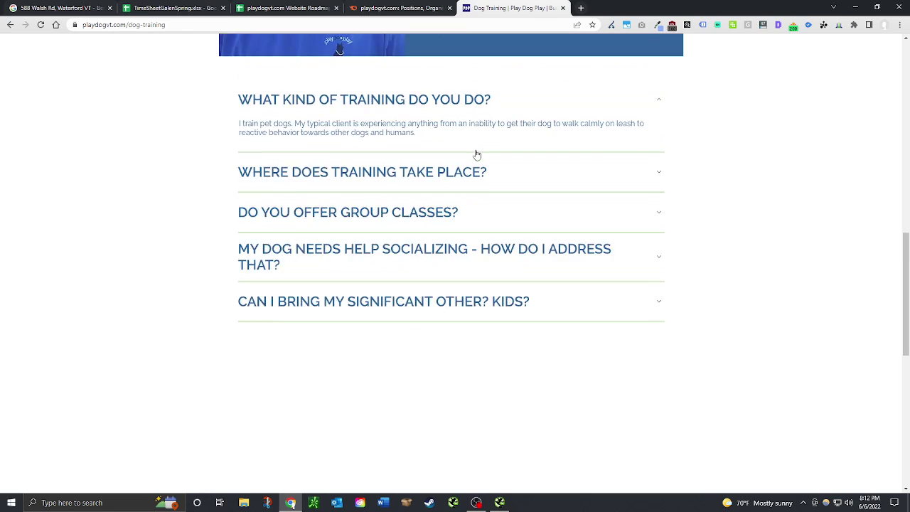
# Step: Expand the remaining collapsed questions in the training page's FAQ and read their answers
pyautogui.click(466, 304)
pyautogui.scroll(-3, 470, 307)
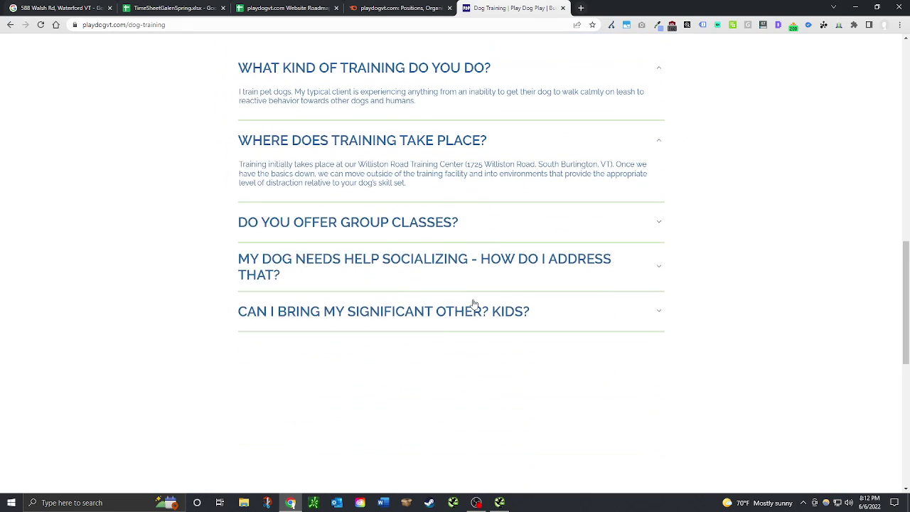
pyautogui.click(450, 206)
pyautogui.click(431, 296)
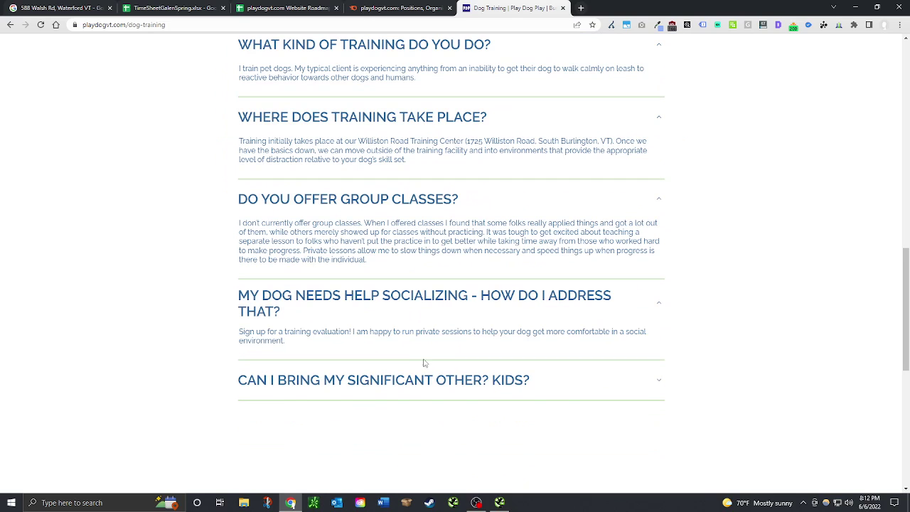
pyautogui.click(405, 381)
pyautogui.scroll(-2, 404, 377)
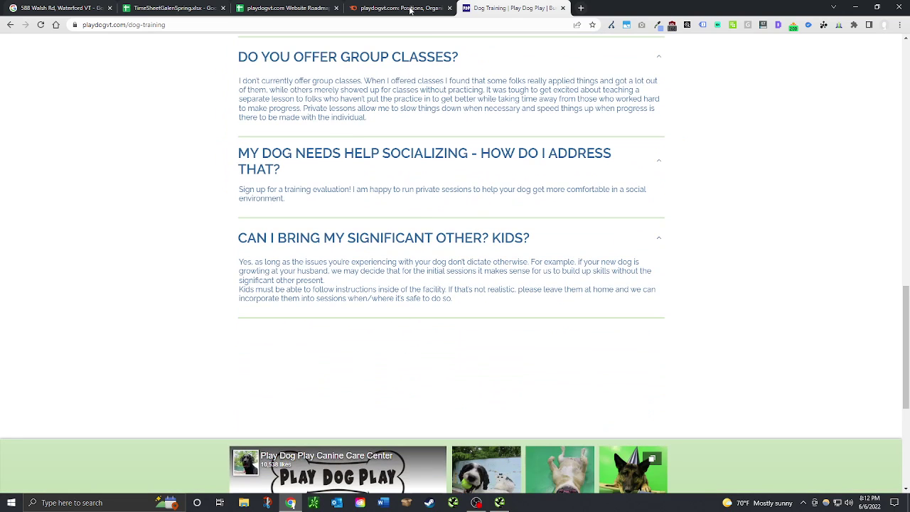
# Step: Back in the Website Roadmap, mark FAQ Content / Featured Snippet Hubs and Low Duplicate Content with x
pyautogui.click(298, 8)
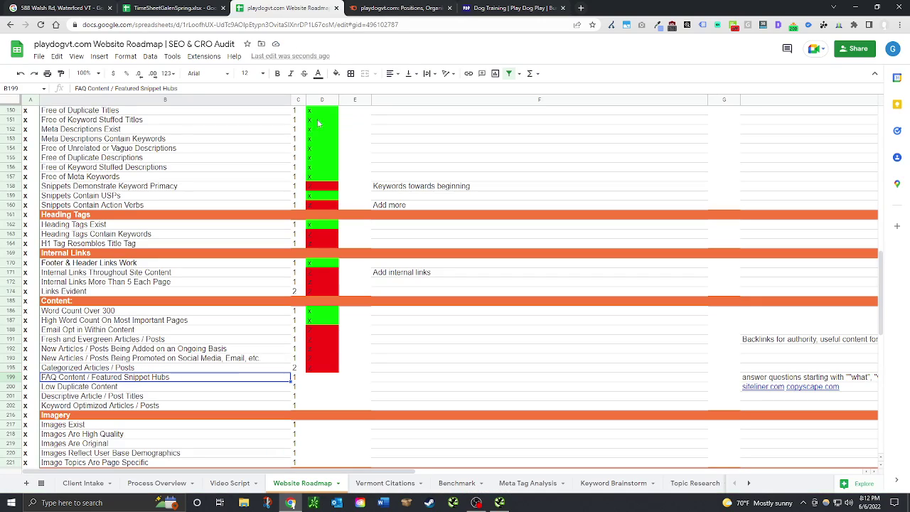
pyautogui.click(321, 377)
pyautogui.write('x')
pyautogui.press('Return')
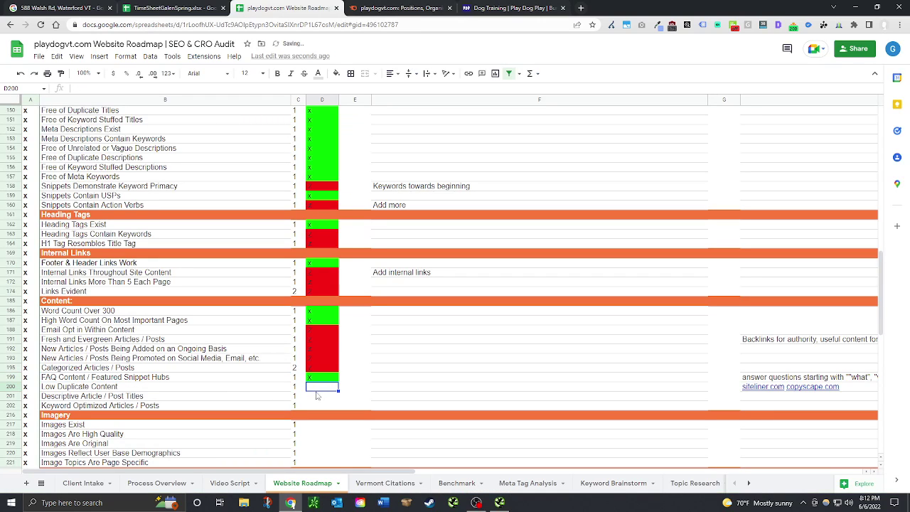
pyautogui.write('x')
pyautogui.press('Return')
pyautogui.write('x')
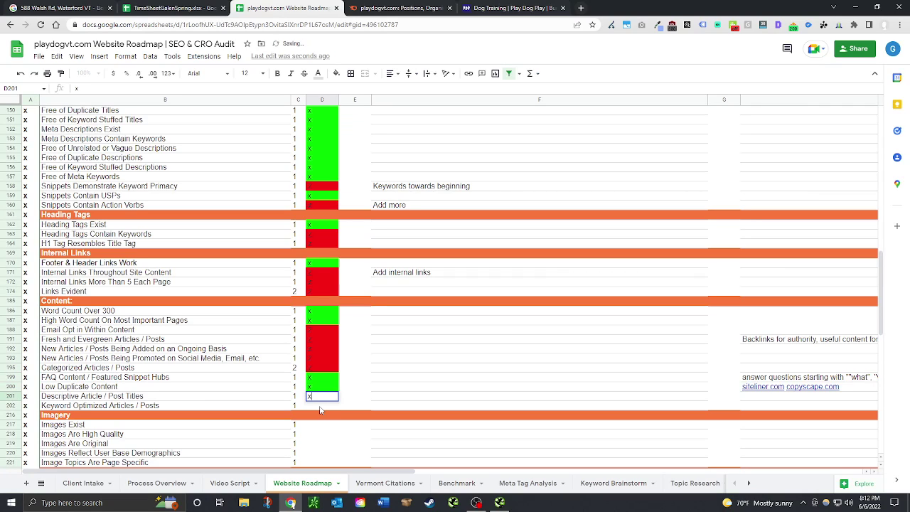
pyautogui.press('Return')
pyautogui.write('x')
pyautogui.click(367, 407)
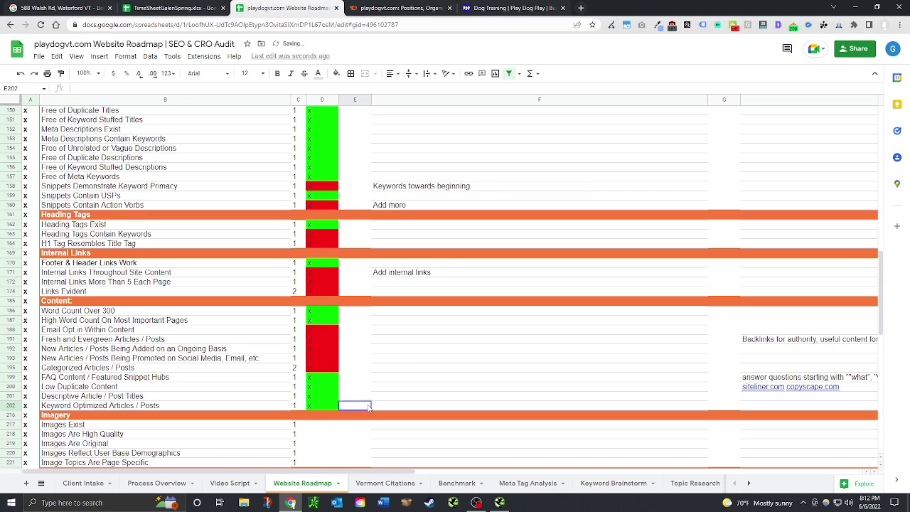
# Step: Mark Keyword Optimized Articles / Posts and Descriptive Article / Post Titles as failed instead of passed
pyautogui.click(318, 406)
pyautogui.press('Delete')
pyautogui.press('Up')
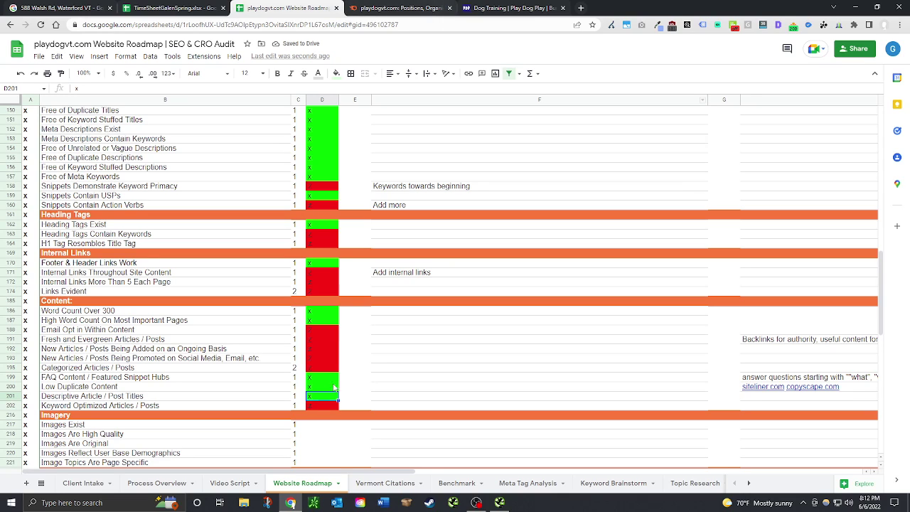
pyautogui.write('z')
pyautogui.press('Return')
pyautogui.click(317, 396)
# Step: Open Siteliner from the siteliner.com link in the Low Duplicate Content row
pyautogui.scroll(-1, 419, 395)
pyautogui.click(759, 367)
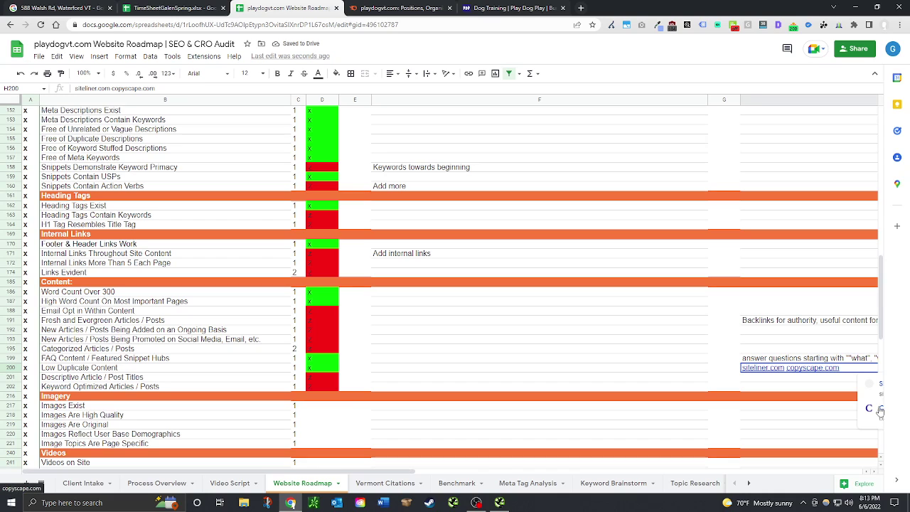
pyautogui.click(882, 386)
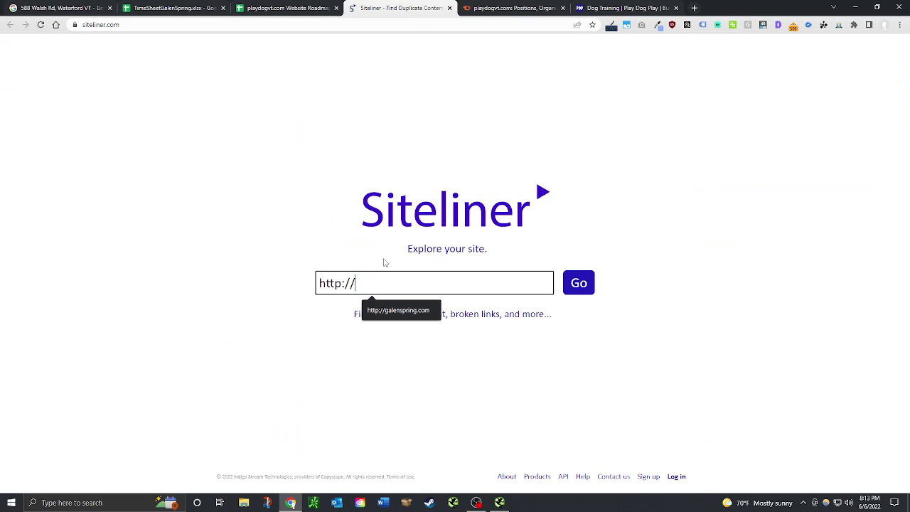
pyautogui.click(509, 8)
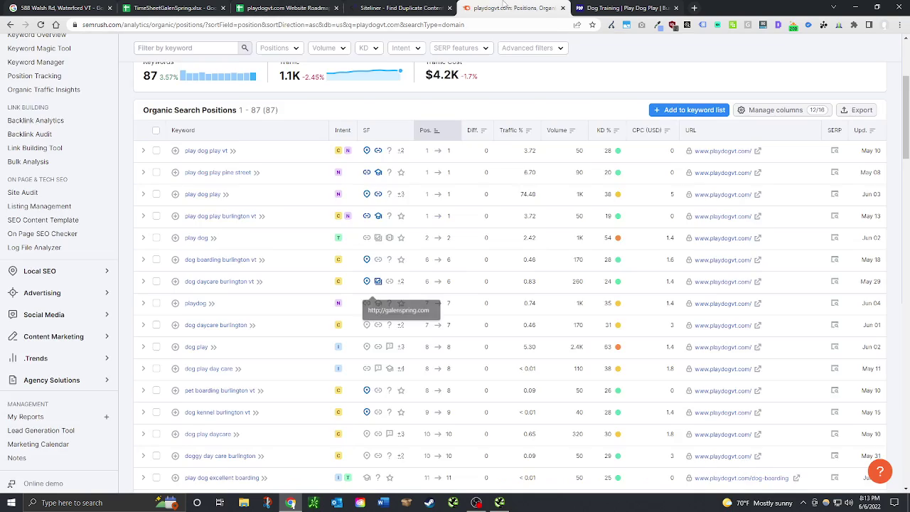
pyautogui.click(624, 8)
pyautogui.moveTo(82, 24); pyautogui.dragTo(166, 24)
pyautogui.hotkey('ctrl', 'c')
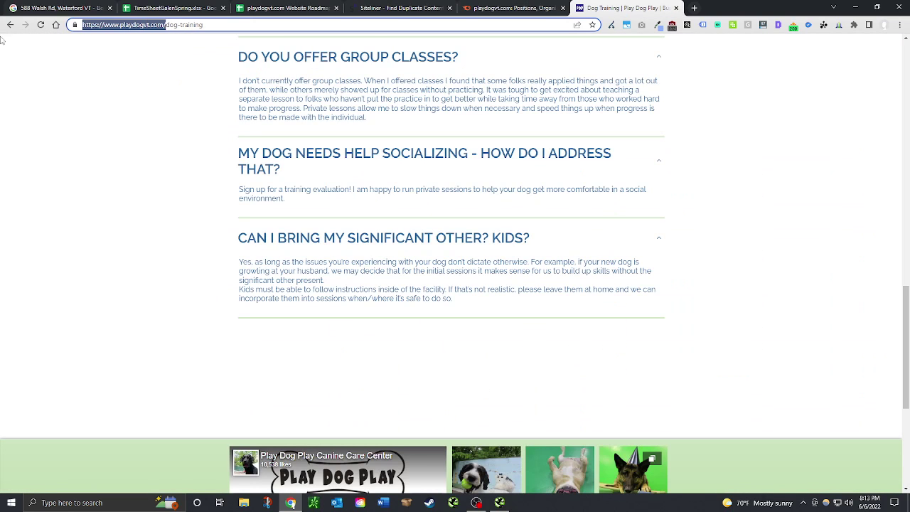
pyautogui.click(521, 5)
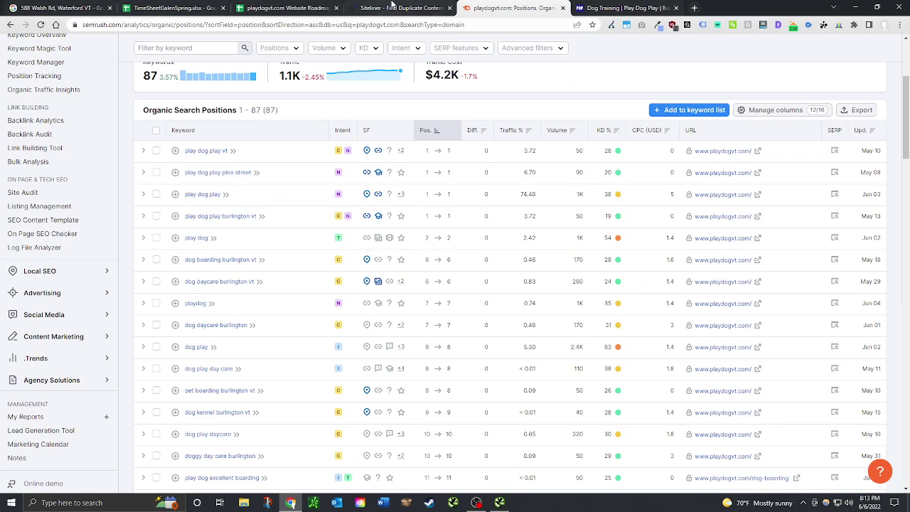
pyautogui.click(399, 8)
pyautogui.hotkey('ctrl', 'v')
pyautogui.hotkey('ctrl', 'a')
pyautogui.hotkey('ctrl', 'v')
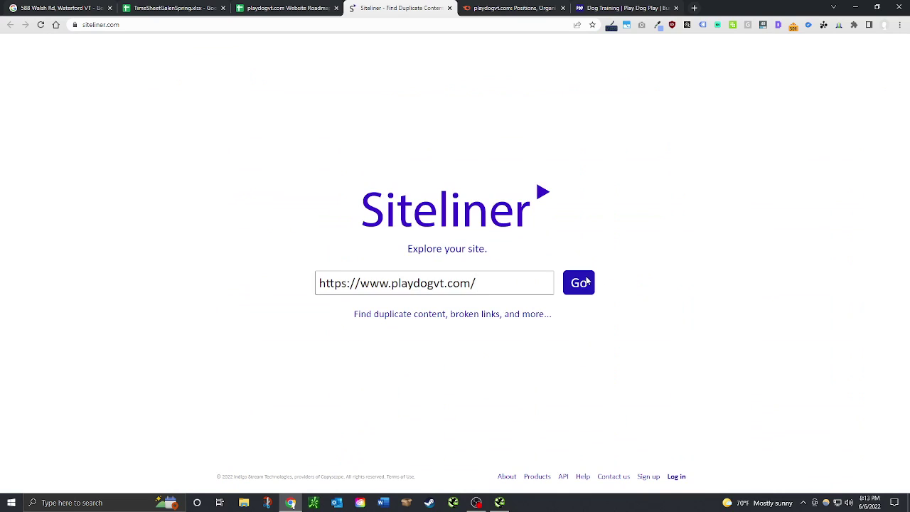
pyautogui.click(586, 282)
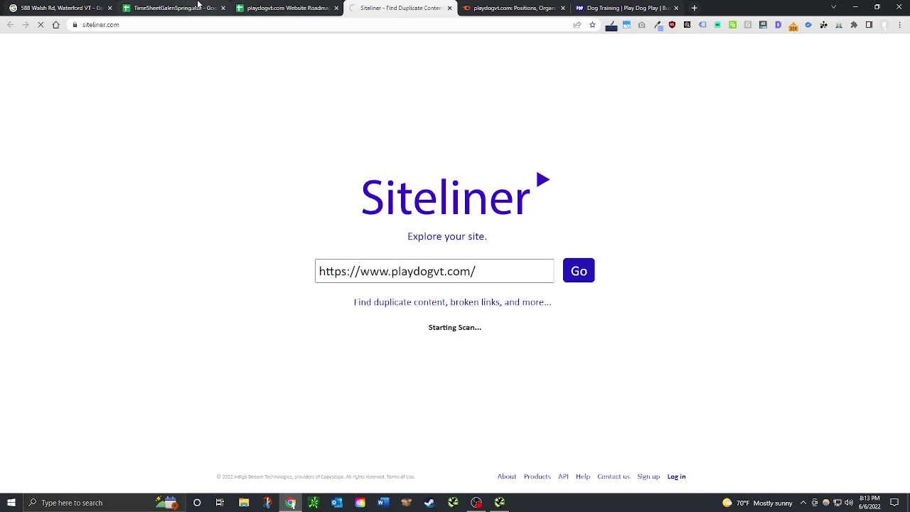
# Step: Return to the Website Roadmap and, under Imagery, mark Images Exist with x and Images Are High Quality as failed
pyautogui.click(256, 8)
pyautogui.scroll(-3, 267, 123)
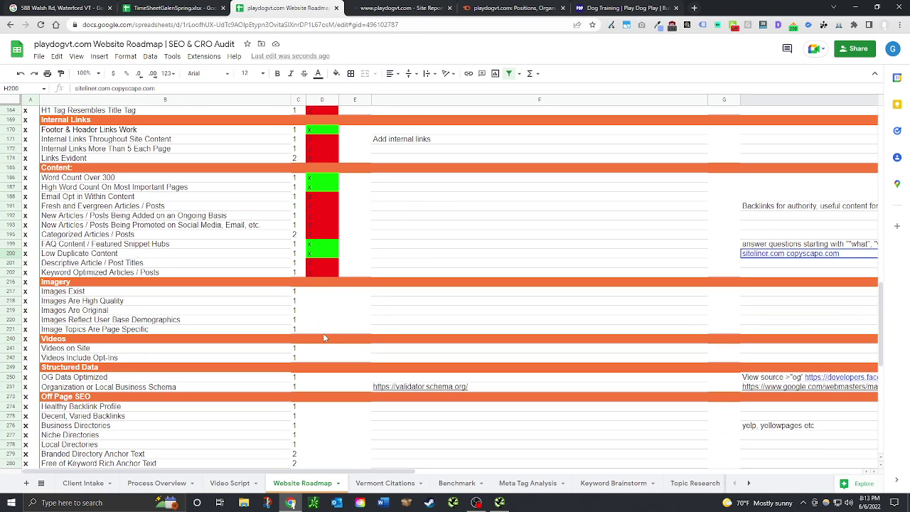
pyautogui.click(318, 293)
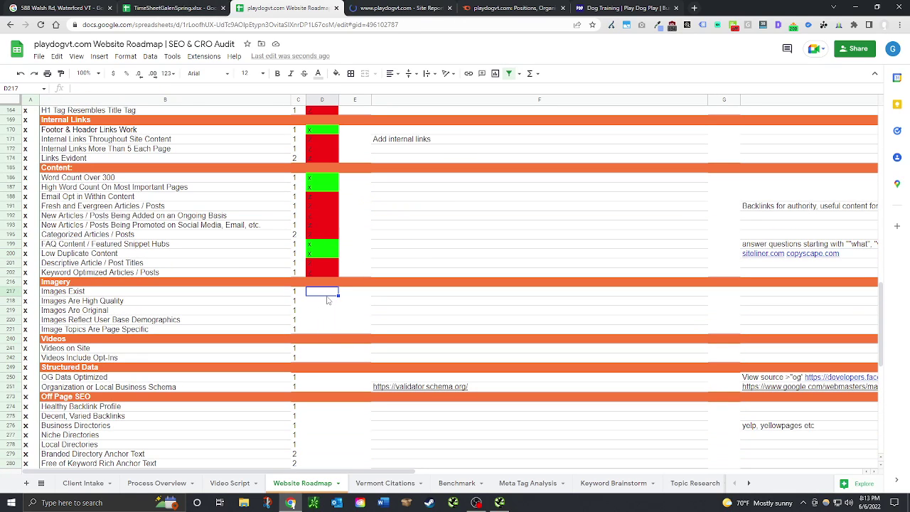
pyautogui.write('x')
pyautogui.press('Return')
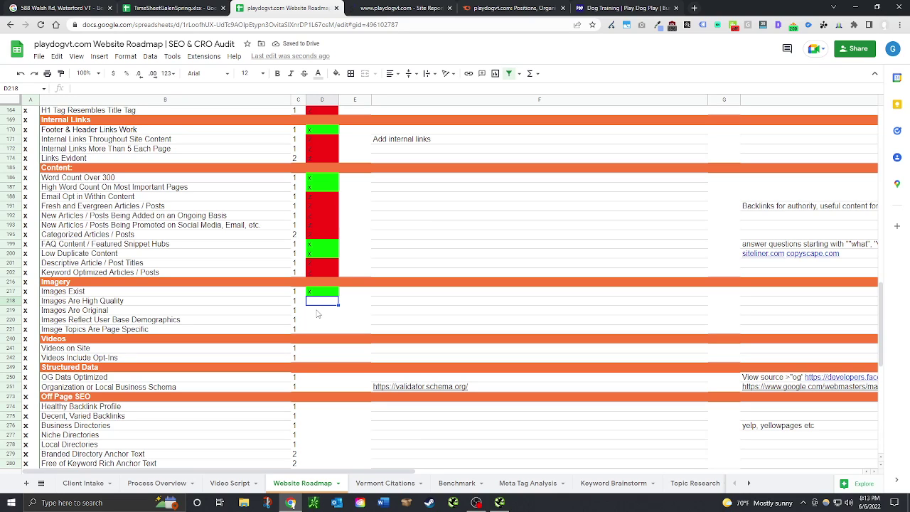
pyautogui.write('x')
pyautogui.press('Return')
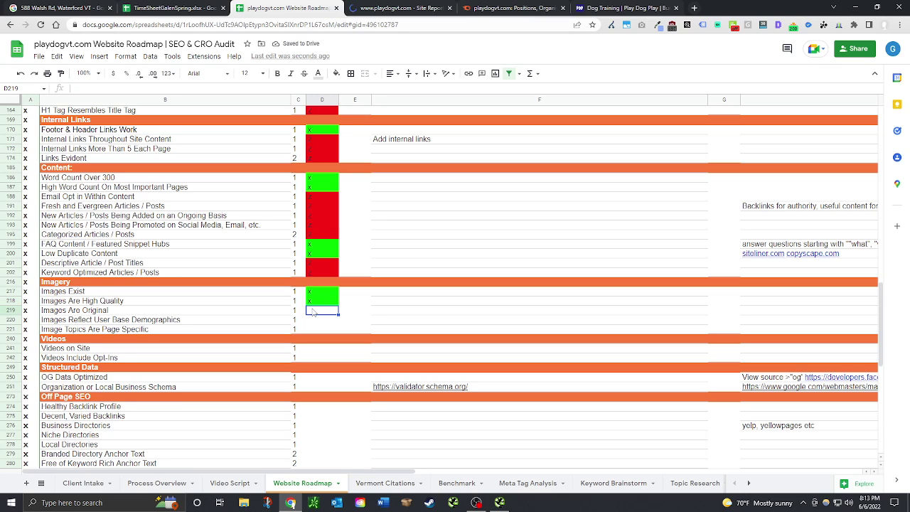
pyautogui.press('Up')
pyautogui.press('Delete')
# Step: Mark Images Are Original and Images Reflect User Base Demographics with x
pyautogui.press('Down')
pyautogui.write('x')
pyautogui.press('Return')
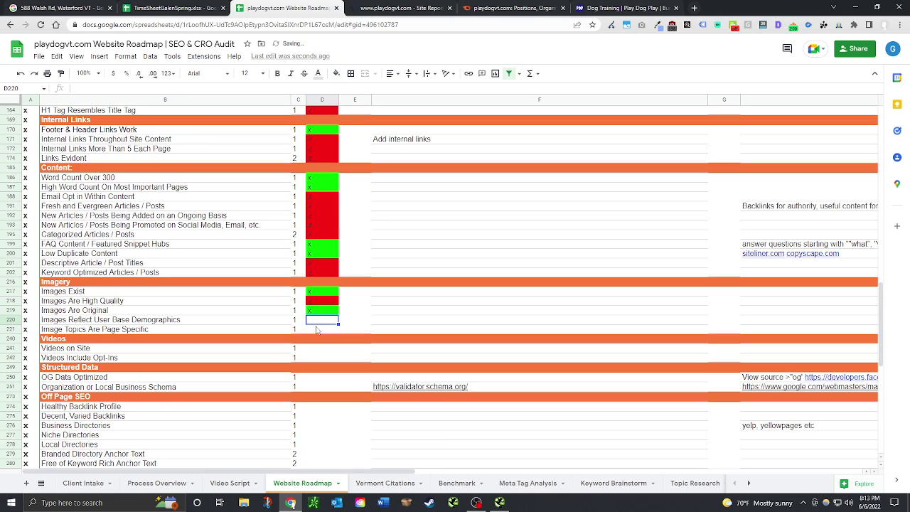
pyautogui.write('x')
pyautogui.press('Return')
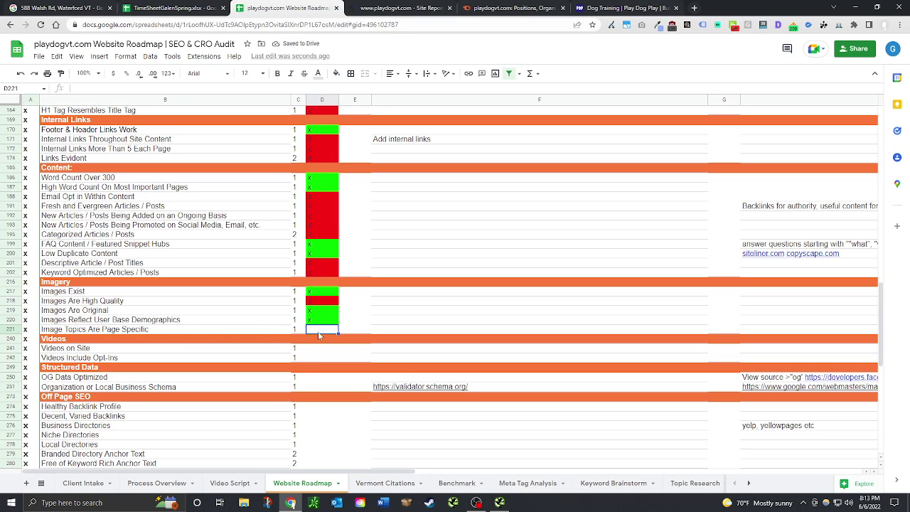
pyautogui.click(512, 8)
pyautogui.click(427, 8)
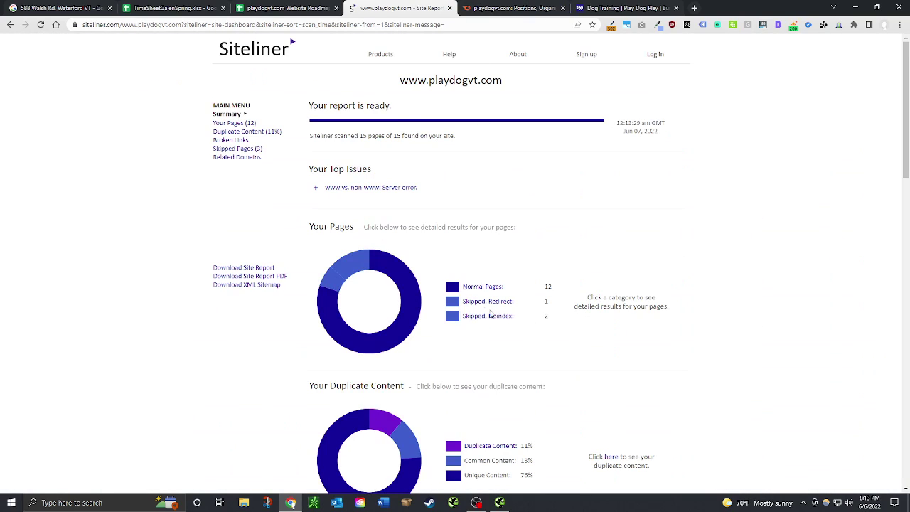
pyautogui.scroll(-1, 489, 314)
pyautogui.scroll(-1, 498, 345)
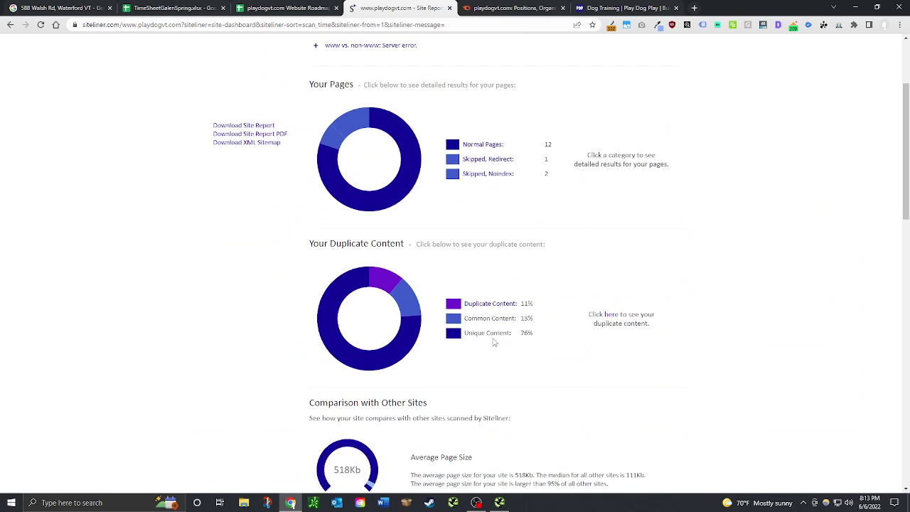
# Step: Open the duplicate content details for the doggie-daycare page and examine its match with the Day Trains page
pyautogui.click(613, 315)
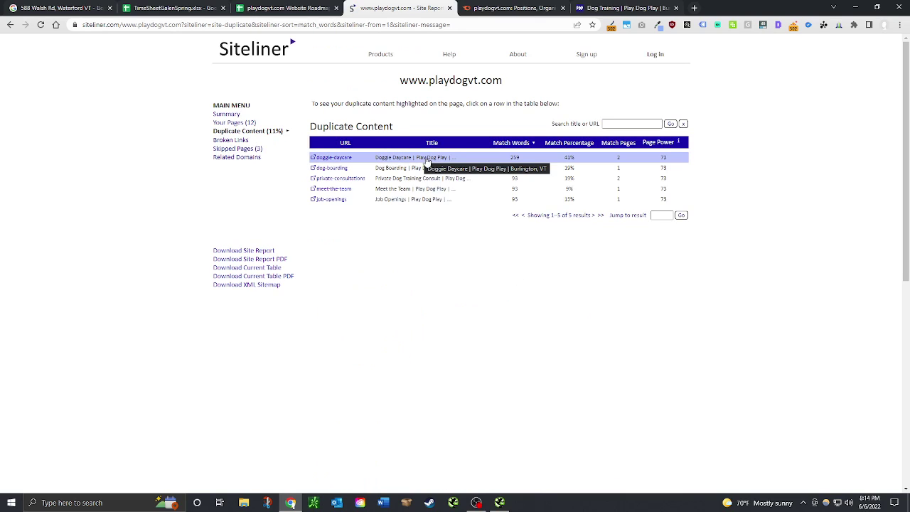
pyautogui.click(619, 163)
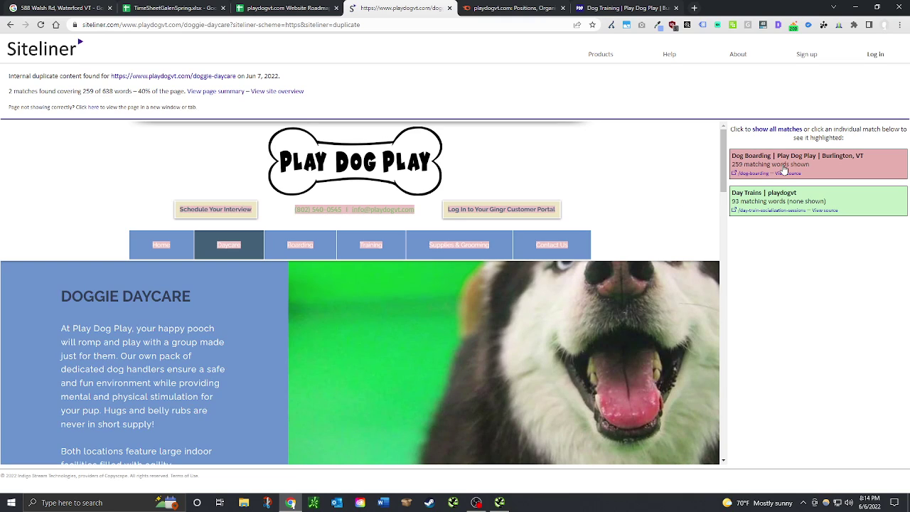
pyautogui.click(763, 203)
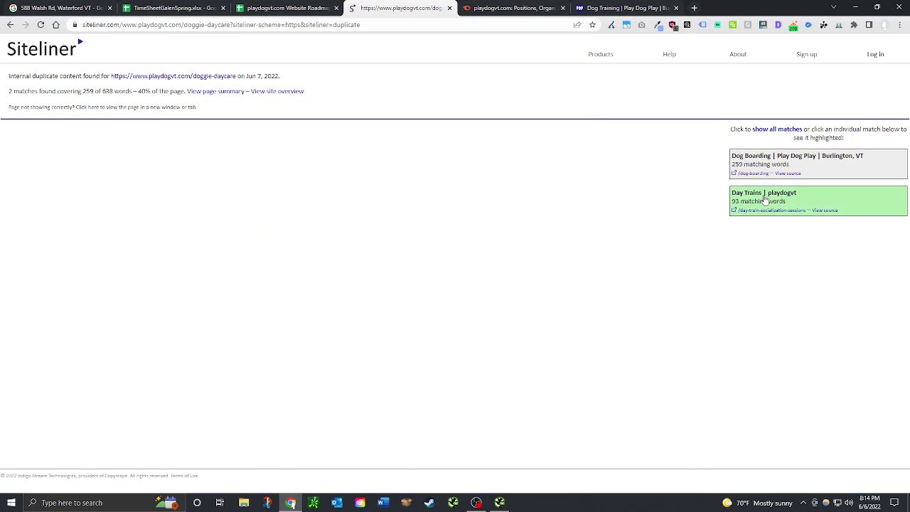
pyautogui.scroll(-3, 554, 345)
pyautogui.scroll(1, 554, 345)
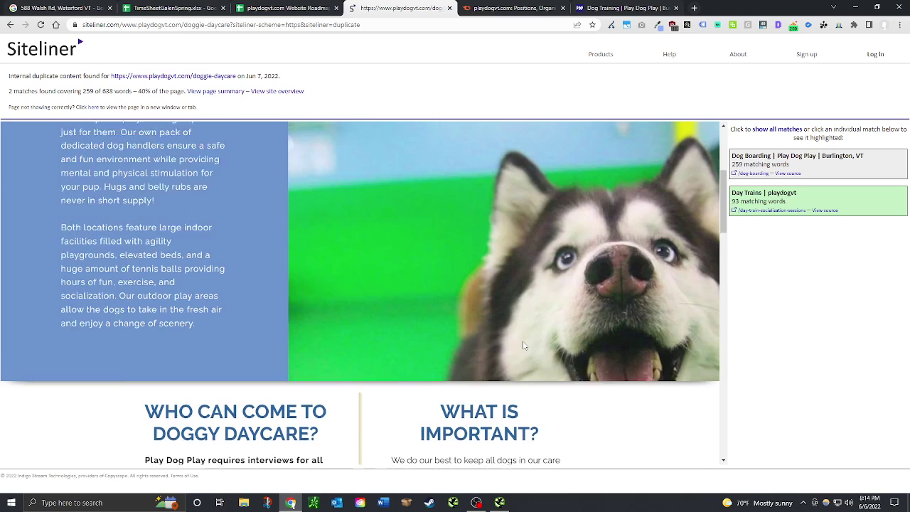
pyautogui.scroll(-5, 554, 345)
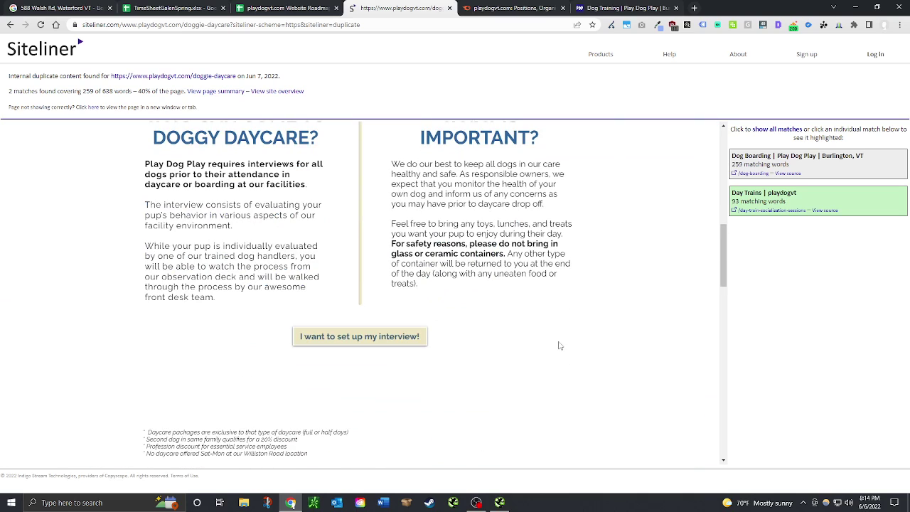
# Step: View the source of the Dog Boarding match and compare it with the Day Trains match on the daycare page
pyautogui.click(789, 174)
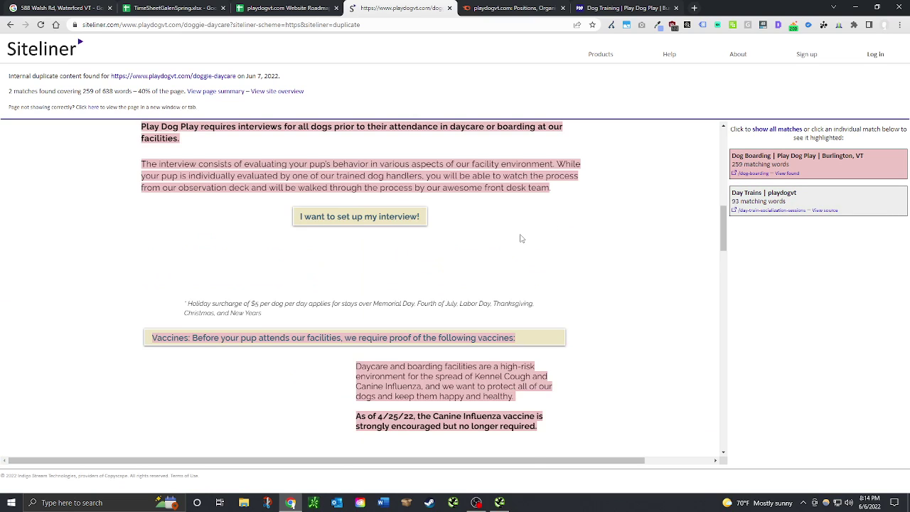
pyautogui.scroll(1, 522, 238)
pyautogui.scroll(-2, 521, 238)
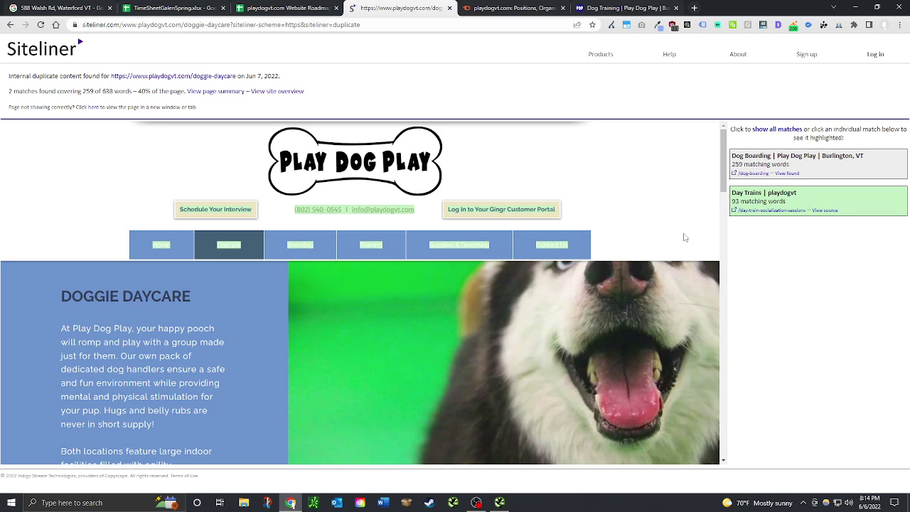
pyautogui.scroll(-4, 636, 263)
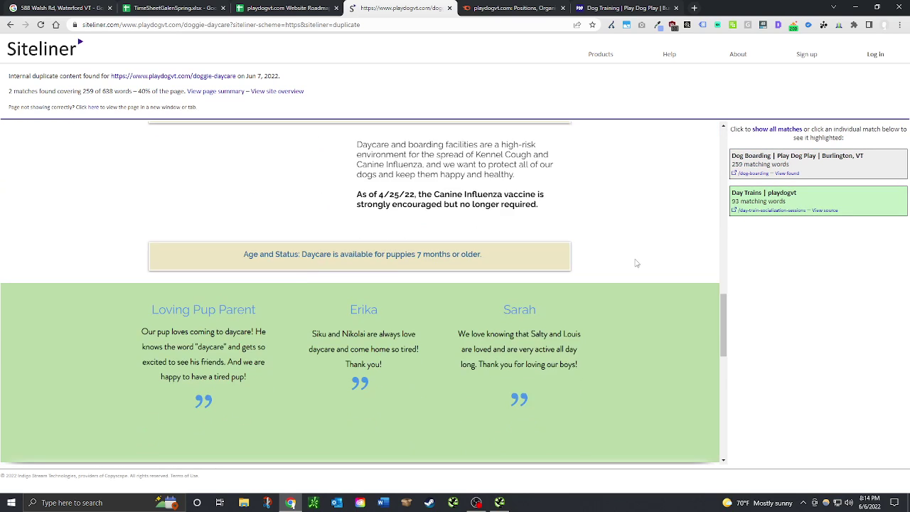
pyautogui.scroll(3, 637, 263)
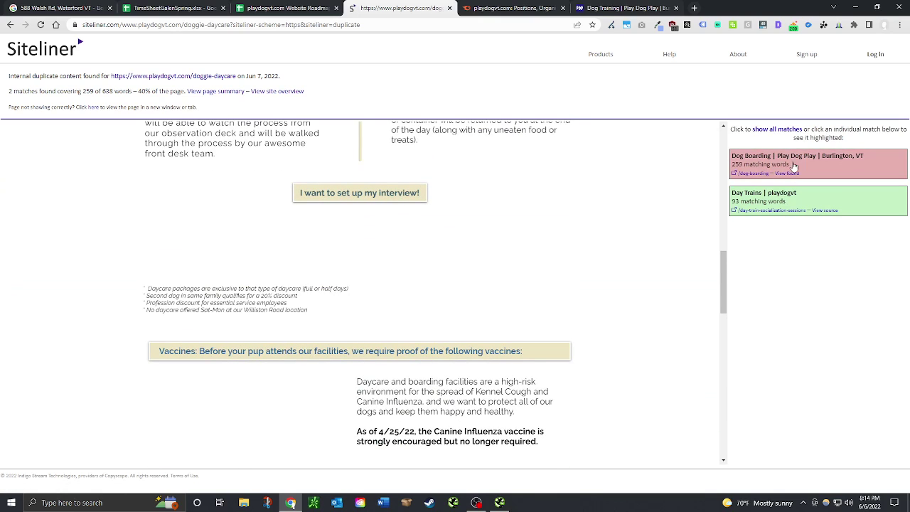
pyautogui.click(260, 6)
pyautogui.hotkey('ctrl', 'Tab')
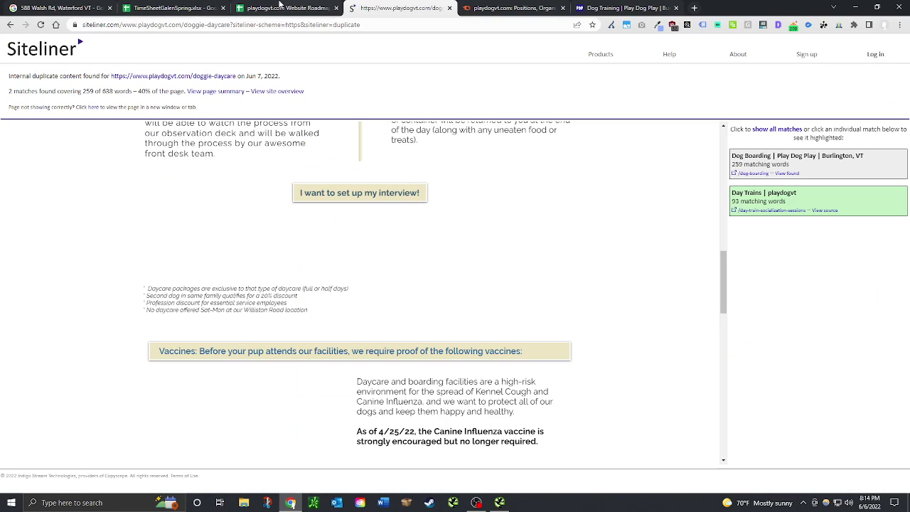
pyautogui.press('pageup')
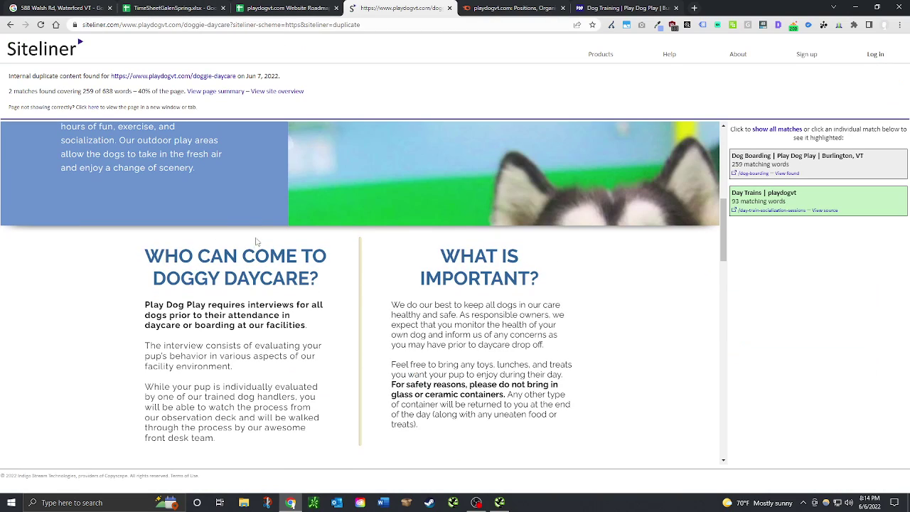
# Step: Return to the Website Roadmap and, under Imagery, mark Image Topics Are Page Specific with x
pyautogui.click(194, 6)
pyautogui.click(275, 6)
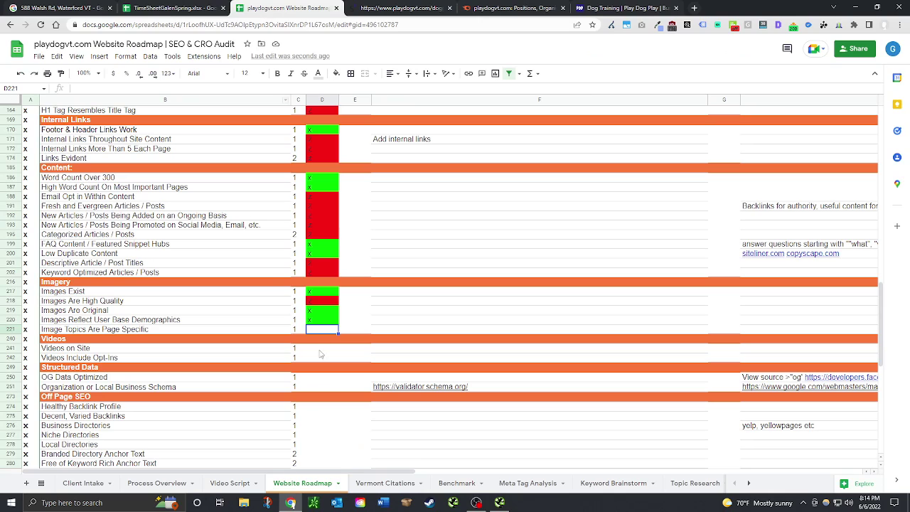
pyautogui.click(331, 254)
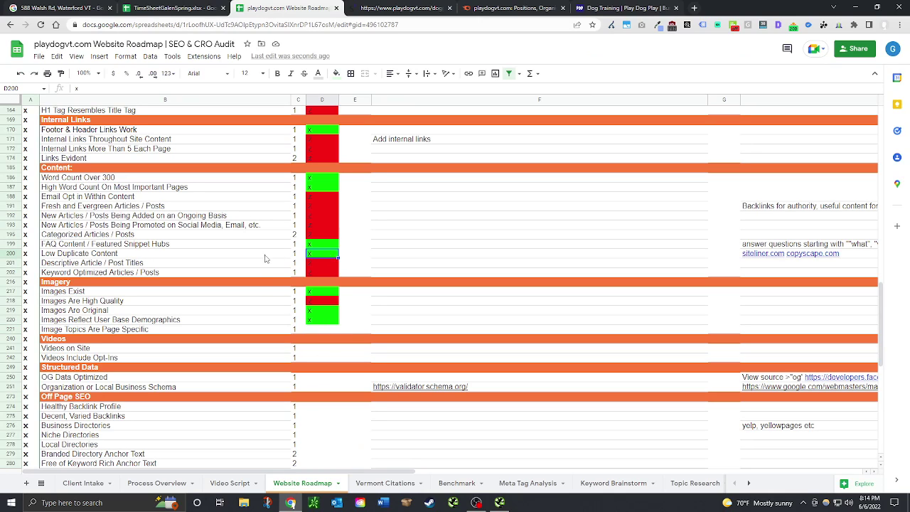
pyautogui.click(316, 324)
pyautogui.click(315, 331)
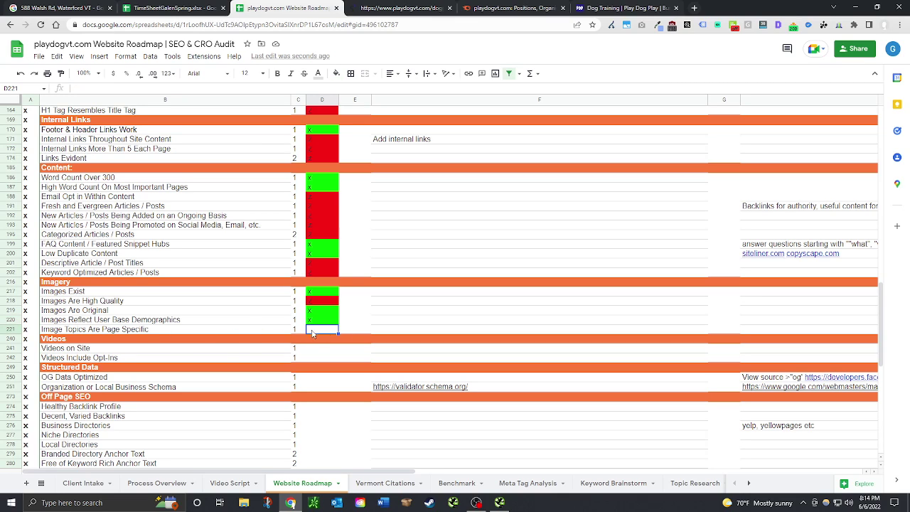
pyautogui.write('x')
pyautogui.press('Return')
pyautogui.click(325, 324)
# Step: Close the Siteliner report, open the Play Dog Play home page from the training page and look through it
pyautogui.click(435, 7)
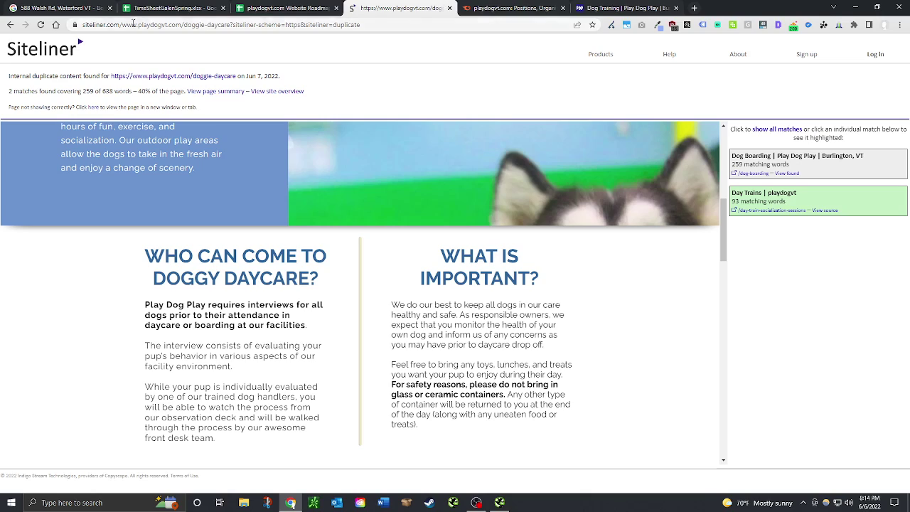
pyautogui.click(304, 26)
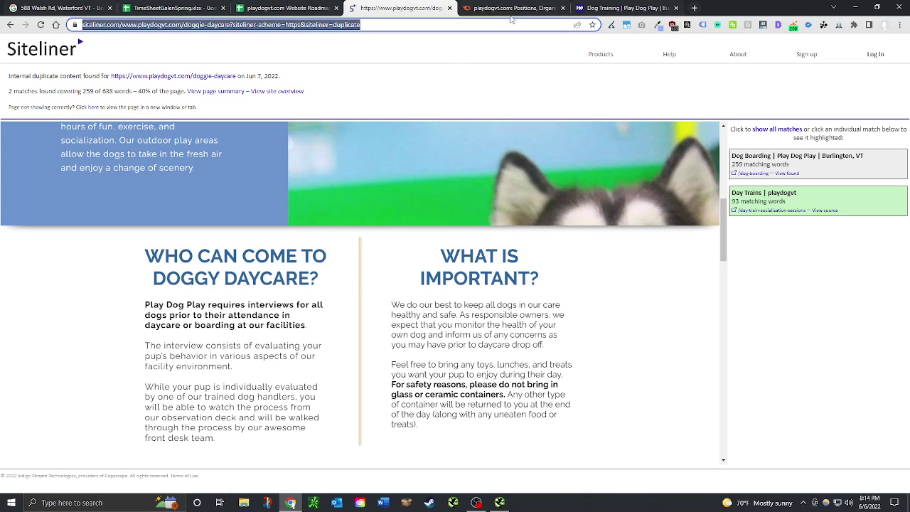
pyautogui.click(608, 8)
pyautogui.click(449, 7)
pyautogui.scroll(15, 367, 211)
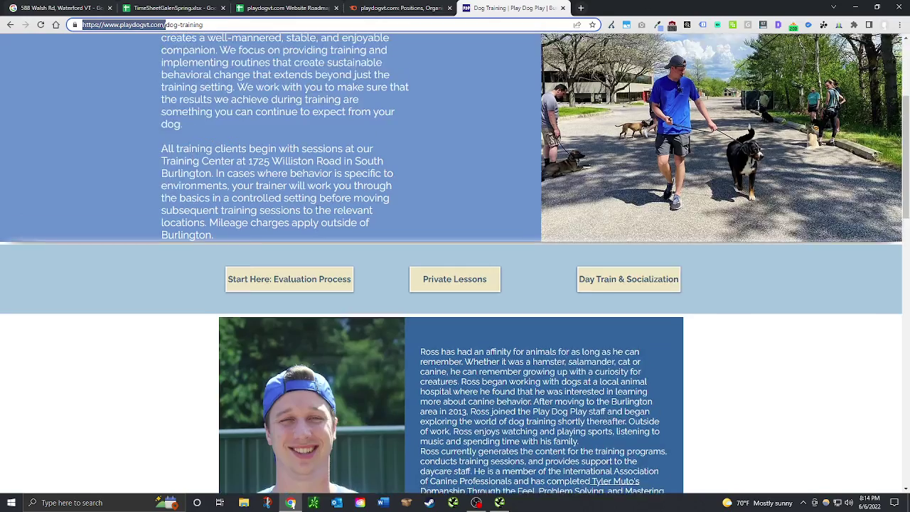
pyautogui.click(250, 156)
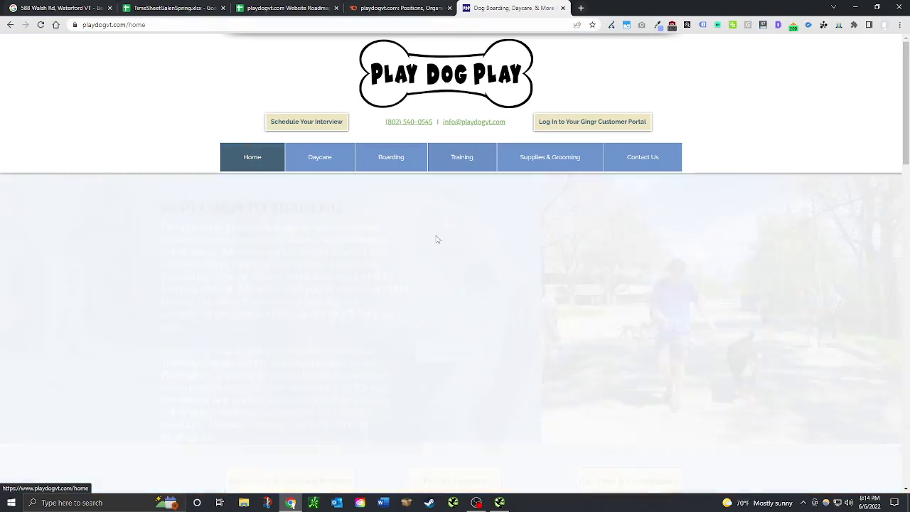
pyautogui.scroll(-4, 401, 319)
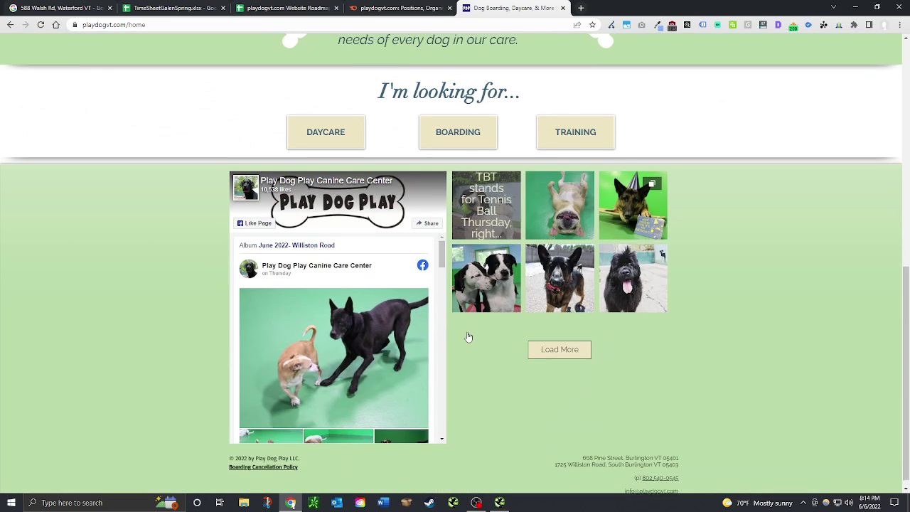
pyautogui.scroll(7, 702, 277)
# Step: Select the Videos on Site result in the roadmap and check the Play Dog Play home page and its social feeds for videos
pyautogui.click(279, 8)
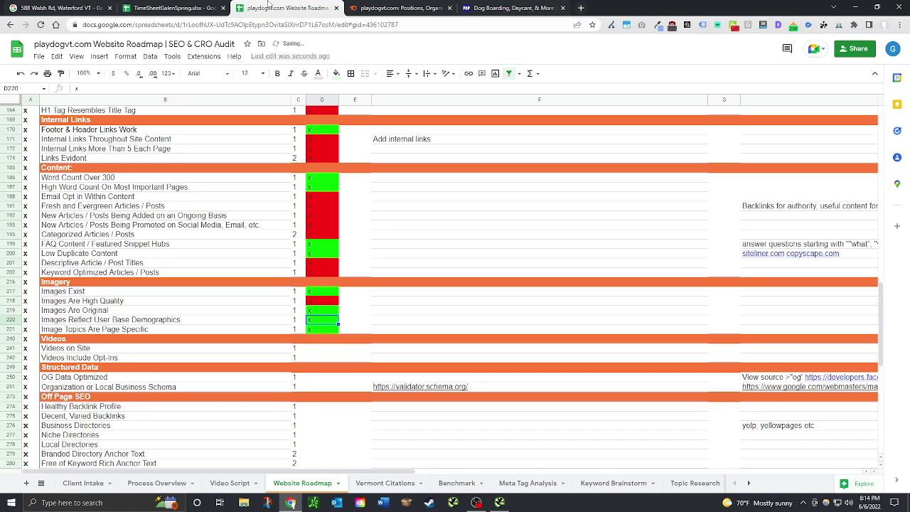
pyautogui.click(313, 351)
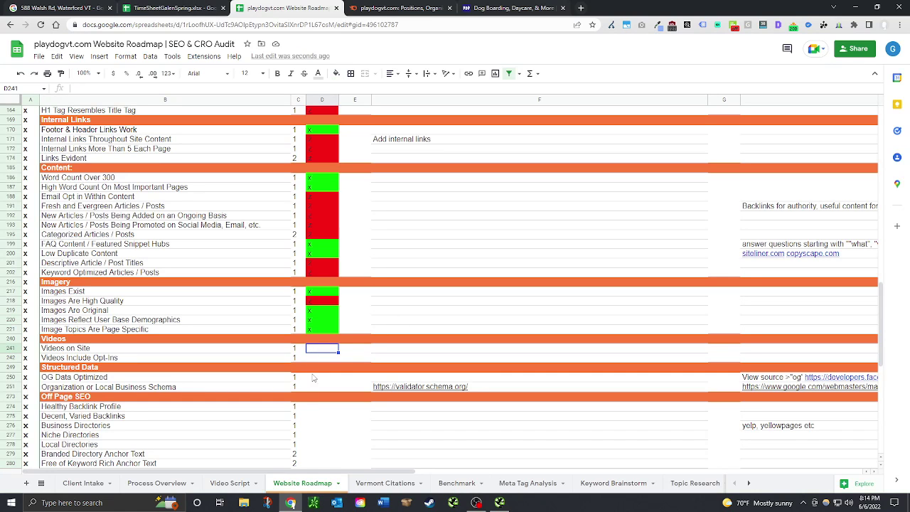
pyautogui.hotkey('ctrl', 'Tab')
pyautogui.hotkey('ctrl', 'Tab')
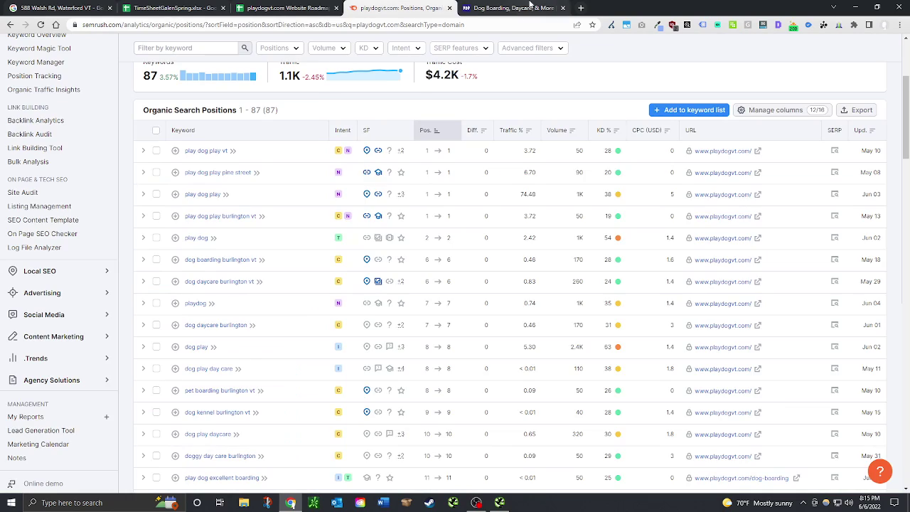
pyautogui.scroll(-7, 515, 352)
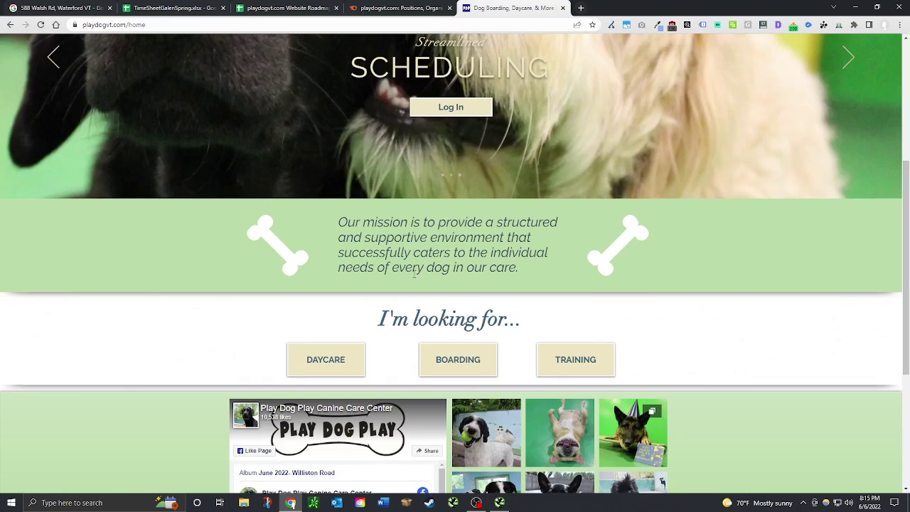
pyautogui.scroll(-6, 363, 355)
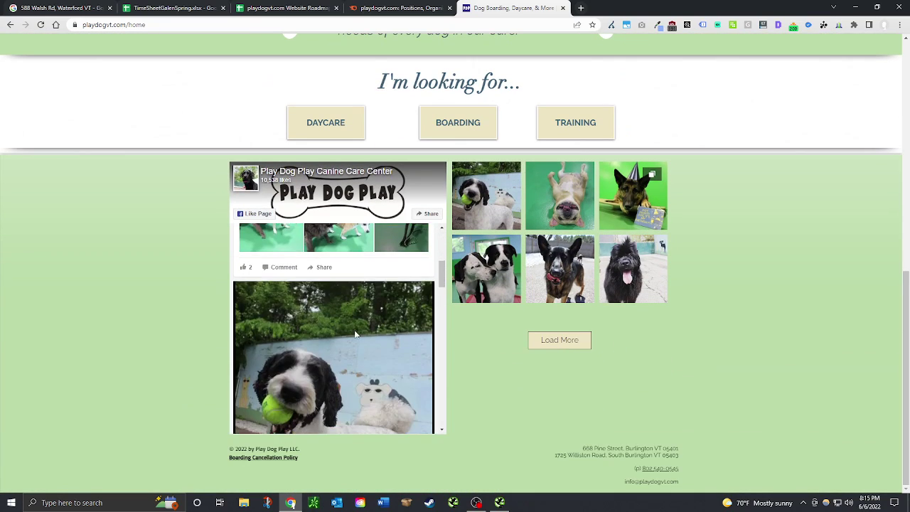
pyautogui.scroll(-5, 350, 341)
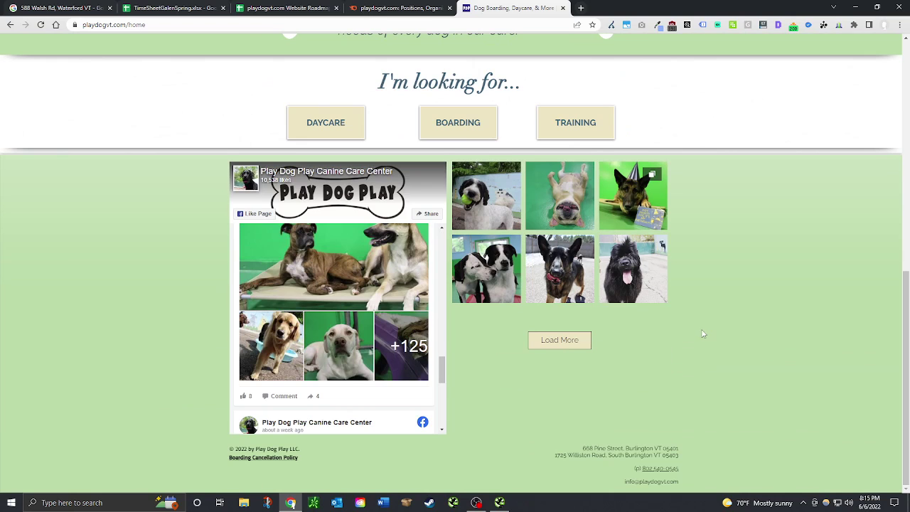
pyautogui.scroll(10, 700, 334)
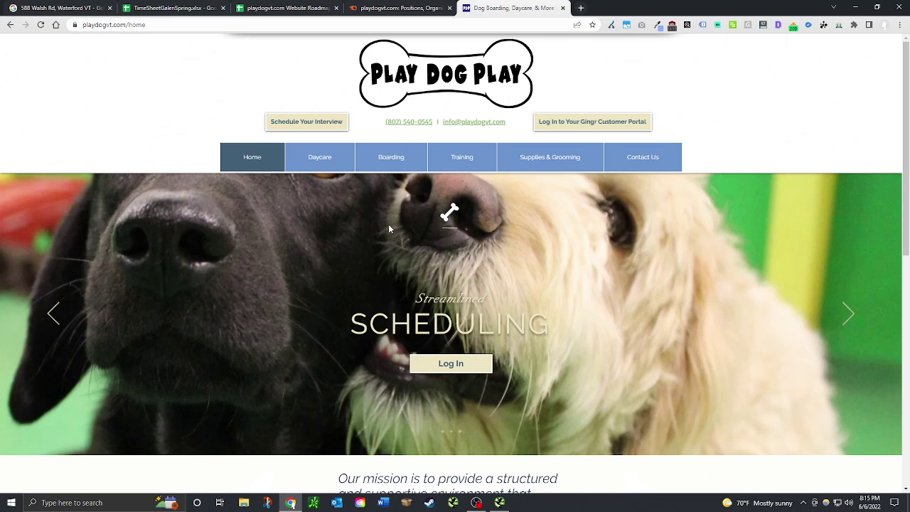
pyautogui.moveTo(676, 158)
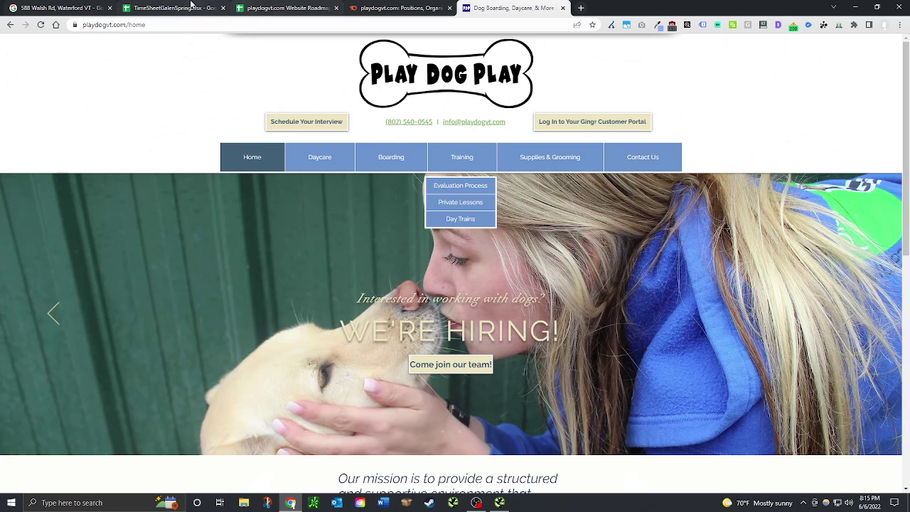
# Step: Return to the Website Roadmap and mark Videos on Site and Videos Include Opt-Ins as failed with z
pyautogui.click(168, 7)
pyautogui.click(285, 8)
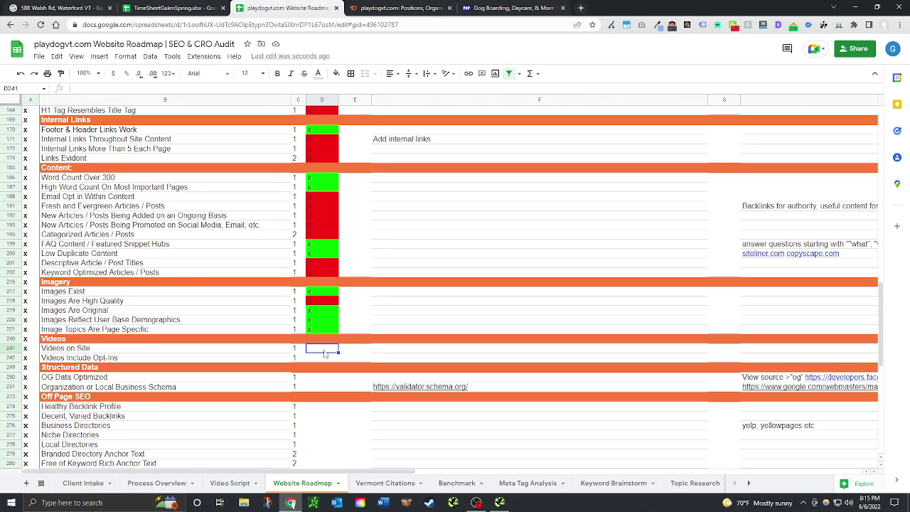
pyautogui.write('z')
pyautogui.press('Return')
pyautogui.write('z')
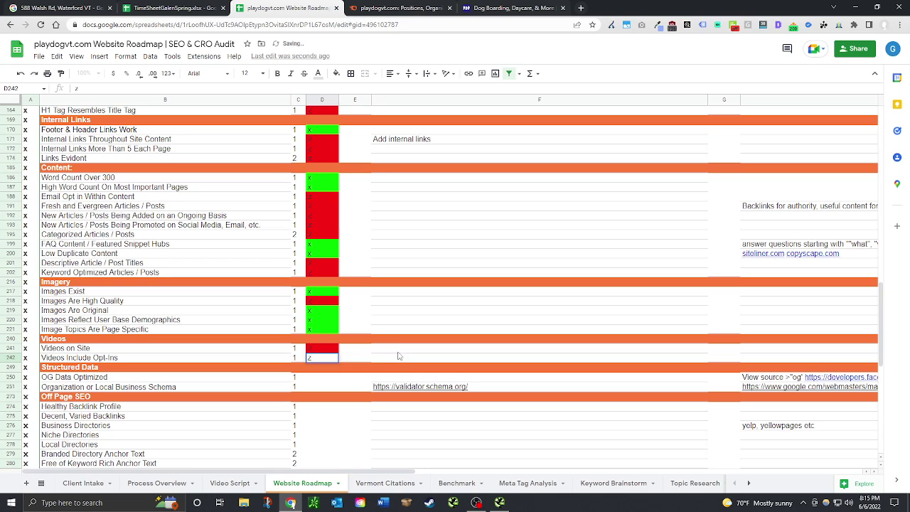
pyautogui.click(398, 352)
# Step: Read the roadmap's guidance note for OG Data Optimized and switch back to the Play Dog Play home page
pyautogui.scroll(-2, 329, 379)
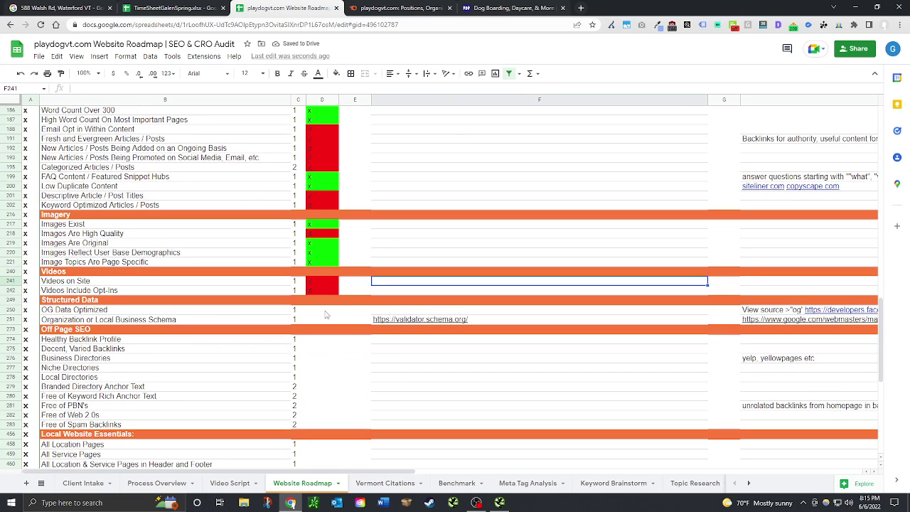
pyautogui.click(322, 311)
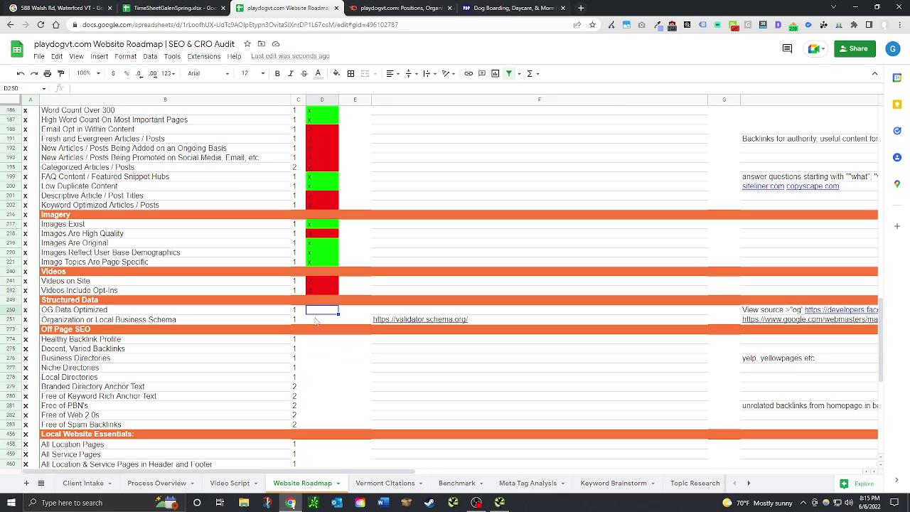
pyautogui.click(830, 315)
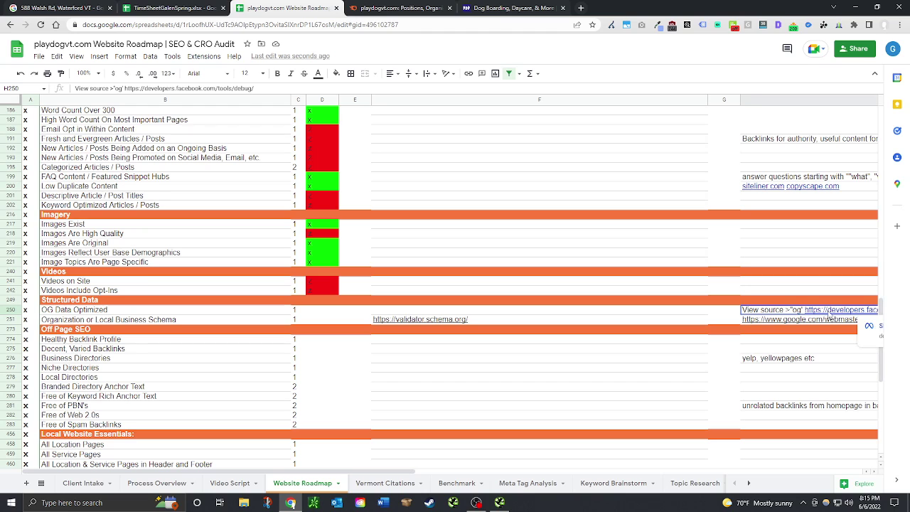
pyautogui.click(544, 7)
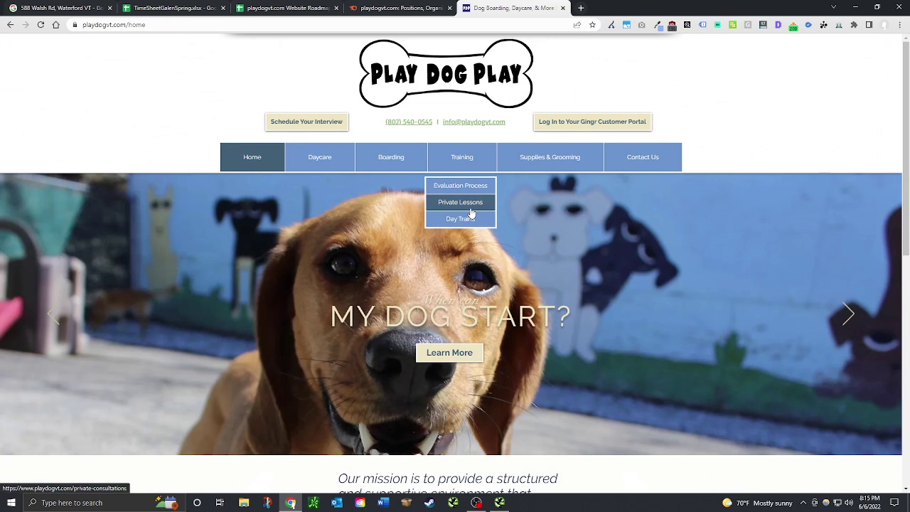
pyautogui.rightClick(412, 232)
pyautogui.click(468, 350)
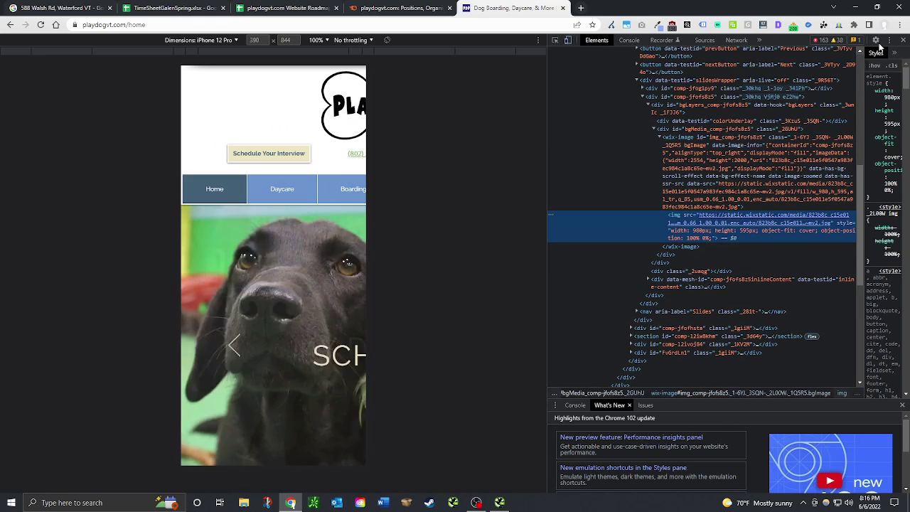
pyautogui.press('F12')
pyautogui.rightClick(522, 250)
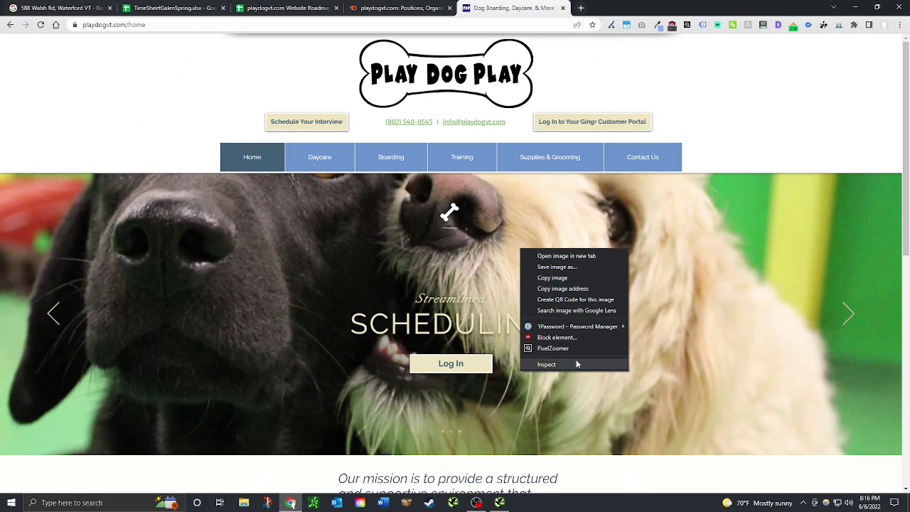
pyautogui.rightClick(731, 118)
pyautogui.rightClick(684, 80)
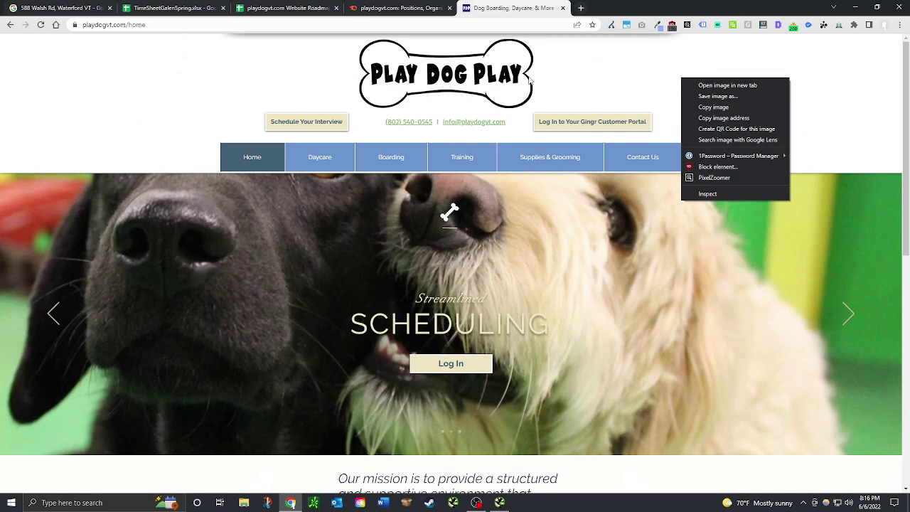
pyautogui.rightClick(530, 78)
pyautogui.rightClick(275, 105)
pyautogui.rightClick(184, 100)
pyautogui.scroll(-3, 220, 386)
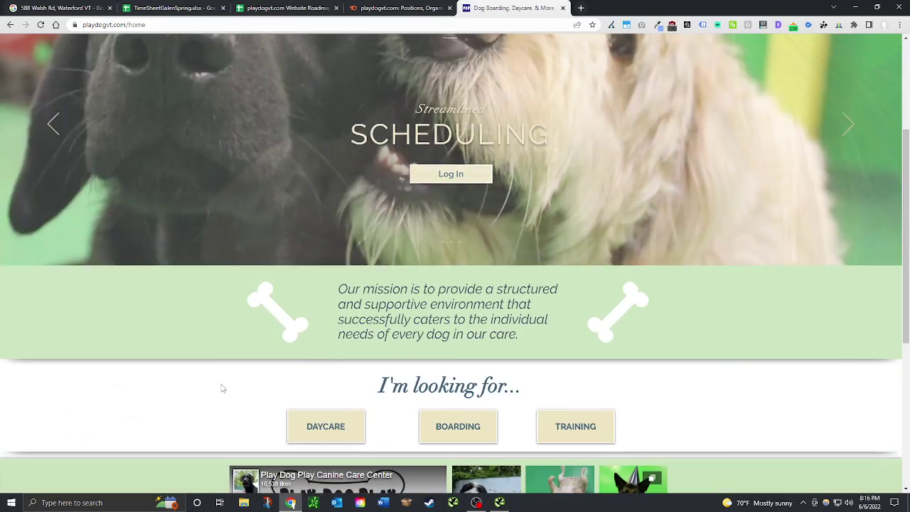
pyautogui.rightClick(215, 320)
pyautogui.rightClick(169, 397)
pyautogui.rightClick(193, 409)
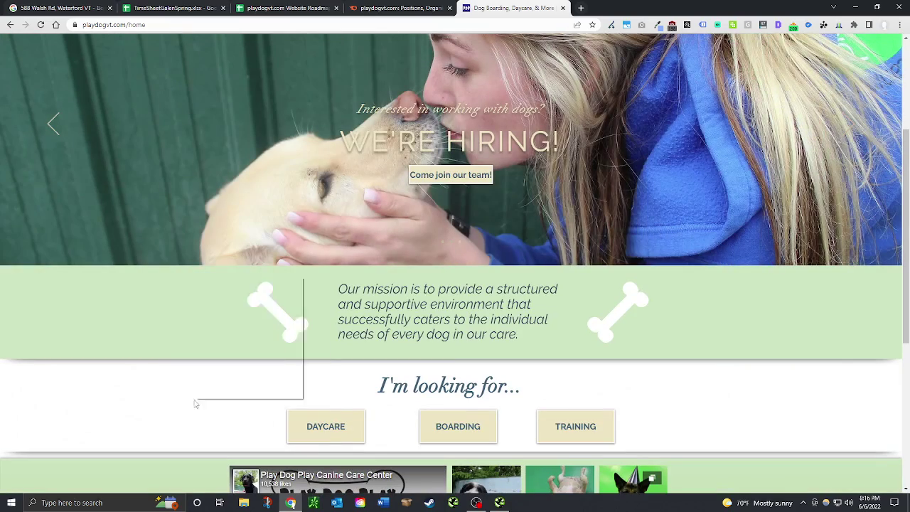
pyautogui.rightClick(172, 427)
pyautogui.scroll(-3, 212, 436)
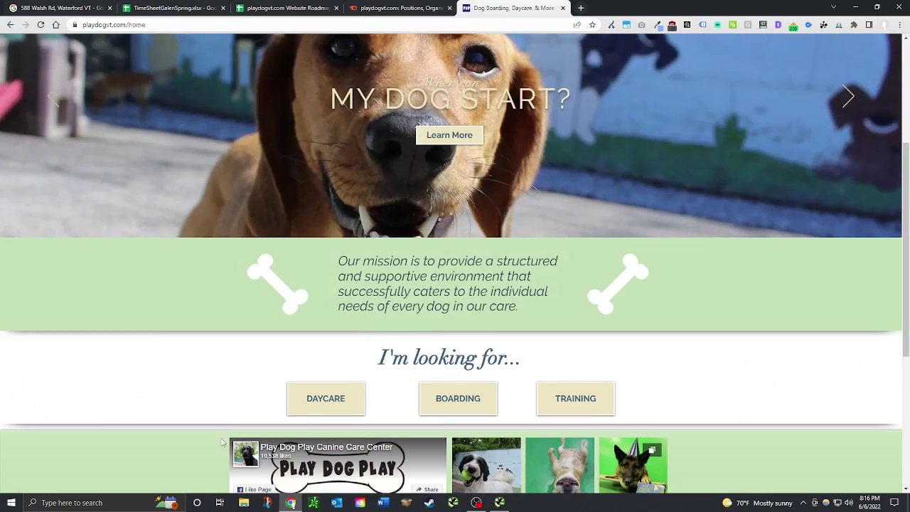
pyautogui.rightClick(174, 403)
pyautogui.rightClick(195, 431)
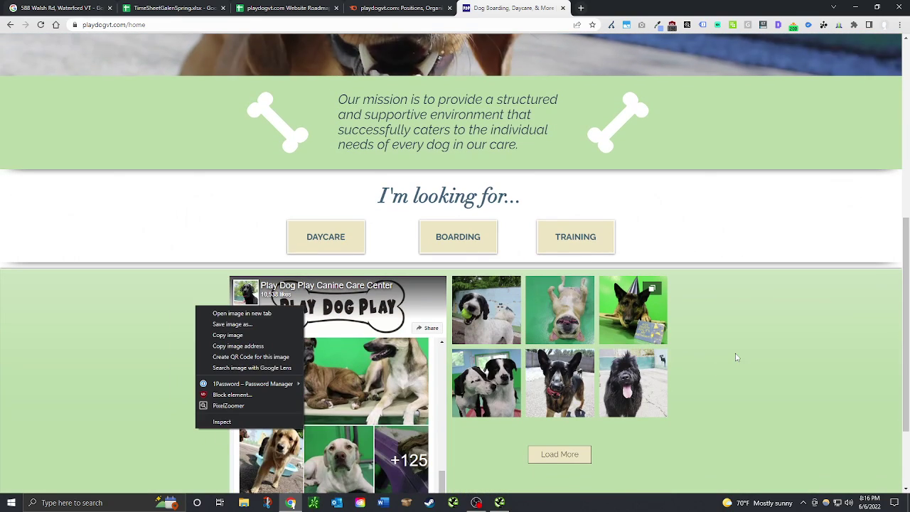
pyautogui.rightClick(836, 148)
pyautogui.scroll(-1, 703, 398)
pyautogui.scroll(-1, 702, 398)
pyautogui.rightClick(702, 397)
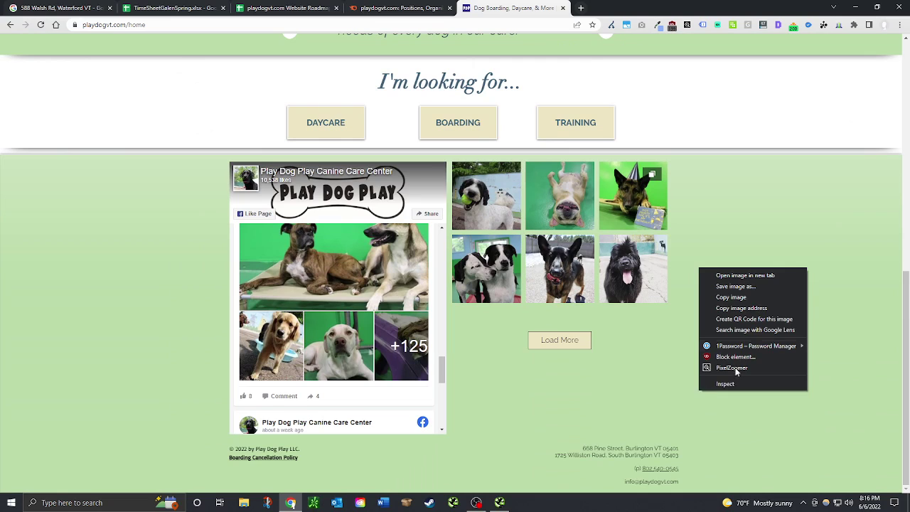
# Step: Open the home page's source code, search it for "OG:" and highlight the block of Open Graph meta tags
pyautogui.rightClick(744, 232)
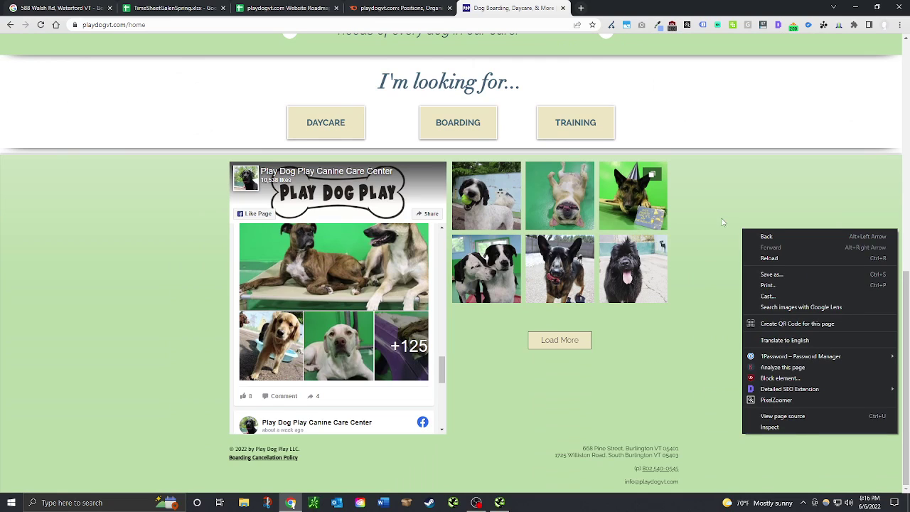
pyautogui.click(794, 416)
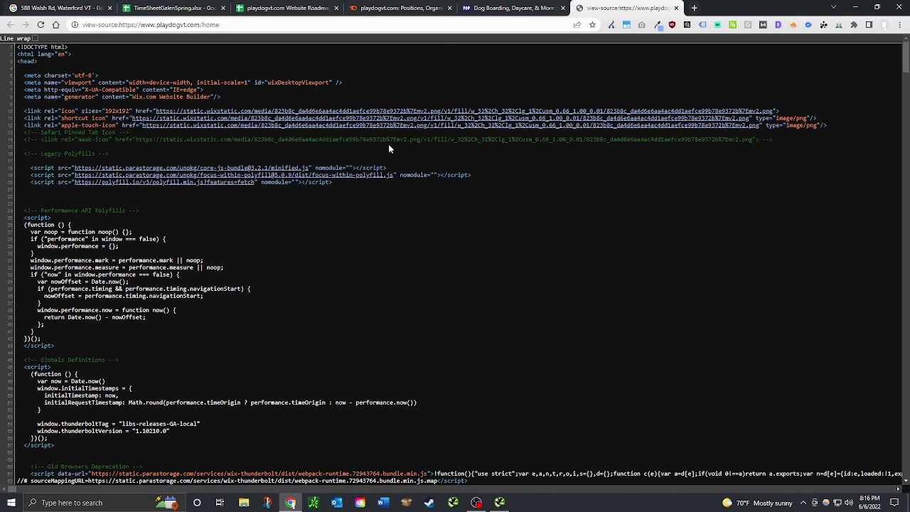
pyautogui.hotkey('ctrl', 'f')
pyautogui.write('OG')
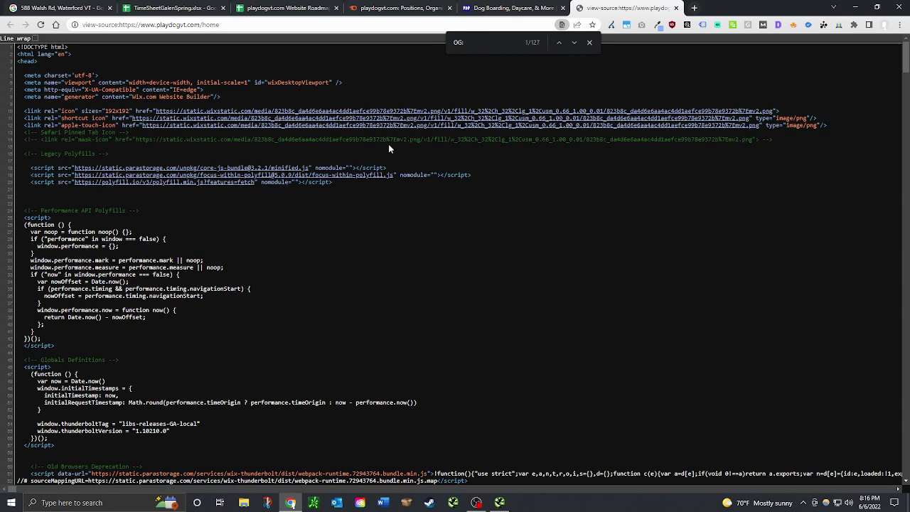
pyautogui.write(':')
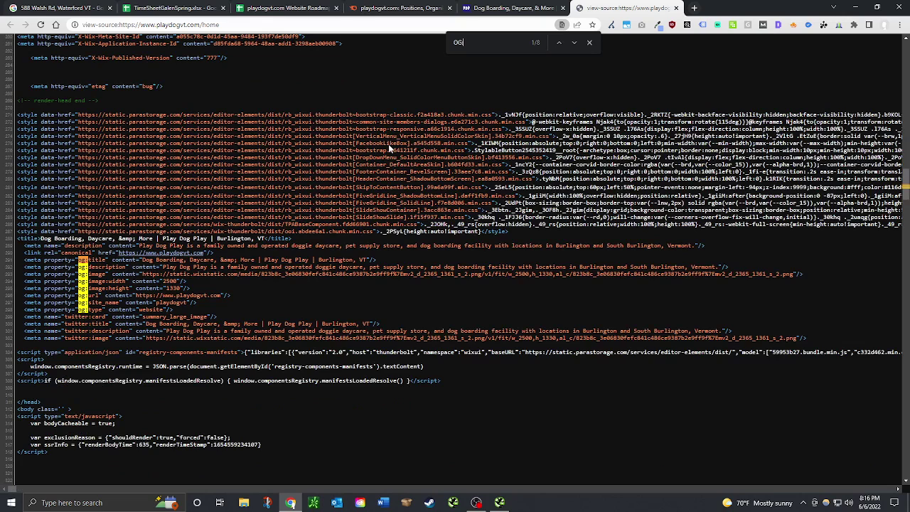
pyautogui.moveTo(72, 259); pyautogui.dragTo(343, 313)
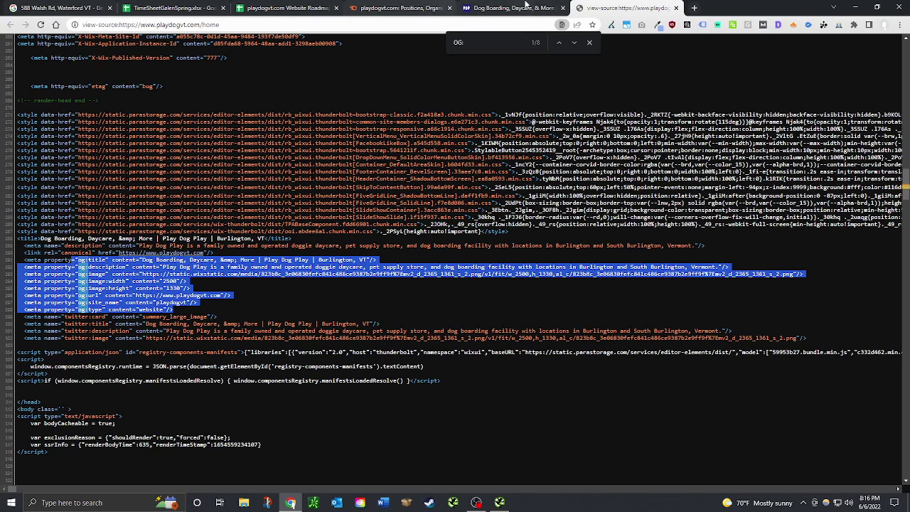
# Step: Return to the Website Roadmap and open the Facebook Sharing Debugger linked in the OG Data Optimized guidance note
pyautogui.click(402, 8)
pyautogui.click(285, 8)
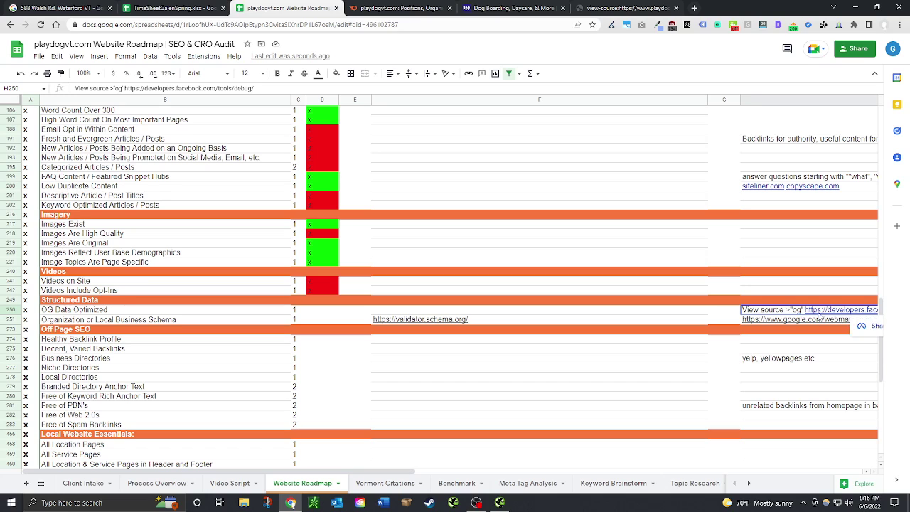
pyautogui.click(874, 328)
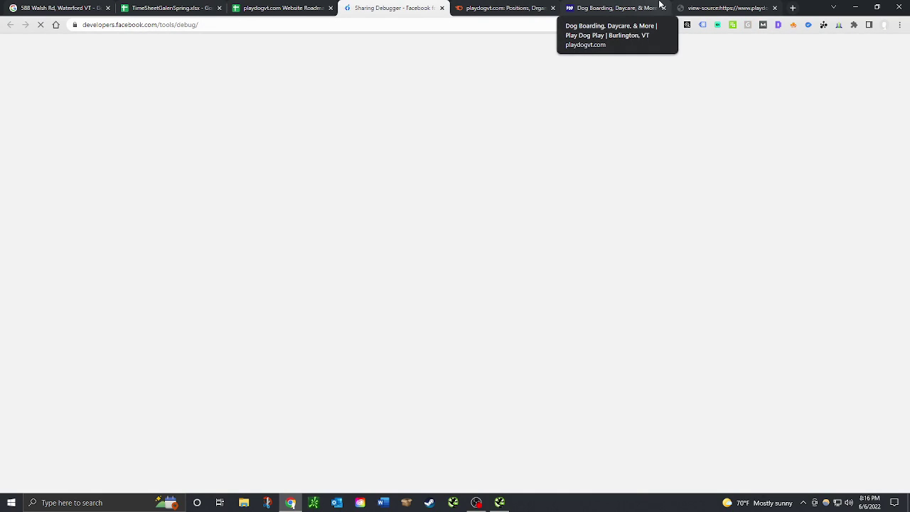
# Step: Copy the Play Dog Play home page address and run it through the Facebook Sharing Debugger
pyautogui.click(626, 8)
pyautogui.click(142, 25)
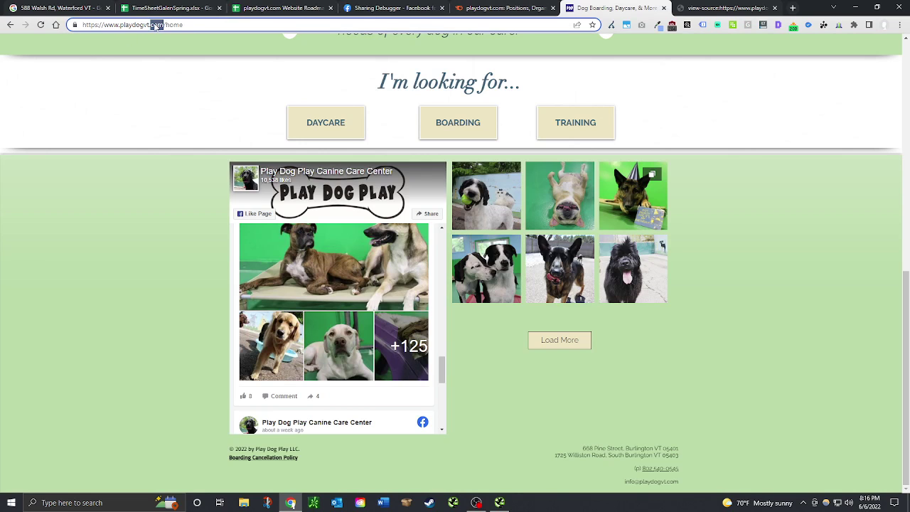
pyautogui.hotkey('ctrl', 'c')
pyautogui.click(313, 8)
pyautogui.click(394, 8)
pyautogui.click(389, 116)
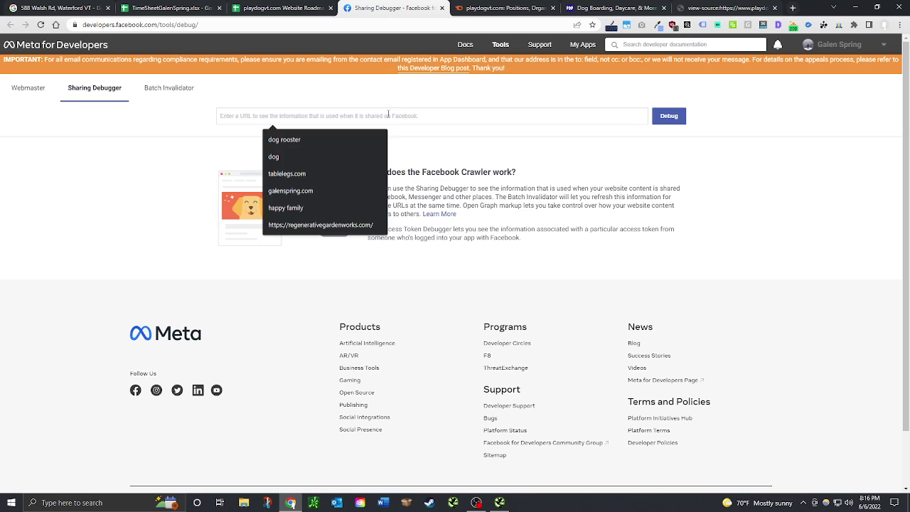
pyautogui.hotkey('ctrl', 'v')
pyautogui.click(676, 118)
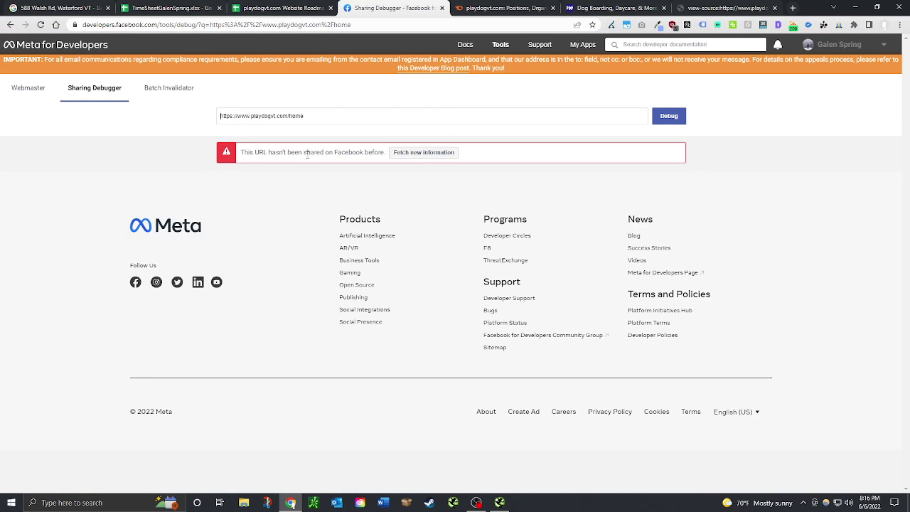
pyautogui.moveTo(288, 116); pyautogui.dragTo(331, 115)
pyautogui.press('BackSpace')
pyautogui.press('Return')
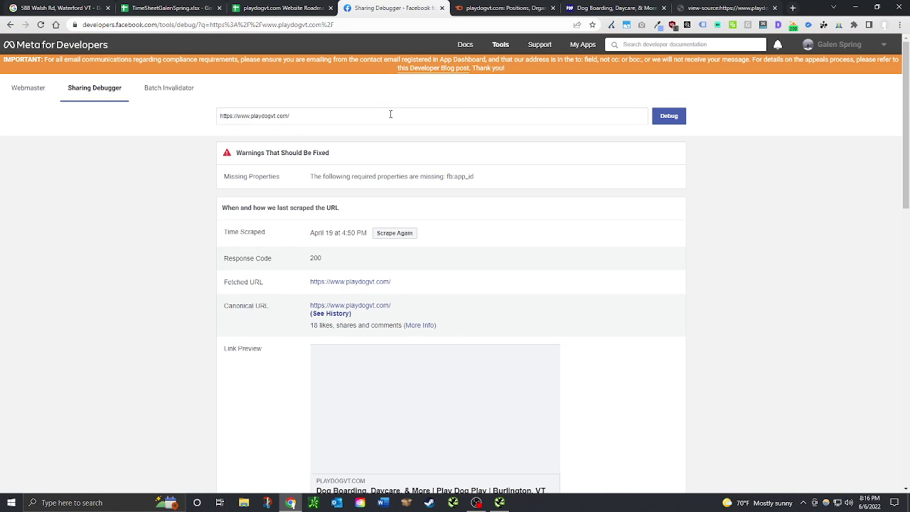
pyautogui.scroll(-3, 435, 218)
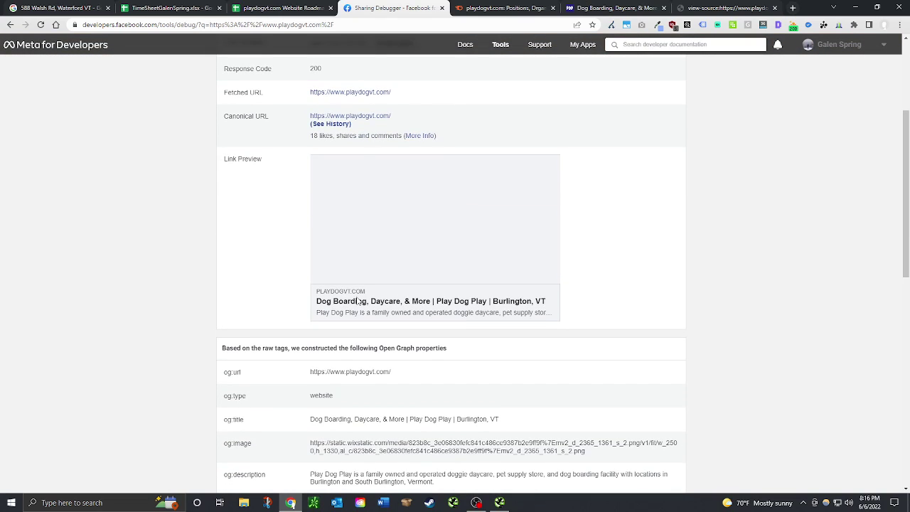
pyautogui.scroll(2, 358, 301)
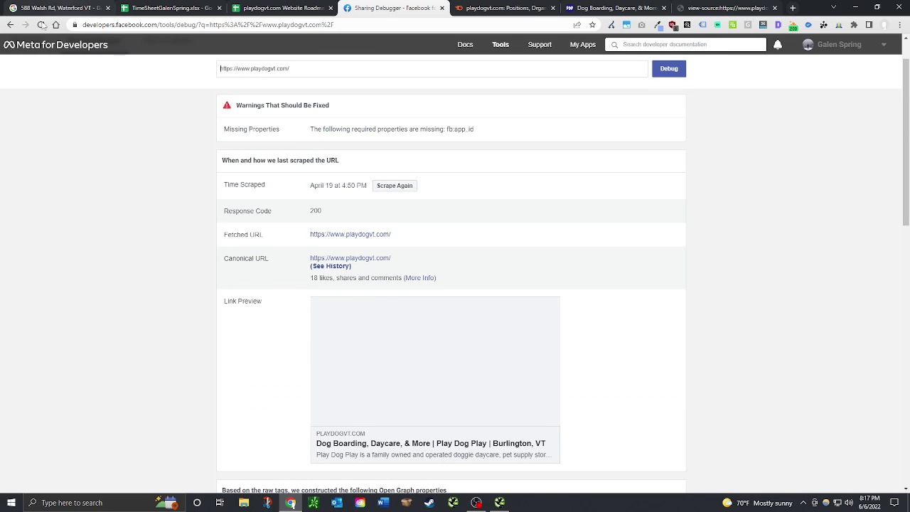
# Step: Run the debugger again for the same address and review its link preview and Open Graph properties
pyautogui.click(672, 72)
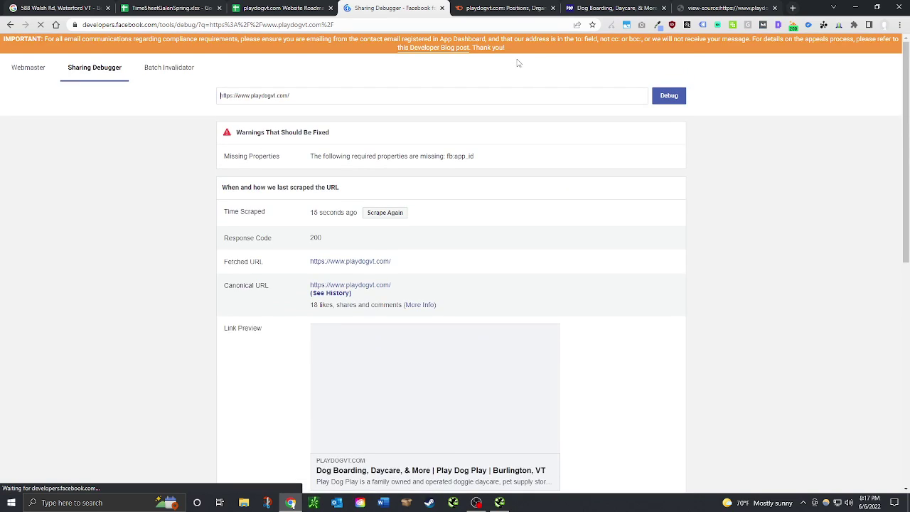
pyautogui.scroll(-2, 446, 255)
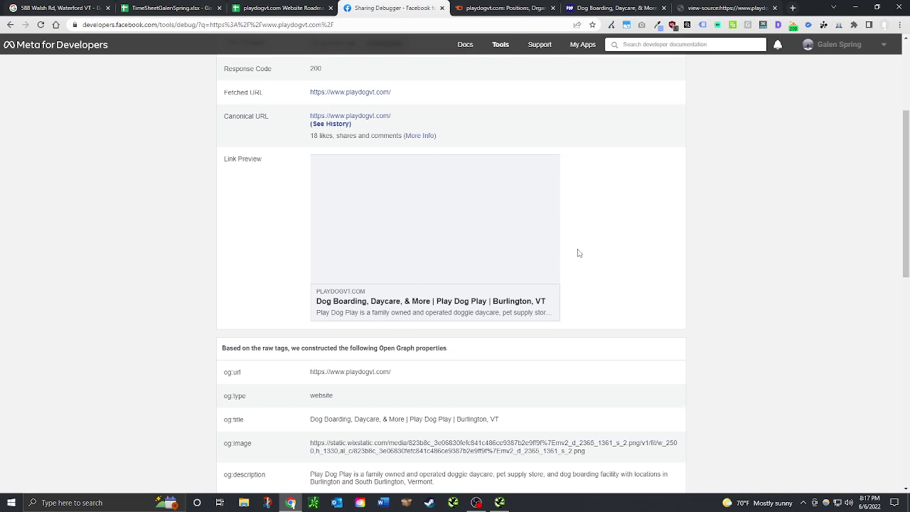
pyautogui.scroll(-2, 566, 363)
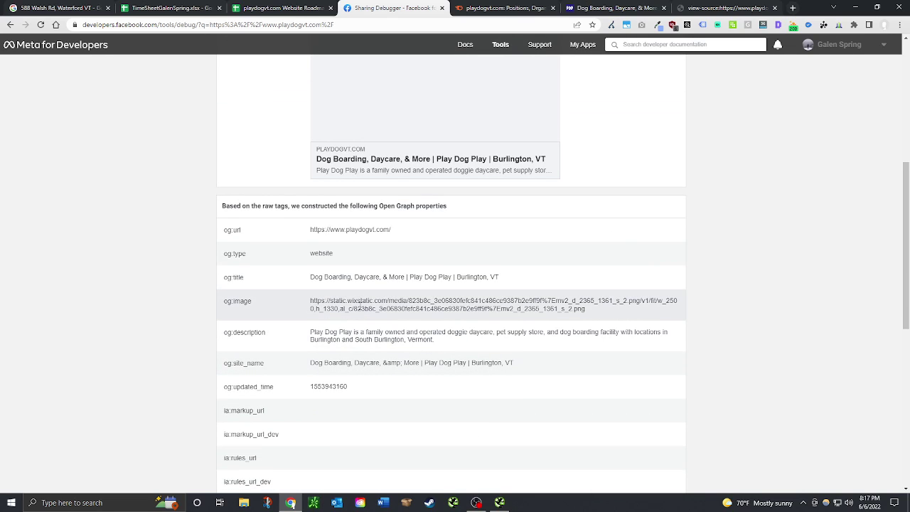
# Step: Open the og:image address in a new tab and compare the image with the debugger's link preview
pyautogui.tripleClick(360, 305)
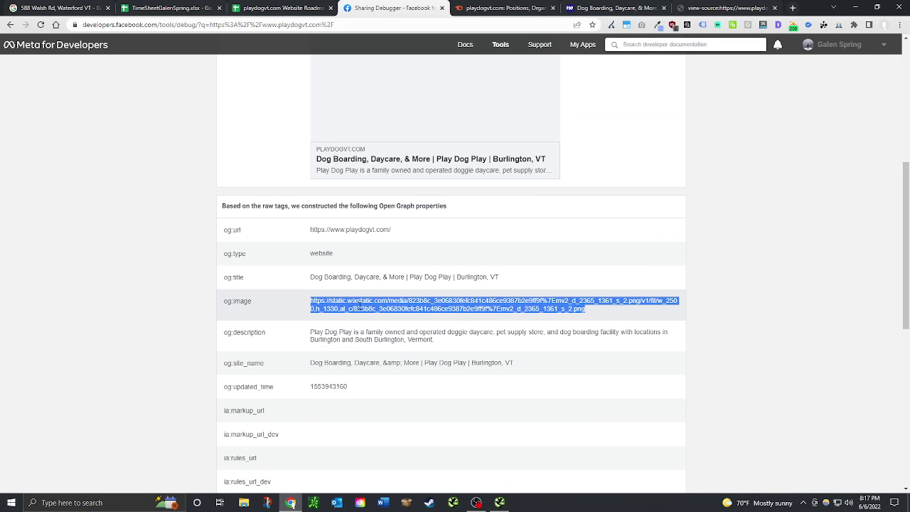
pyautogui.moveTo(359, 304); pyautogui.dragTo(809, 8)
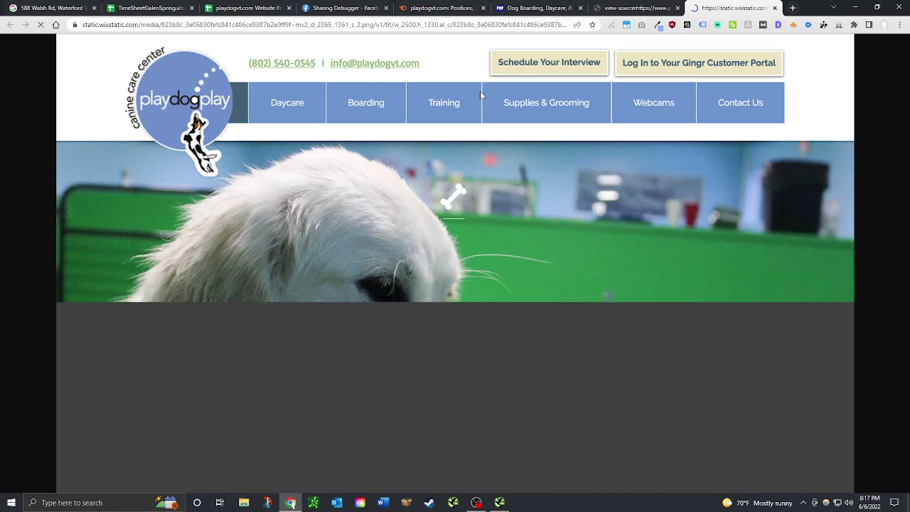
pyautogui.hotkey('ctrl', '4')
pyautogui.scroll(3, 486, 177)
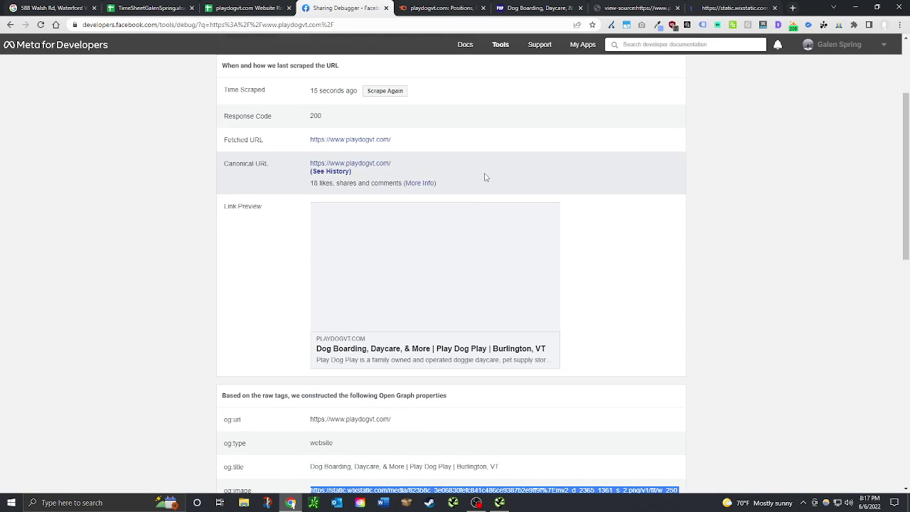
pyautogui.hotkey('ctrl', '9')
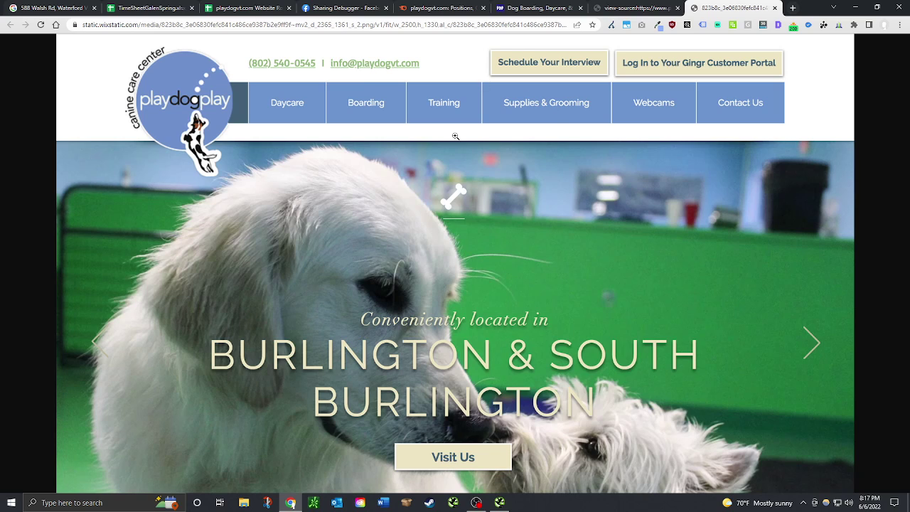
# Step: Check the live home page again and go back to the warnings in the Sharing Debugger report
pyautogui.click(528, 7)
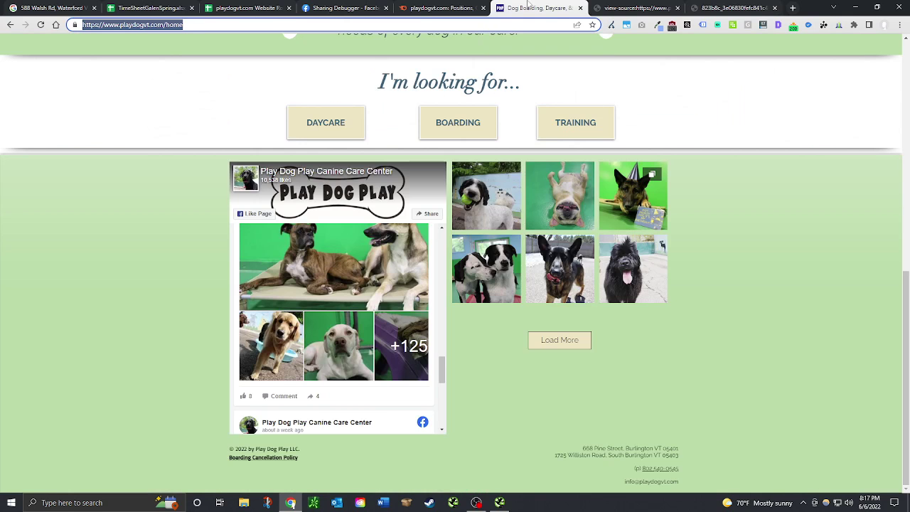
pyautogui.click(467, 7)
pyautogui.click(366, 6)
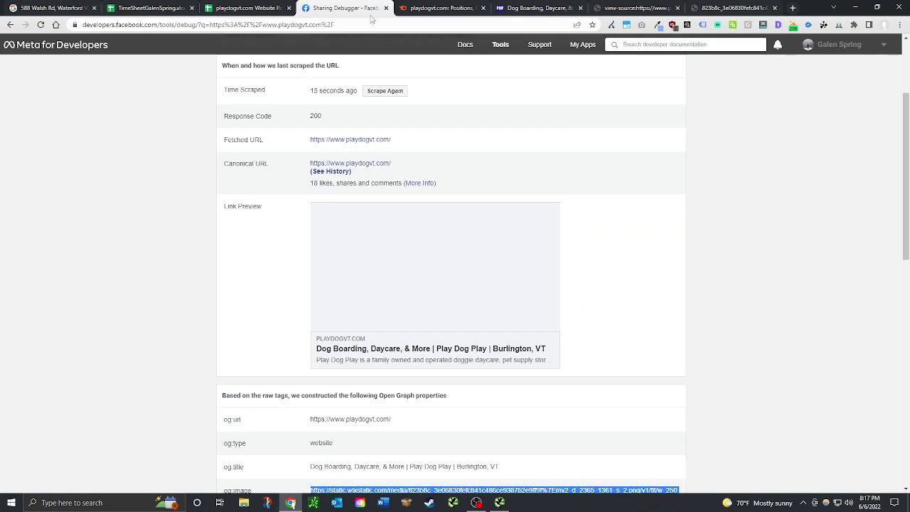
pyautogui.scroll(4, 425, 254)
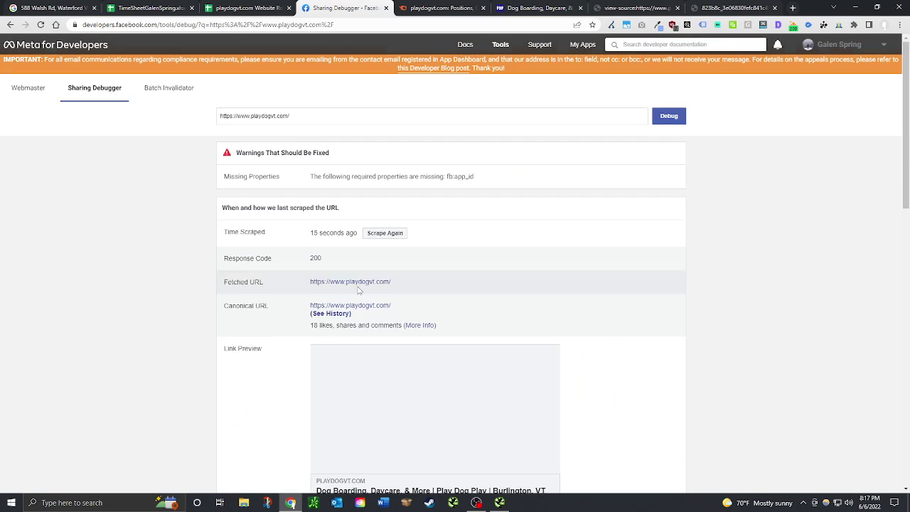
# Step: Return to the Website Roadmap, mark OG Data Optimized as failed and start its note with "Mi"
pyautogui.click(214, 8)
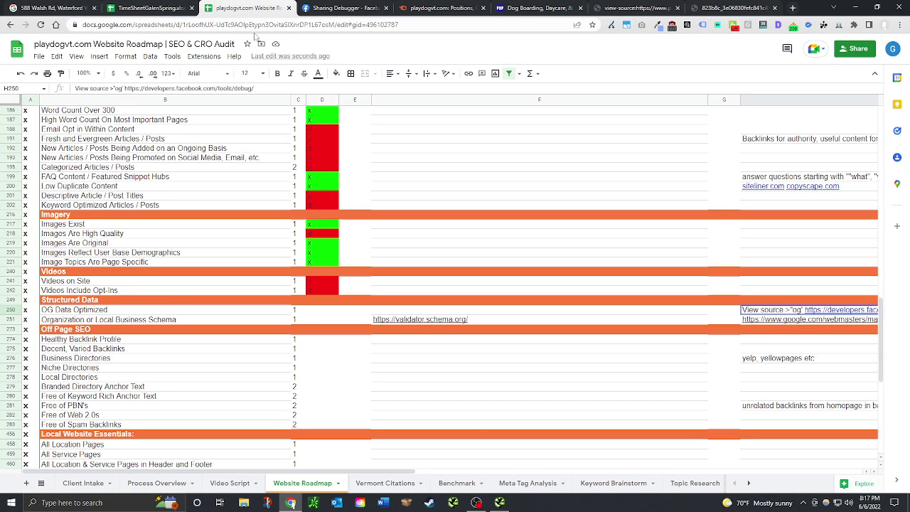
pyautogui.click(321, 313)
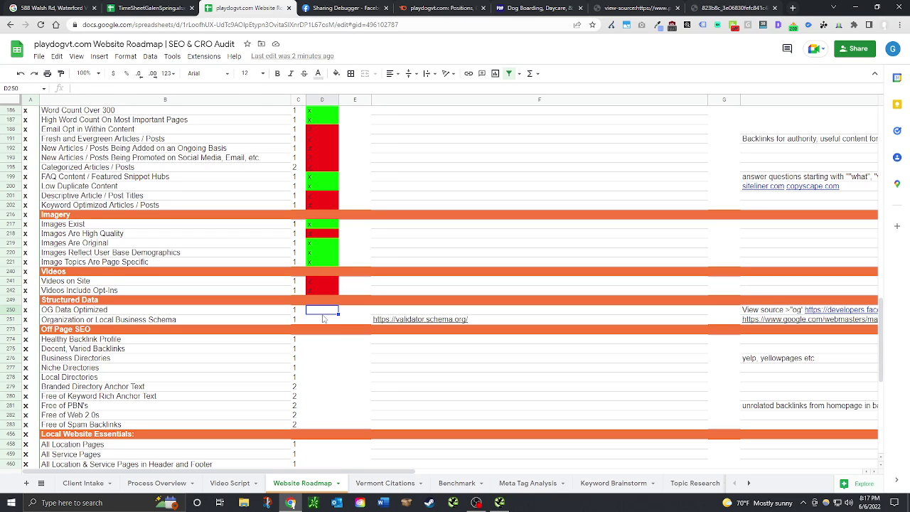
pyautogui.click(395, 310)
pyautogui.write('Mi')
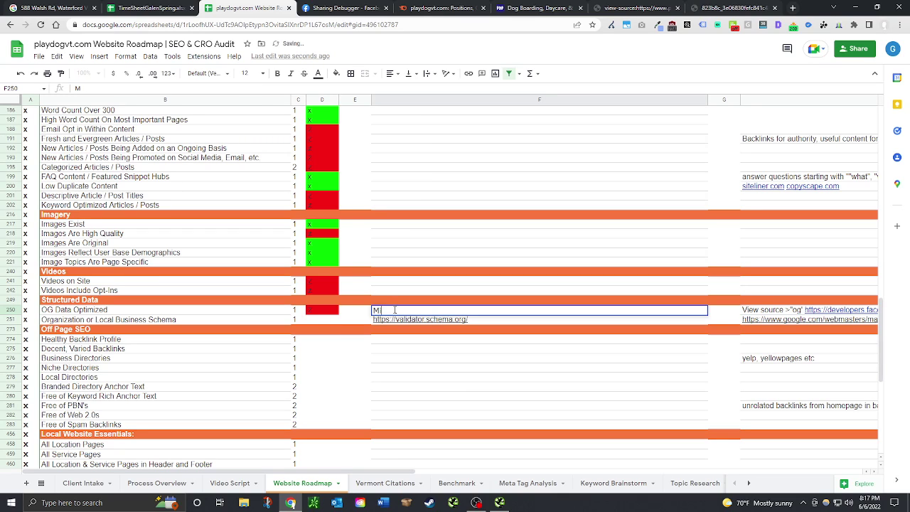
# Step: Complete the note for OG Data Optimized so it reads "Missing image"
pyautogui.write('ssing image')
pyautogui.press('Return')
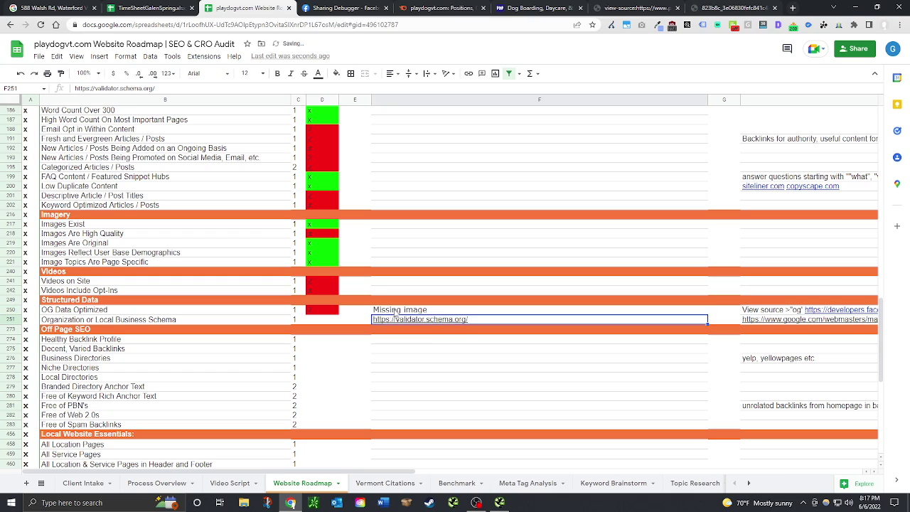
# Step: Copy the validator.schema.org address from the Organization or Local Business Schema row and open it in the view-source browser tab
pyautogui.hotkey('ctrl', 'c')
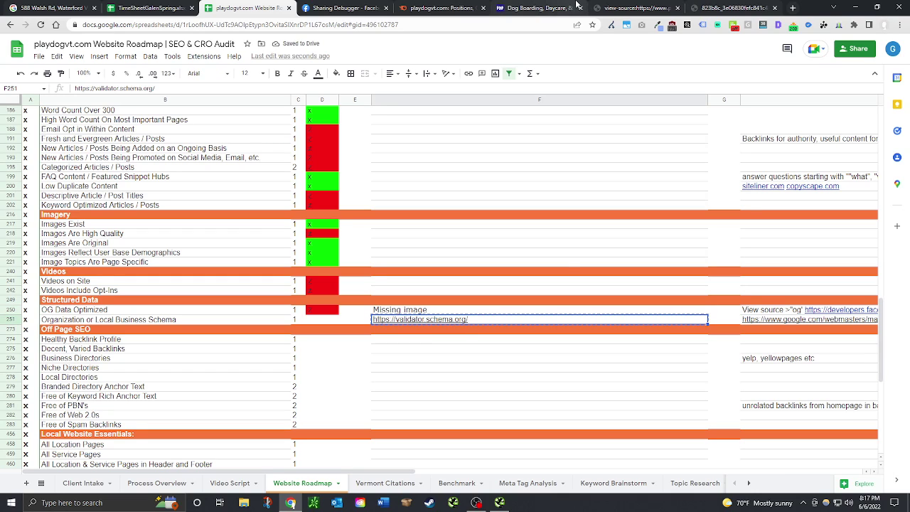
pyautogui.click(655, 7)
pyautogui.click(509, 27)
pyautogui.hotkey('ctrl', 'v')
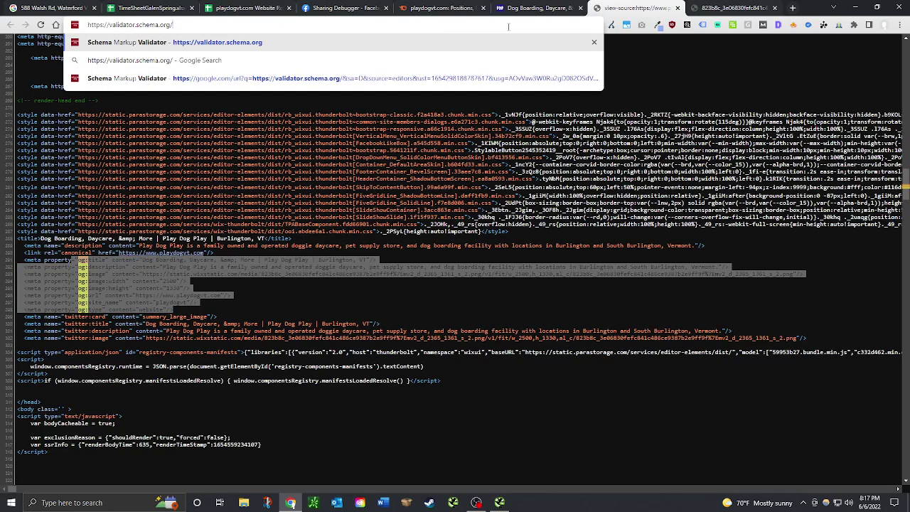
pyautogui.press('Return')
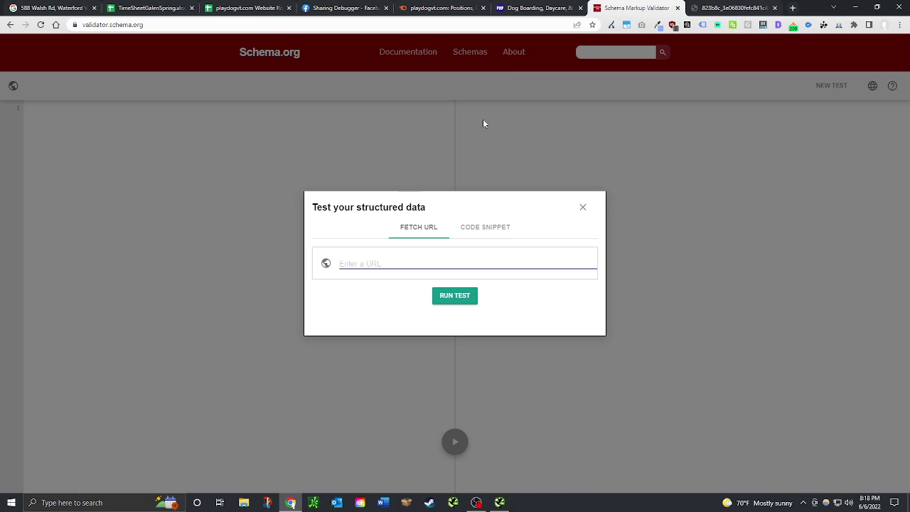
pyautogui.click(517, 12)
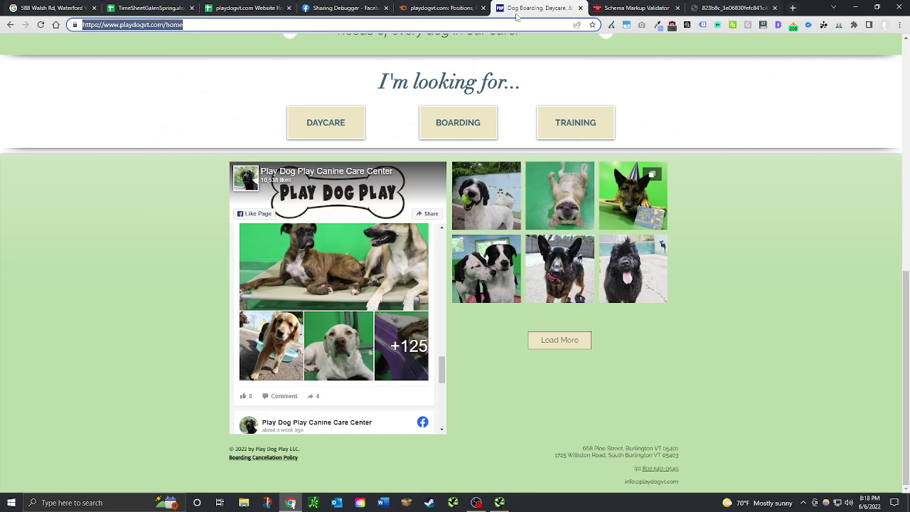
pyautogui.click(626, 8)
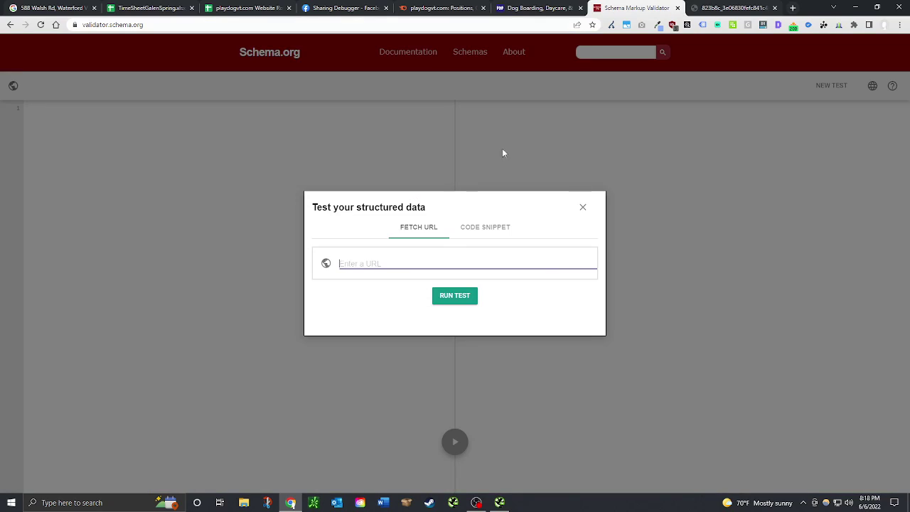
pyautogui.hotkey('ctrl', 'v')
pyautogui.click(453, 297)
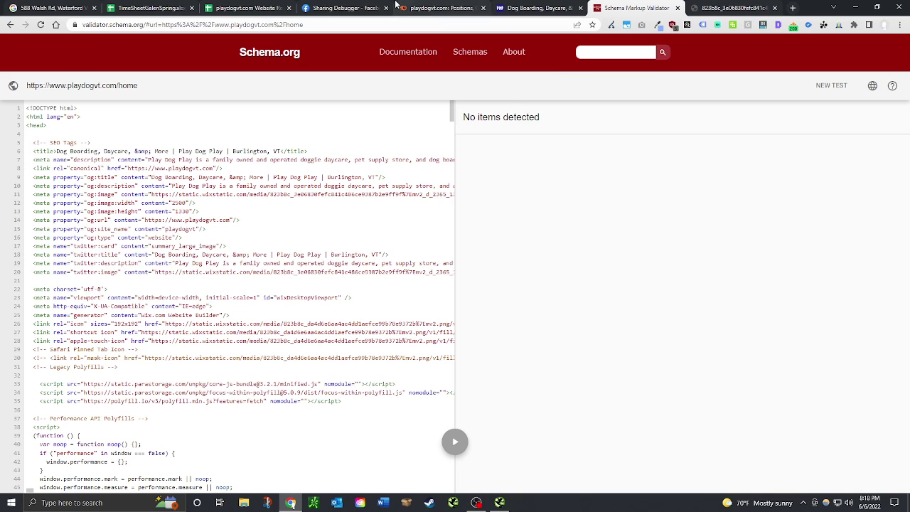
# Step: In the roadmap sheet, mark Organization or Local Business Schema red as failed and replace its note with "add local schema"
pyautogui.click(246, 8)
pyautogui.hotkey('ctrl', 'c')
pyautogui.click(323, 322)
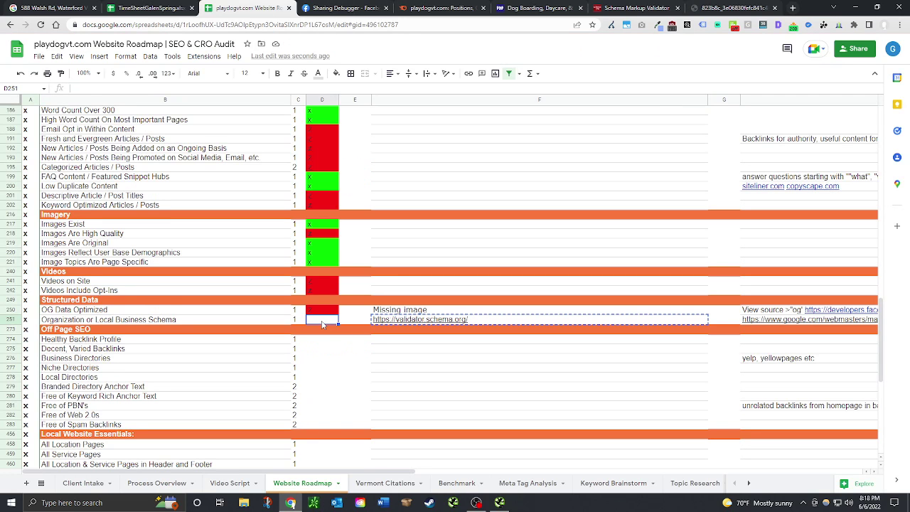
pyautogui.click(490, 321)
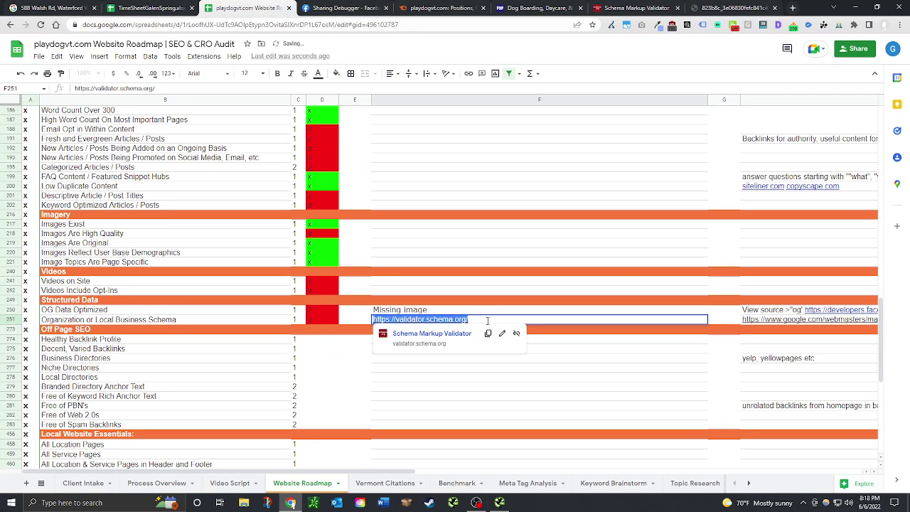
pyautogui.write('add local')
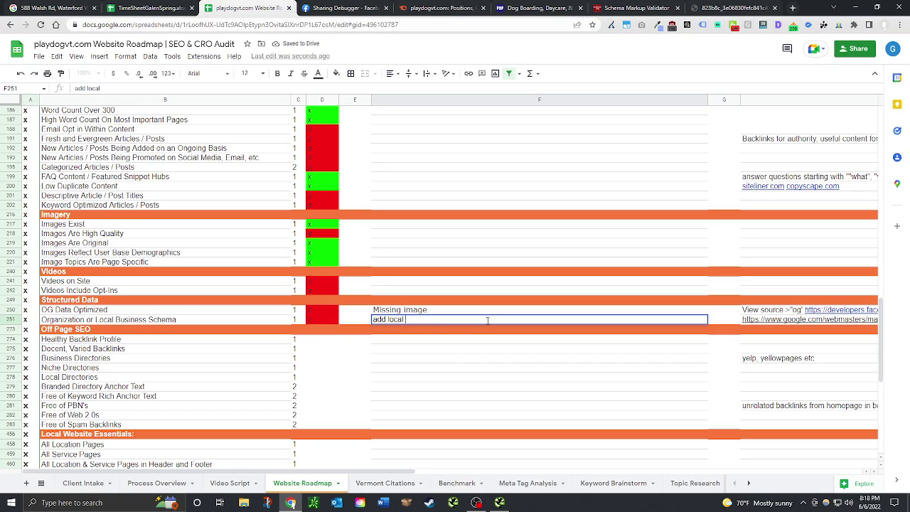
pyautogui.write(' schema')
pyautogui.press('Return')
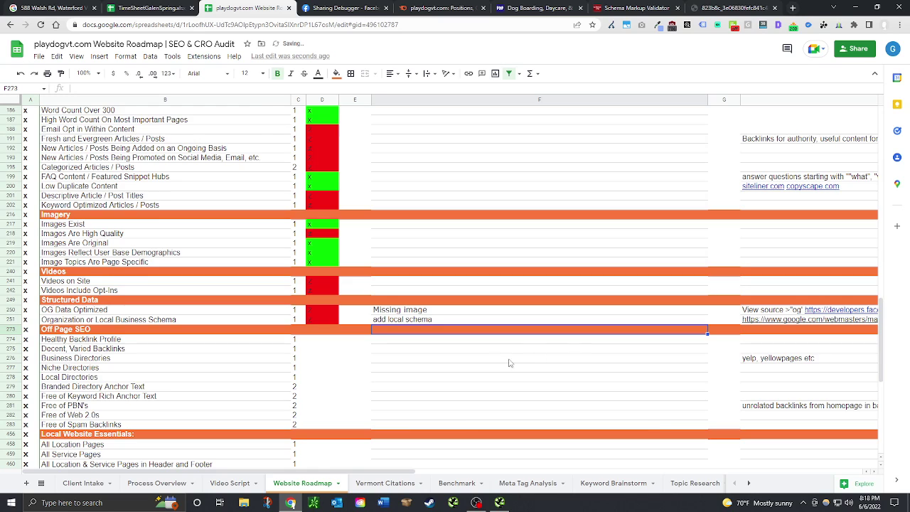
# Step: Select the status cell for Healthy Backlink Profile, then switch to Semrush and open the Domain Overview for playdogvt.com
pyautogui.scroll(-2, 509, 363)
pyautogui.click(336, 294)
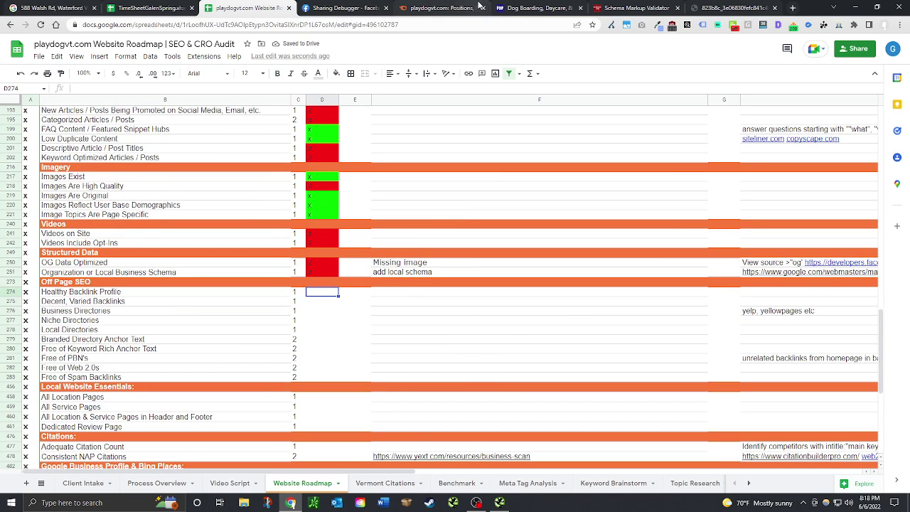
pyautogui.click(445, 8)
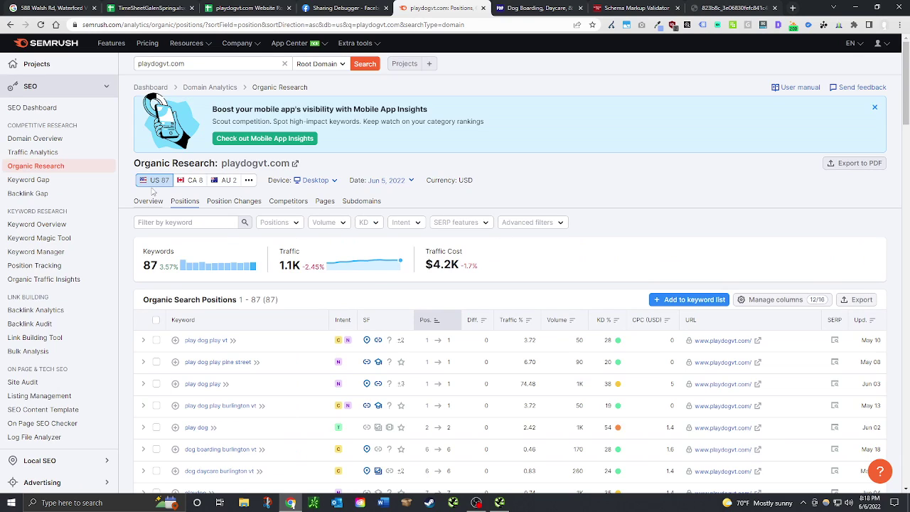
pyautogui.click(149, 201)
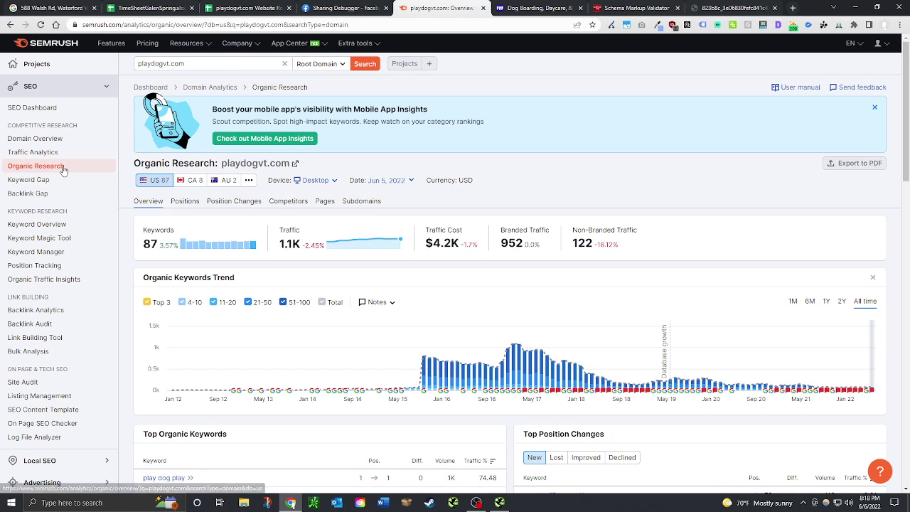
pyautogui.click(62, 140)
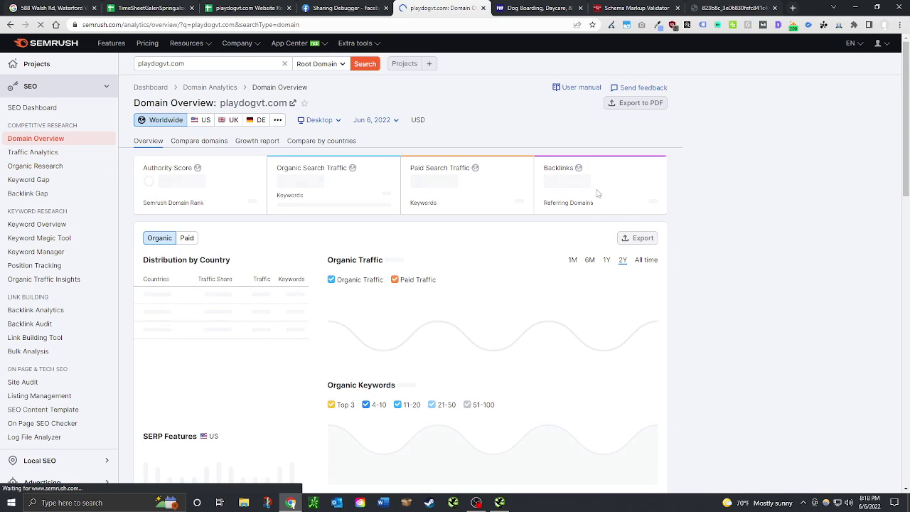
# Step: Look over the playdogvt.com domain overview, including its organic competitors and traffic trends, and open the full backlinks report
pyautogui.scroll(-15, 562, 170)
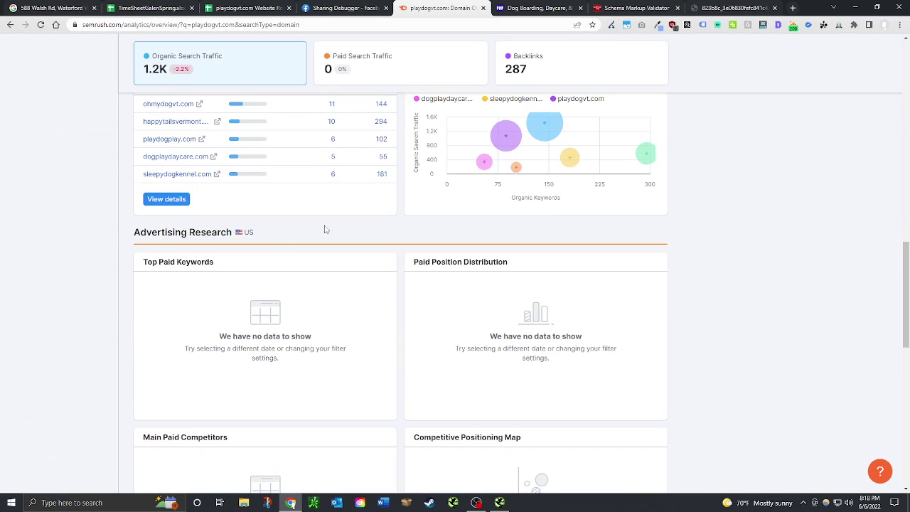
pyautogui.scroll(2, 277, 270)
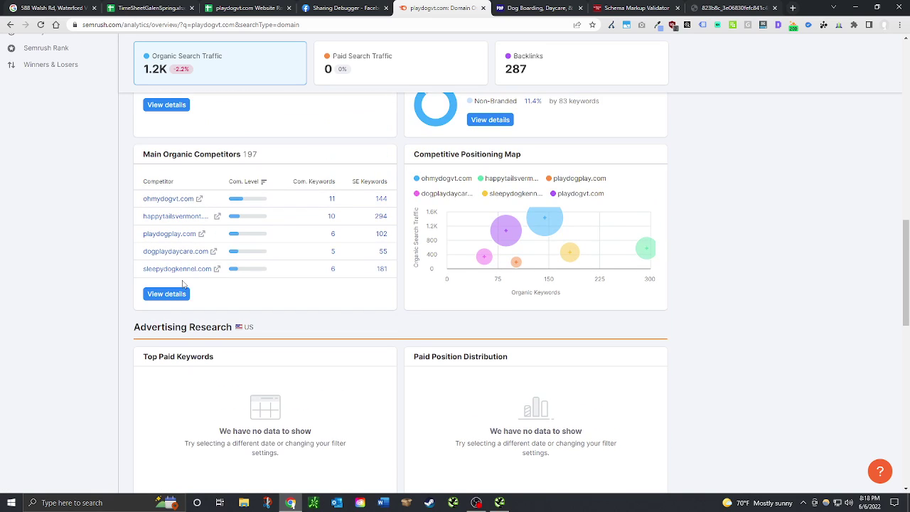
pyautogui.scroll(3, 422, 348)
pyautogui.scroll(-7, 410, 353)
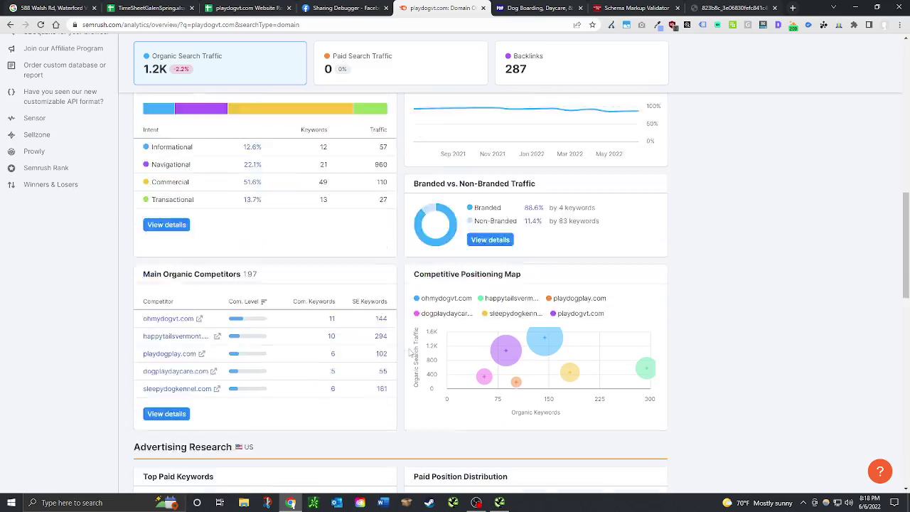
pyautogui.scroll(10, 410, 353)
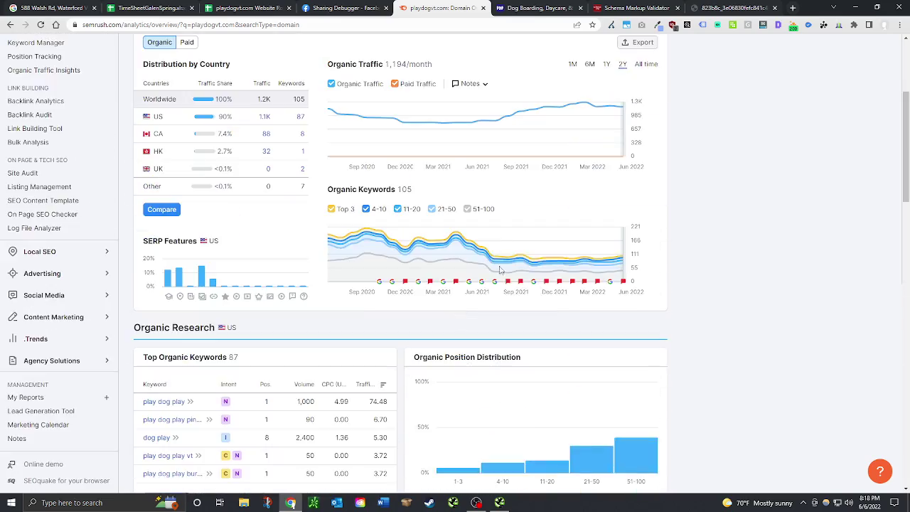
pyautogui.scroll(2, 545, 329)
pyautogui.click(552, 183)
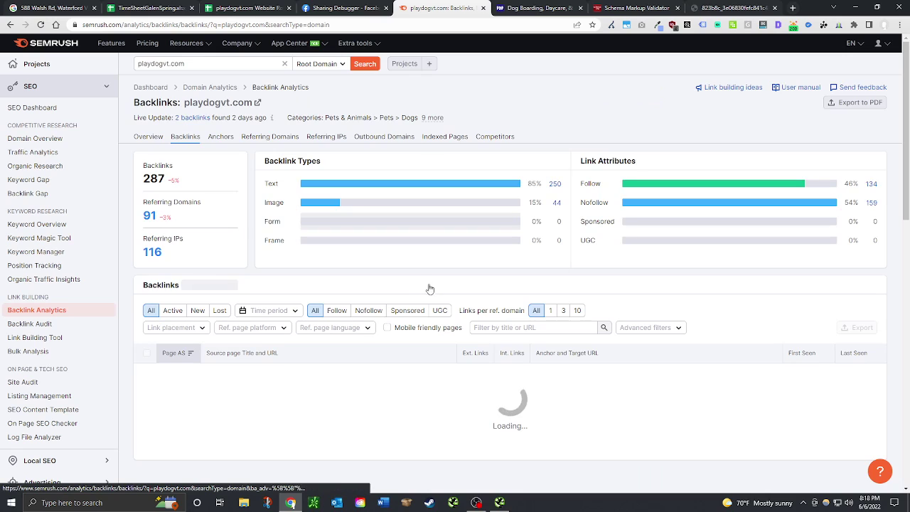
# Step: Review the highest-authority backlinks to playdogvt.com, checking their source pages, anchors and target URLs
pyautogui.scroll(-2, 409, 283)
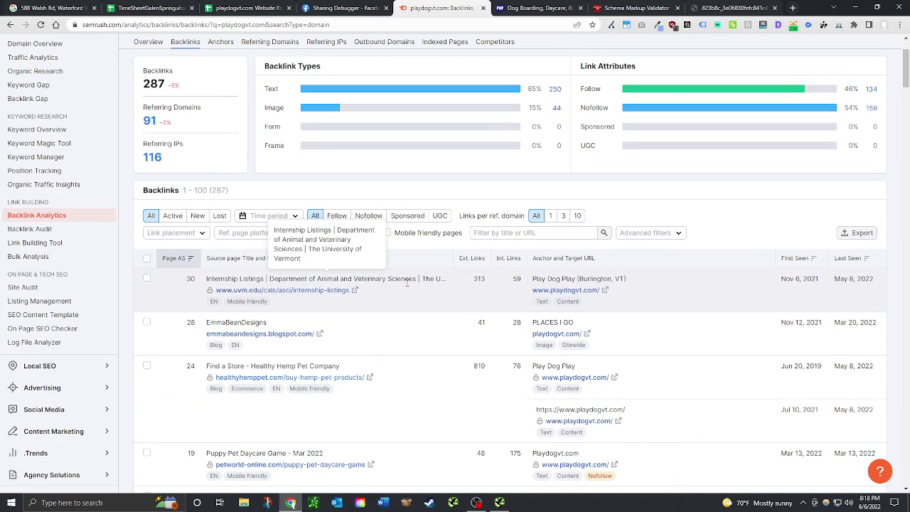
pyautogui.scroll(-1, 392, 305)
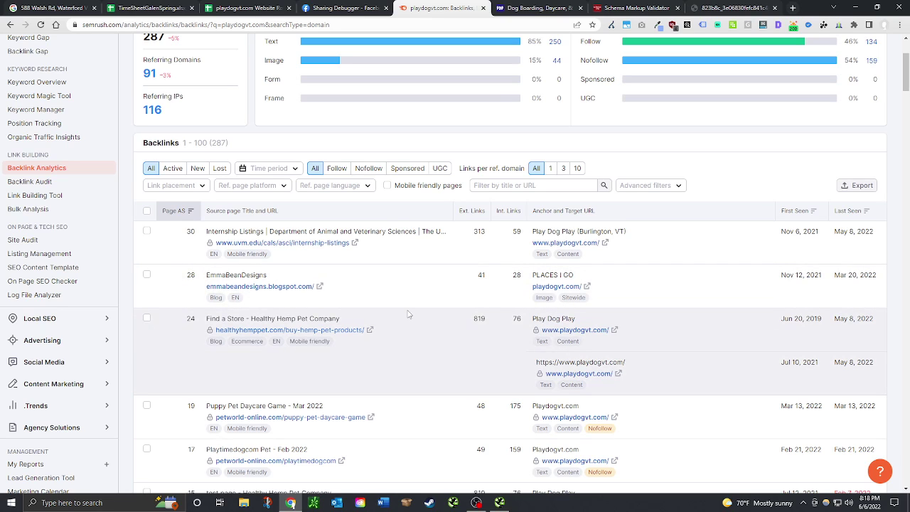
pyautogui.scroll(-2, 409, 314)
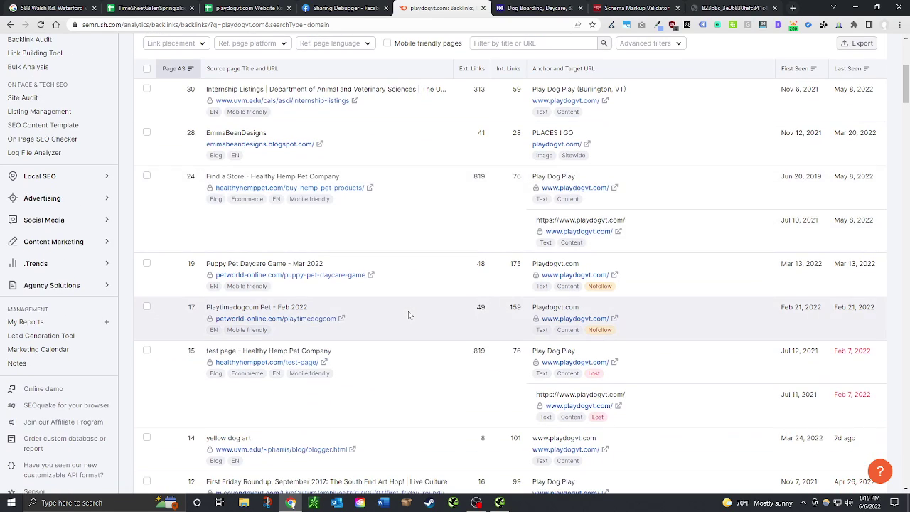
pyautogui.scroll(-3, 409, 315)
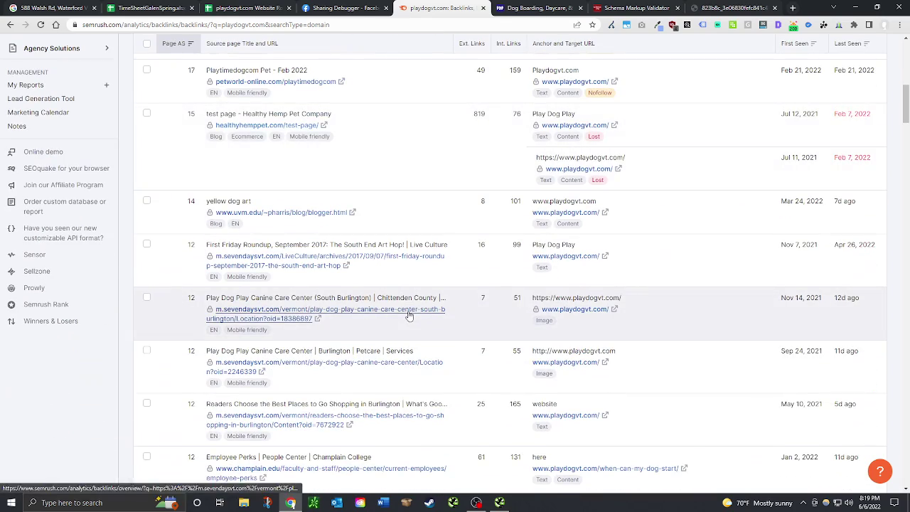
pyautogui.scroll(-1, 409, 315)
pyautogui.scroll(-1, 409, 315)
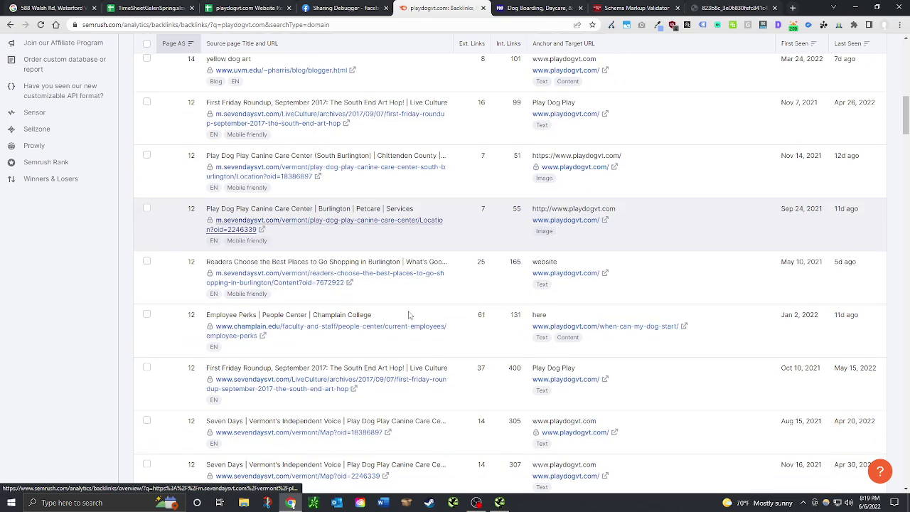
pyautogui.scroll(-2, 409, 314)
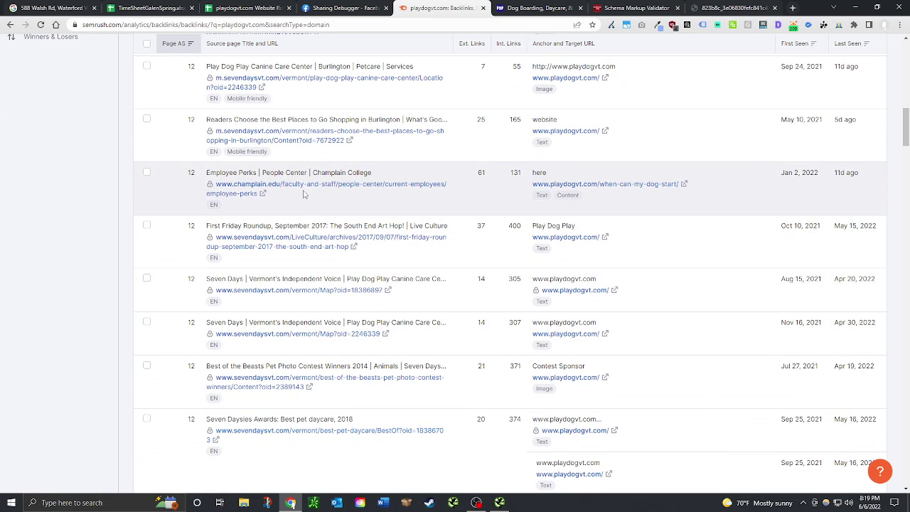
pyautogui.scroll(5, 315, 244)
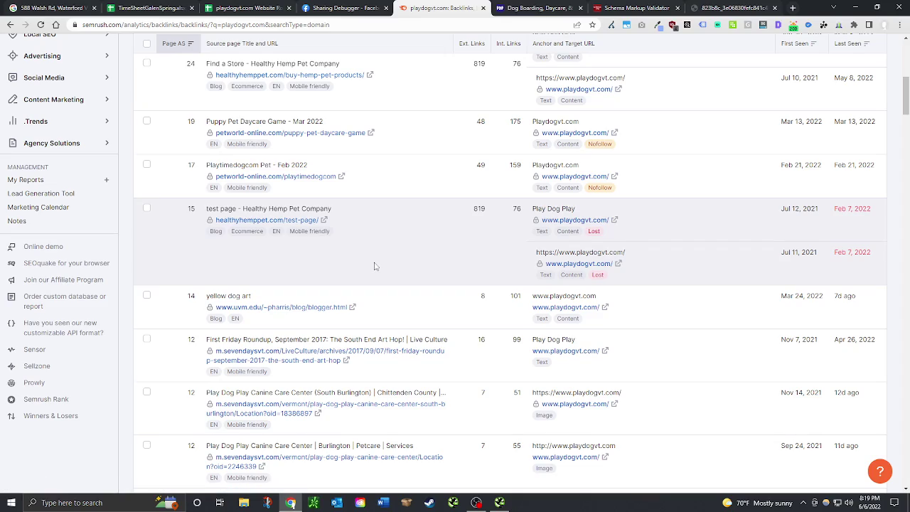
# Step: Go through the rest of the first page of backlinks, checking lower-authority sources, lost and nofollow links, and foreign-language page titles
pyautogui.scroll(-10, 375, 266)
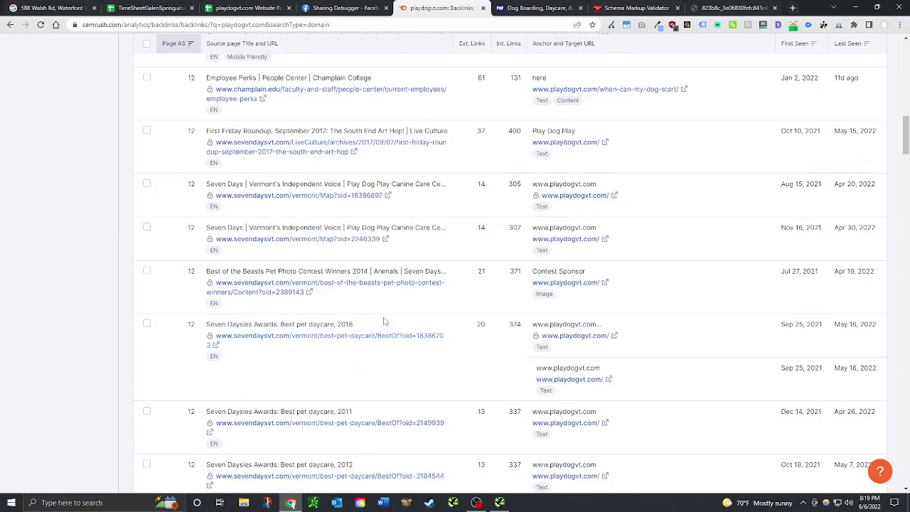
pyautogui.scroll(-10, 384, 322)
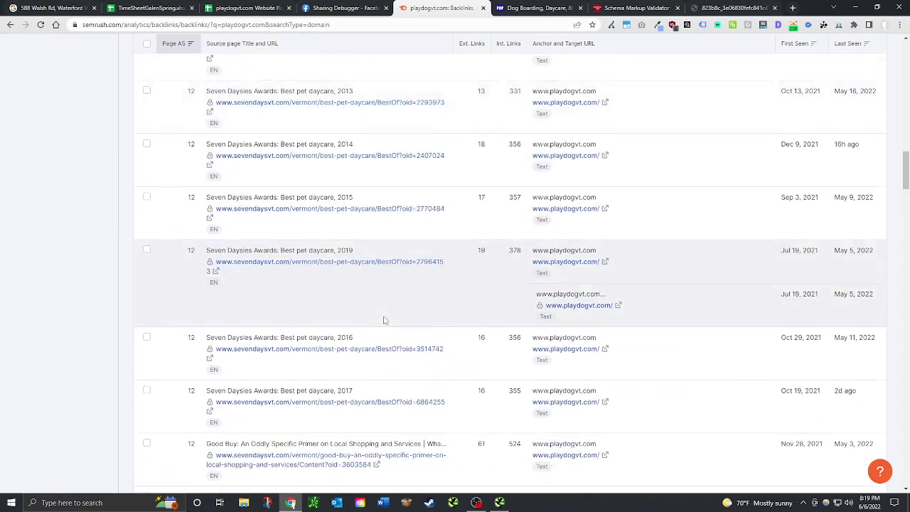
pyautogui.scroll(-4, 385, 321)
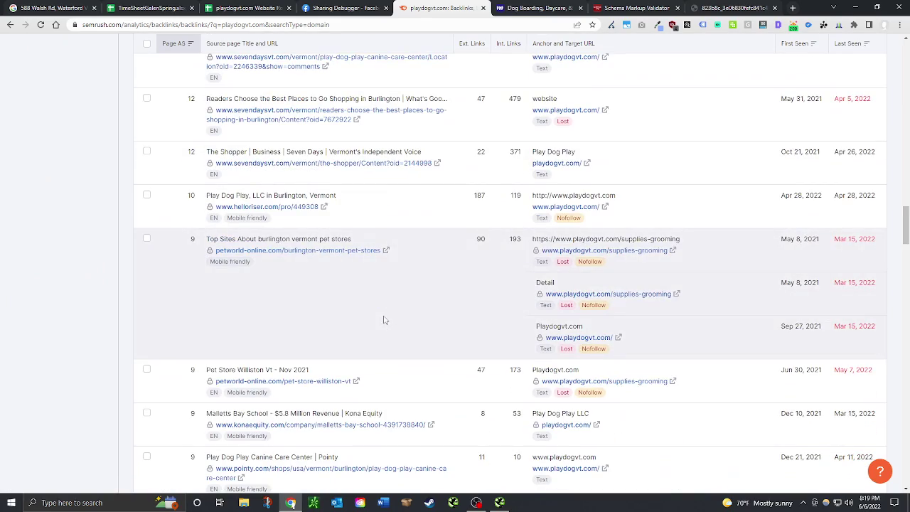
pyautogui.scroll(-5, 385, 320)
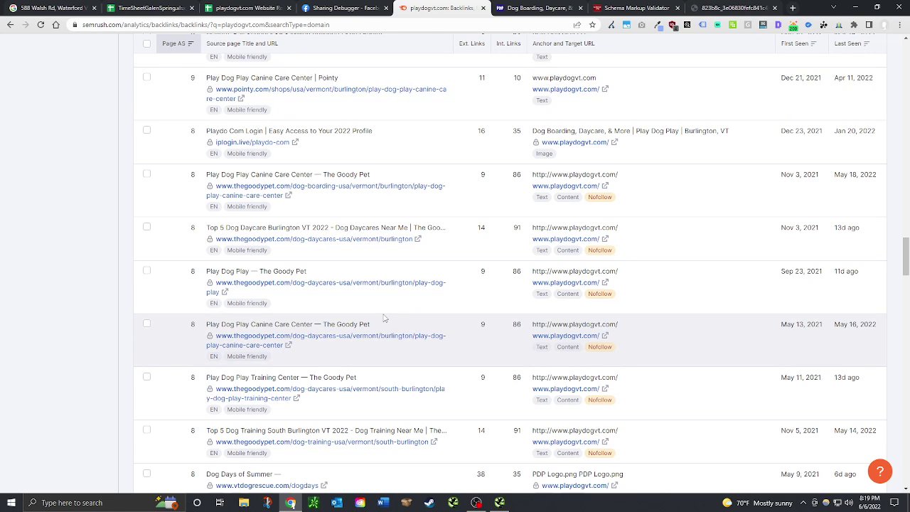
pyautogui.scroll(-3, 384, 318)
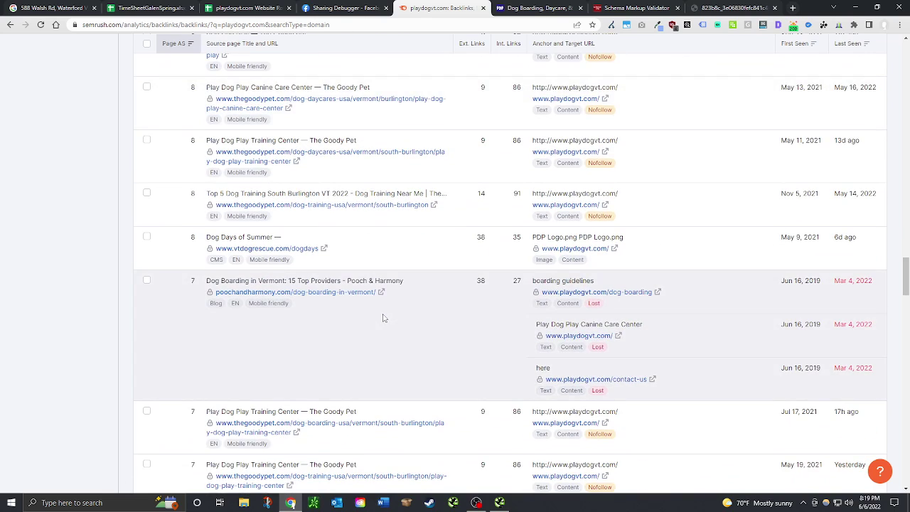
pyautogui.scroll(-1, 382, 318)
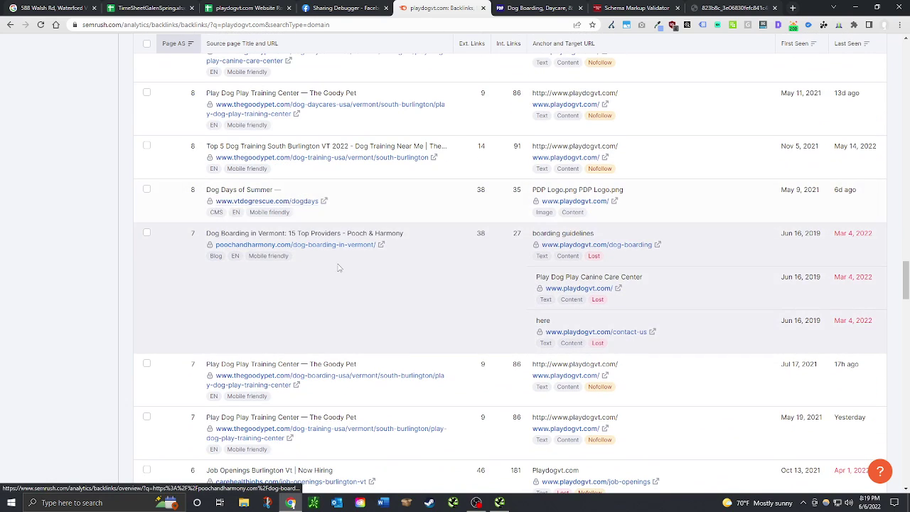
pyautogui.scroll(-2, 356, 291)
pyautogui.scroll(-1, 423, 318)
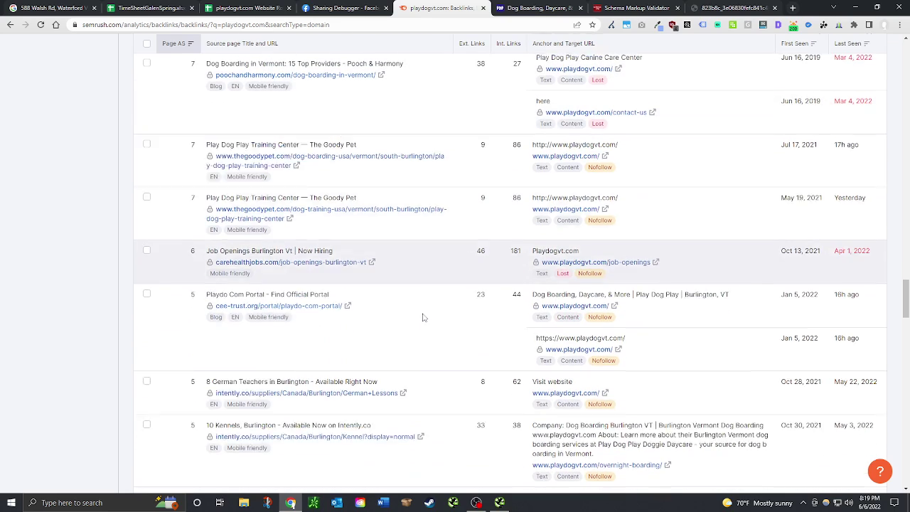
pyautogui.scroll(-2, 423, 317)
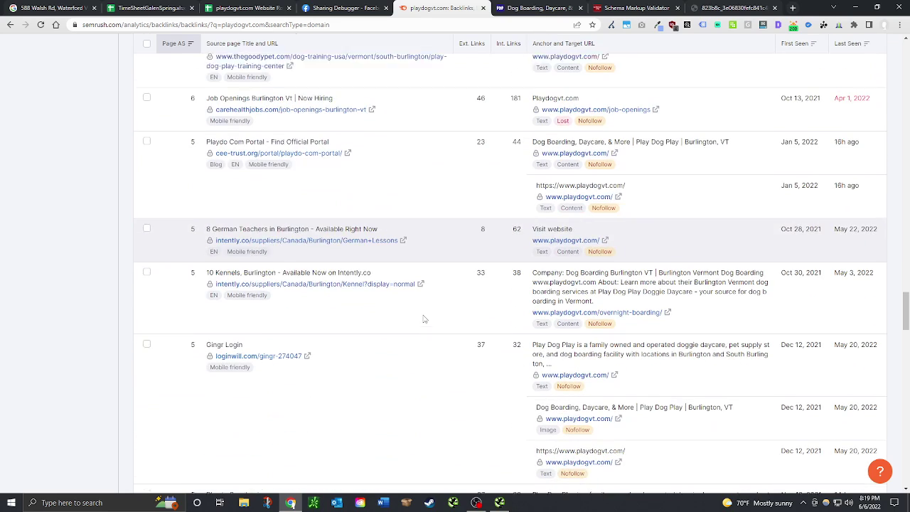
pyautogui.scroll(-6, 424, 319)
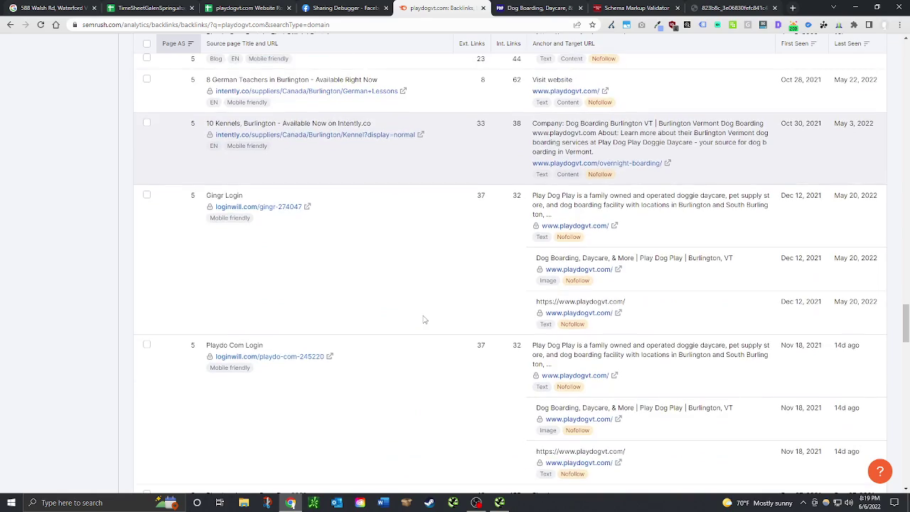
pyautogui.scroll(-4, 424, 320)
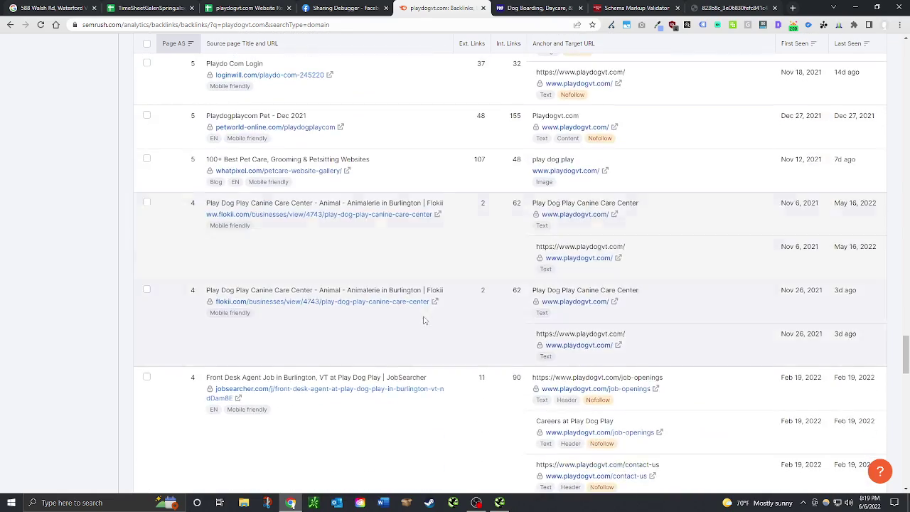
pyautogui.scroll(-5, 424, 321)
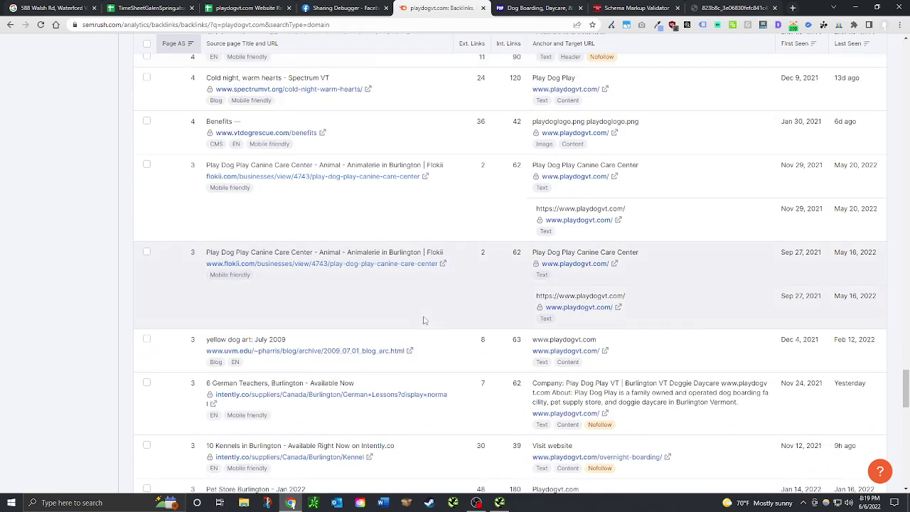
pyautogui.scroll(-1, 423, 320)
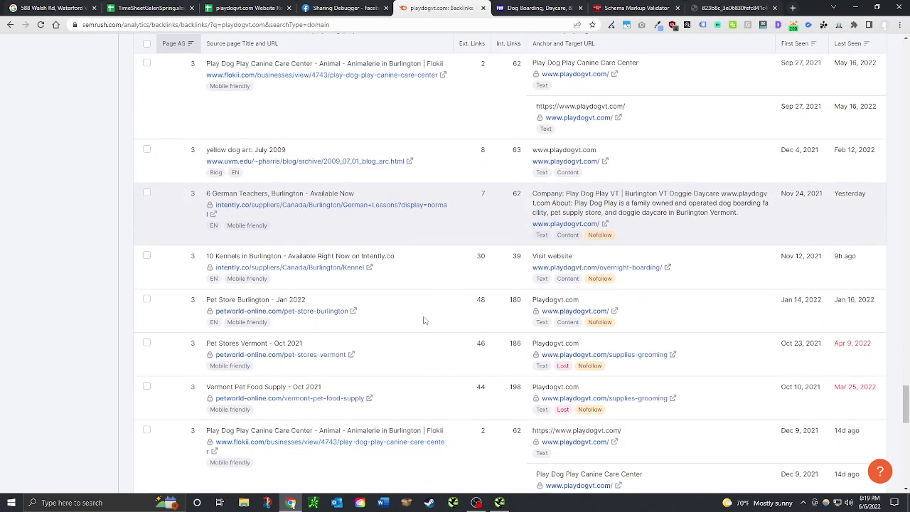
pyautogui.scroll(-3, 424, 320)
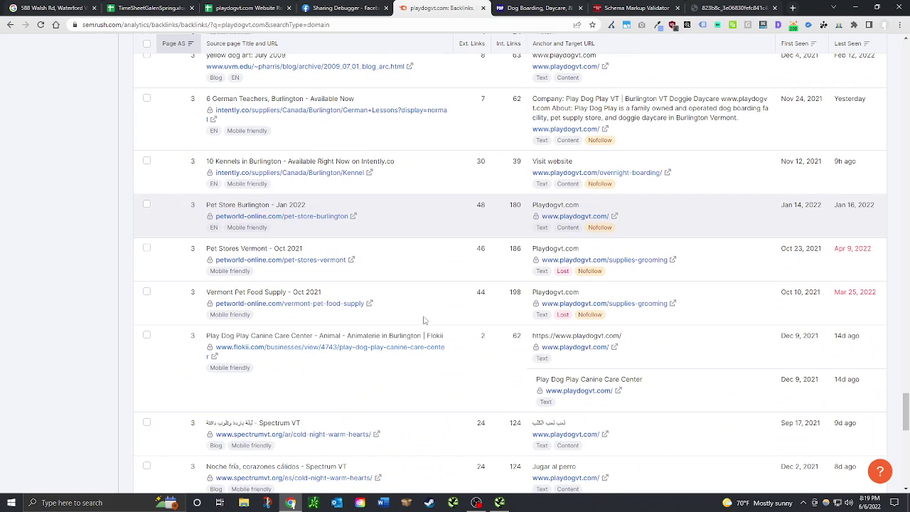
pyautogui.scroll(-1, 424, 320)
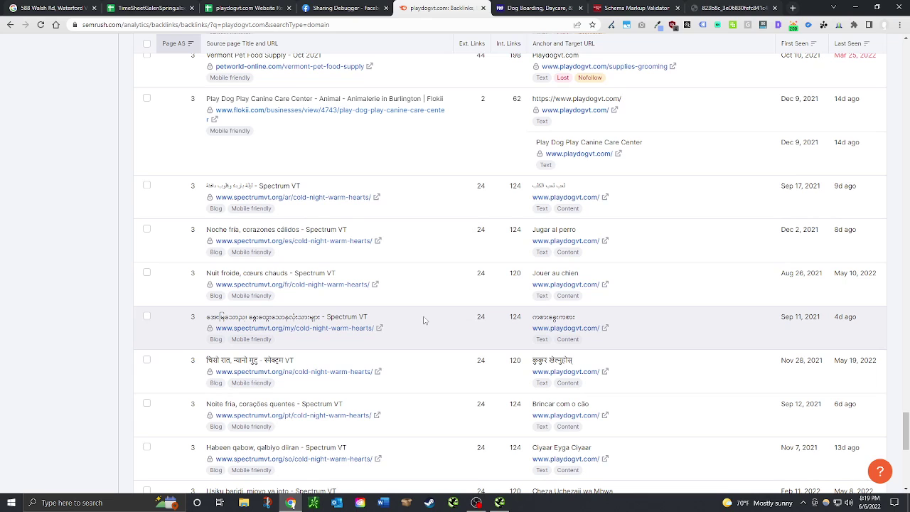
pyautogui.scroll(-1, 424, 320)
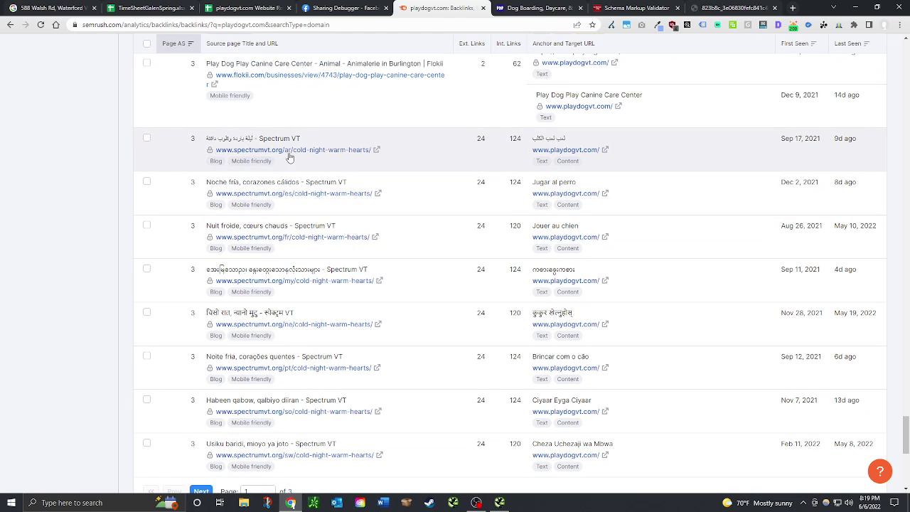
pyautogui.moveTo(206, 139); pyautogui.dragTo(276, 139)
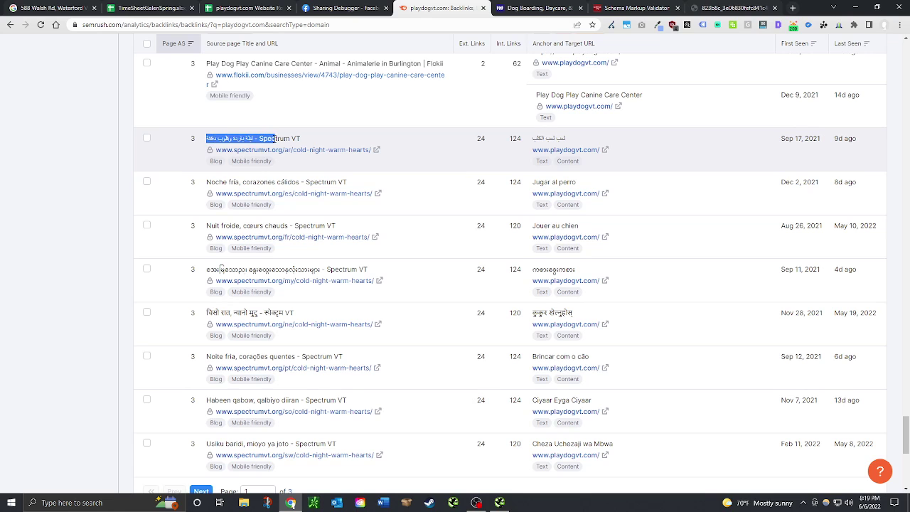
pyautogui.click(322, 145)
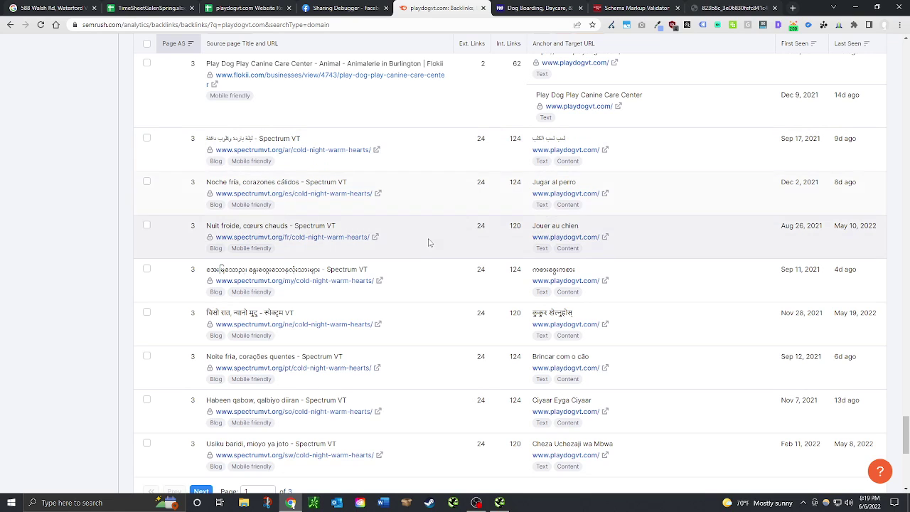
pyautogui.scroll(-2, 439, 323)
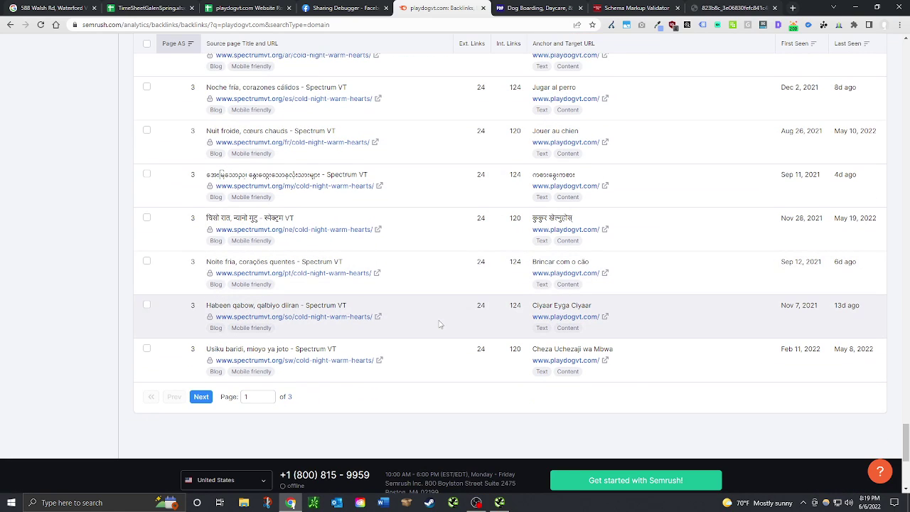
# Step: Open the second page of playdogvt.com backlinks and review its first half, checking source pages, anchors, target URLs and nofollow or lost links
pyautogui.click(202, 397)
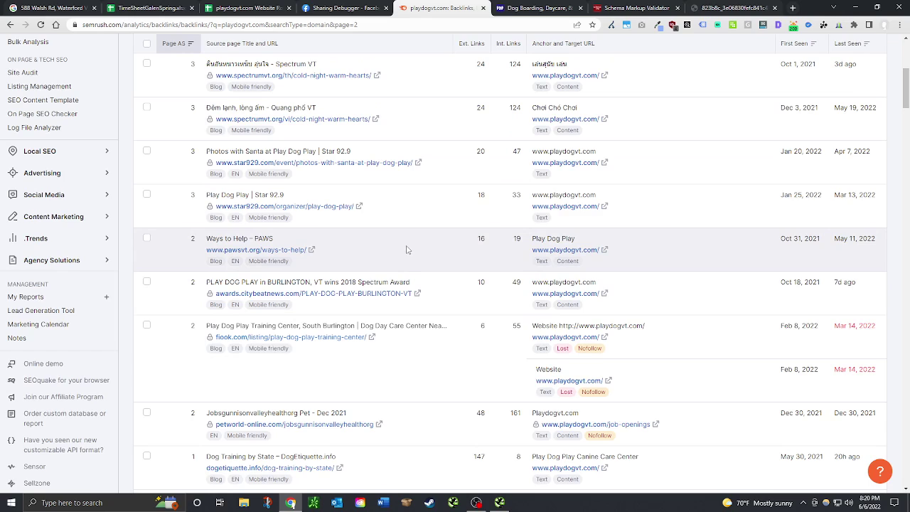
pyautogui.scroll(1, 408, 249)
pyautogui.scroll(-1, 402, 263)
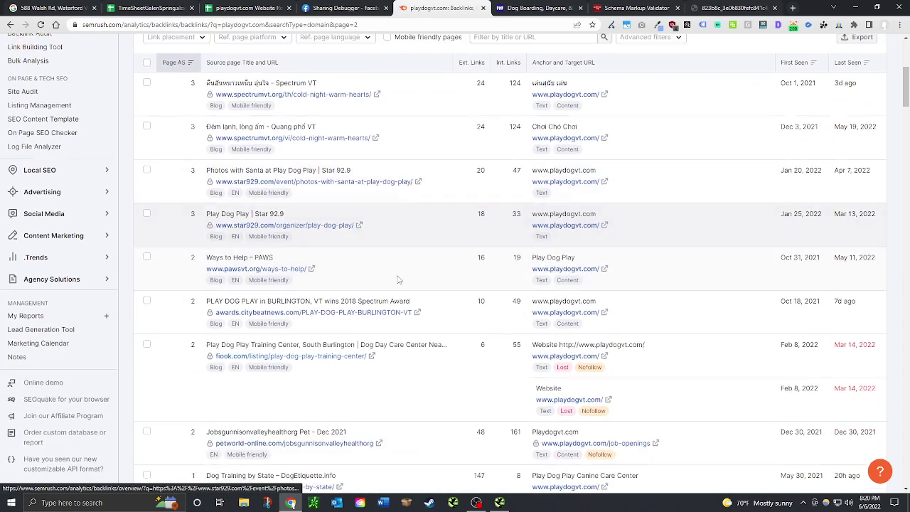
pyautogui.scroll(-5, 399, 279)
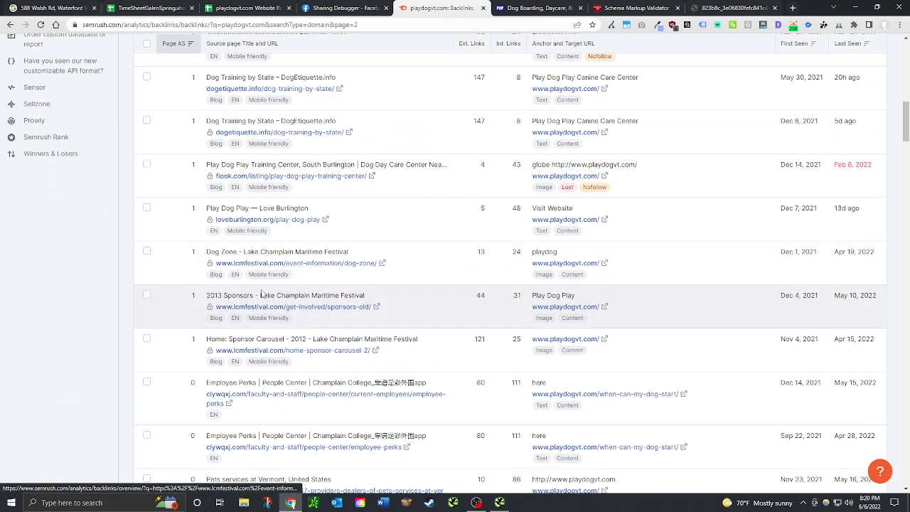
pyautogui.scroll(-1, 318, 348)
pyautogui.scroll(-3, 317, 353)
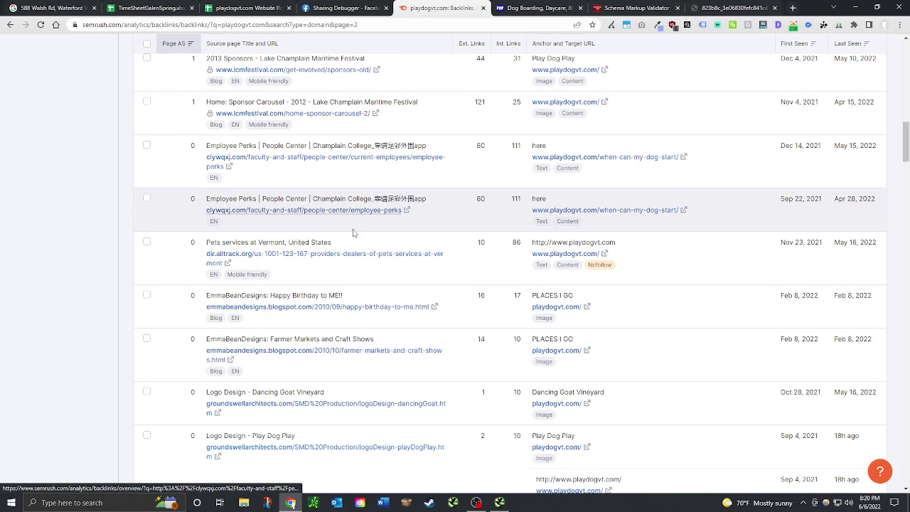
pyautogui.scroll(-1, 348, 253)
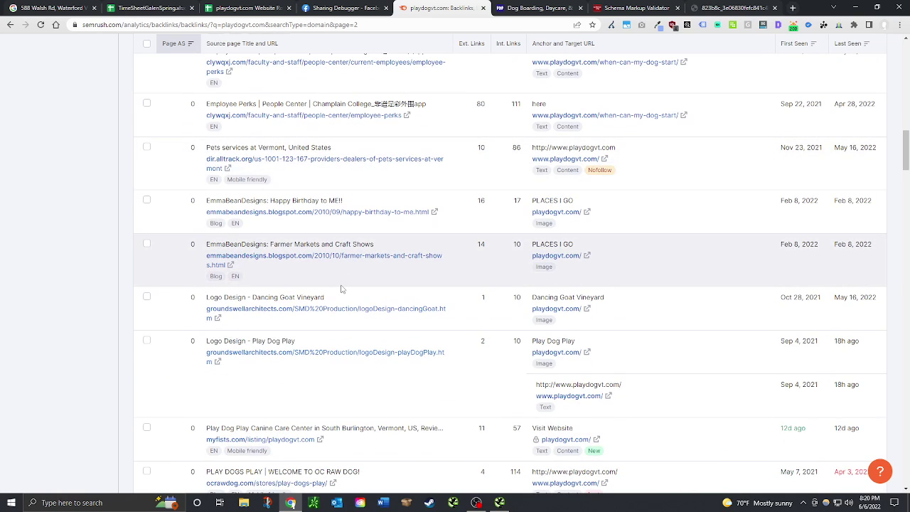
pyautogui.scroll(-1, 342, 289)
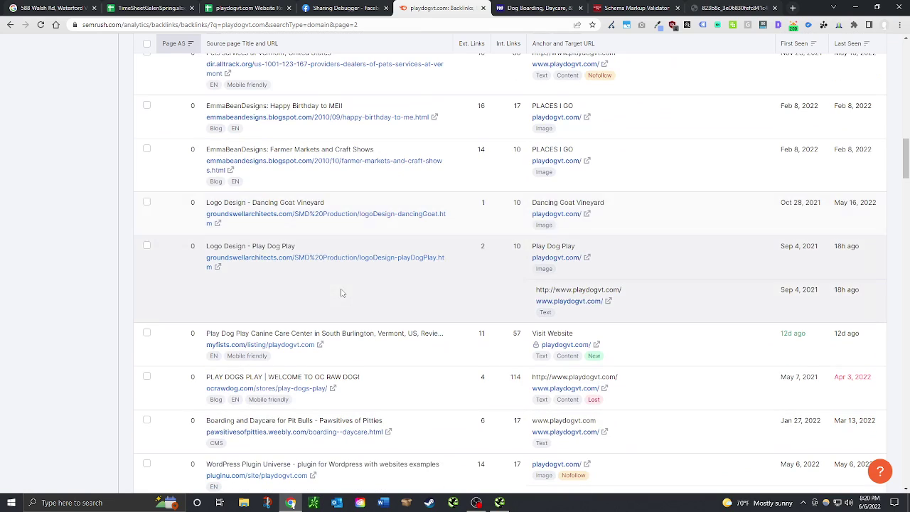
pyautogui.scroll(-2, 341, 291)
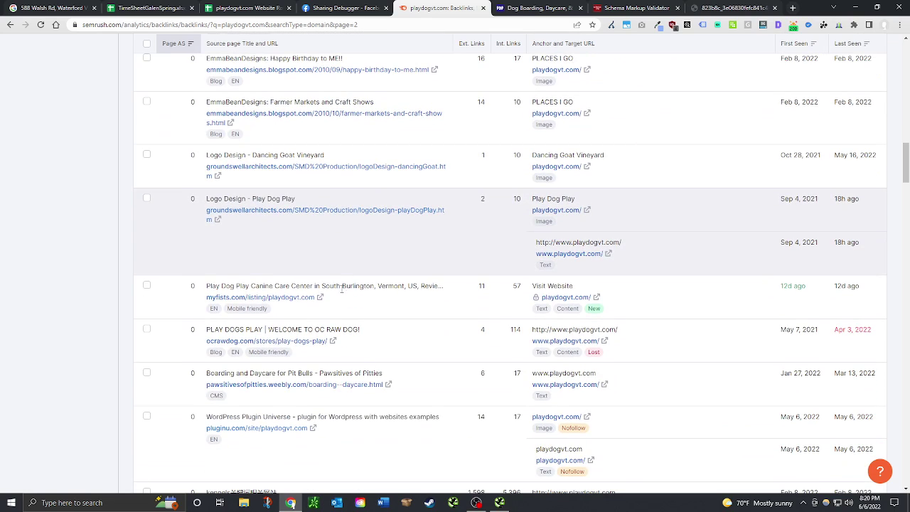
pyautogui.scroll(-2, 392, 377)
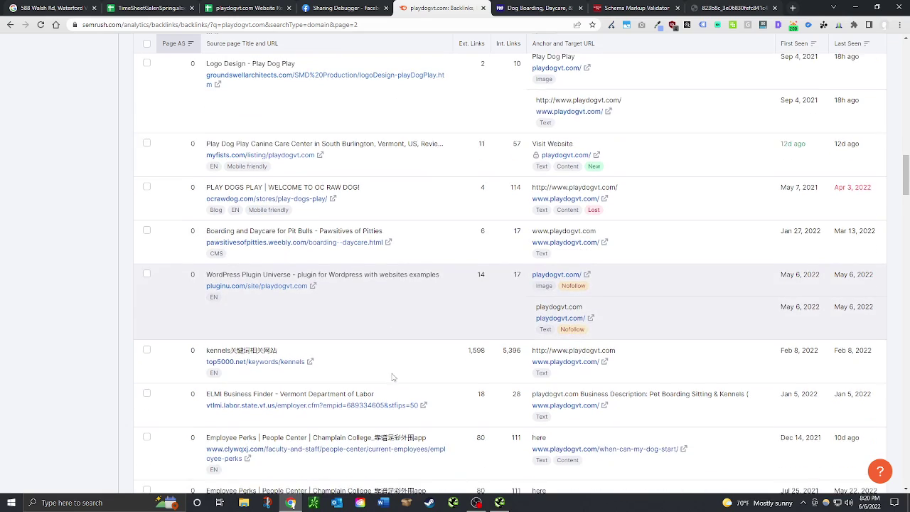
pyautogui.scroll(-3, 392, 377)
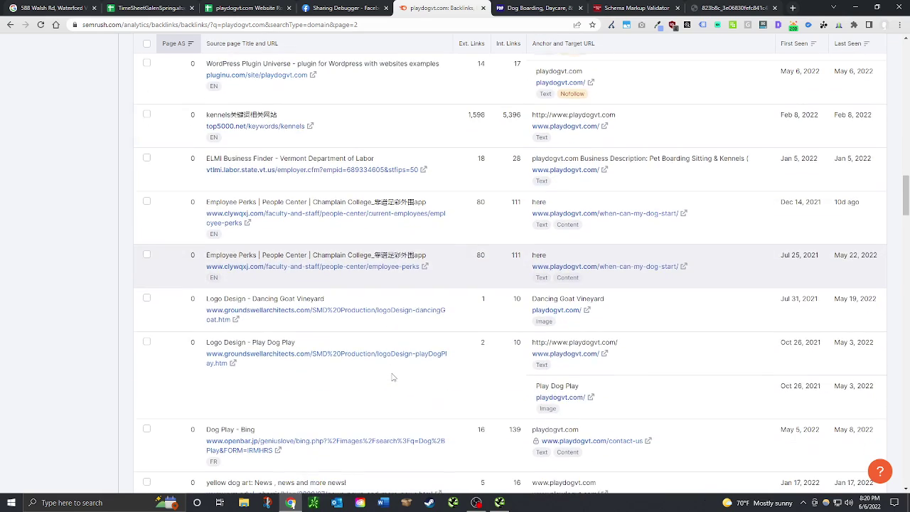
# Step: Go through the remaining backlinks on the second page, checking zero-authority directories, login pages, coupon listings and other spam-like sources
pyautogui.scroll(-2, 392, 377)
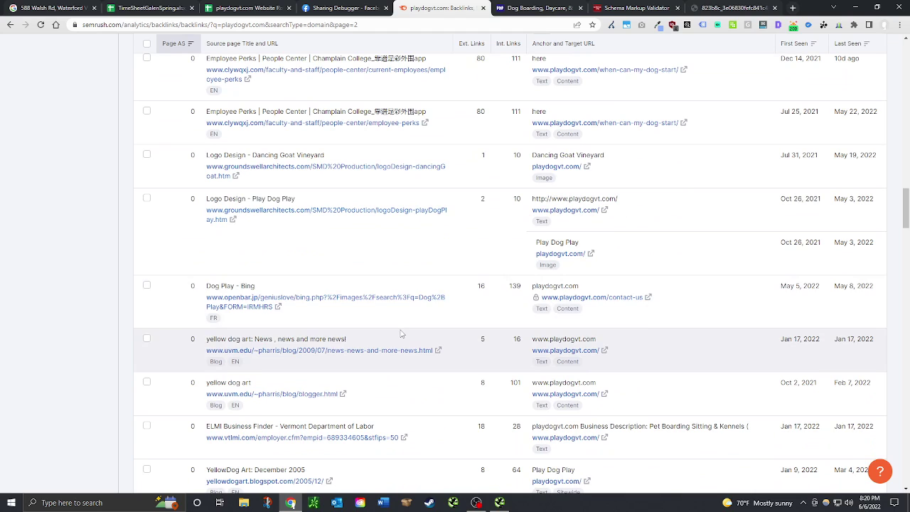
pyautogui.scroll(-5, 352, 317)
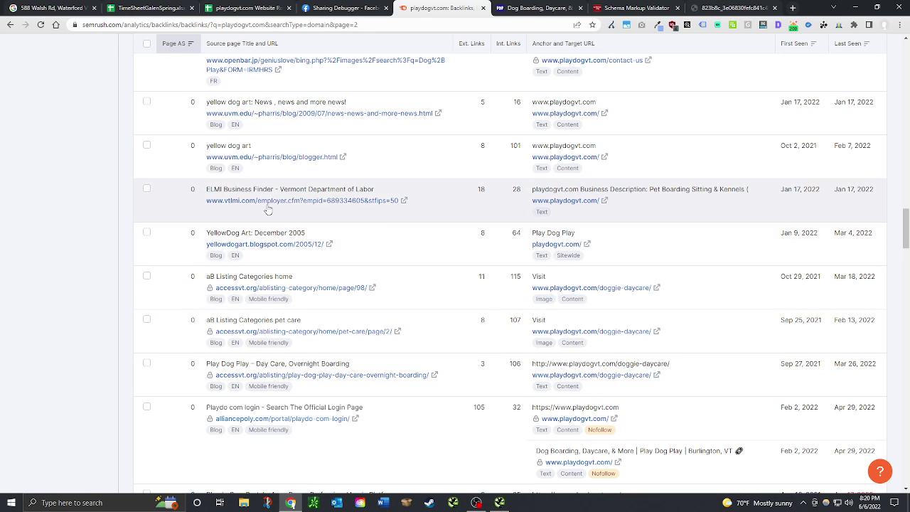
pyautogui.scroll(-2, 313, 263)
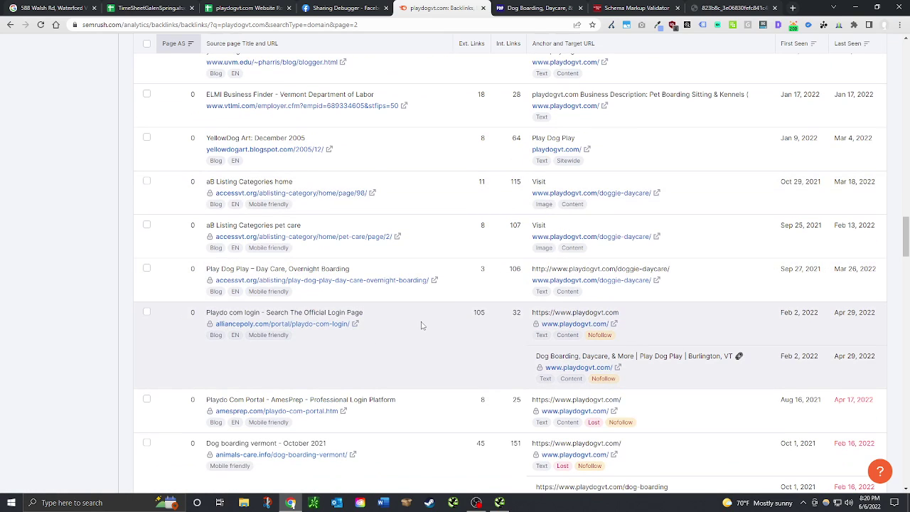
pyautogui.scroll(-3, 421, 326)
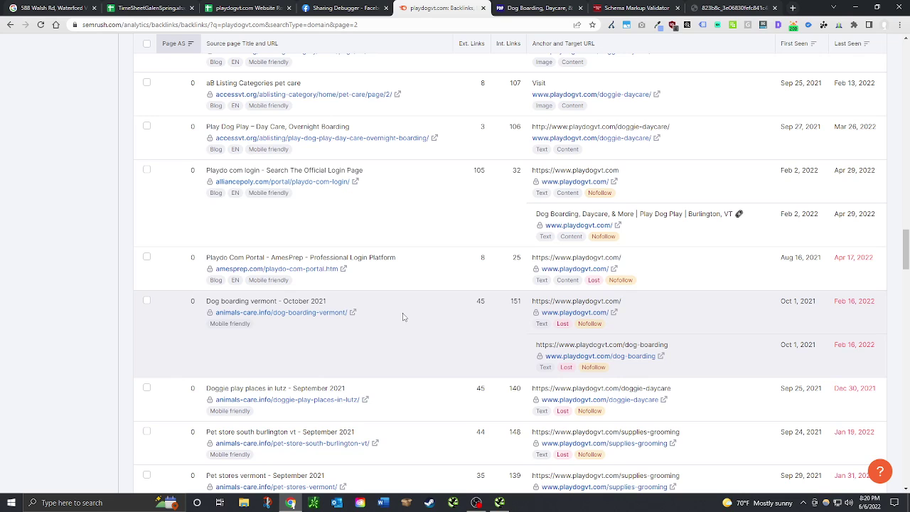
pyautogui.scroll(-3, 403, 317)
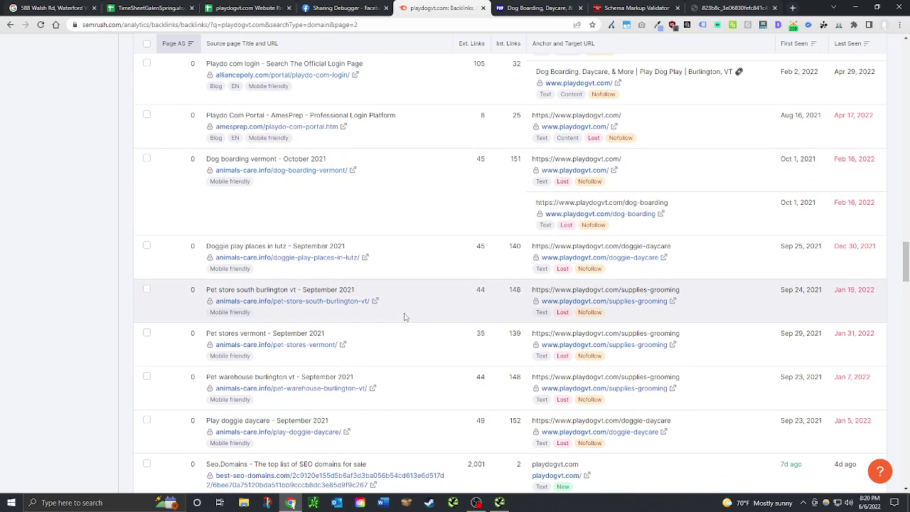
pyautogui.scroll(-6, 405, 317)
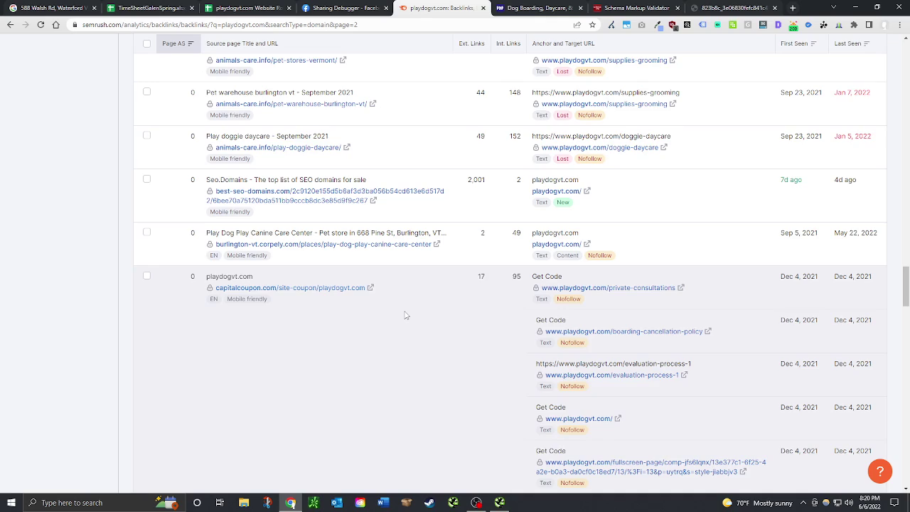
pyautogui.scroll(-5, 405, 315)
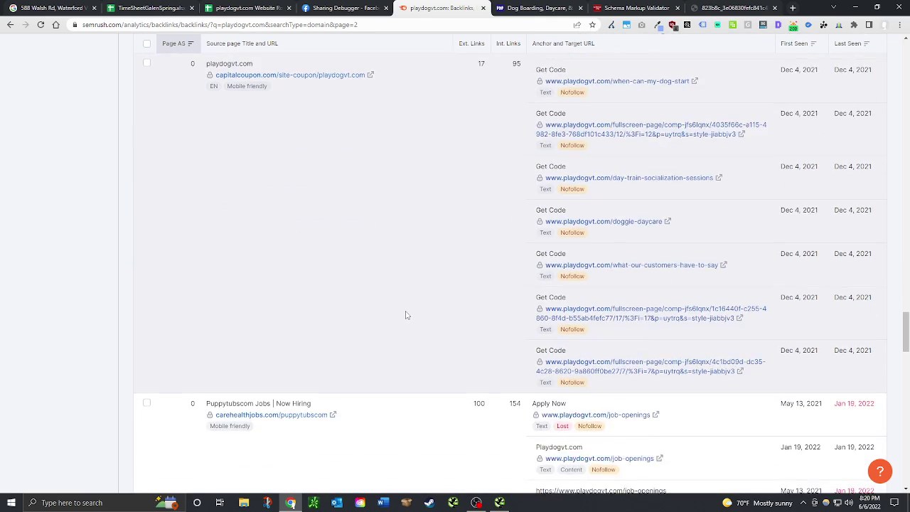
pyautogui.scroll(-11, 407, 315)
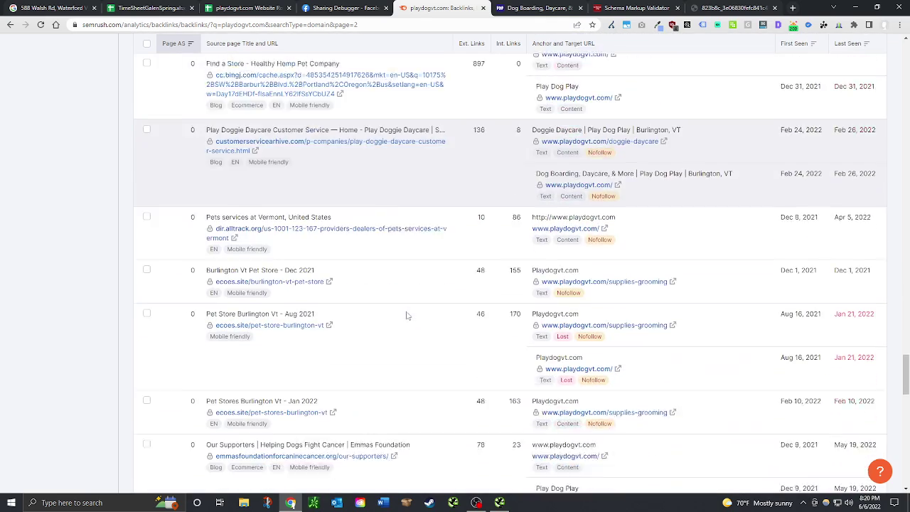
pyautogui.scroll(-7, 407, 315)
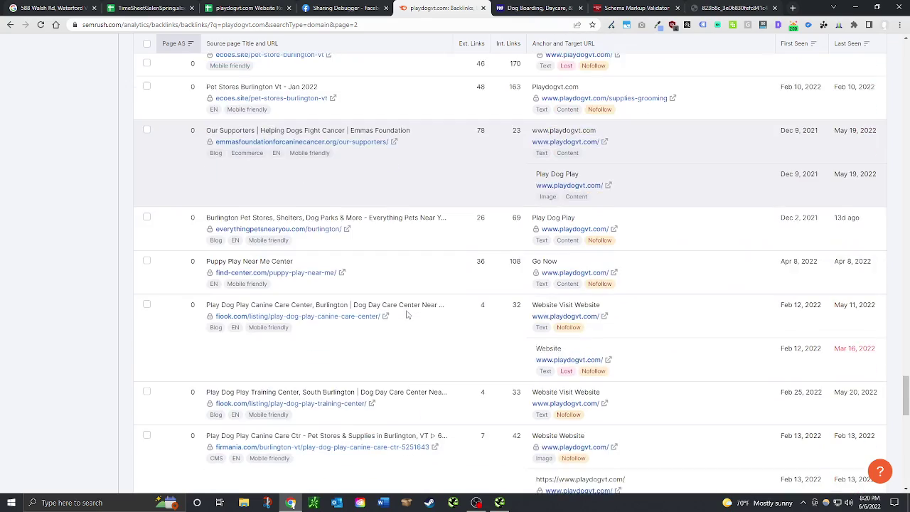
pyautogui.scroll(-11, 408, 315)
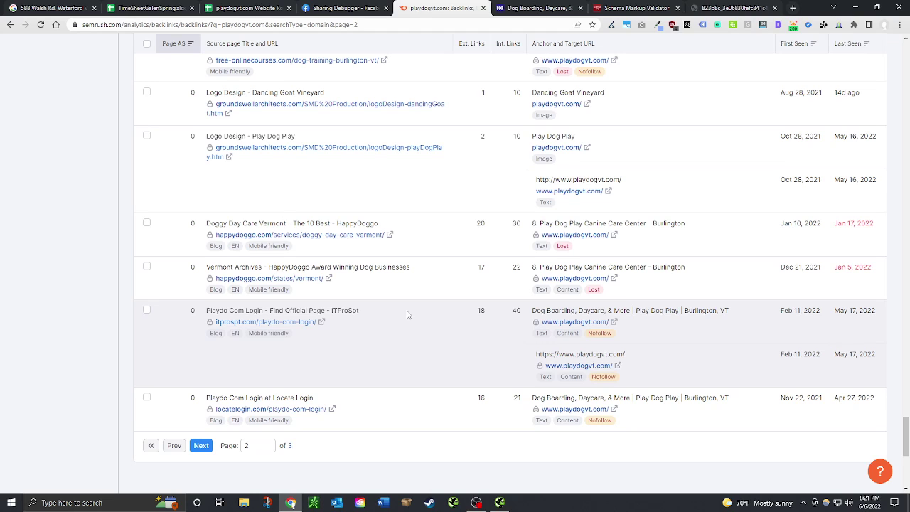
pyautogui.scroll(-2, 408, 315)
# Step: Open the third page of backlinks and scan its source domains, anchors and link attributes for spam or unrelated sites
pyautogui.click(200, 301)
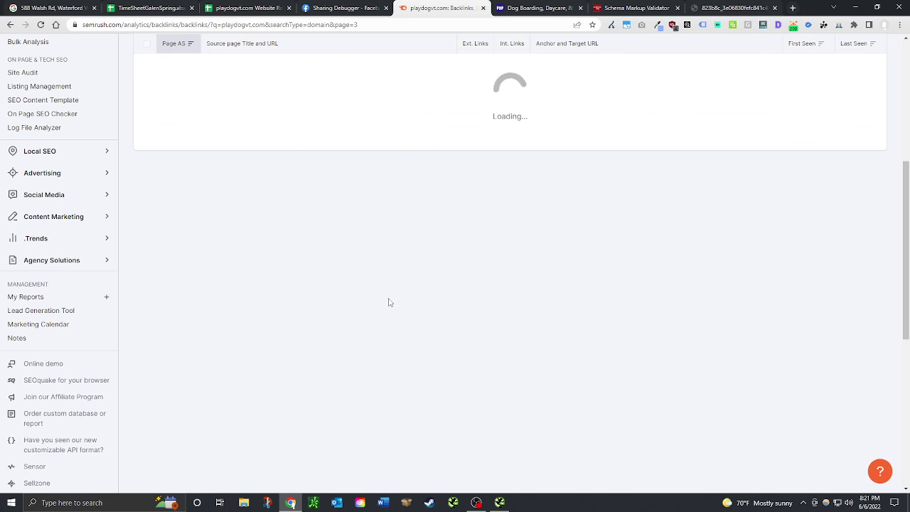
pyautogui.scroll(-6, 390, 302)
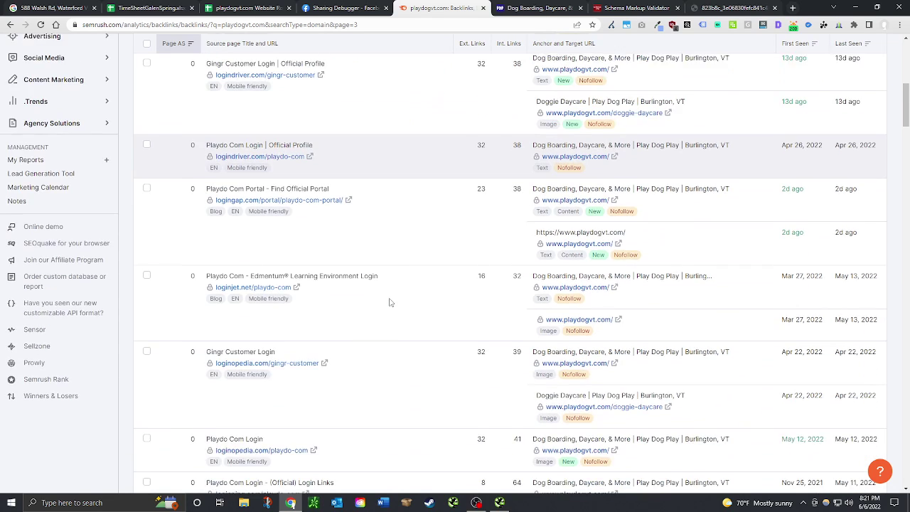
pyautogui.scroll(-6, 391, 303)
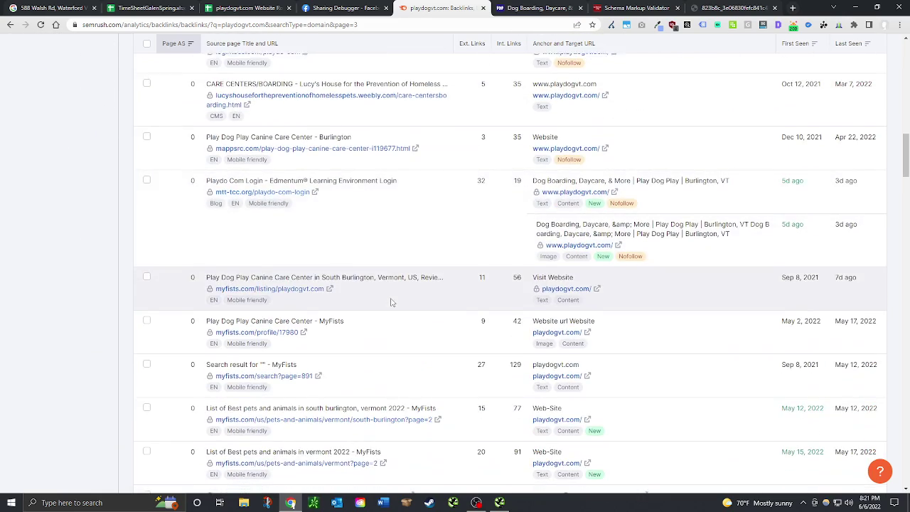
pyautogui.scroll(-2, 390, 302)
pyautogui.scroll(-5, 391, 302)
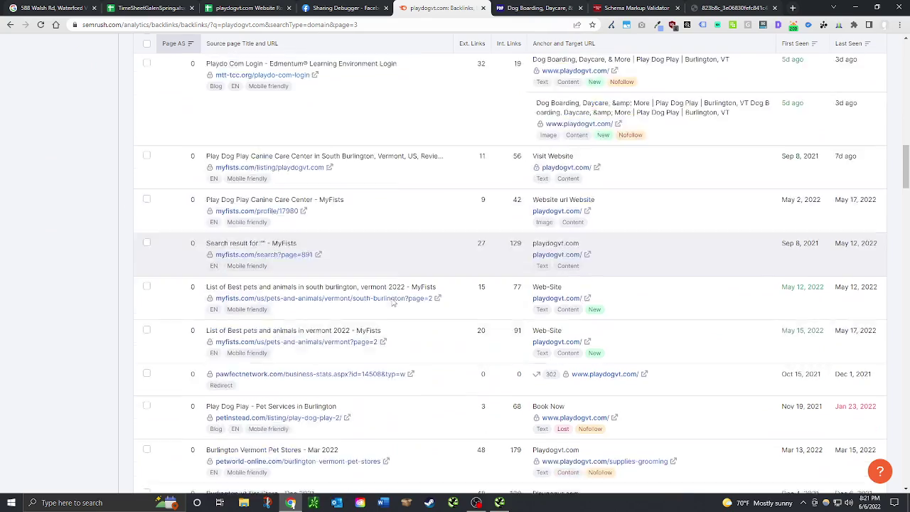
pyautogui.scroll(-5, 393, 303)
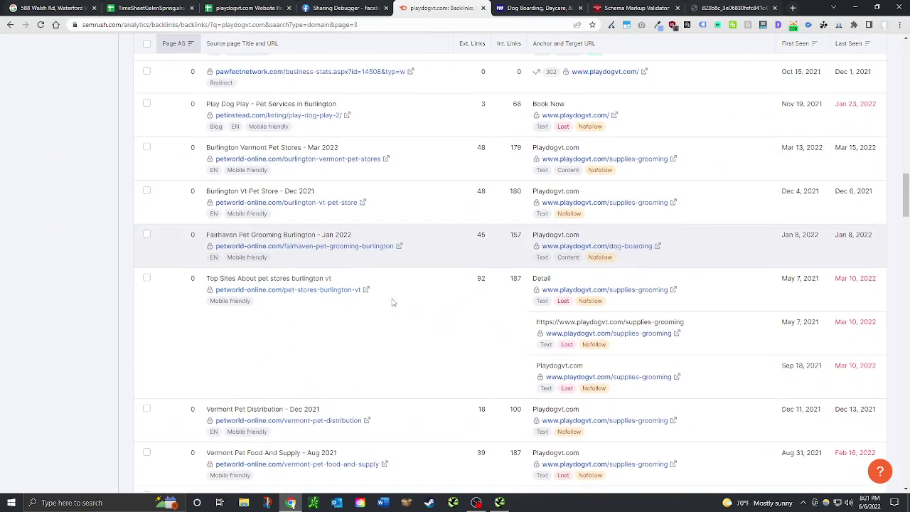
pyautogui.scroll(-8, 393, 302)
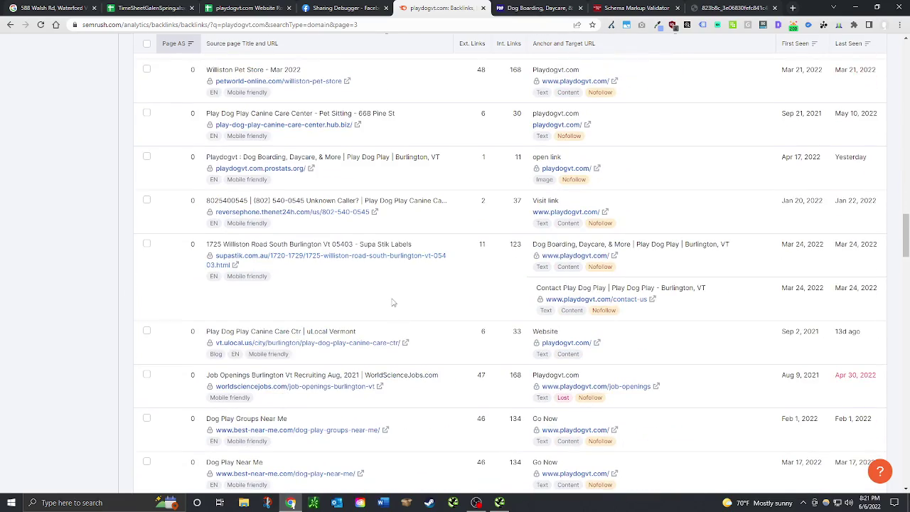
pyautogui.scroll(-7, 392, 302)
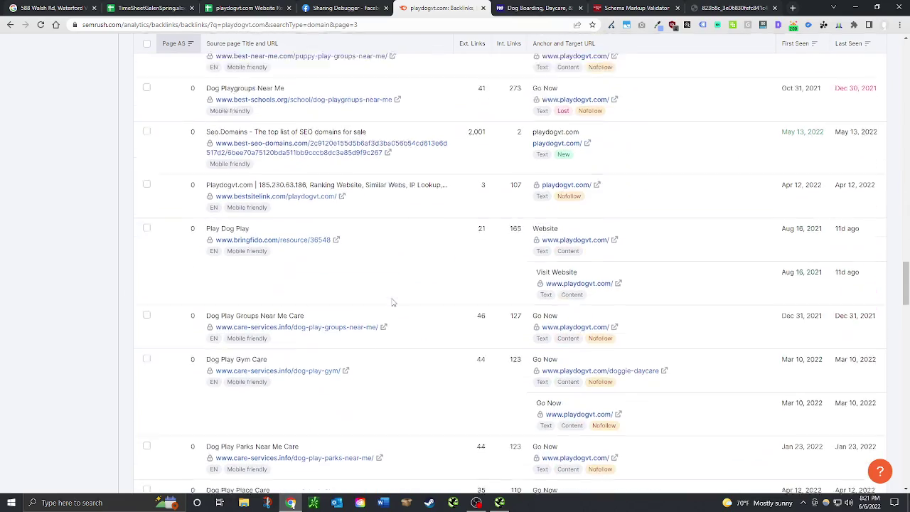
pyautogui.scroll(-7, 393, 302)
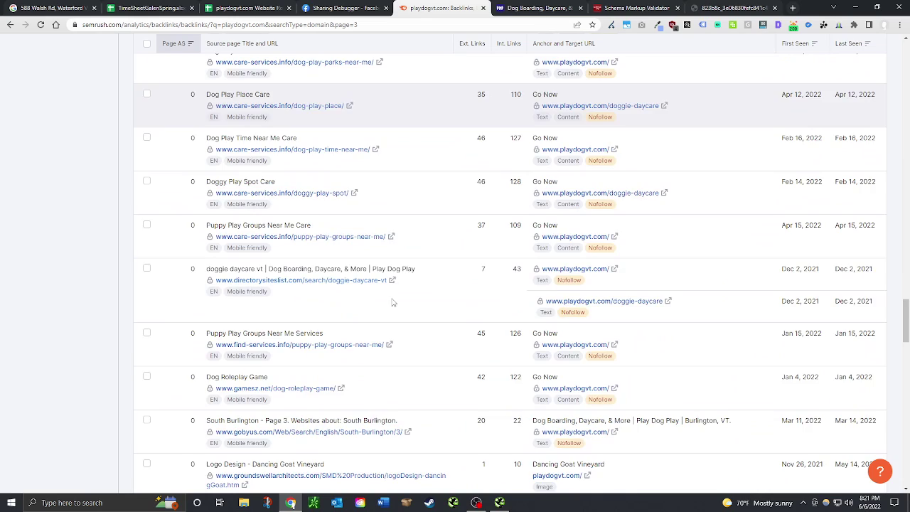
pyautogui.scroll(-1, 392, 302)
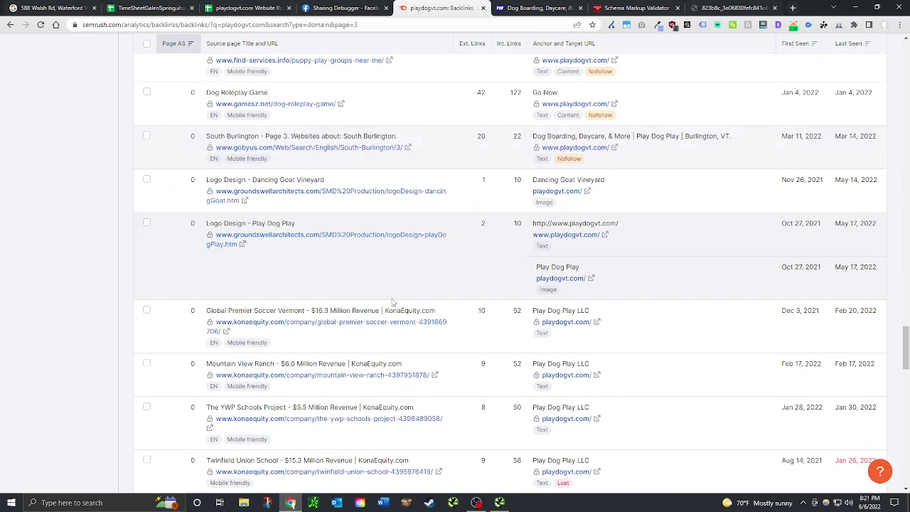
pyautogui.scroll(-3, 392, 303)
pyautogui.scroll(-2, 393, 302)
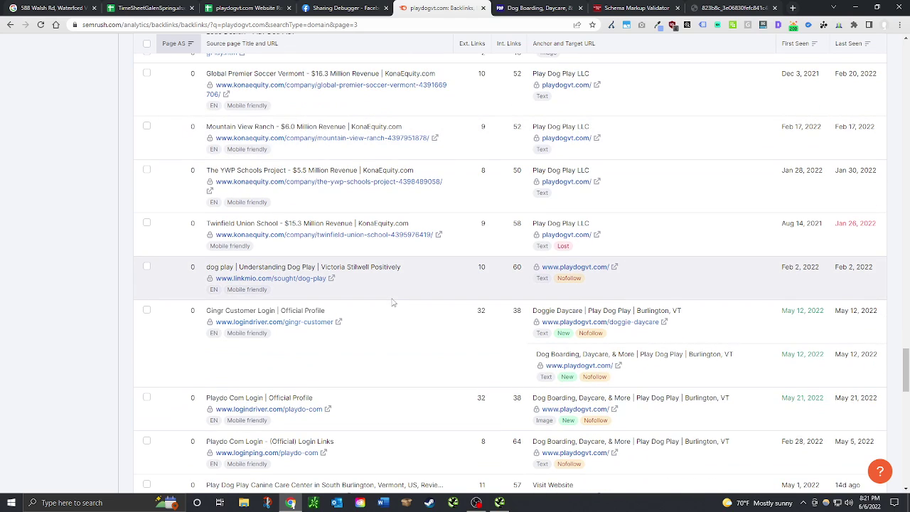
pyautogui.scroll(-3, 392, 303)
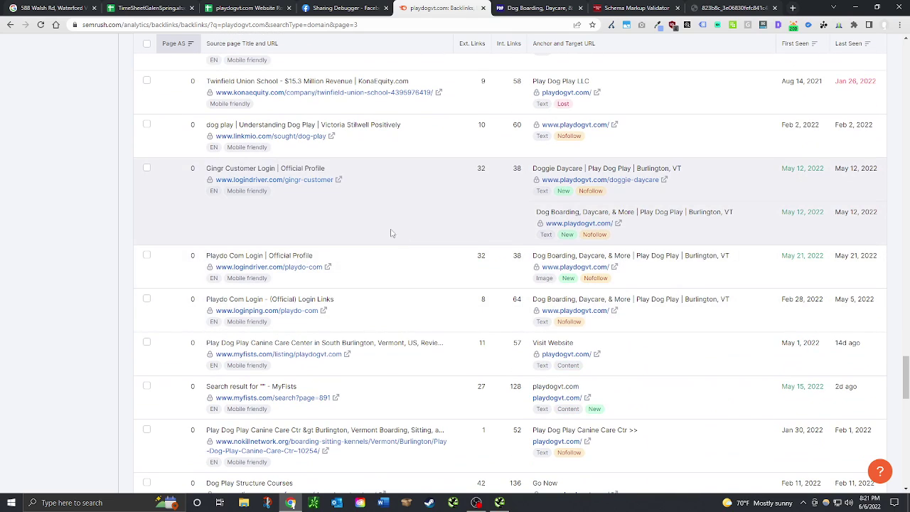
pyautogui.scroll(-4, 391, 231)
# Step: Switch to the website roadmap spreadsheet and enter x as the status for Healthy Backlink Profile
pyautogui.click(244, 6)
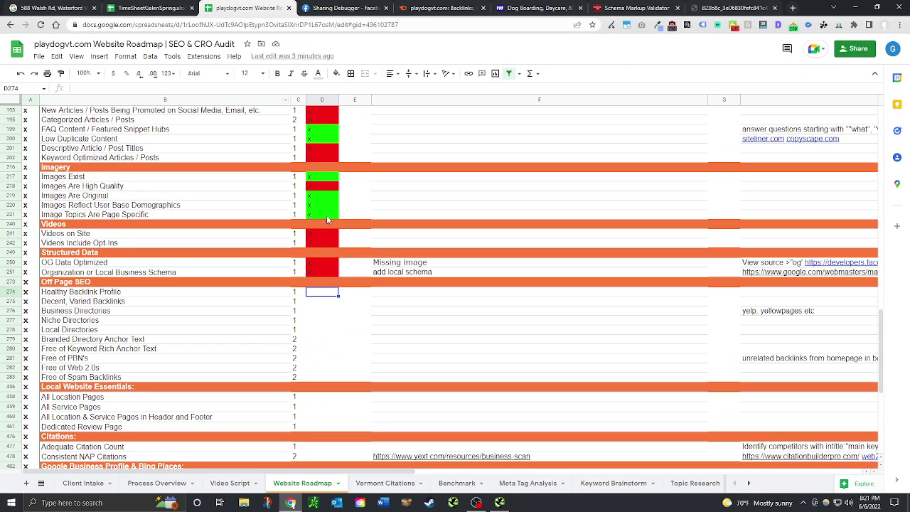
pyautogui.write('z')
pyautogui.press('BackSpace')
pyautogui.write('x')
pyautogui.press('Return')
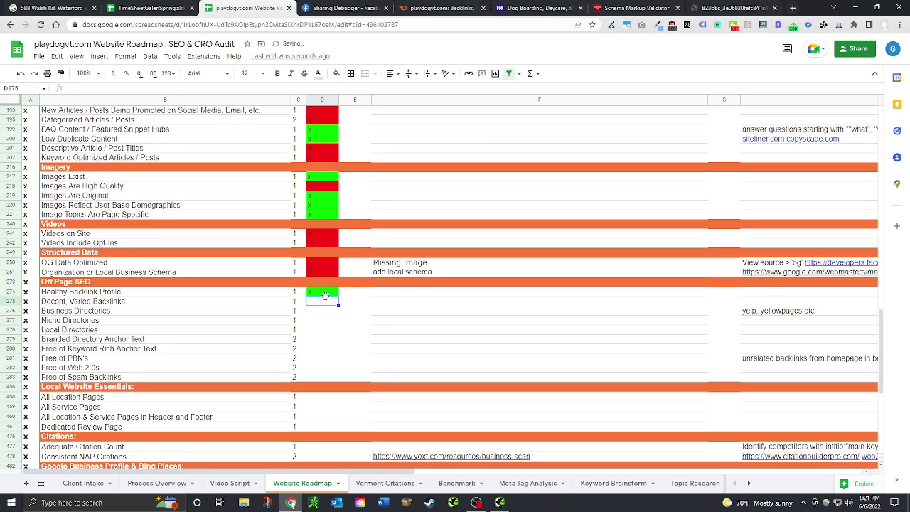
# Step: Fill the x status from Healthy Backlink Profile down through Free of Spam Backlinks in the Off Page SEO section
pyautogui.press('Up')
pyautogui.moveTo(339, 296); pyautogui.dragTo(338, 377)
pyautogui.scroll(-1, 390, 347)
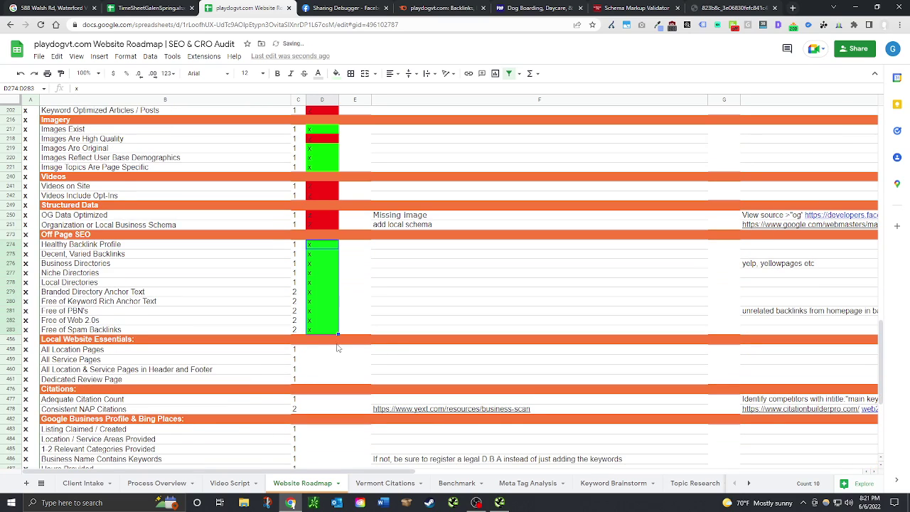
# Step: Change the status of Free of Spam Backlinks to z and select the notes cell in column F of that row
pyautogui.click(324, 330)
pyautogui.write('z')
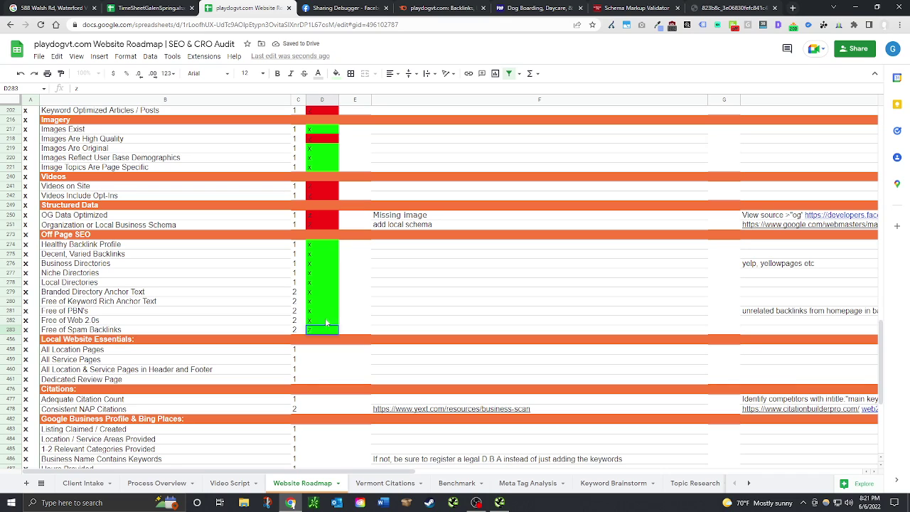
pyautogui.press('Tab')
pyautogui.click(396, 331)
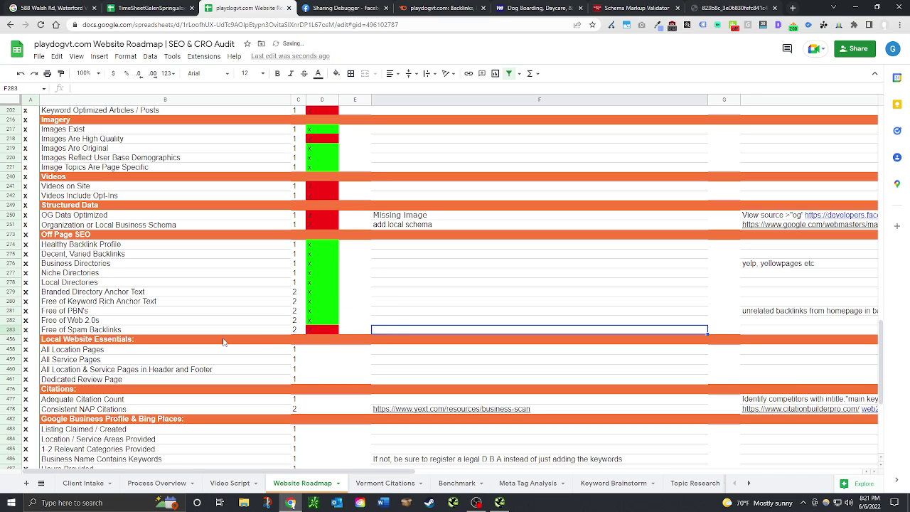
# Step: Under Local Website Essentials, set All Location Pages to the failing z status and add the note "Adding more location pages"
pyautogui.scroll(-1, 234, 356)
pyautogui.click(314, 305)
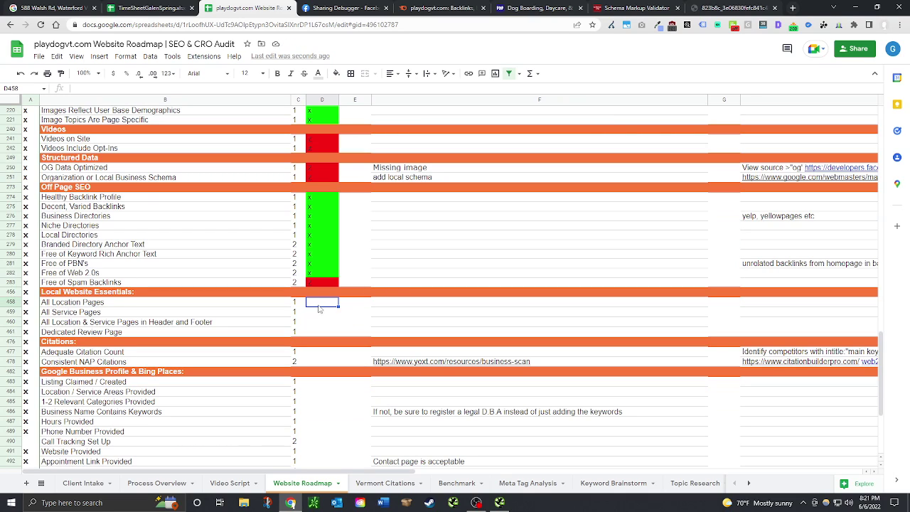
pyautogui.scroll(-1, 322, 304)
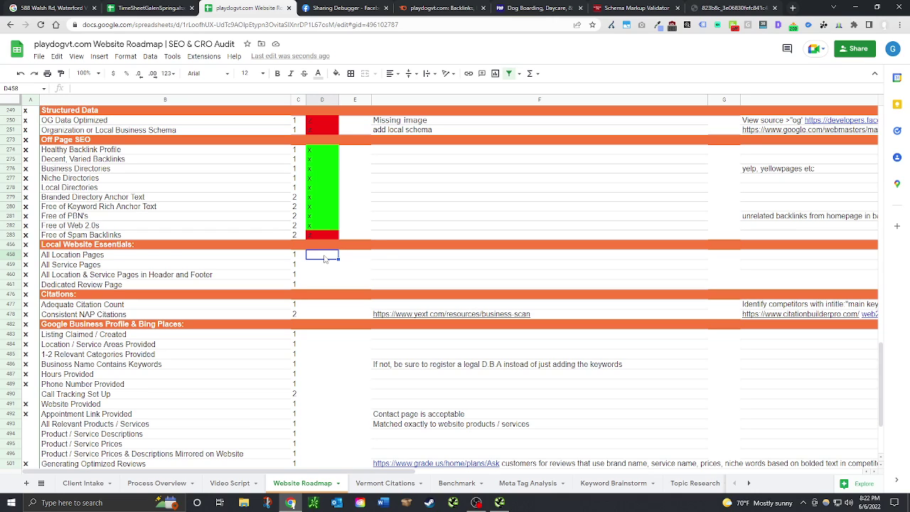
pyautogui.hotkey('ctrl', 'v')
pyautogui.click(379, 258)
pyautogui.write('Addin')
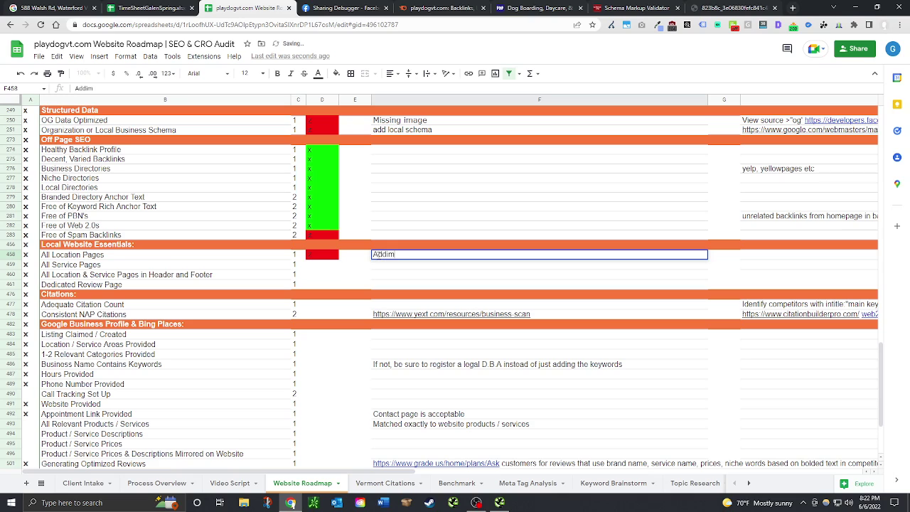
pyautogui.write('g more location pages')
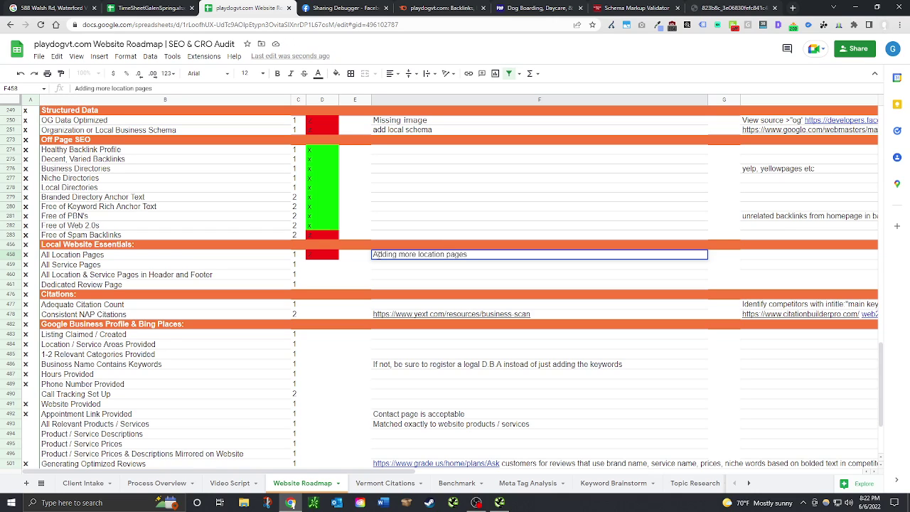
pyautogui.press('Return')
# Step: Enter x as the status for All Service Pages
pyautogui.click(324, 265)
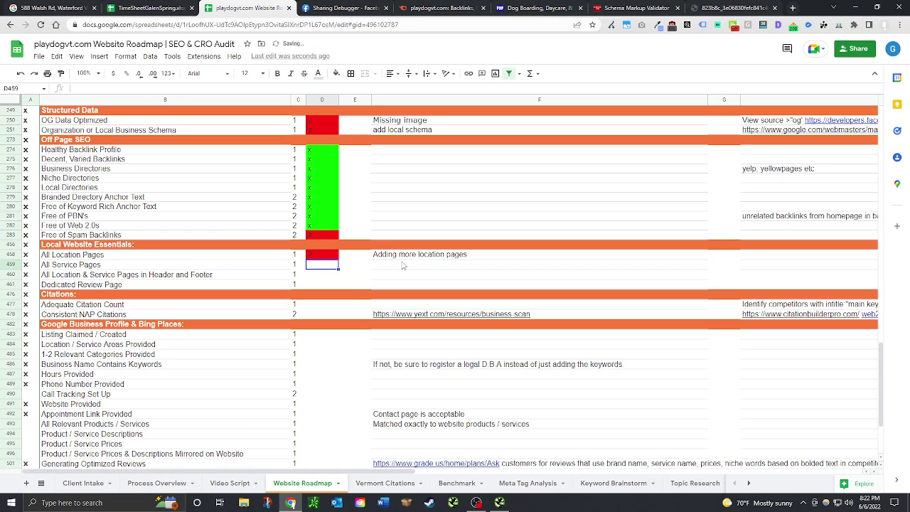
pyautogui.write('7')
pyautogui.press('Return')
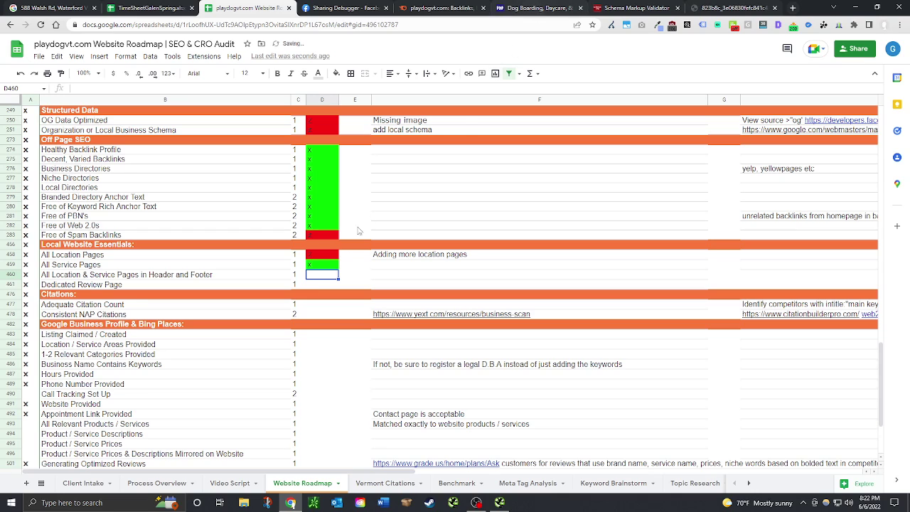
# Step: Set All Location & Service Pages in Header and Footer to the failing z status and add the note "Add pages to footer"
pyautogui.write('0')
pyautogui.click(403, 282)
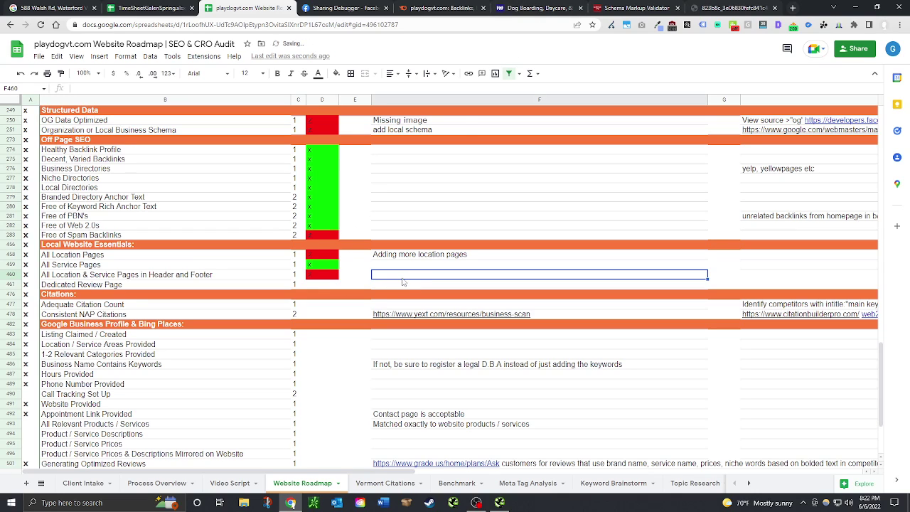
pyautogui.write('Add ')
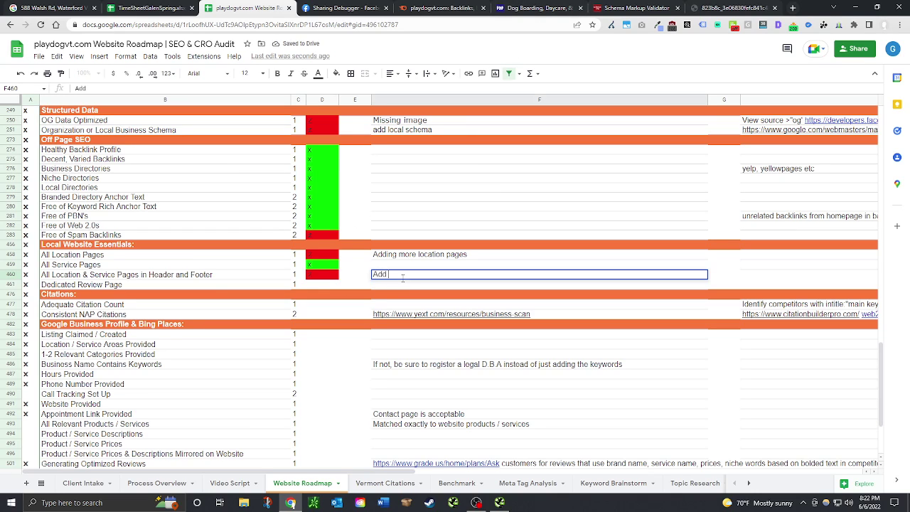
pyautogui.write('service locat')
pyautogui.press('BackSpace')
pyautogui.press('BackSpace')
pyautogui.press('BackSpace')
pyautogui.press('BackSpace')
pyautogui.press('BackSpace')
pyautogui.press('BackSpace')
pyautogui.write('pages to footer')
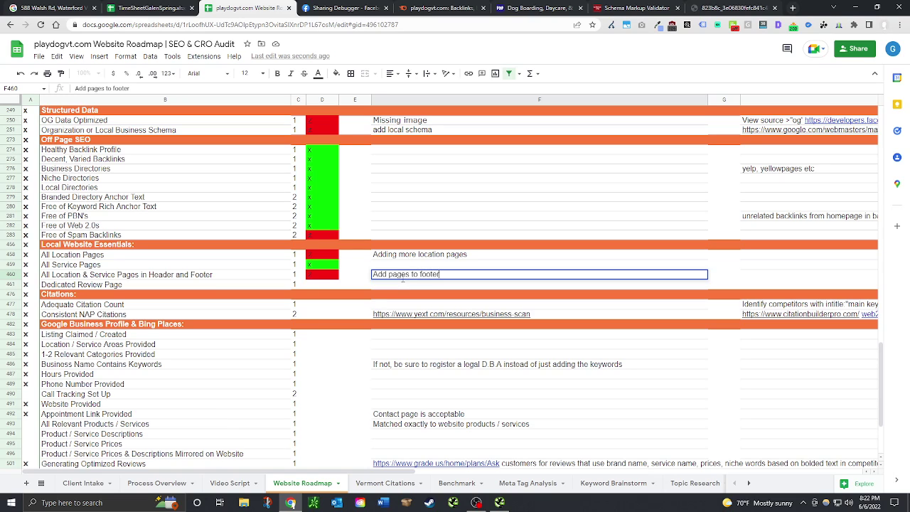
pyautogui.press('Return')
# Step: Select the Dedicated Review Page status cell, switch to the Play Dog Play website and open its What our Customers Have to Say page
pyautogui.press('Left')
pyautogui.press('Left')
pyautogui.press('Left')
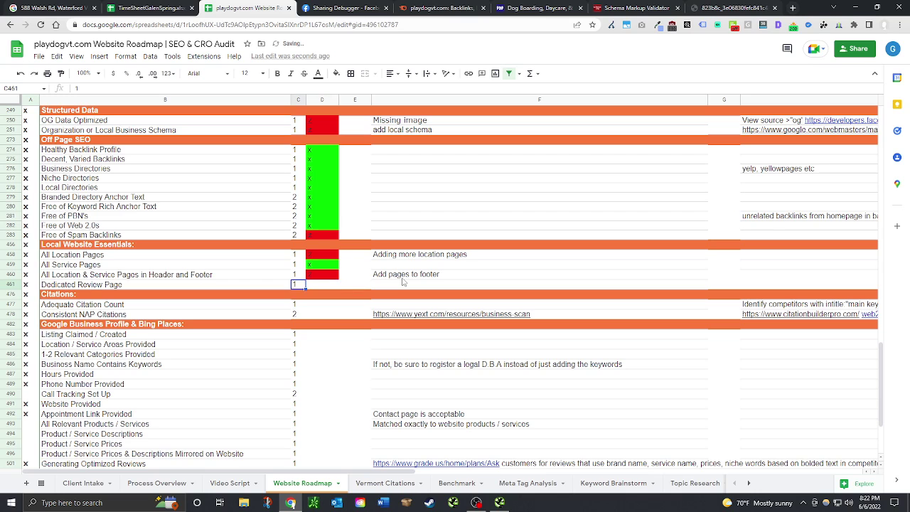
pyautogui.press('Right')
pyautogui.click(537, 8)
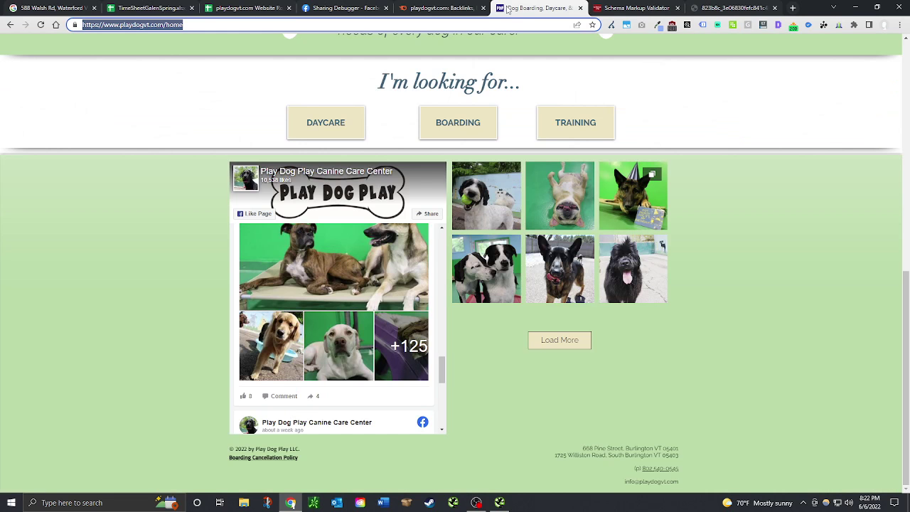
pyautogui.scroll(3, 496, 164)
pyautogui.scroll(4, 496, 164)
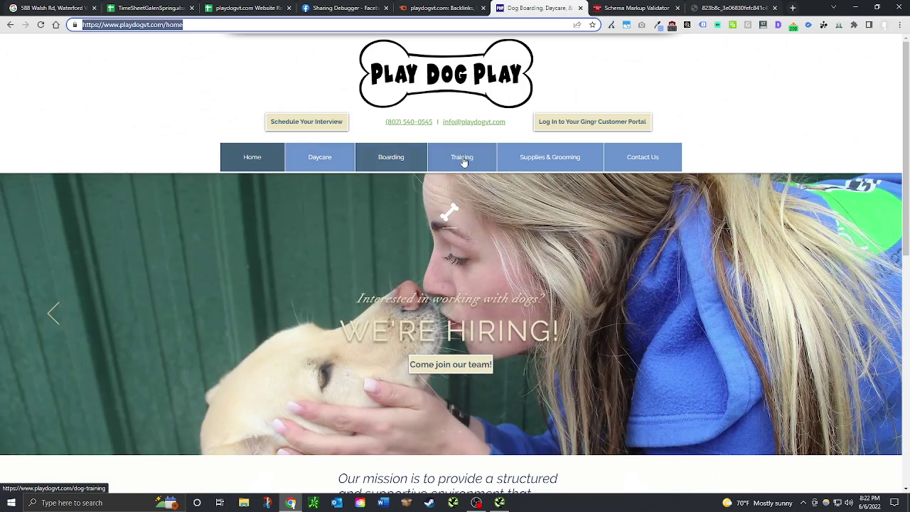
pyautogui.moveTo(654, 161)
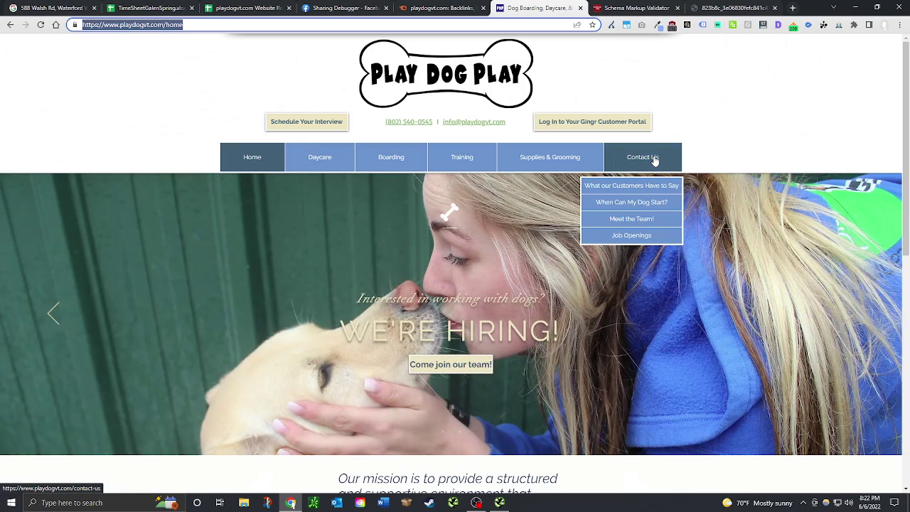
pyautogui.click(651, 186)
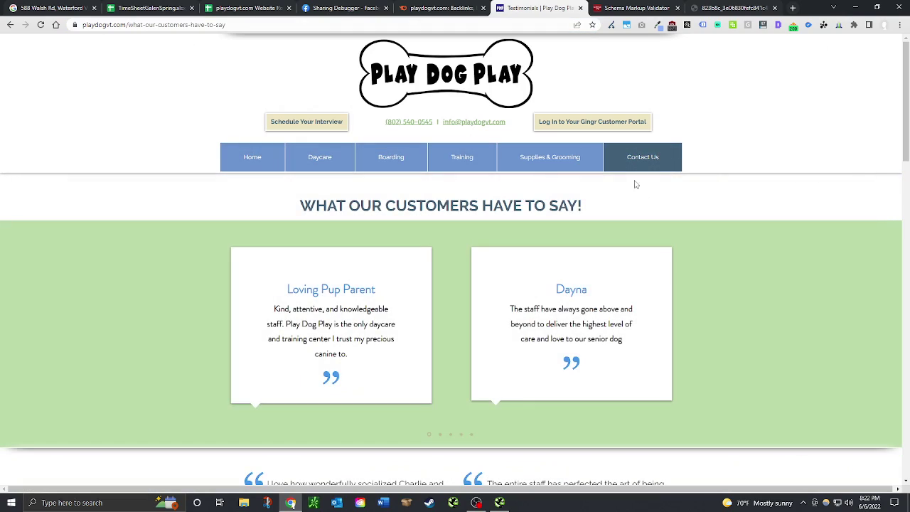
# Step: Examine the customer testimonials across the whole page to judge whether it serves as a dedicated review page
pyautogui.moveTo(626, 167)
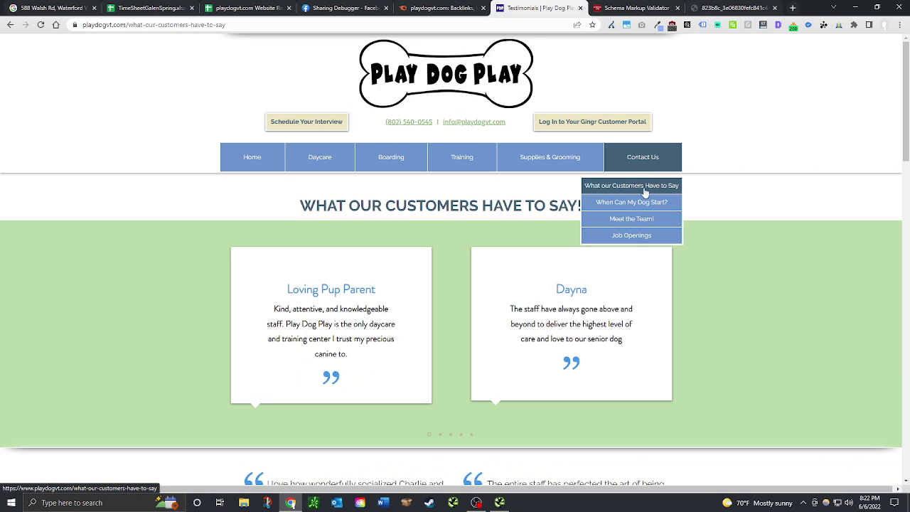
pyautogui.scroll(-2, 453, 246)
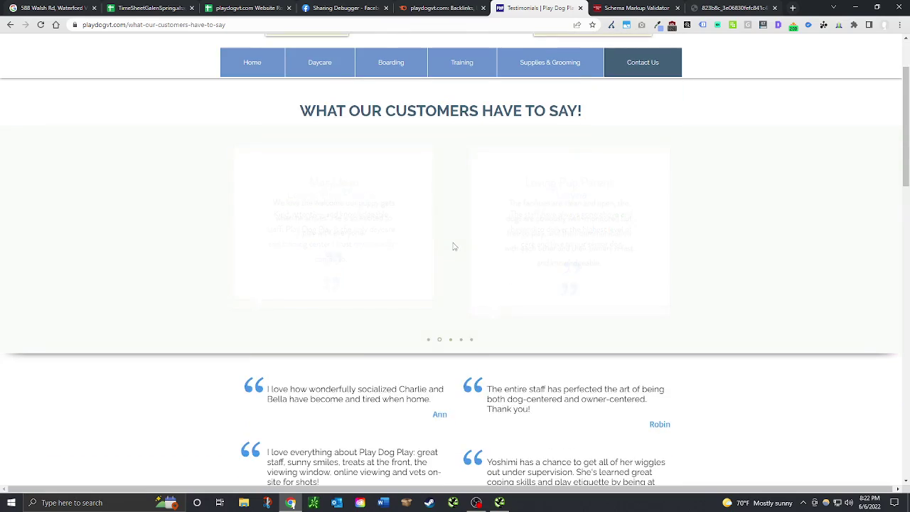
pyautogui.scroll(-12, 453, 247)
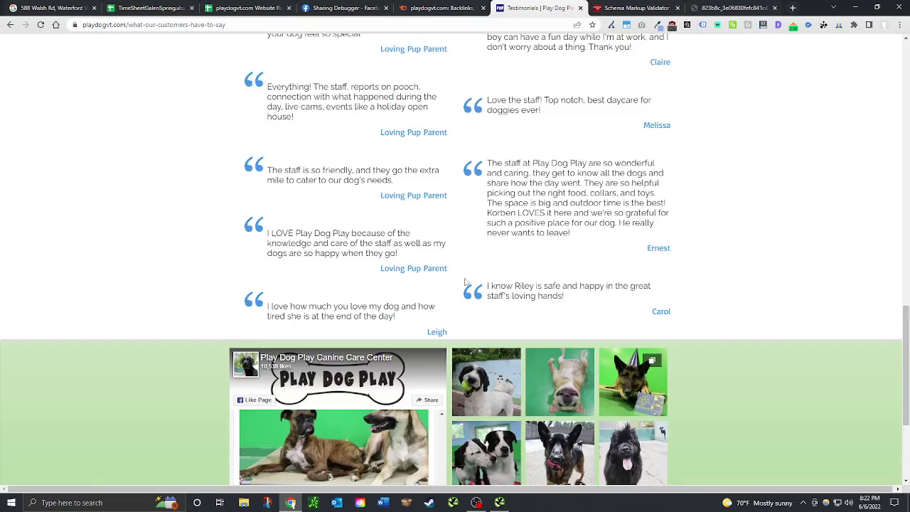
pyautogui.scroll(-3, 466, 281)
pyautogui.scroll(4, 466, 282)
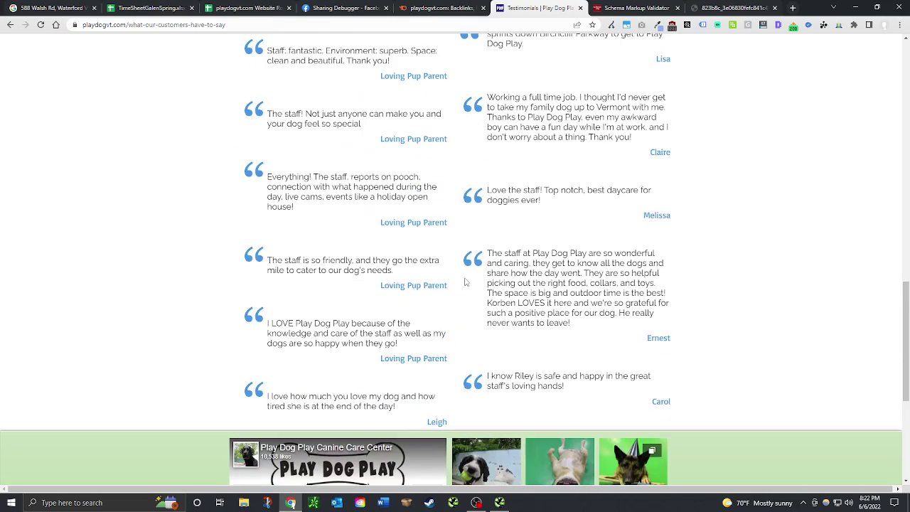
pyautogui.scroll(10, 465, 283)
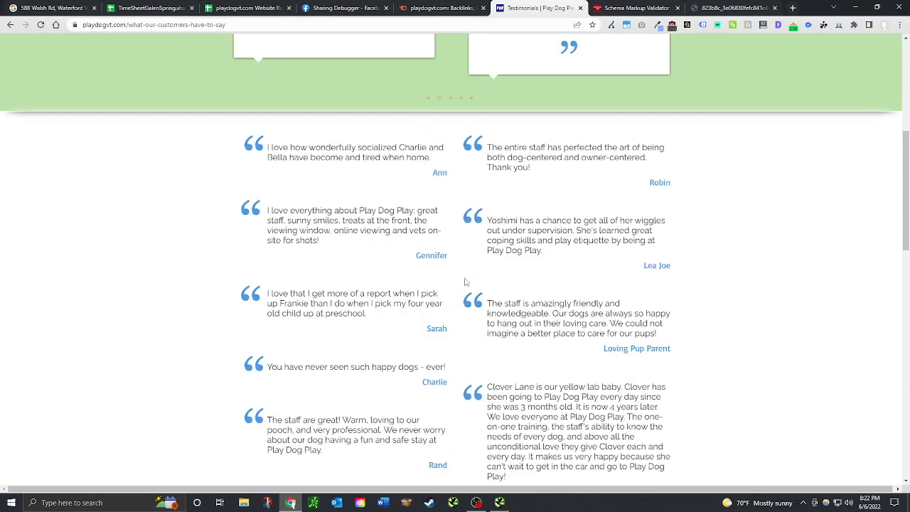
pyautogui.scroll(3, 466, 282)
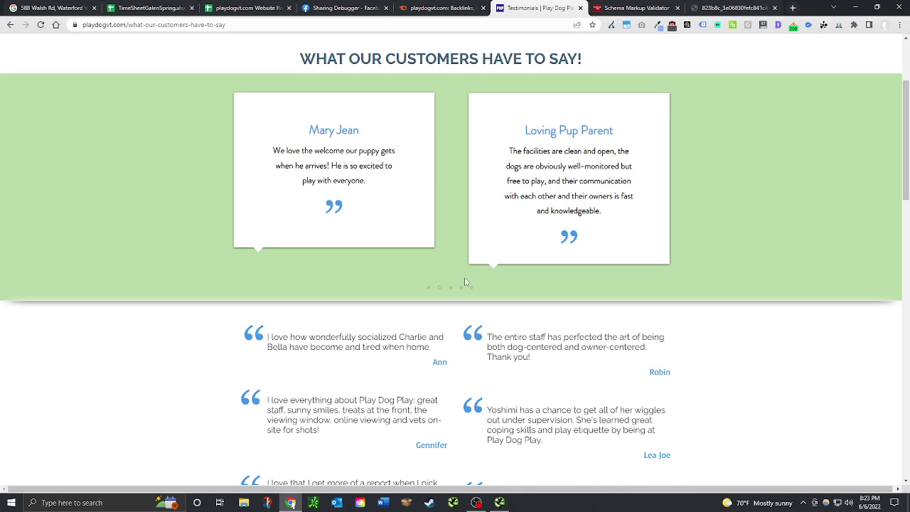
pyautogui.scroll(-15, 466, 282)
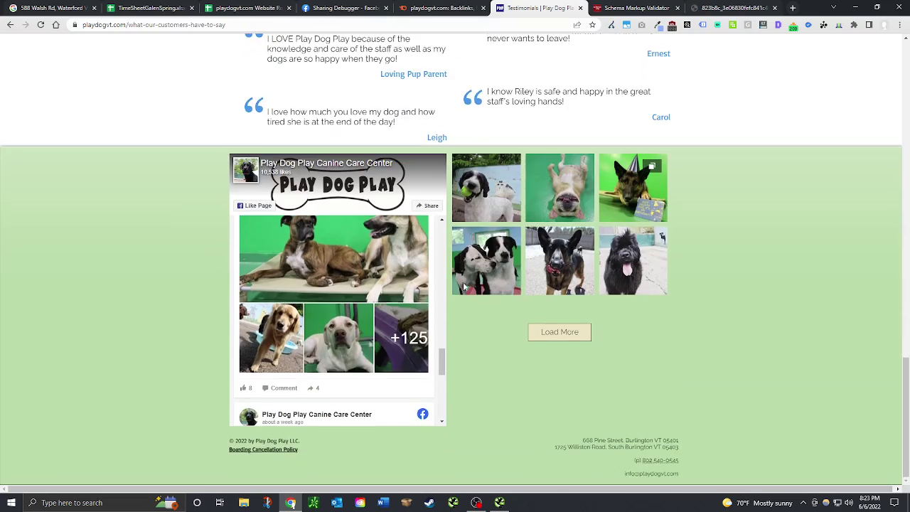
pyautogui.scroll(10, 492, 321)
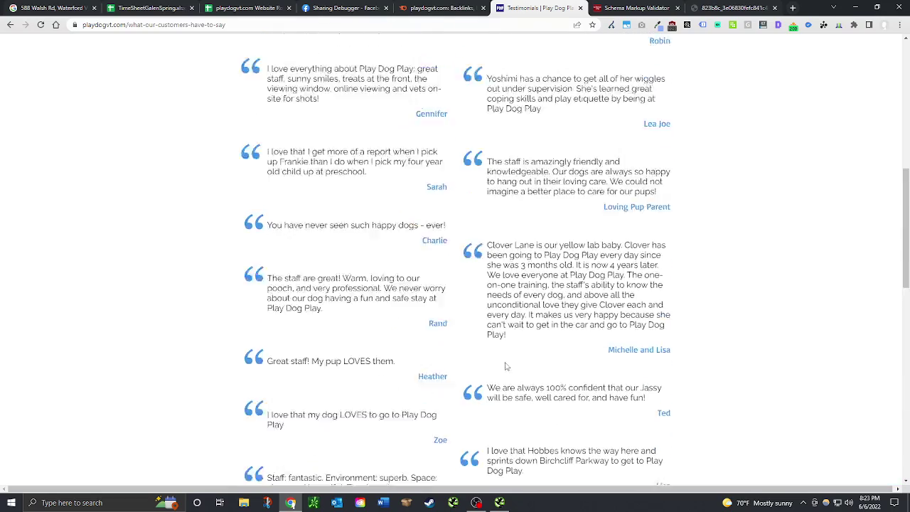
pyautogui.scroll(5, 506, 366)
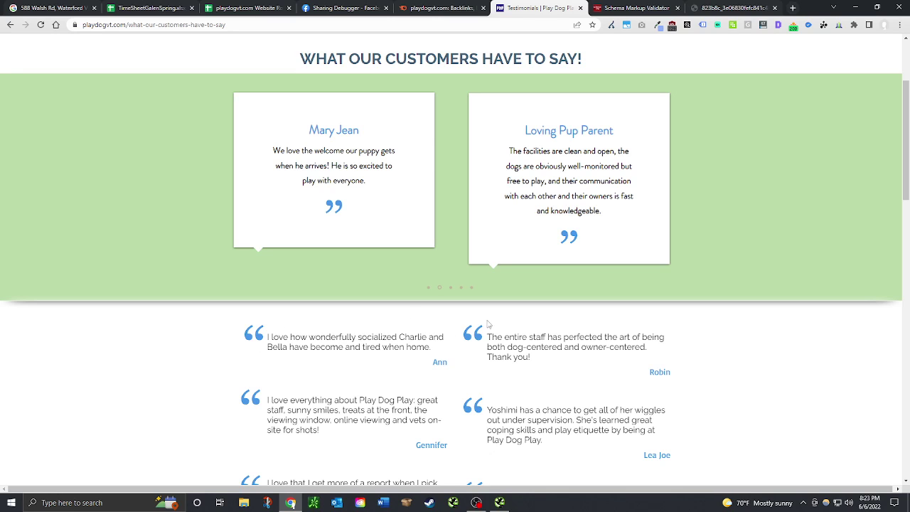
pyautogui.scroll(-5, 460, 327)
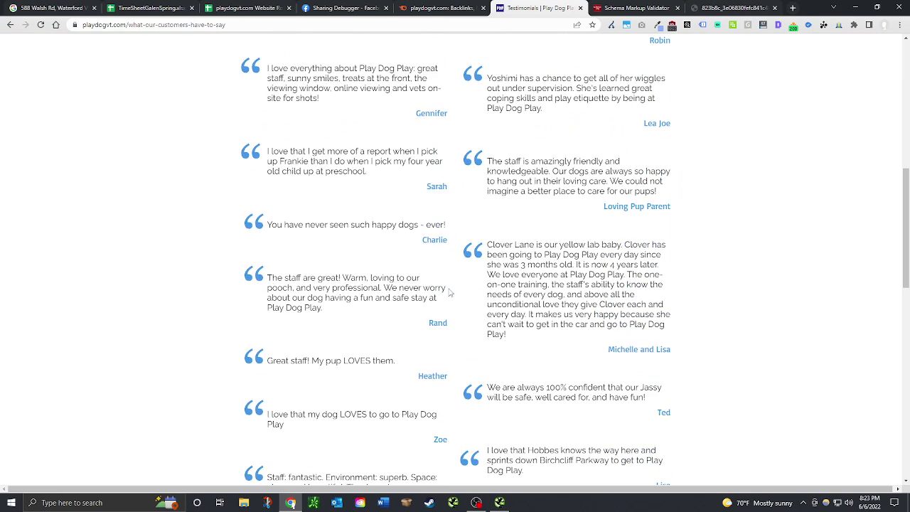
# Step: Switch to the website roadmap spreadsheet and enter x as the status for Dedicated Review Page
pyautogui.click(249, 7)
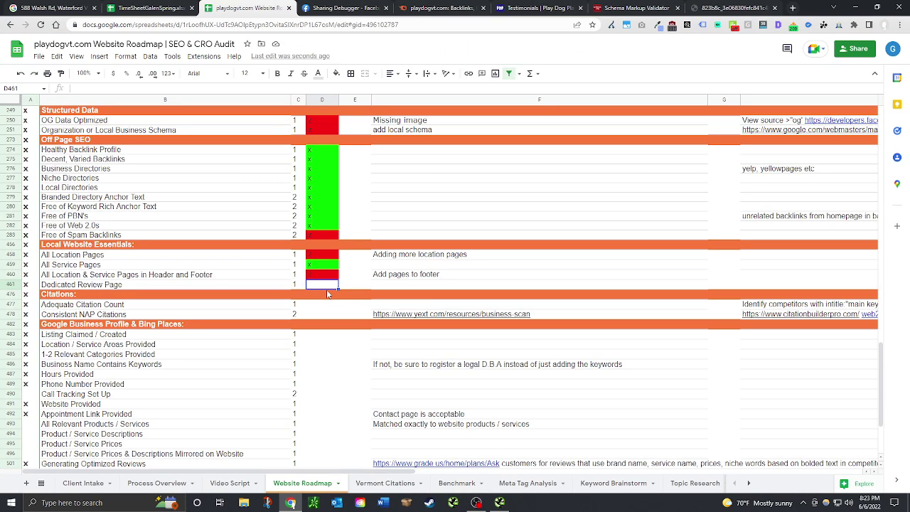
pyautogui.write('x')
pyautogui.click(384, 286)
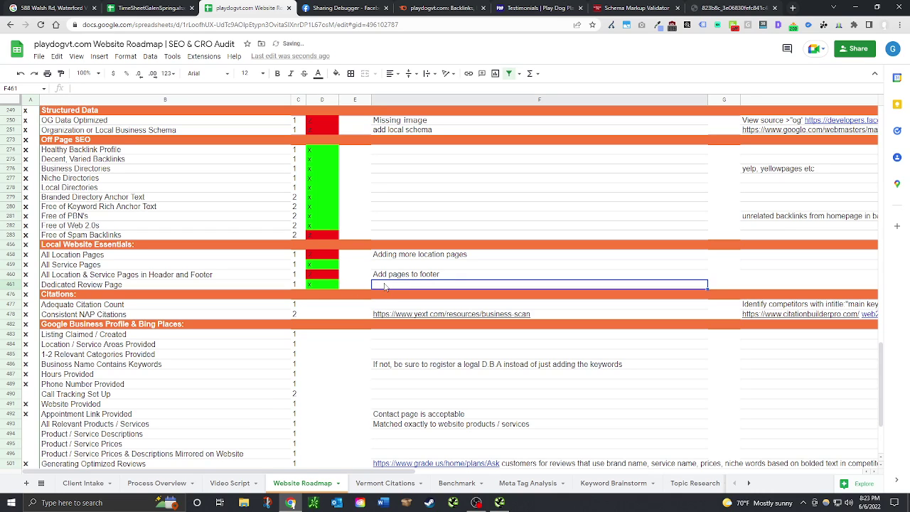
# Step: Enter x as the status for both Citations items, Adequate Citation Count and Consistent NAP Citations
pyautogui.click(316, 306)
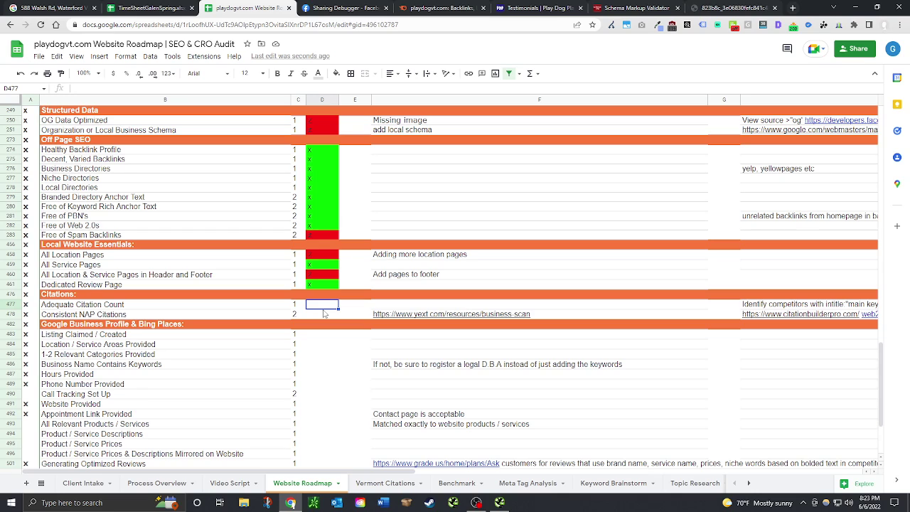
pyautogui.write('x')
pyautogui.press('Return')
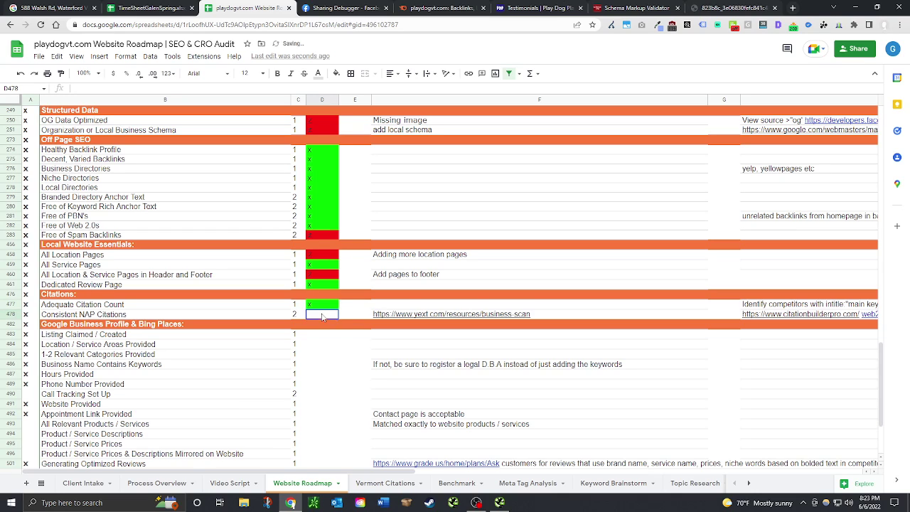
pyautogui.write('x')
pyautogui.press('Return')
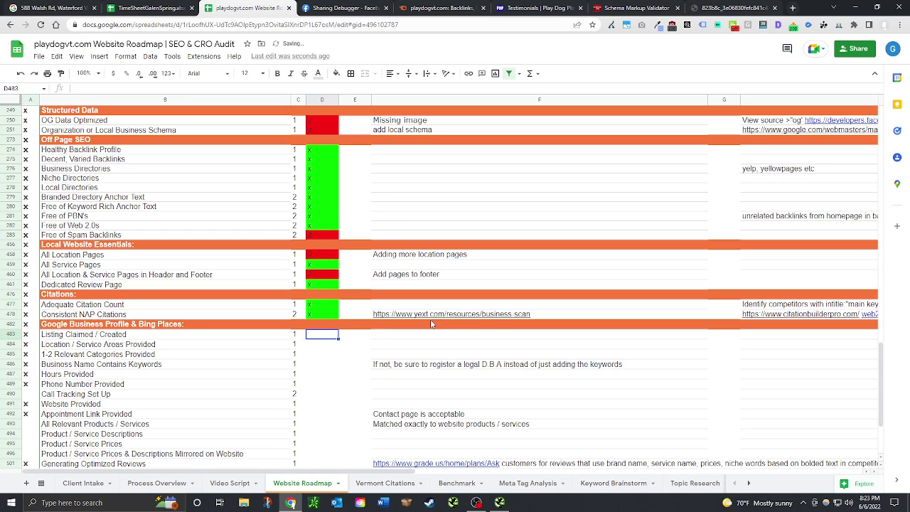
pyautogui.scroll(-1, 298, 334)
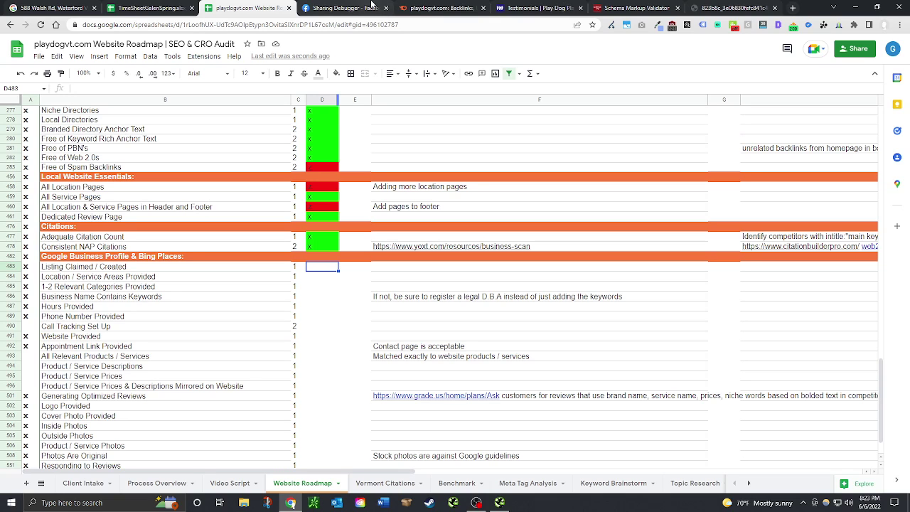
pyautogui.scroll(-1, 285, 338)
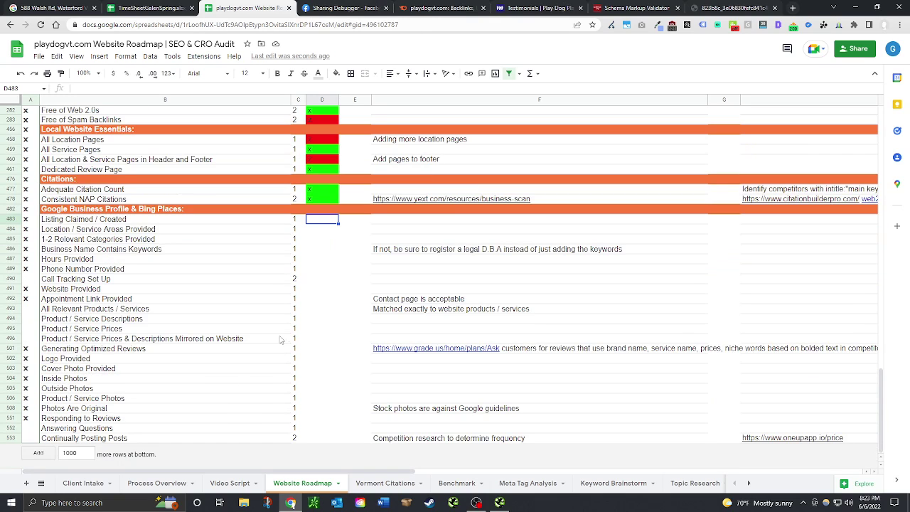
pyautogui.click(334, 7)
pyautogui.click(288, 8)
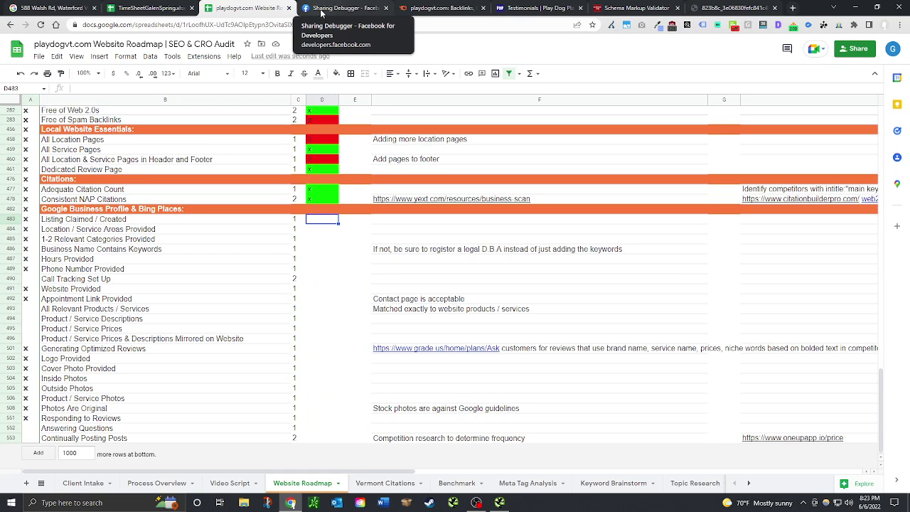
pyautogui.click(344, 8)
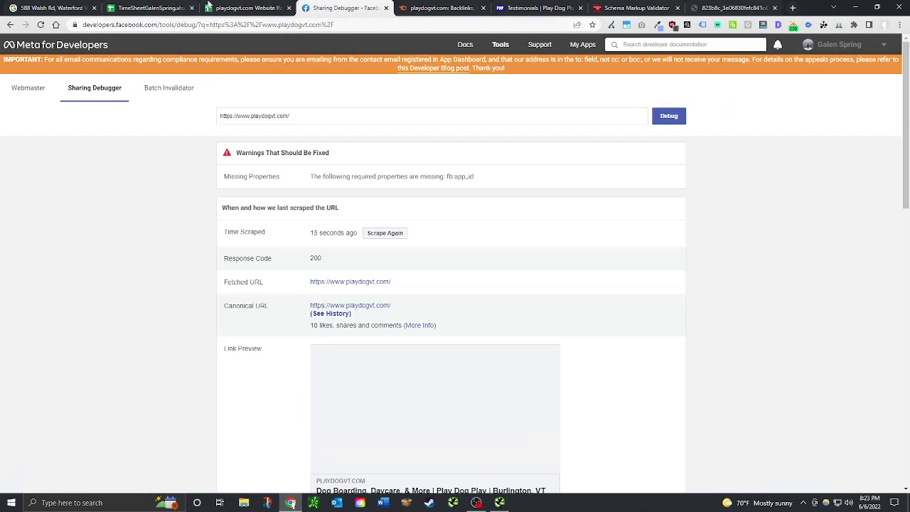
pyautogui.click(146, 8)
# Step: Switch to the website roadmap spreadsheet and reapply the first column's filter to show only rows marked x
pyautogui.click(245, 8)
pyautogui.scroll(10, 172, 161)
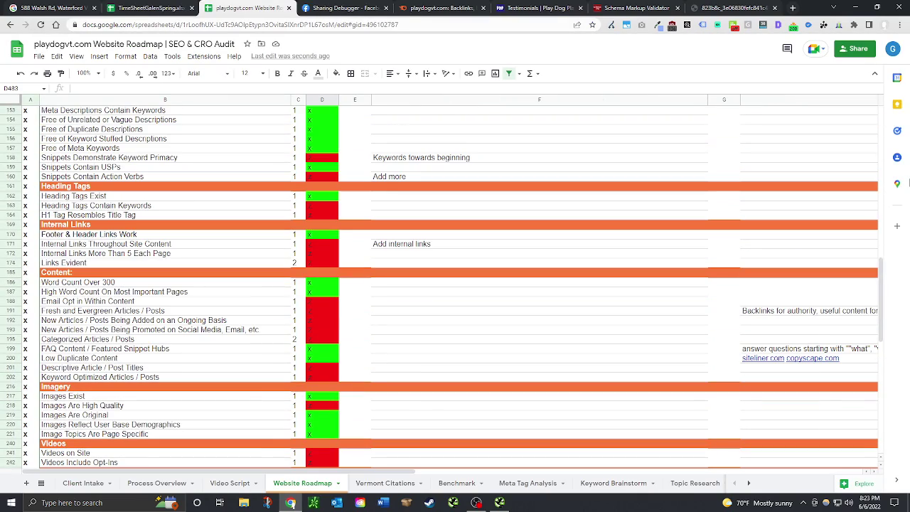
pyautogui.scroll(10, 879, 281)
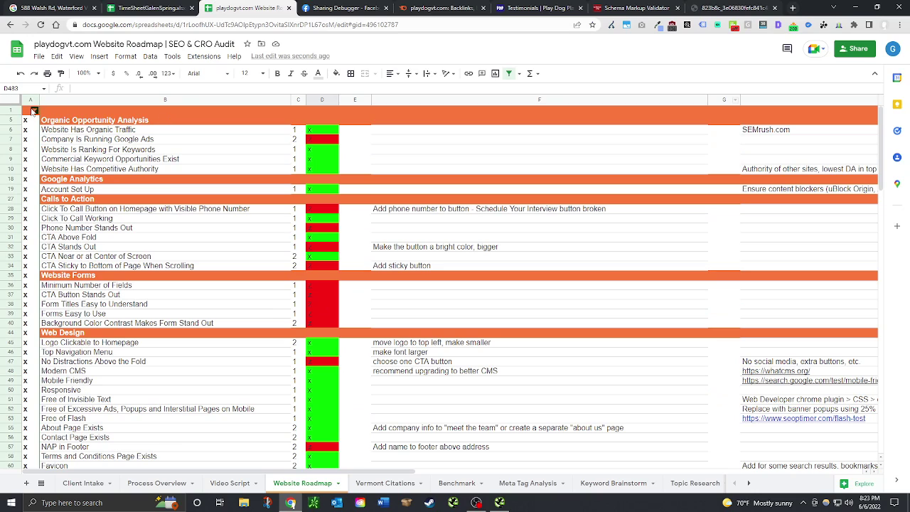
pyautogui.click(33, 111)
pyautogui.click(34, 111)
pyautogui.click(122, 267)
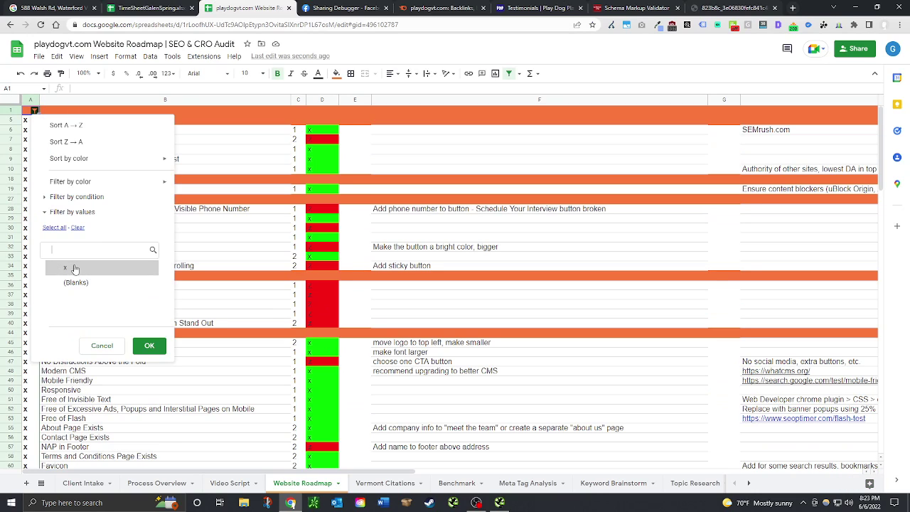
pyautogui.click(149, 346)
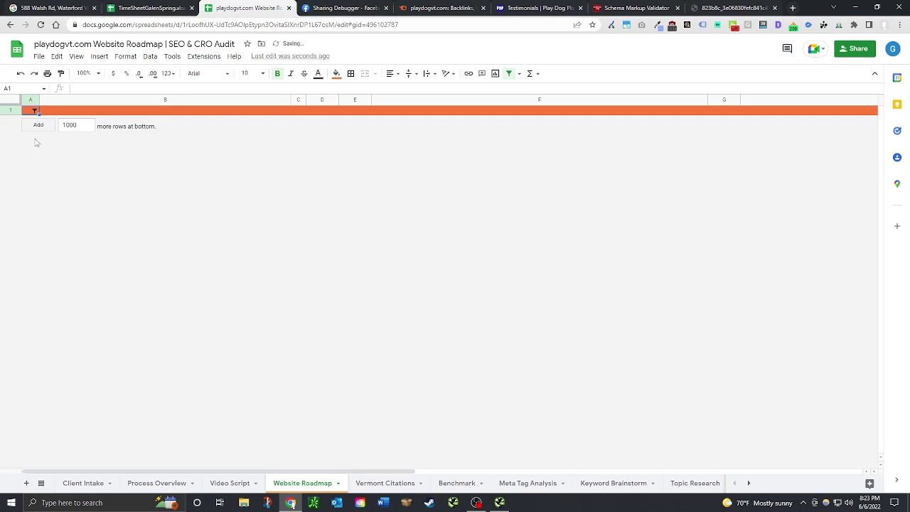
pyautogui.click(34, 111)
pyautogui.click(81, 285)
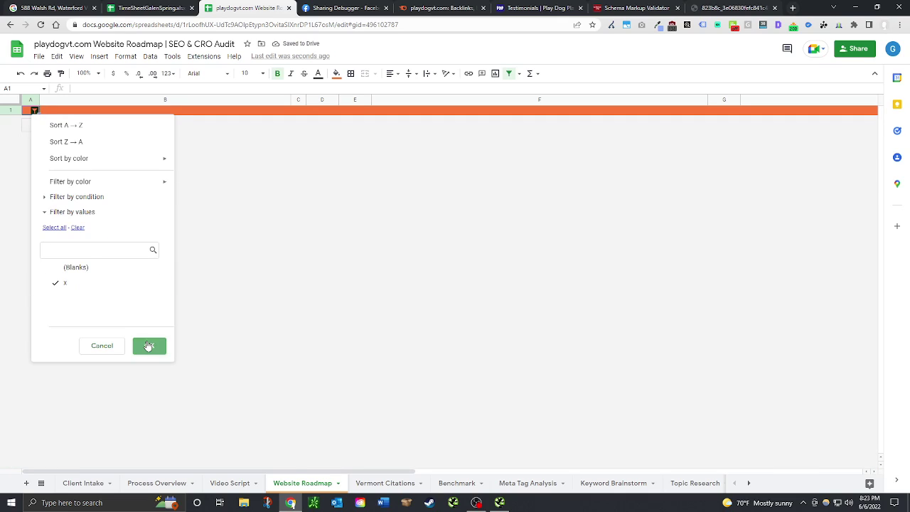
pyautogui.click(148, 345)
pyautogui.scroll(-15, 129, 318)
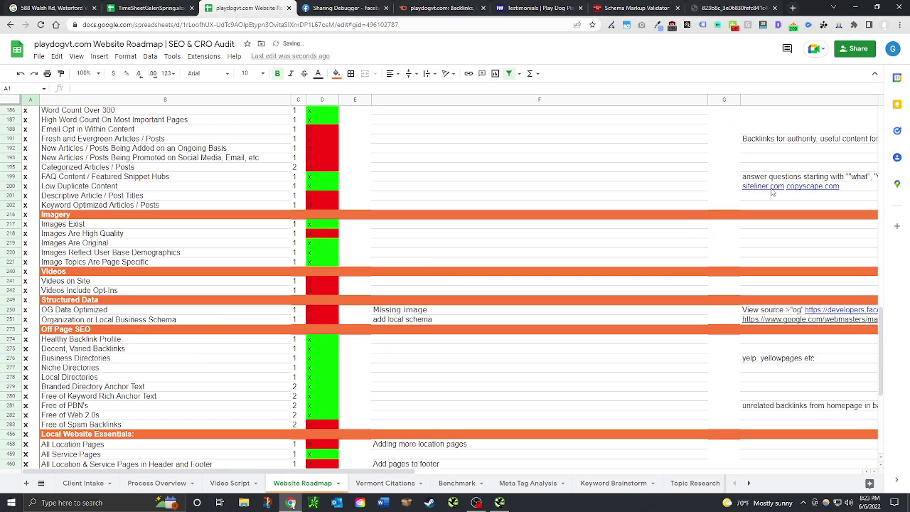
pyautogui.scroll(-3, 879, 320)
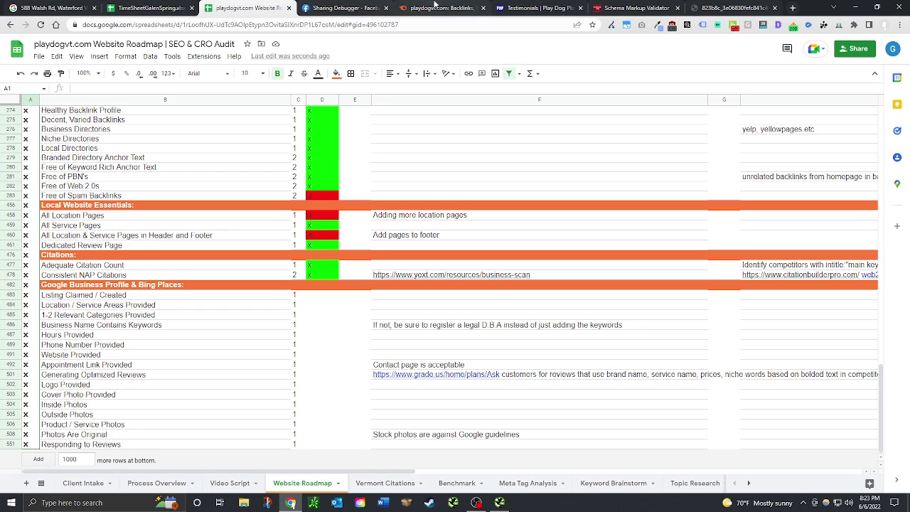
# Step: Replace the Semrush backlinks page with a Google search for play dog play vt
pyautogui.click(458, 6)
pyautogui.click(420, 25)
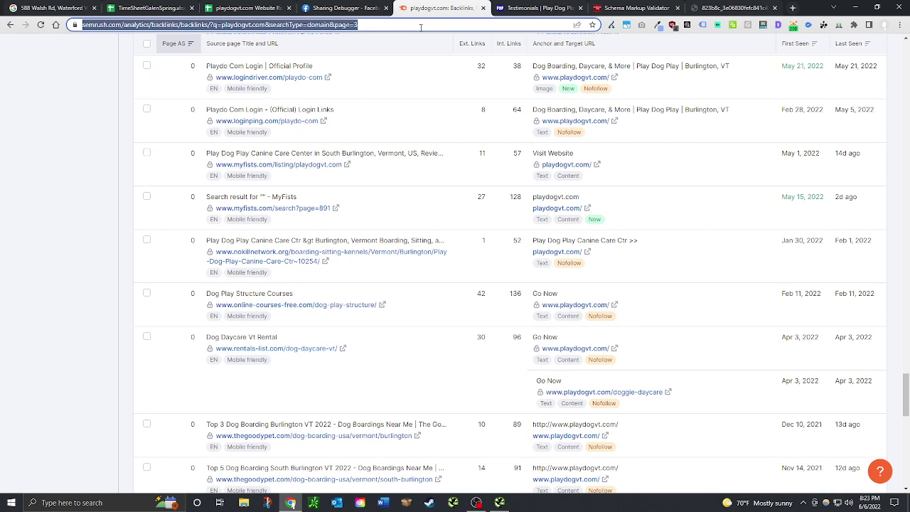
pyautogui.write('play')
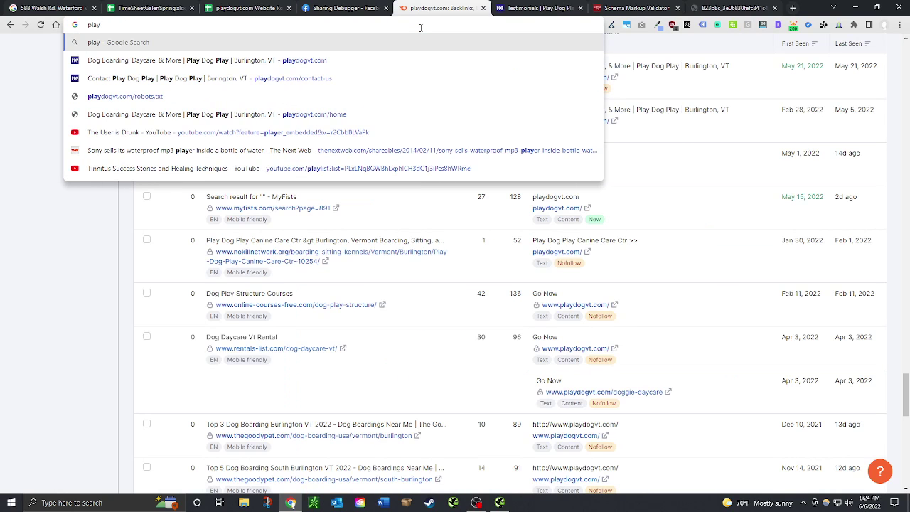
pyautogui.write(' dog play ve')
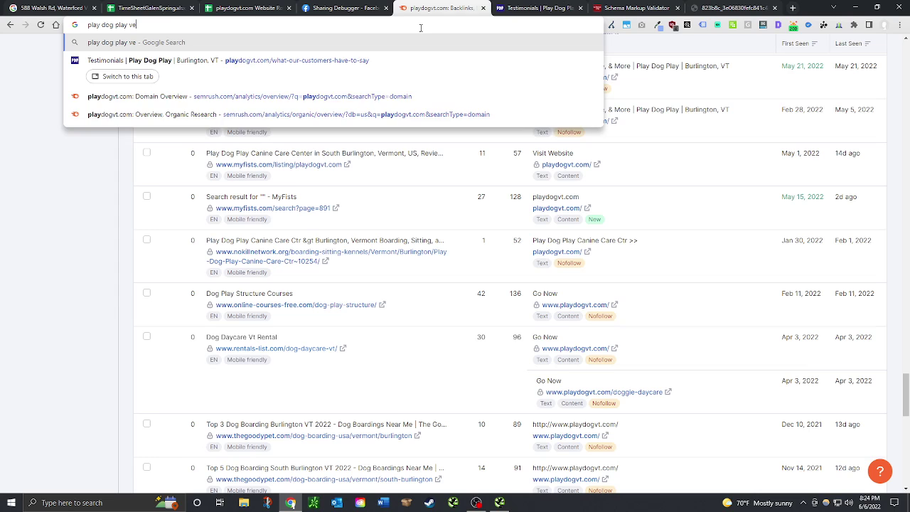
pyautogui.press('BackSpace')
pyautogui.write('t')
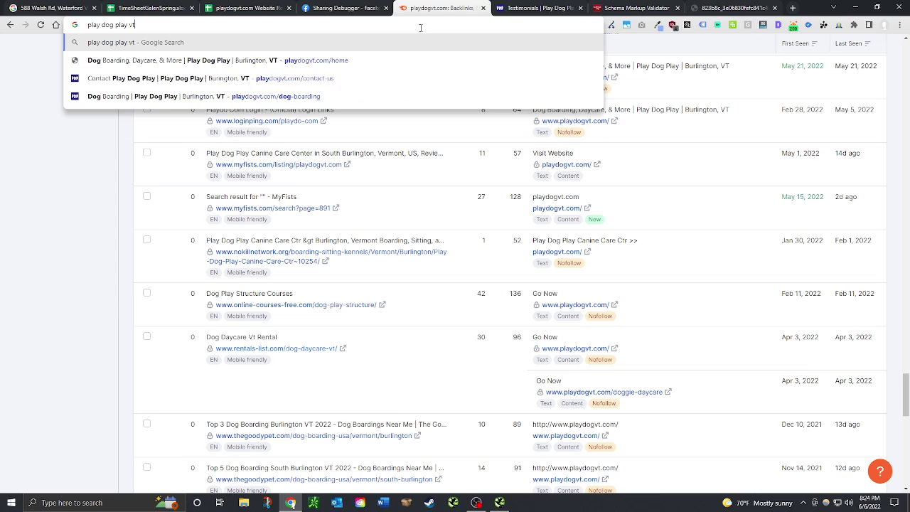
pyautogui.press('Return')
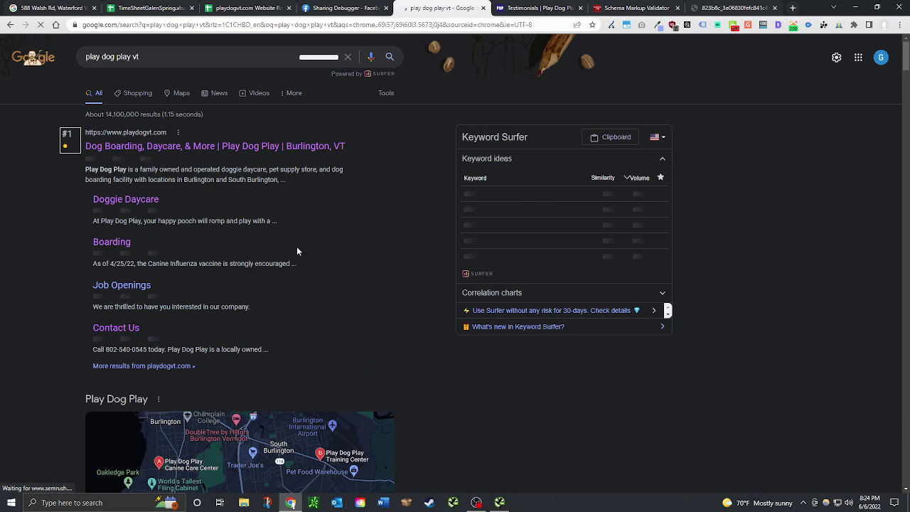
# Step: Open the websites linked from the Canine Care Center and Training Center listings in new tabs, check one, and return to the search results
pyautogui.scroll(-2, 299, 248)
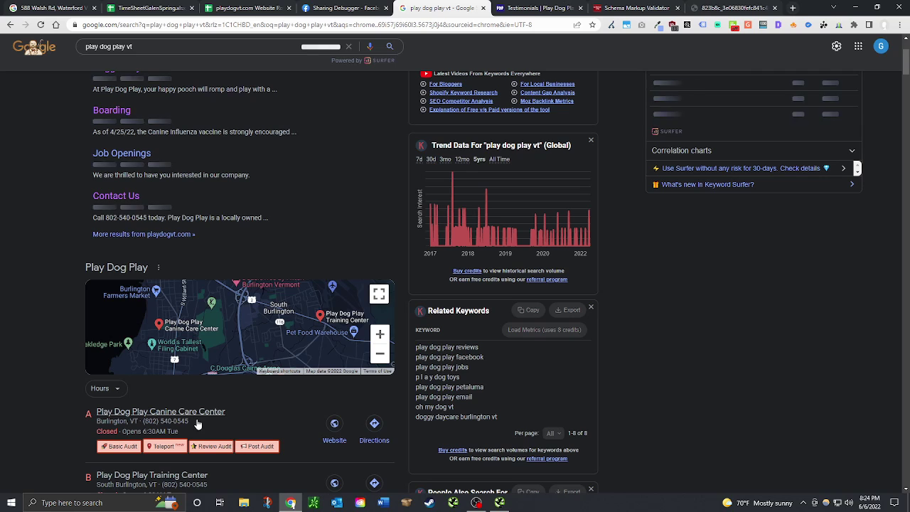
pyautogui.scroll(-1, 190, 418)
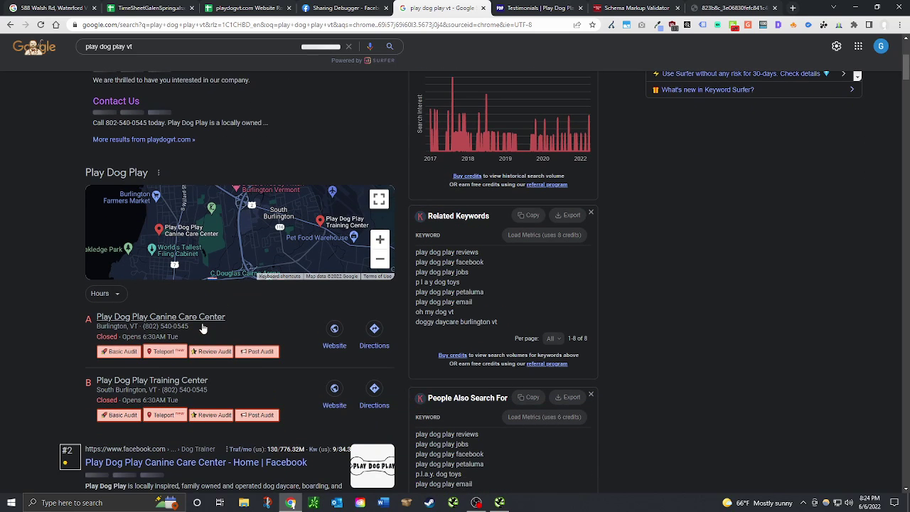
pyautogui.rightClick(333, 329)
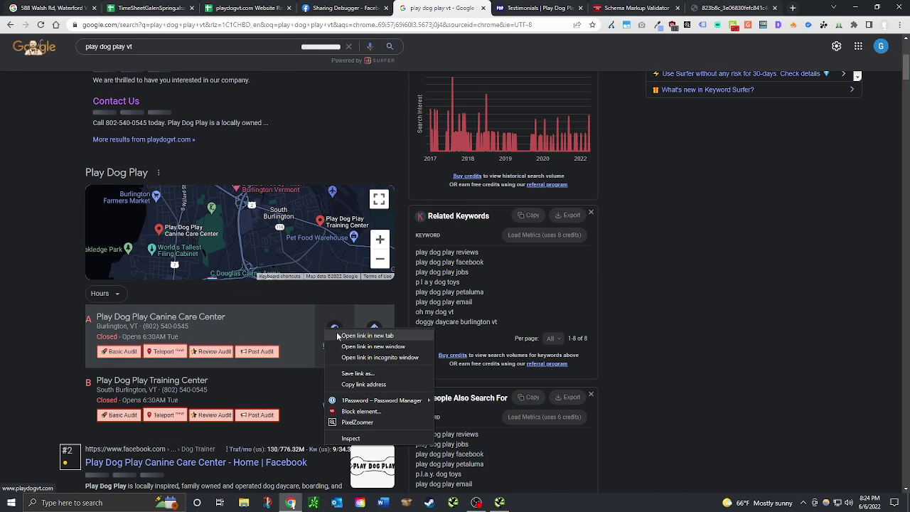
pyautogui.click(367, 336)
pyautogui.rightClick(329, 388)
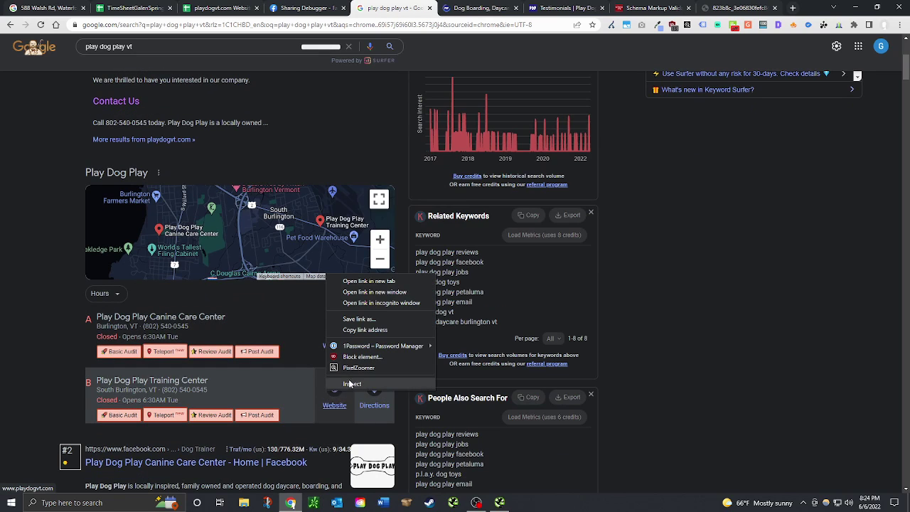
pyautogui.click(352, 282)
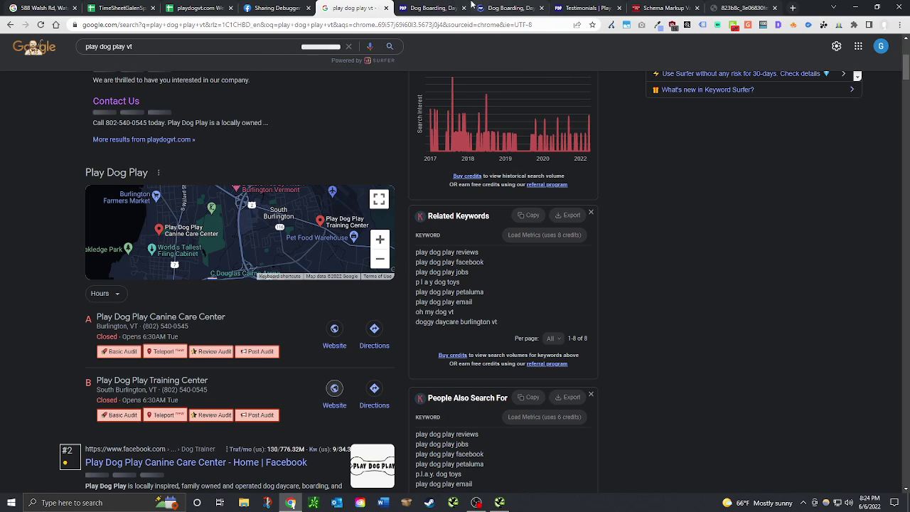
pyautogui.click(474, 7)
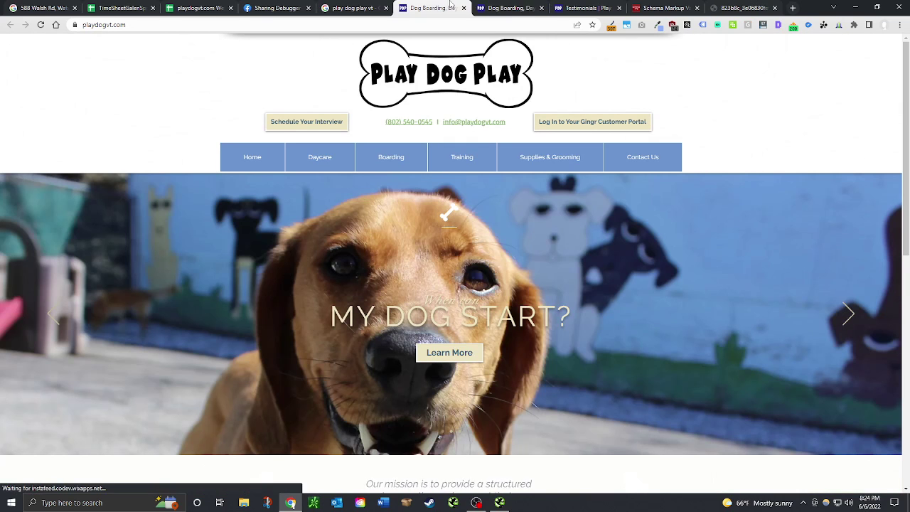
pyautogui.click(353, 8)
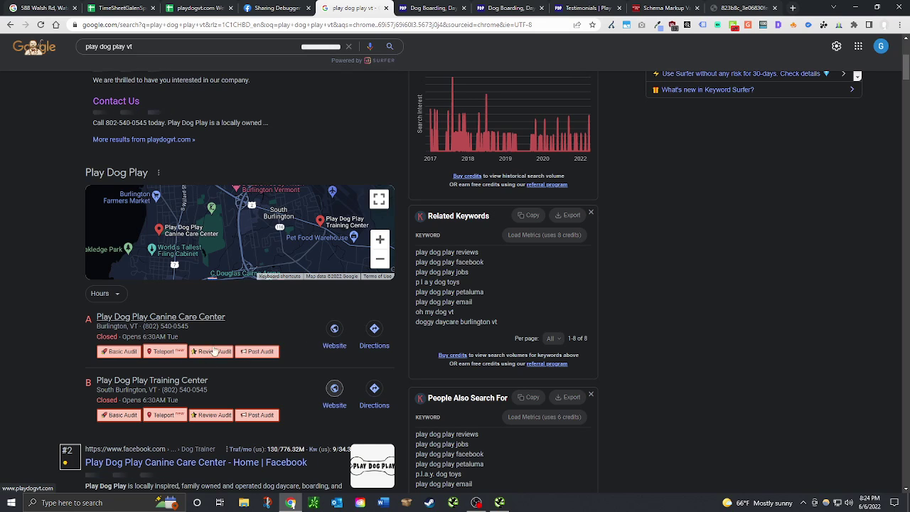
# Step: Show the search results in Google Maps, check both business locations, and inspect the Play Dog Play Canine Care Center listing
pyautogui.scroll(3, 179, 318)
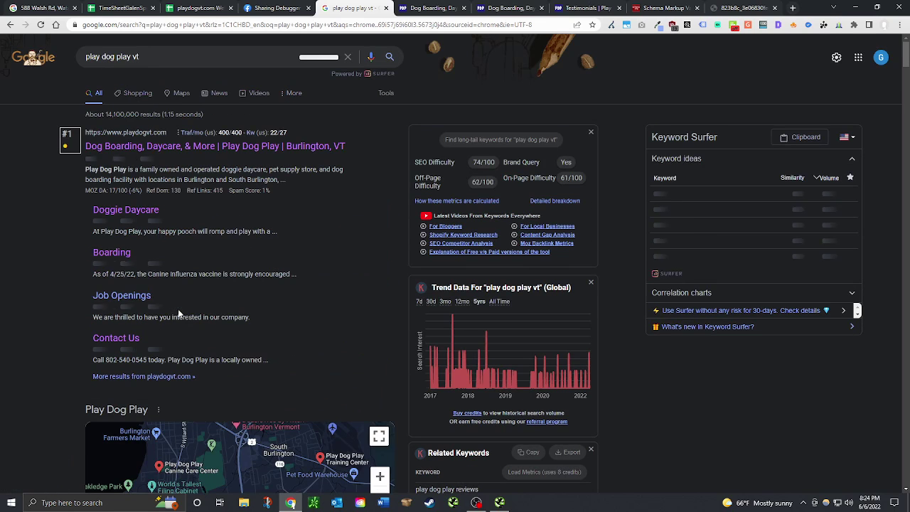
pyautogui.click(179, 92)
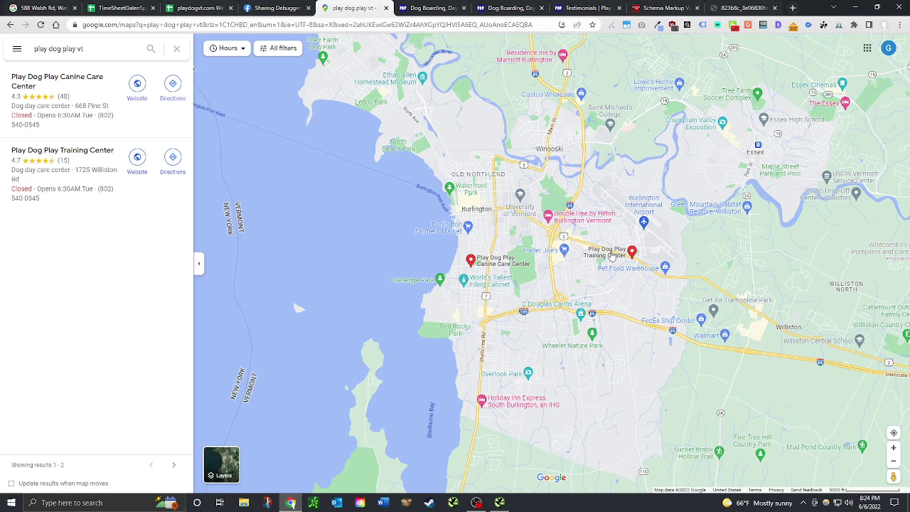
pyautogui.moveTo(488, 263)
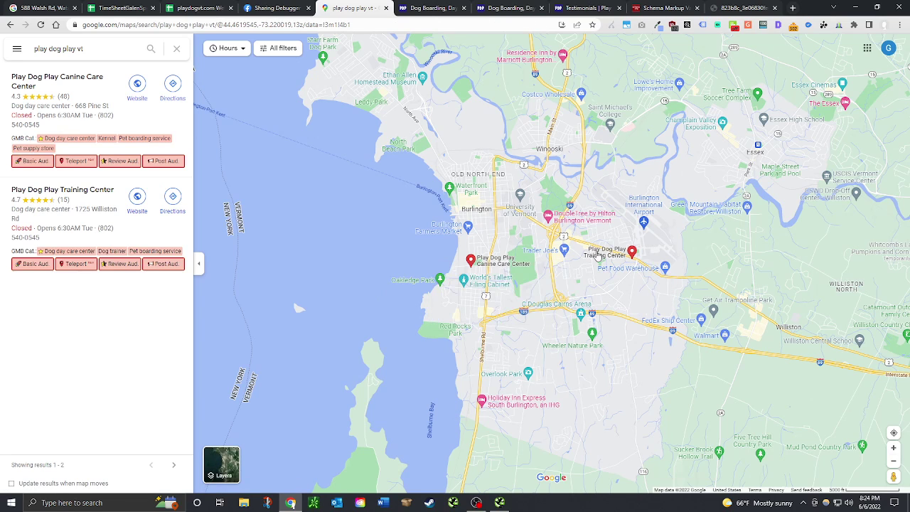
pyautogui.moveTo(611, 254)
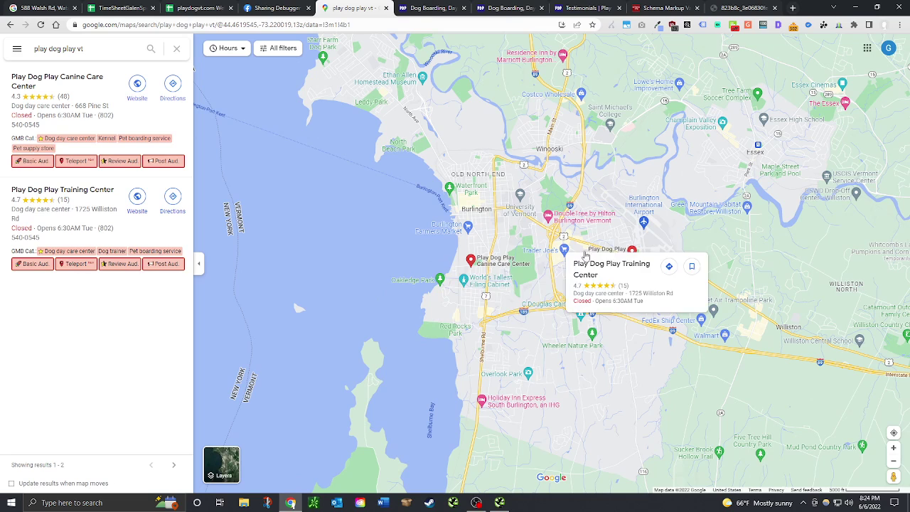
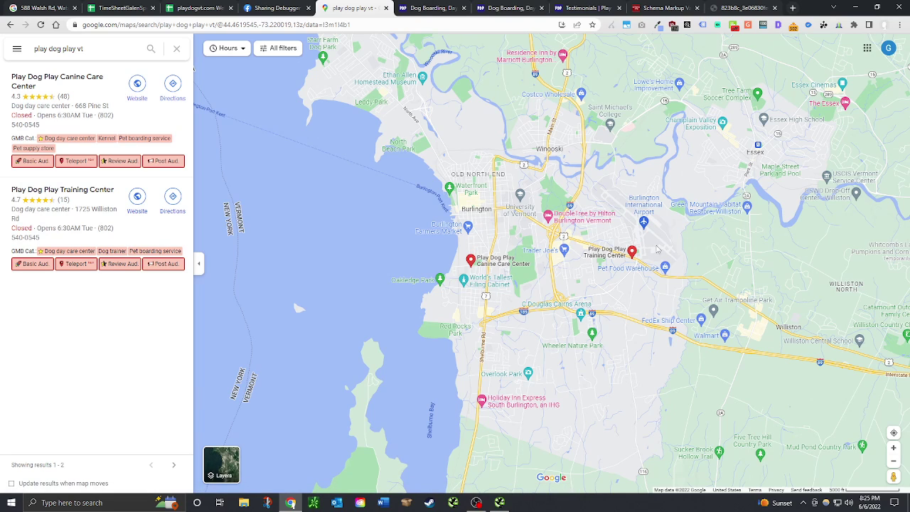
pyautogui.moveTo(635, 257)
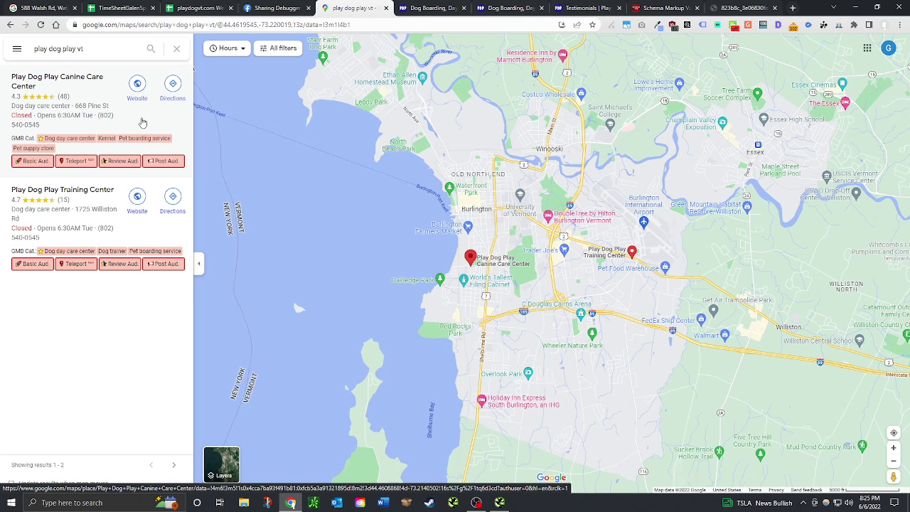
pyautogui.click(98, 92)
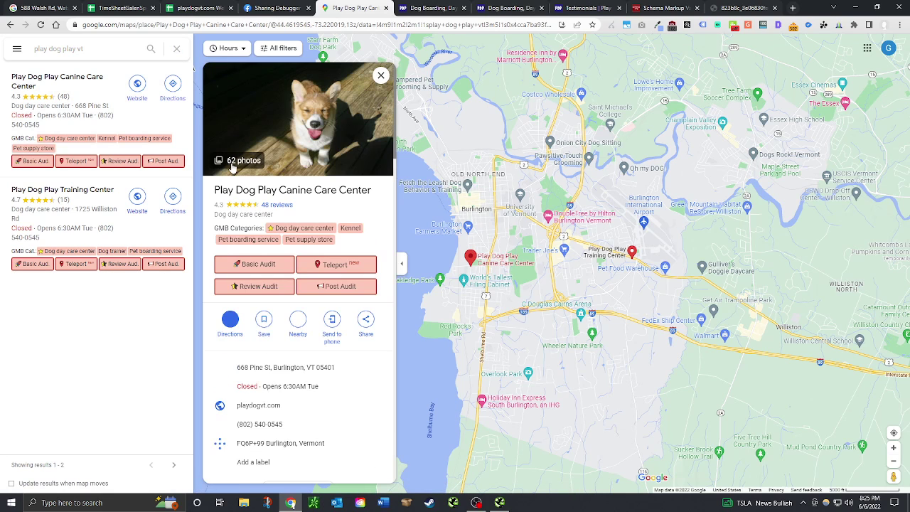
pyautogui.scroll(-2, 249, 271)
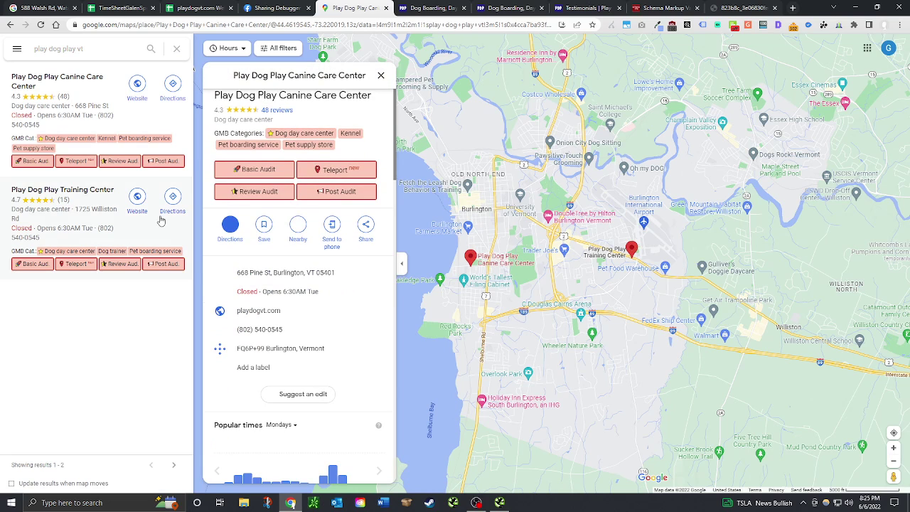
# Step: Open the Play Dog Play Training Center listing and review its weekly hours, website and phone details
pyautogui.click(105, 225)
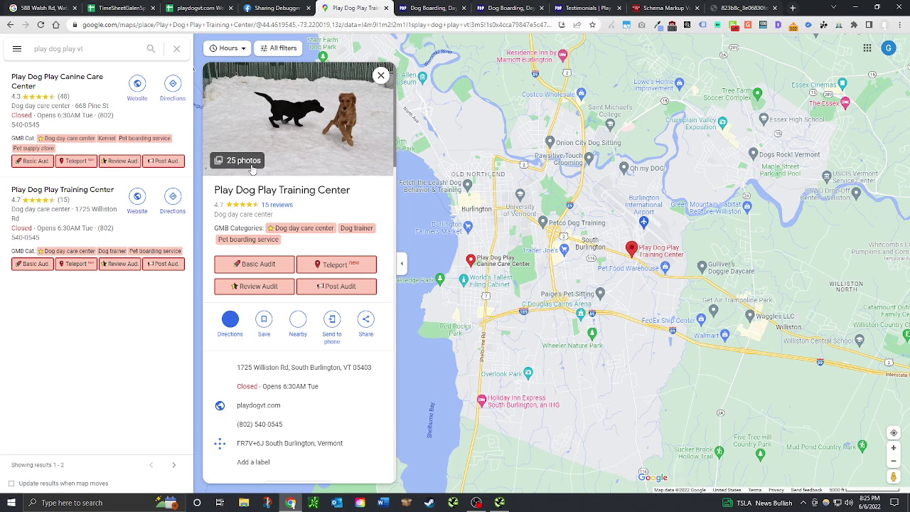
pyautogui.scroll(-1, 267, 213)
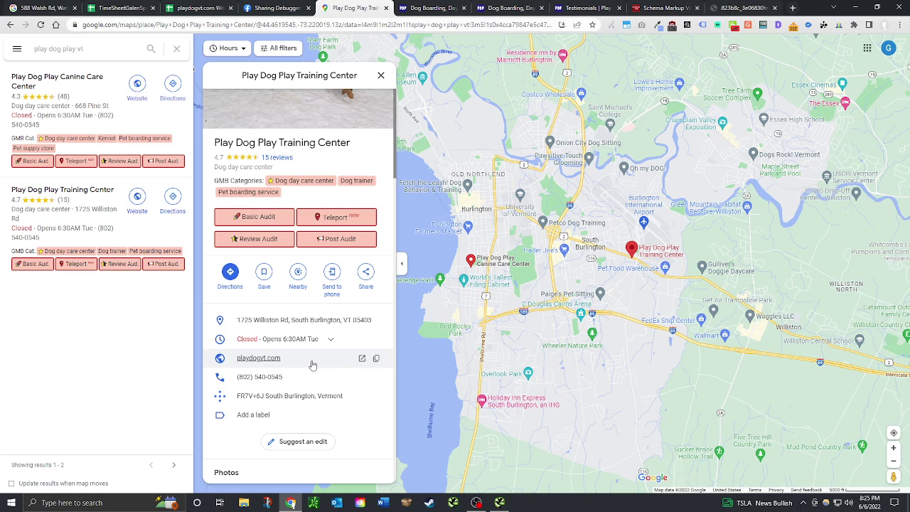
pyautogui.click(329, 343)
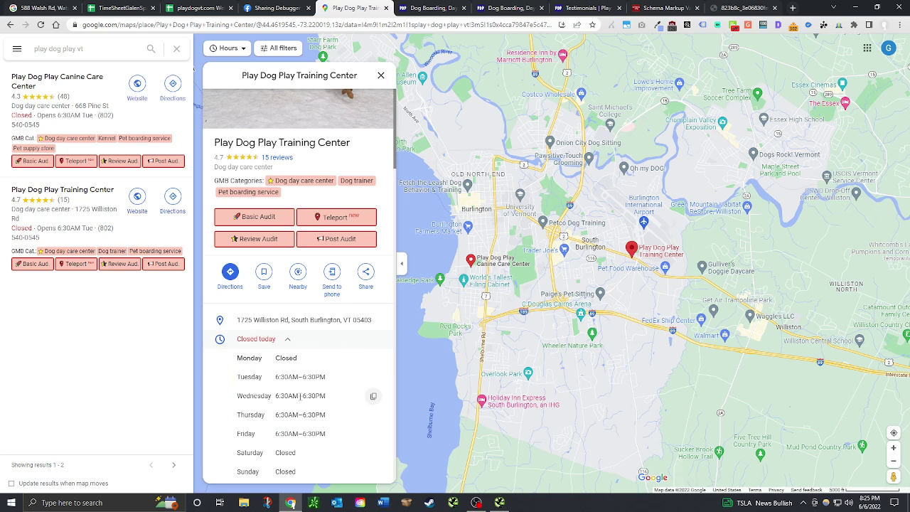
pyautogui.scroll(-1, 288, 344)
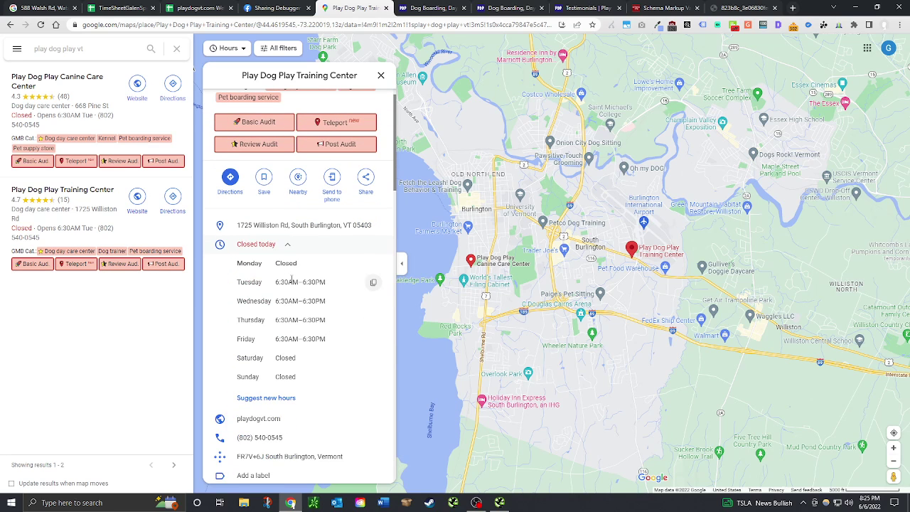
pyautogui.click(293, 246)
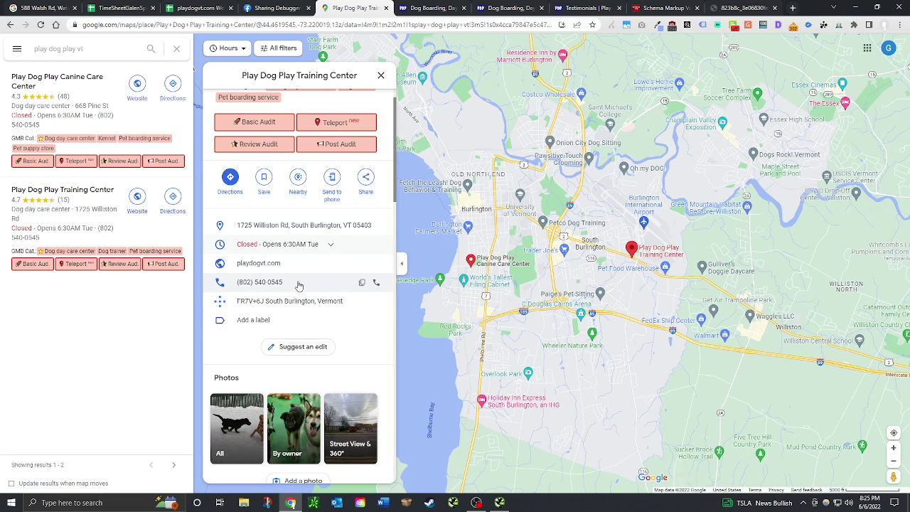
# Step: Alternate between the Canine Care Center and Training Center listings to compare their business details, ending on the Canine Care Center
pyautogui.click(118, 108)
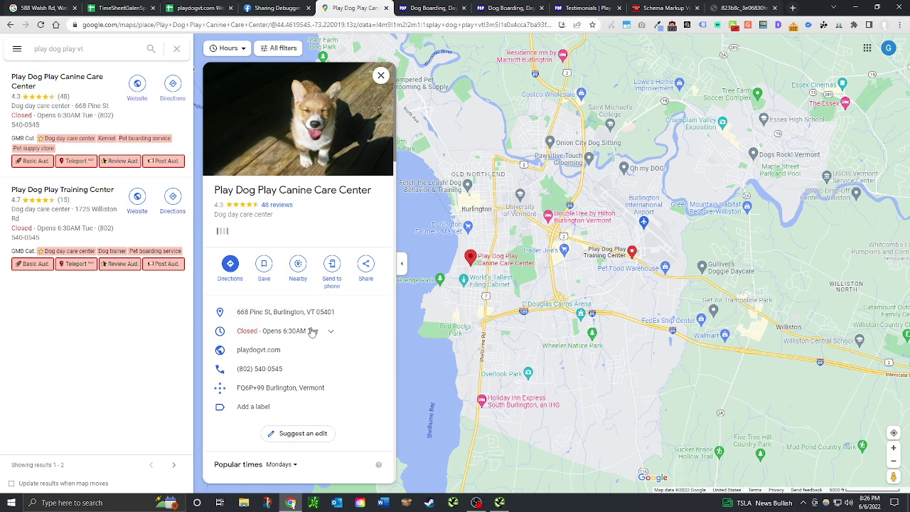
pyautogui.click(102, 202)
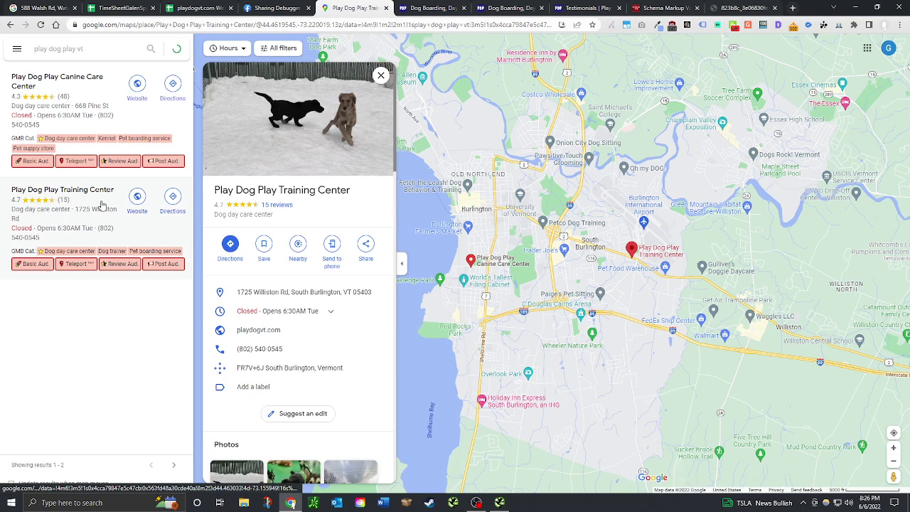
pyautogui.click(92, 98)
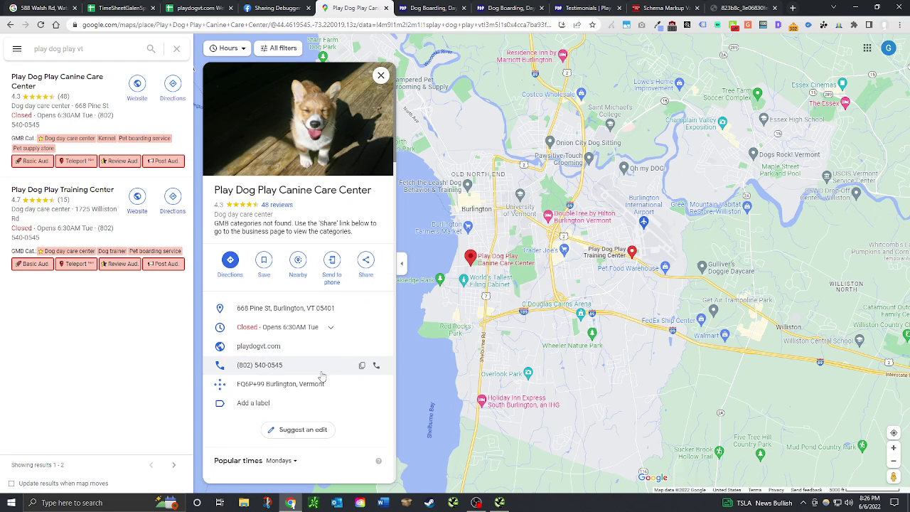
# Step: Examine the Canine Care Center listing's popular times, photos, review summary and individual customer reviews
pyautogui.scroll(-1, 320, 429)
pyautogui.scroll(-5, 320, 429)
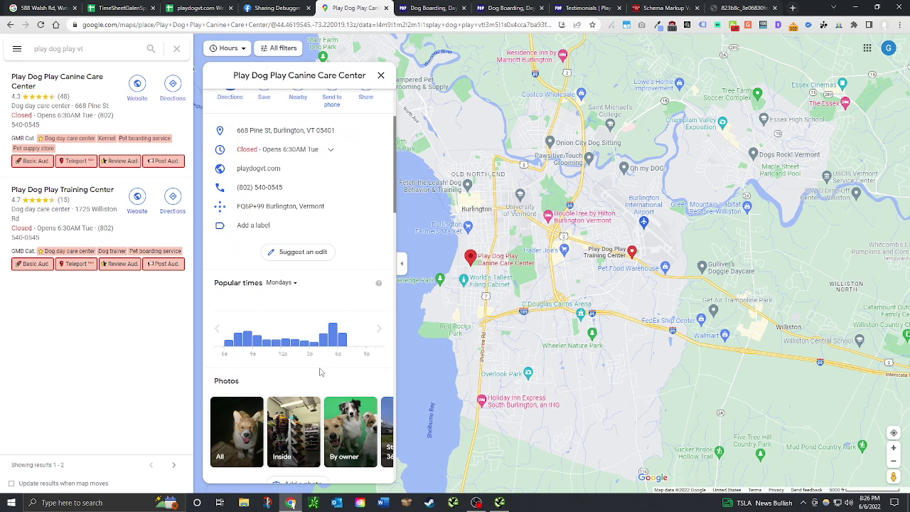
pyautogui.scroll(-6, 309, 383)
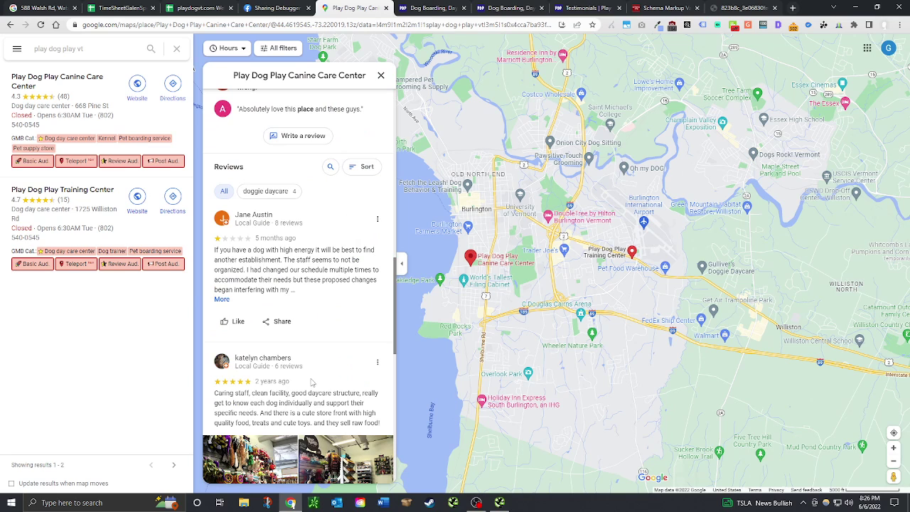
pyautogui.scroll(-1, 311, 384)
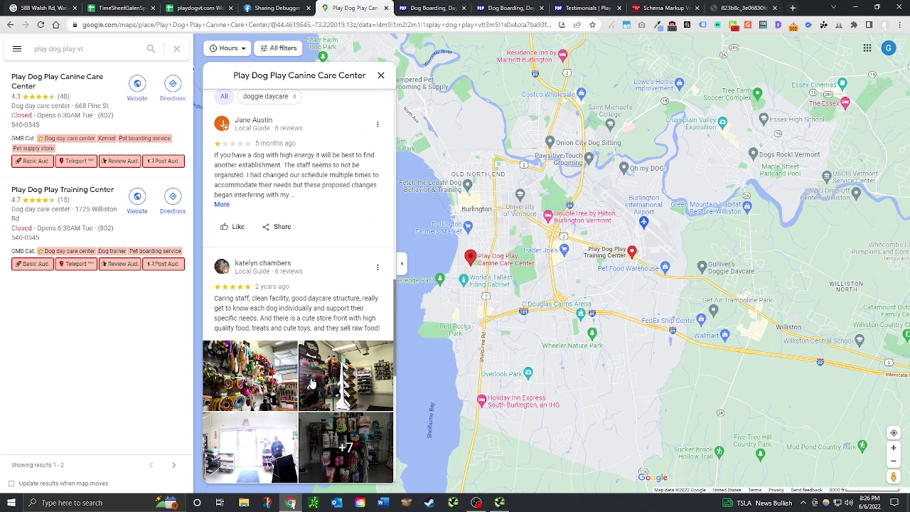
pyautogui.scroll(2, 311, 383)
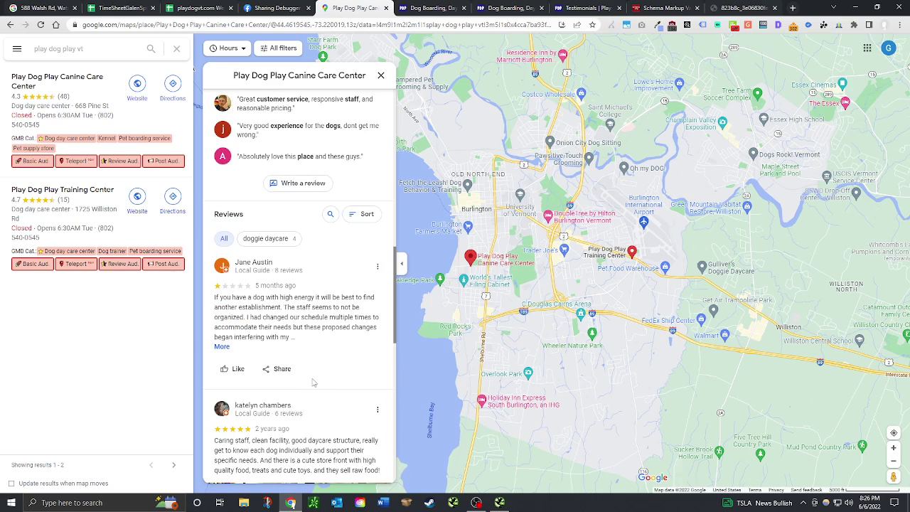
pyautogui.scroll(-6, 312, 383)
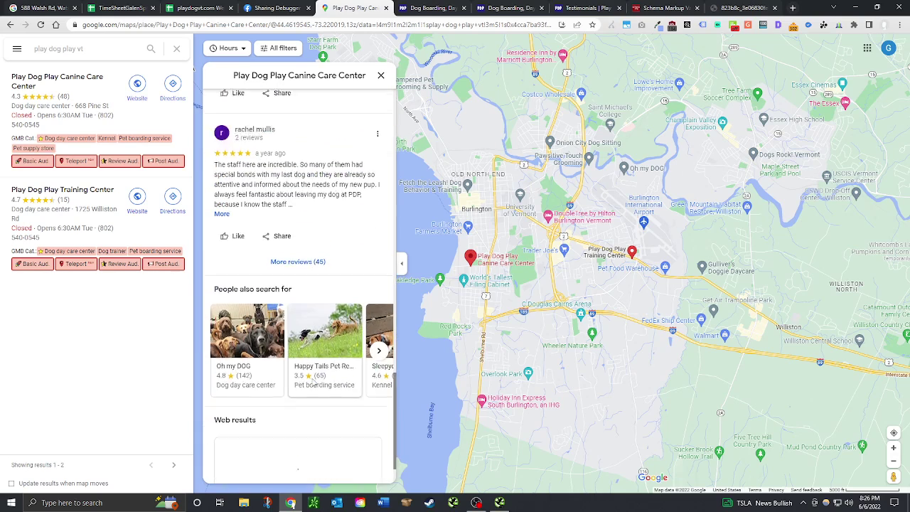
pyautogui.scroll(-1, 313, 382)
pyautogui.scroll(6, 311, 380)
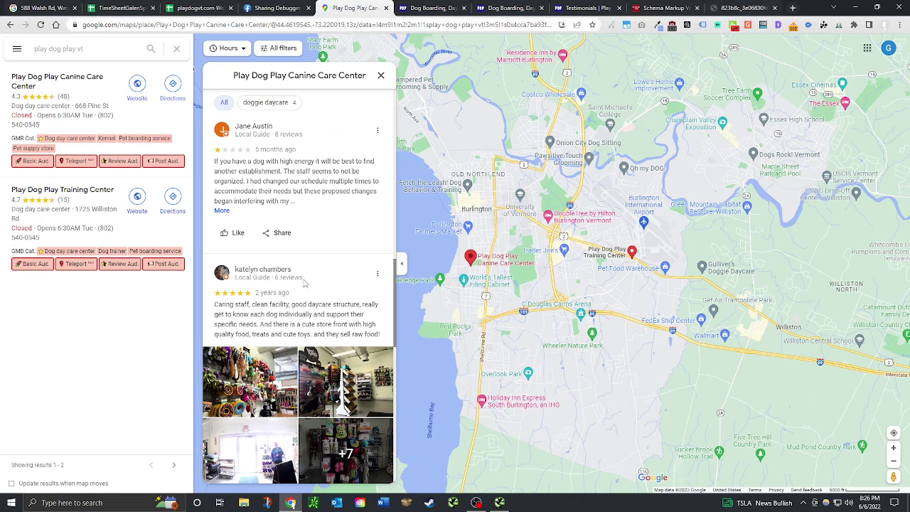
pyautogui.scroll(2, 316, 300)
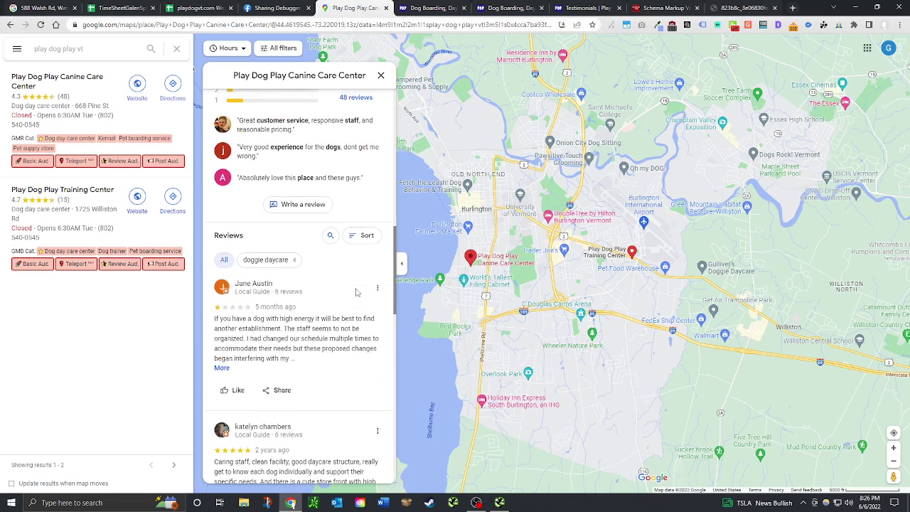
pyautogui.scroll(3, 354, 299)
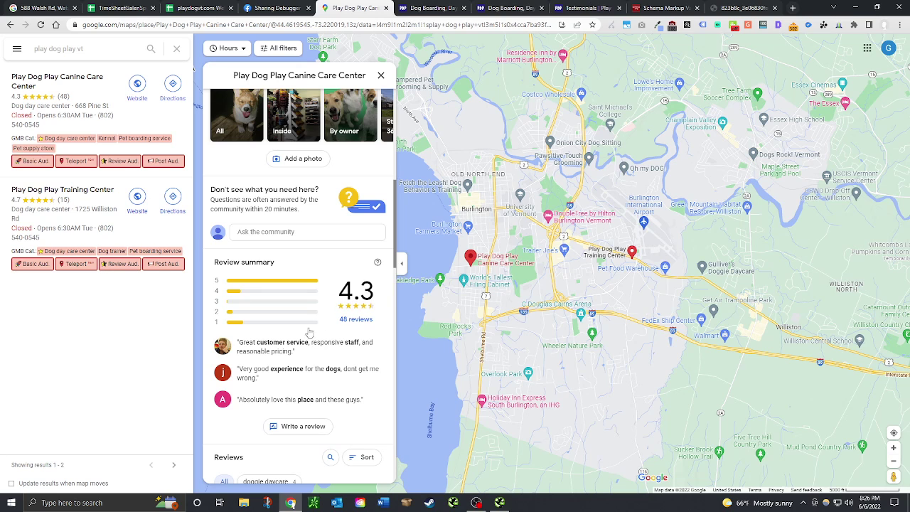
pyautogui.scroll(-3, 313, 327)
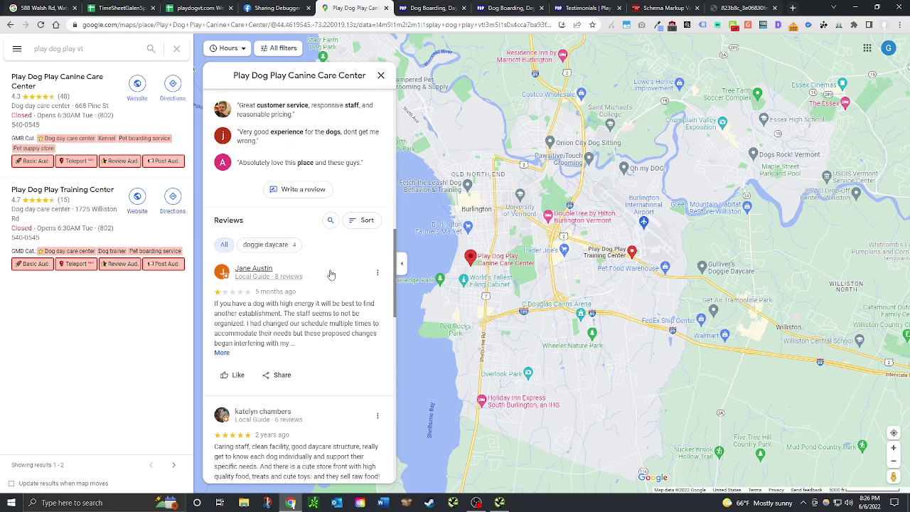
pyautogui.scroll(-3, 288, 359)
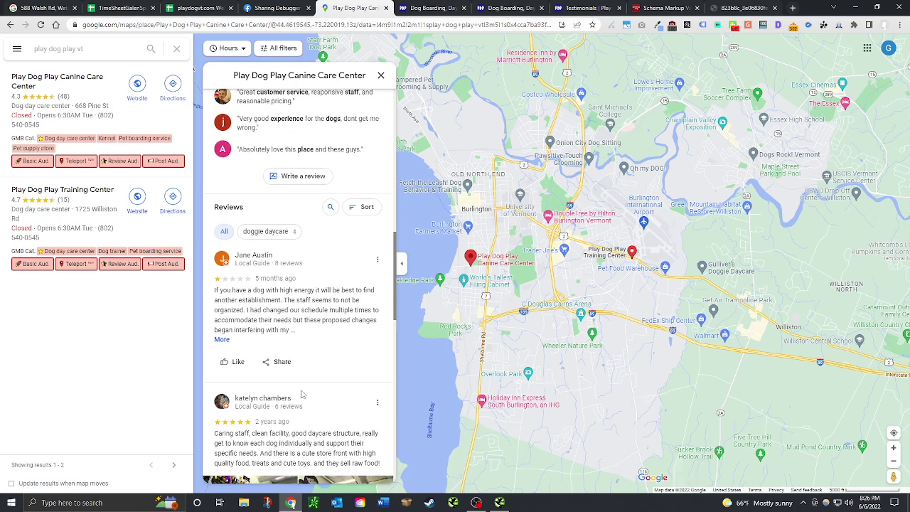
pyautogui.scroll(2, 311, 308)
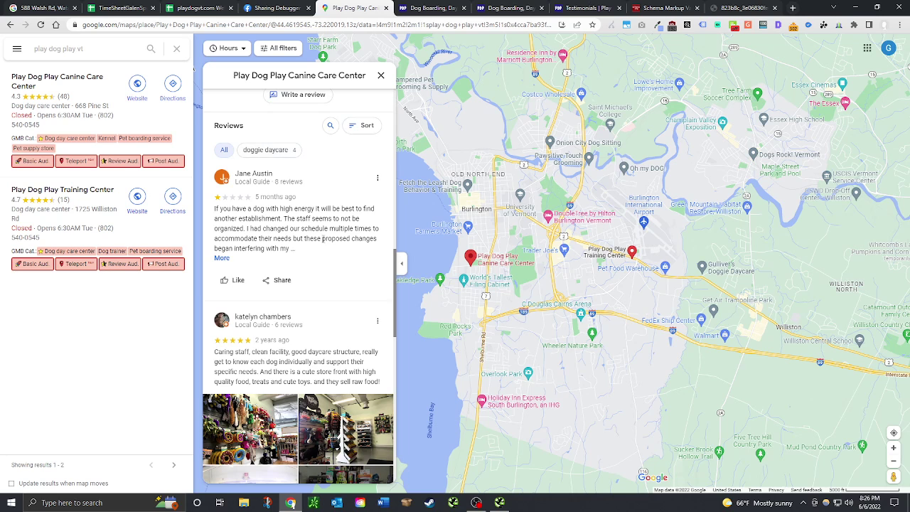
pyautogui.scroll(2, 308, 290)
pyautogui.scroll(1, 307, 290)
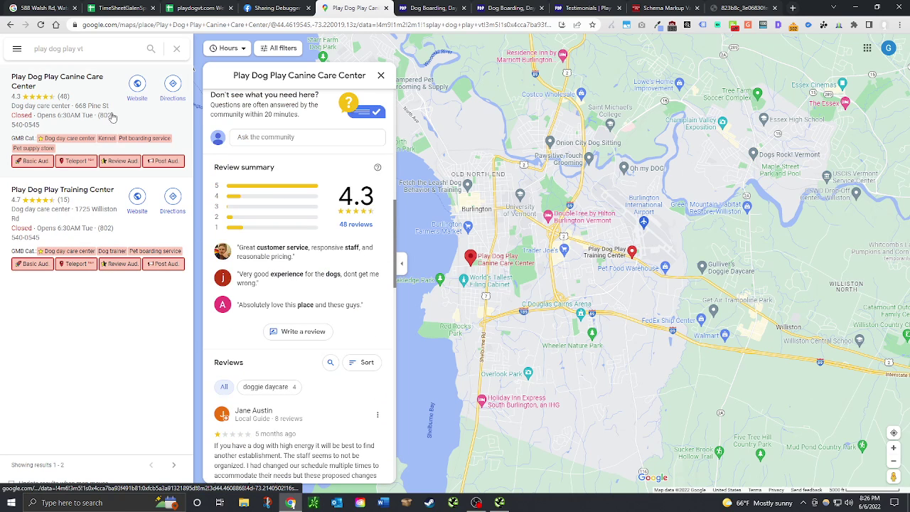
# Step: Open the Play Dog Play Training Center listing and read through its review summary, customer reviews and web results
pyautogui.click(111, 189)
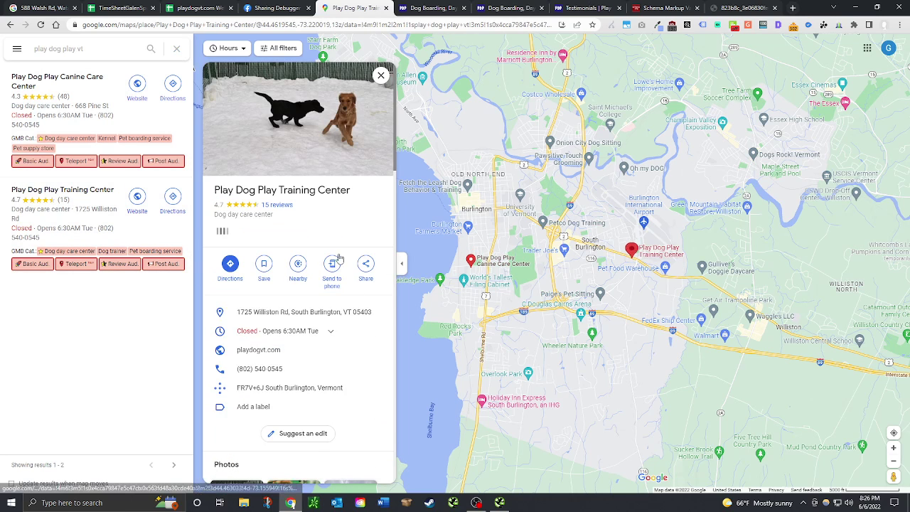
pyautogui.scroll(-5, 331, 299)
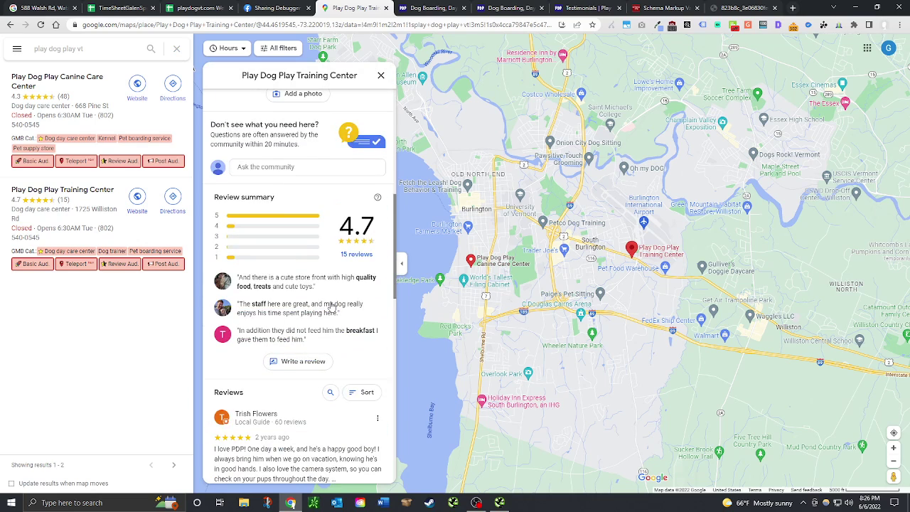
pyautogui.scroll(-3, 332, 306)
pyautogui.scroll(-3, 332, 306)
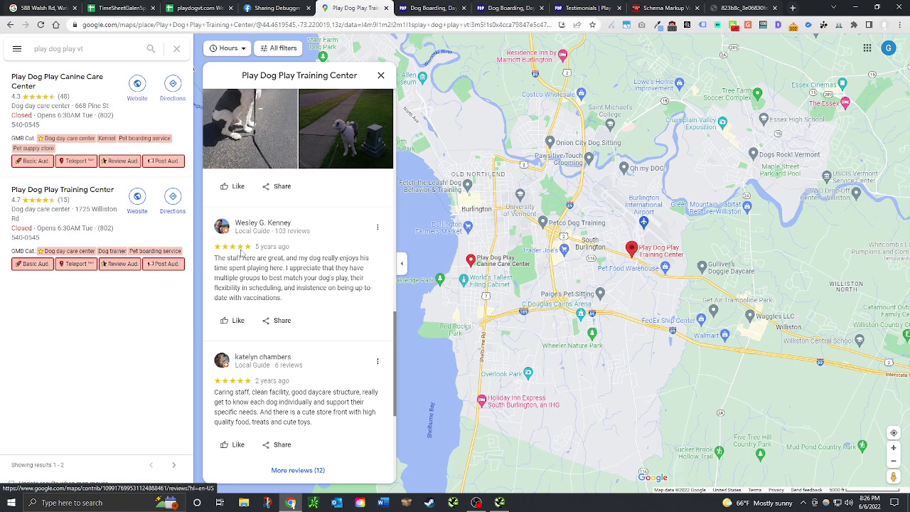
pyautogui.scroll(-3, 286, 336)
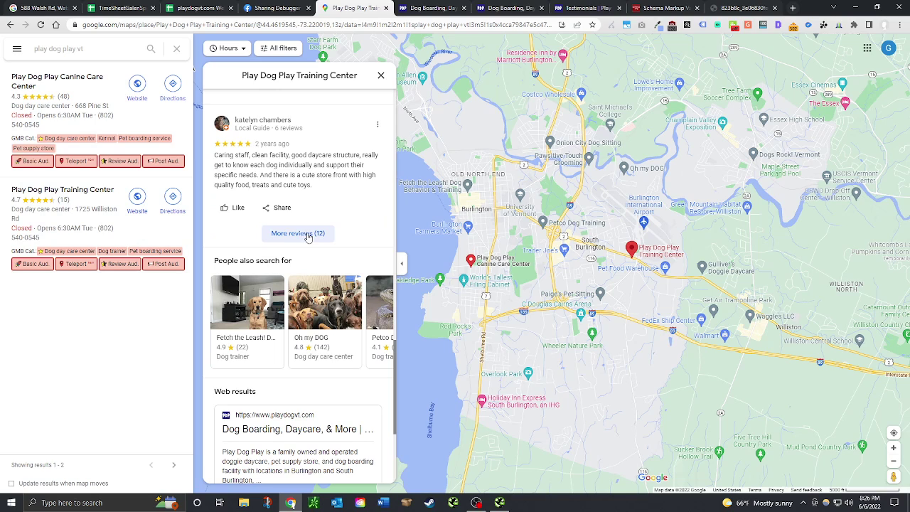
pyautogui.scroll(-3, 335, 301)
pyautogui.scroll(5, 337, 306)
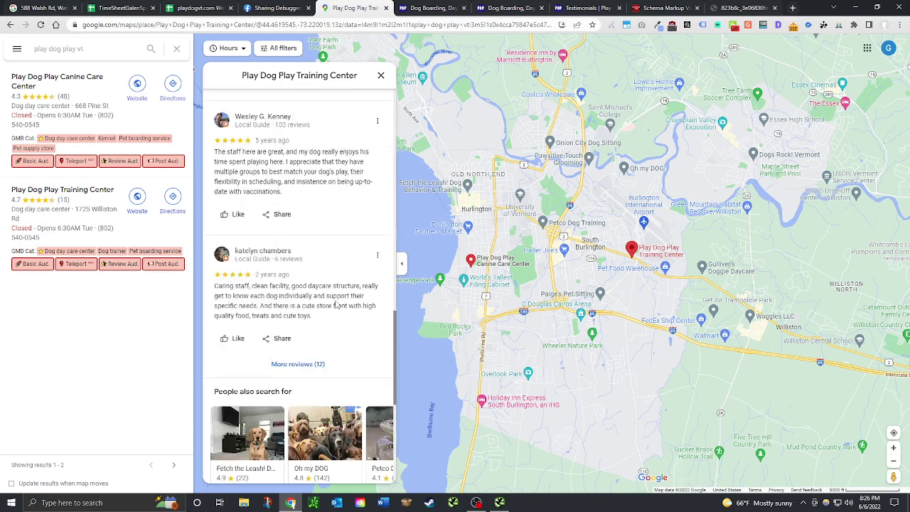
pyautogui.scroll(8, 337, 306)
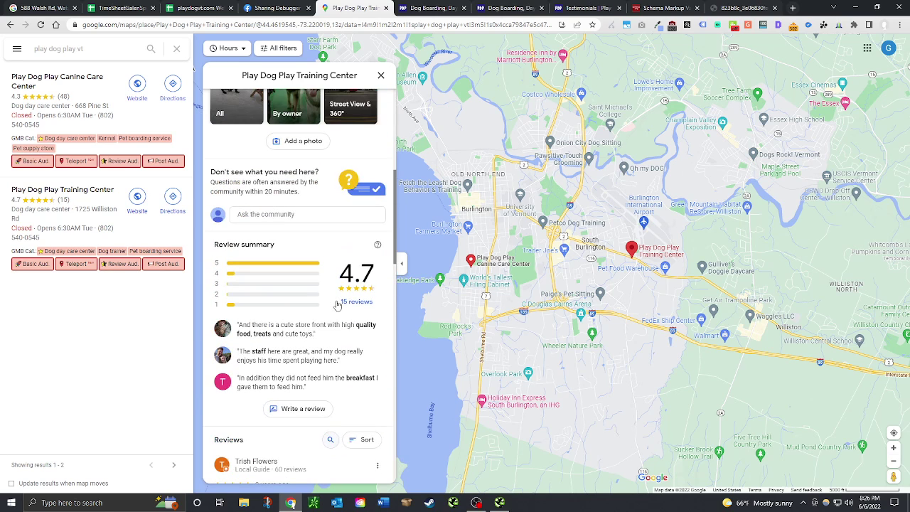
# Step: Return to the website roadmap and mark Listing Claimed / Created, Location / Service Areas Provided and 1-2 Relevant Categories Provided with x
pyautogui.hotkey('ctrl', 'shift', 'Tab')
pyautogui.hotkey('ctrl', 'shift', 'Tab')
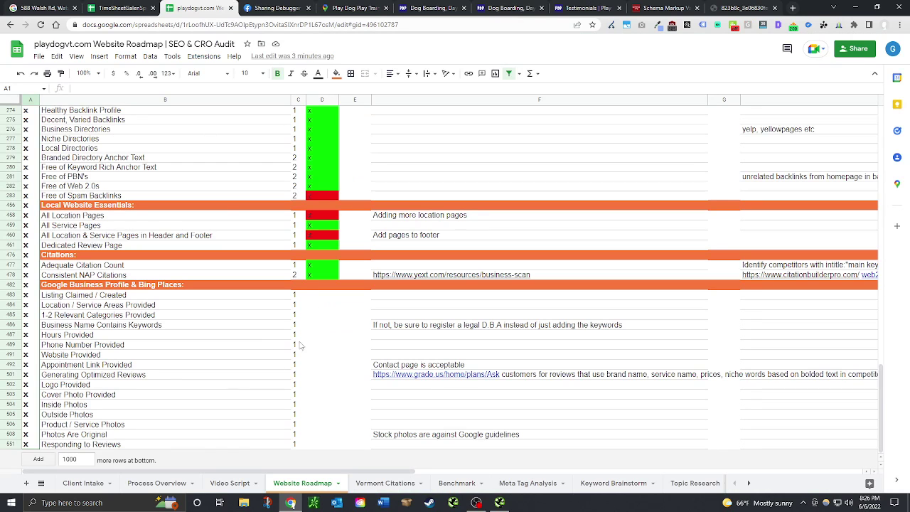
pyautogui.click(322, 297)
pyautogui.write('x')
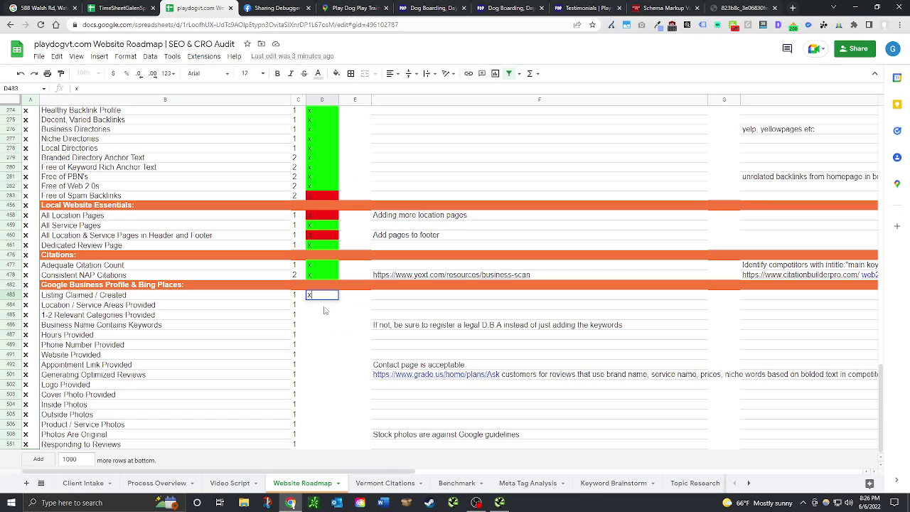
pyautogui.press('Return')
pyautogui.write('x')
pyautogui.press('Return')
pyautogui.write('x')
pyautogui.press('Return')
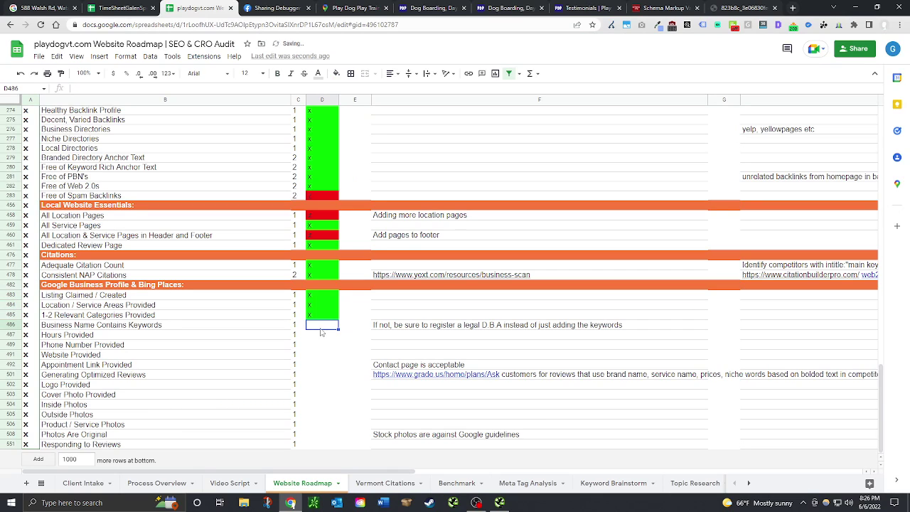
# Step: Mark Business Name Contains Keywords, Hours Provided, Phone Number Provided and Website Provided with x
pyautogui.write('x')
pyautogui.press('Return')
pyautogui.write('x')
pyautogui.press('Return')
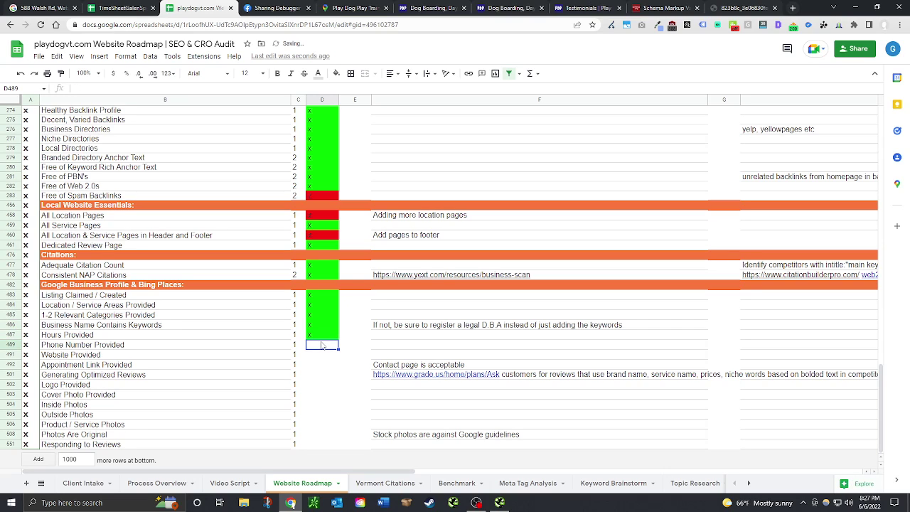
pyautogui.write('x')
pyautogui.press('Return')
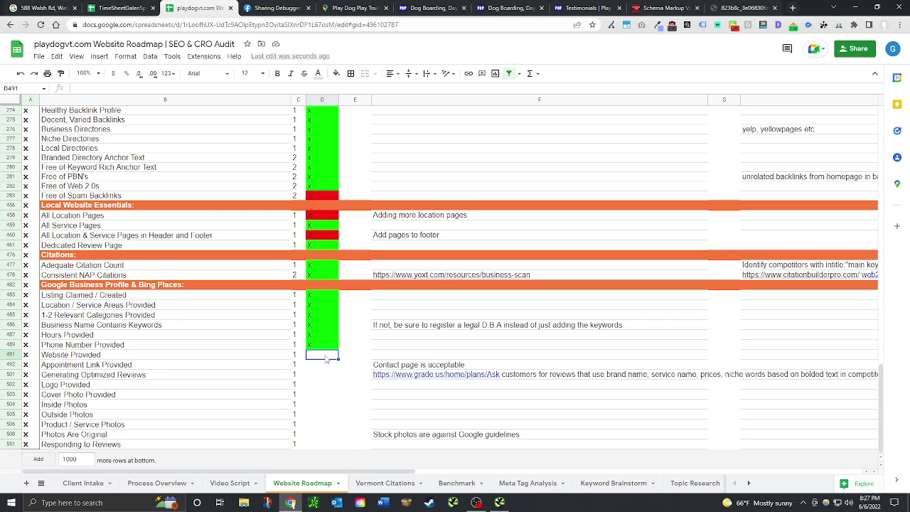
pyautogui.write('x')
pyautogui.press('Return')
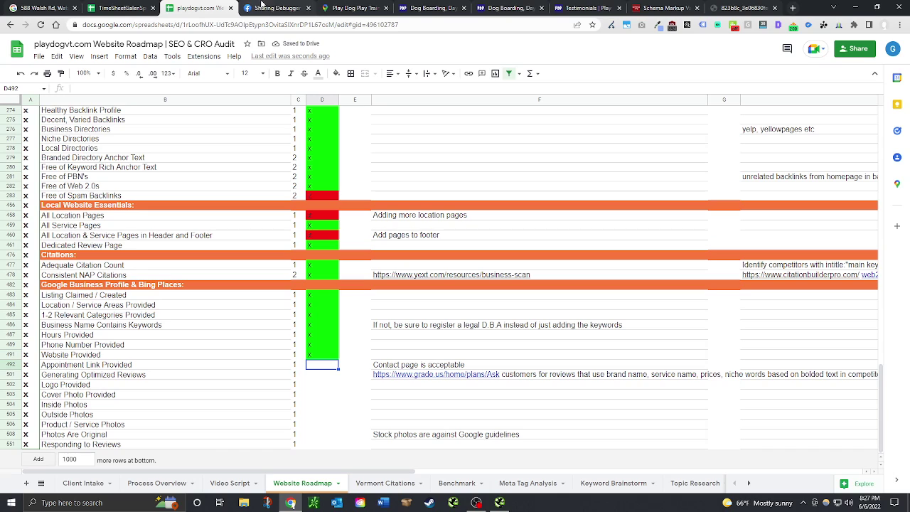
# Step: Close the Sharing Debugger page and return to the Training Center listing in Google Maps
pyautogui.click(288, 8)
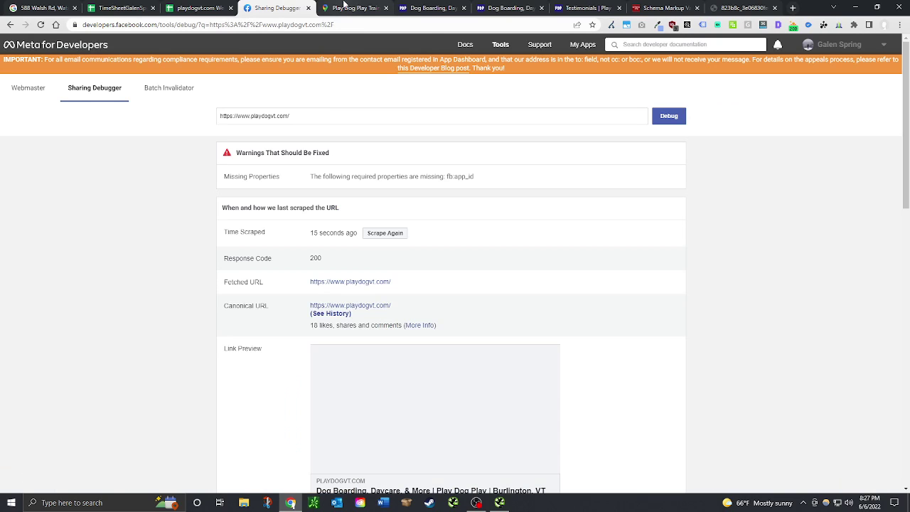
pyautogui.click(219, 6)
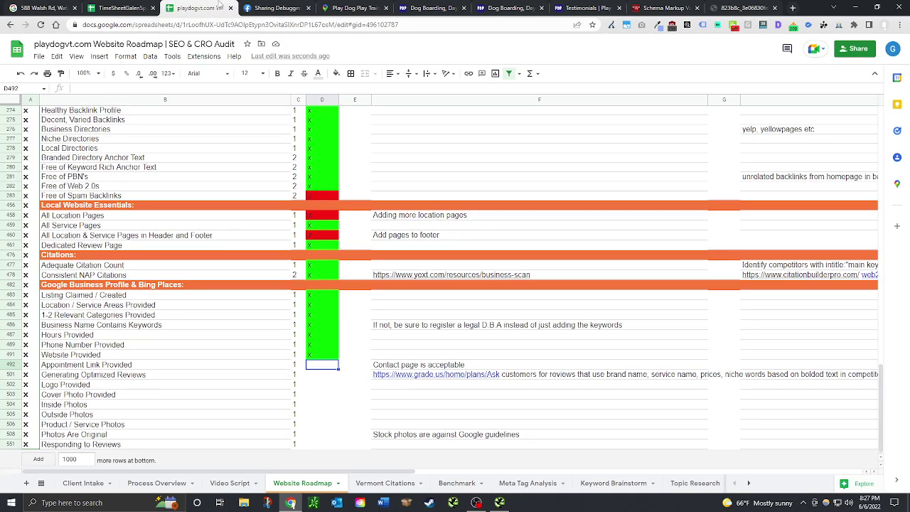
pyautogui.click(119, 6)
pyautogui.click(206, 5)
pyautogui.click(303, 8)
pyautogui.click(308, 9)
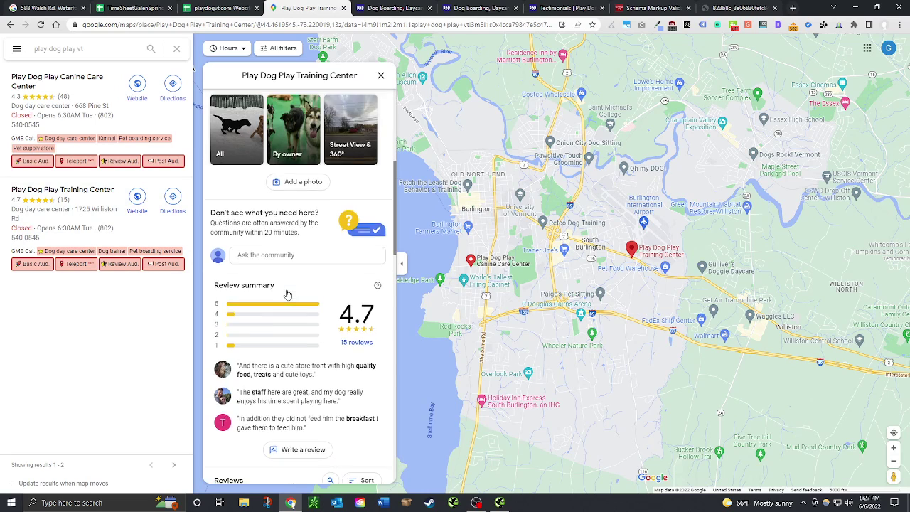
# Step: Check the contact details of the Training Center and Canine Care Center listings for an appointment link
pyautogui.scroll(5, 284, 295)
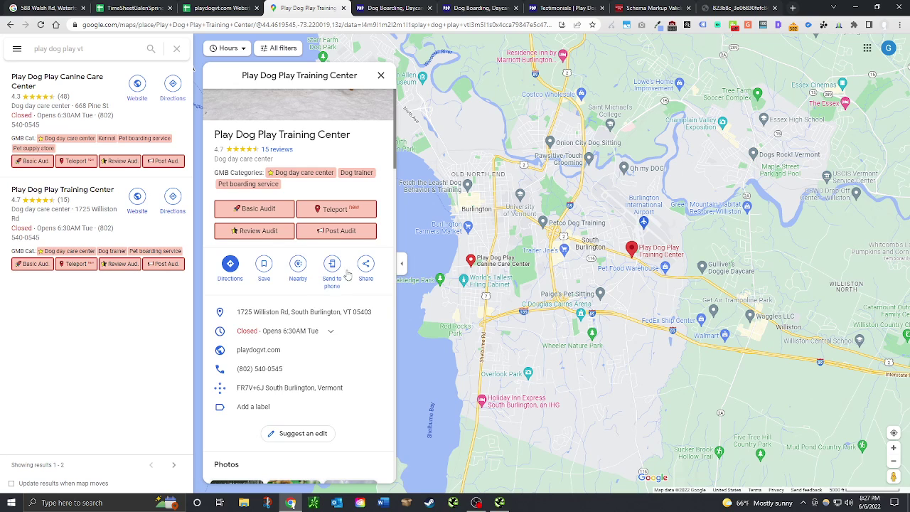
pyautogui.scroll(2, 320, 277)
pyautogui.click(112, 120)
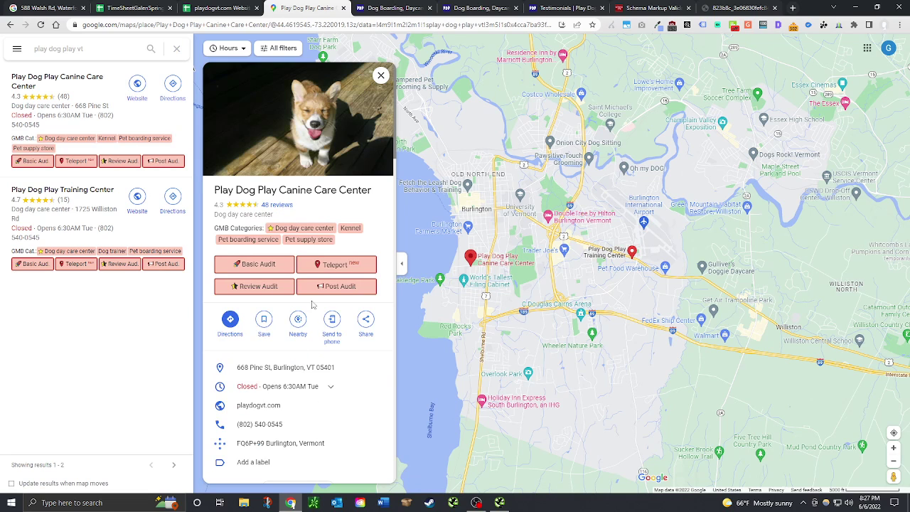
pyautogui.scroll(-3, 281, 366)
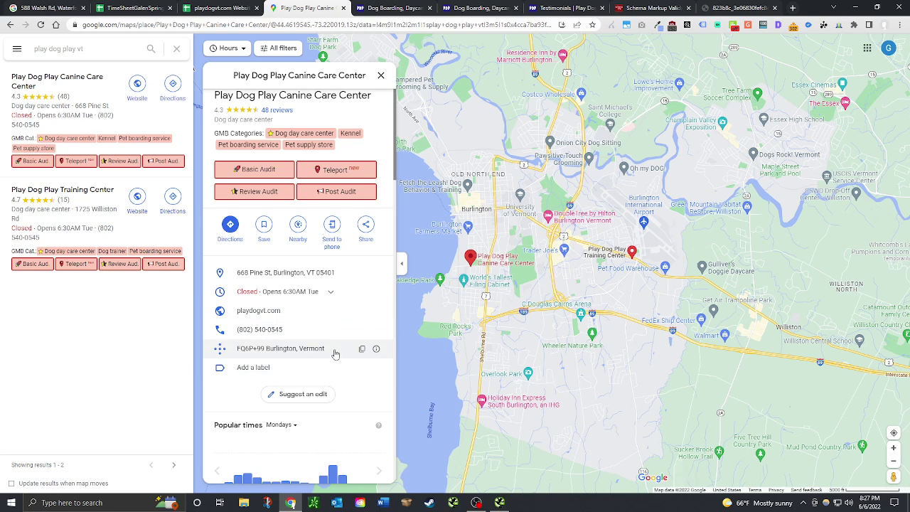
pyautogui.scroll(-2, 290, 338)
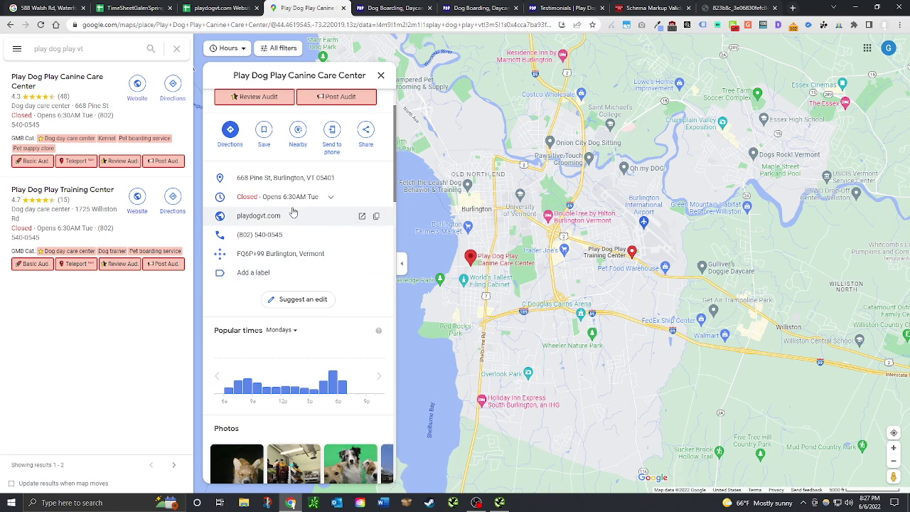
# Step: Check the Schedule Your Interview link on the playdogvt.com homepage, and return to the website roadmap spreadsheet
pyautogui.click(552, 7)
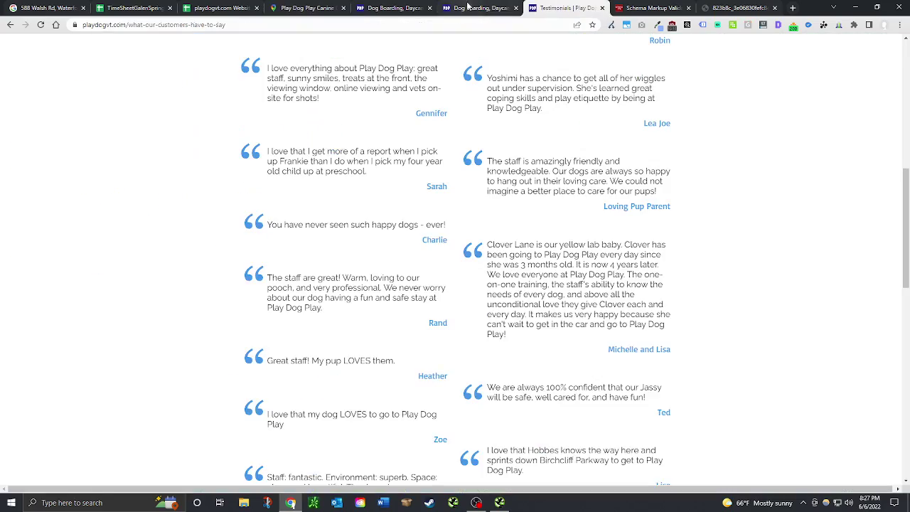
pyautogui.click(475, 8)
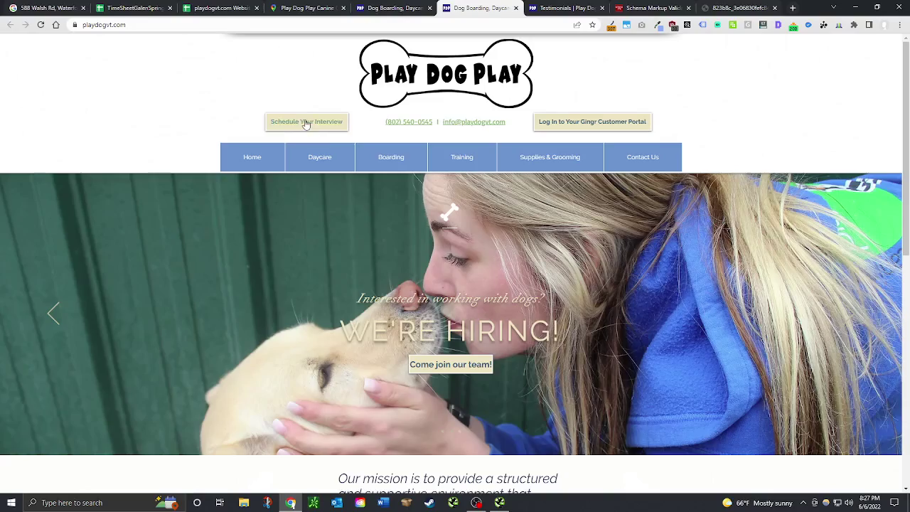
pyautogui.click(307, 130)
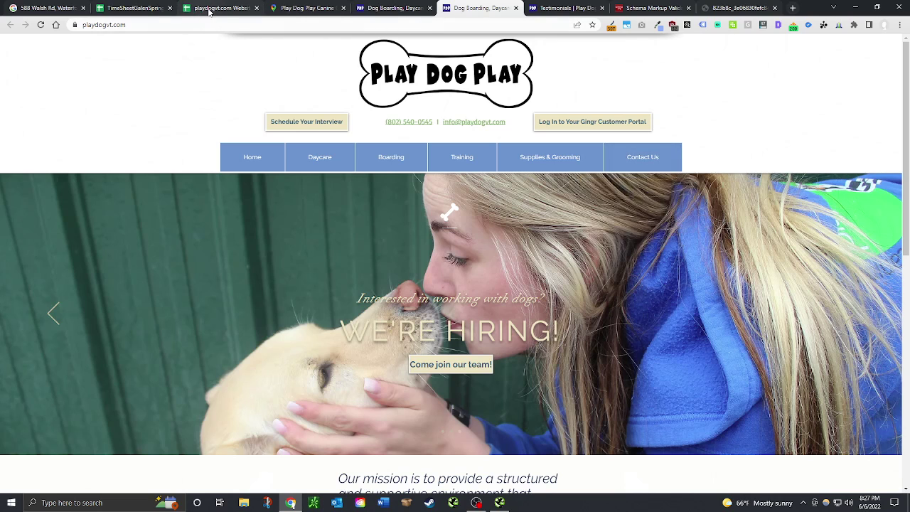
pyautogui.click(209, 11)
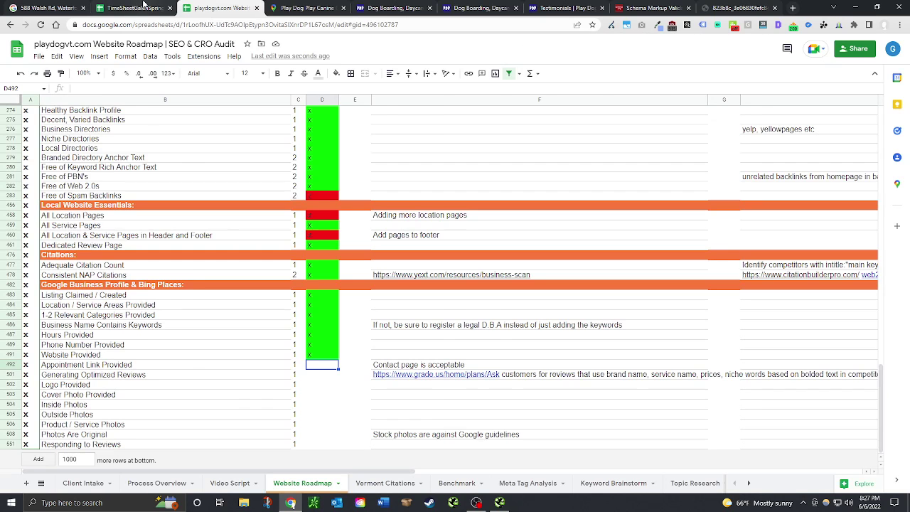
# Step: Mark Appointment Link Provided as failed in red and Generating Optimized Reviews as passed with x in the roadmap
pyautogui.click(141, 8)
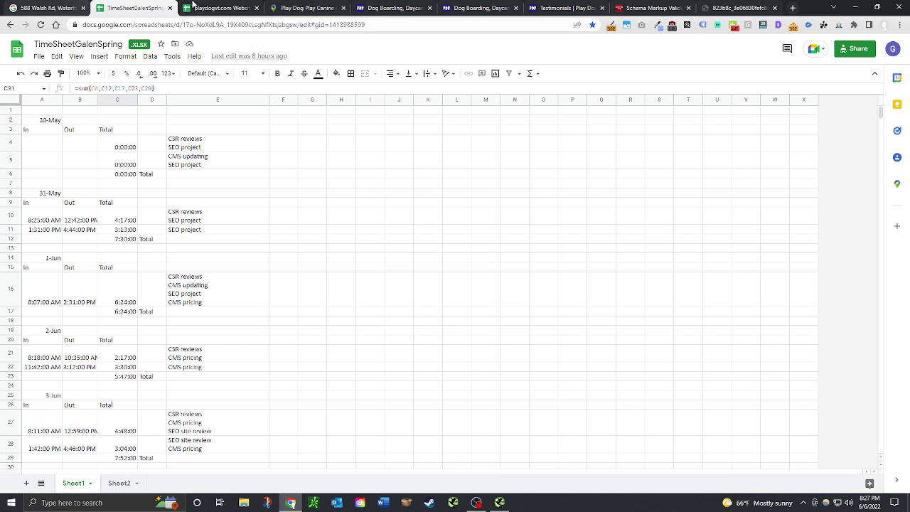
pyautogui.click(213, 8)
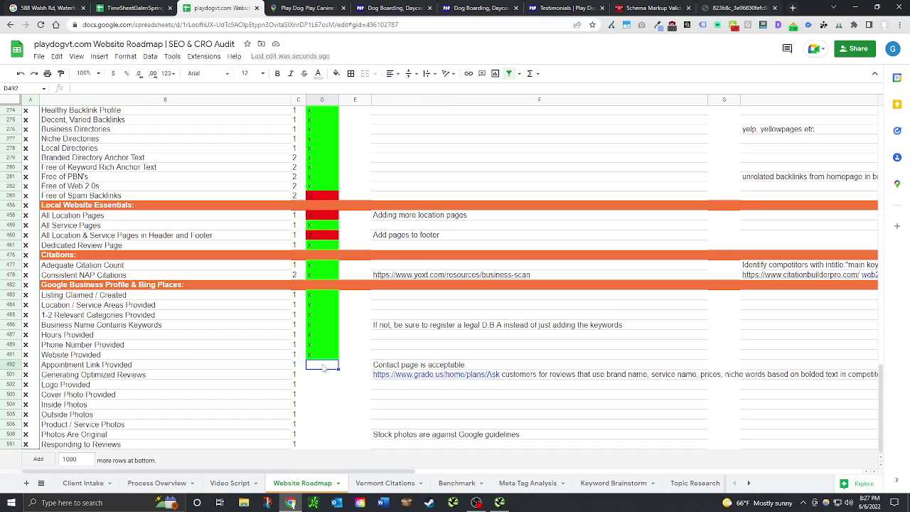
pyautogui.write('x')
pyautogui.press('Return')
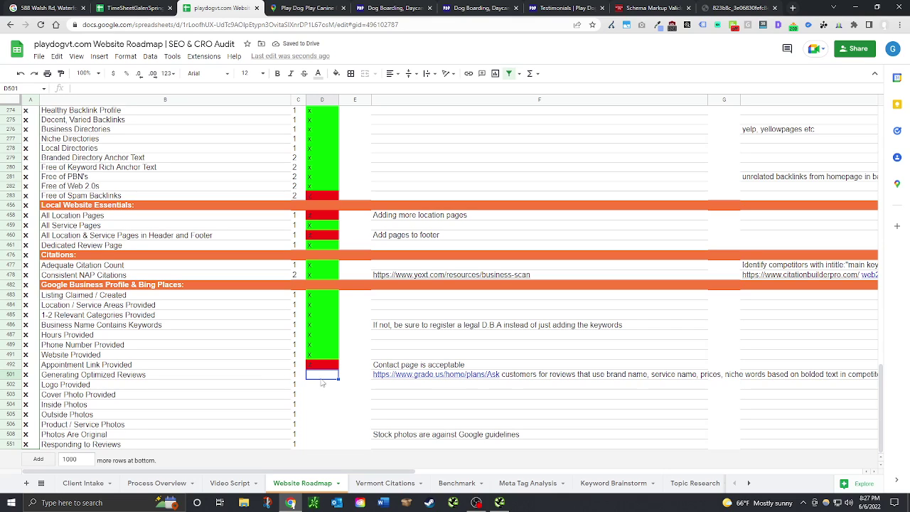
pyautogui.write('x')
pyautogui.press('Return')
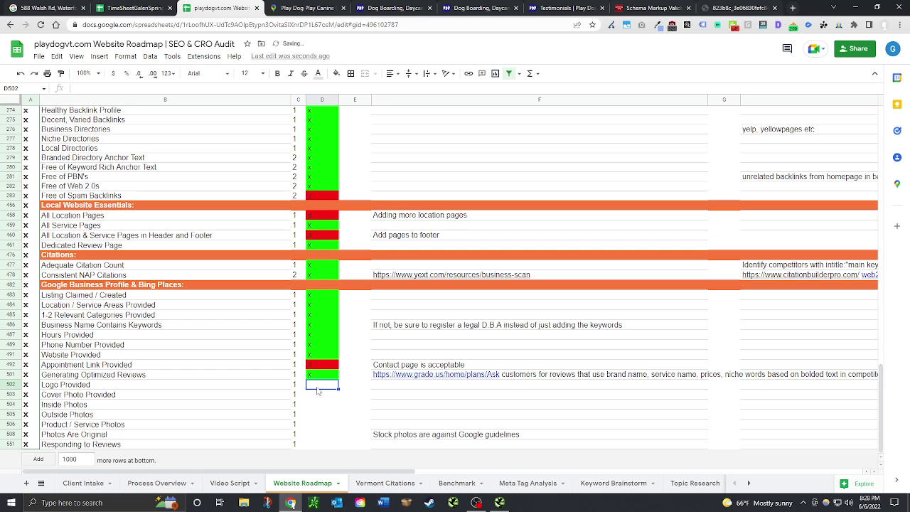
# Step: Switch to Google Maps, search for dog day care burlington vt, and sort the results by relevance
pyautogui.click(369, 7)
pyautogui.click(301, 7)
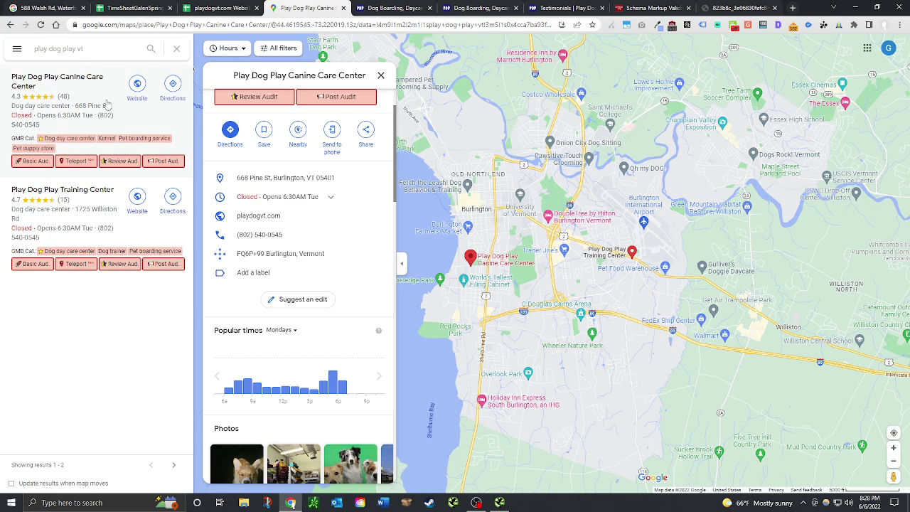
pyautogui.click(73, 49)
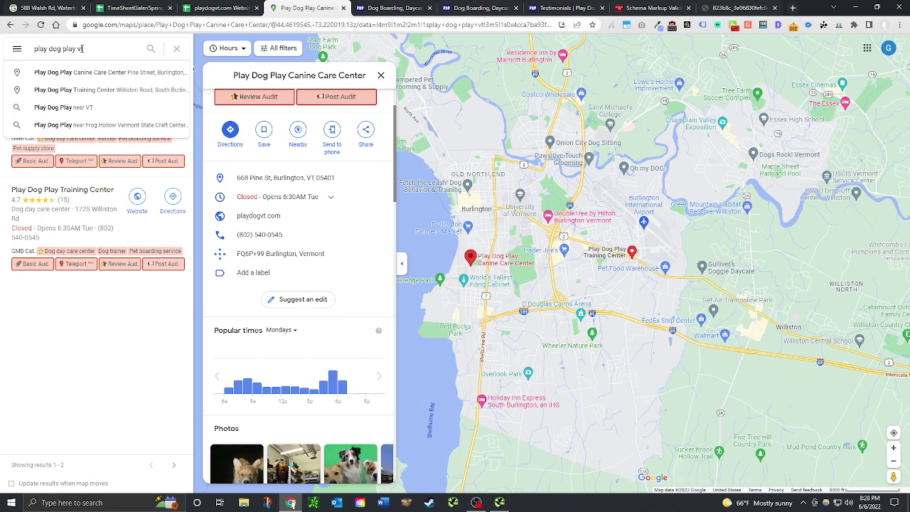
pyautogui.tripleClick(80, 49)
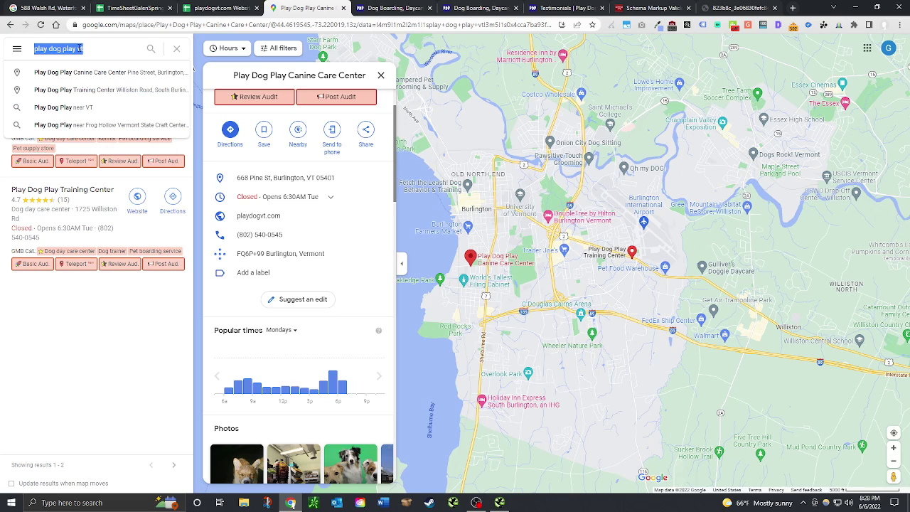
pyautogui.write('dog')
pyautogui.write('day care bur')
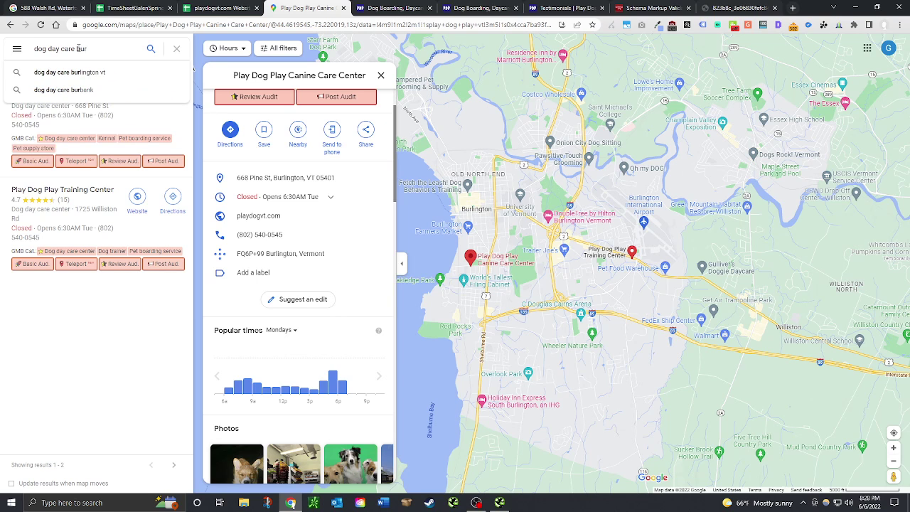
pyautogui.click(89, 72)
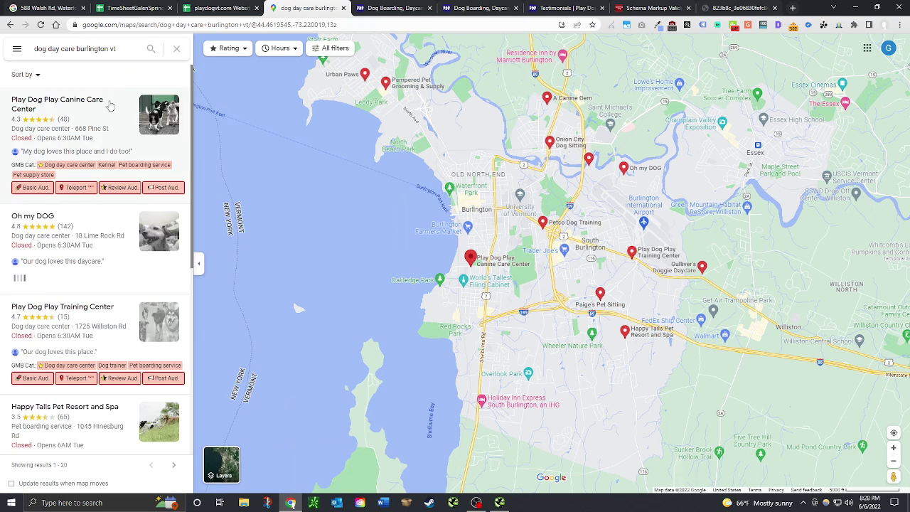
pyautogui.click(41, 75)
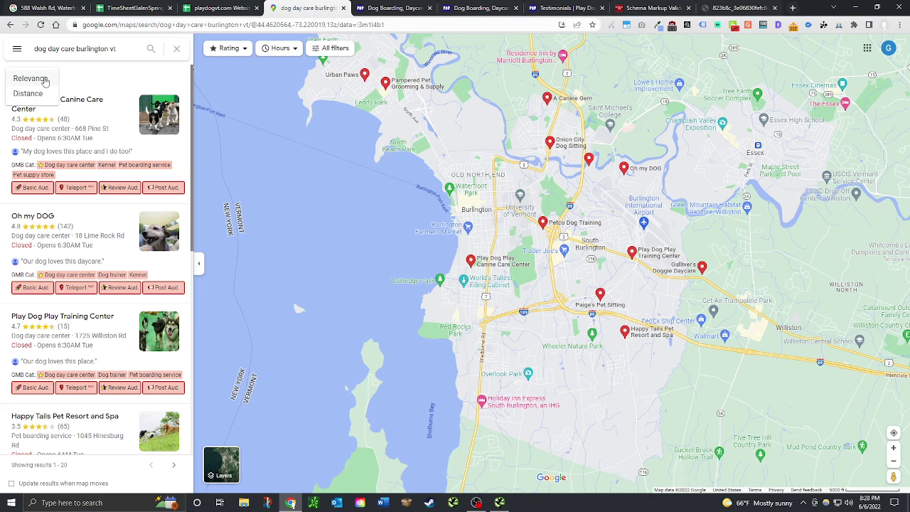
pyautogui.click(45, 79)
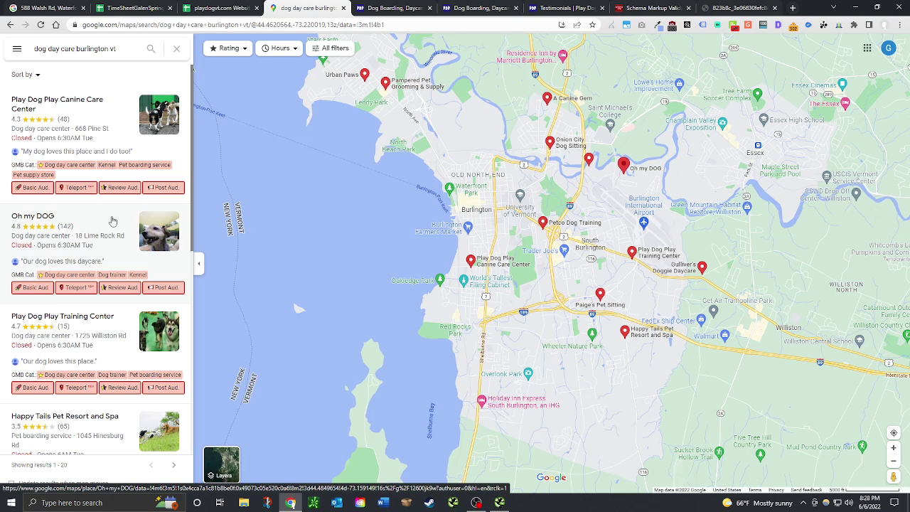
# Step: Compare the ratings, review counts and map locations of the competing dog day cares, and return to the roadmap's optimized reviews note
pyautogui.scroll(-1, 113, 222)
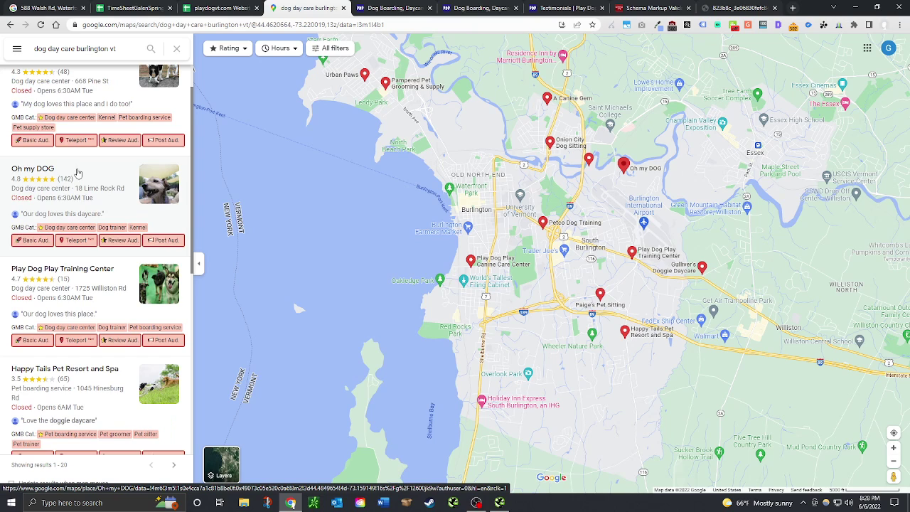
pyautogui.scroll(-4, 90, 195)
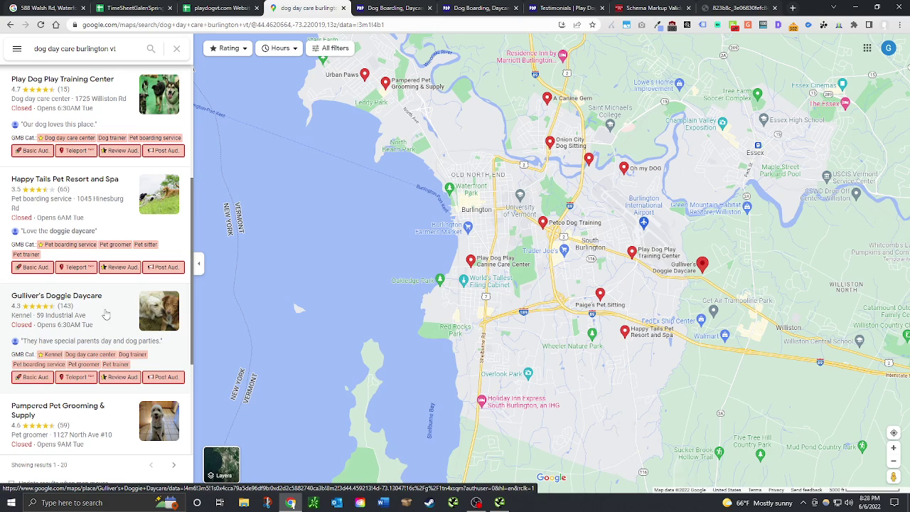
pyautogui.moveTo(535, 217); pyautogui.dragTo(372, 233)
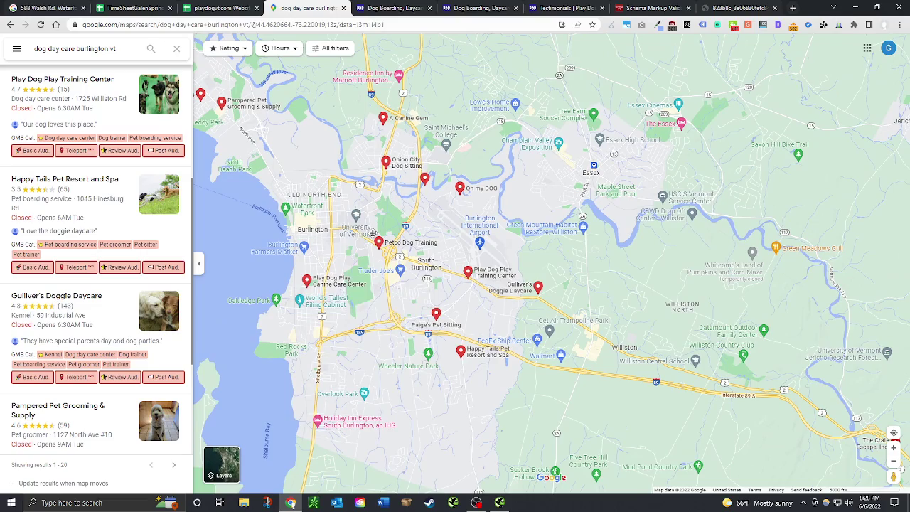
pyautogui.moveTo(373, 234); pyautogui.dragTo(386, 336)
pyautogui.scroll(-2, 387, 336)
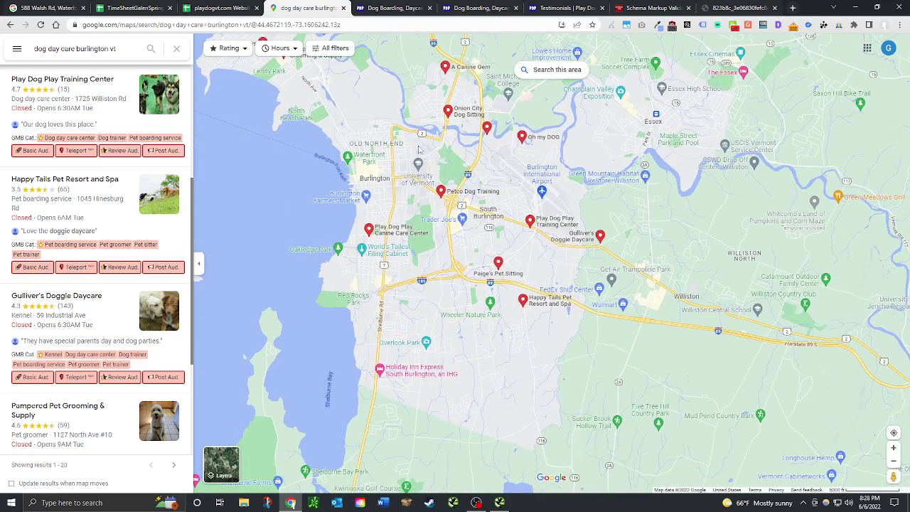
pyautogui.scroll(2, 489, 134)
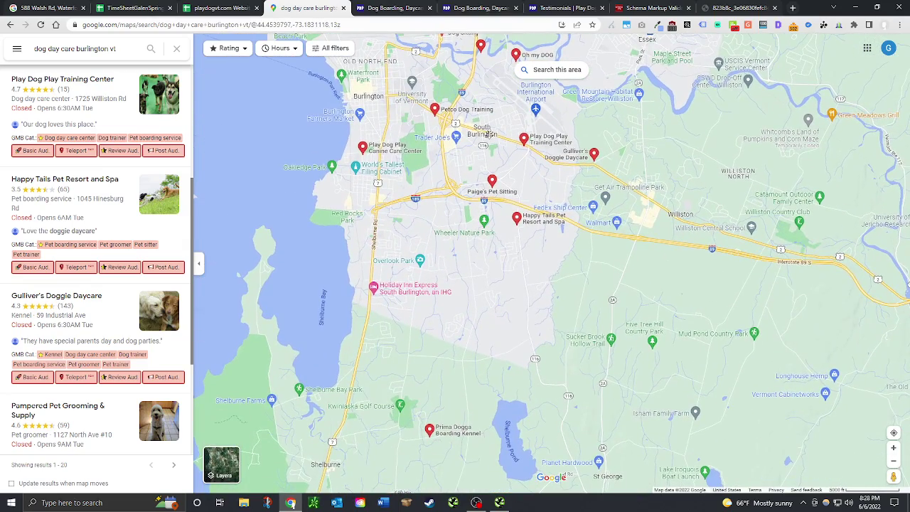
pyautogui.moveTo(489, 134); pyautogui.dragTo(475, 217)
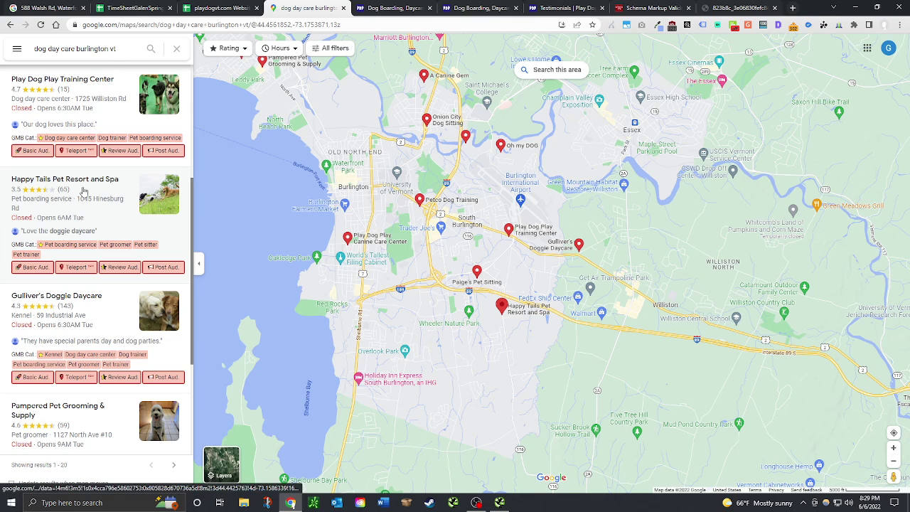
pyautogui.scroll(1, 72, 264)
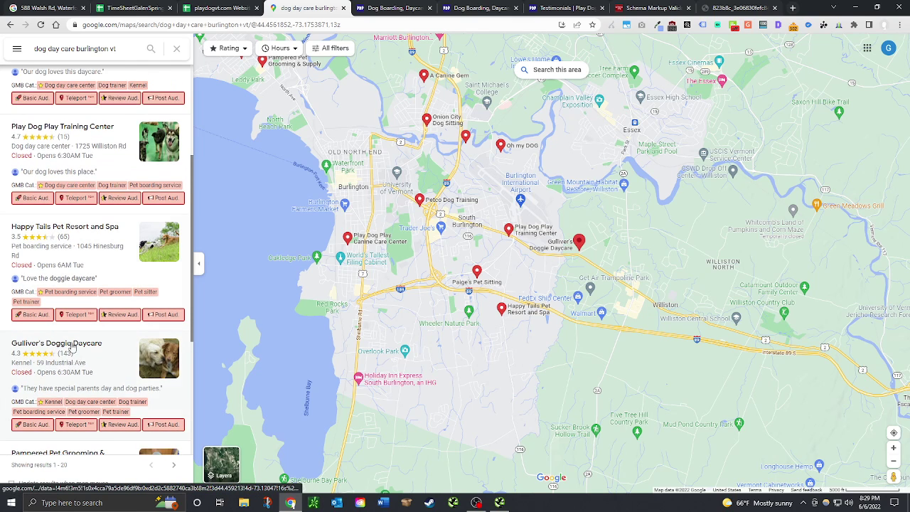
pyautogui.scroll(1, 78, 320)
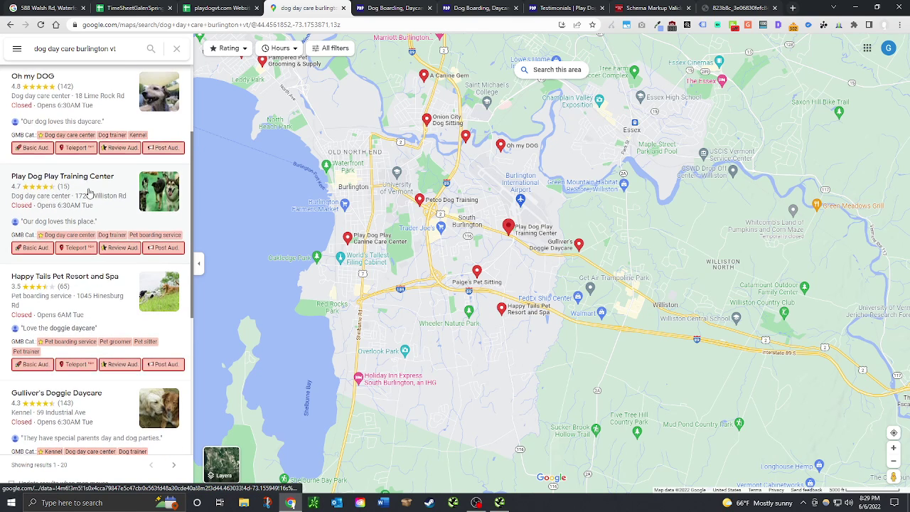
pyautogui.scroll(3, 89, 199)
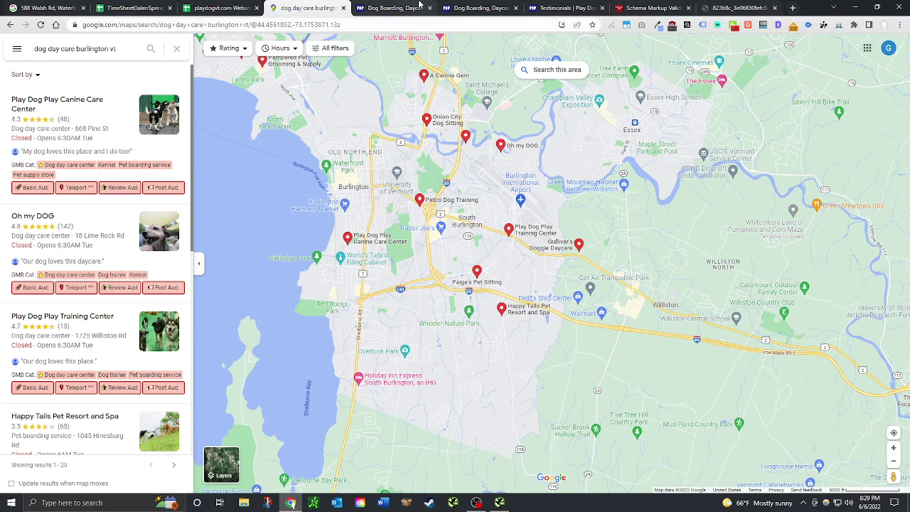
pyautogui.click(222, 7)
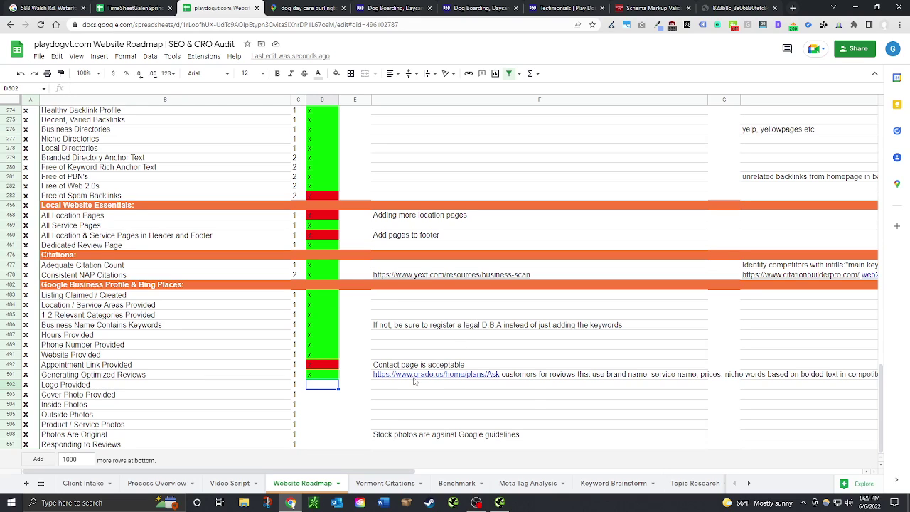
pyautogui.moveTo(415, 382)
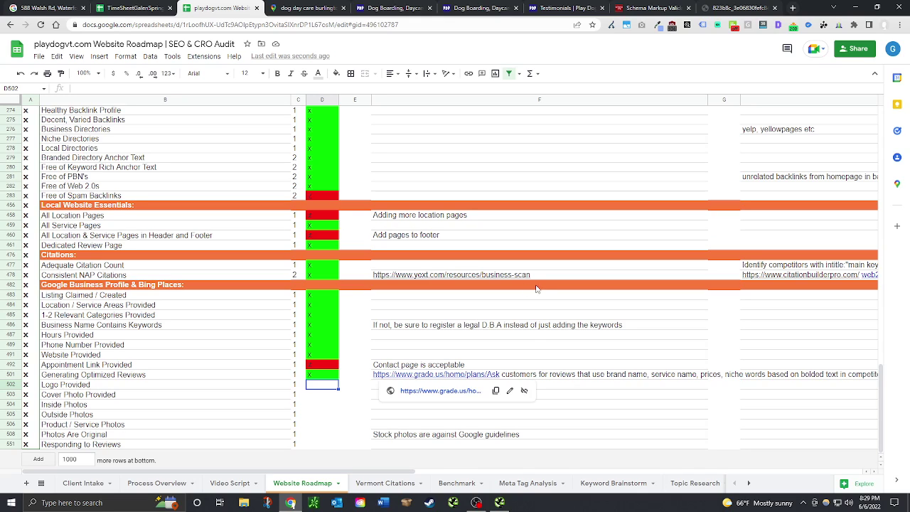
# Step: Dismiss the interview pop-up on the playdogvt.com homepage, and return to the day care results in Google Maps
pyautogui.click(408, 14)
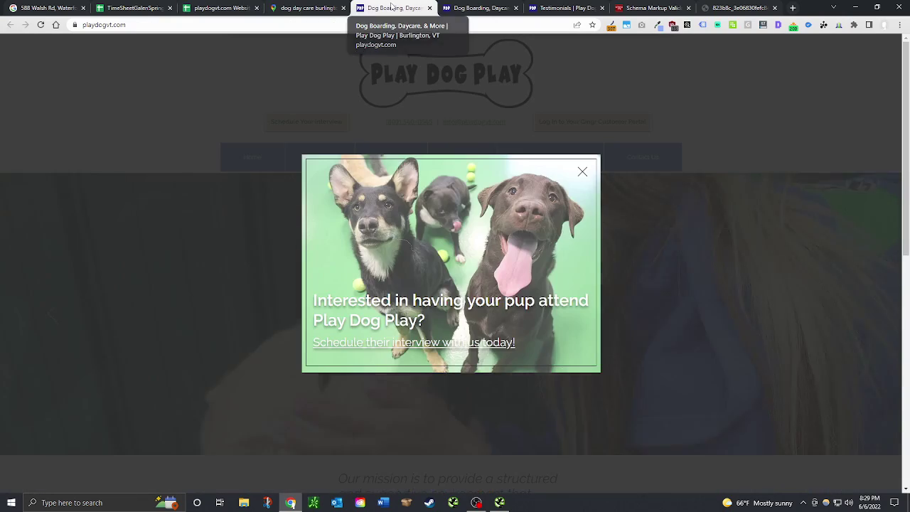
pyautogui.click(583, 173)
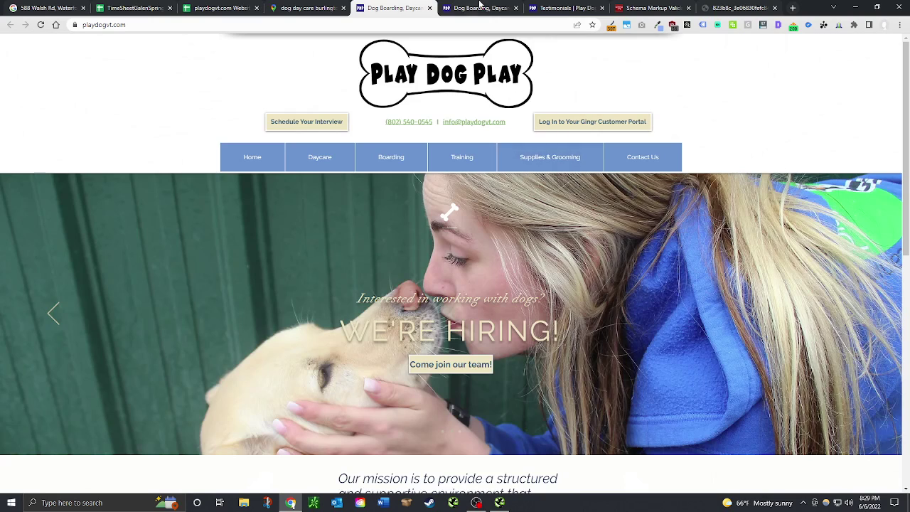
pyautogui.click(303, 8)
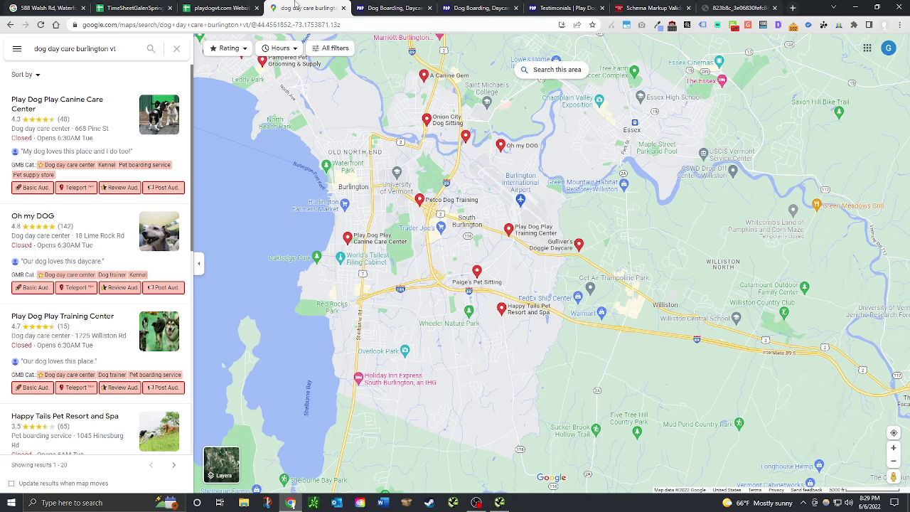
# Step: Open the competitor Oh my DOG's listing and examine its reviews, questions, photos, categories and contact details
pyautogui.click(59, 231)
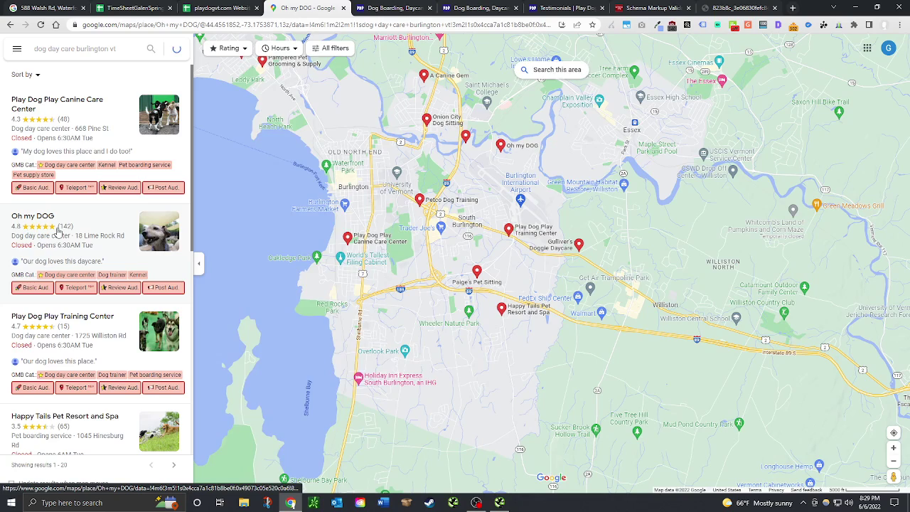
pyautogui.scroll(-10, 346, 285)
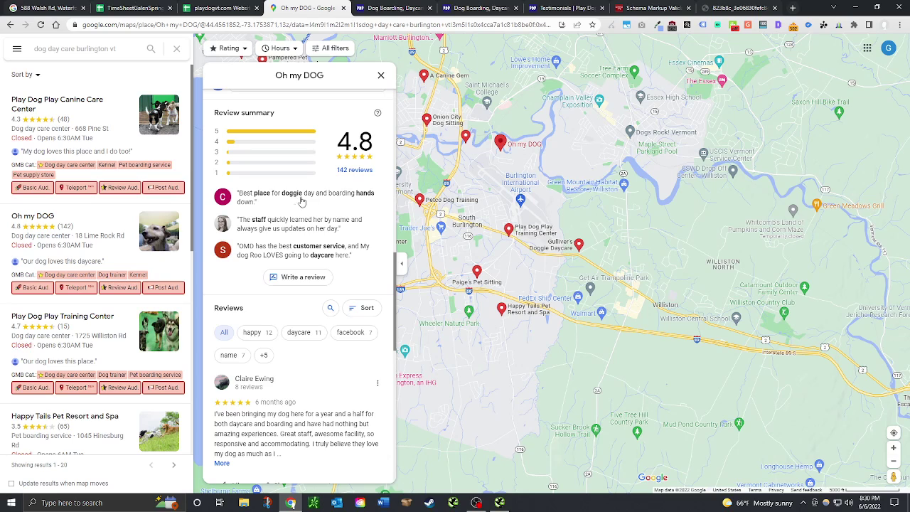
pyautogui.scroll(-5, 344, 201)
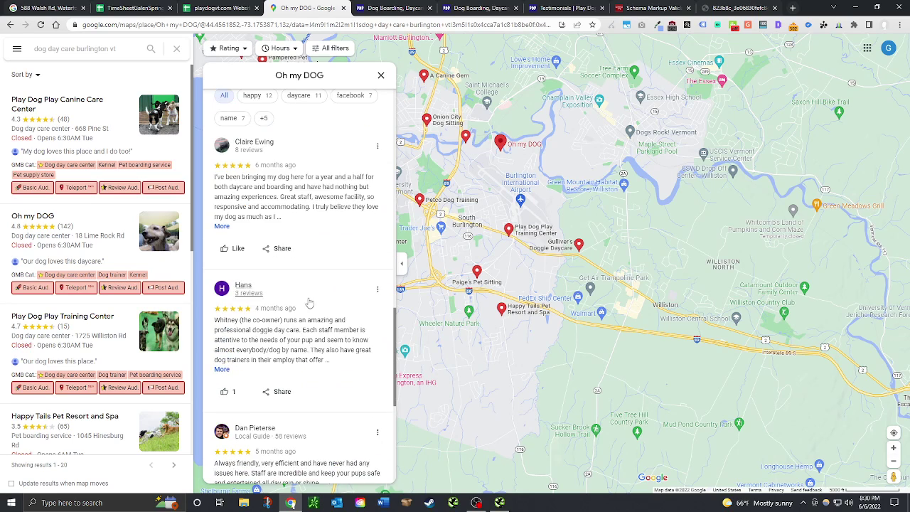
pyautogui.scroll(10, 310, 306)
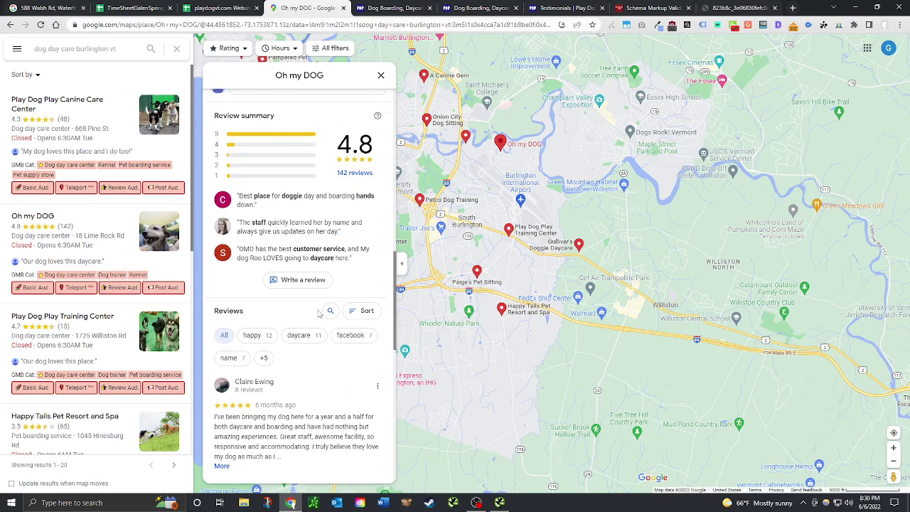
pyautogui.scroll(1, 313, 306)
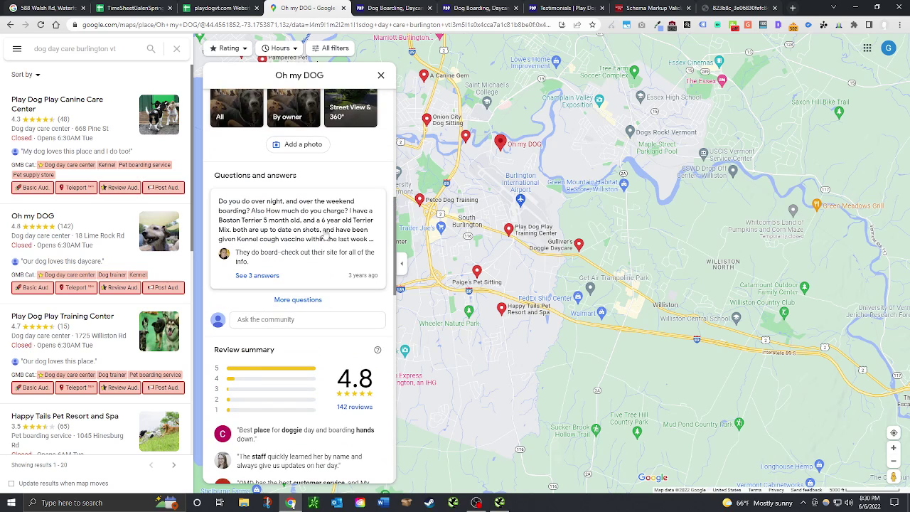
pyautogui.scroll(1, 325, 236)
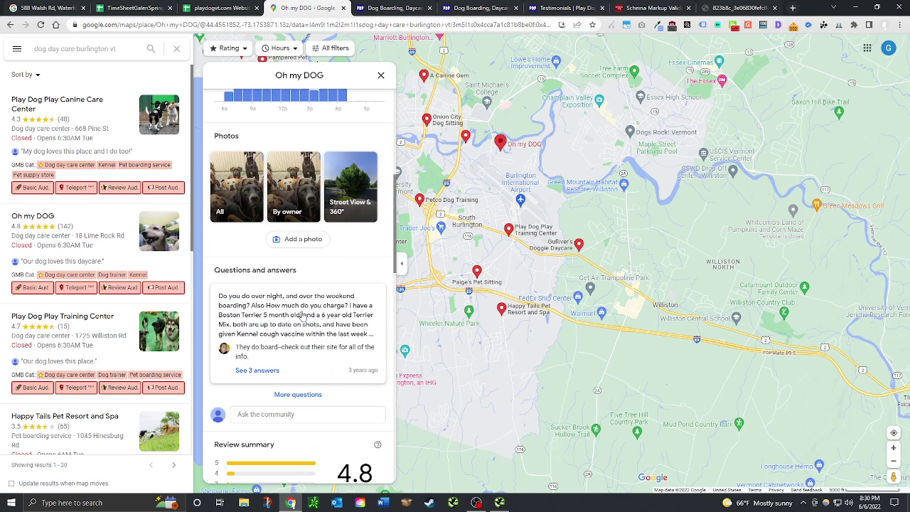
pyautogui.scroll(3, 285, 311)
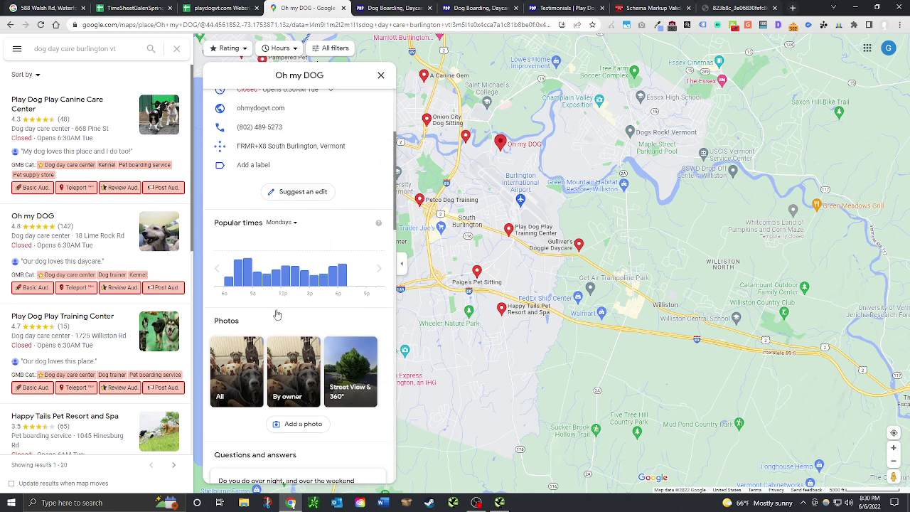
pyautogui.scroll(3, 277, 315)
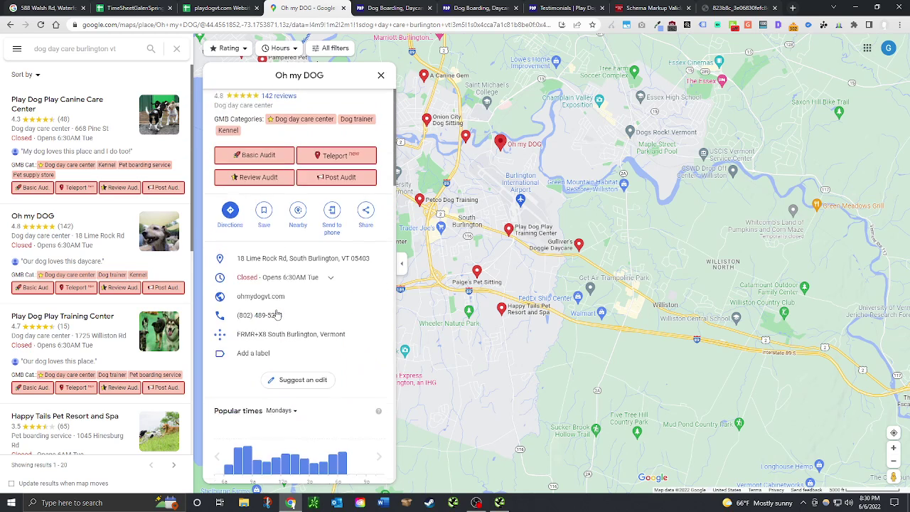
# Step: Check the pending logo and photo items in the roadmap, and browse all photos on the Play Dog Play Canine Care Center listing in Google Maps
pyautogui.click(218, 6)
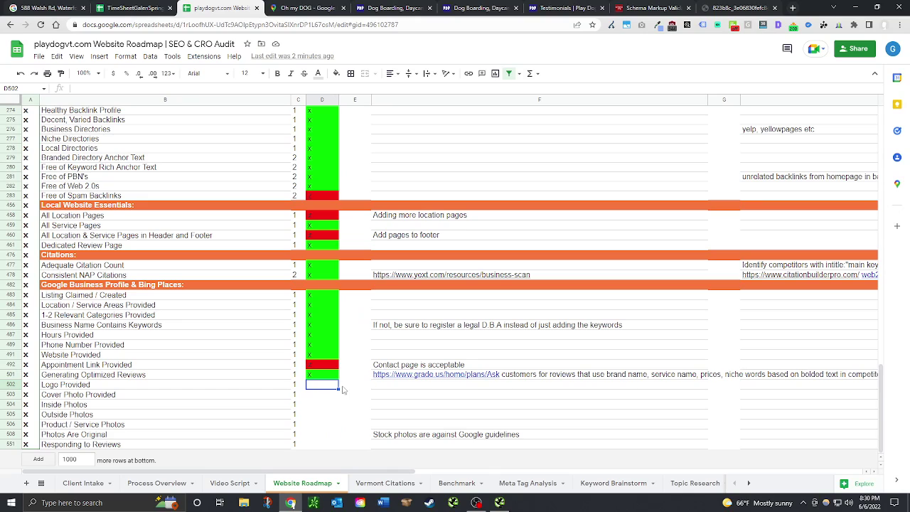
pyautogui.click(320, 13)
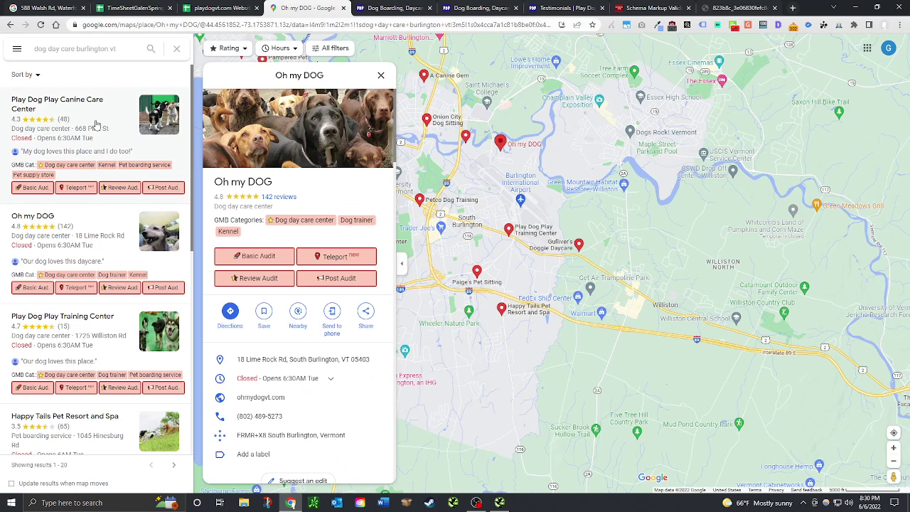
pyautogui.click(82, 105)
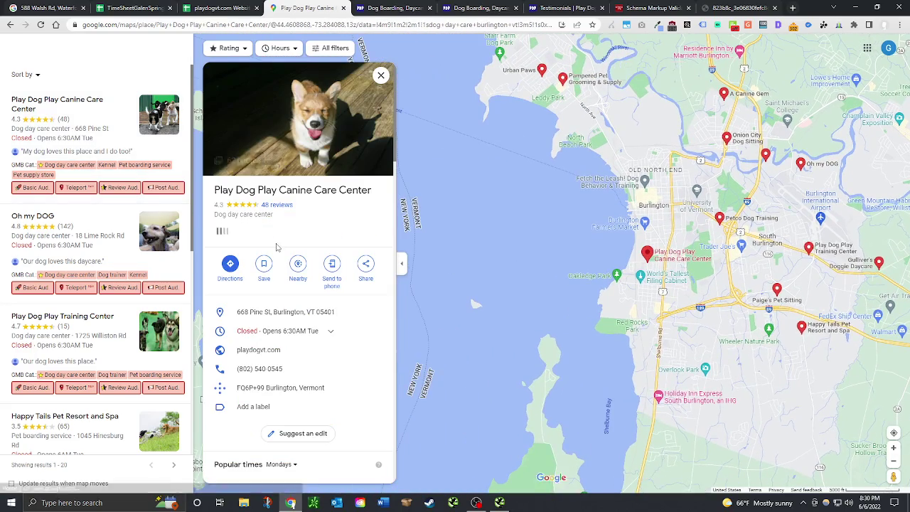
pyautogui.click(284, 142)
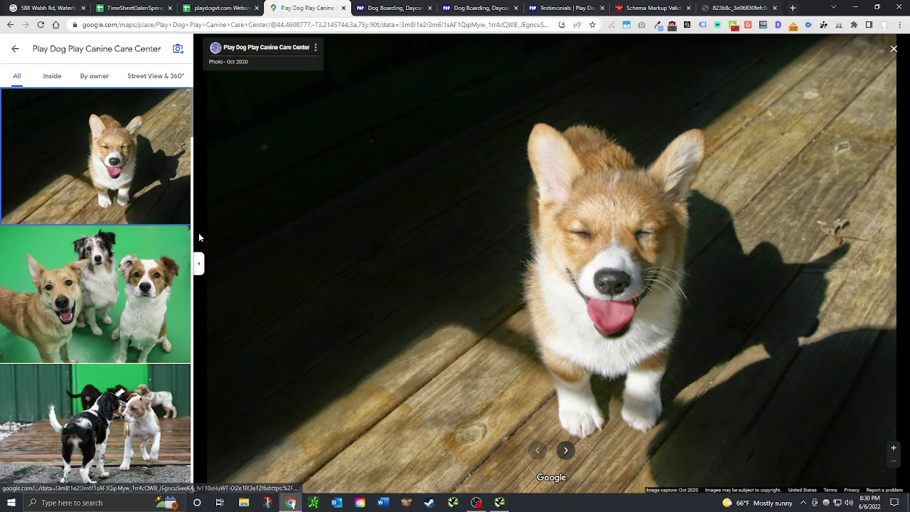
pyautogui.scroll(-15, 89, 214)
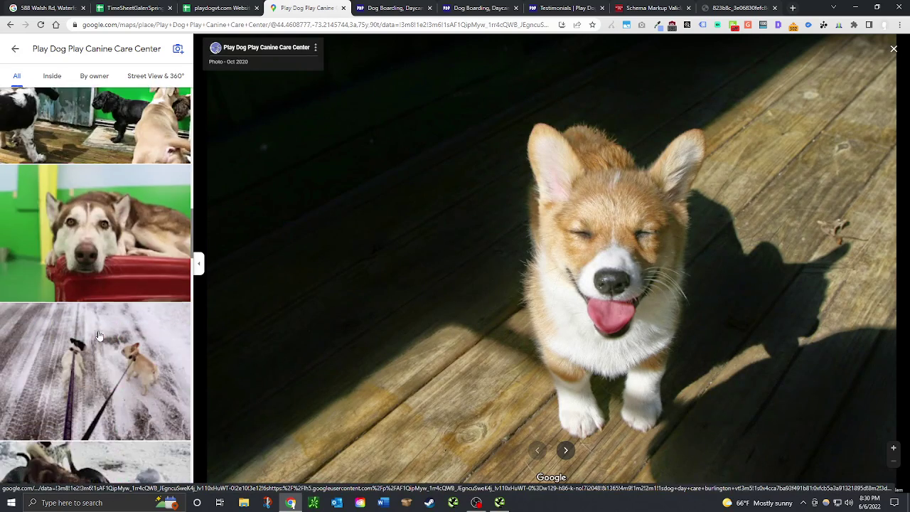
pyautogui.scroll(-10, 100, 339)
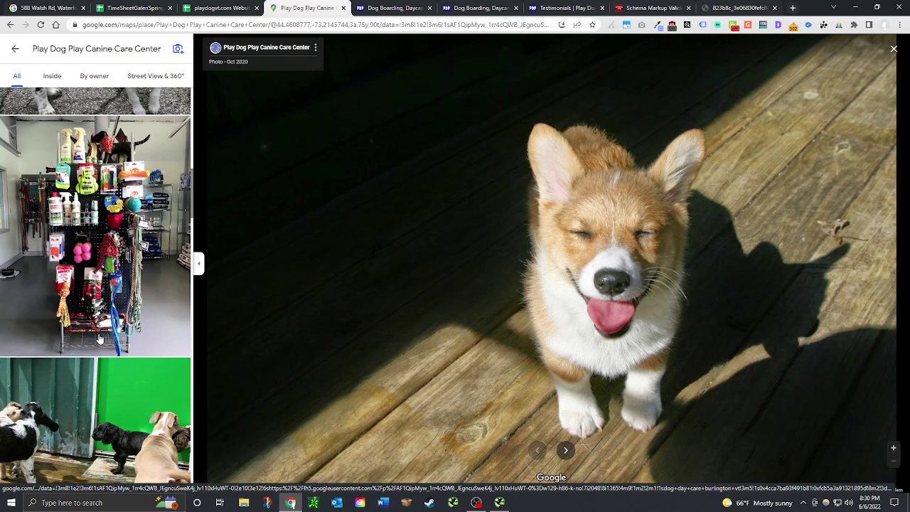
pyautogui.scroll(-5, 142, 187)
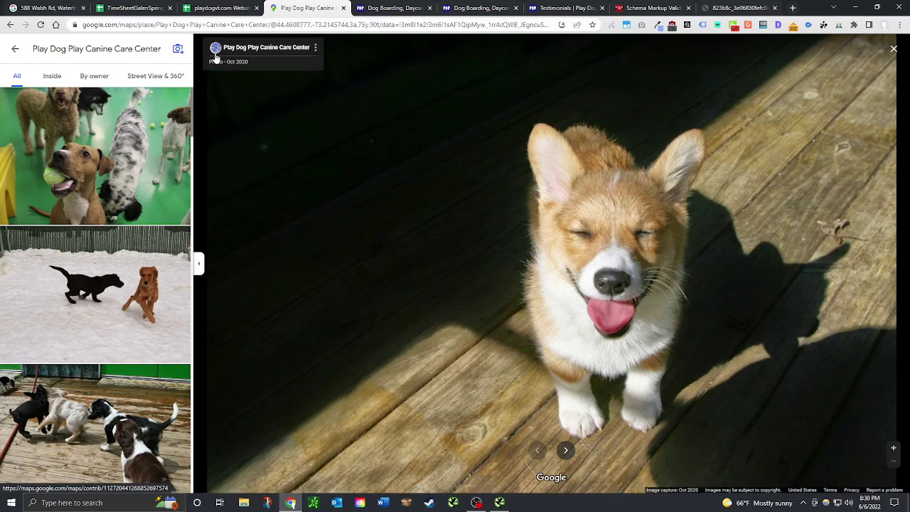
pyautogui.scroll(-2, 135, 272)
pyautogui.scroll(-10, 135, 272)
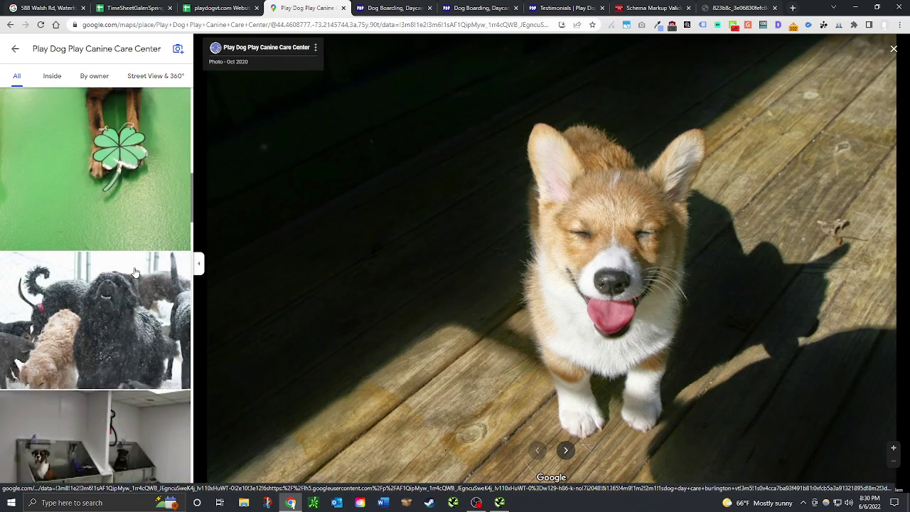
# Step: Examine the inside, by-owner and Street View photos of Play Dog Play Canine Care Center, including its storefront sign
pyautogui.click(50, 83)
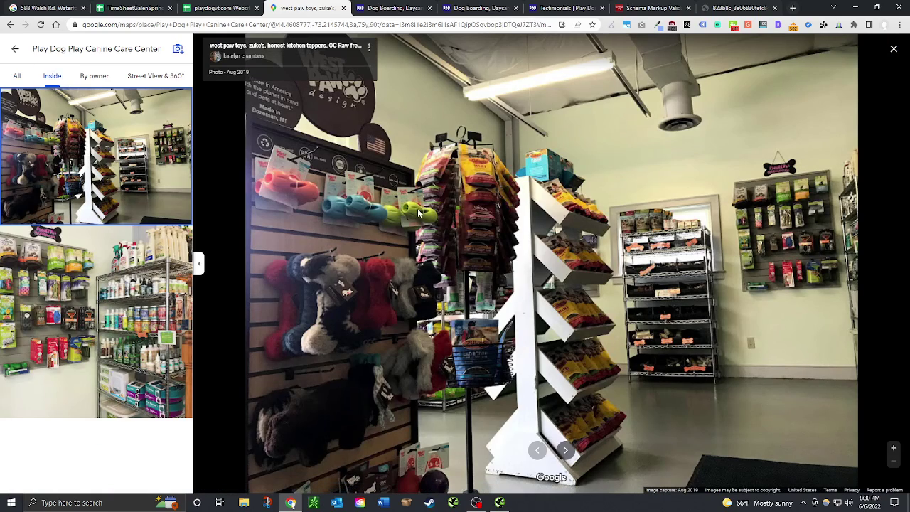
pyautogui.click(152, 279)
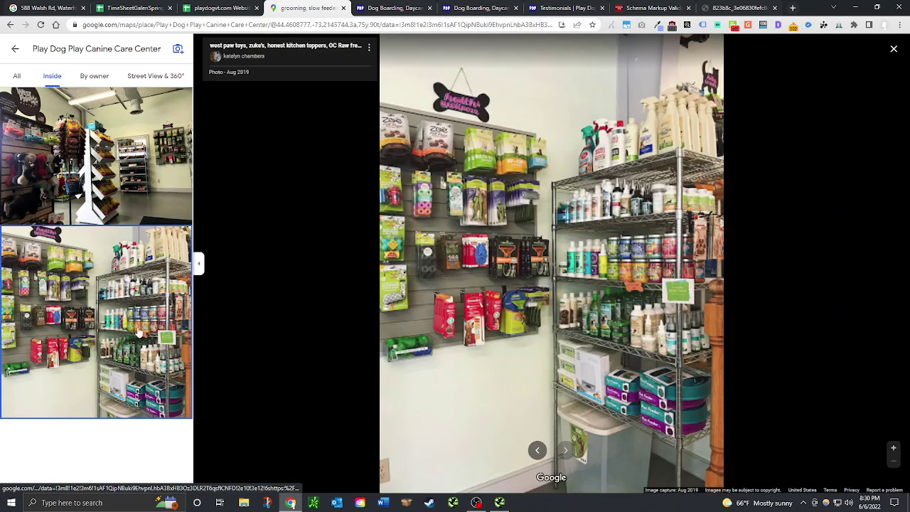
pyautogui.click(129, 183)
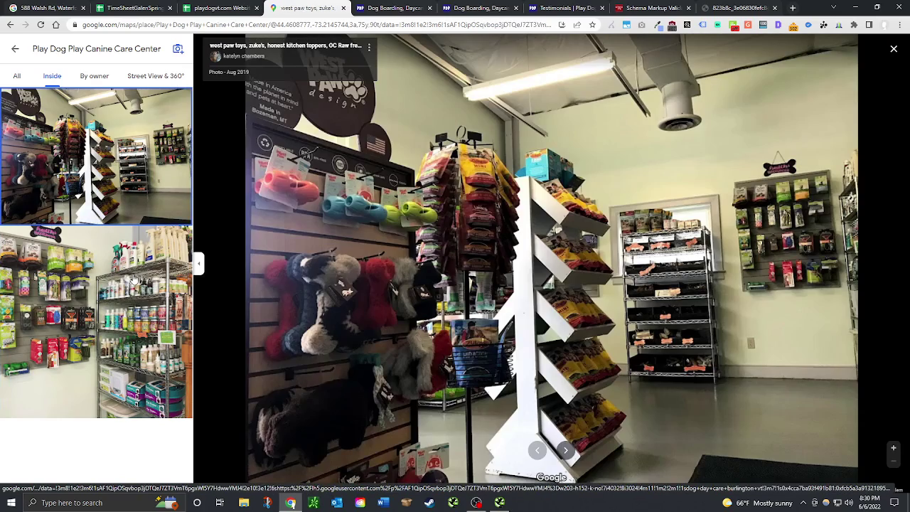
pyautogui.click(134, 279)
pyautogui.click(145, 204)
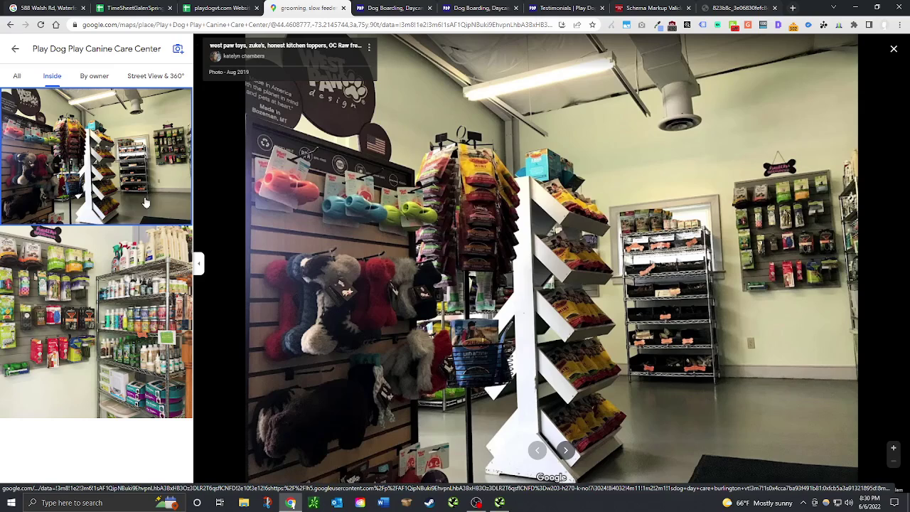
pyautogui.click(98, 81)
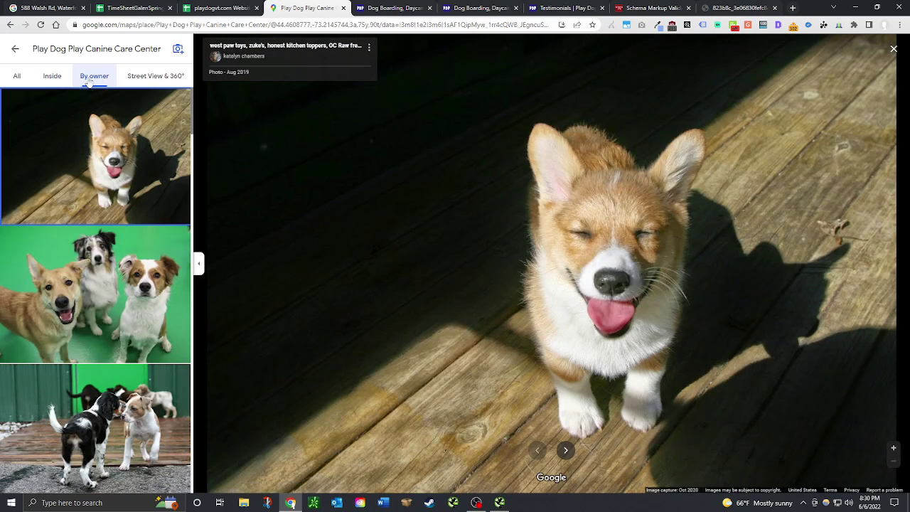
pyautogui.hotkey('alt', 'Left')
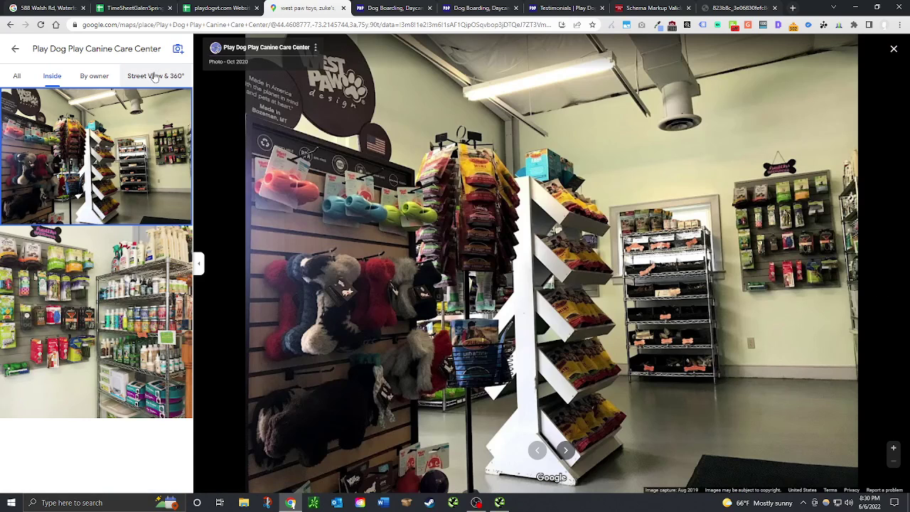
pyautogui.click(154, 76)
pyautogui.click(132, 149)
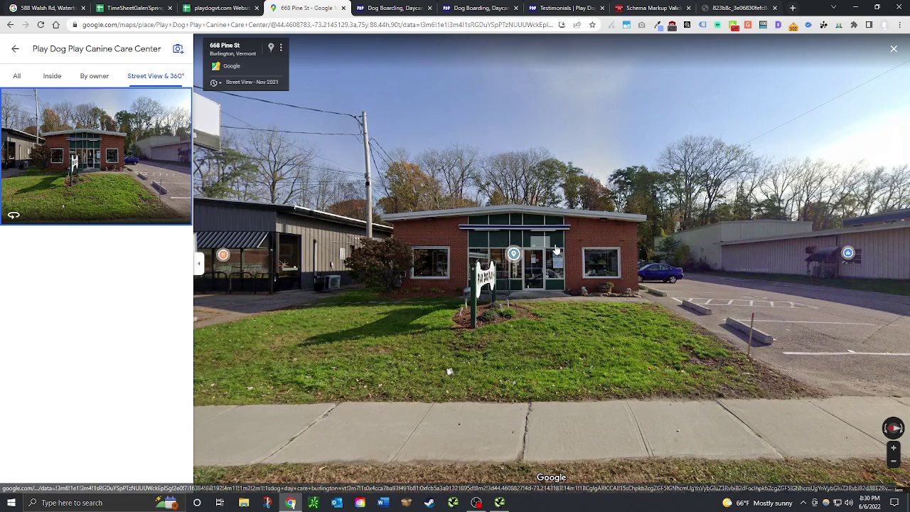
pyautogui.moveTo(482, 278)
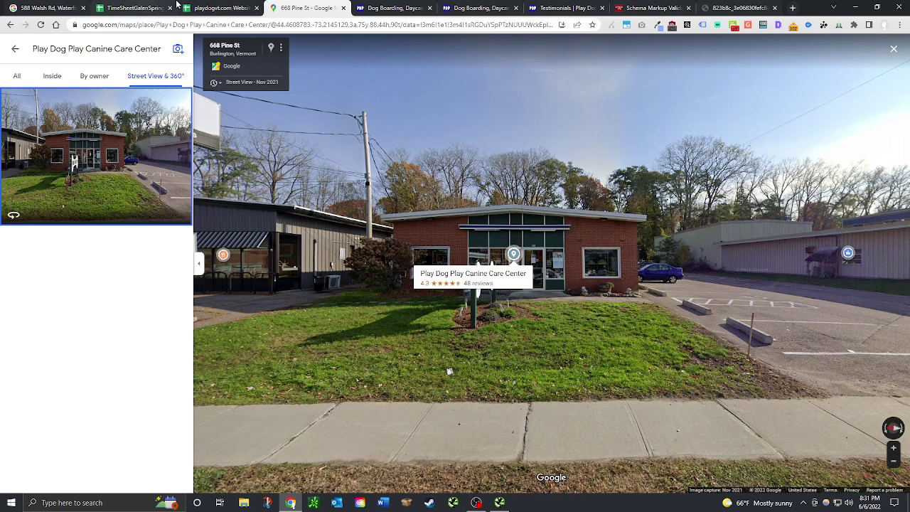
# Step: Switch back to the roadmap spreadsheet and mark Logo Provided as failing in column D
pyautogui.click(240, 7)
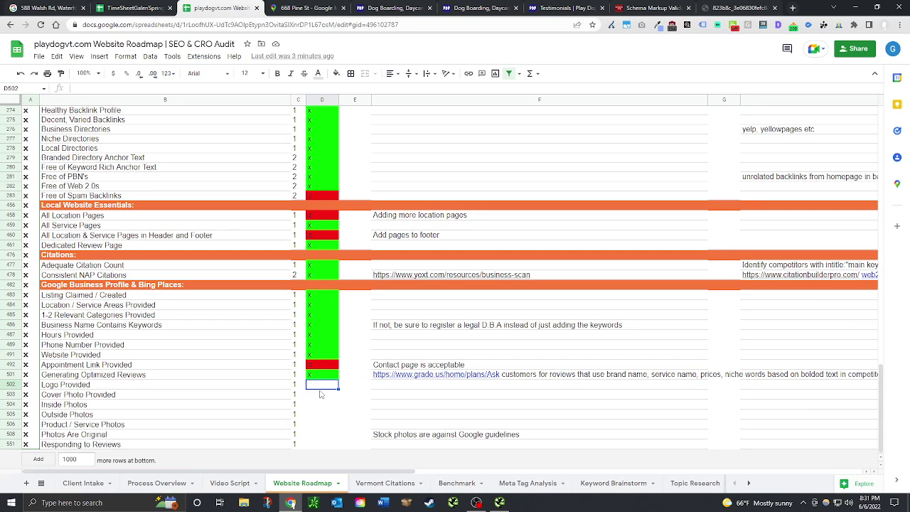
pyautogui.write('x')
pyautogui.click(319, 397)
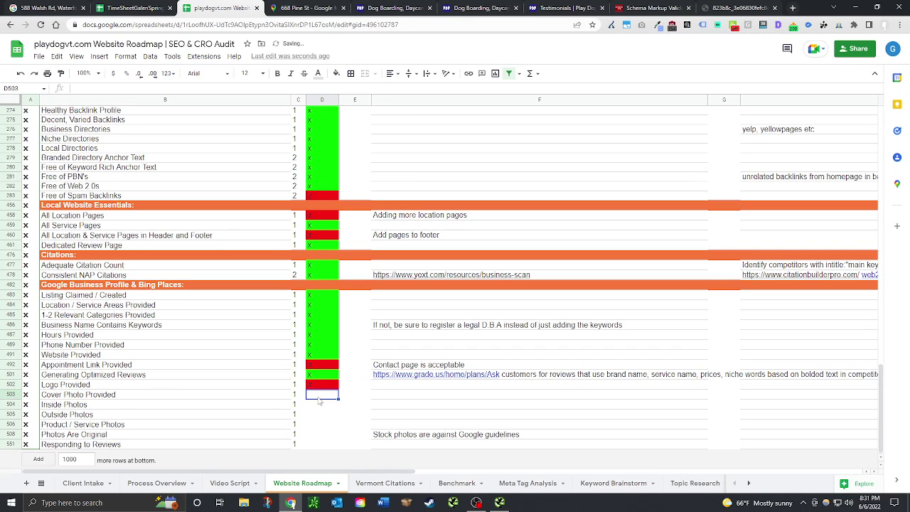
# Step: Return to the Play Dog Play Canine Care Center listing in Google Maps and examine its cover photo, categories and reviews
pyautogui.click(282, 6)
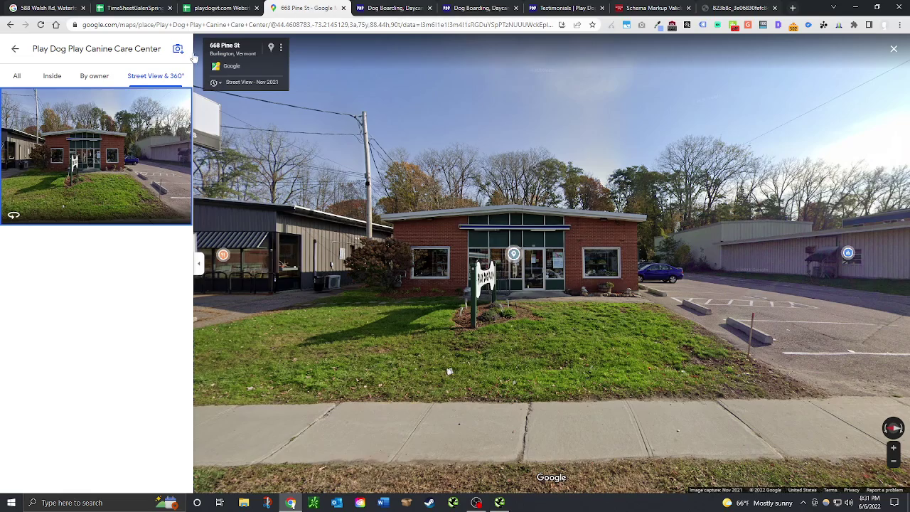
pyautogui.click(12, 53)
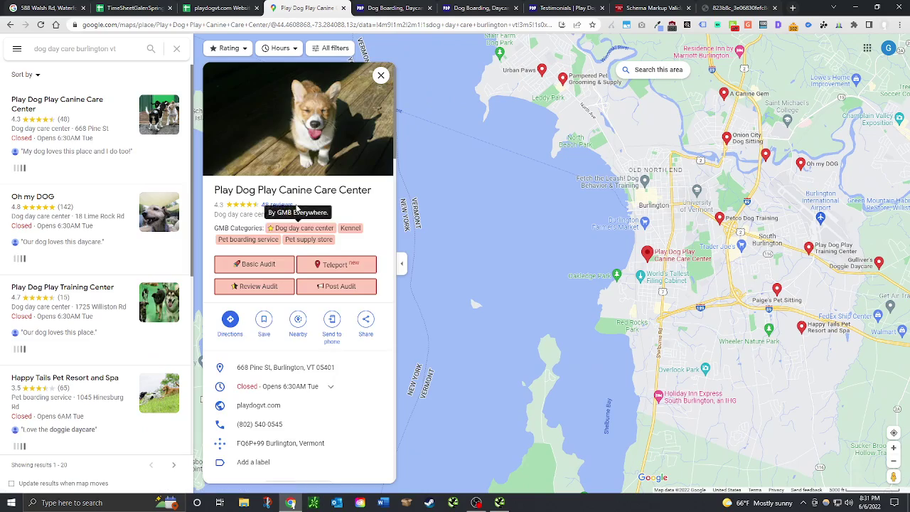
pyautogui.scroll(-2, 323, 263)
pyautogui.scroll(-10, 323, 263)
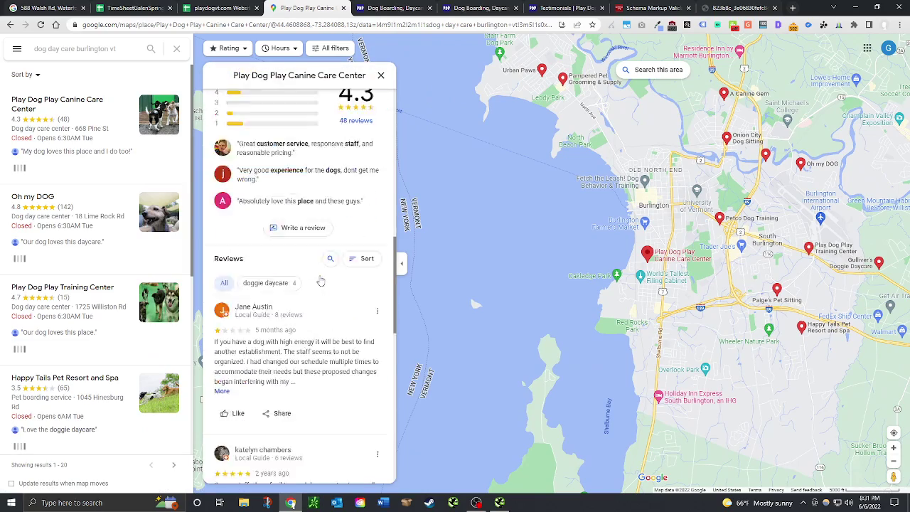
pyautogui.scroll(12, 320, 281)
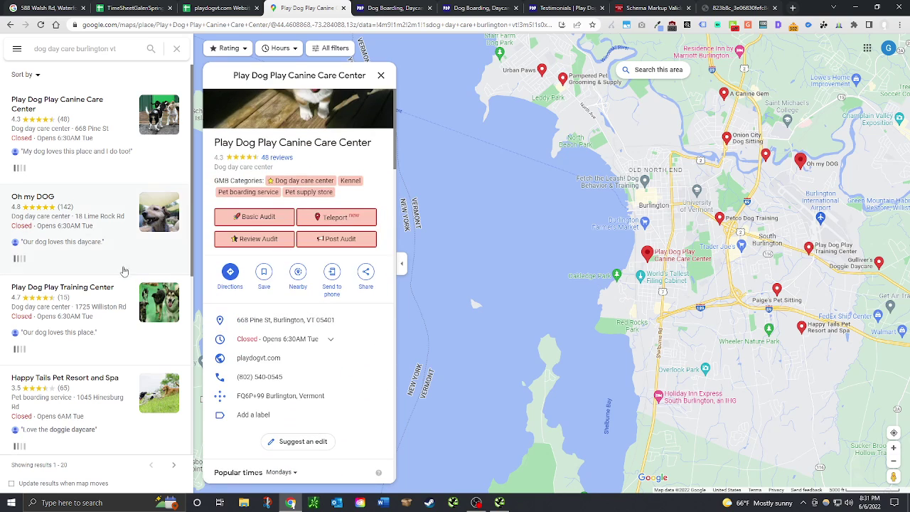
# Step: Open the Play Dog Play Training Center listing and examine its contact details, photo section, reviews and categories
pyautogui.click(120, 344)
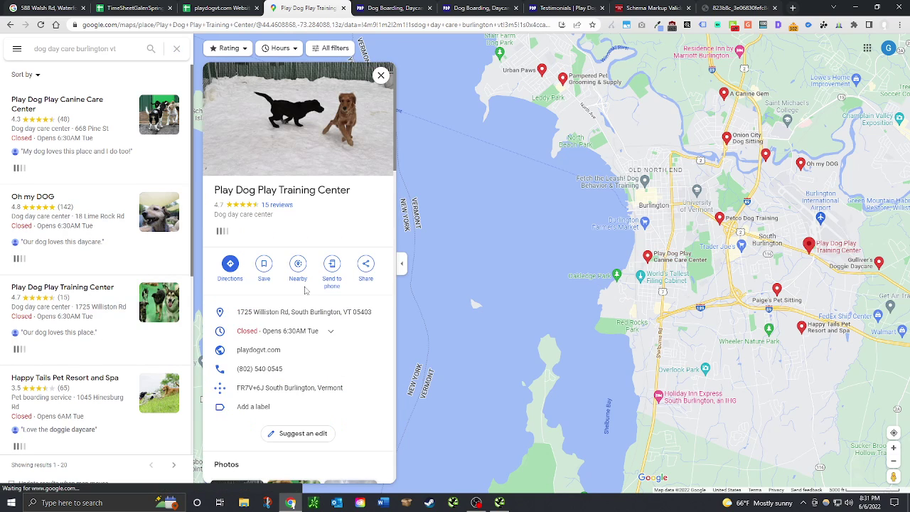
pyautogui.scroll(-5, 313, 298)
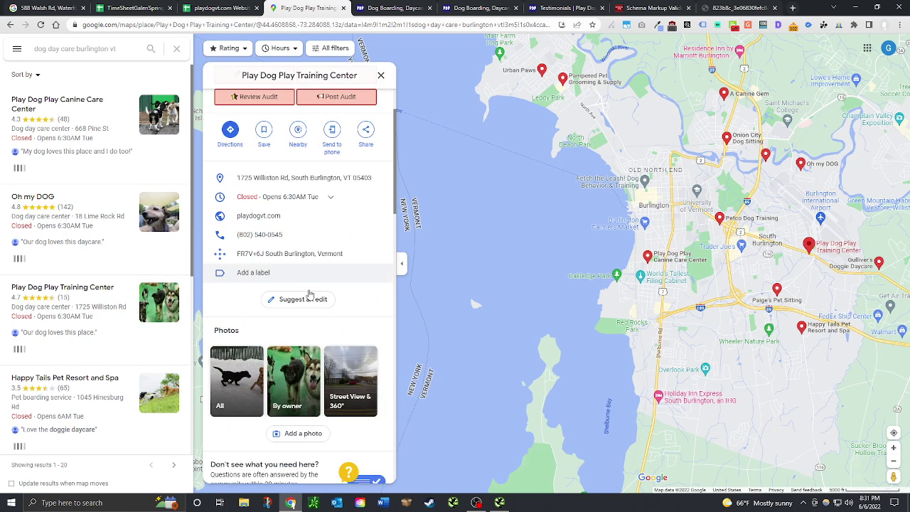
pyautogui.scroll(-6, 303, 359)
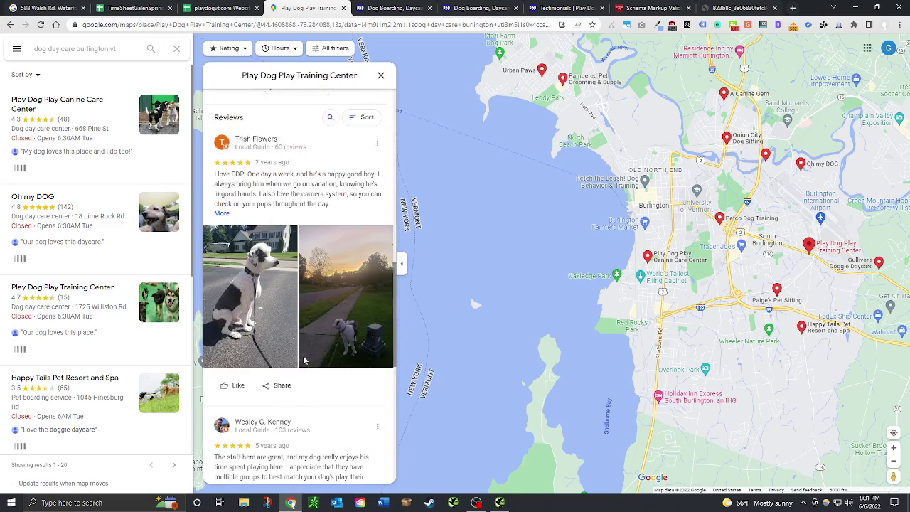
pyautogui.scroll(4, 306, 362)
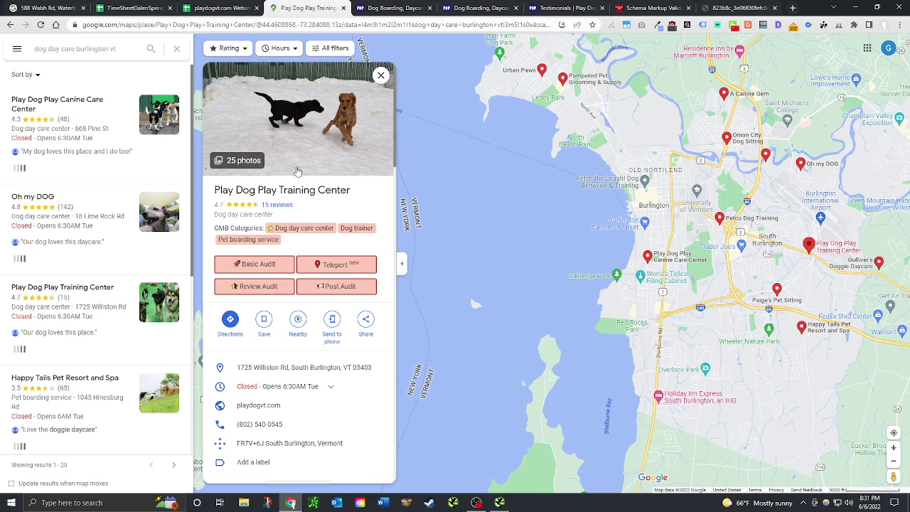
# Step: Browse all photos in the Play Dog Play Training Center gallery
pyautogui.click(296, 166)
pyautogui.scroll(-15, 183, 260)
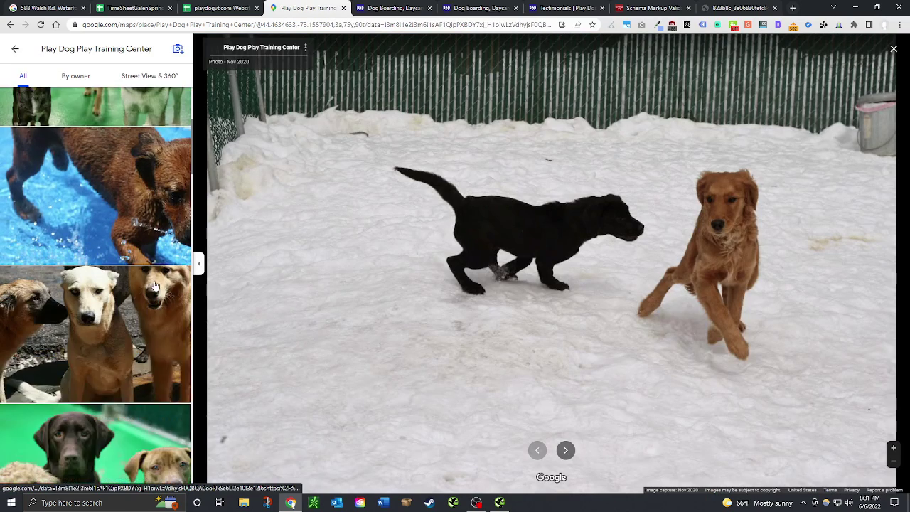
pyautogui.scroll(-12, 153, 297)
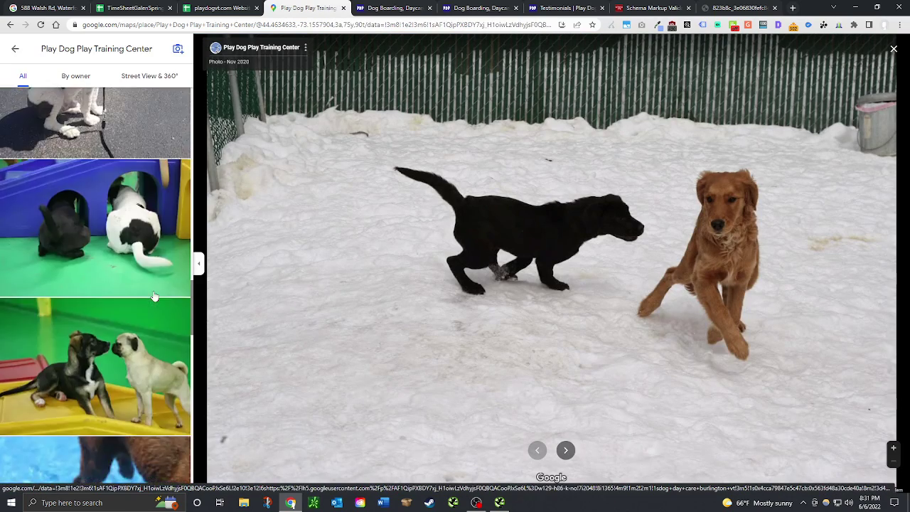
pyautogui.scroll(-12, 154, 298)
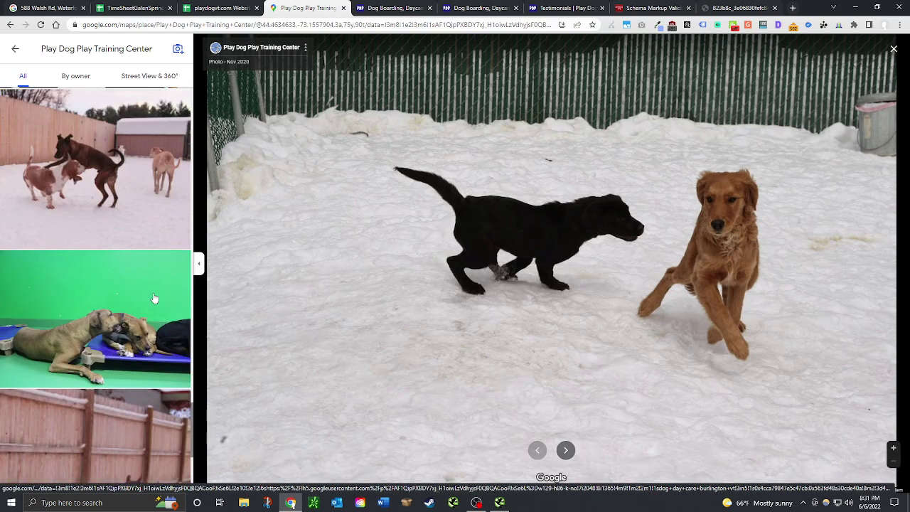
# Step: Examine the owner-uploaded photos of Play Dog Play Training Center for inside, outside and service shots
pyautogui.click(76, 76)
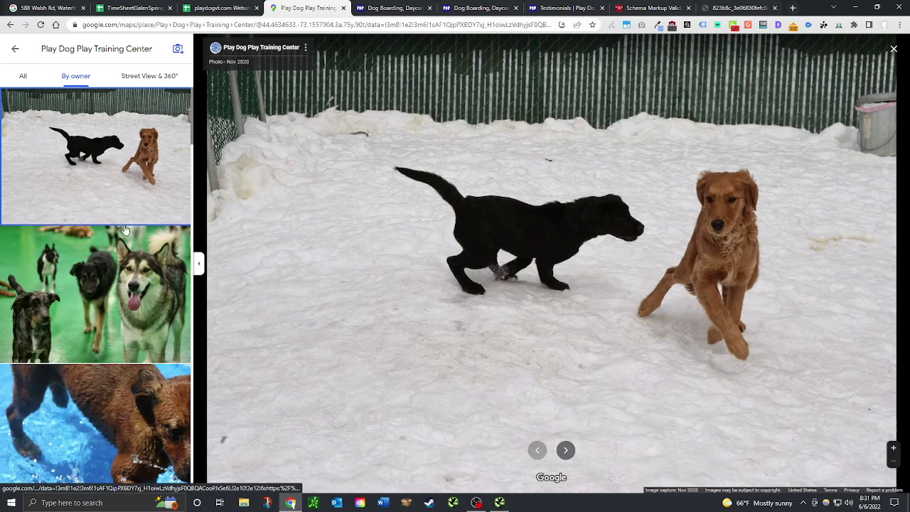
pyautogui.scroll(-10, 125, 229)
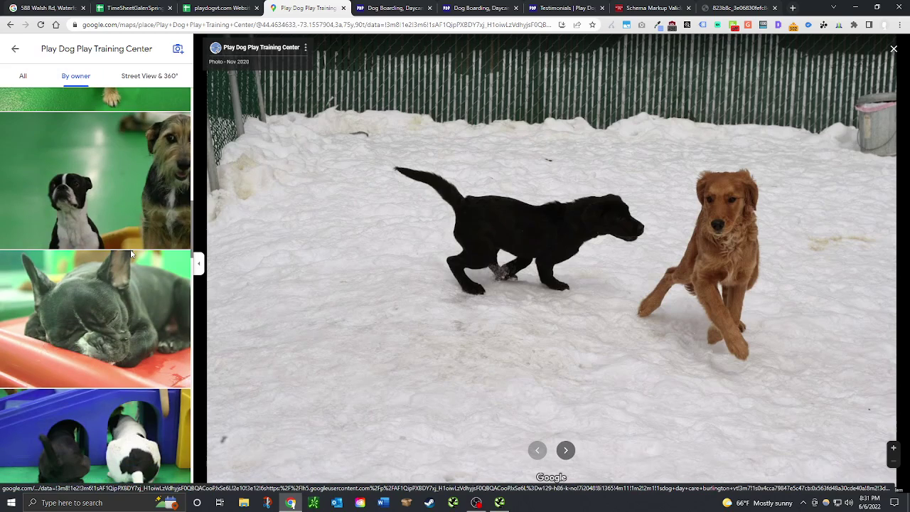
pyautogui.scroll(-3, 130, 254)
pyautogui.scroll(-3, 132, 254)
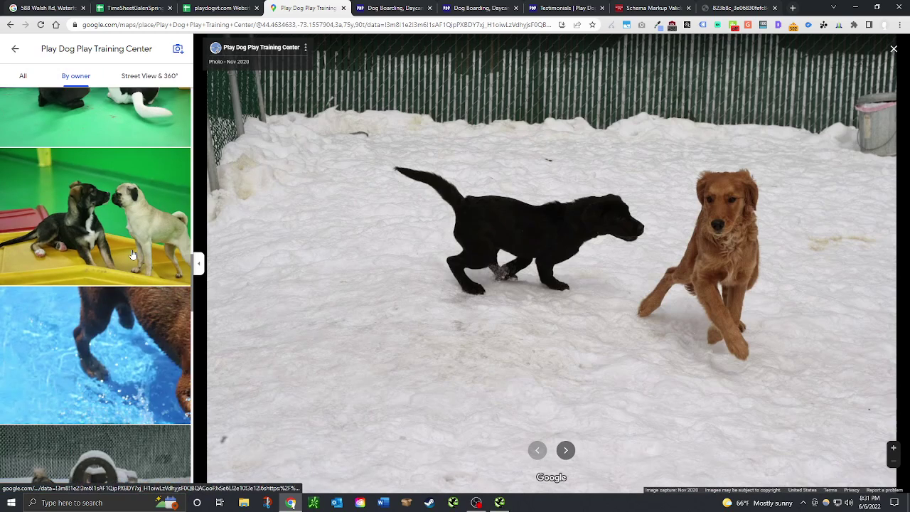
pyautogui.scroll(-3, 132, 254)
pyautogui.scroll(-3, 133, 254)
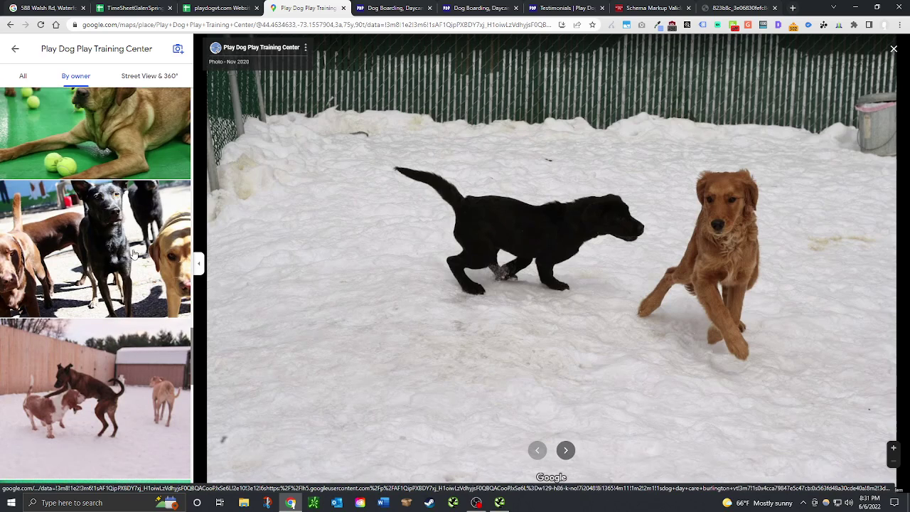
pyautogui.scroll(-2, 133, 254)
pyautogui.scroll(-3, 133, 253)
pyautogui.scroll(-4, 134, 252)
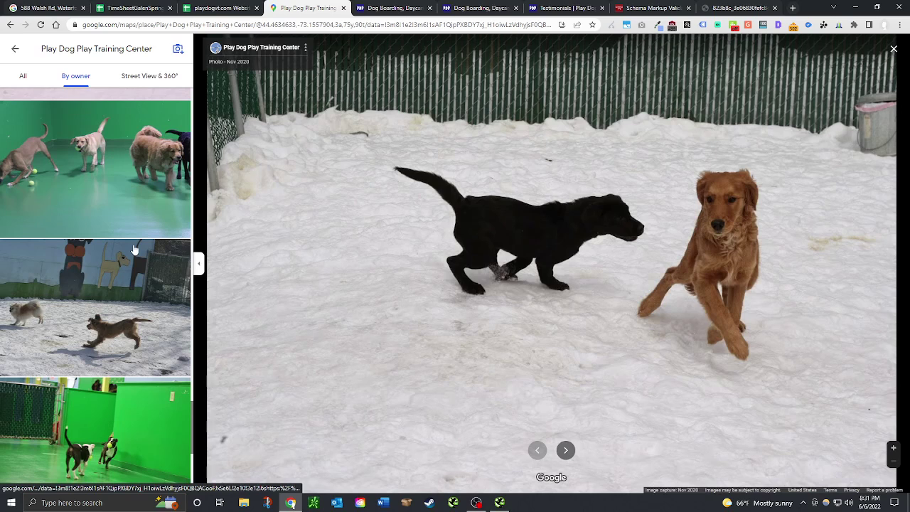
pyautogui.scroll(-5, 134, 250)
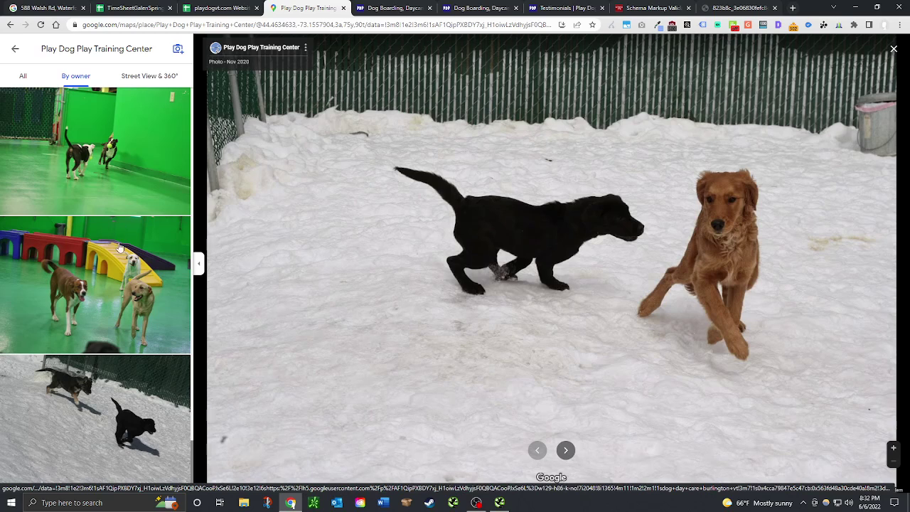
# Step: Look back through the training center's owner-uploaded photos for indoor, outdoor and service images
pyautogui.scroll(3, 118, 249)
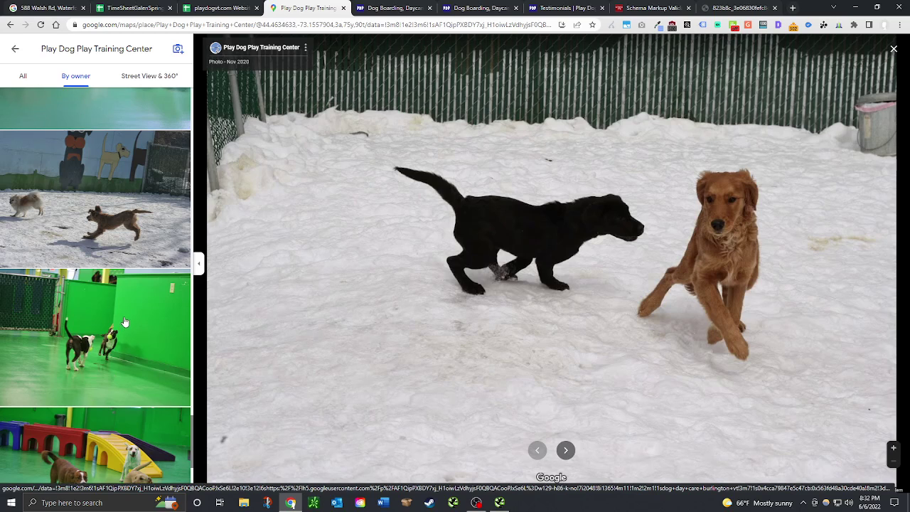
pyautogui.scroll(2, 119, 348)
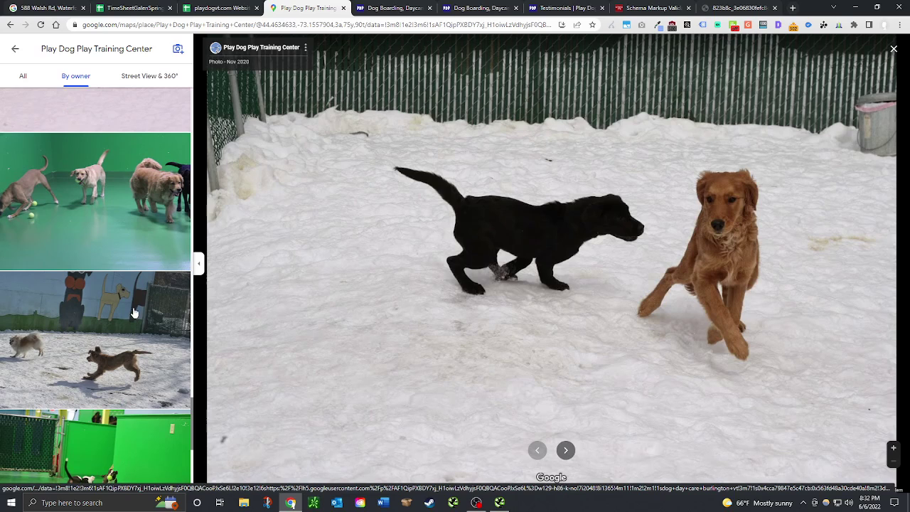
pyautogui.scroll(3, 124, 253)
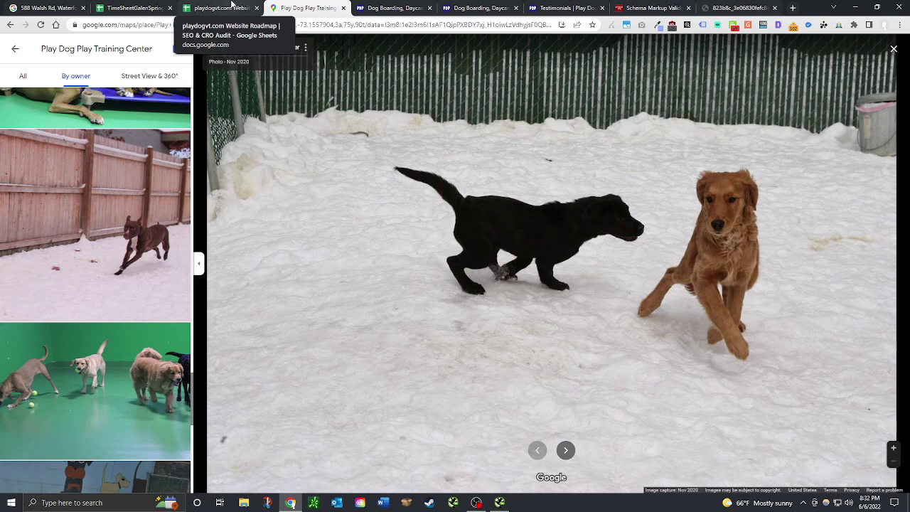
# Step: Check the services offered on the playdogvt.com homepage against the training center's Google Maps photos
pyautogui.click(232, 6)
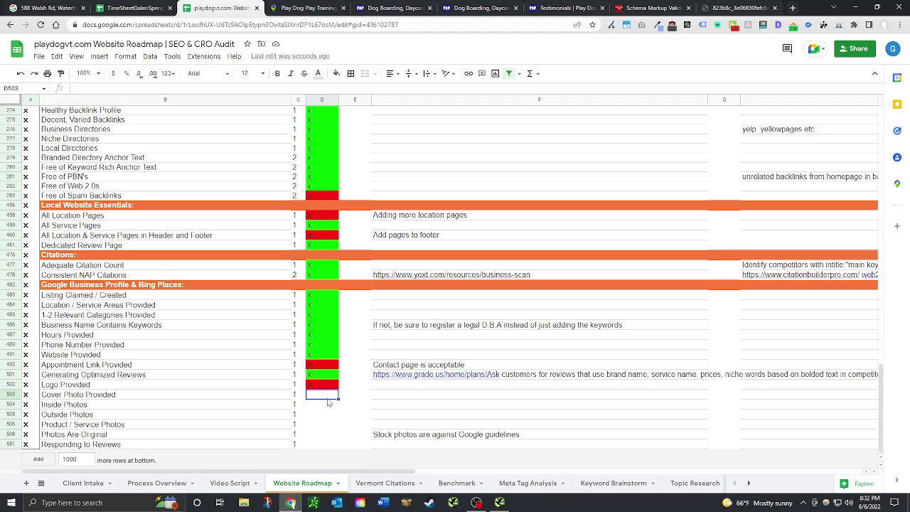
pyautogui.click(399, 7)
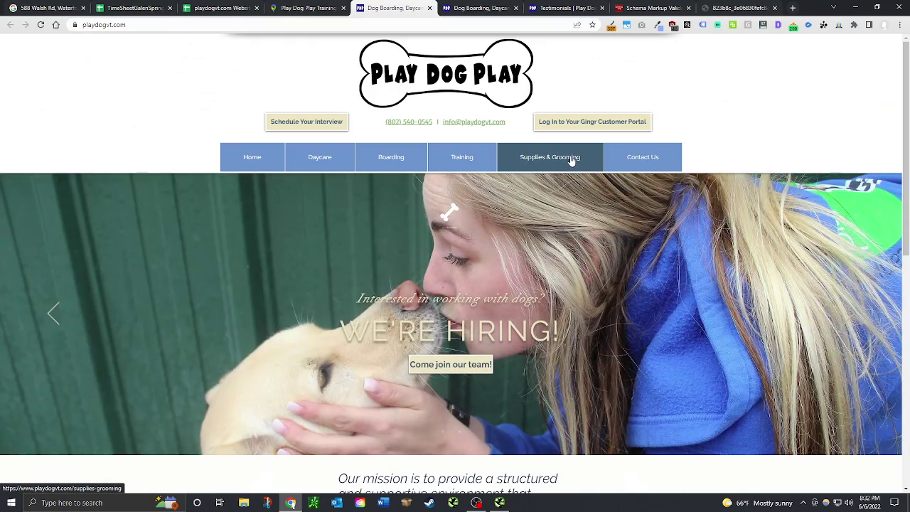
pyautogui.moveTo(461, 159)
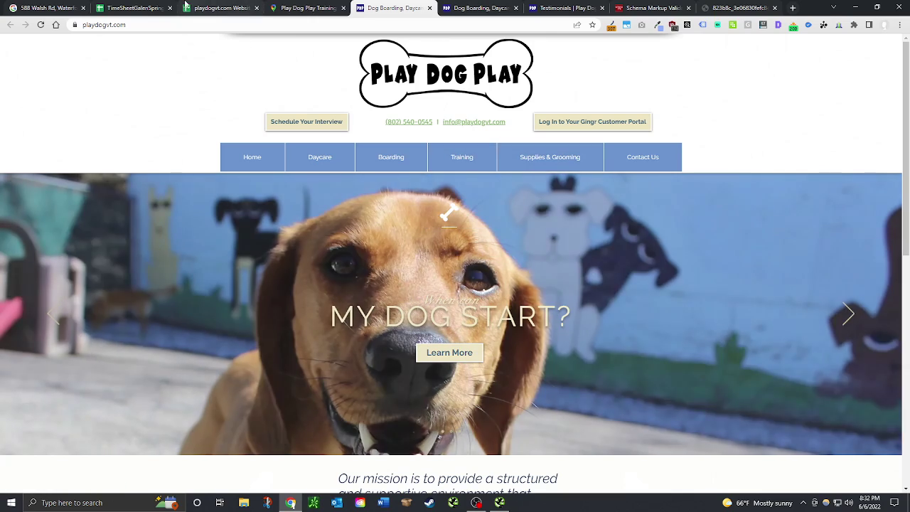
pyautogui.click(316, 6)
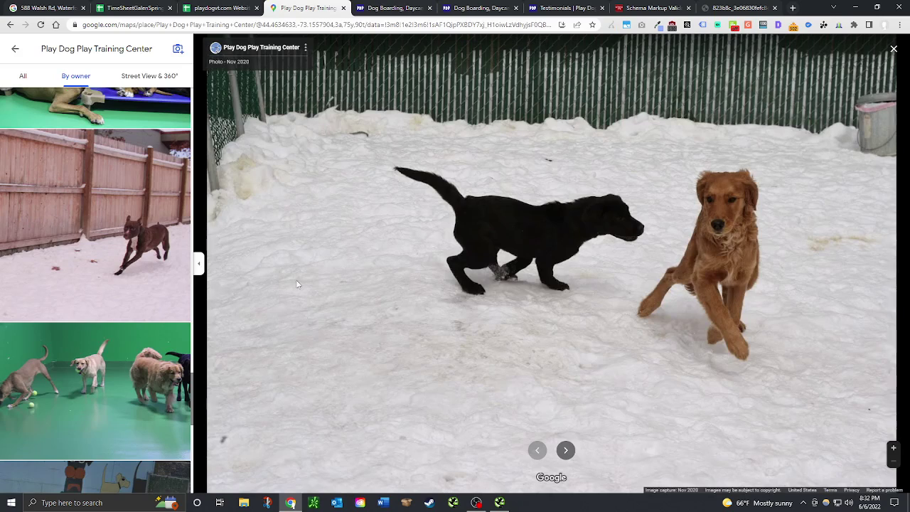
pyautogui.click(134, 7)
# Step: In the roadmap sheet, score Cover Photo Provided as failed, Inside Photos as passed and Outside Photos as failed
pyautogui.click(195, 7)
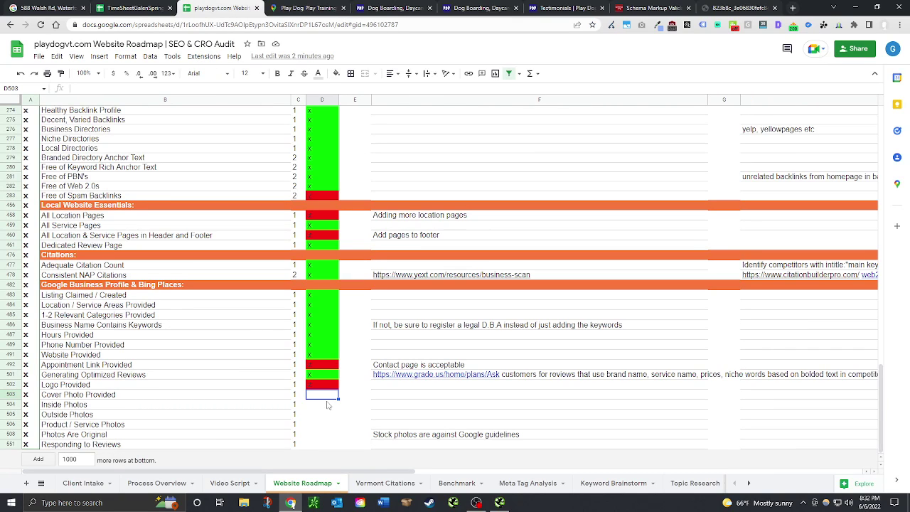
pyautogui.write('x')
pyautogui.press('Return')
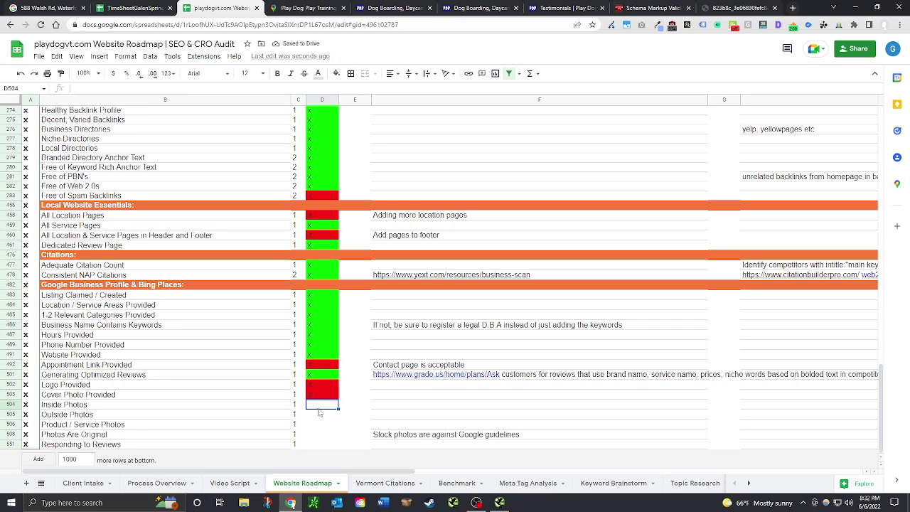
pyautogui.write('x')
pyautogui.press('Return')
pyautogui.write('x')
pyautogui.press('Return')
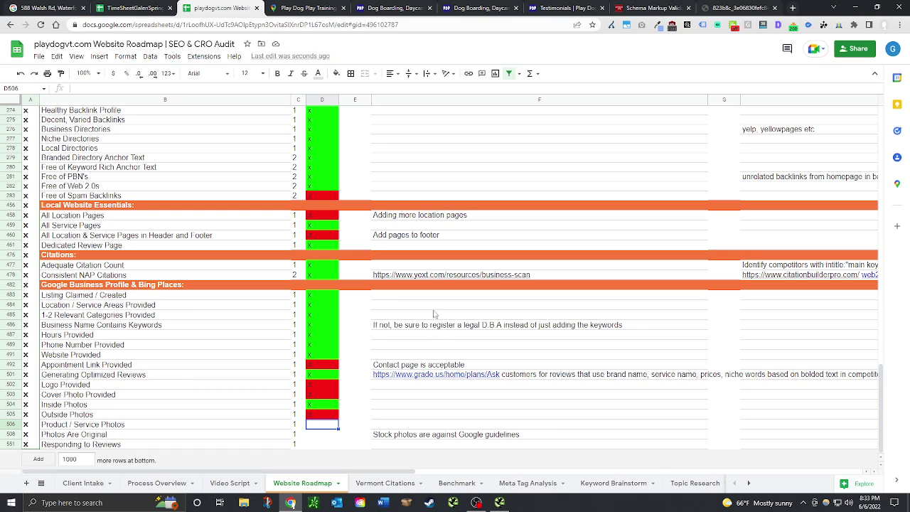
# Step: Clear the notes in F485:F508 beside the Google Business Profile items
pyautogui.moveTo(434, 314); pyautogui.dragTo(429, 443)
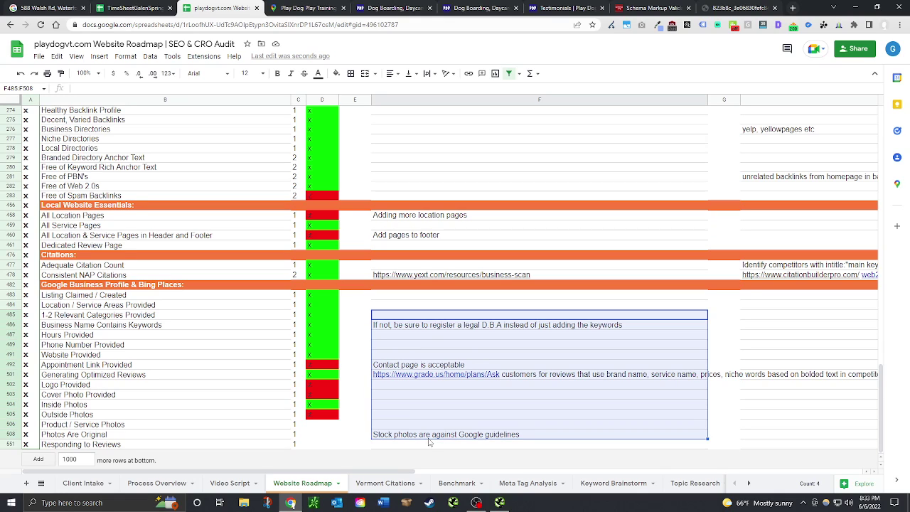
pyautogui.press('Delete')
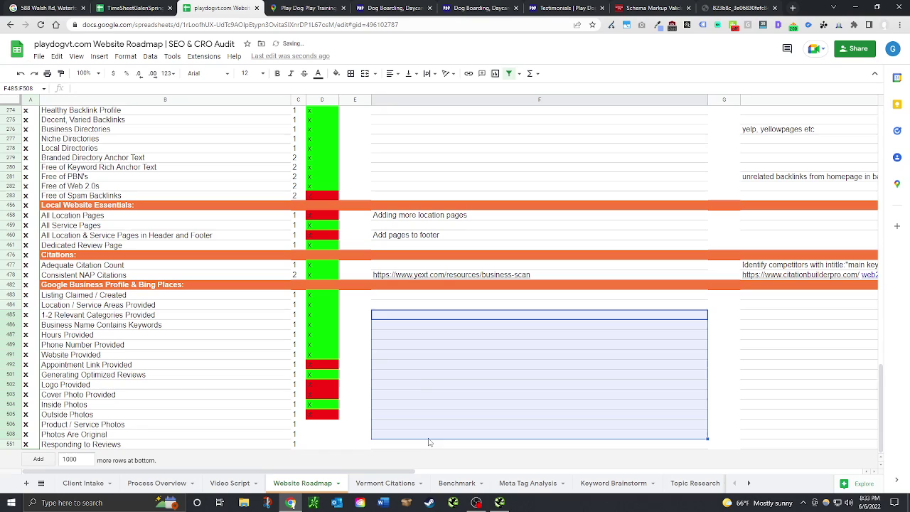
pyautogui.click(415, 395)
# Step: Score Product / Service Photos as failed and Photos Are Original as passed
pyautogui.click(317, 427)
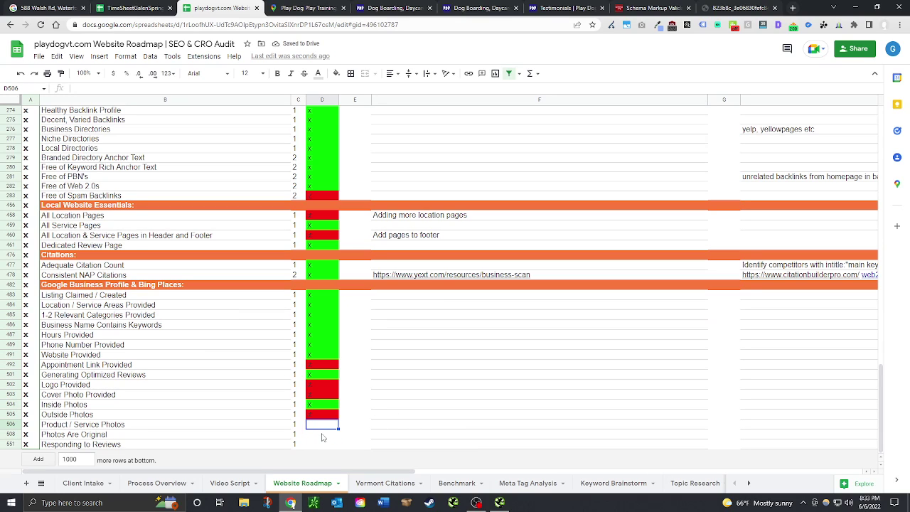
pyautogui.write('x')
pyautogui.press('Return')
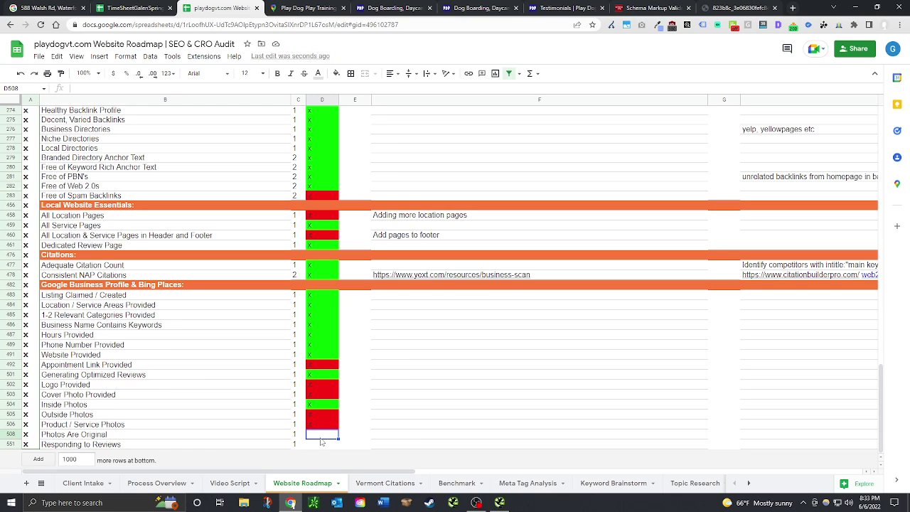
pyautogui.write('x')
pyautogui.click(319, 446)
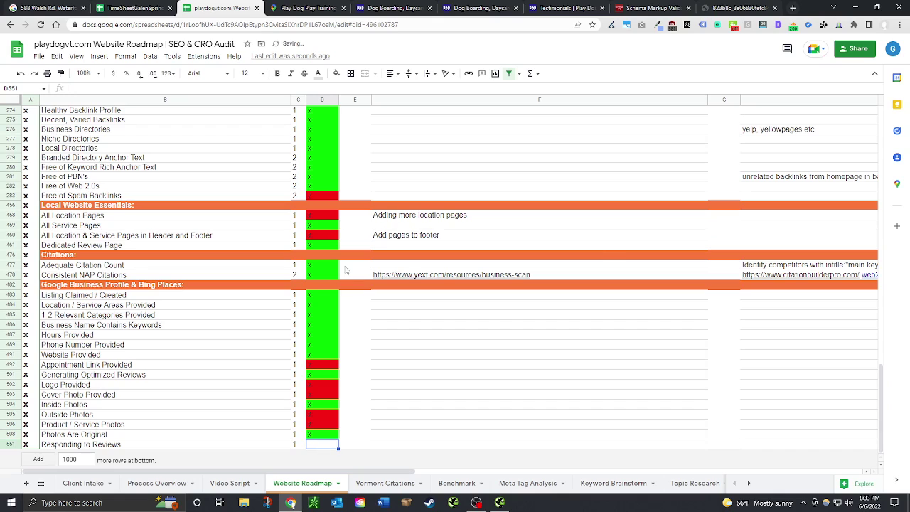
# Step: Open all reviews of Play Dog Play Training Center in Google Maps and check them for owner responses
pyautogui.click(323, 7)
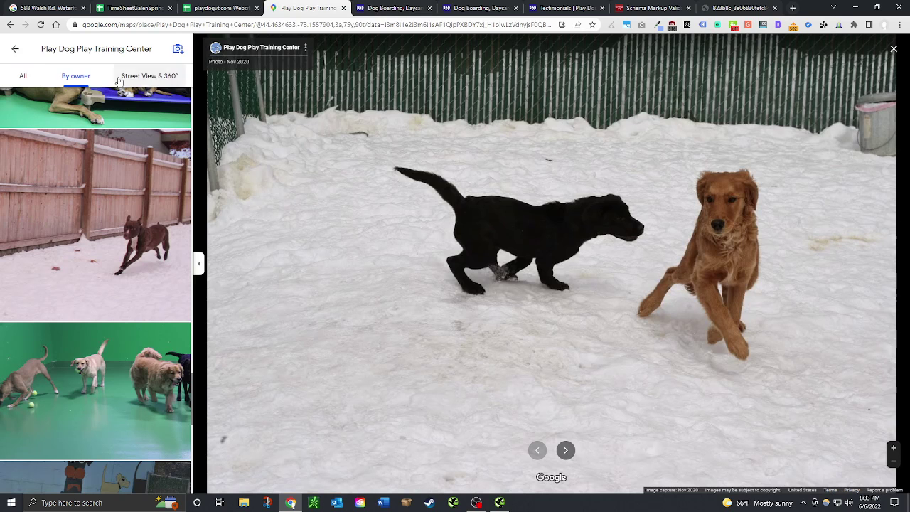
pyautogui.click(15, 49)
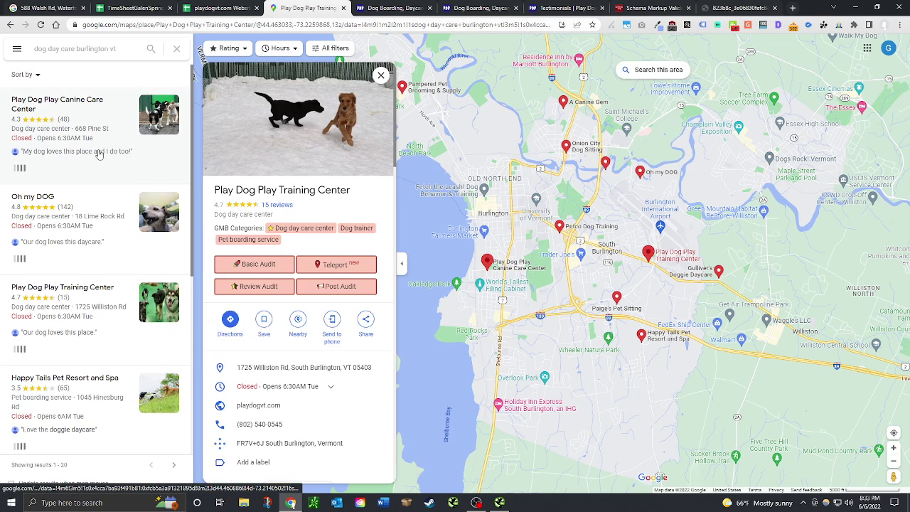
pyautogui.click(270, 207)
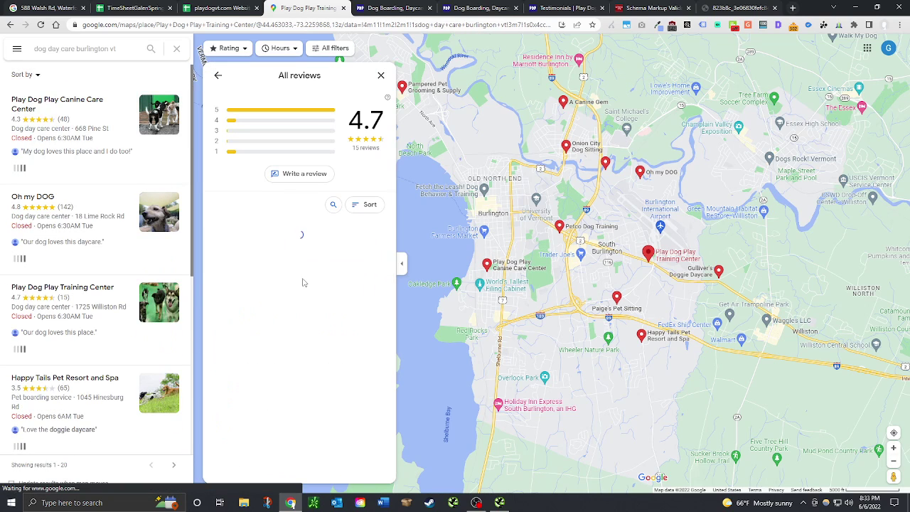
pyautogui.scroll(-3, 264, 272)
pyautogui.scroll(-6, 265, 387)
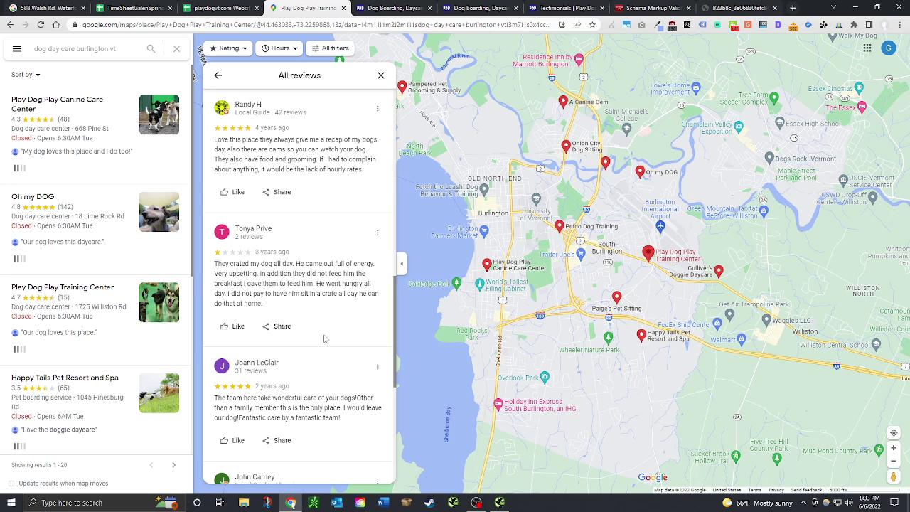
pyautogui.scroll(-5, 324, 327)
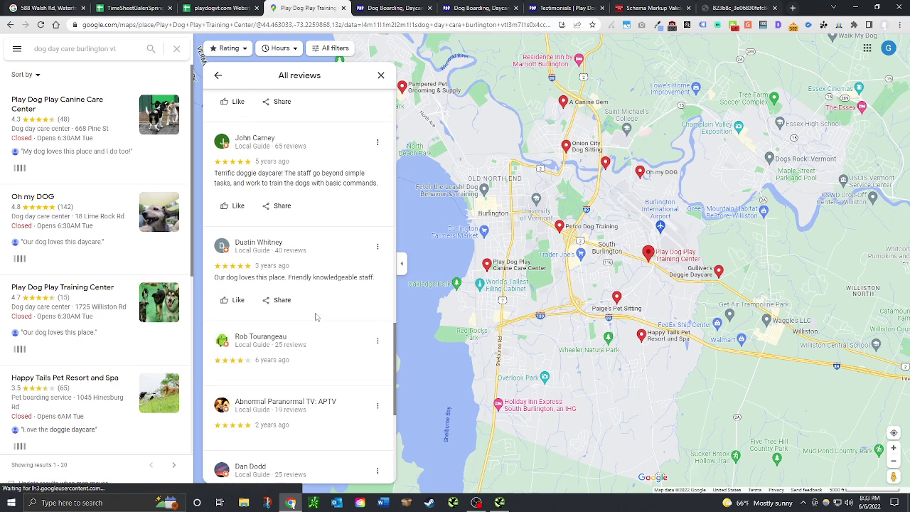
pyautogui.scroll(-1, 317, 317)
pyautogui.scroll(-2, 317, 317)
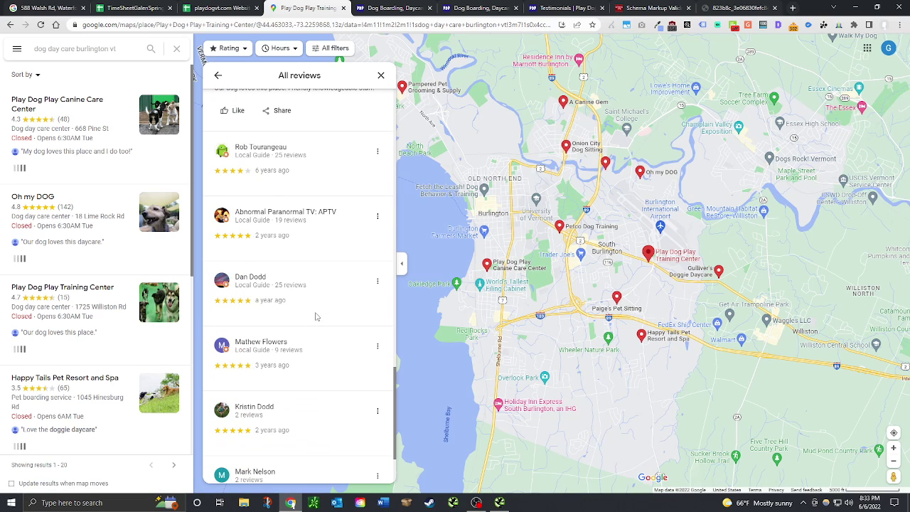
pyautogui.scroll(-2, 317, 317)
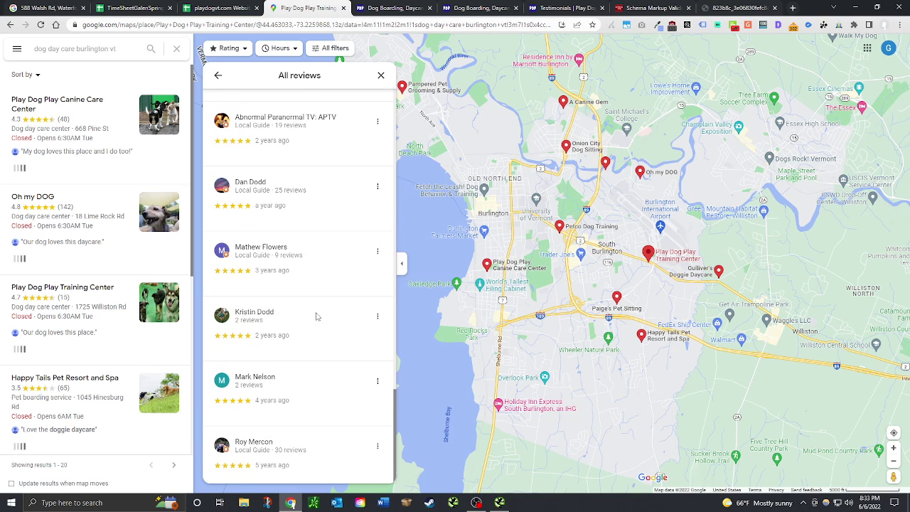
pyautogui.scroll(5, 300, 347)
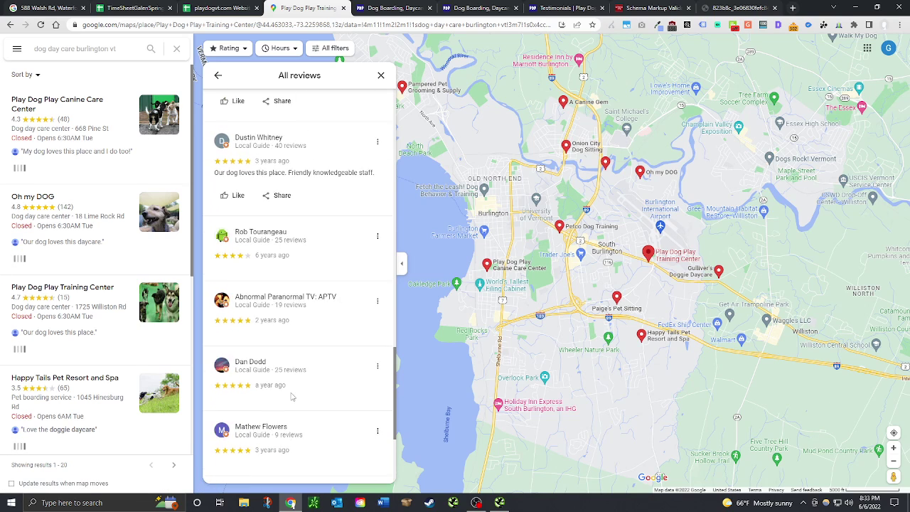
pyautogui.scroll(1, 313, 262)
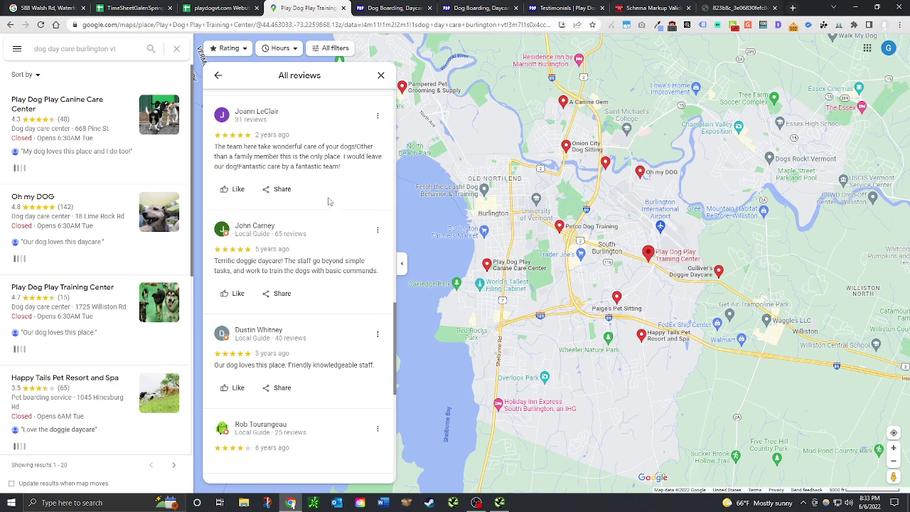
pyautogui.scroll(3, 320, 192)
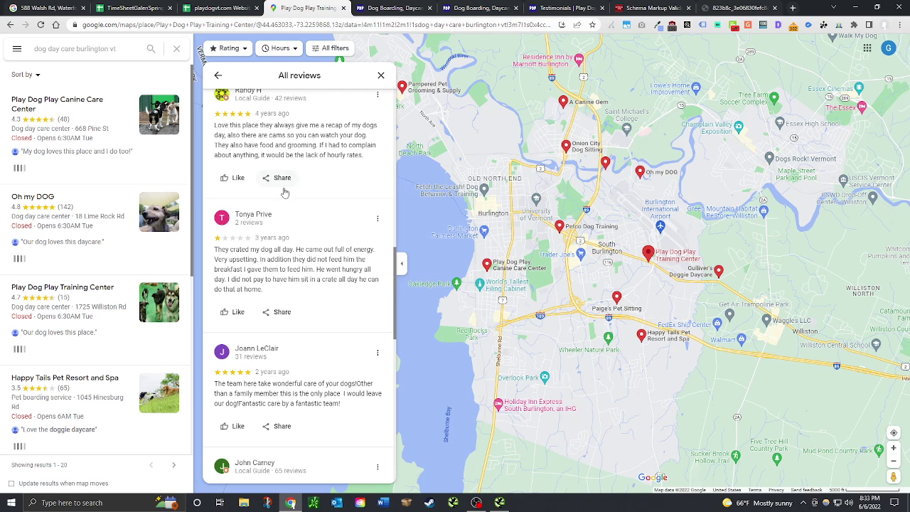
pyautogui.scroll(3, 316, 199)
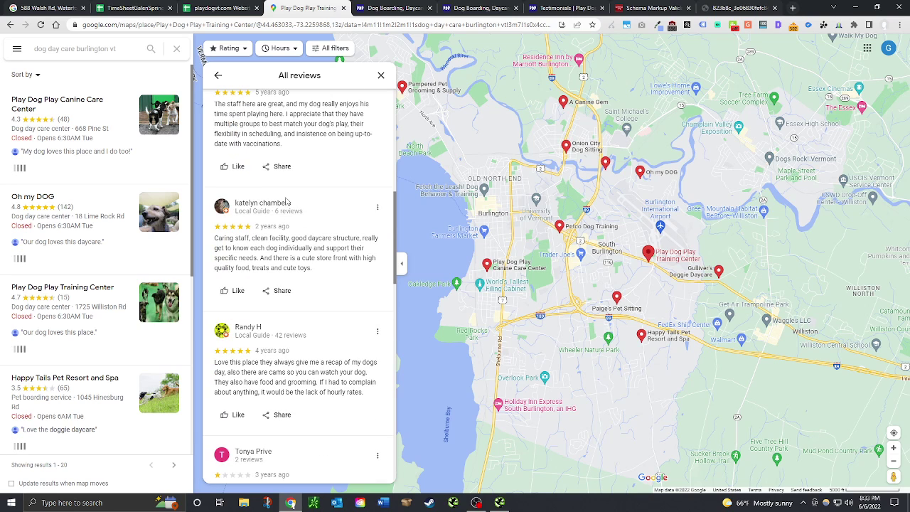
pyautogui.scroll(1, 273, 208)
pyautogui.scroll(2, 273, 208)
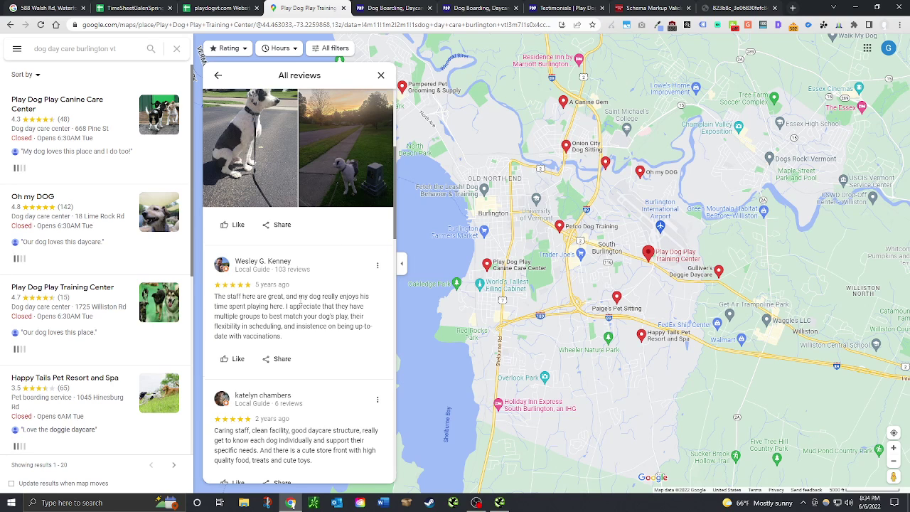
pyautogui.scroll(1, 342, 292)
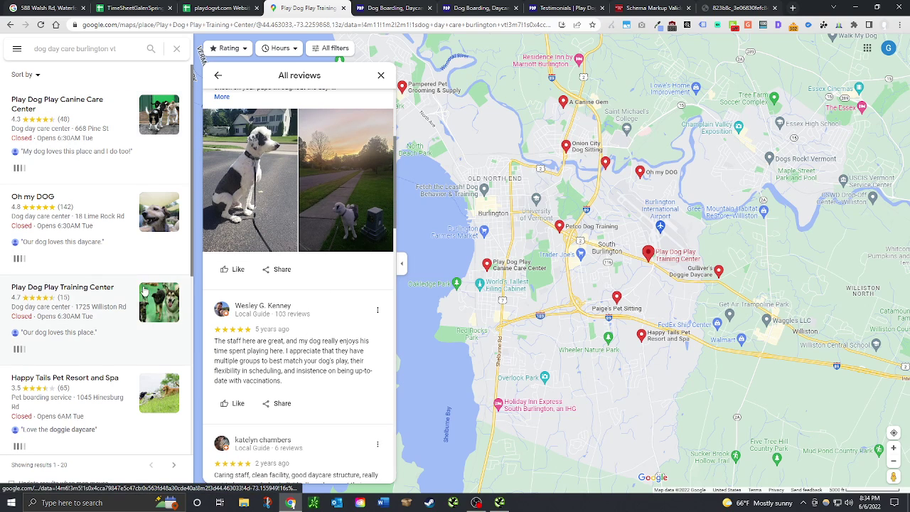
# Step: Return to the roadmap sheet and score Responding to Reviews as failed
pyautogui.click(224, 6)
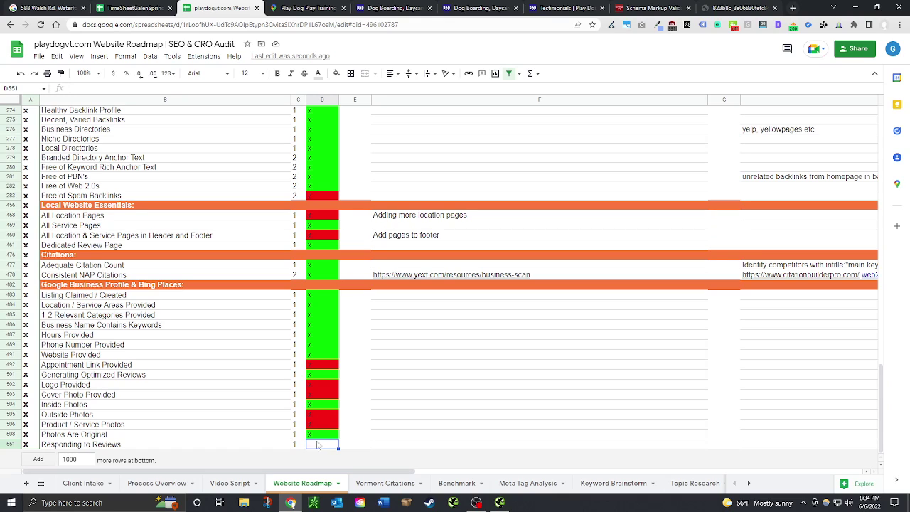
pyautogui.write('x')
pyautogui.click(393, 417)
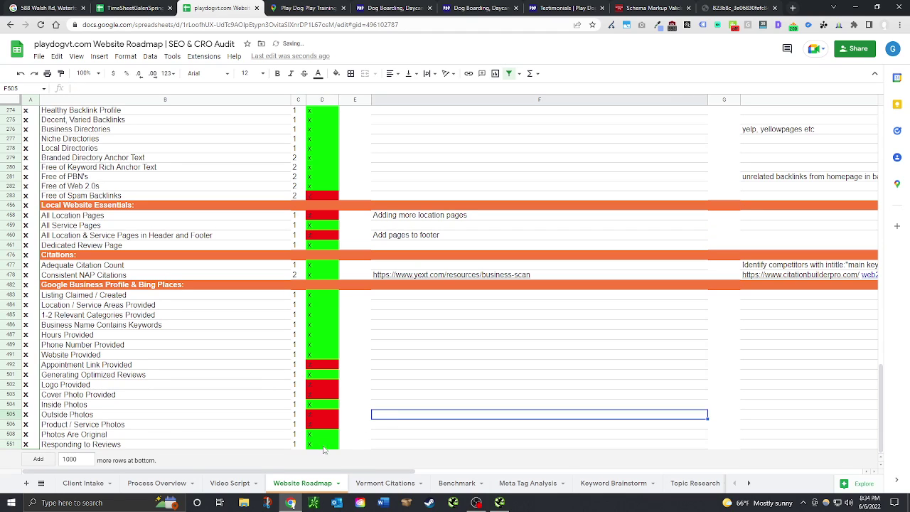
pyautogui.click(482, 405)
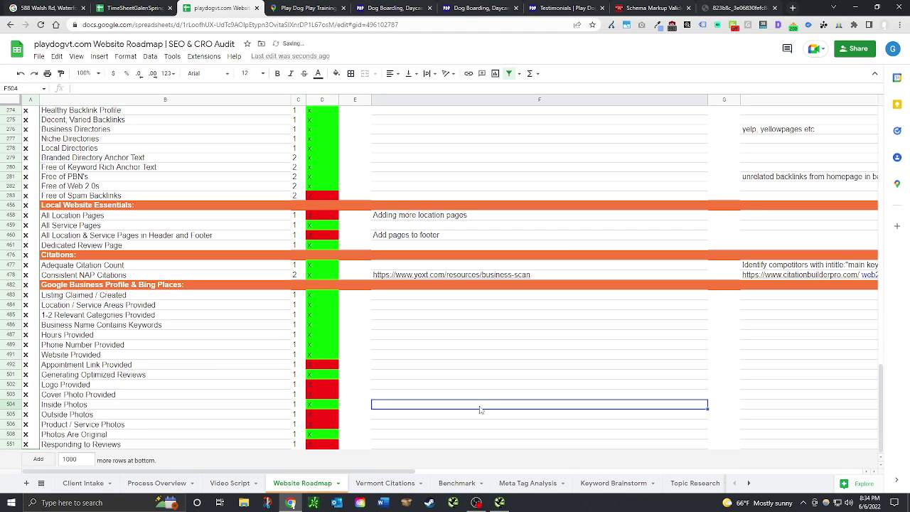
# Step: Go back to the start of the roadmap and review the Organic Opportunity Analysis items
pyautogui.scroll(15, 480, 411)
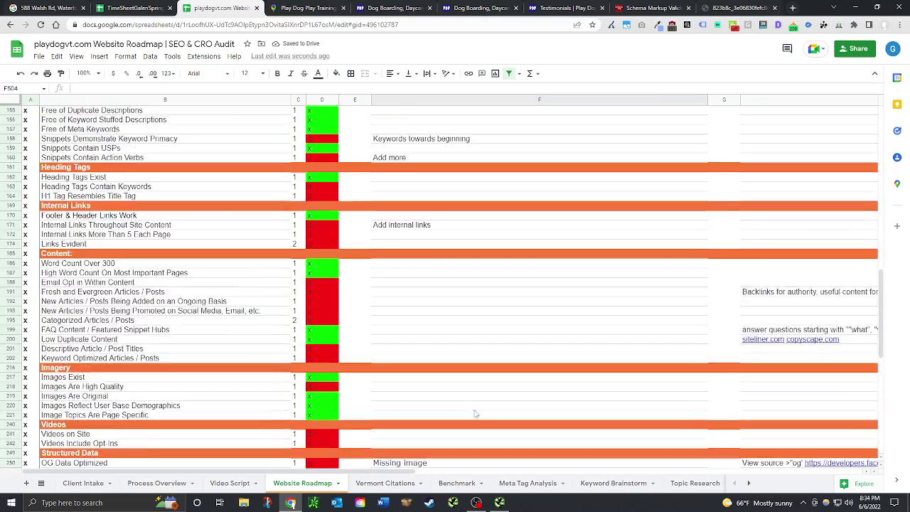
pyautogui.scroll(9, 471, 412)
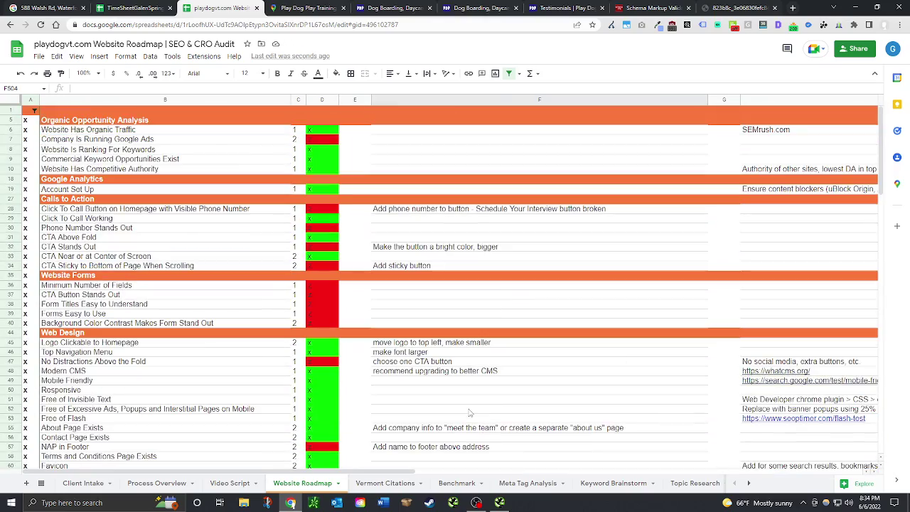
pyautogui.click(417, 140)
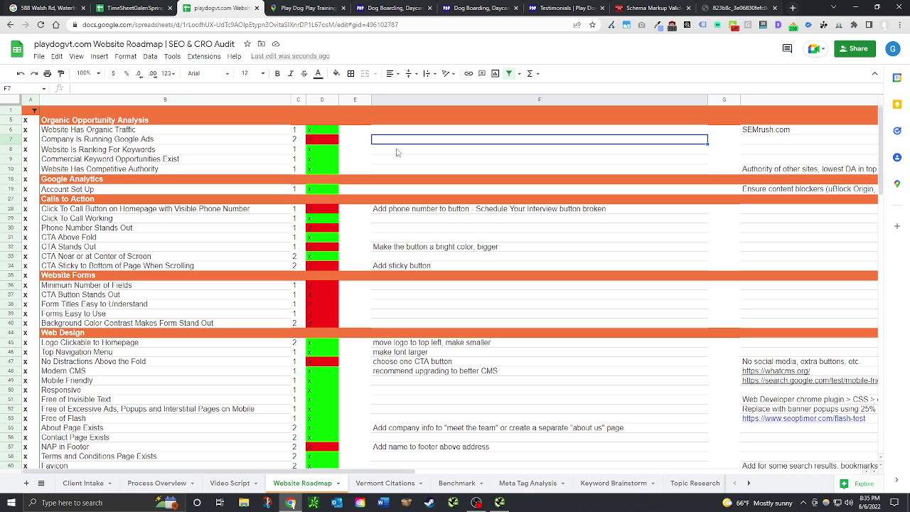
pyautogui.click(397, 150)
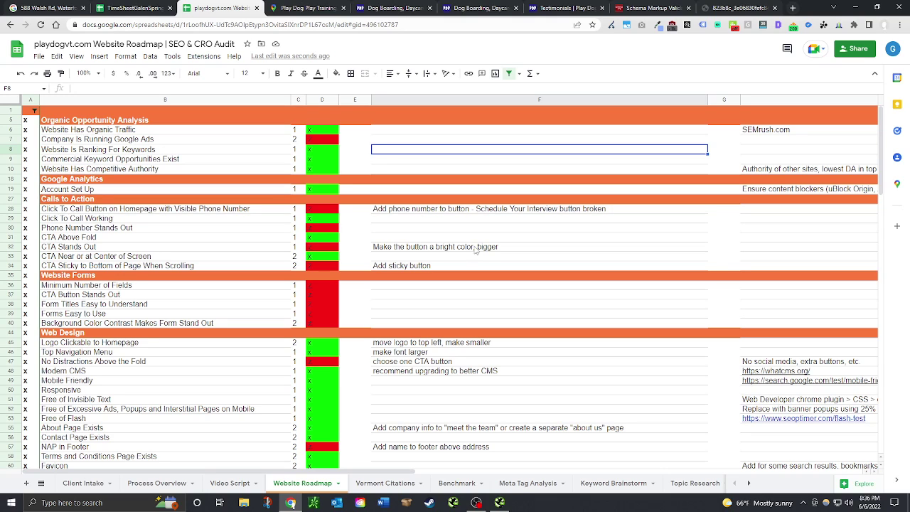
# Step: Review the roadmap's scores and notes for Calls to Action, Website Forms, Web Design and Page Speed
pyautogui.scroll(-1, 476, 251)
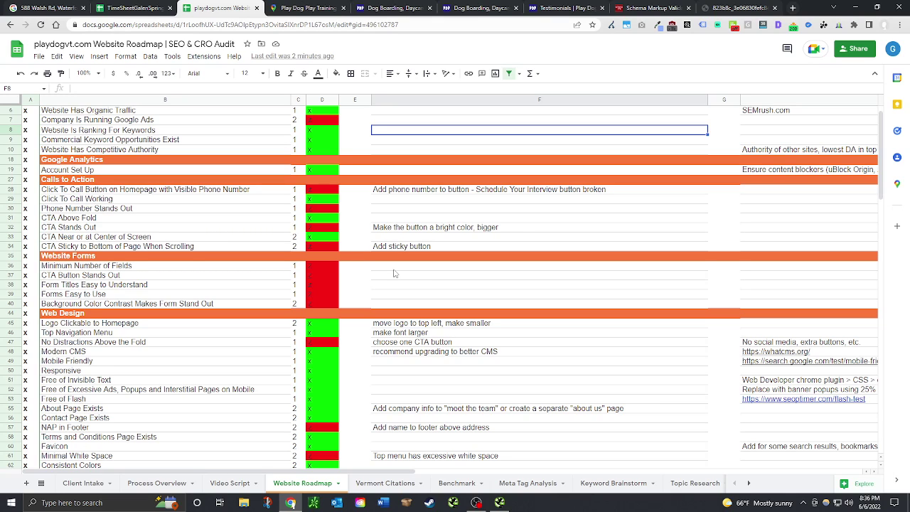
pyautogui.scroll(-1, 425, 332)
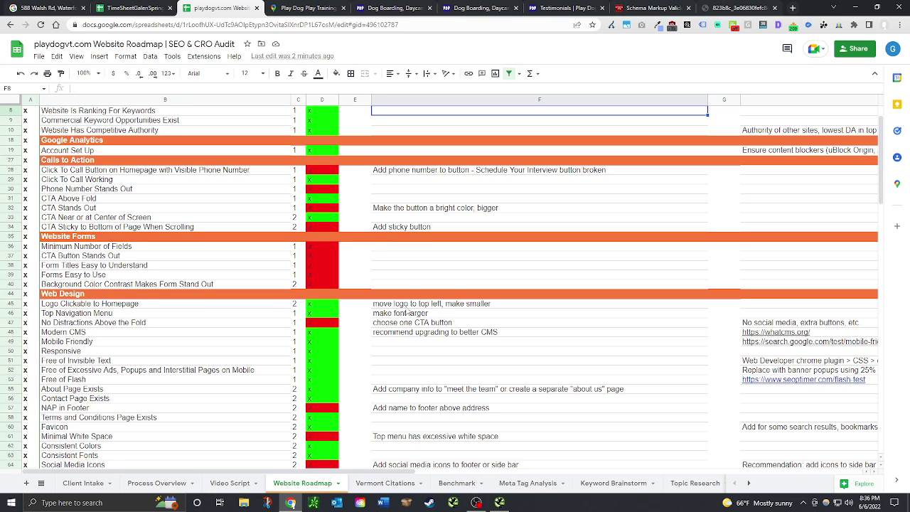
pyautogui.scroll(-2, 411, 310)
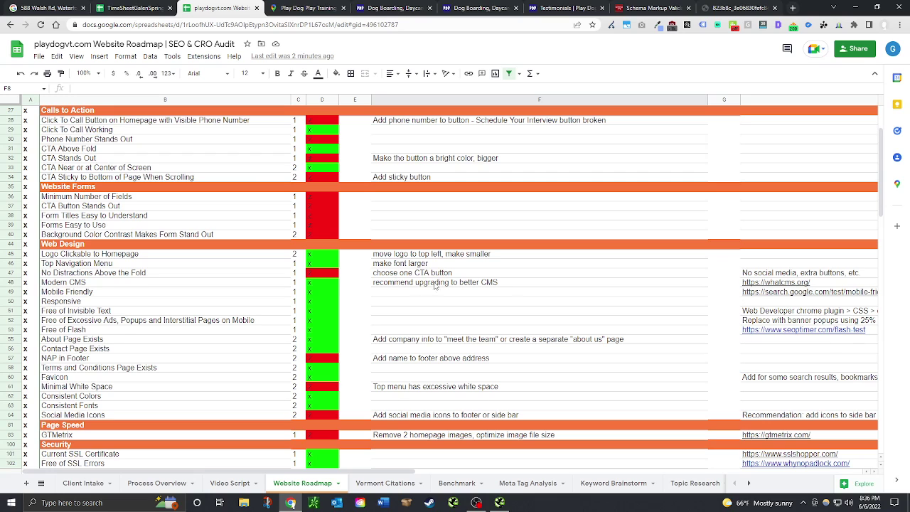
pyautogui.scroll(-1, 412, 295)
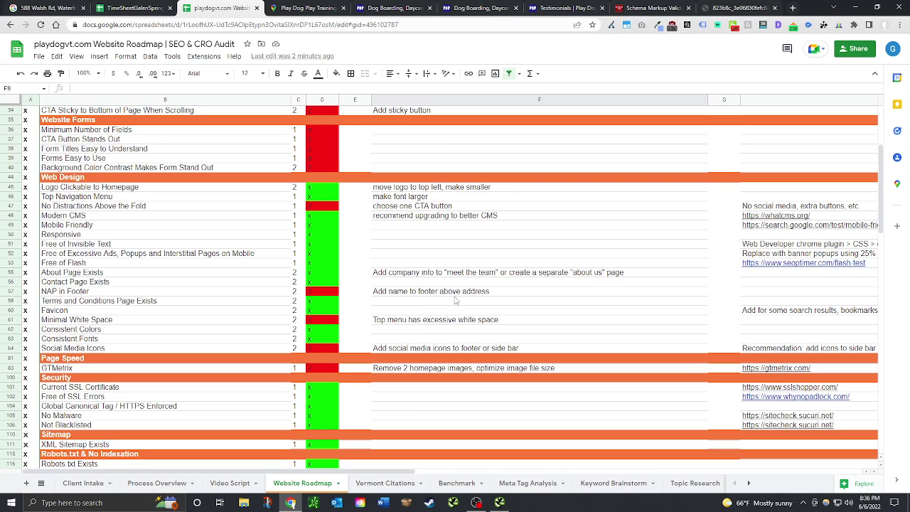
pyautogui.scroll(-2, 441, 326)
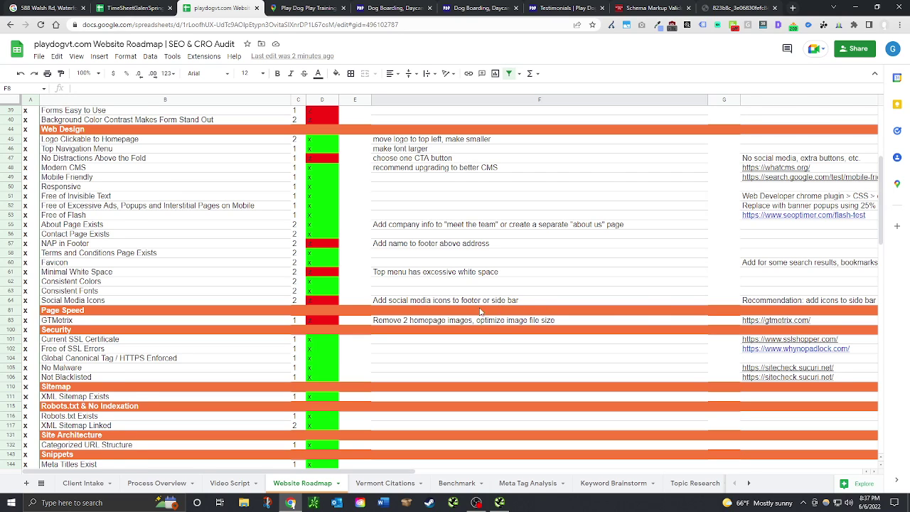
pyautogui.scroll(-2, 502, 307)
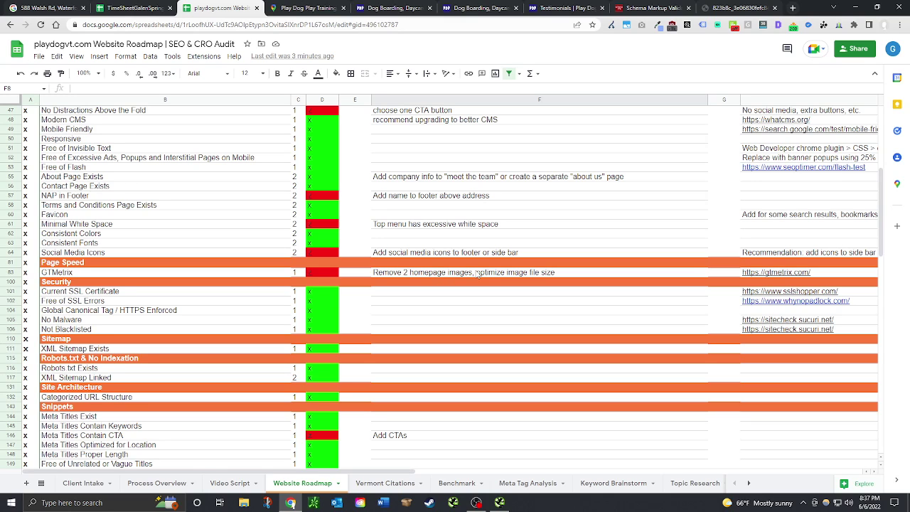
pyautogui.scroll(-2, 477, 281)
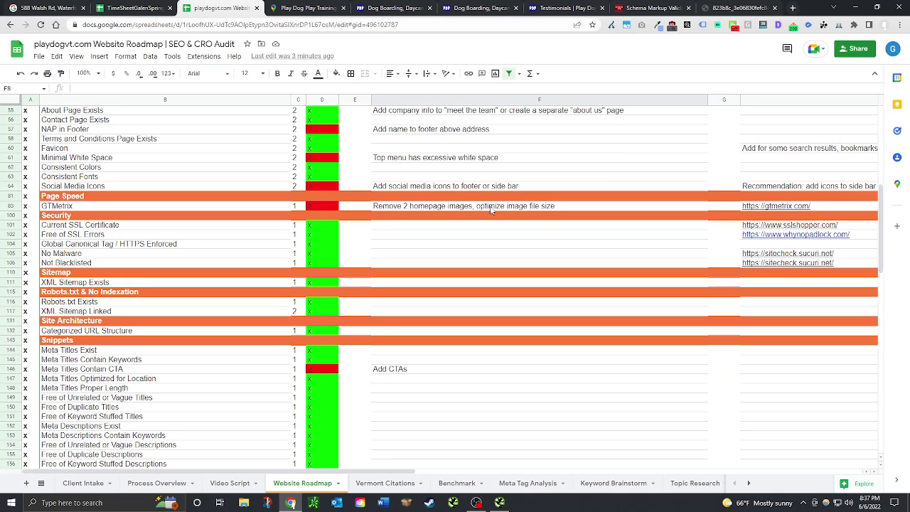
# Step: Examine the roadmap's technical and on-page items from Security through Snippets, Heading Tags, Internal Links and Content
pyautogui.scroll(-3, 398, 270)
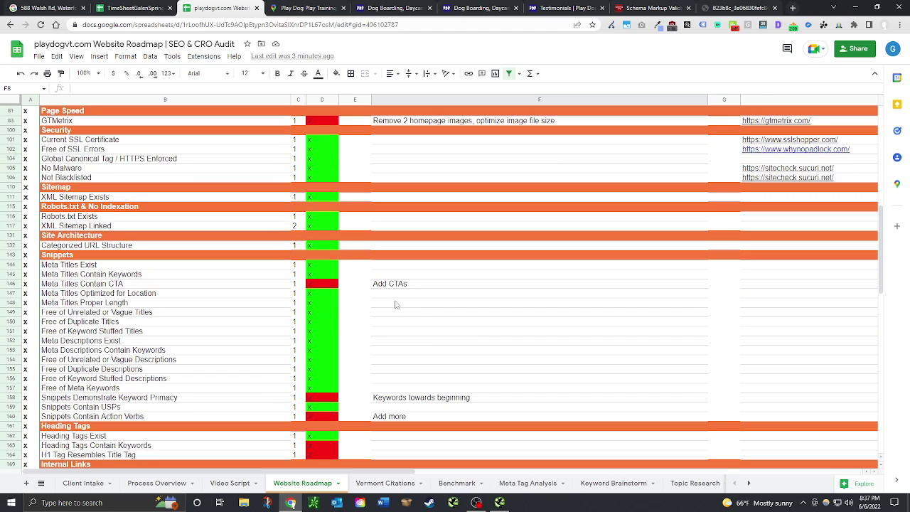
pyautogui.scroll(-3, 396, 289)
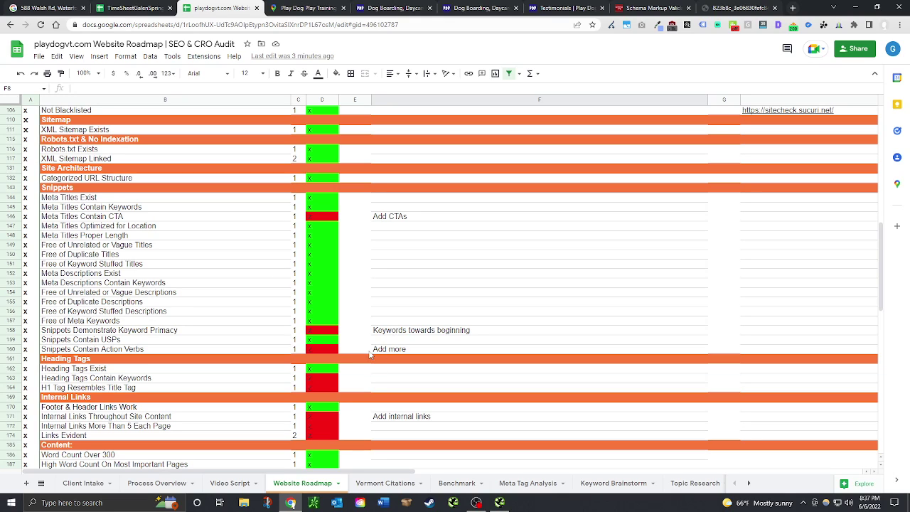
pyautogui.scroll(-1, 395, 354)
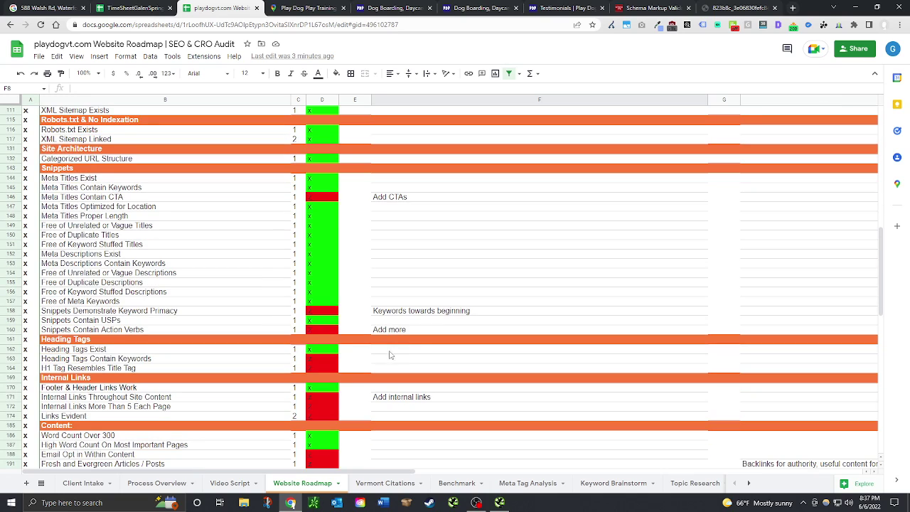
pyautogui.scroll(-1, 416, 349)
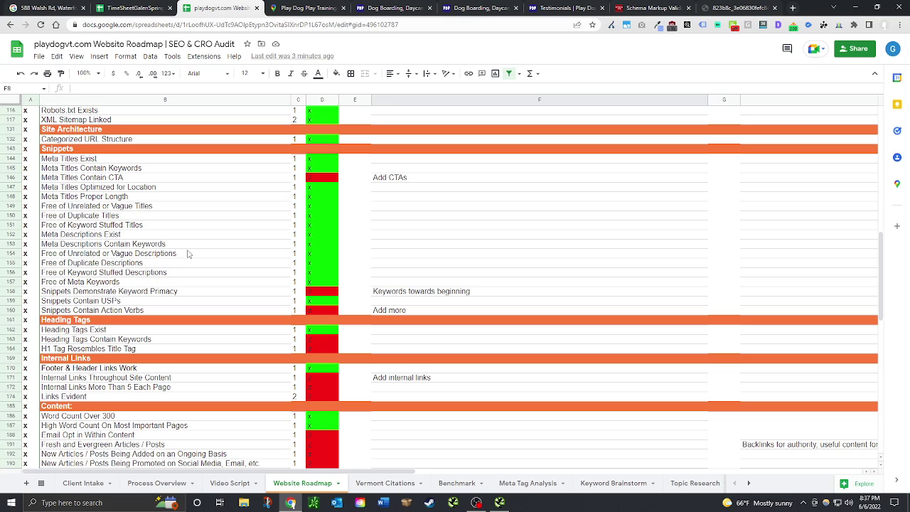
pyautogui.scroll(-2, 225, 275)
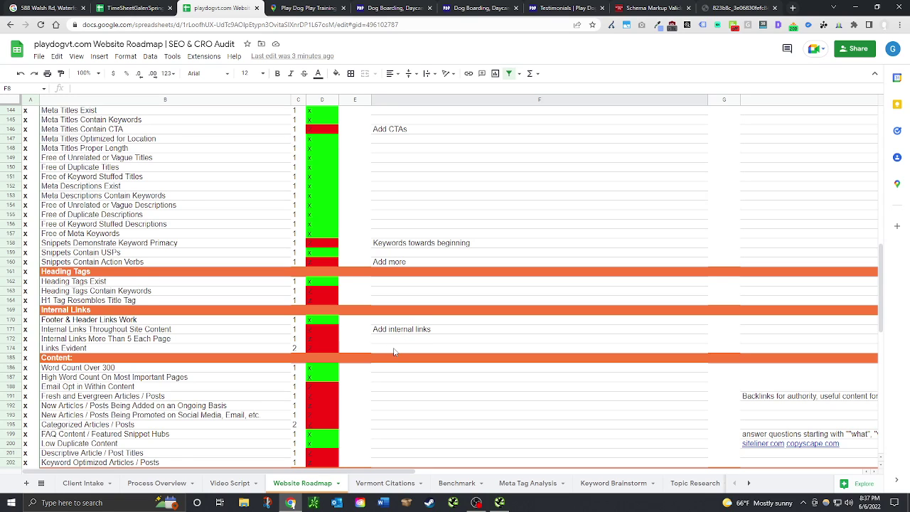
pyautogui.scroll(-1, 392, 349)
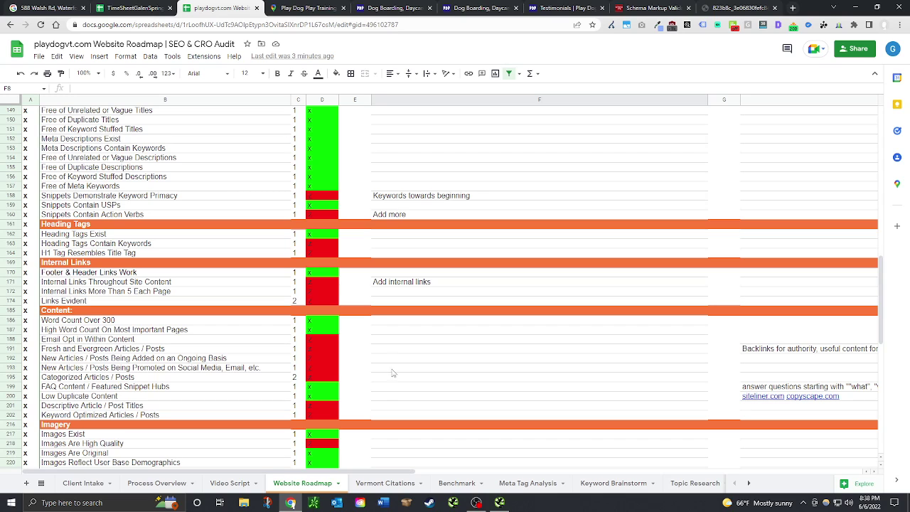
pyautogui.scroll(-1, 370, 362)
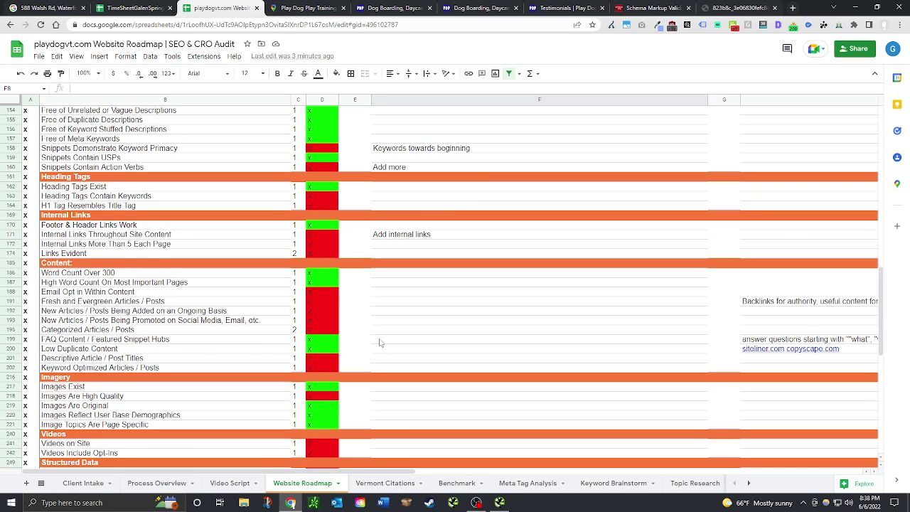
# Step: Review the remaining roadmap sections from Imagery, Videos and Structured Data through Off Page SEO, Citations and Google Business Profile & Bing Places
pyautogui.scroll(-1, 381, 343)
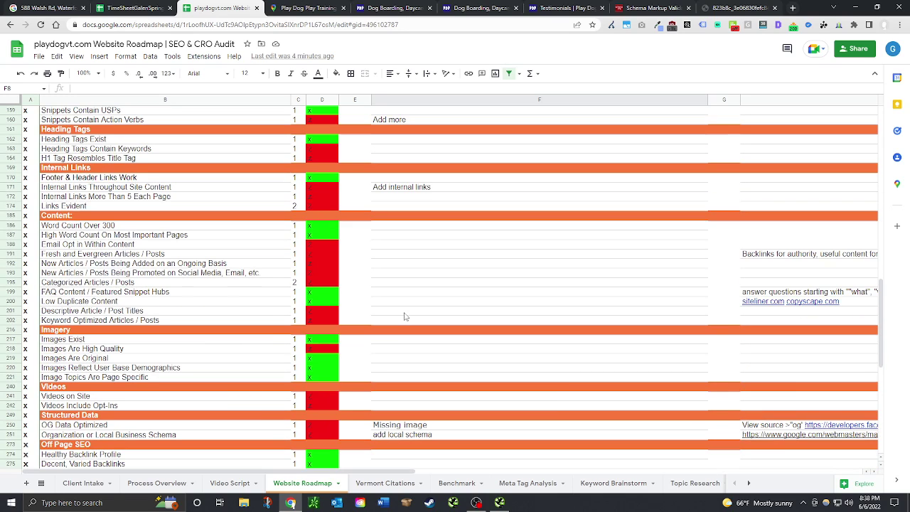
pyautogui.scroll(-1, 395, 360)
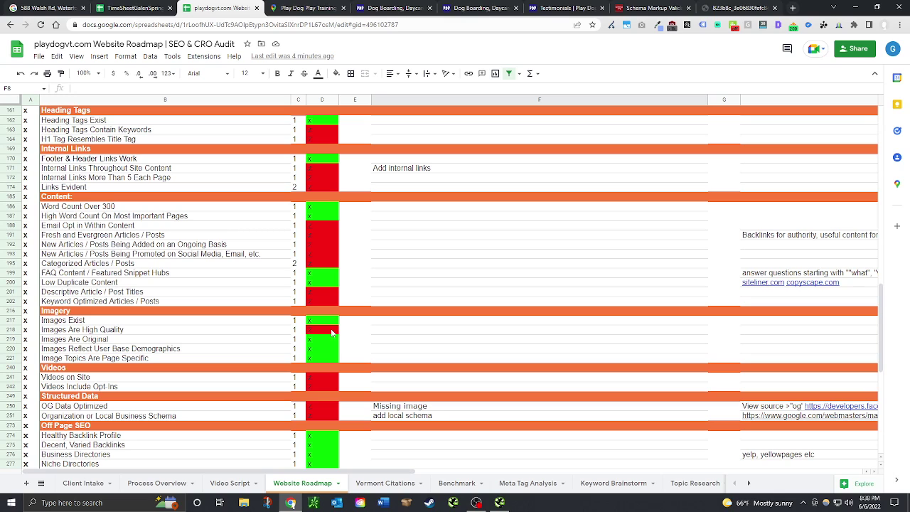
pyautogui.scroll(-2, 375, 341)
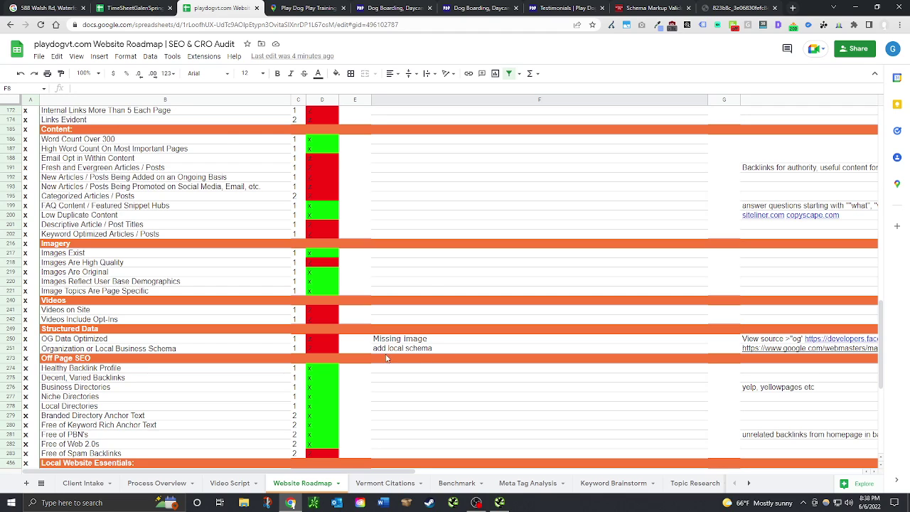
pyautogui.scroll(-3, 385, 356)
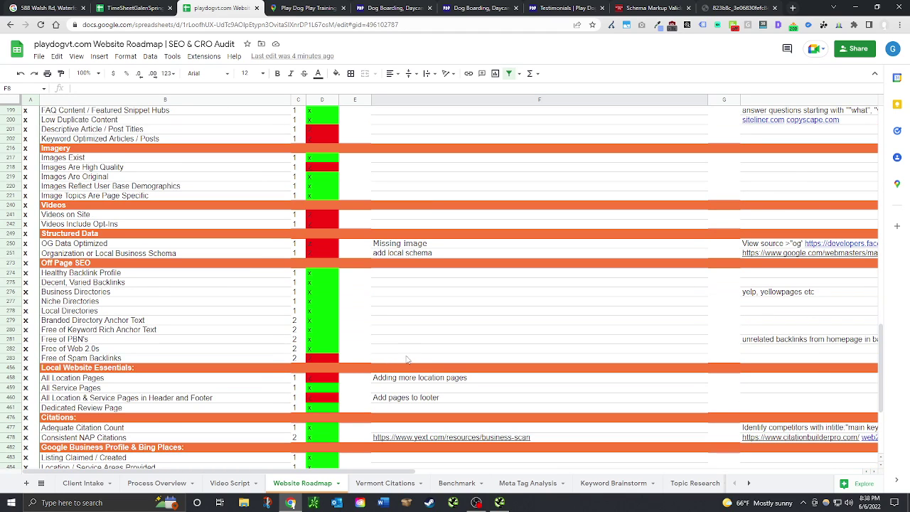
pyautogui.scroll(-2, 391, 284)
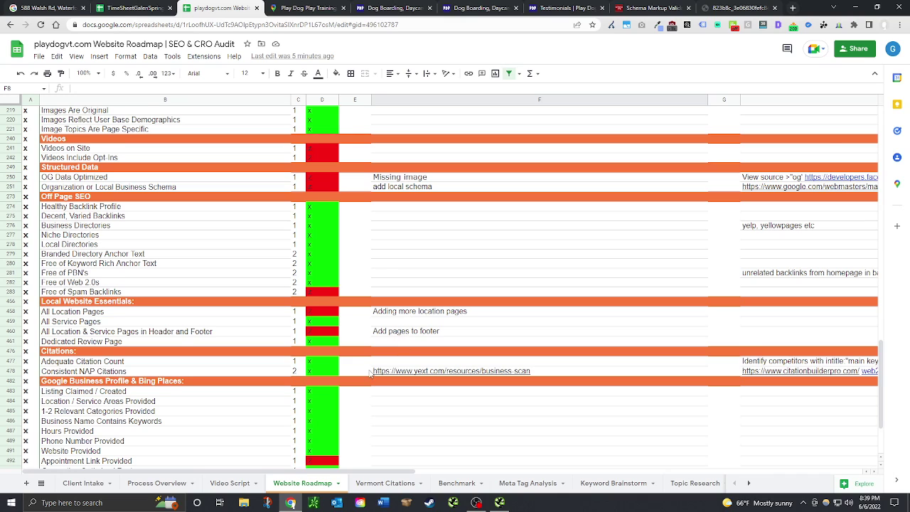
pyautogui.scroll(-2, 371, 375)
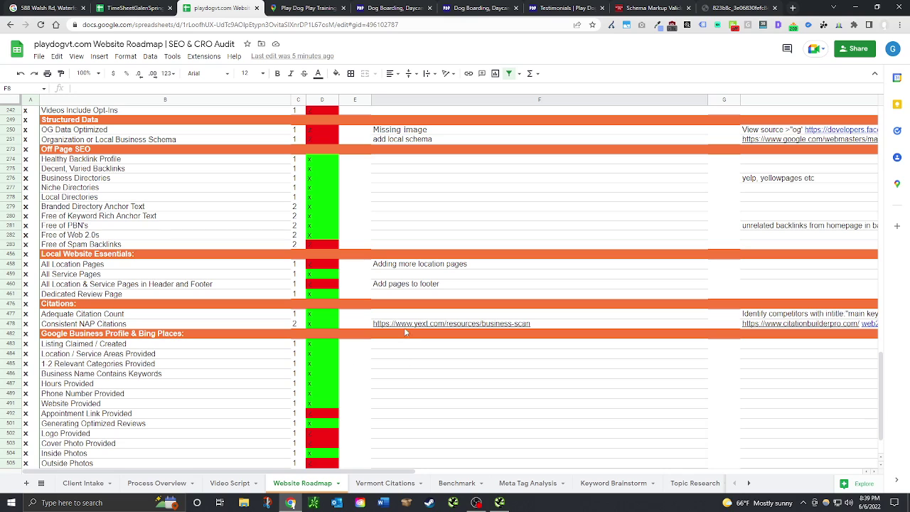
pyautogui.scroll(-2, 391, 360)
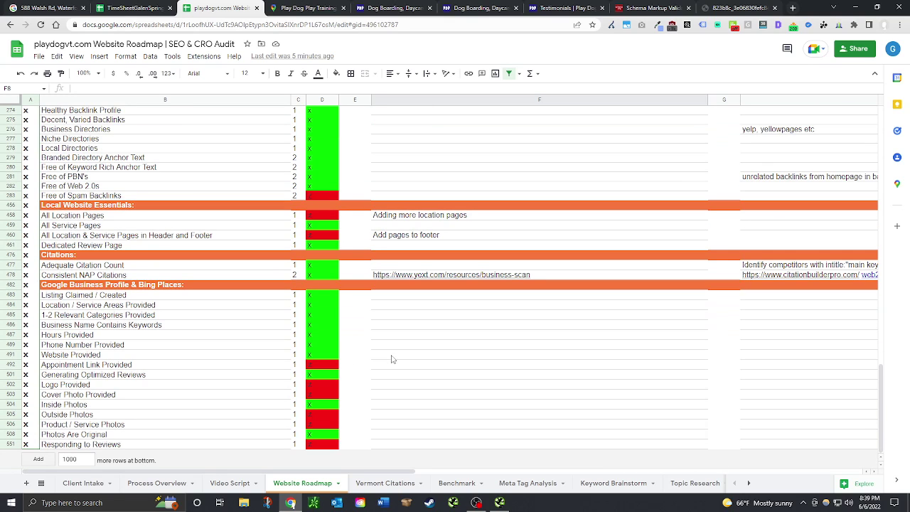